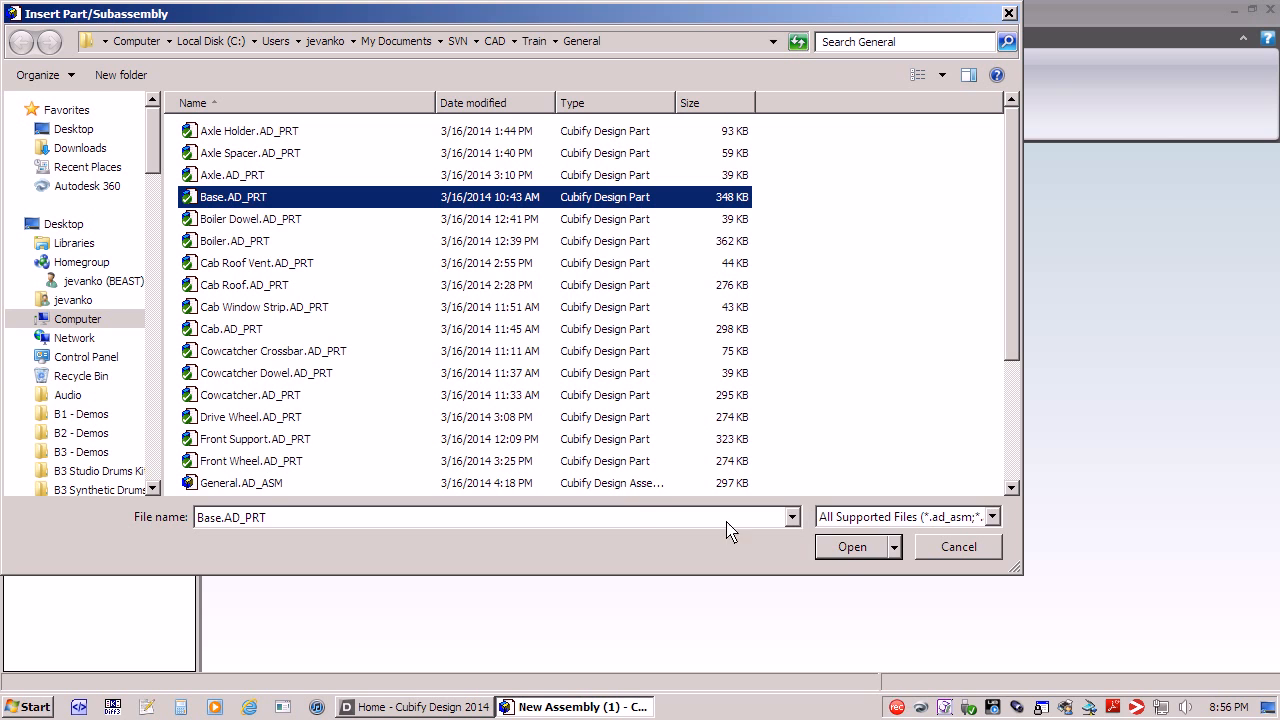
- Insert one copy of Base.AD_PRT near the assembly origin with the reference planes, axes and origin displayed
click(852, 547)
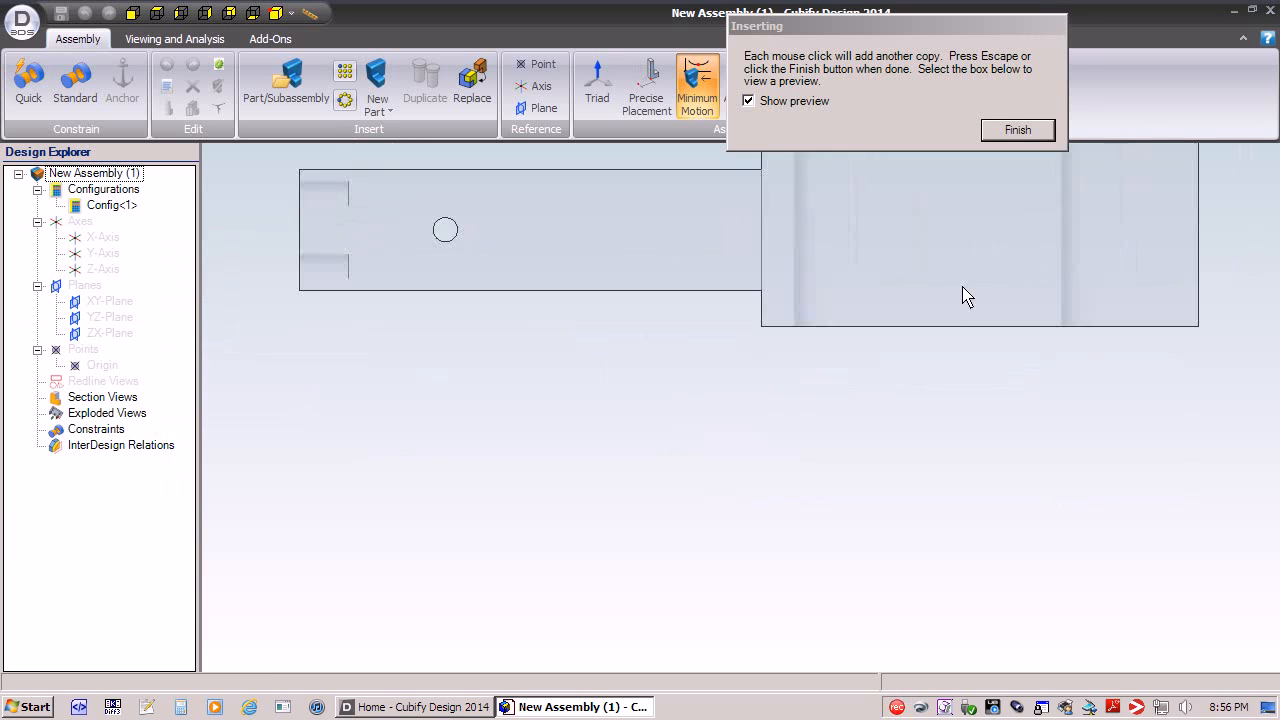
scroll(925, 419, down, 3)
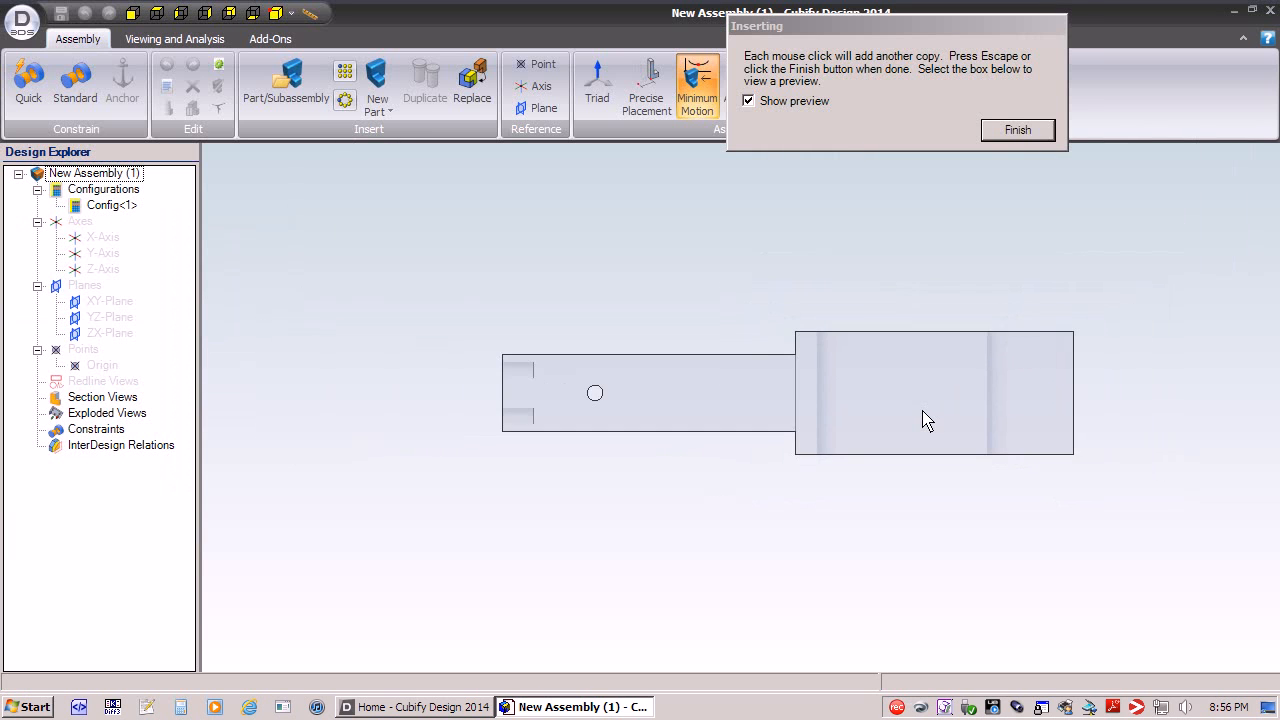
scroll(922, 420, up, 3)
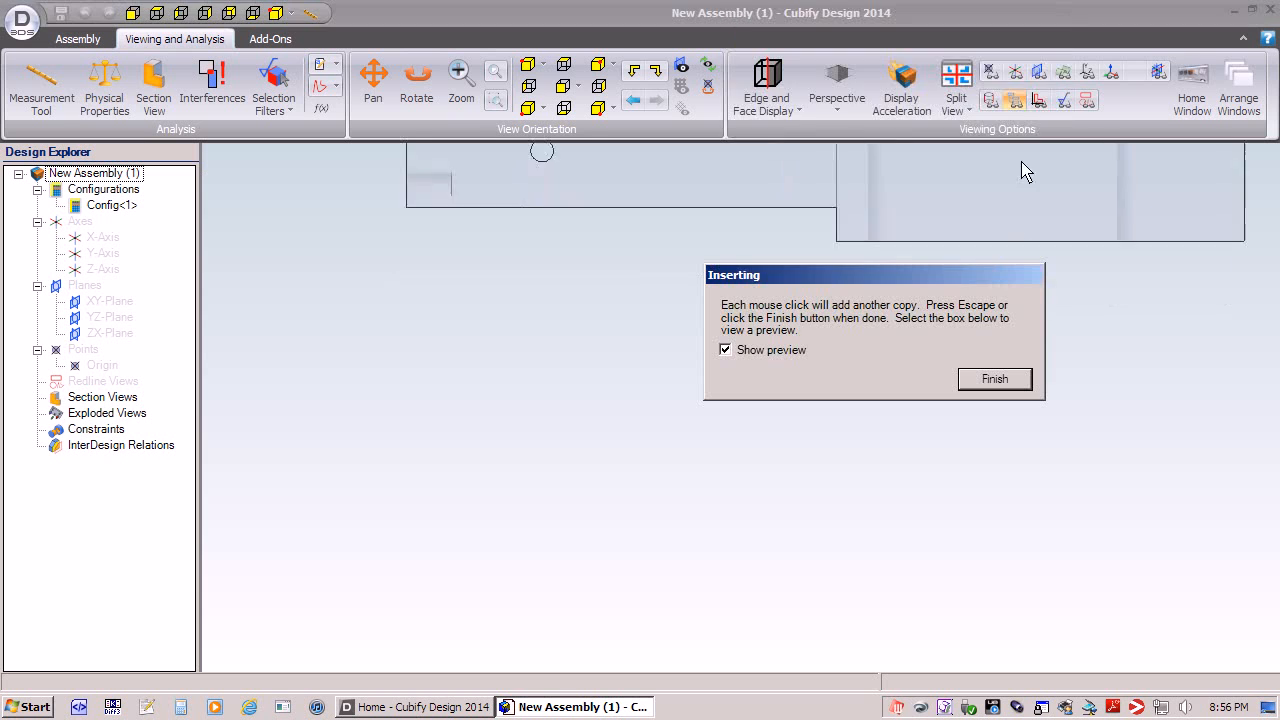
click(1000, 71)
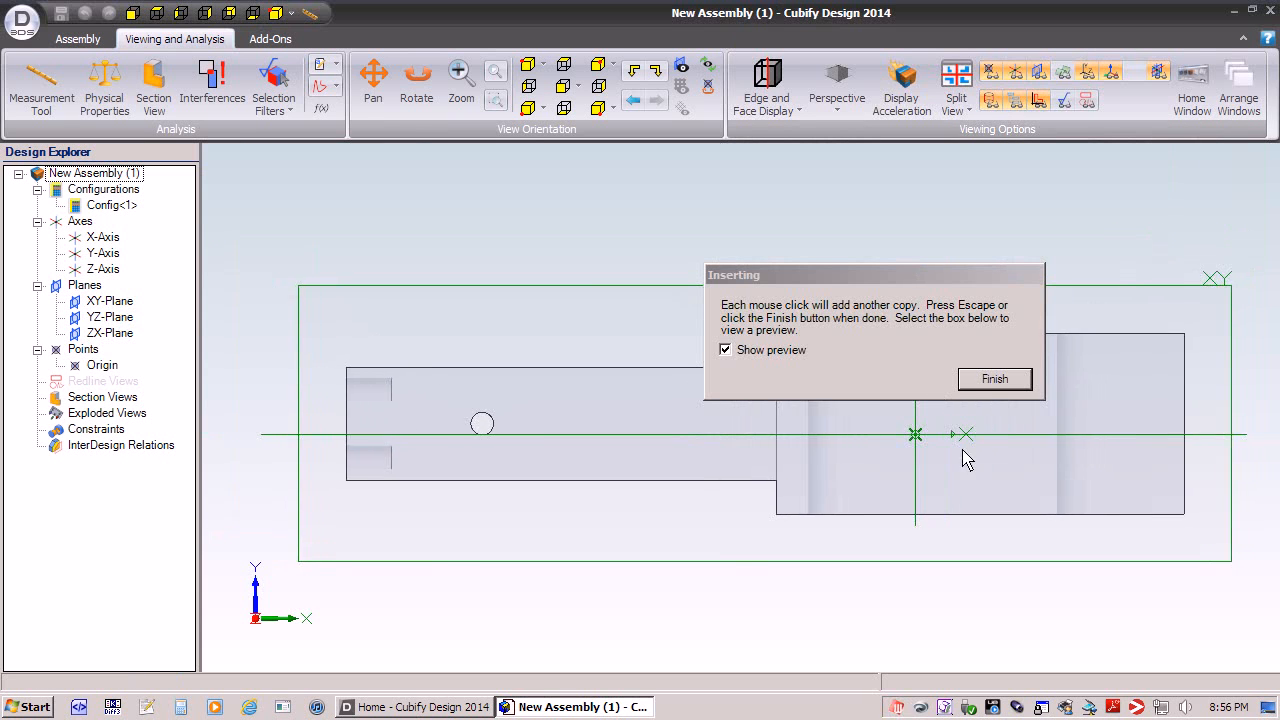
click(1036, 458)
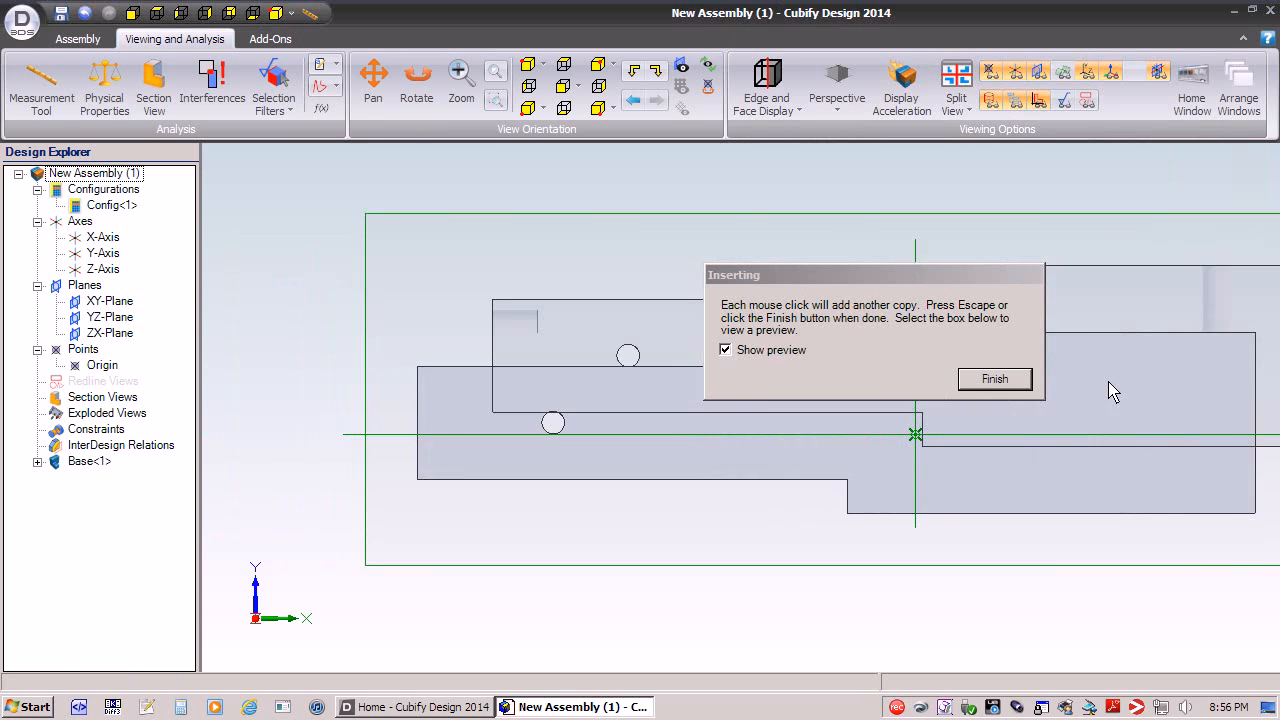
click(995, 378)
click(731, 563)
middle_drag(731, 563, 718, 547)
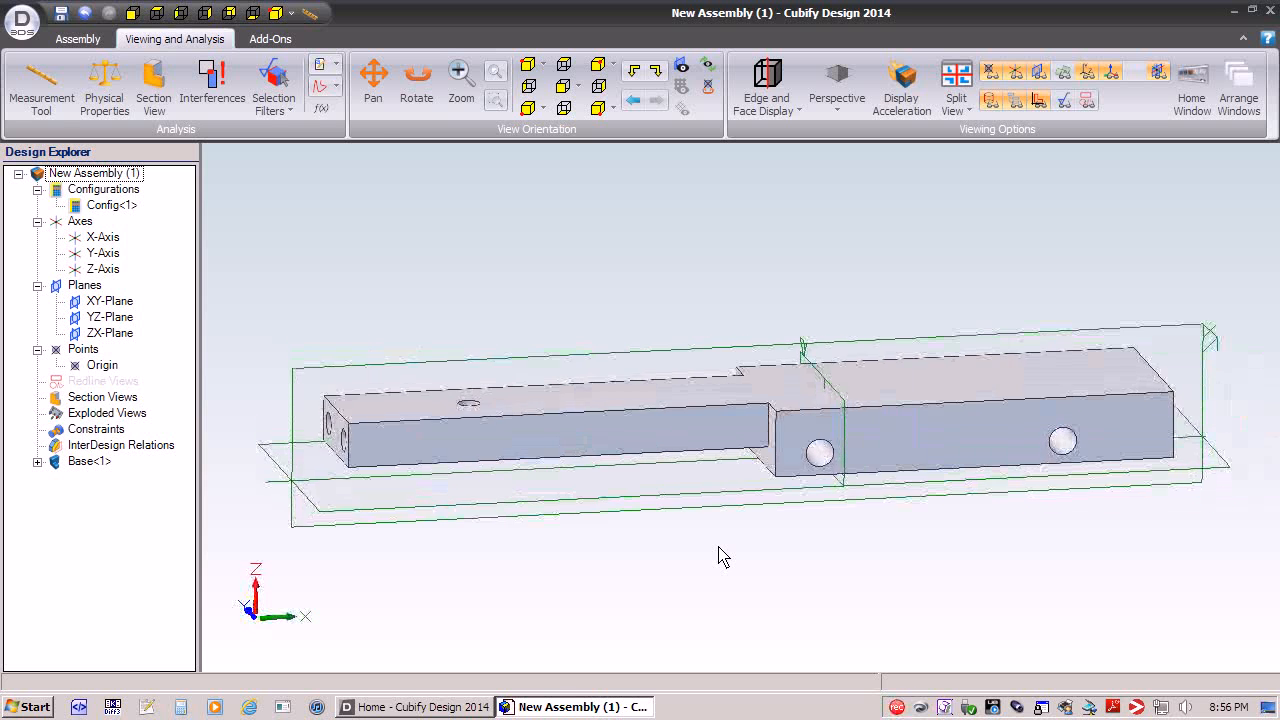
- Insert one copy of Cab.AD_PRT above the wide end of the Base
click(74, 40)
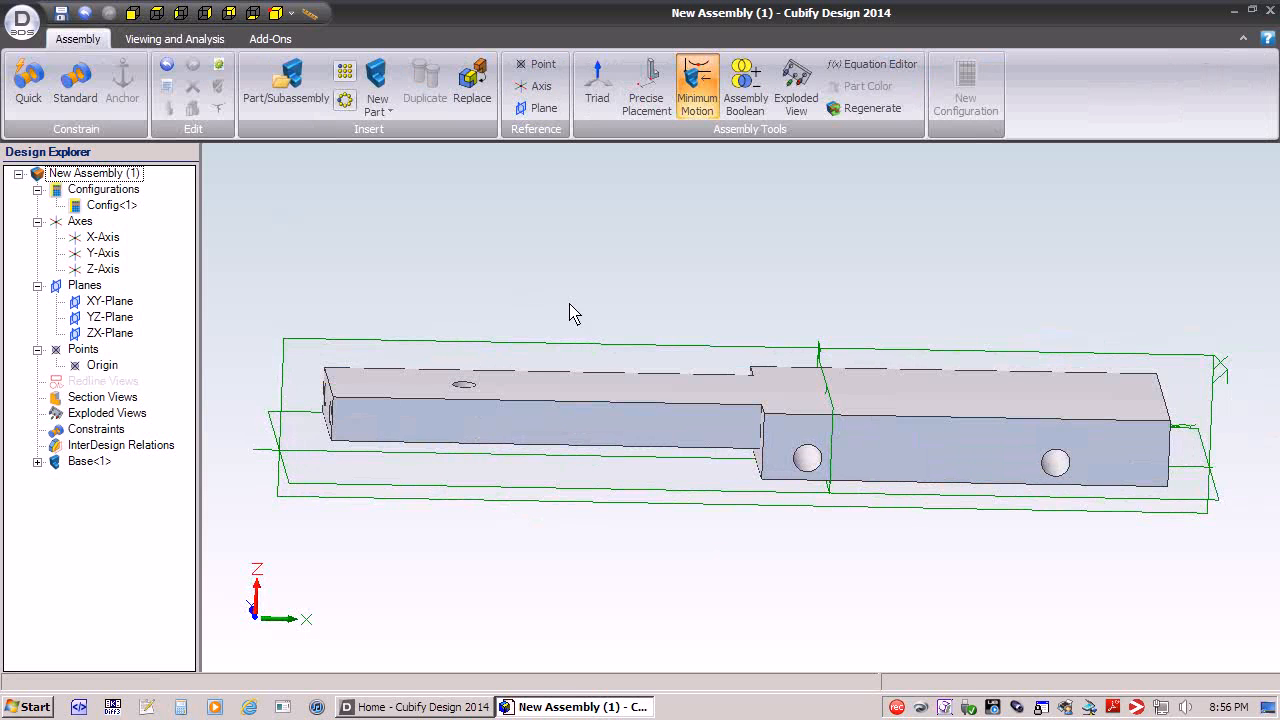
click(290, 88)
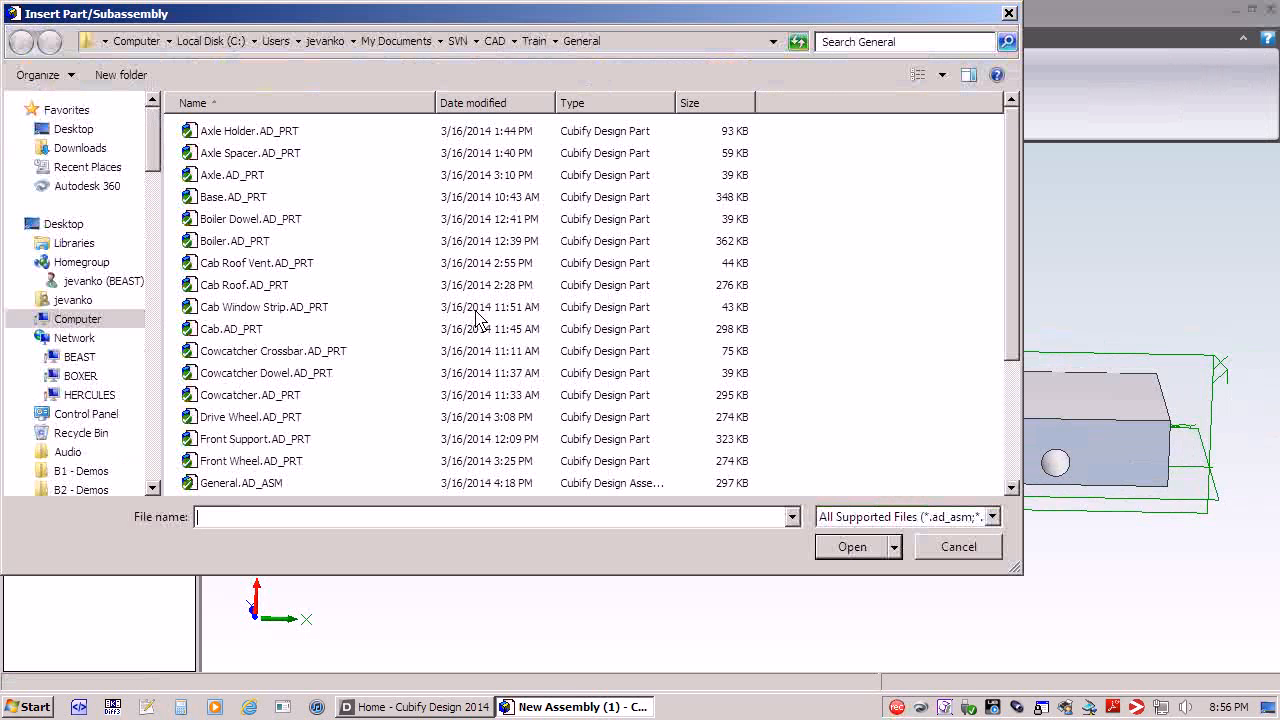
click(210, 334)
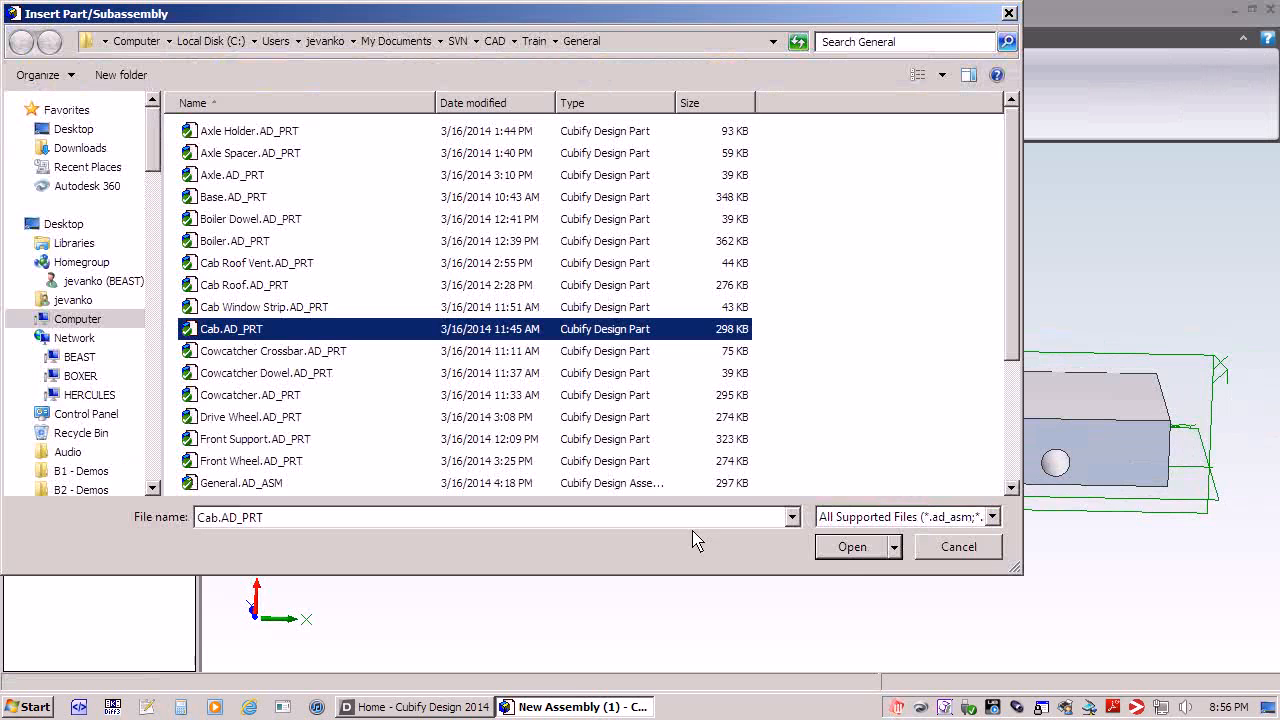
click(850, 547)
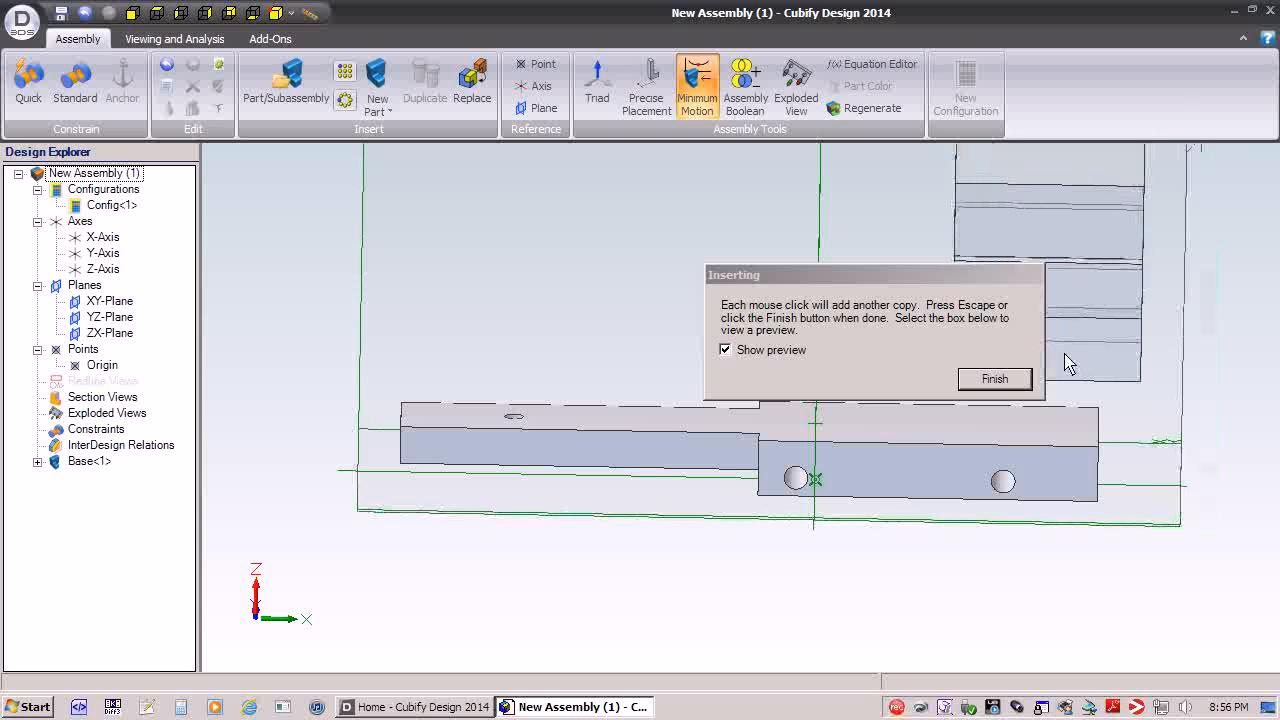
click(877, 288)
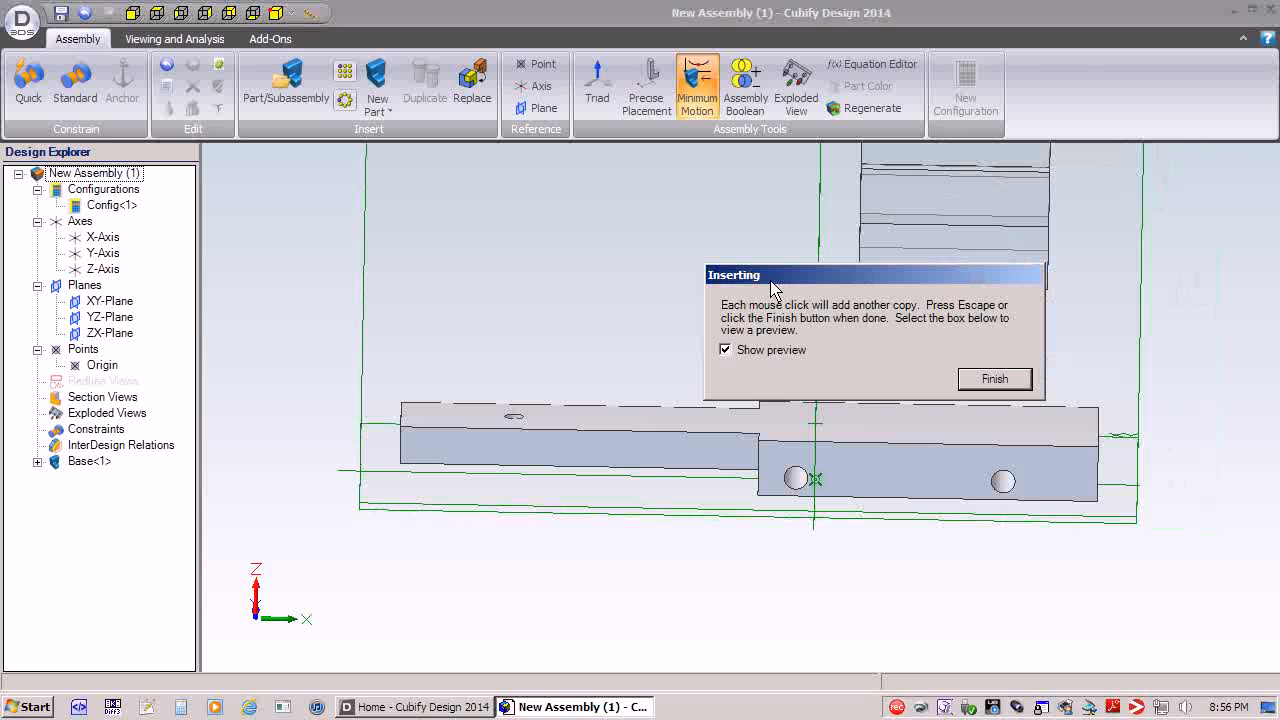
drag(771, 281, 564, 290)
middle_drag(989, 303, 989, 354)
click(1004, 351)
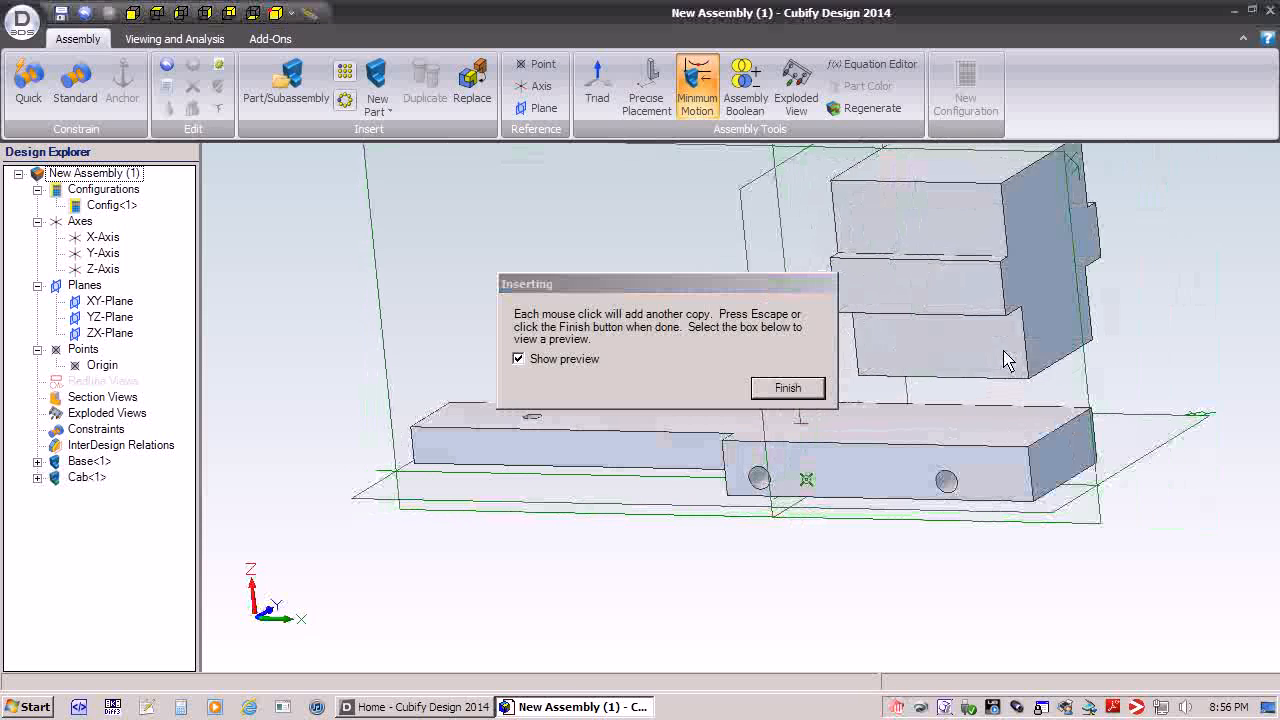
key(Escape)
- Align the rear end faces of the Base and Cab with an offset of 0, and anchor the Base part
middle_drag(606, 429, 581, 410)
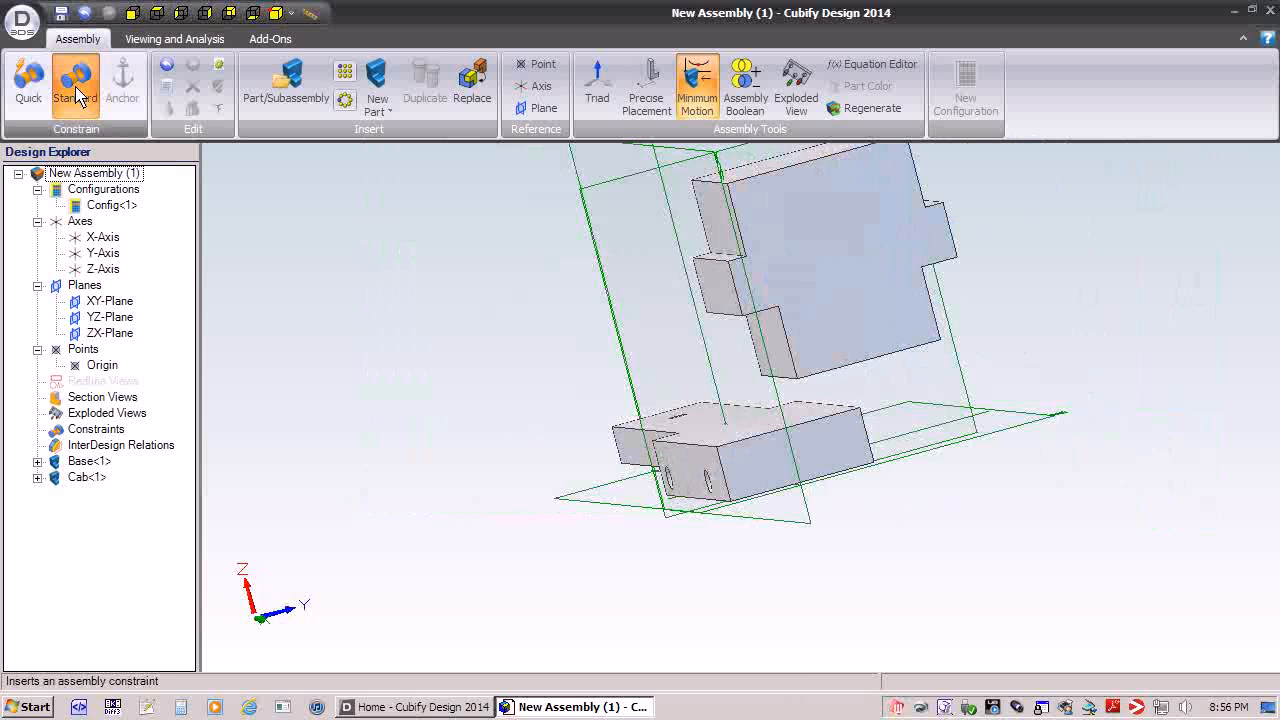
click(78, 95)
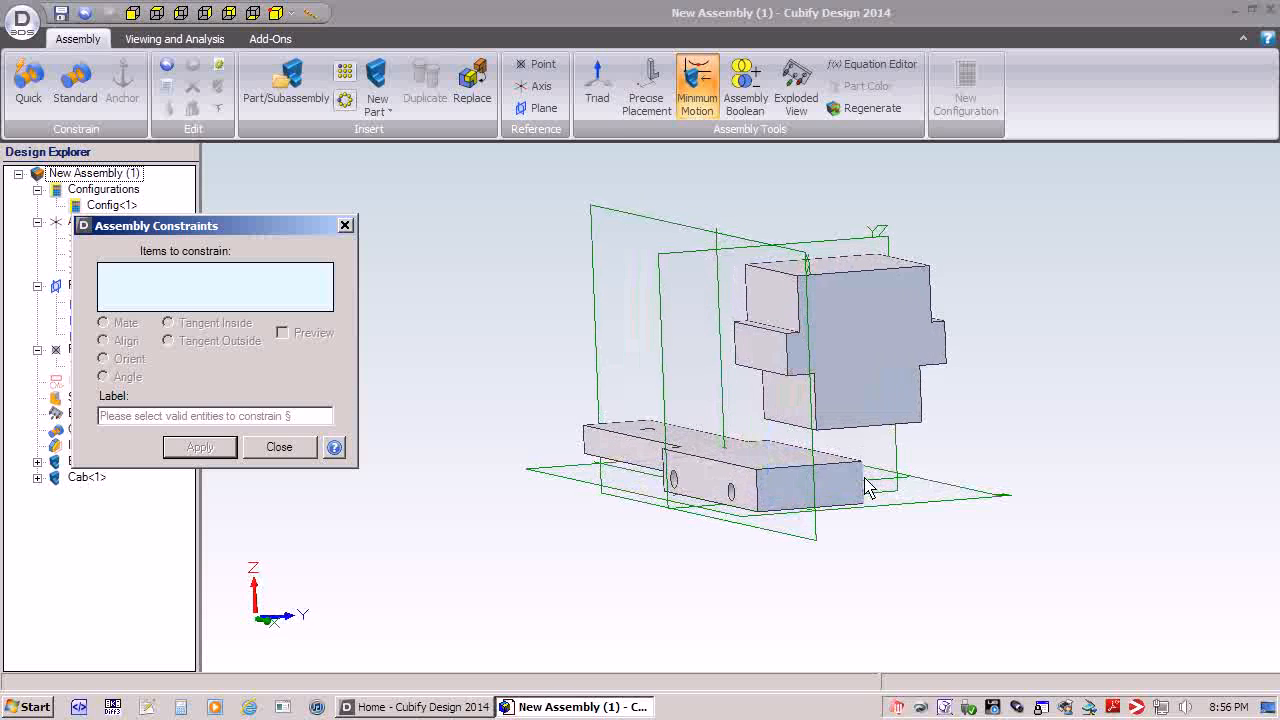
click(795, 500)
click(885, 356)
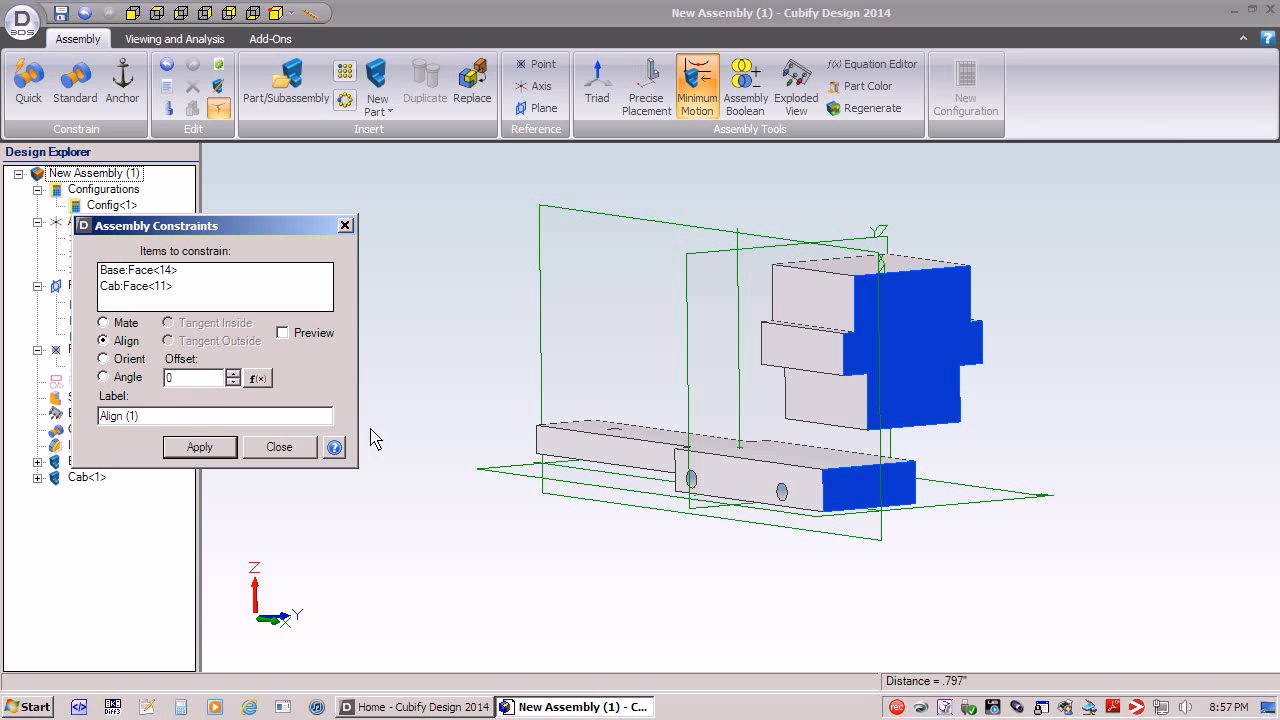
click(214, 452)
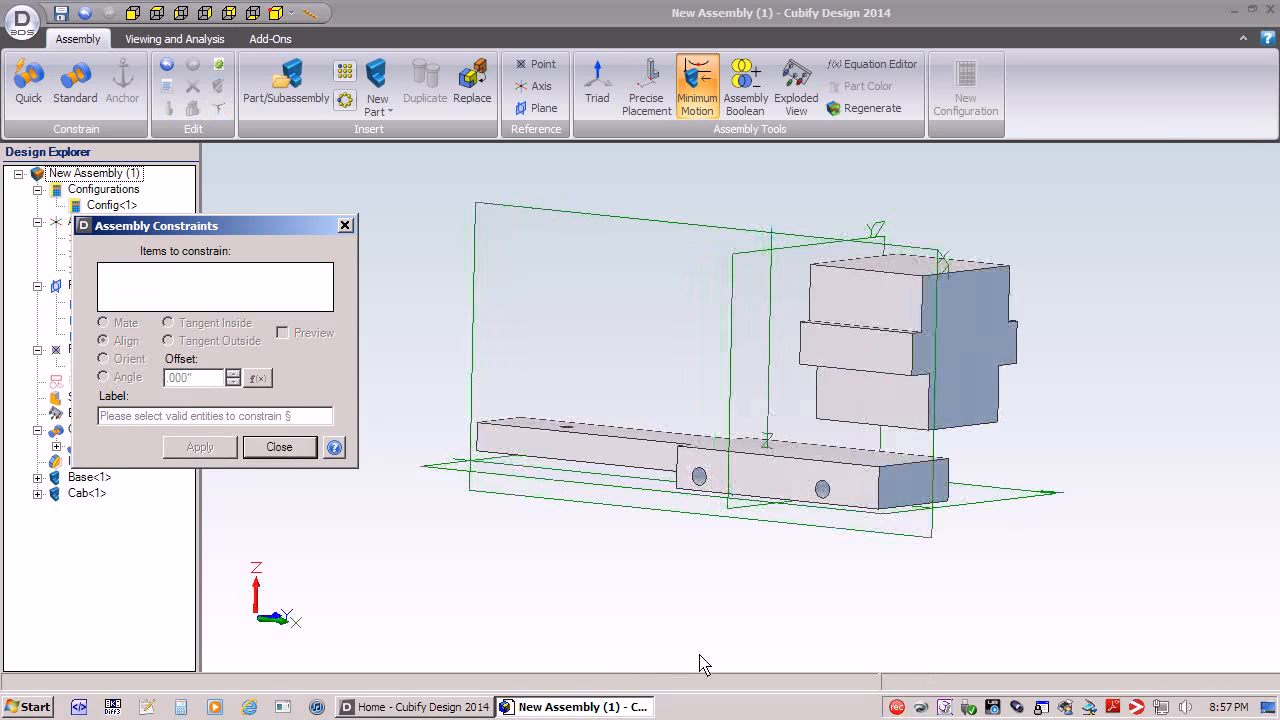
click(279, 447)
right_click(775, 485)
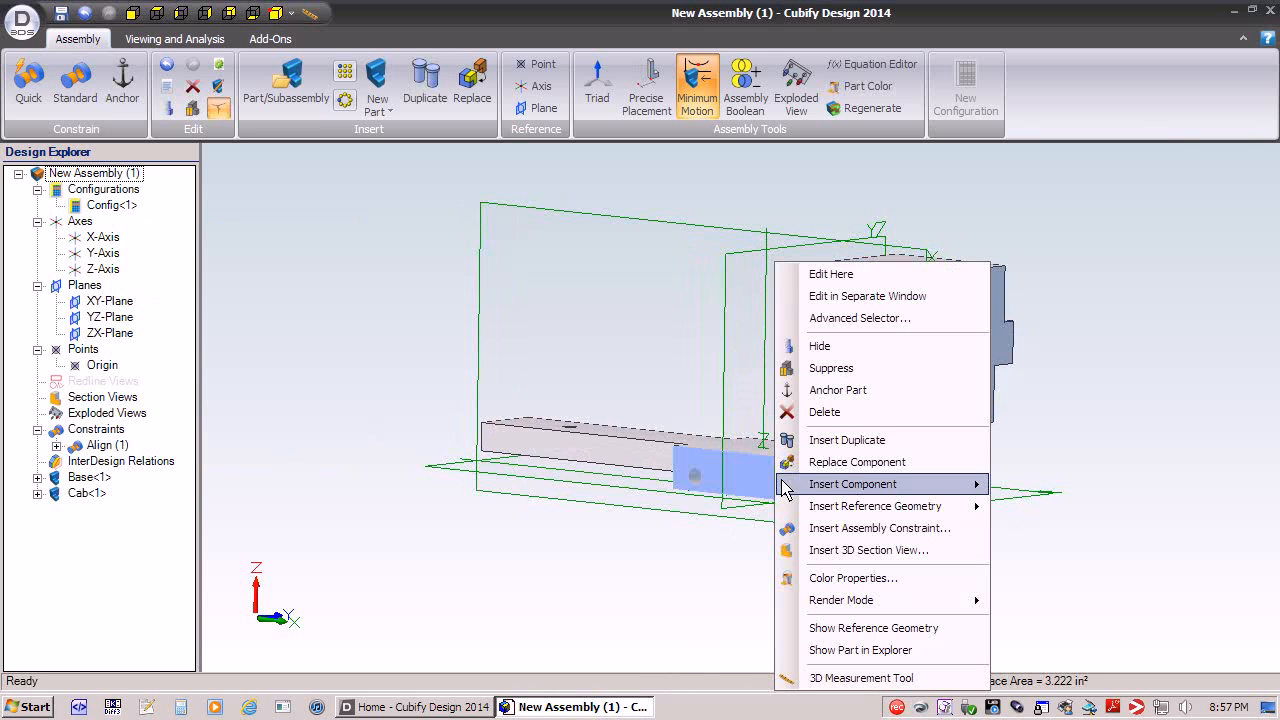
click(838, 390)
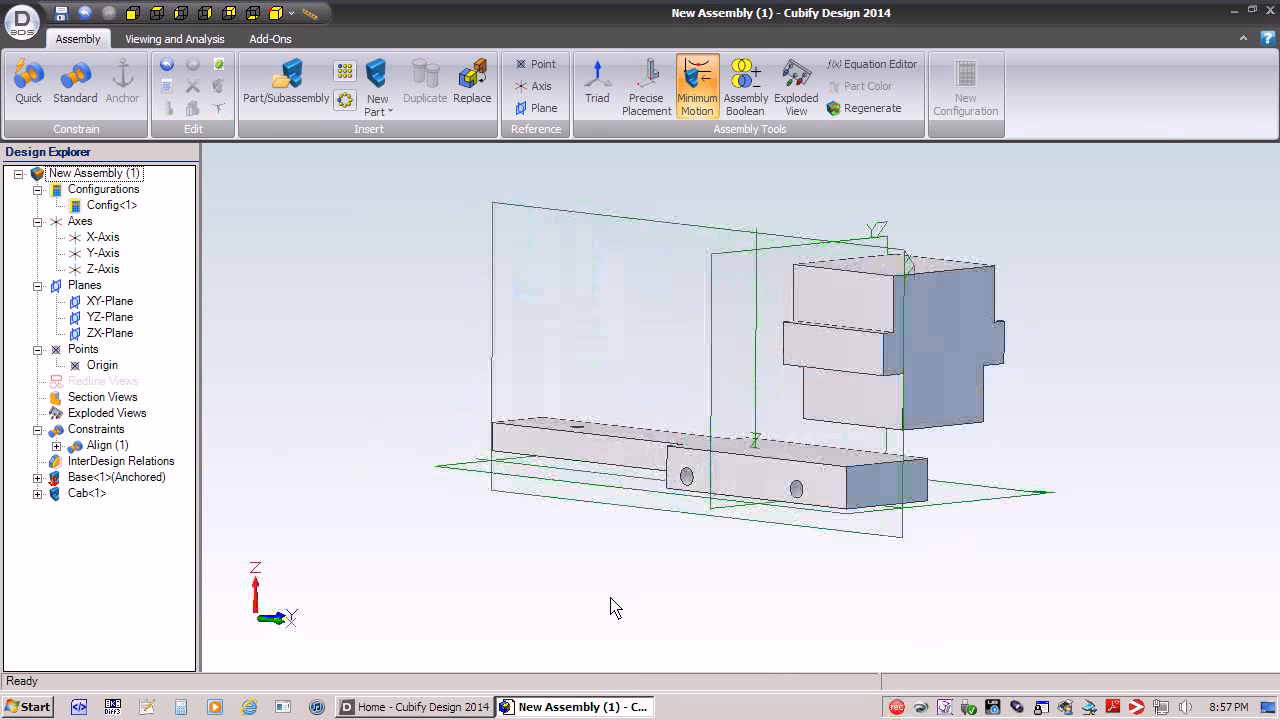
- Add an Align constraint that sets the Cab's lower side face flush with the Base's wide side face
click(74, 90)
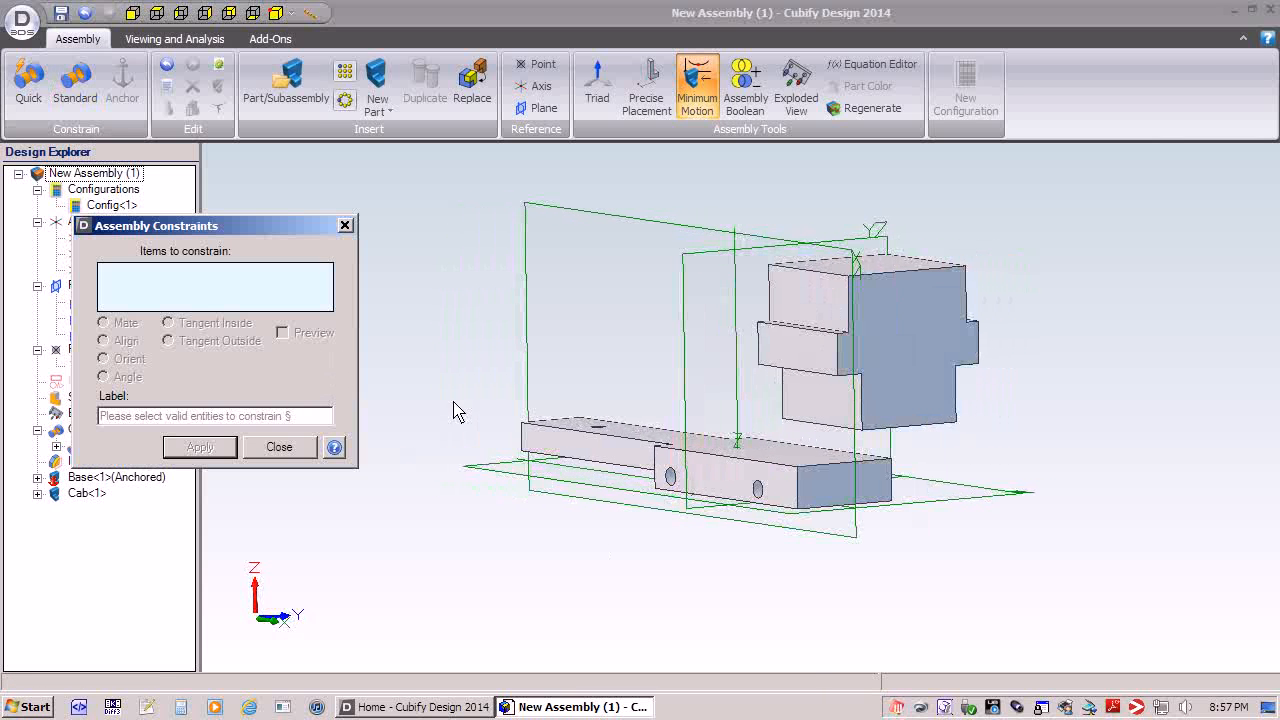
click(808, 414)
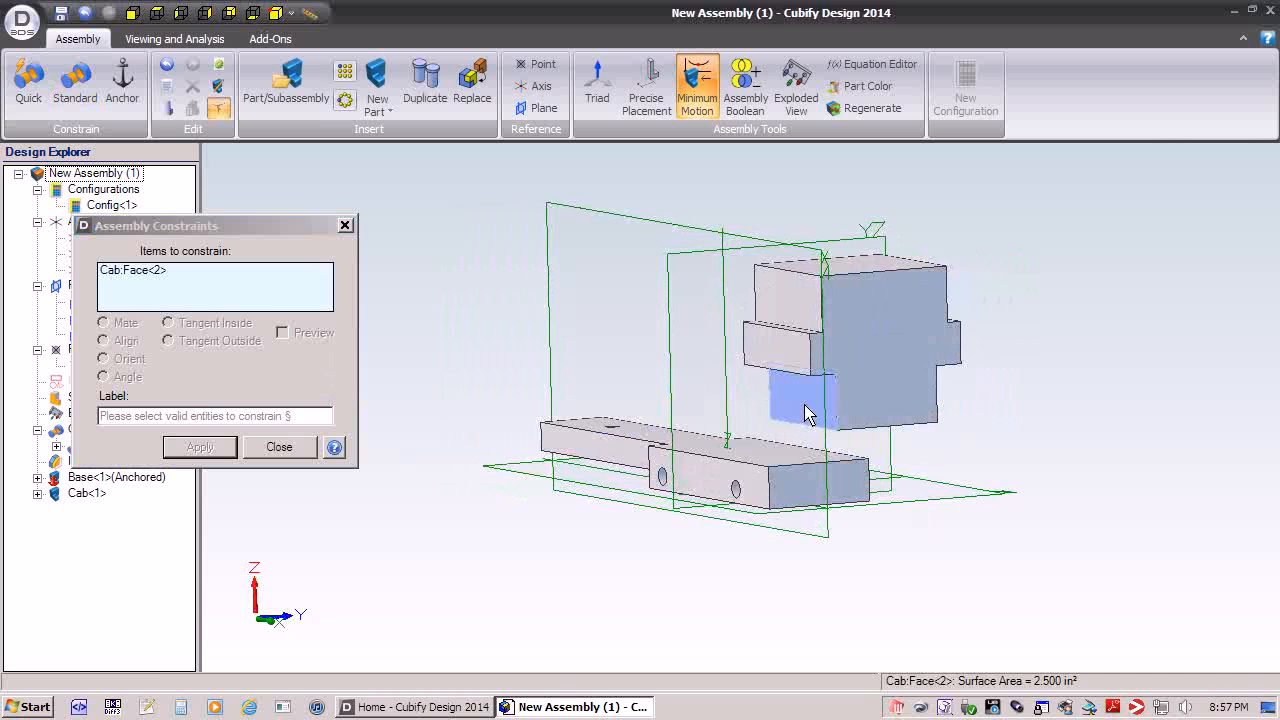
click(709, 498)
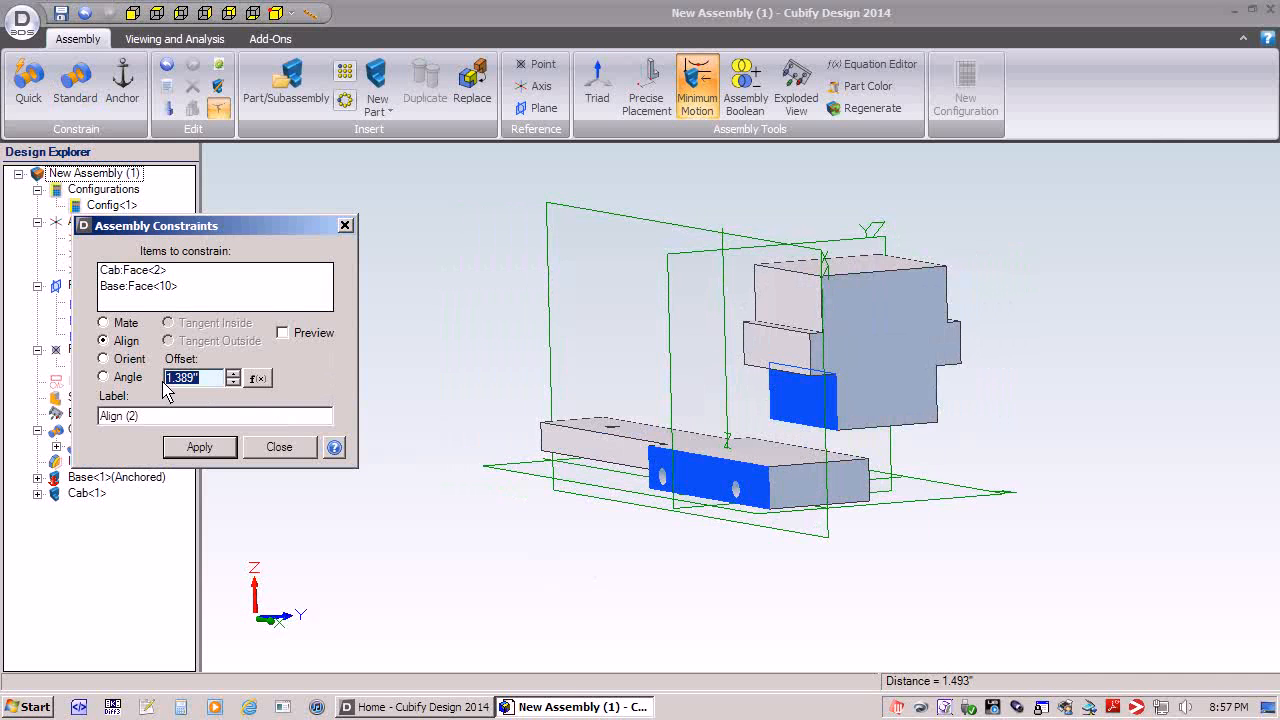
click(199, 447)
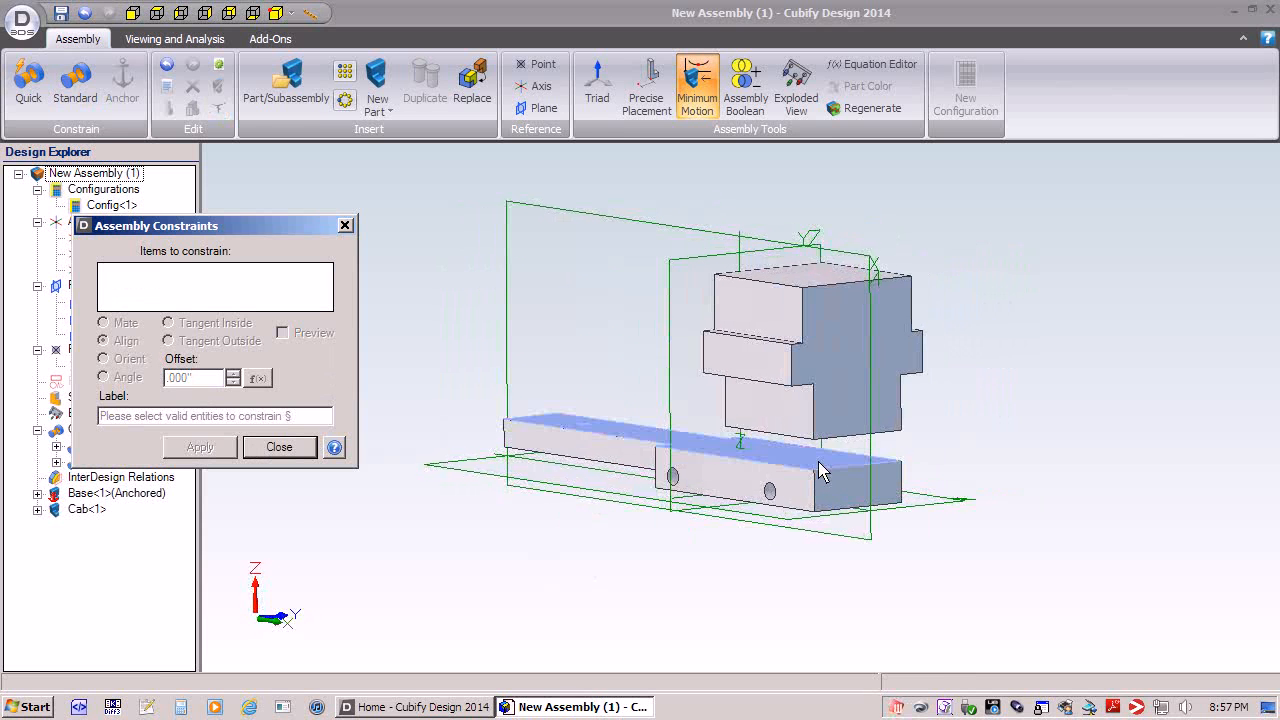
- Mate the Cab's underside with the Base's top face at an offset of 0
click(806, 461)
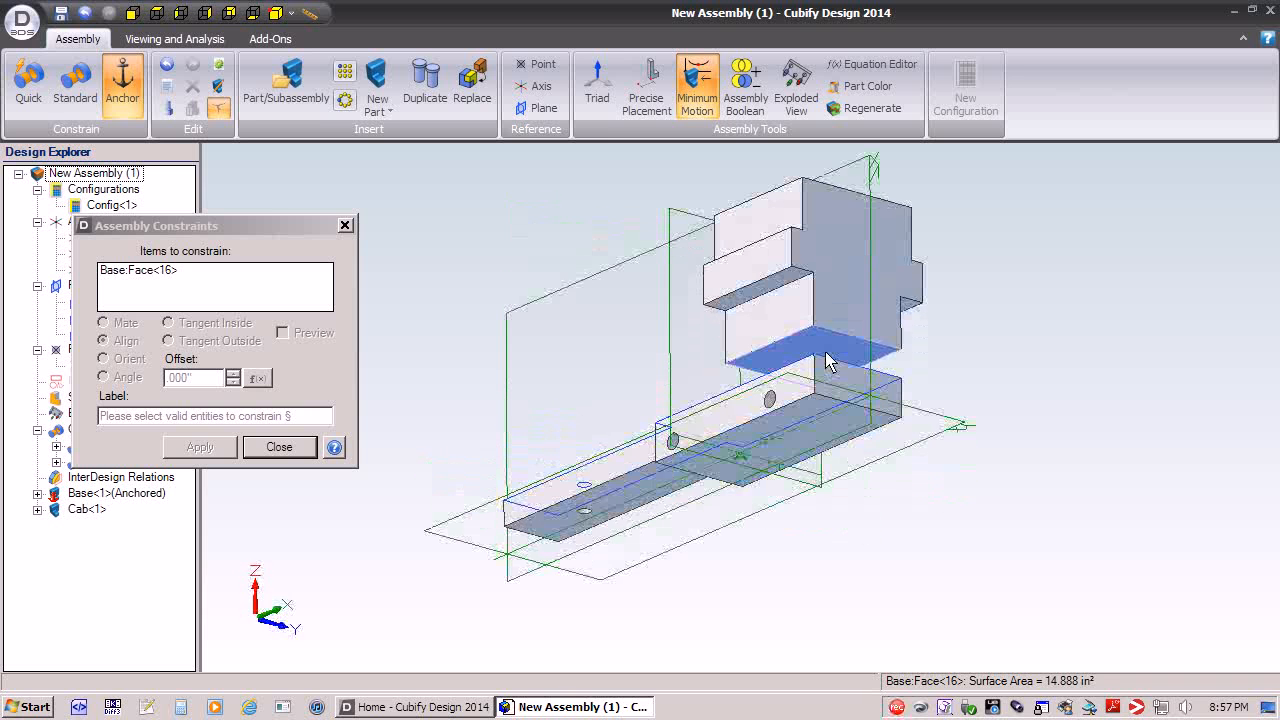
click(826, 352)
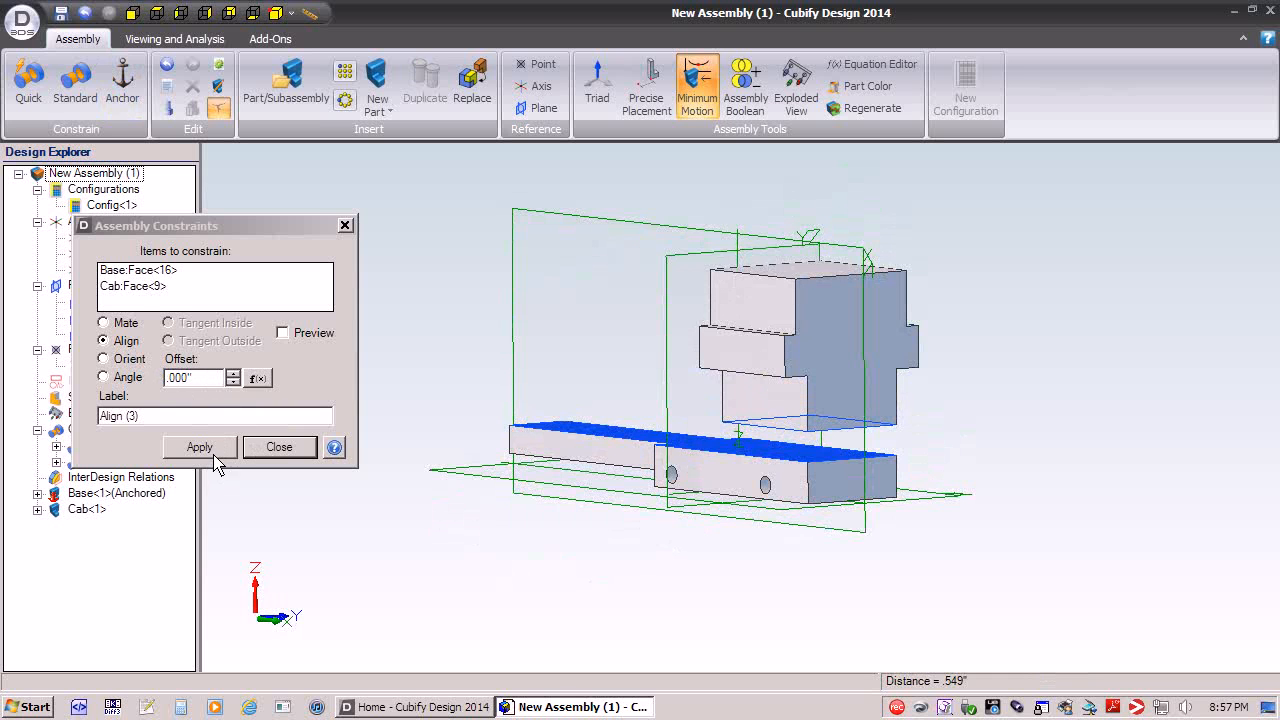
click(103, 323)
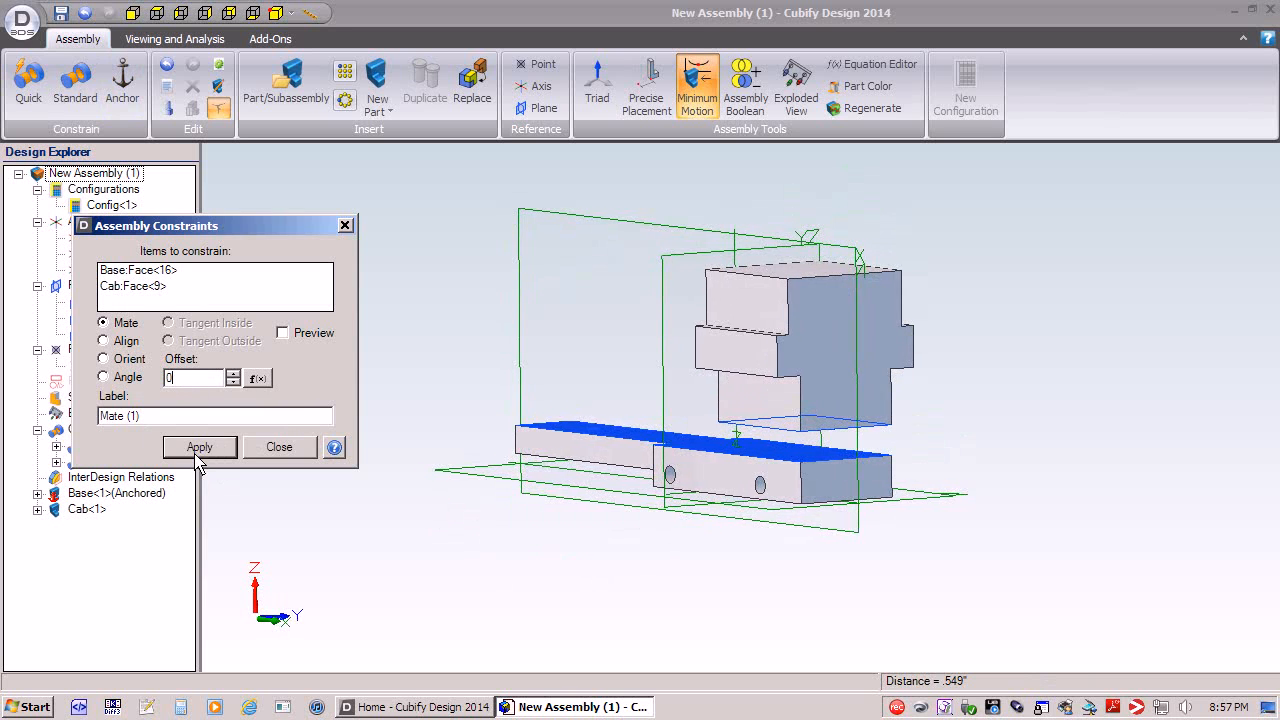
key(Return)
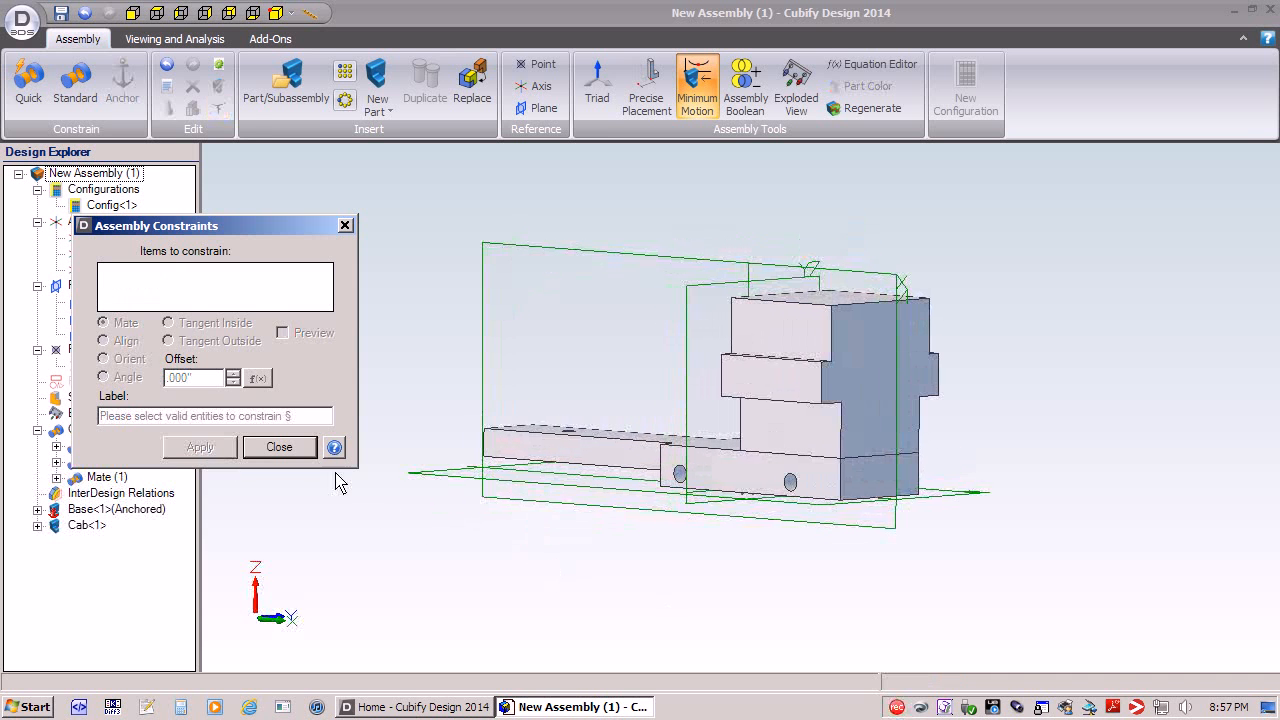
click(280, 448)
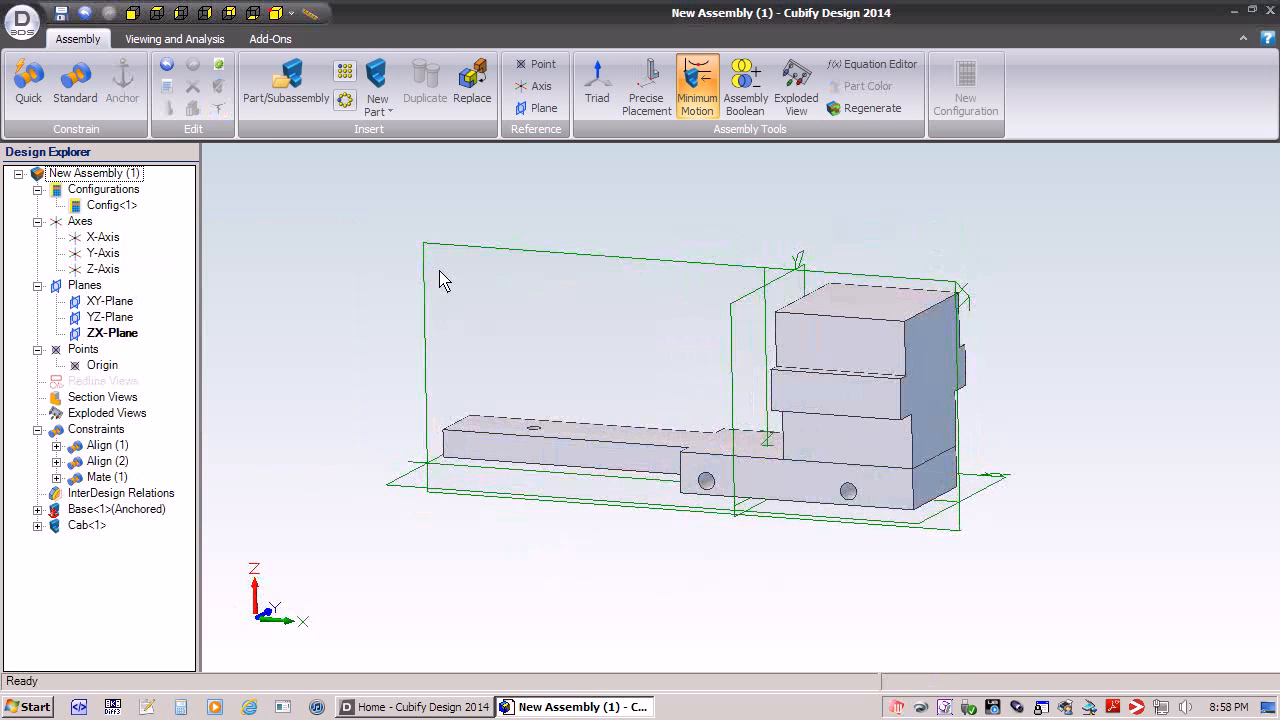
- Insert one copy of Cab Roof.AD_PRT above the Cab
click(297, 99)
click(229, 287)
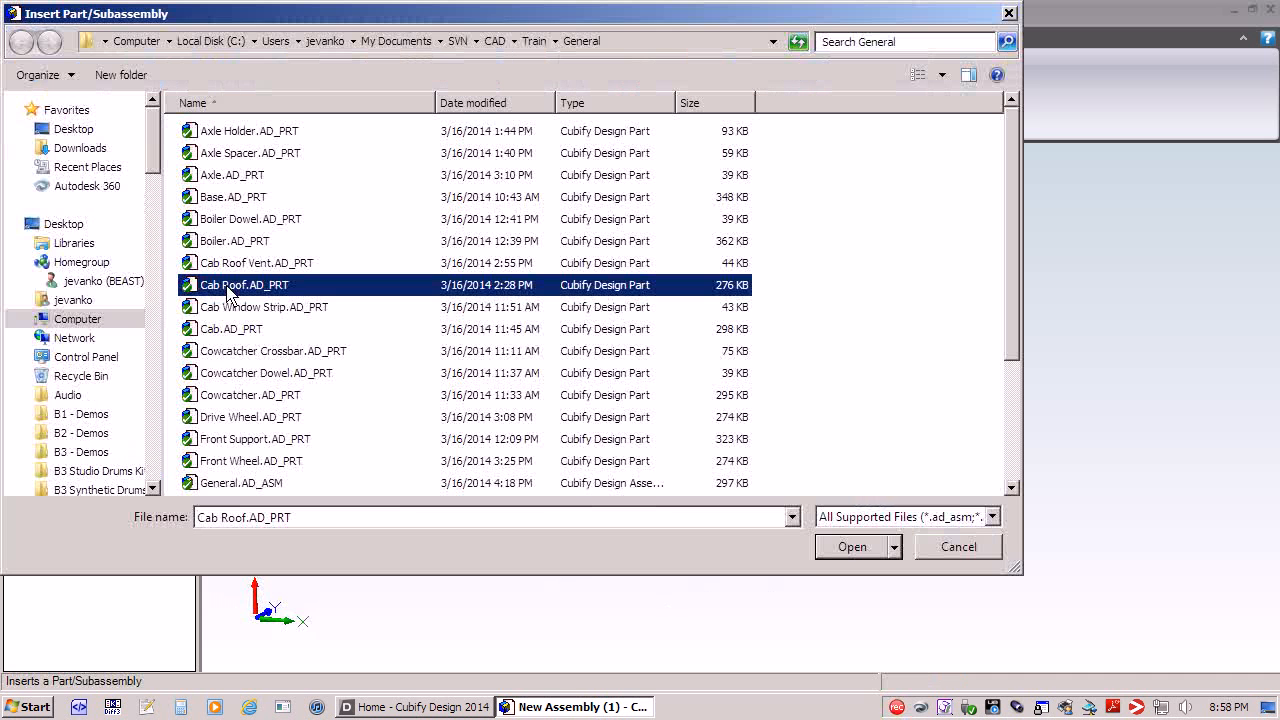
click(822, 548)
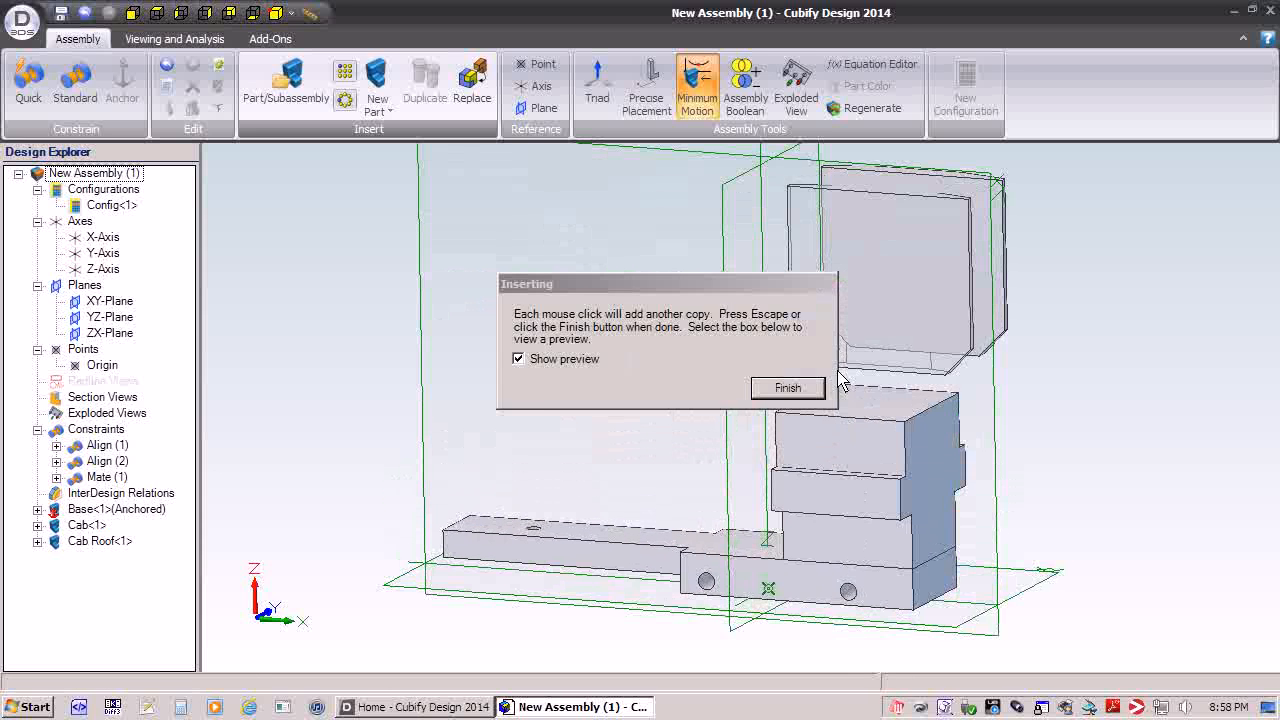
click(787, 388)
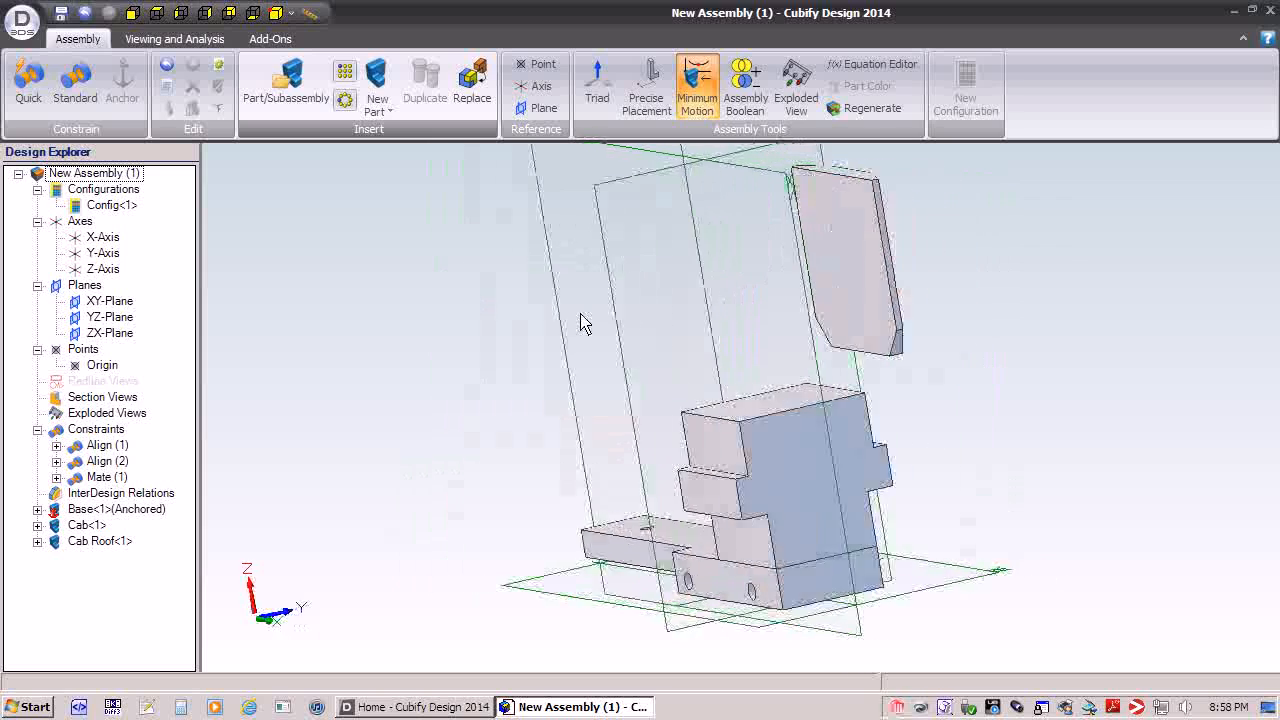
- Rotate the Cab Roof with the triad until it lies level above the Cab with its beveled side facing up
middle_drag(581, 315, 1047, 379)
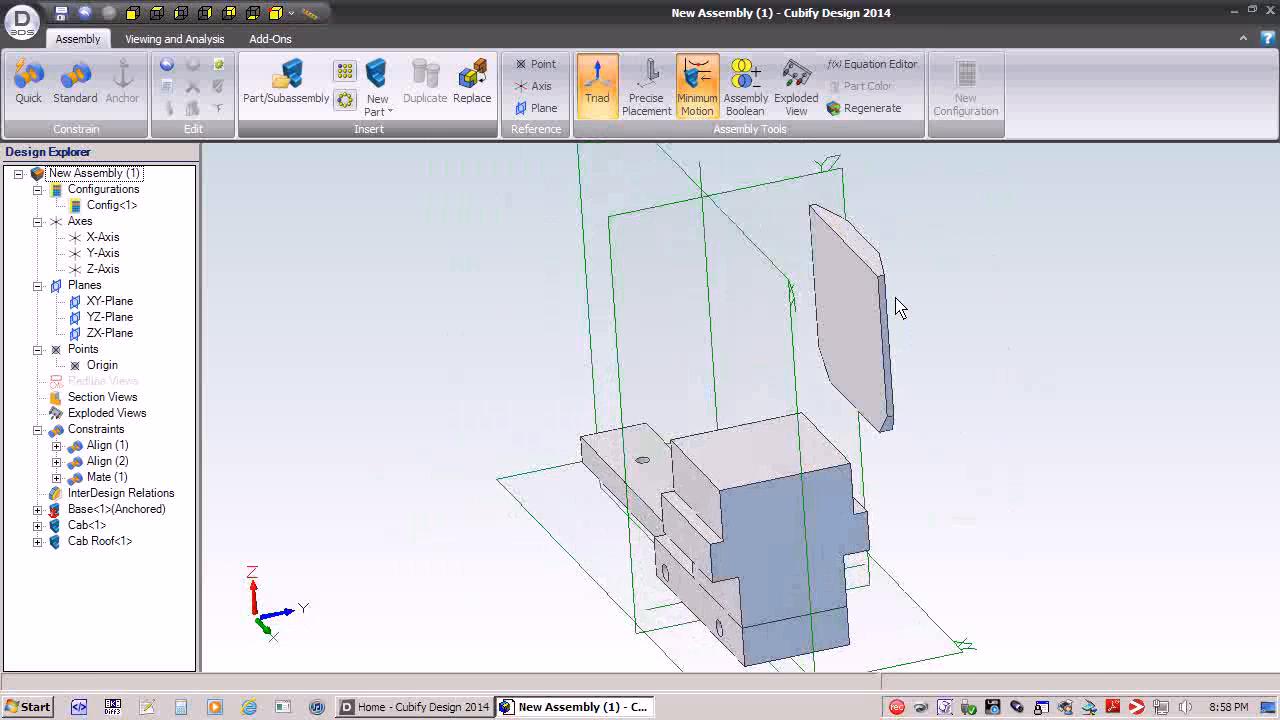
middle_drag(958, 342, 1018, 312)
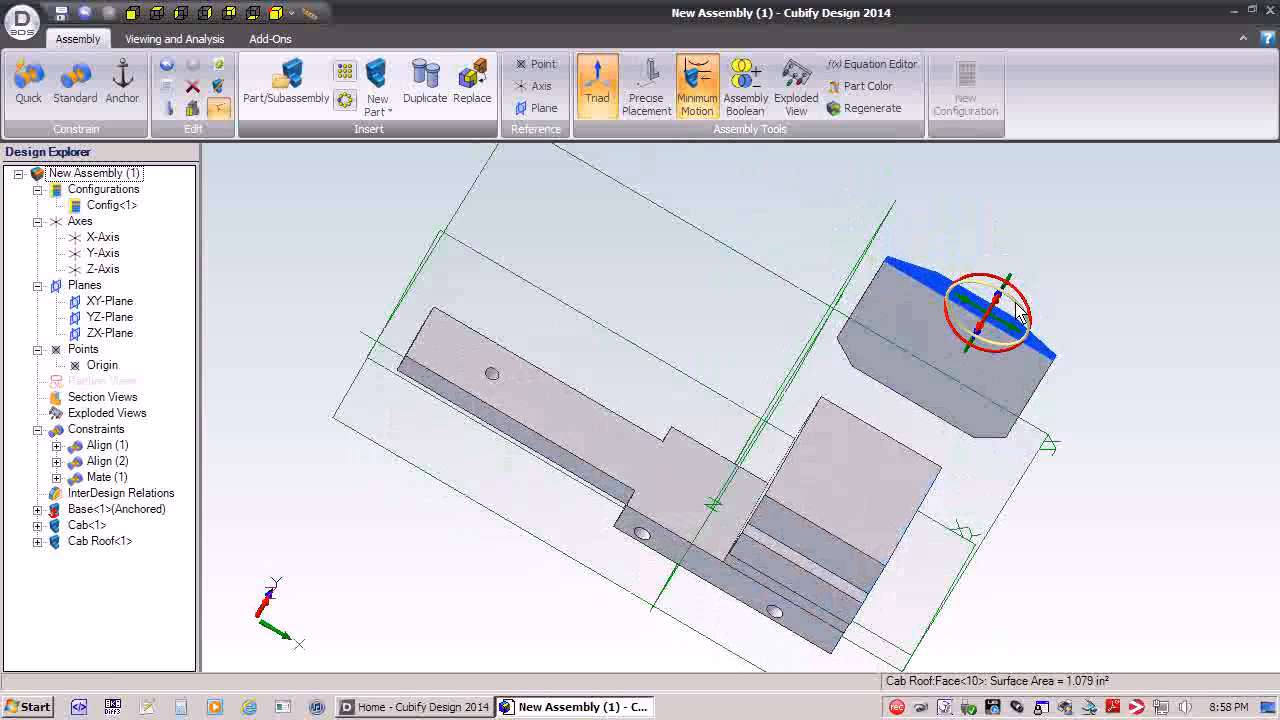
middle_drag(709, 486, 721, 417)
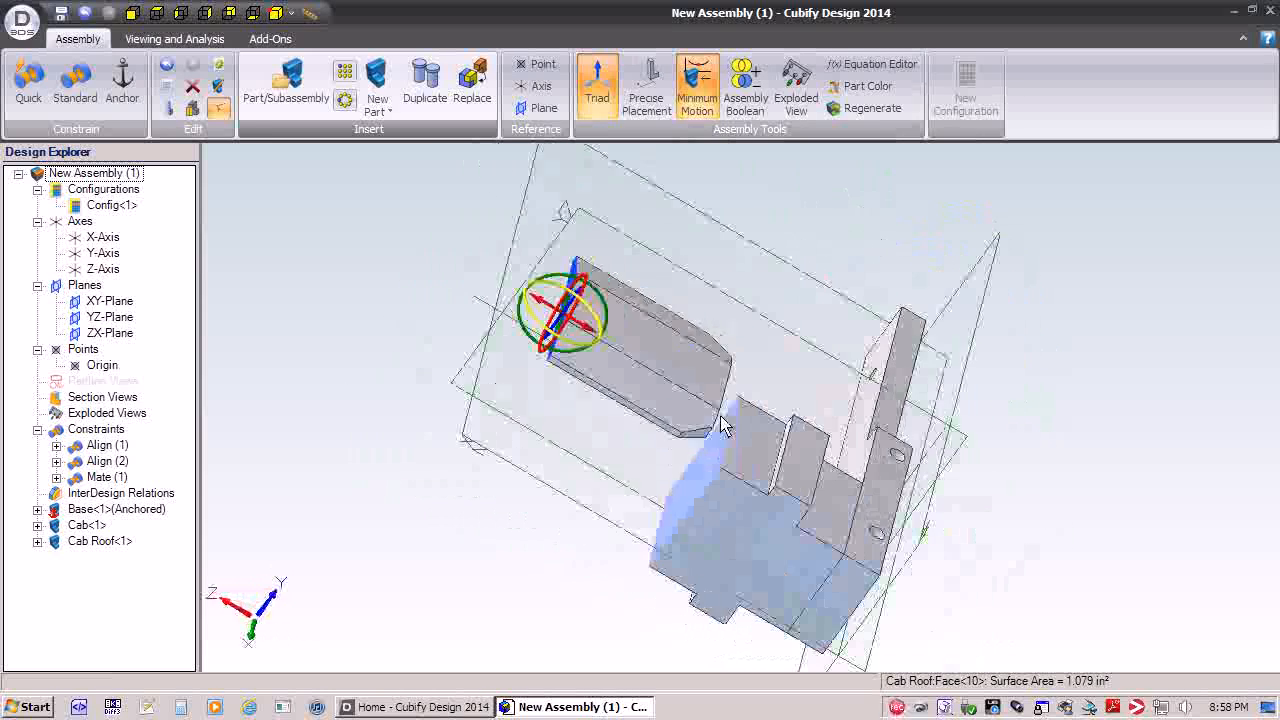
drag(690, 388, 597, 229)
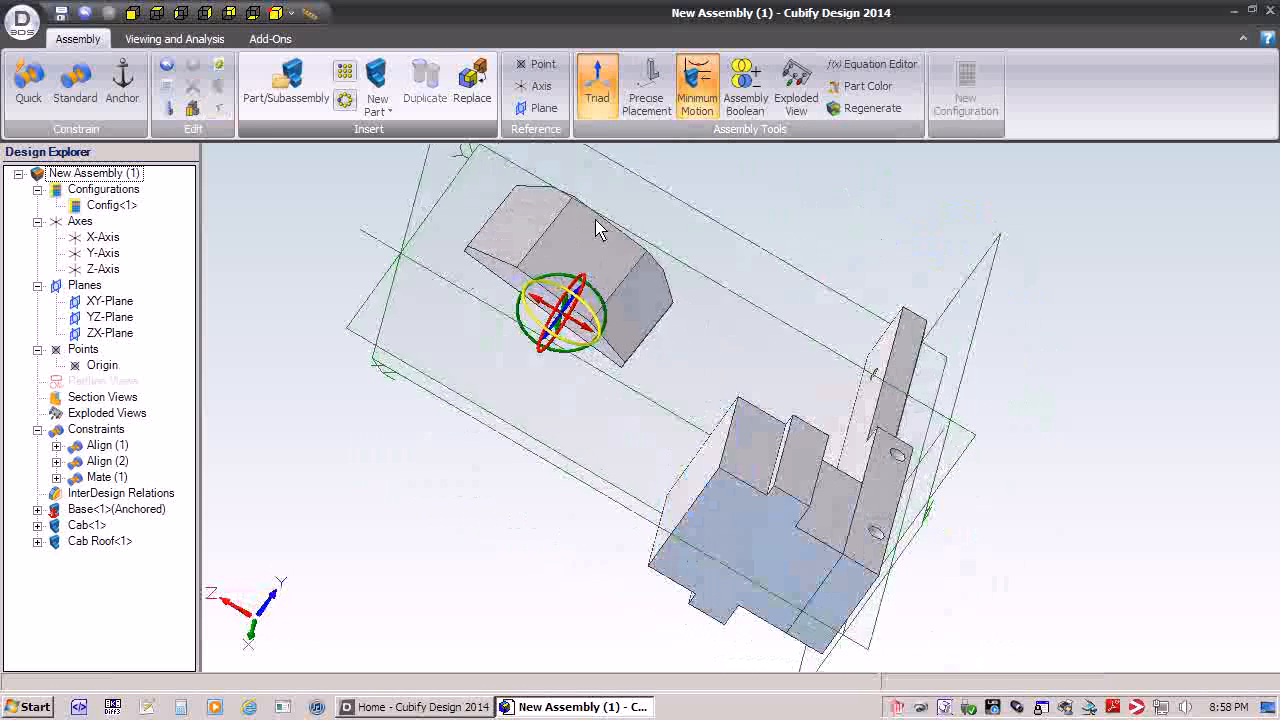
middle_drag(454, 624, 720, 640)
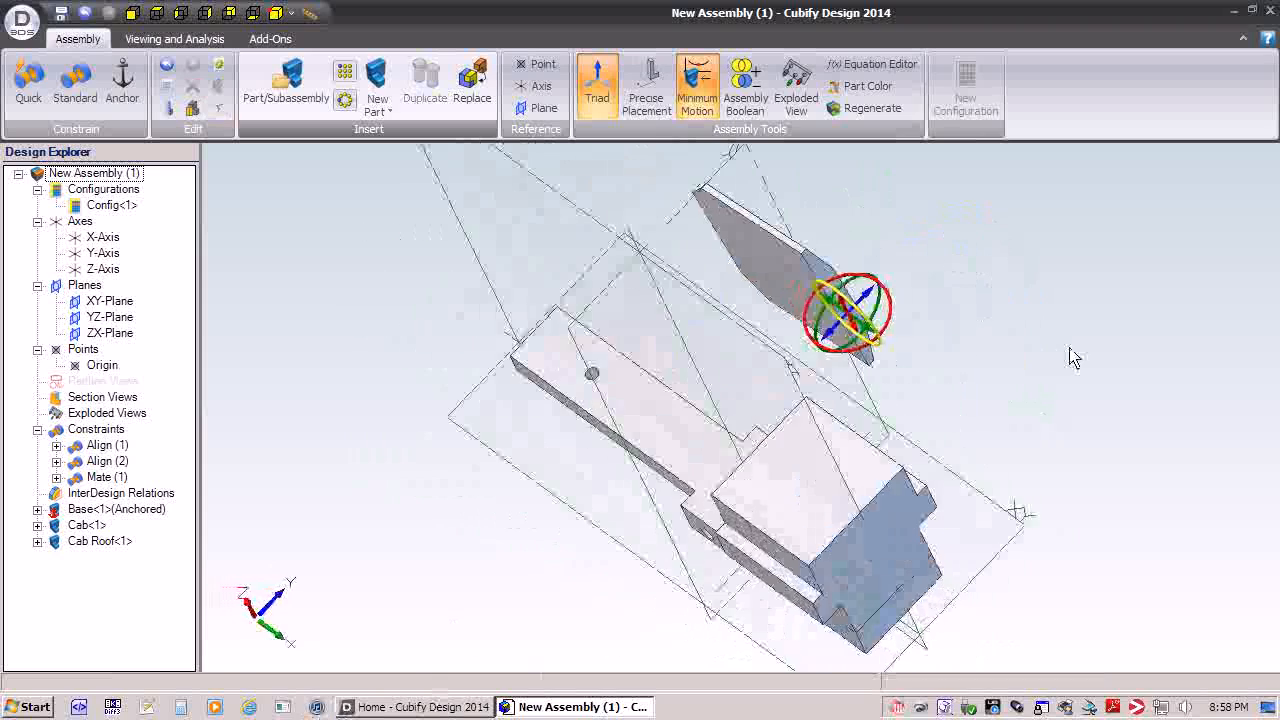
middle_drag(978, 443, 921, 394)
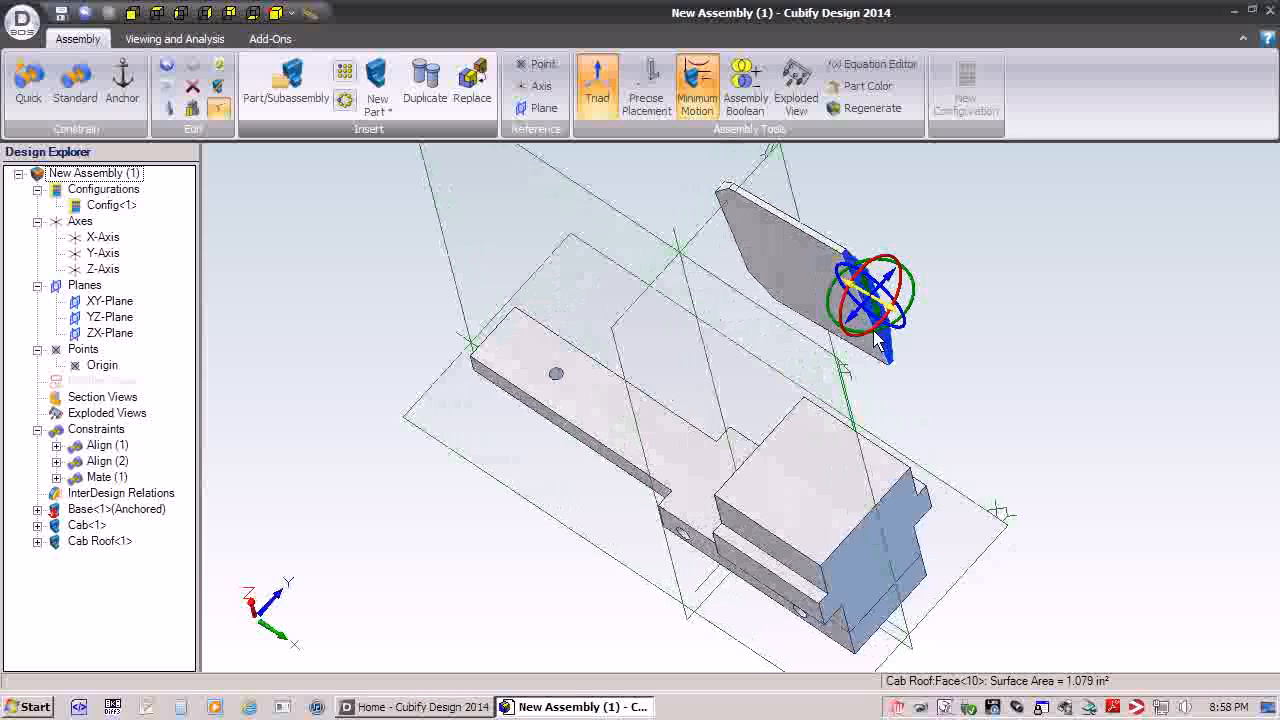
middle_drag(880, 482, 802, 358)
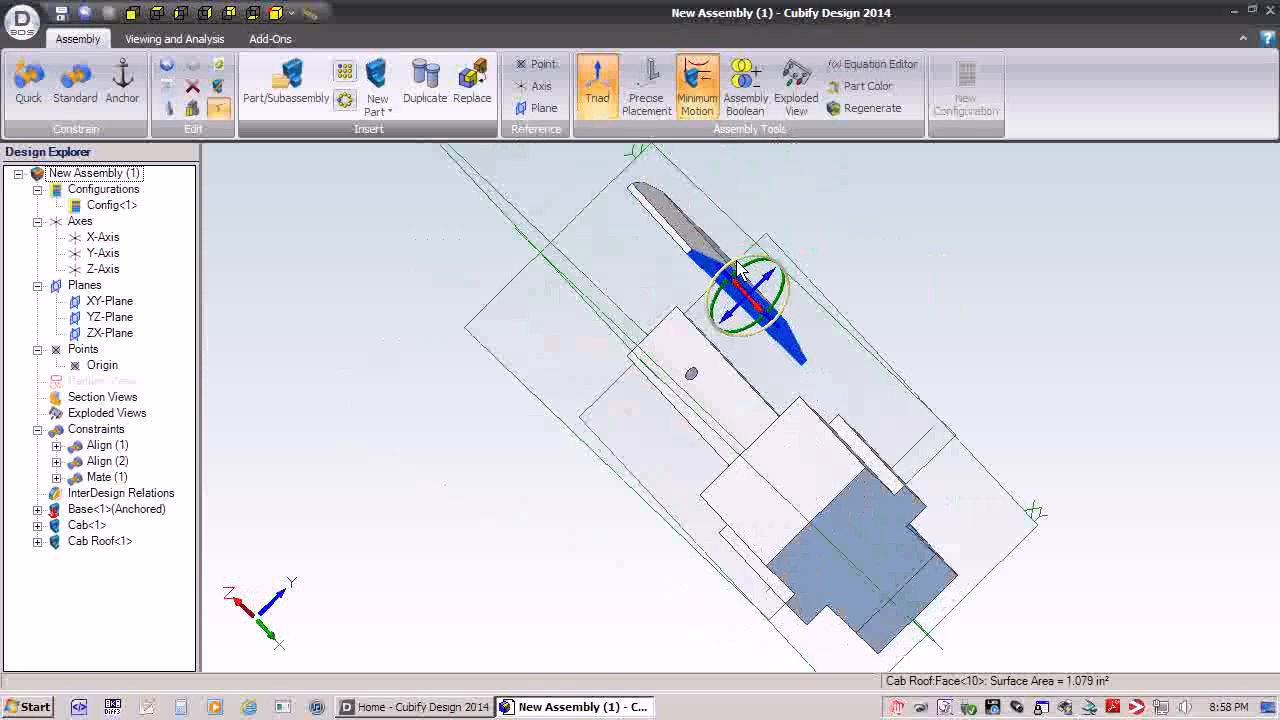
middle_drag(718, 474, 781, 333)
drag(782, 333, 796, 410)
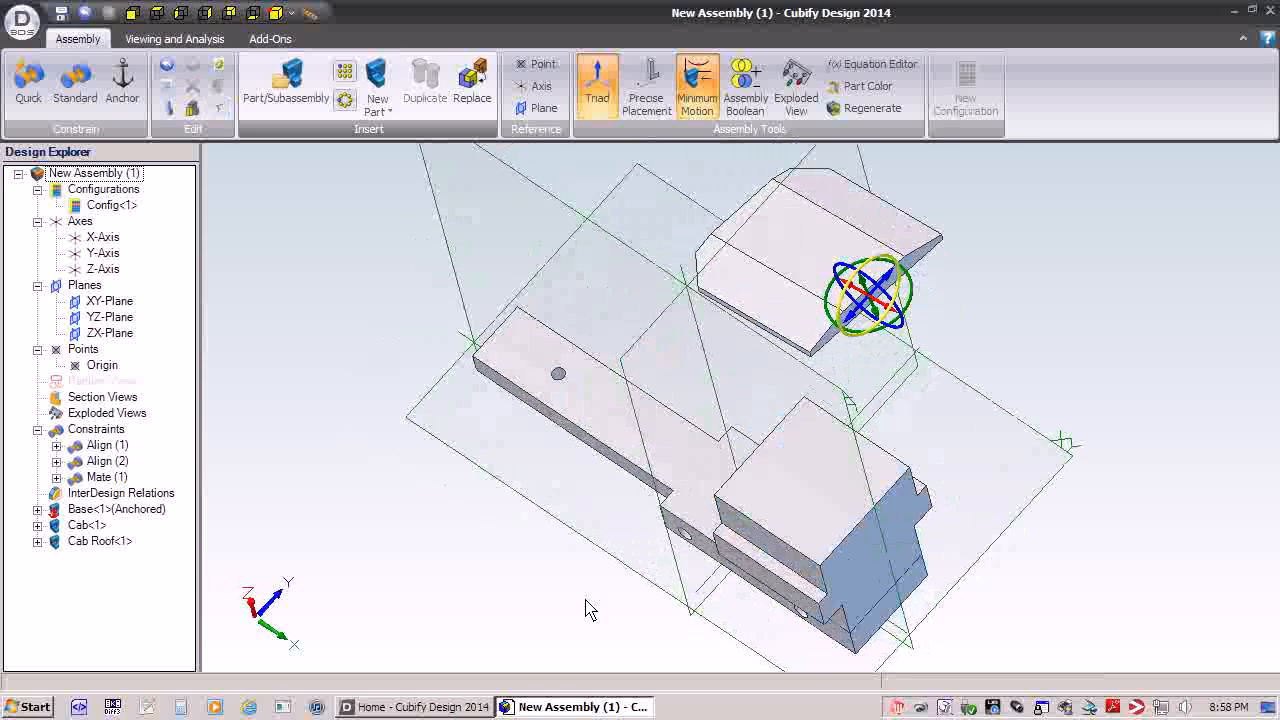
middle_drag(588, 610, 838, 355)
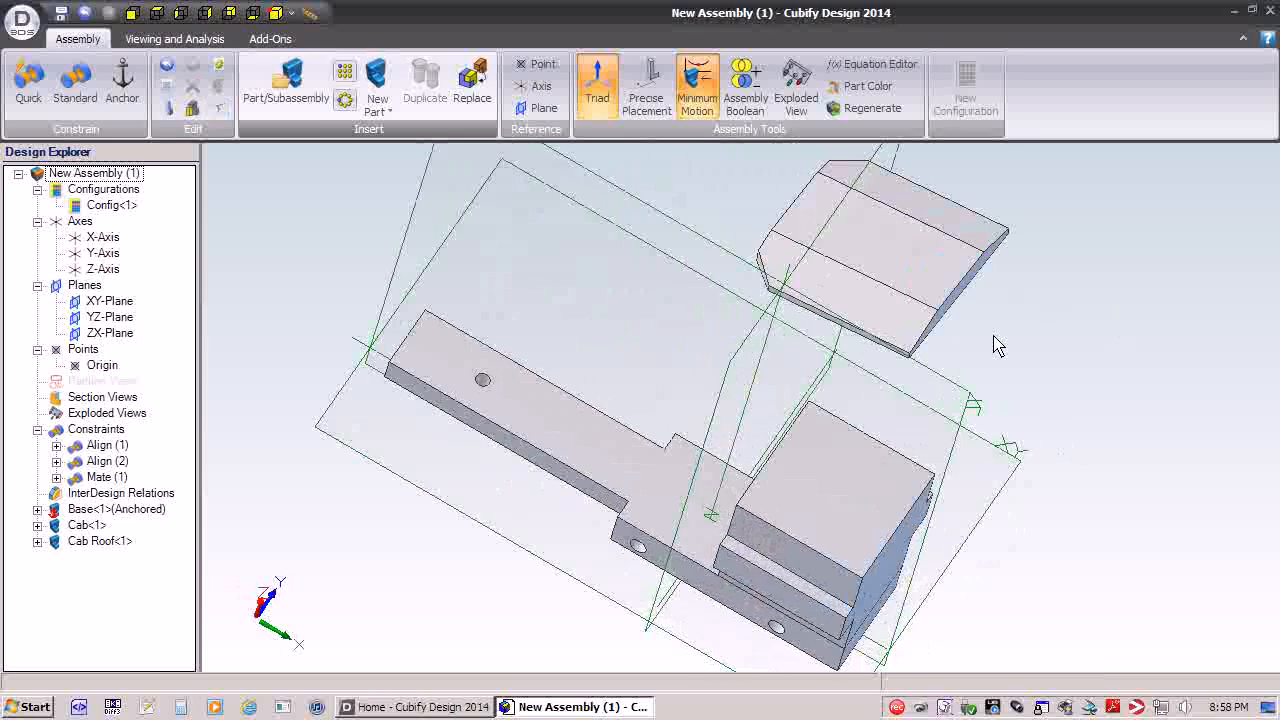
middle_drag(997, 345, 930, 333)
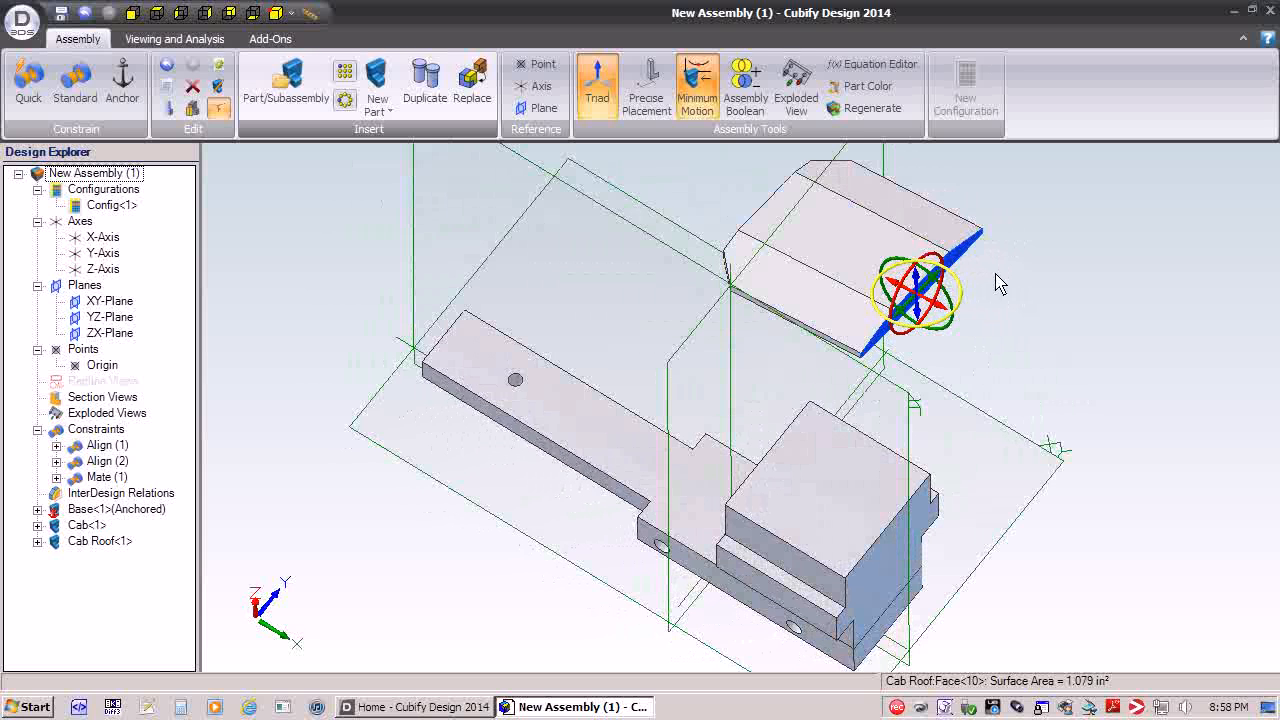
drag(801, 227, 1074, 386)
middle_drag(705, 503, 800, 228)
- Hide the triad and mate the Cab's top face with the Cab Roof's underside at an offset of 0
click(76, 82)
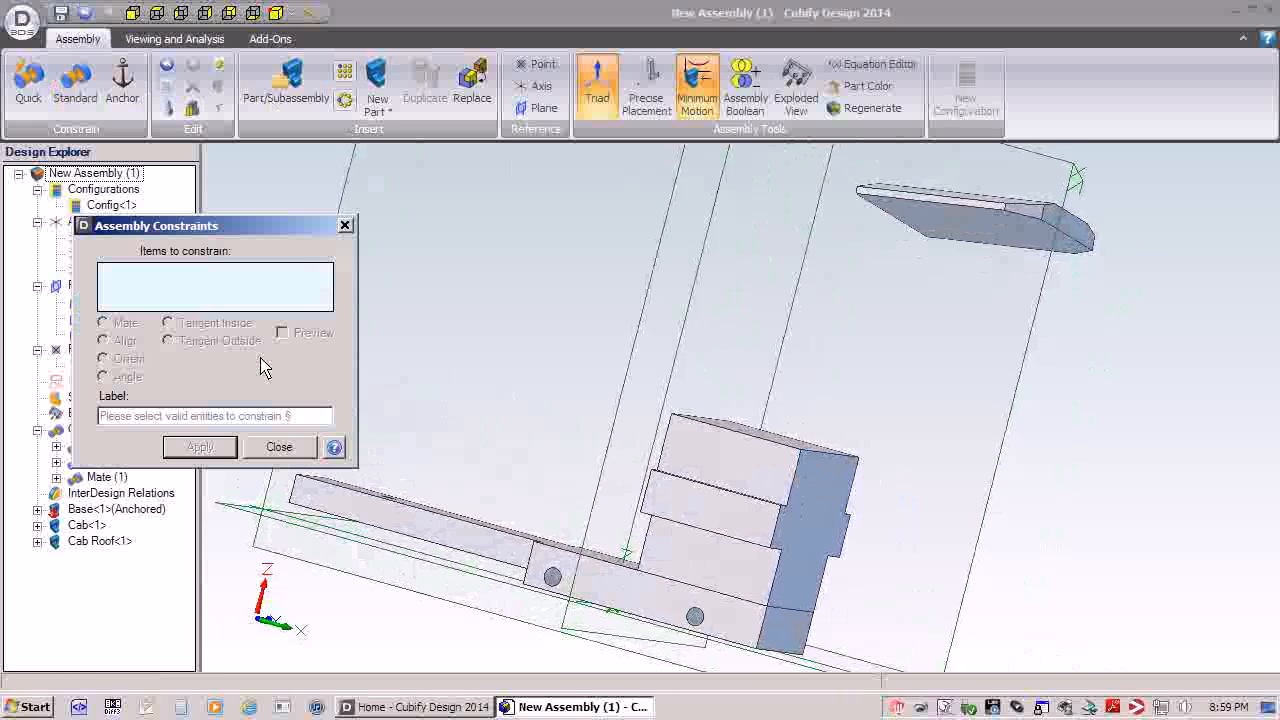
click(788, 455)
click(597, 85)
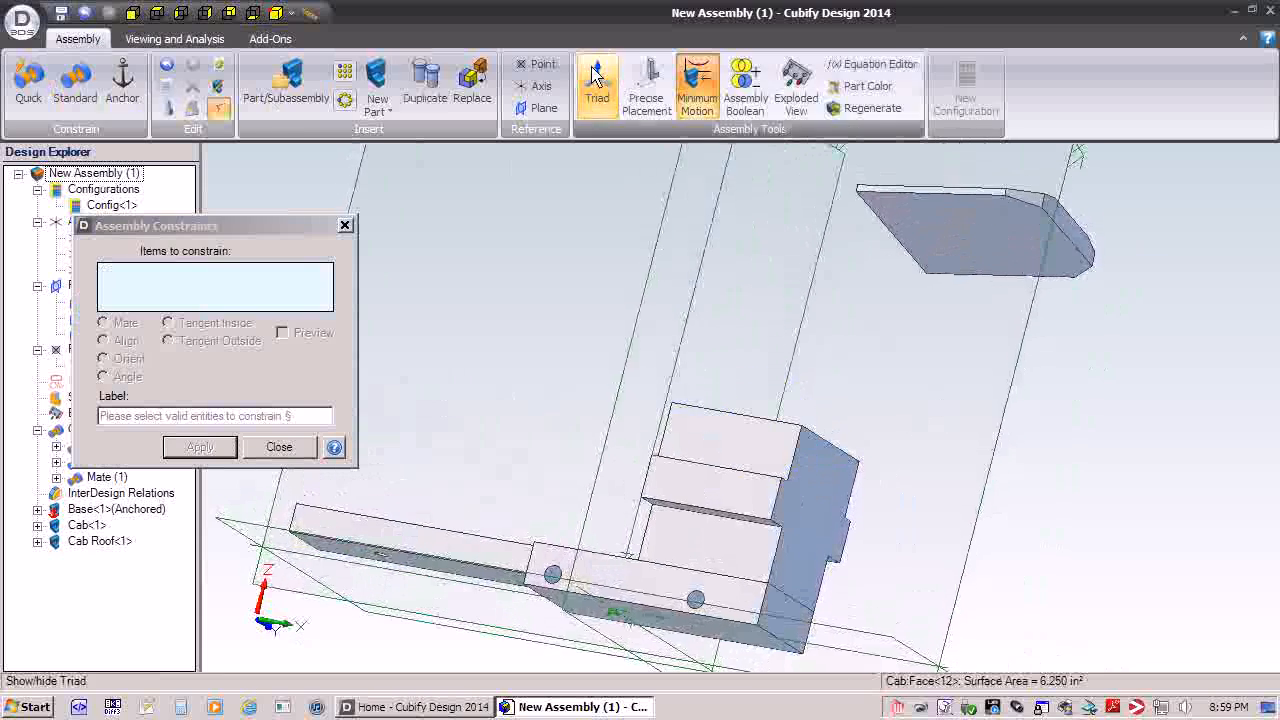
click(797, 507)
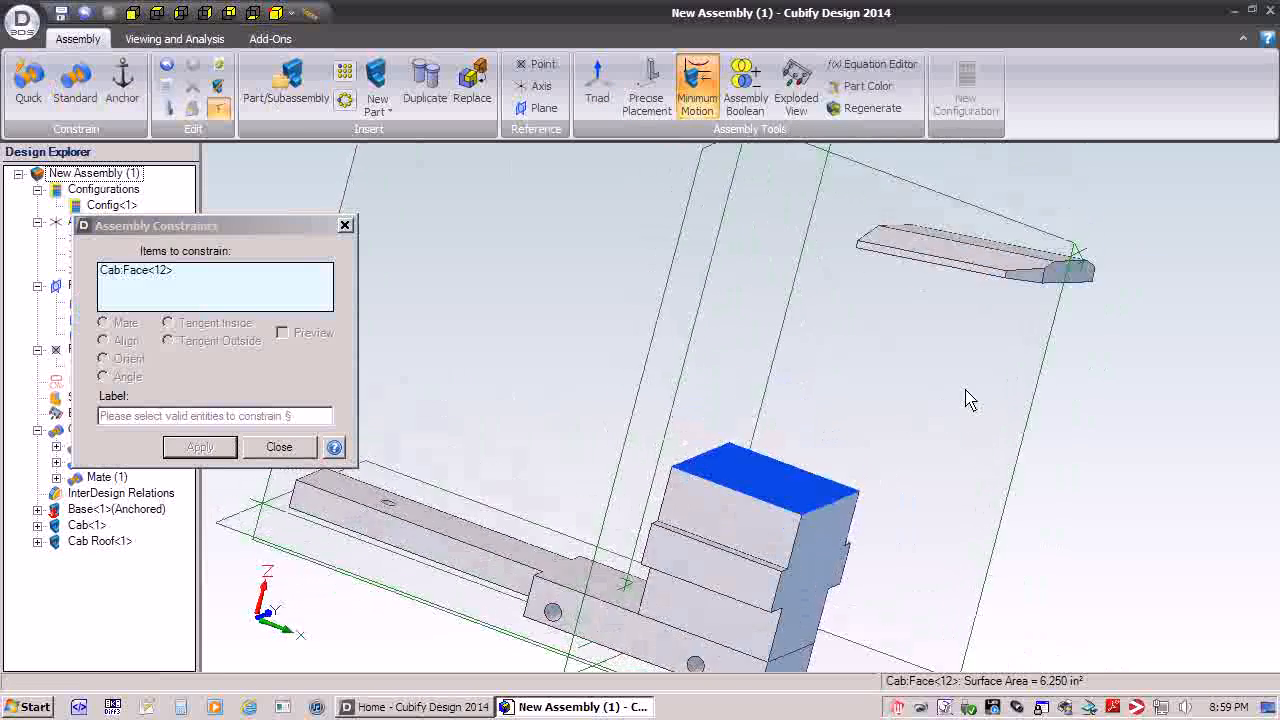
click(984, 256)
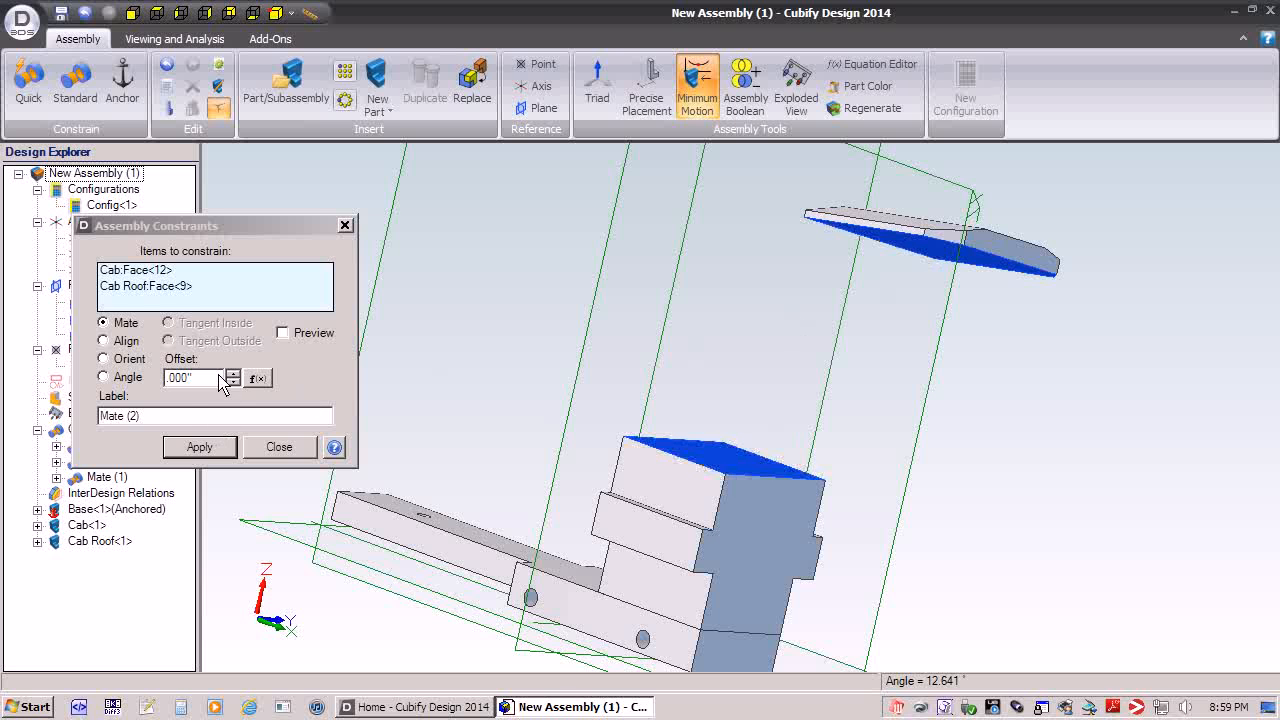
click(200, 447)
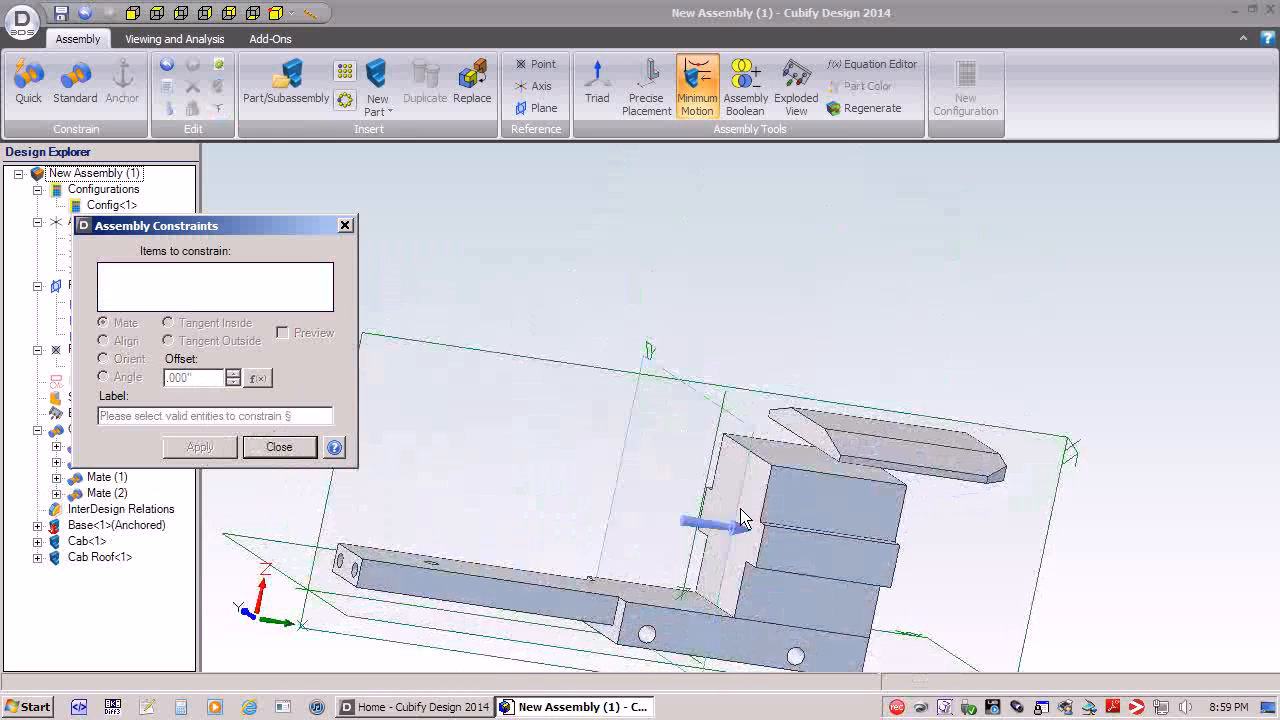
- Align the front end faces of the Cab and Cab Roof with an offset of -1/16 inch
click(763, 482)
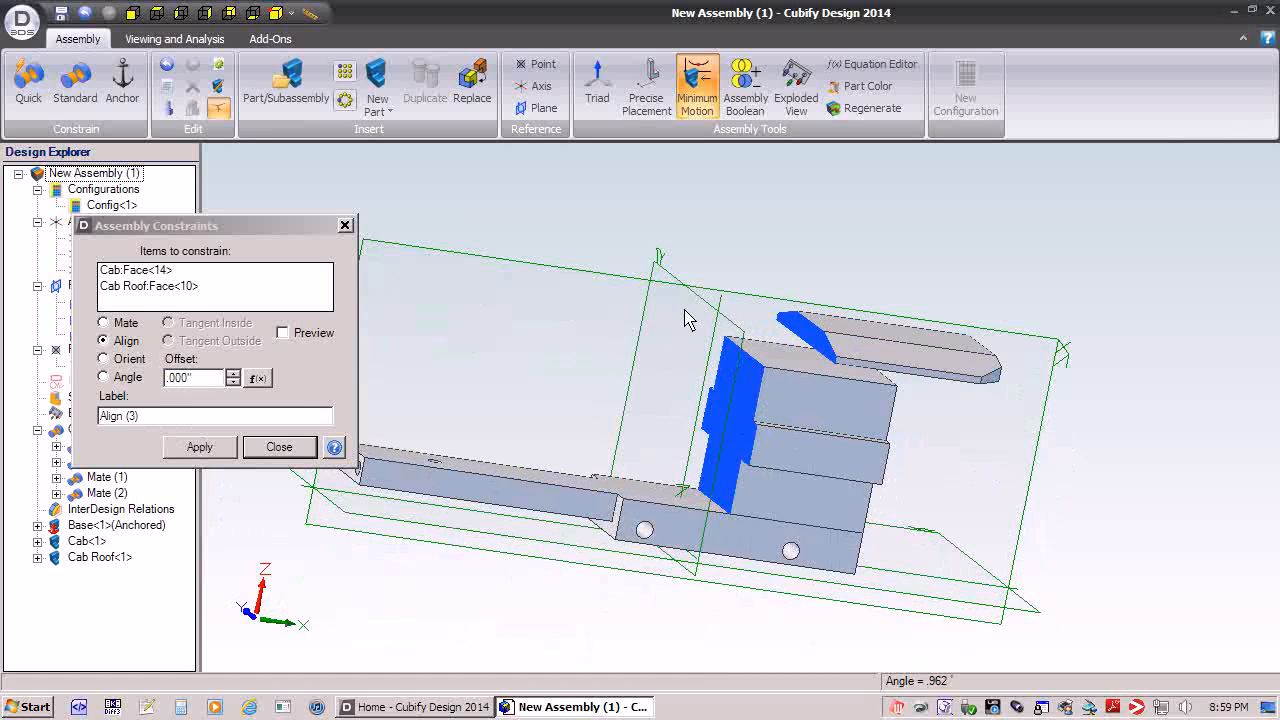
click(205, 378)
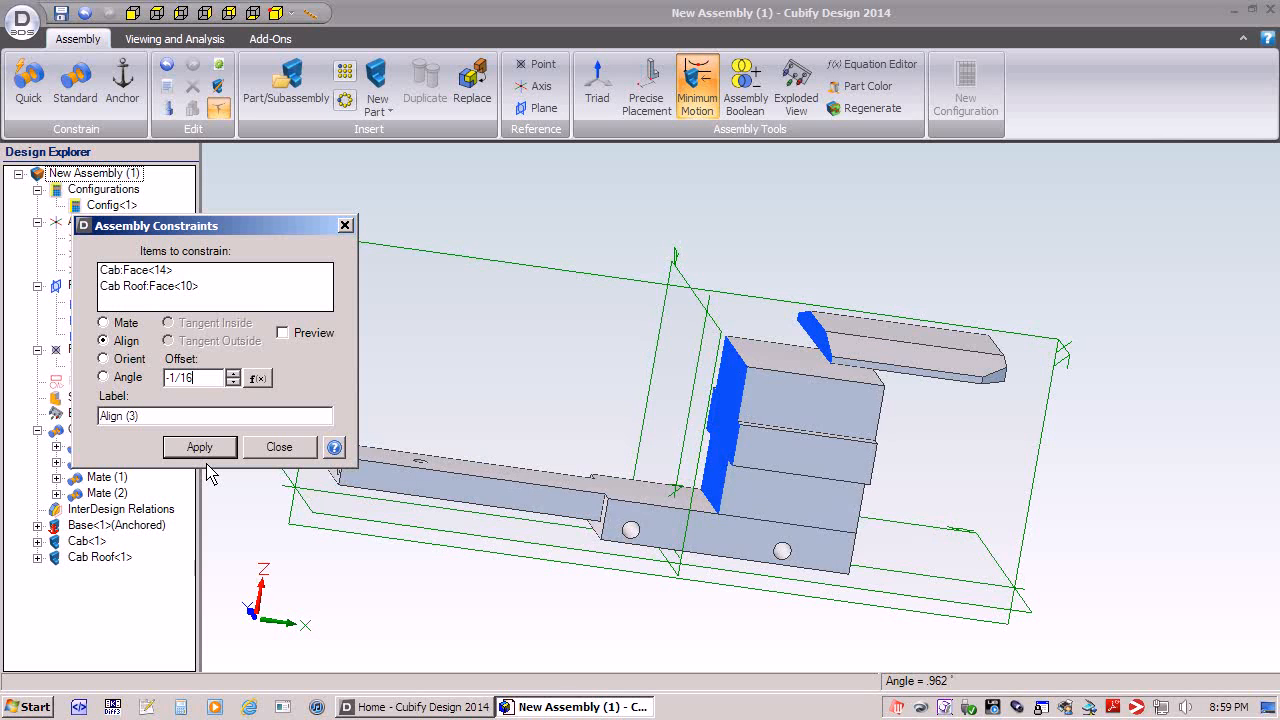
click(193, 452)
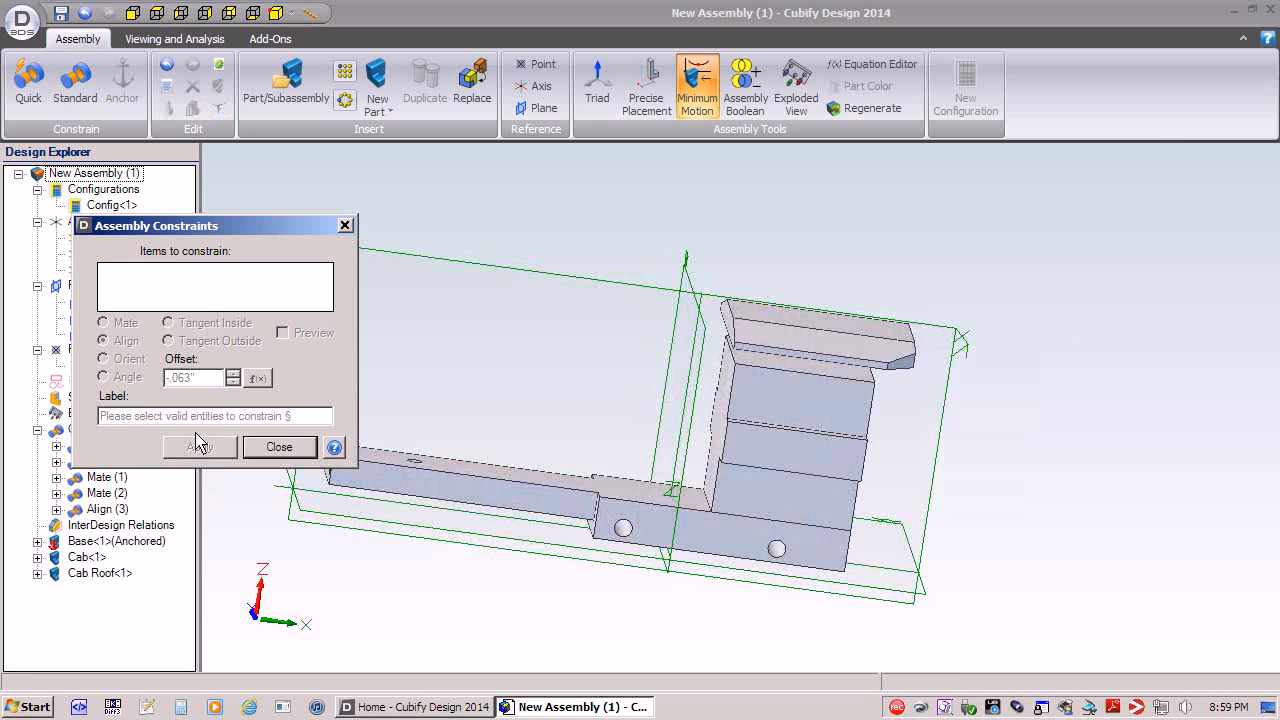
click(280, 448)
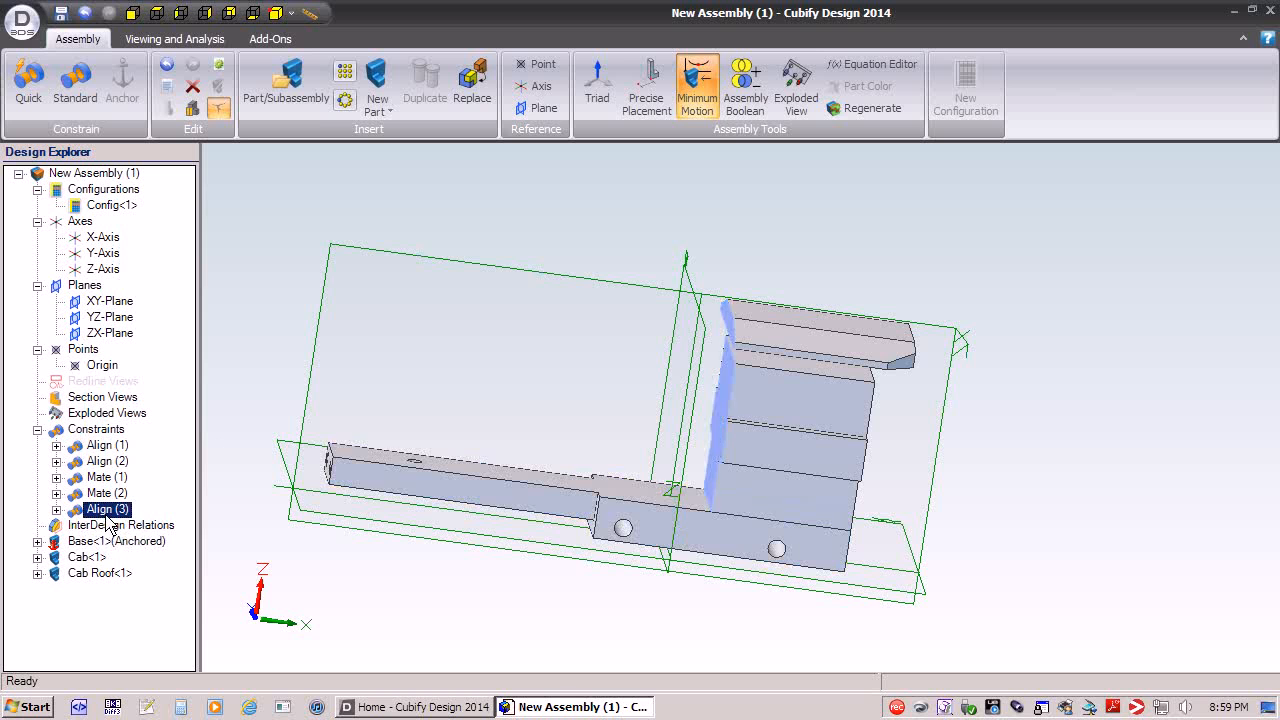
- Reopen the Align constraint between the Cab and Cab Roof front faces to review its offset value
right_click(110, 514)
click(148, 522)
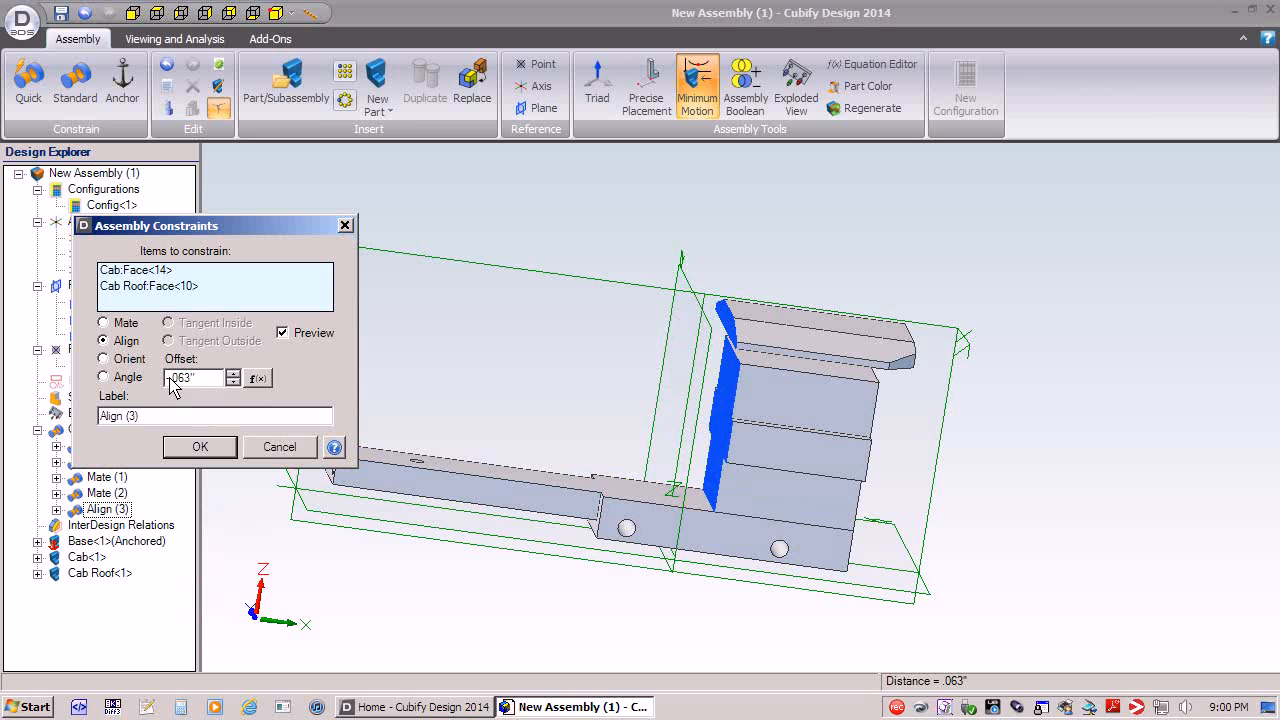
click(170, 380)
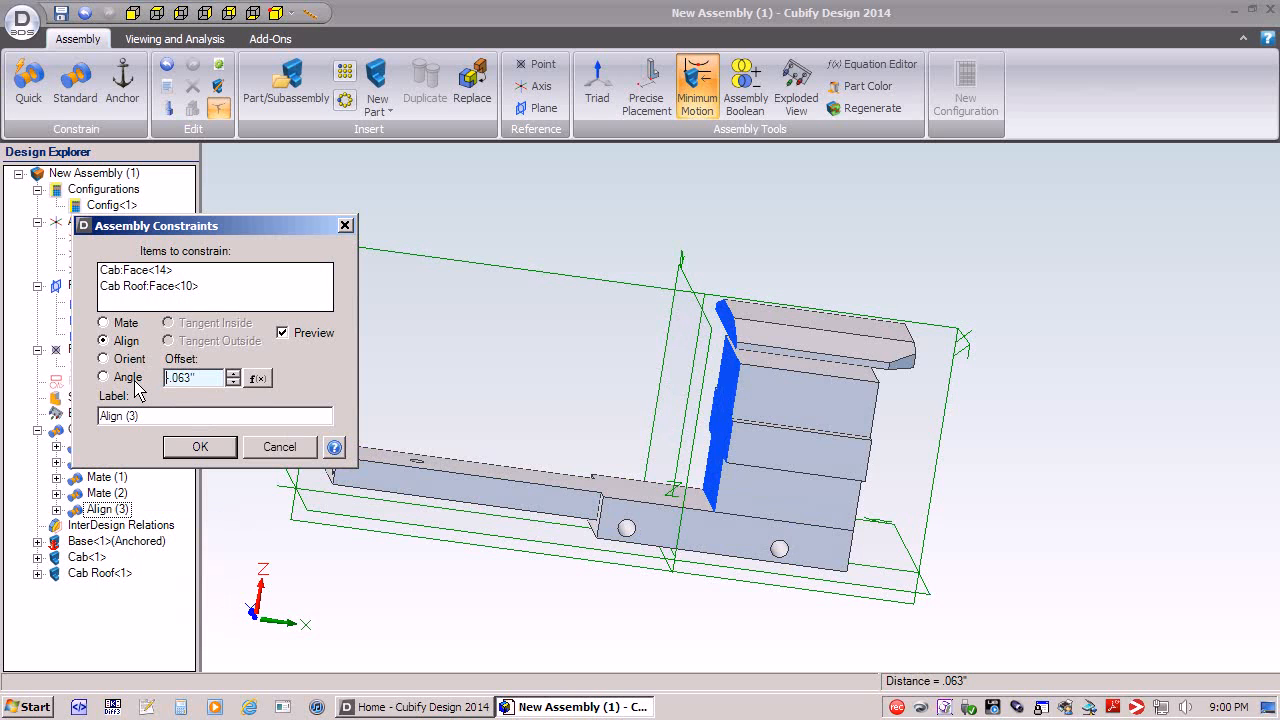
click(200, 447)
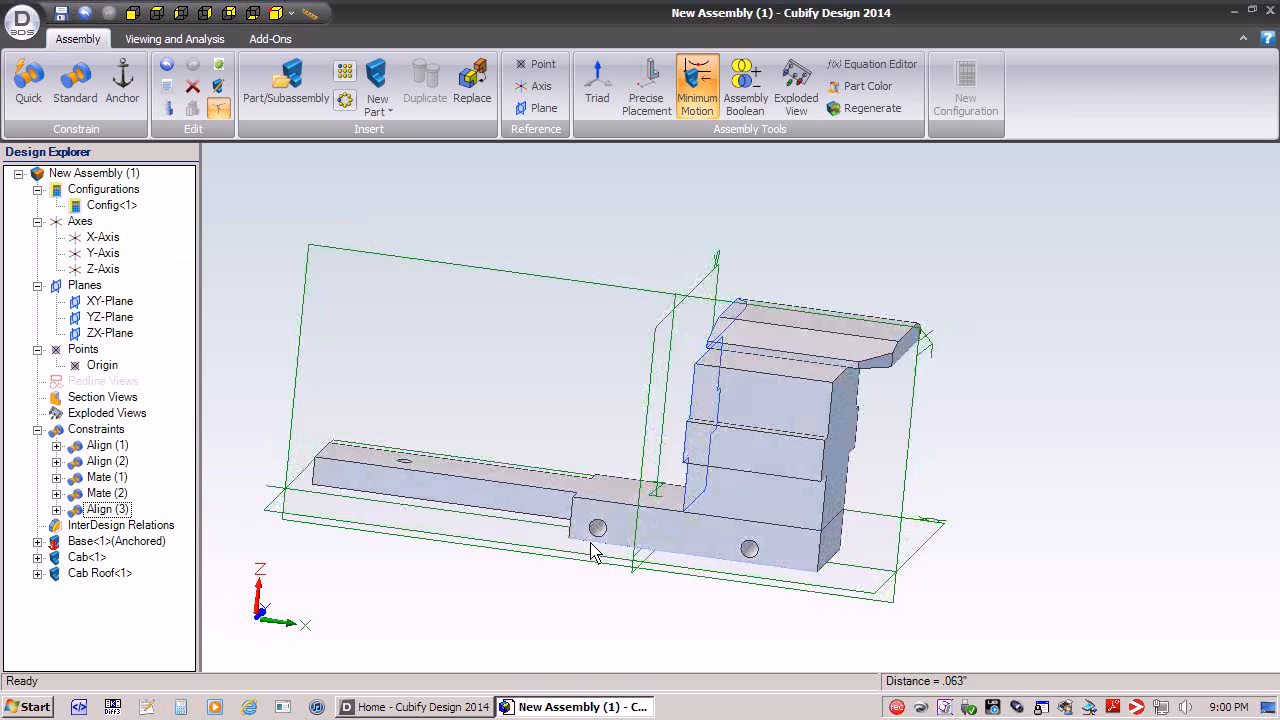
click(250, 313)
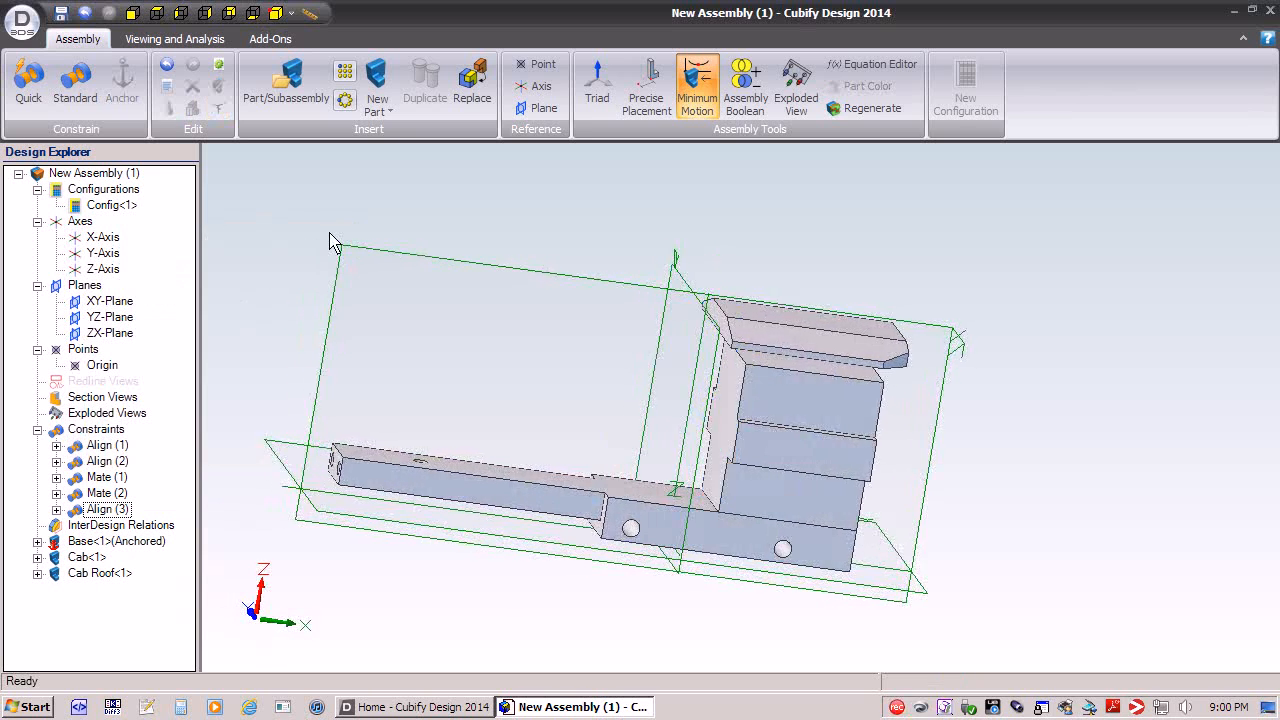
- Align the Cab's protruding side band face with the Cab Roof's narrow side edge face at an offset of 1/4 inch
click(70, 90)
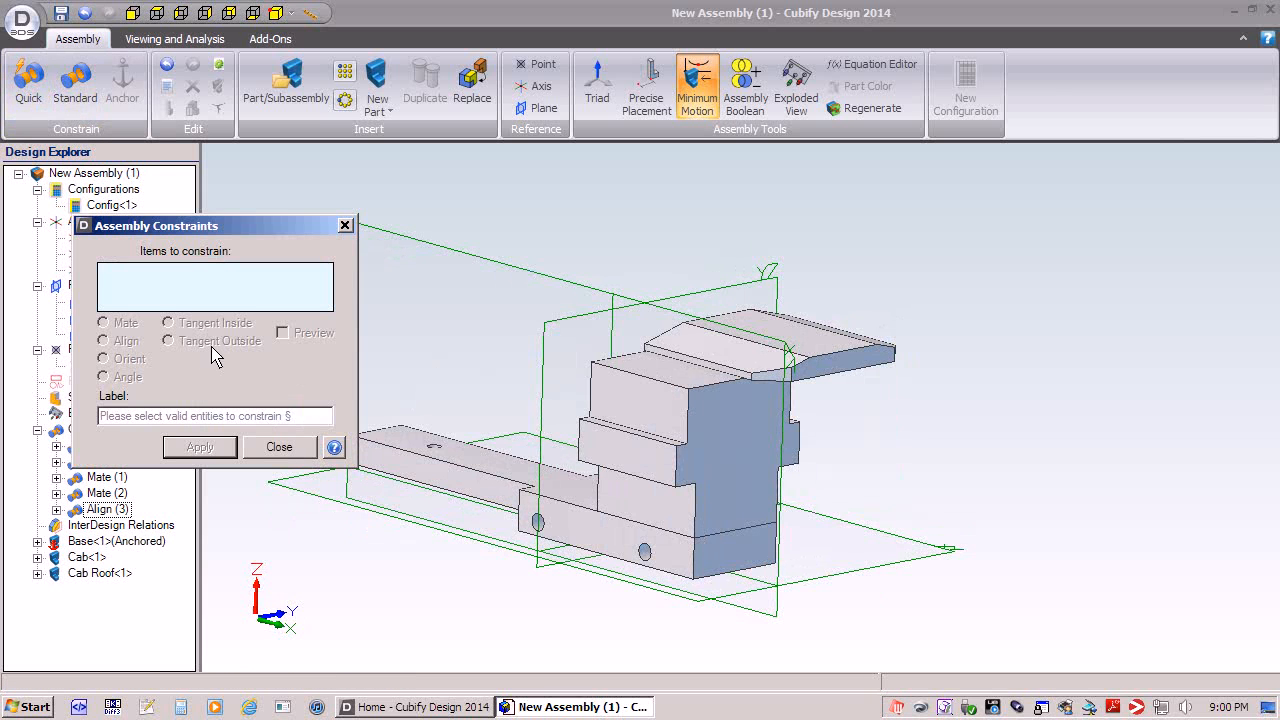
middle_drag(459, 481, 636, 432)
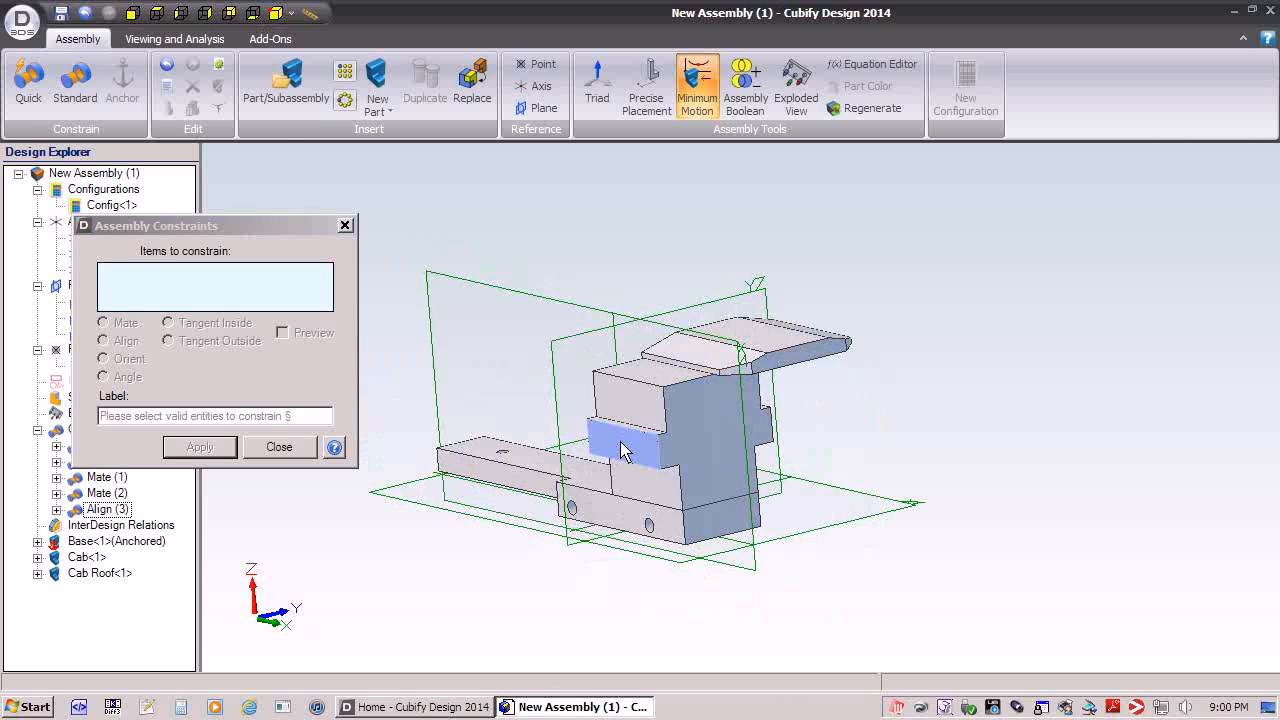
scroll(757, 545, up, 5)
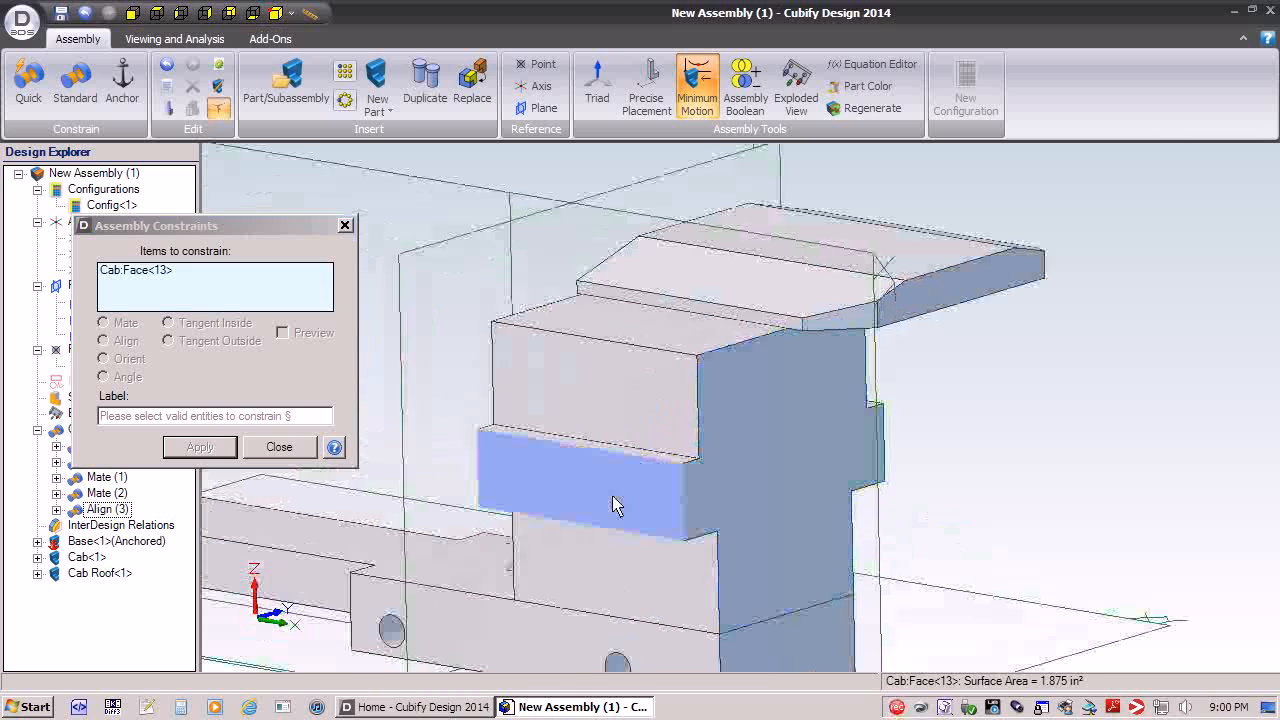
middle_drag(575, 497, 743, 363)
click(740, 338)
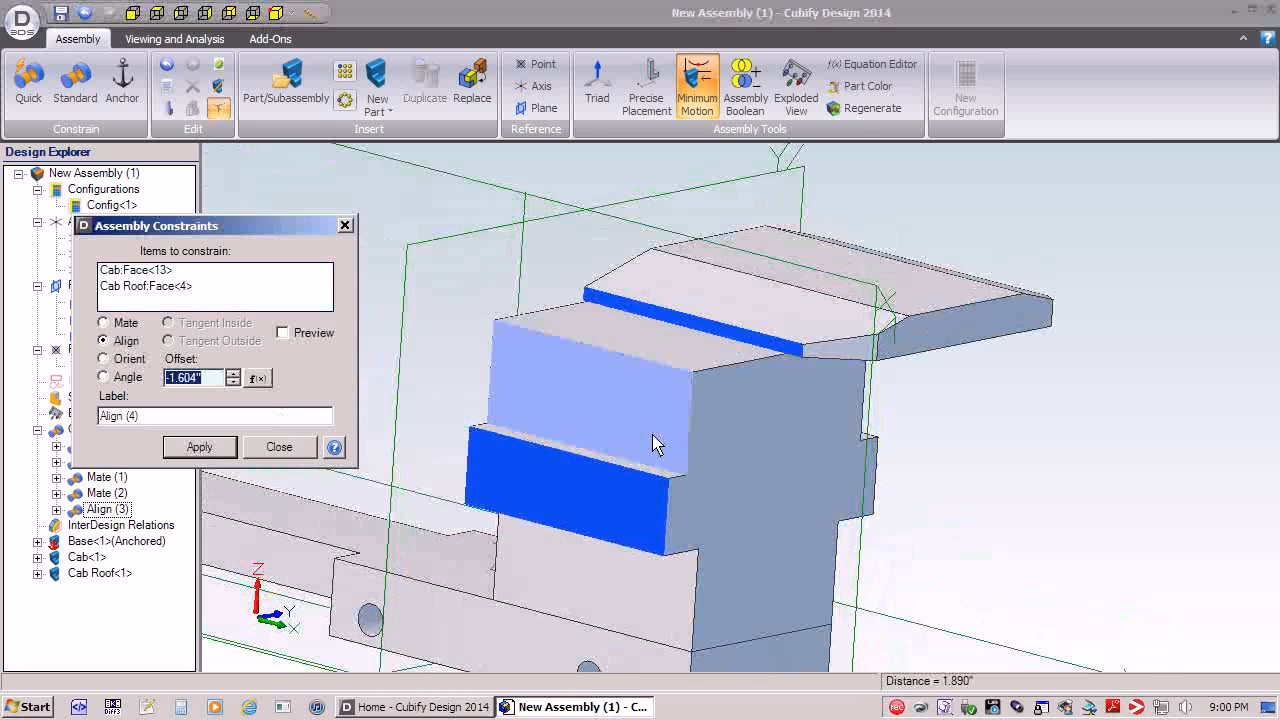
middle_drag(651, 443, 412, 379)
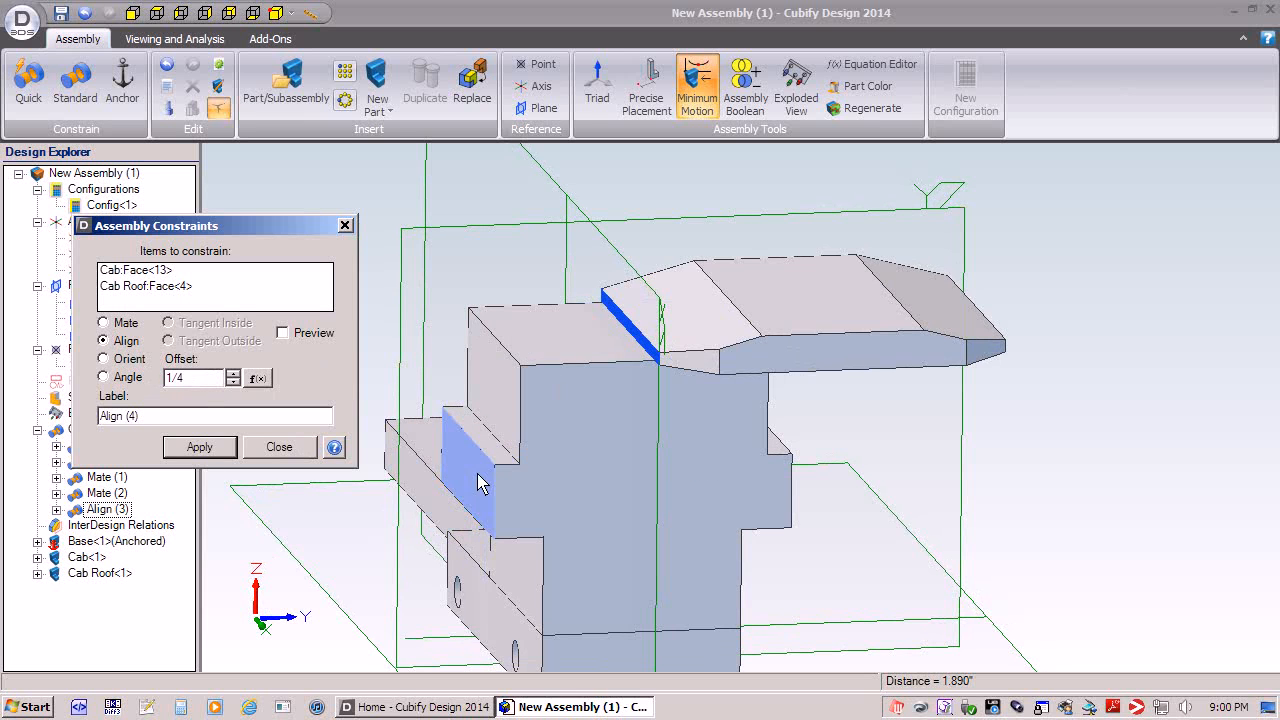
click(200, 447)
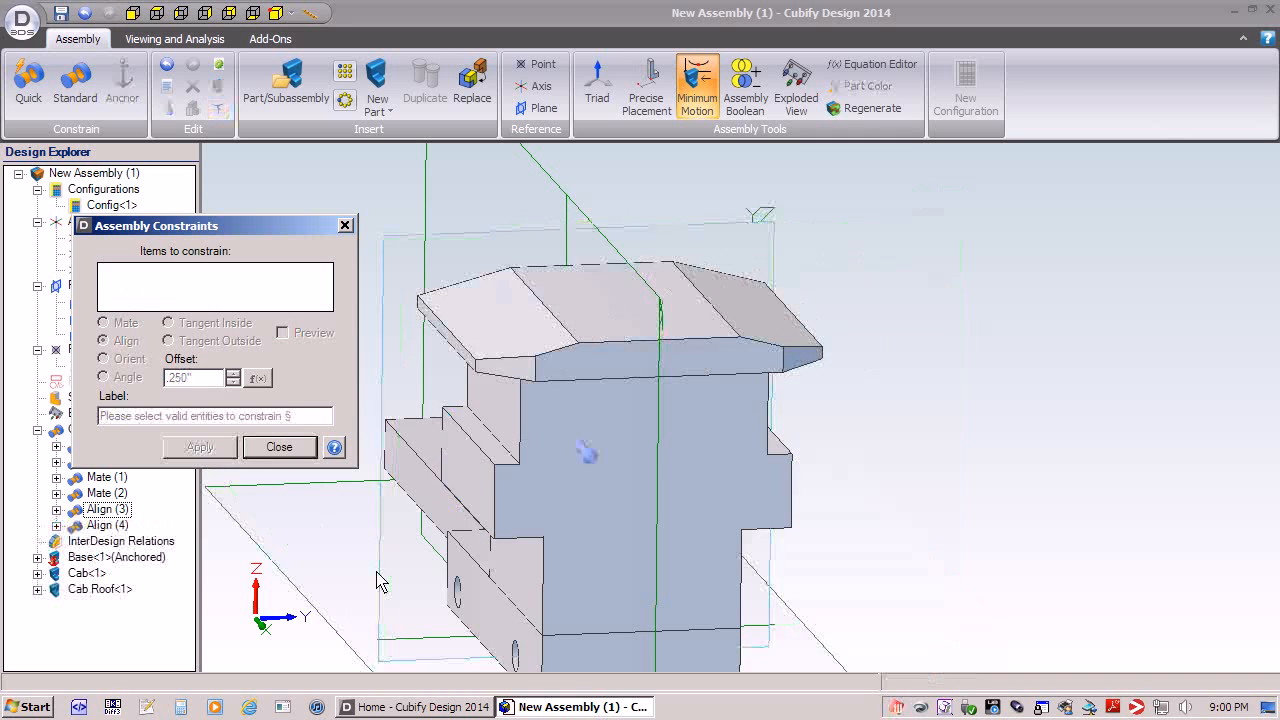
middle_drag(380, 582, 525, 565)
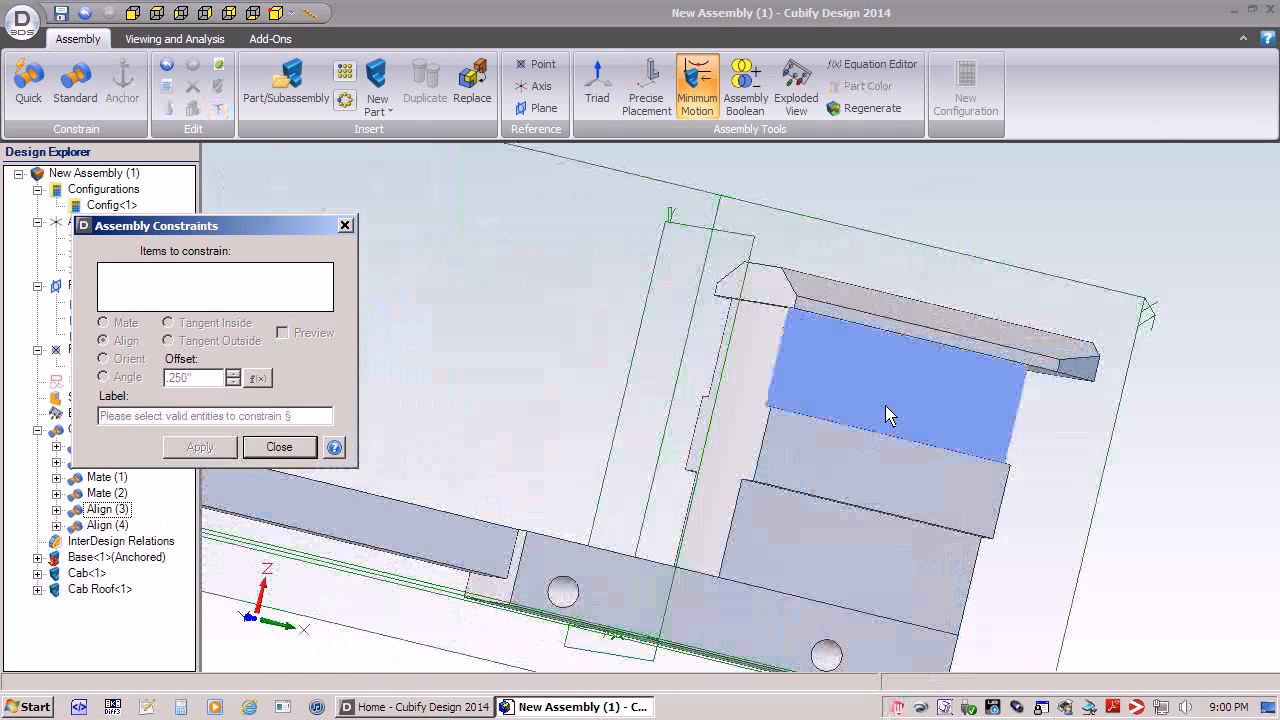
middle_drag(886, 414, 849, 354)
middle_drag(530, 535, 480, 434)
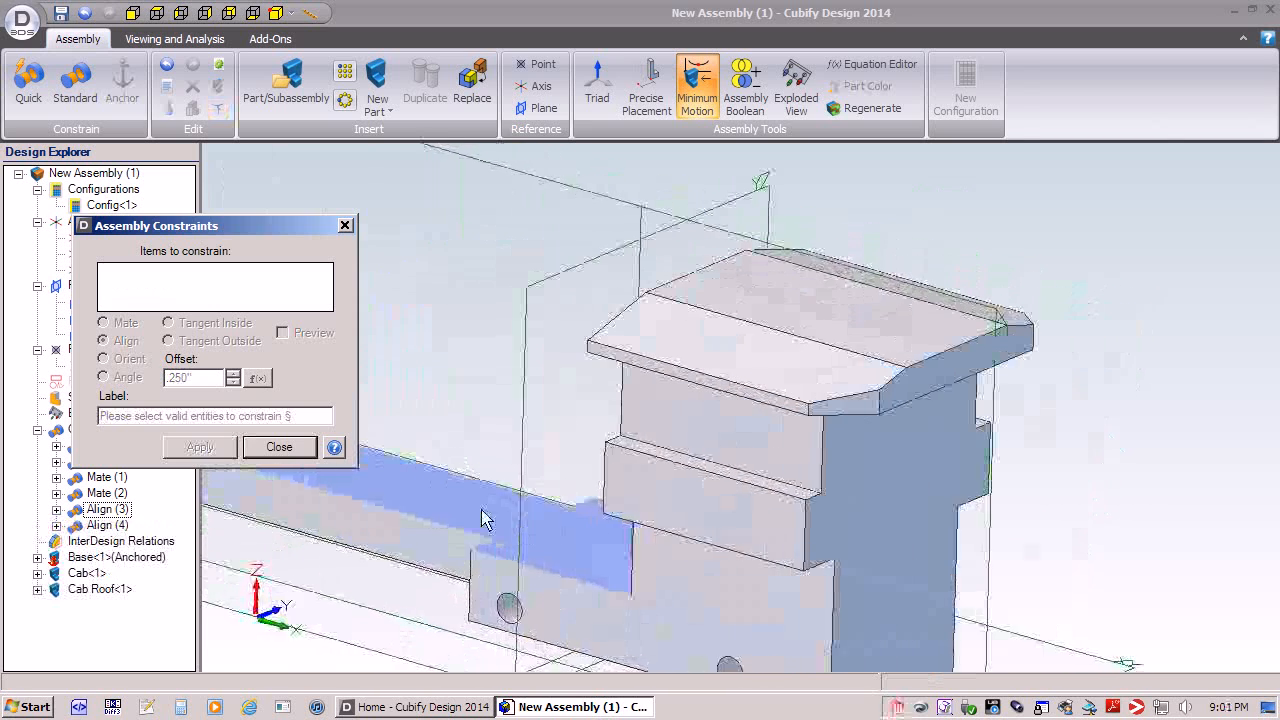
click(279, 452)
- Insert one copy of Cab Roof Vent.AD_PRT into the assembly, placing it above the Cab Roof
scroll(537, 421, down, 5)
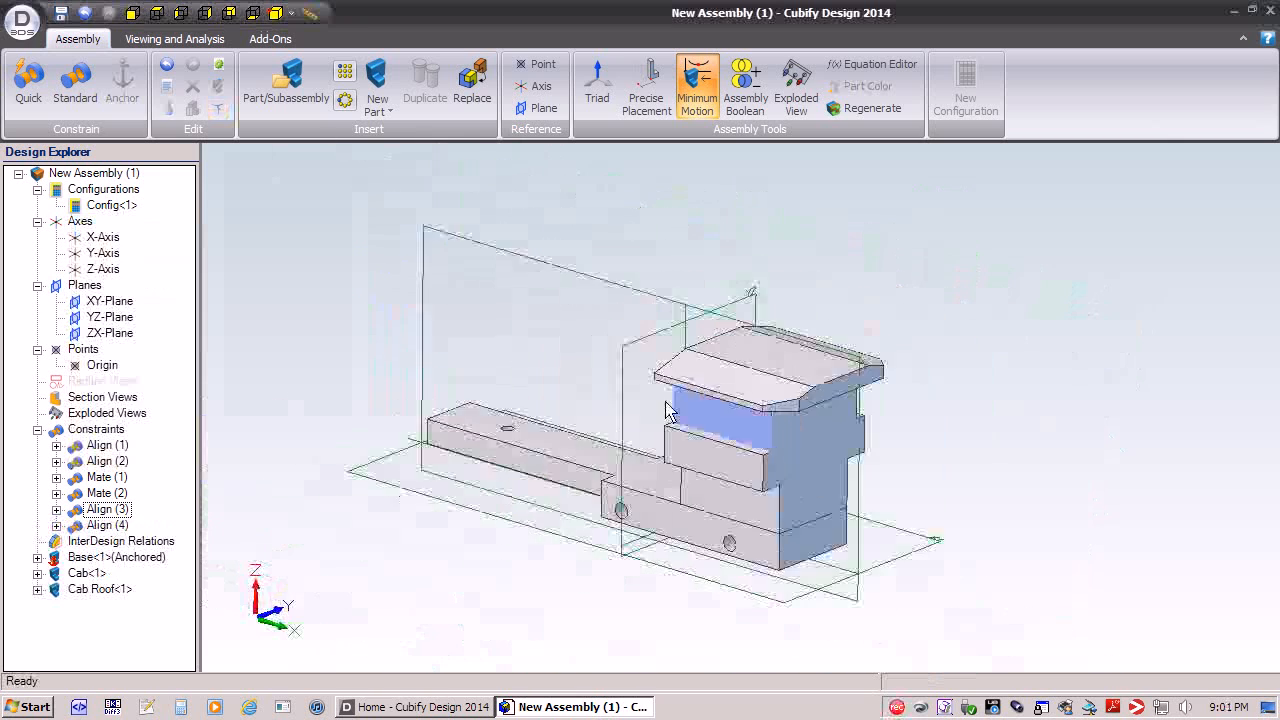
middle_drag(536, 411, 862, 354)
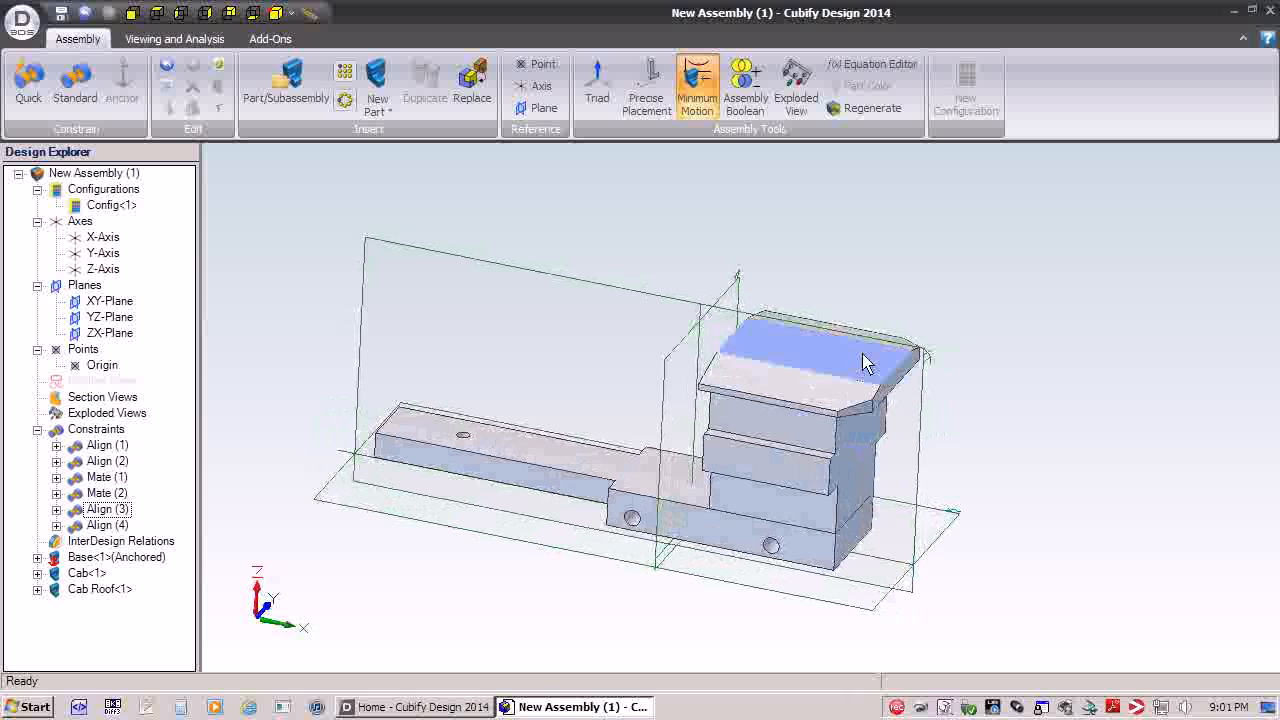
click(286, 92)
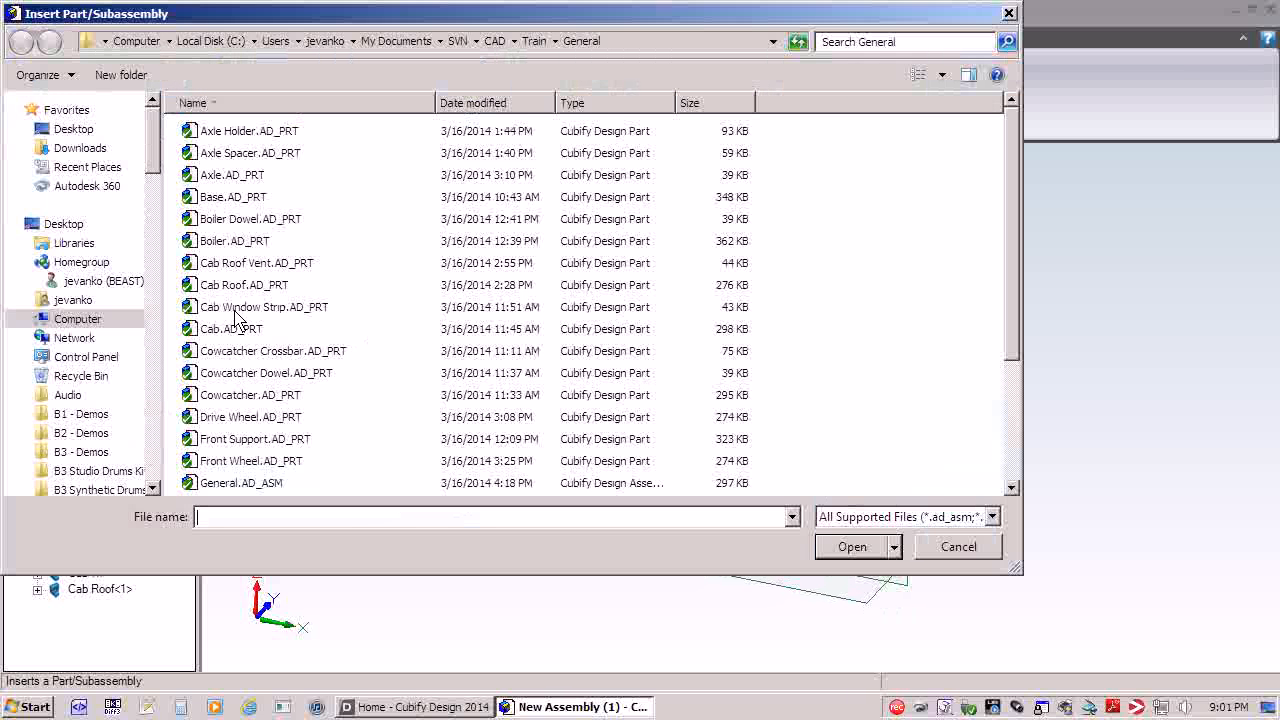
click(236, 263)
click(852, 546)
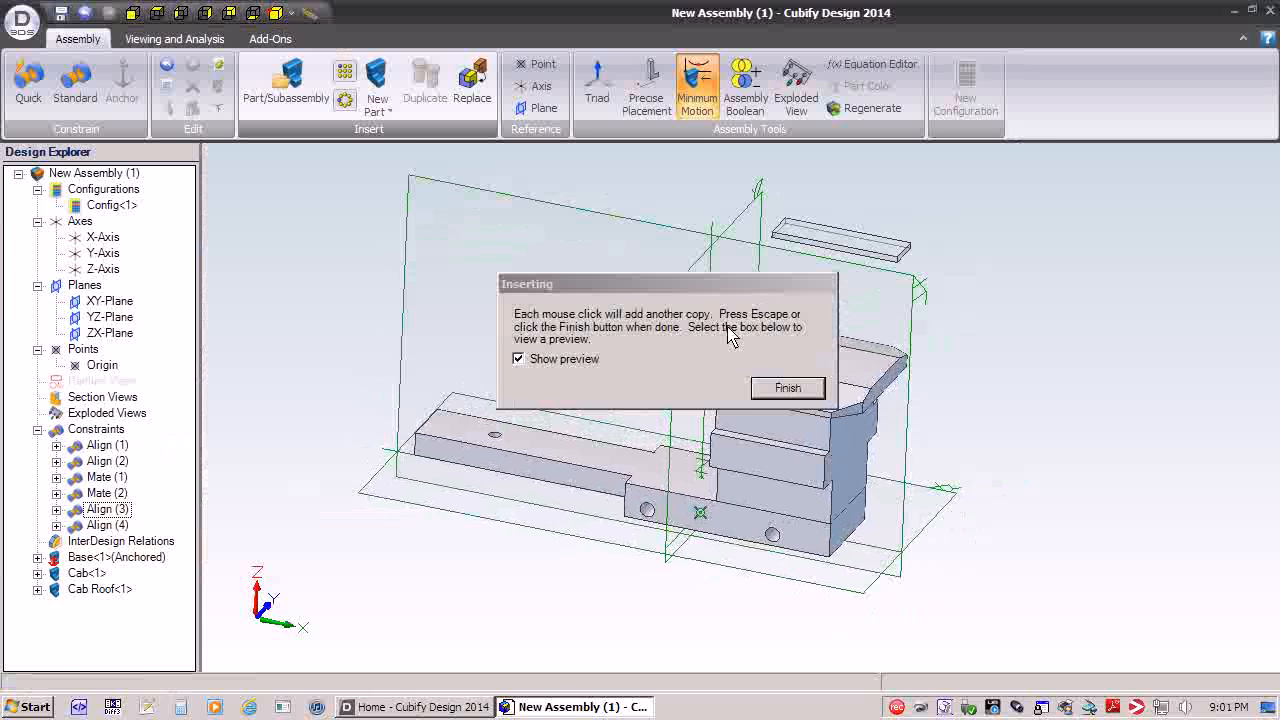
click(640, 286)
drag(371, 233, 330, 222)
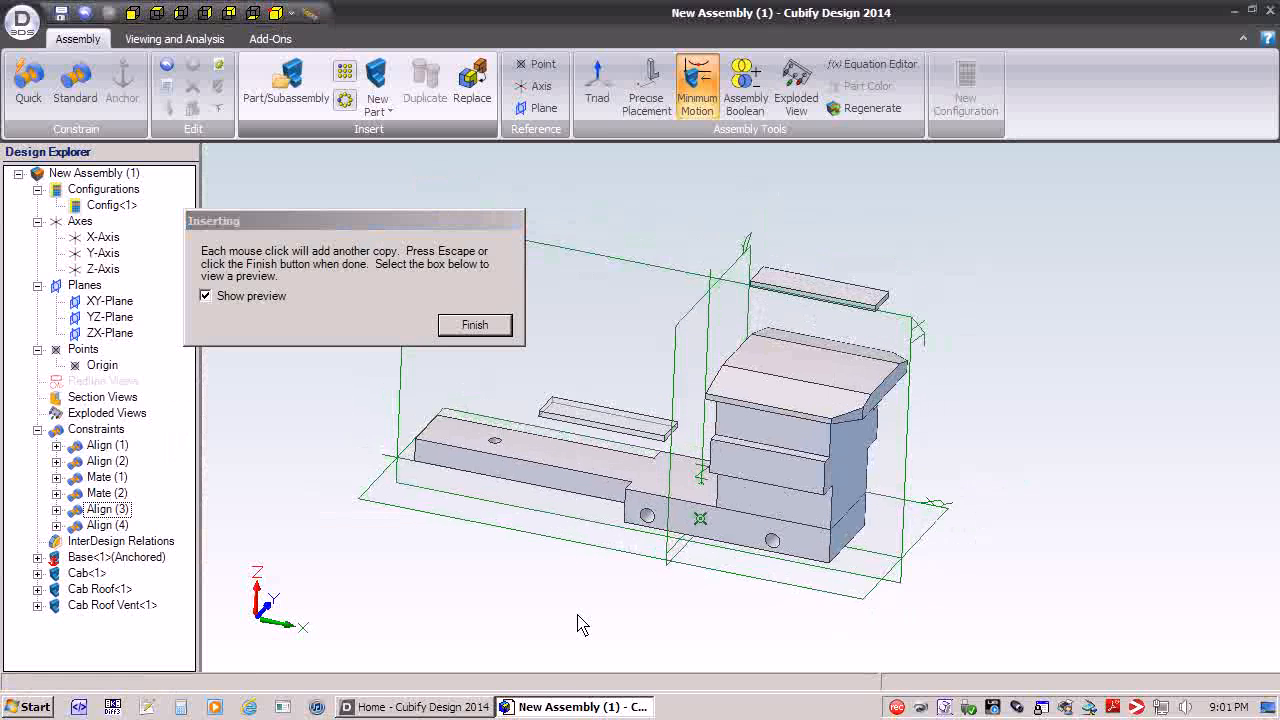
click(475, 325)
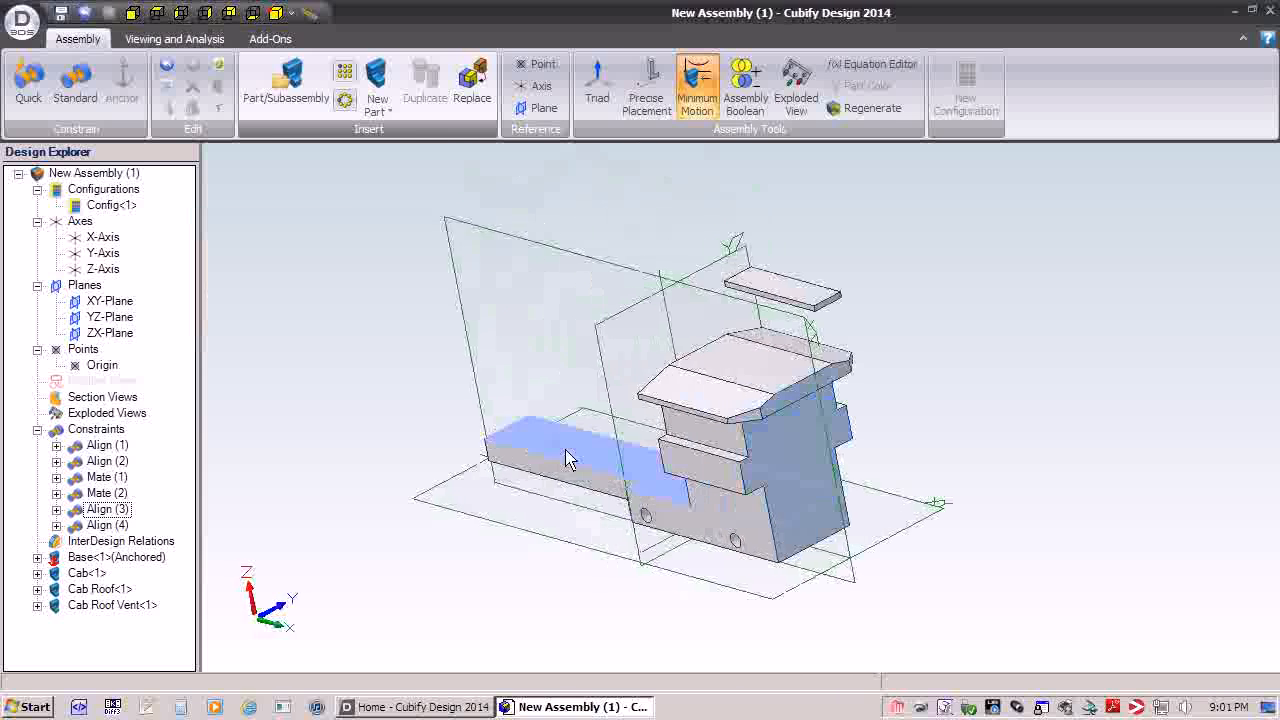
- Mate the Cab Roof Vent's underside with the Cab Roof's flat top face at an offset of 0
click(75, 100)
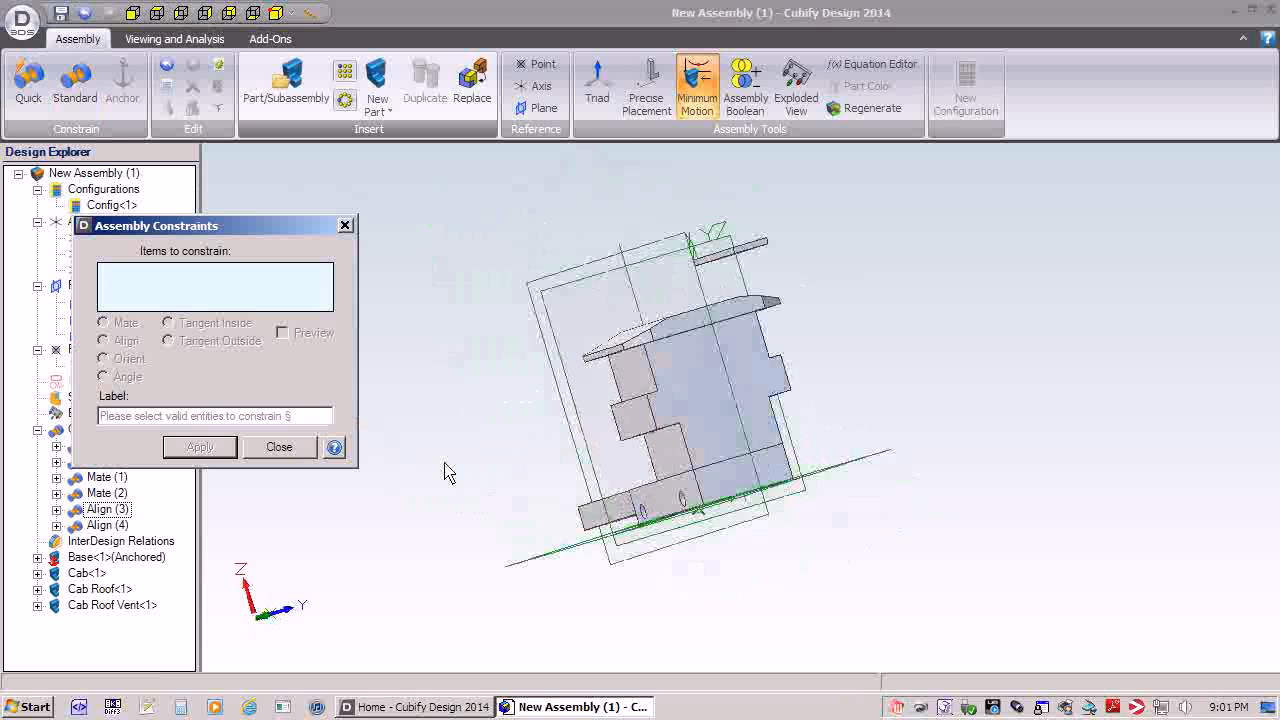
click(716, 265)
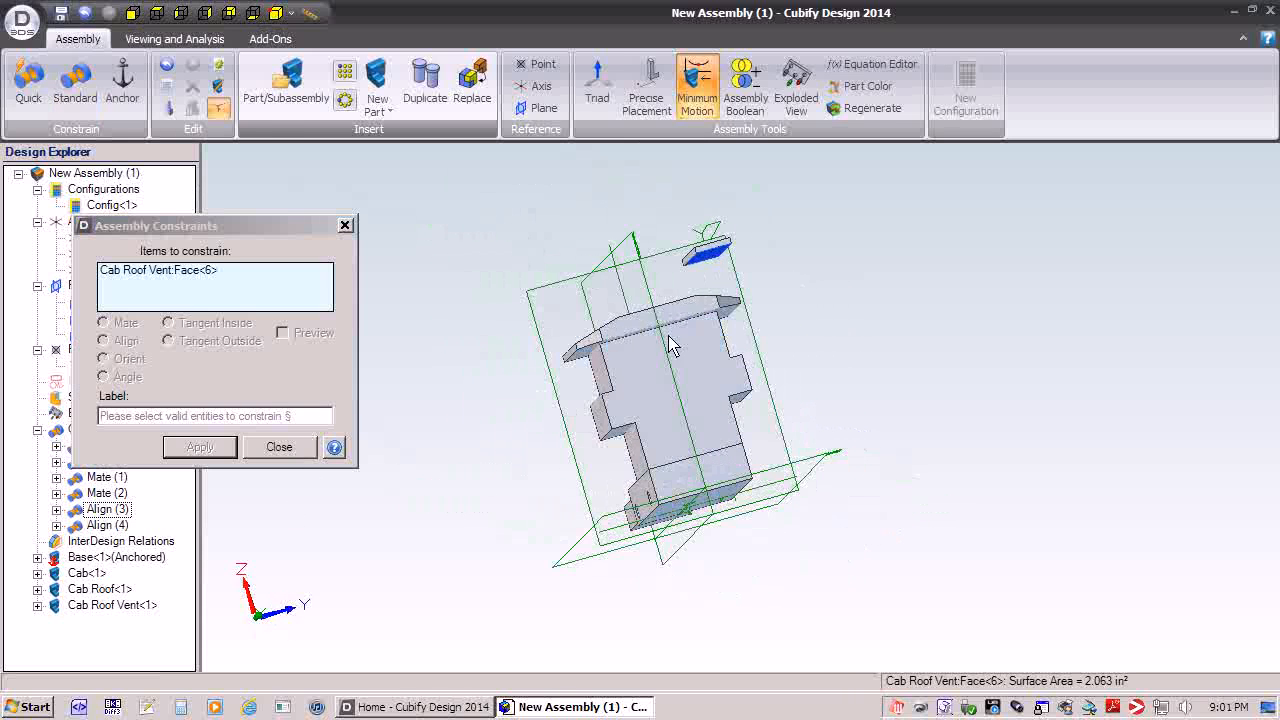
click(686, 370)
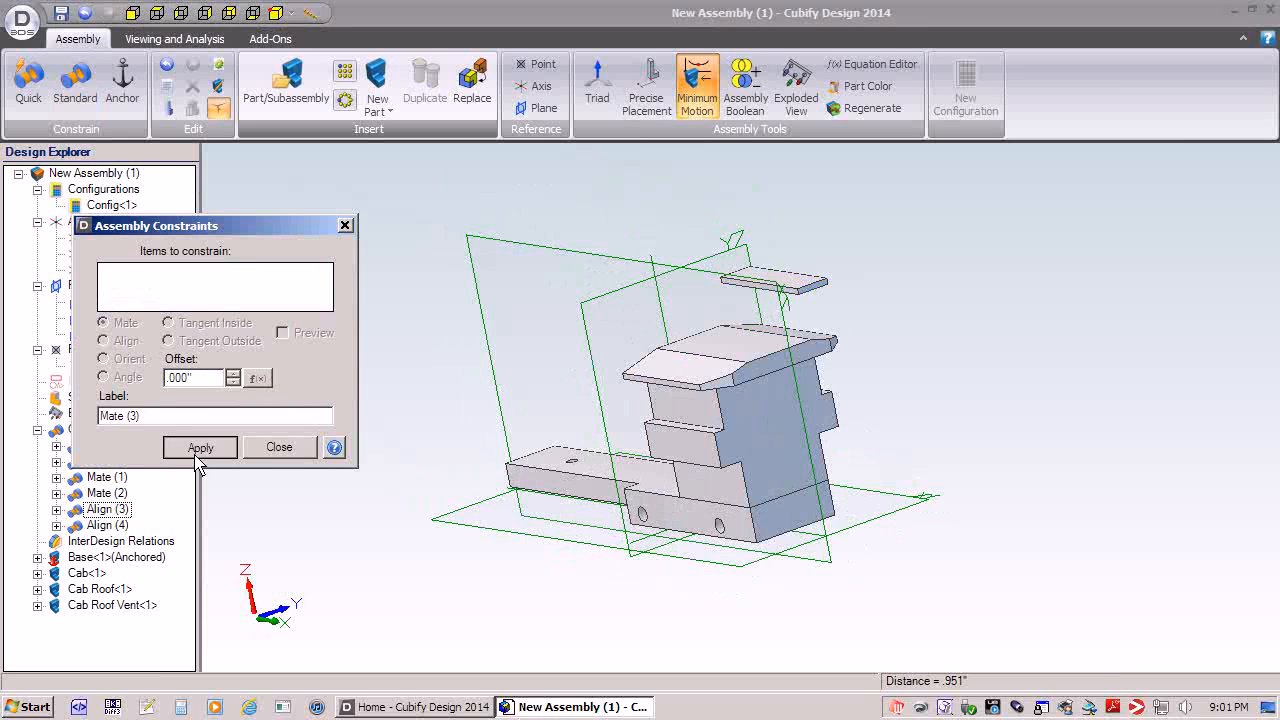
key(Return)
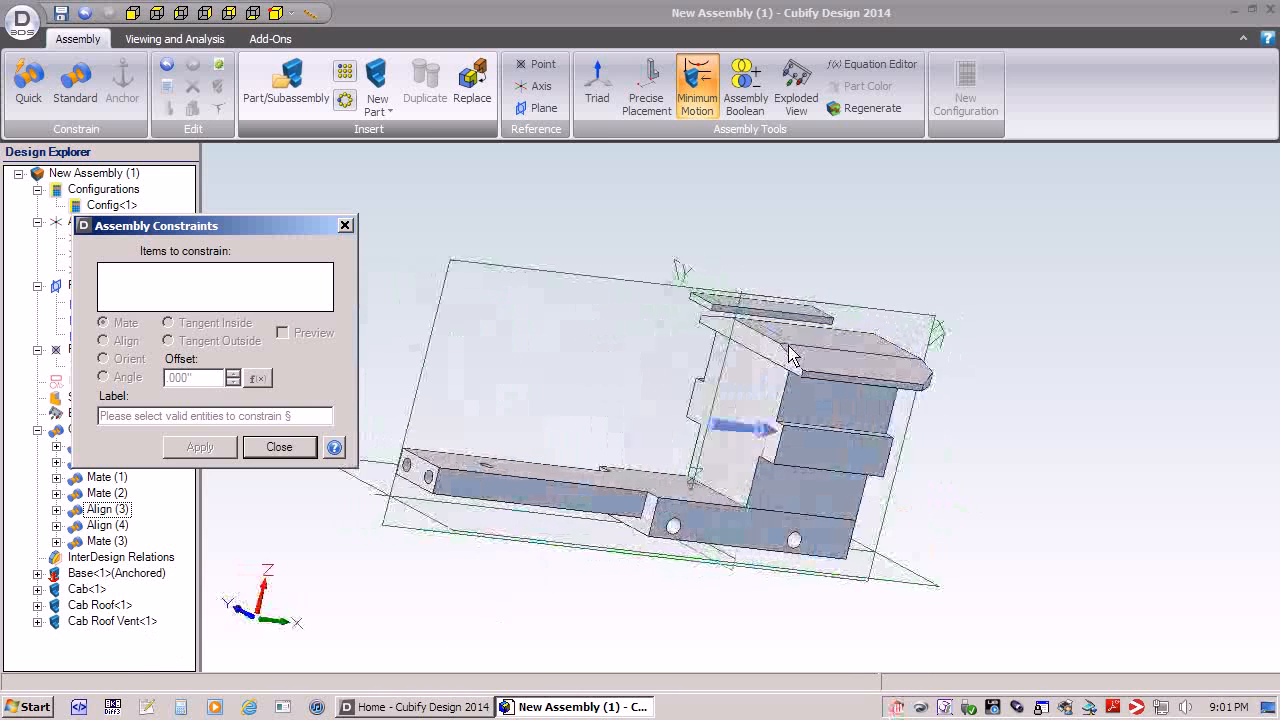
- Align the Cab Roof Vent's long side face with the Cab Roof's narrow side edge face at an offset of 1+3/8 inch
scroll(766, 320, up, 5)
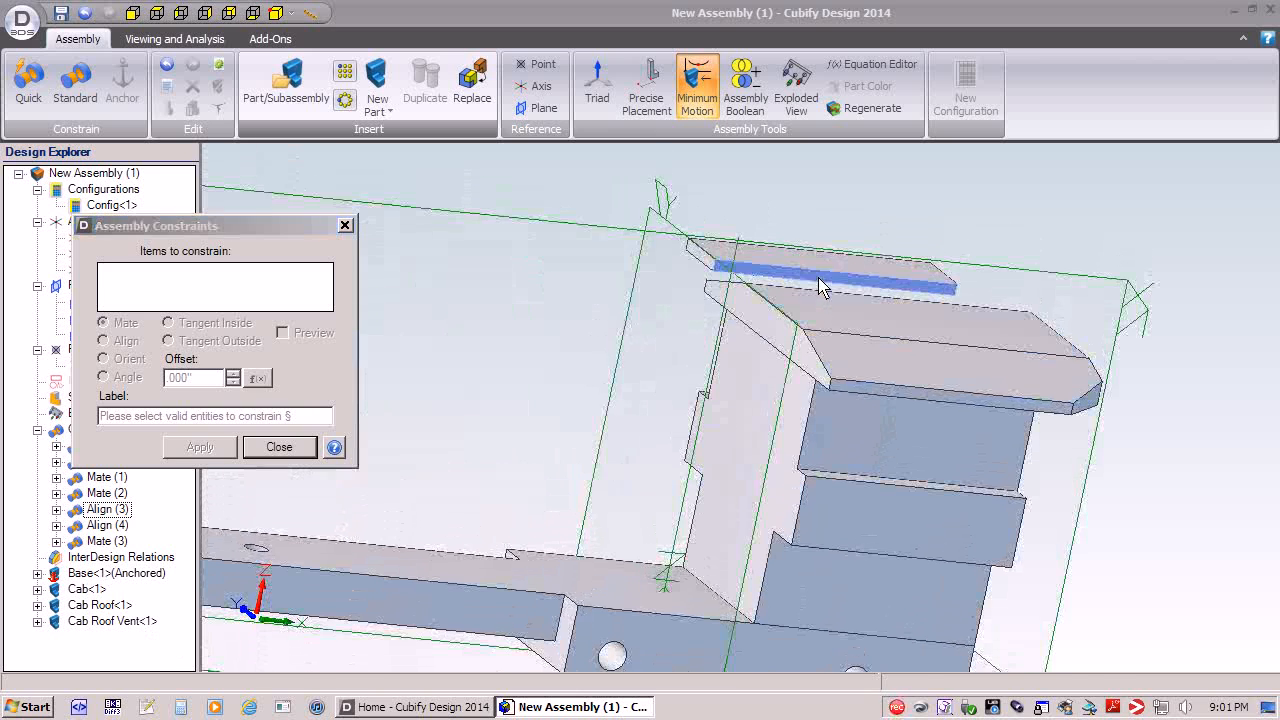
click(820, 287)
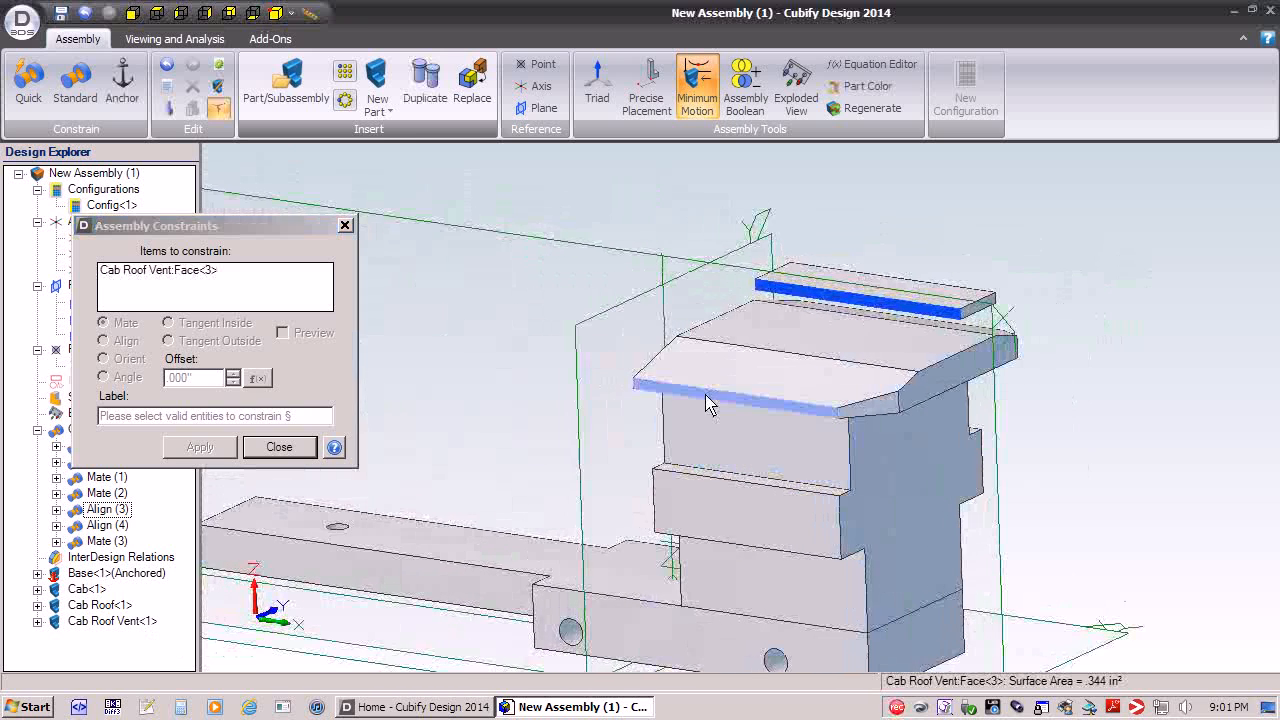
click(706, 404)
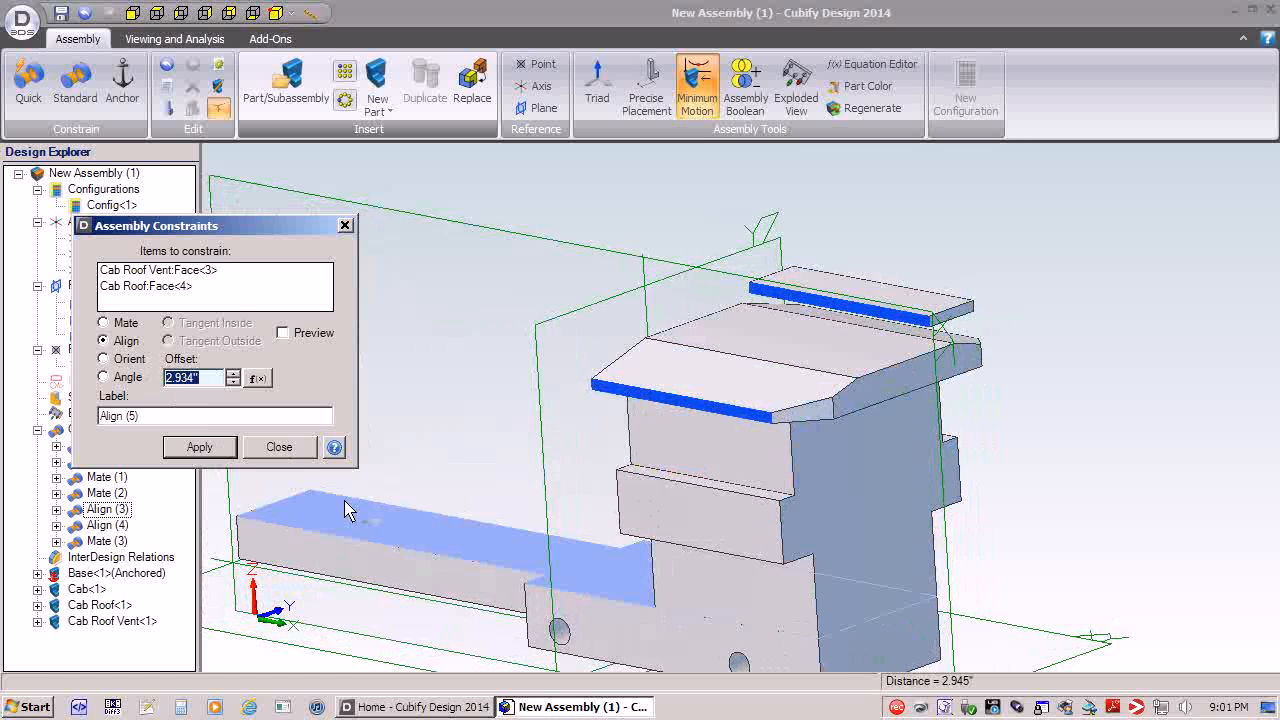
text(1+3/8)
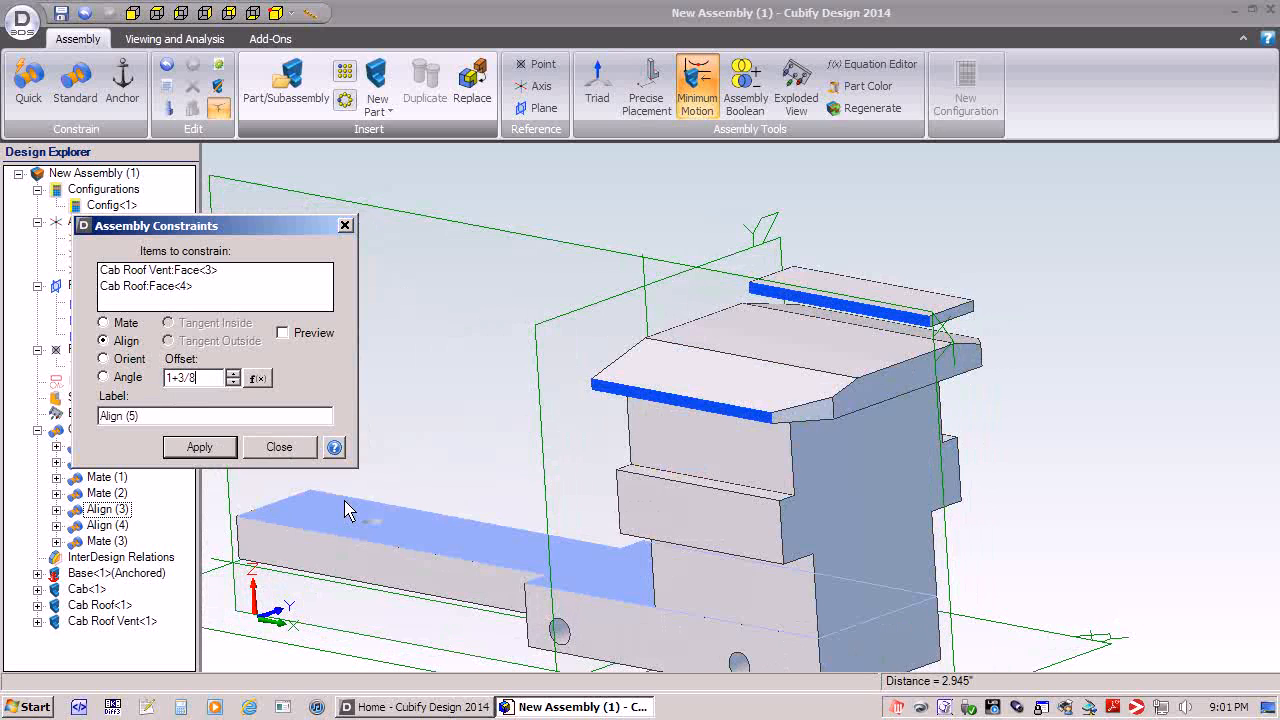
click(199, 447)
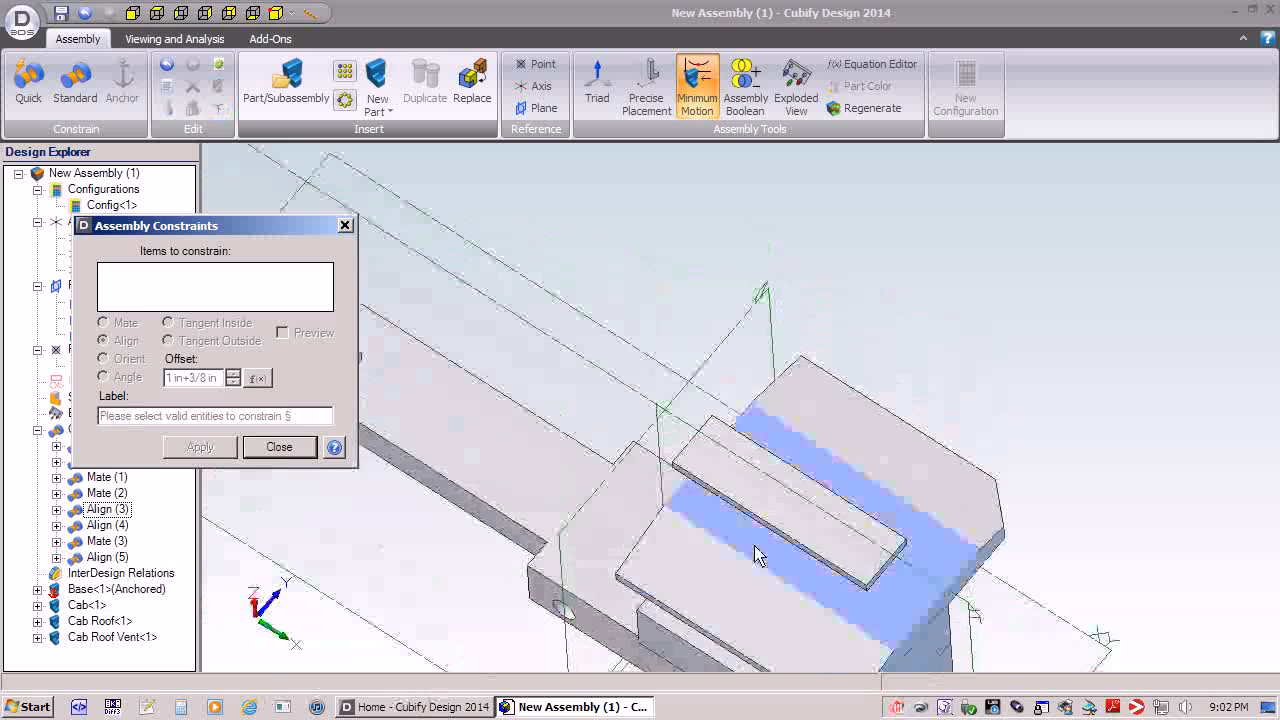
scroll(554, 603, down, 1)
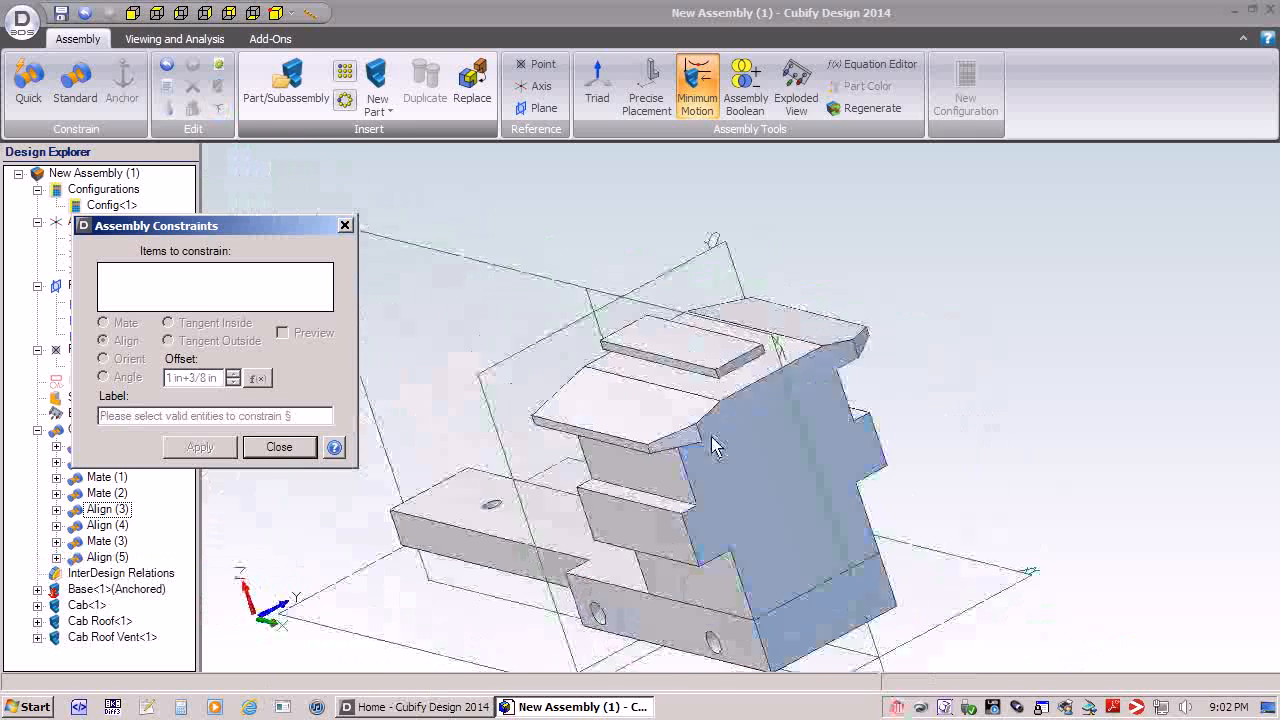
click(735, 375)
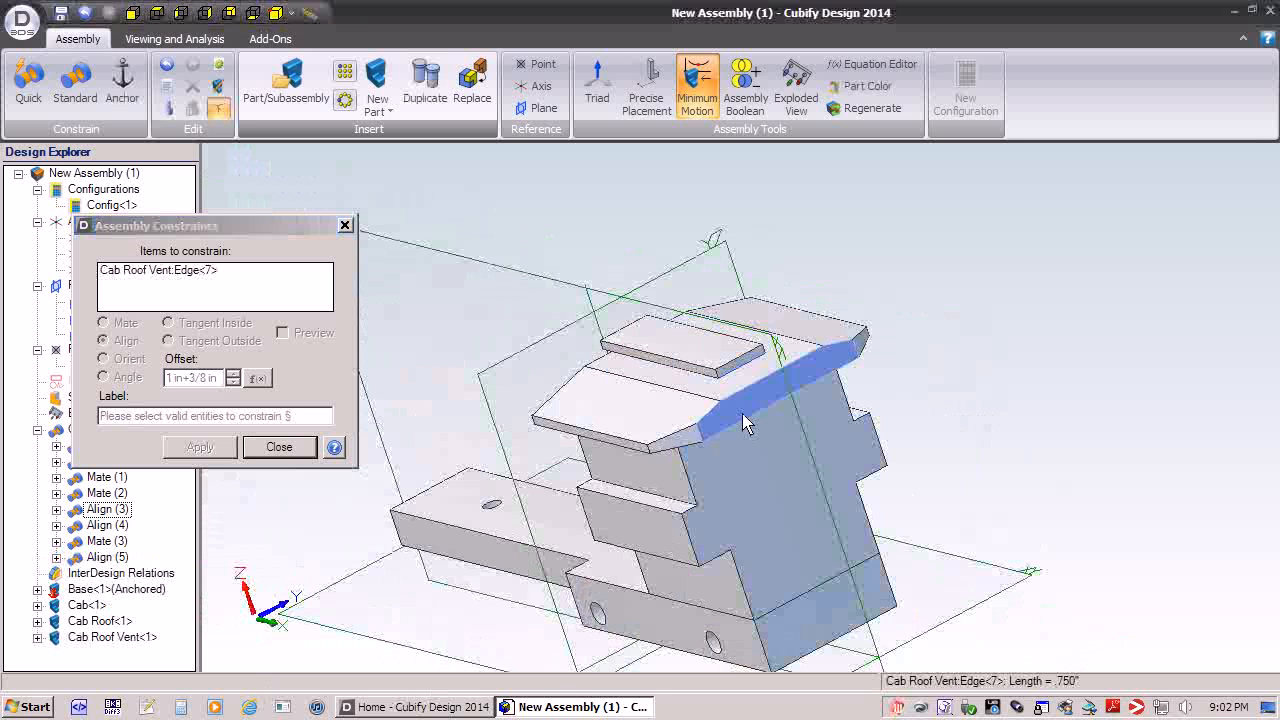
right_click(262, 274)
click(292, 281)
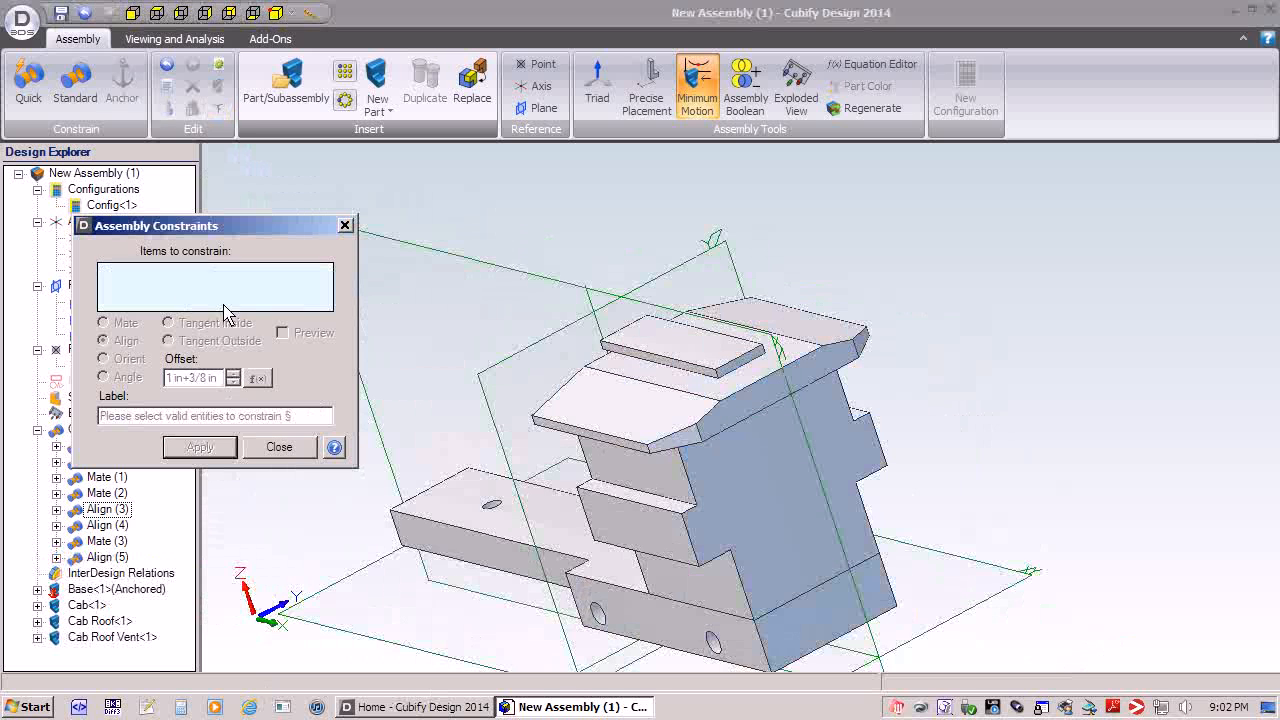
- Align the Cab Roof Vent's short end face with the Cab Roof's end face on the +X side at an offset of 1/4 inch
scroll(603, 385, up, 5)
click(697, 283)
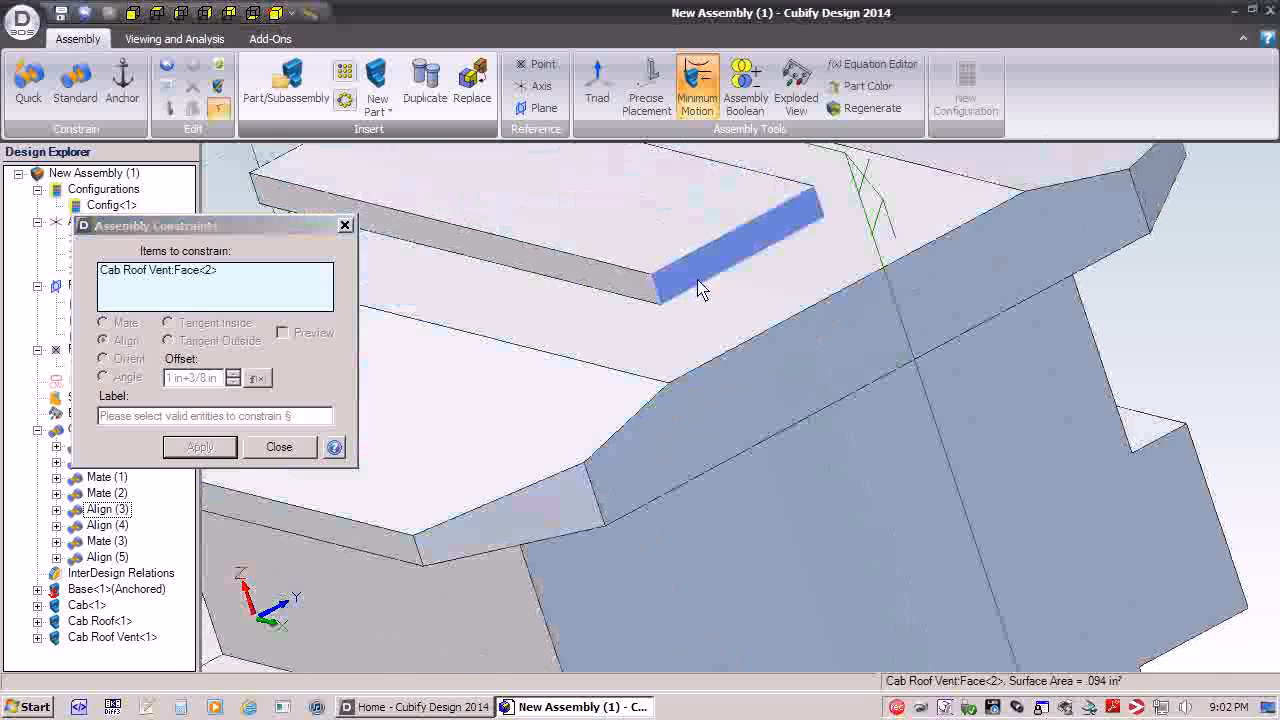
click(751, 374)
middle_drag(466, 548, 414, 531)
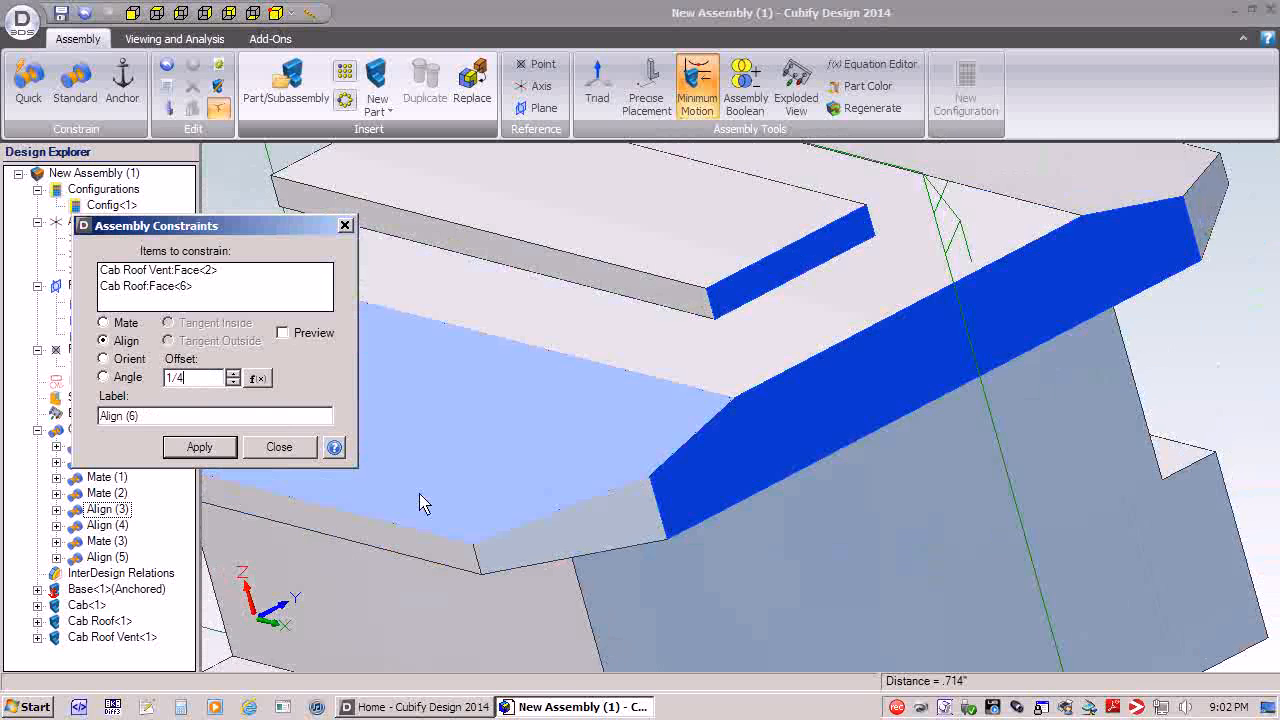
middle_drag(420, 494, 416, 497)
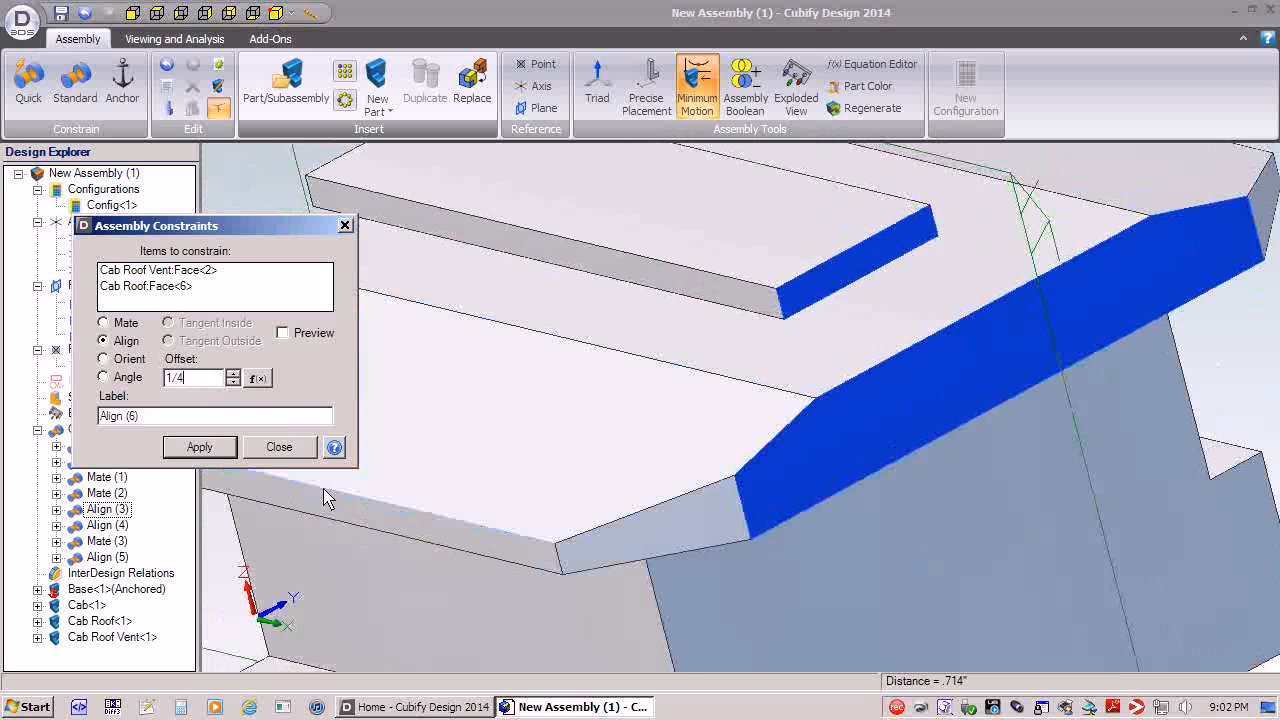
click(200, 447)
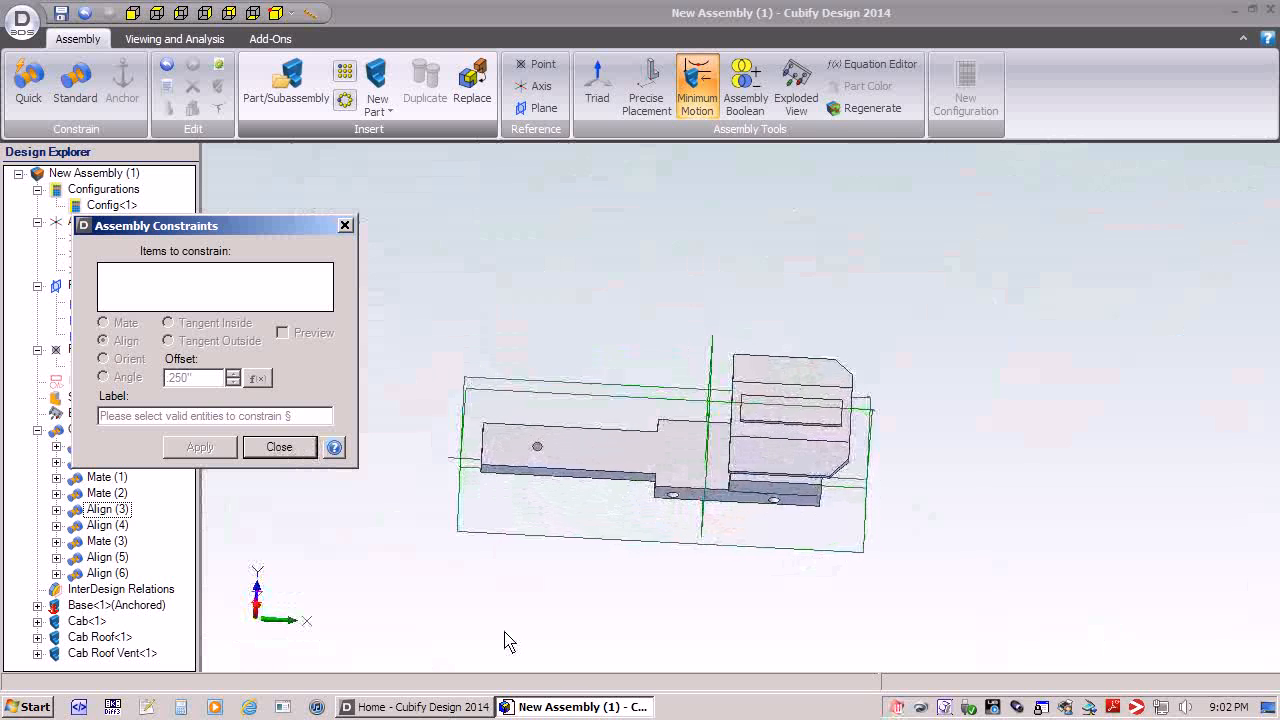
click(276, 448)
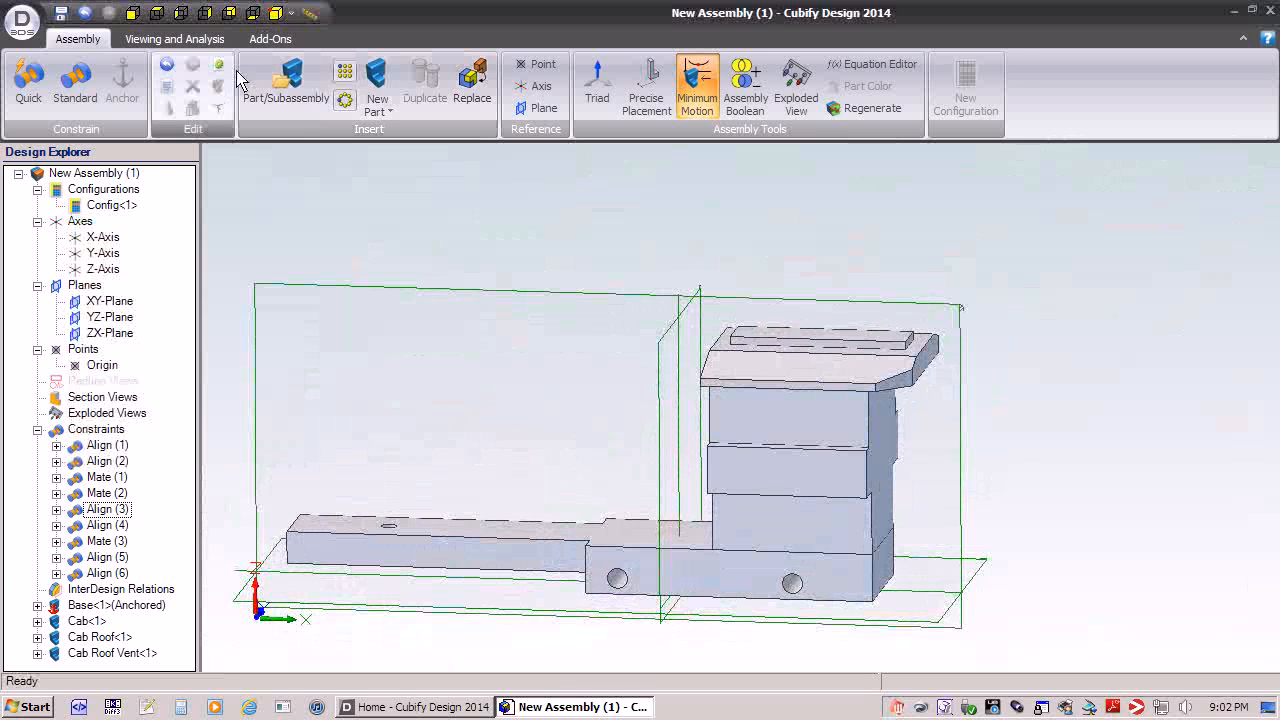
- Insert two copies of Cab Window Strip.AD_PRT into the assembly near the Cab
click(287, 82)
click(252, 307)
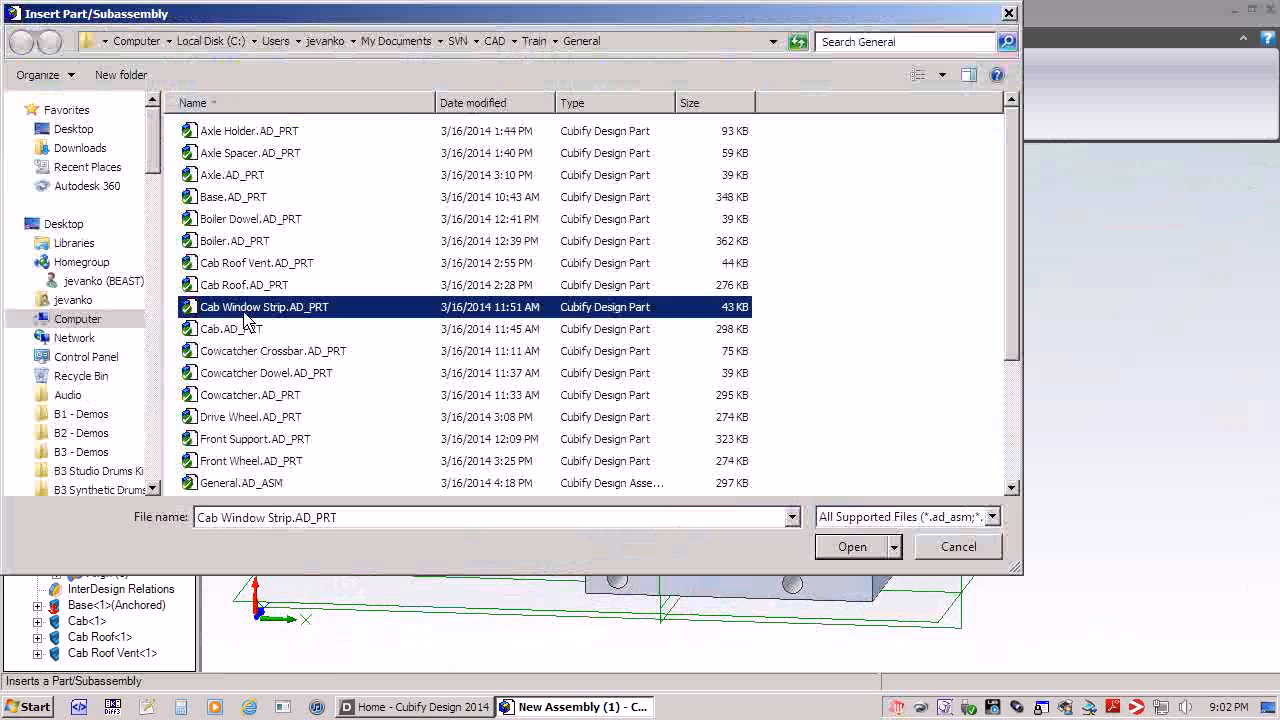
click(842, 547)
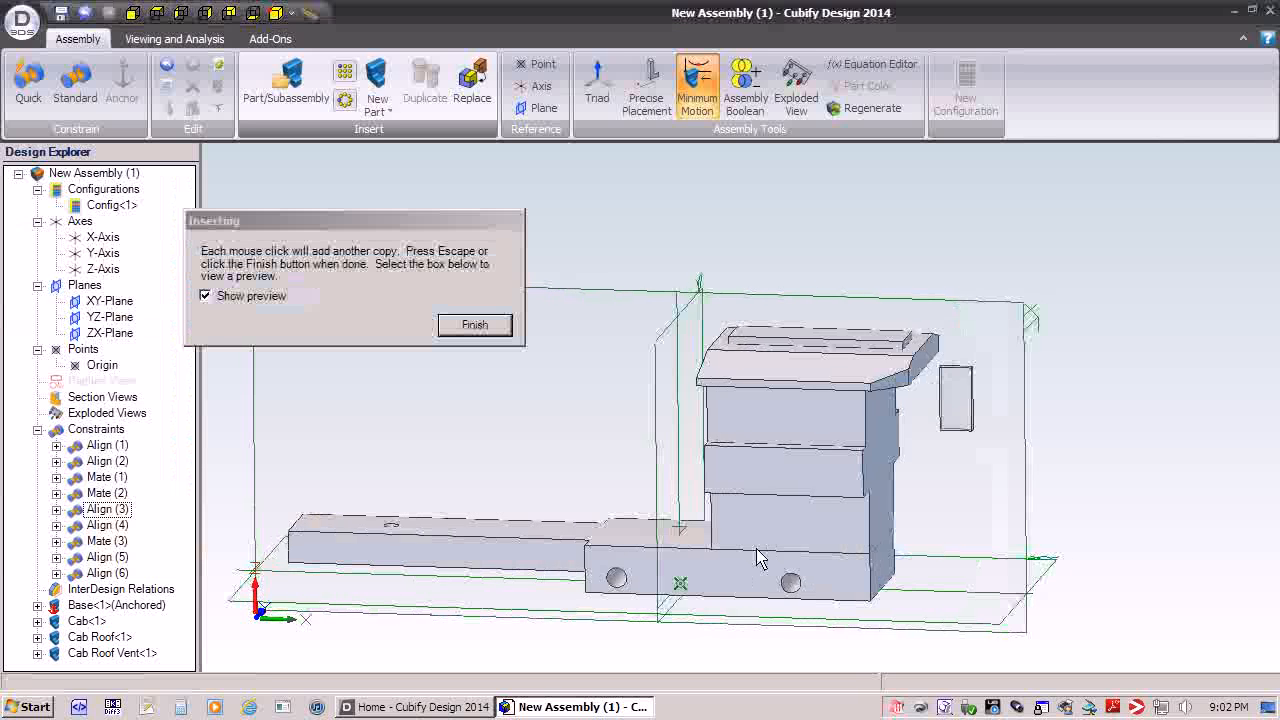
scroll(757, 562, down, 5)
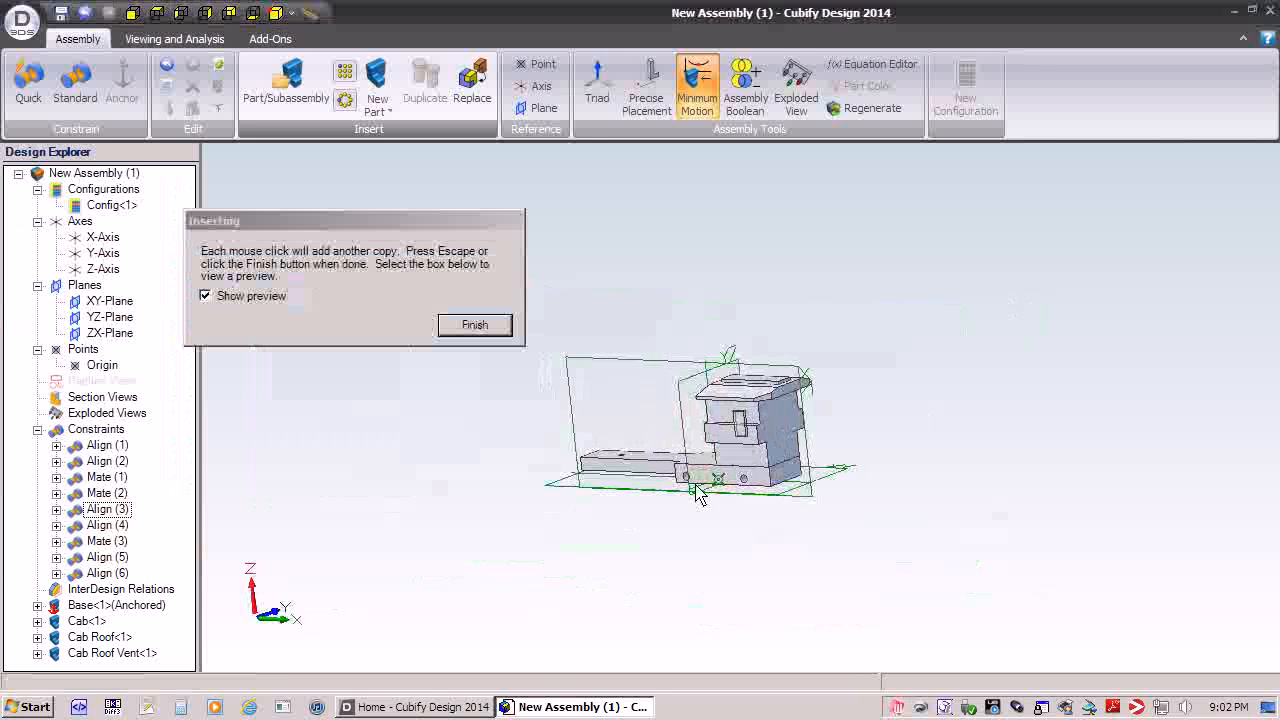
click(697, 493)
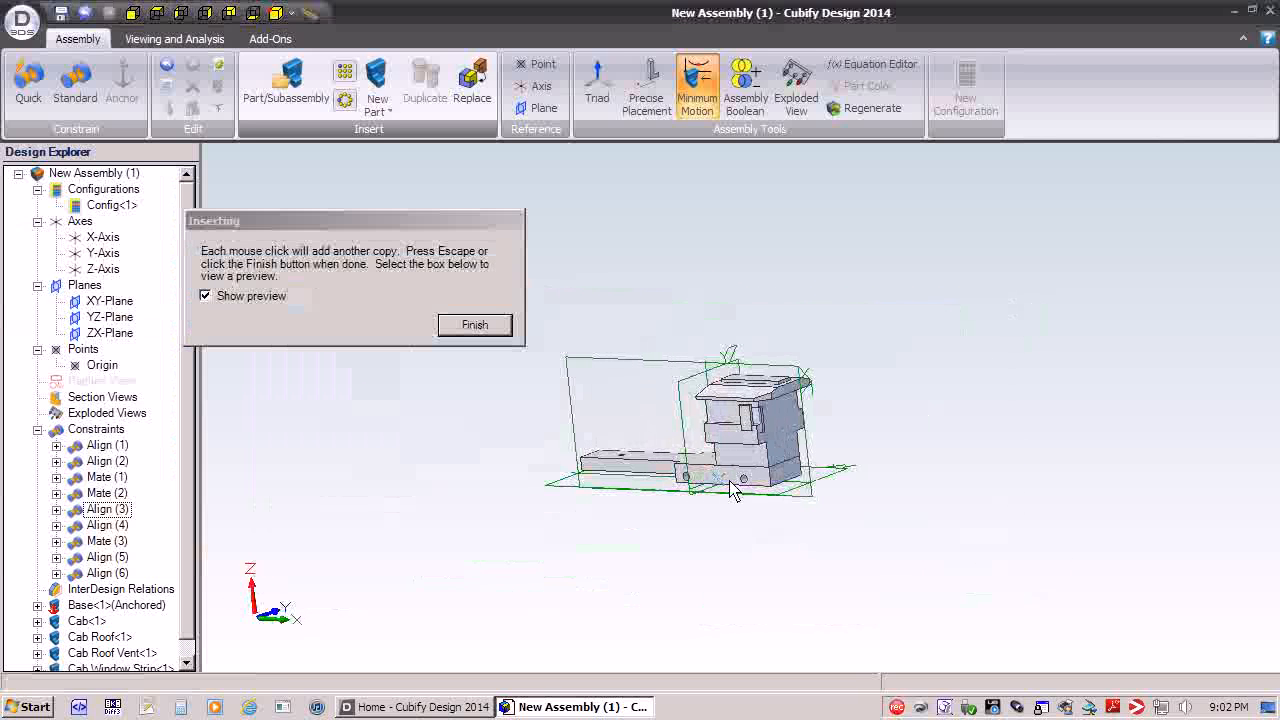
click(477, 332)
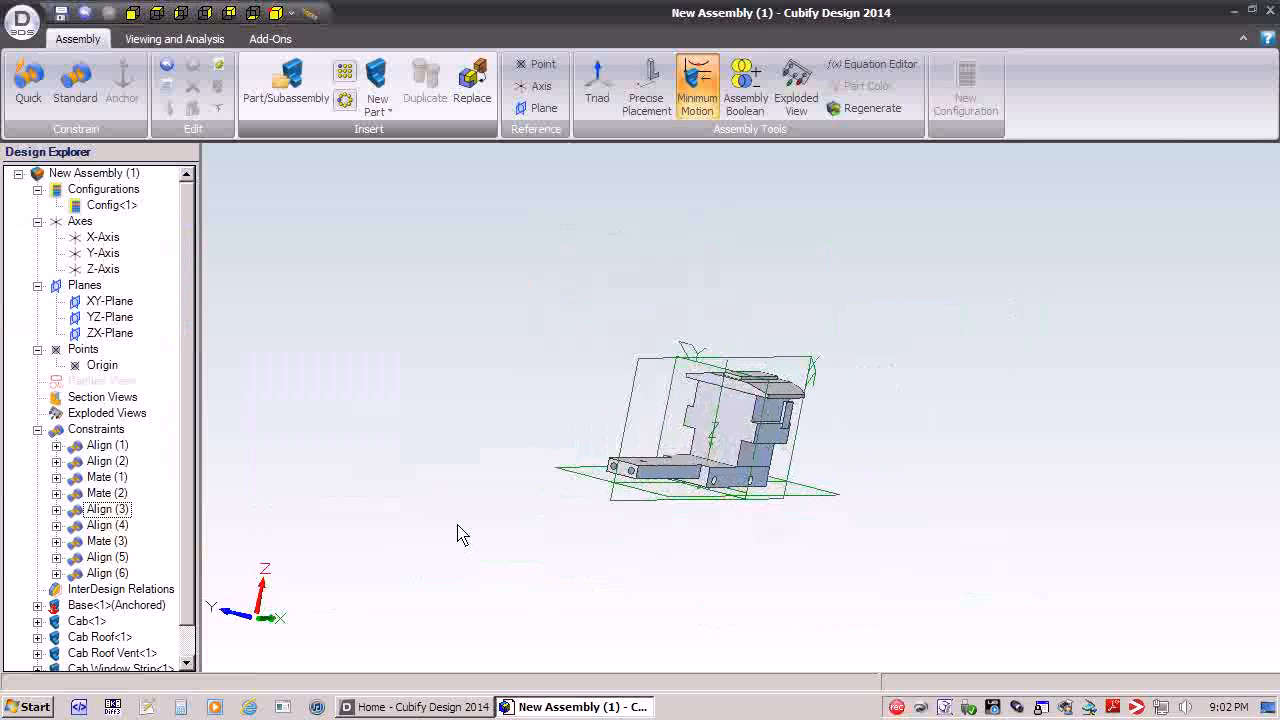
- Move the window strip overlapping the Cab outward to the +Y side so the two strips flank the Cab
scroll(801, 430, up, 2)
middle_drag(801, 430, 818, 430)
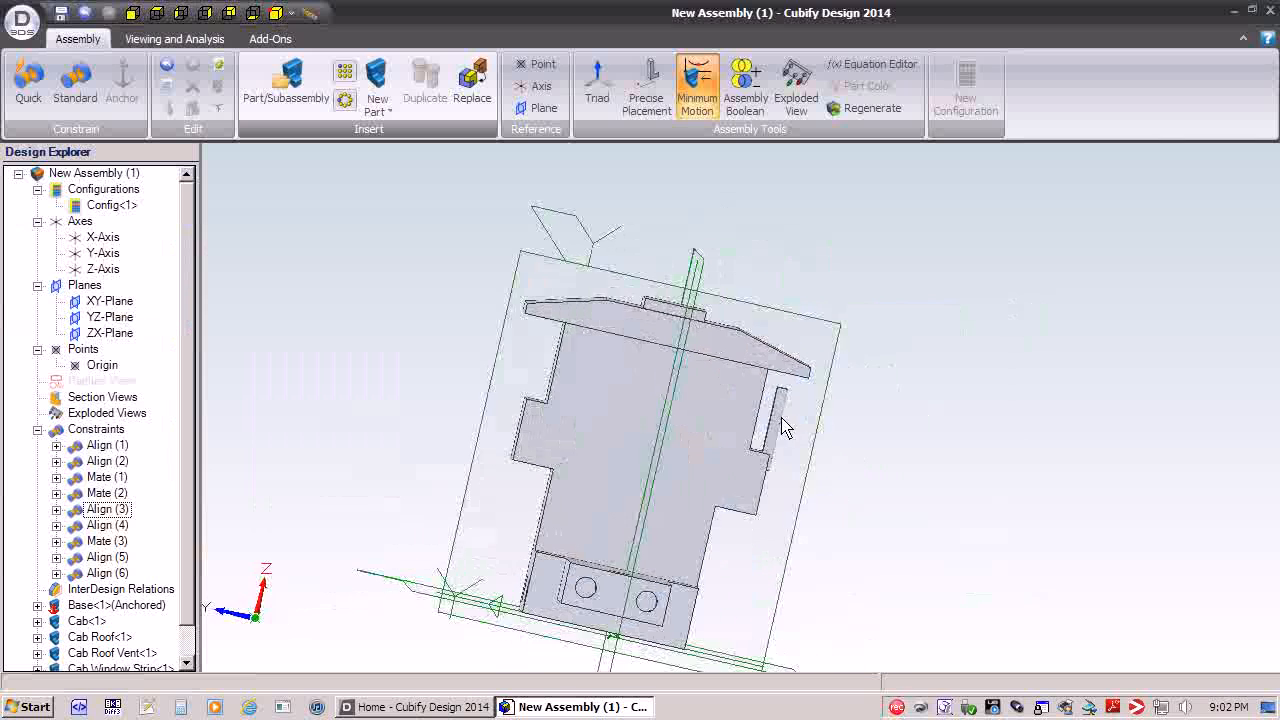
middle_drag(558, 568, 784, 434)
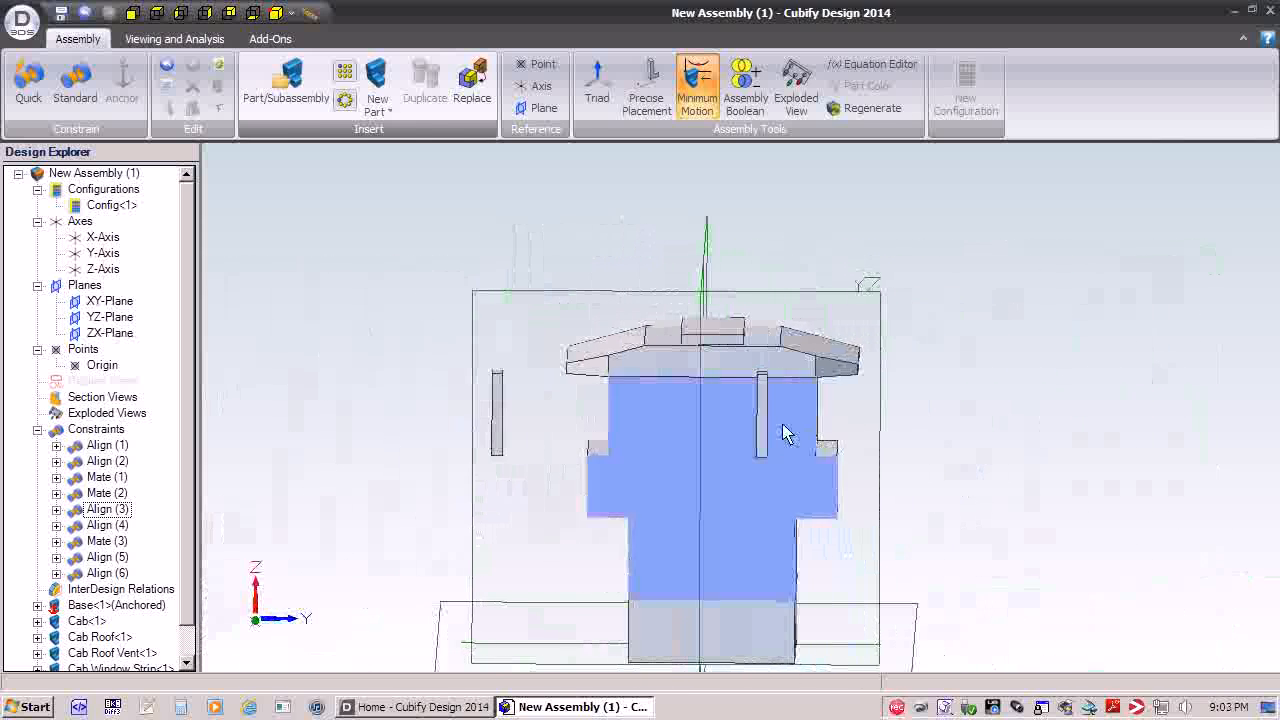
drag(762, 428, 937, 425)
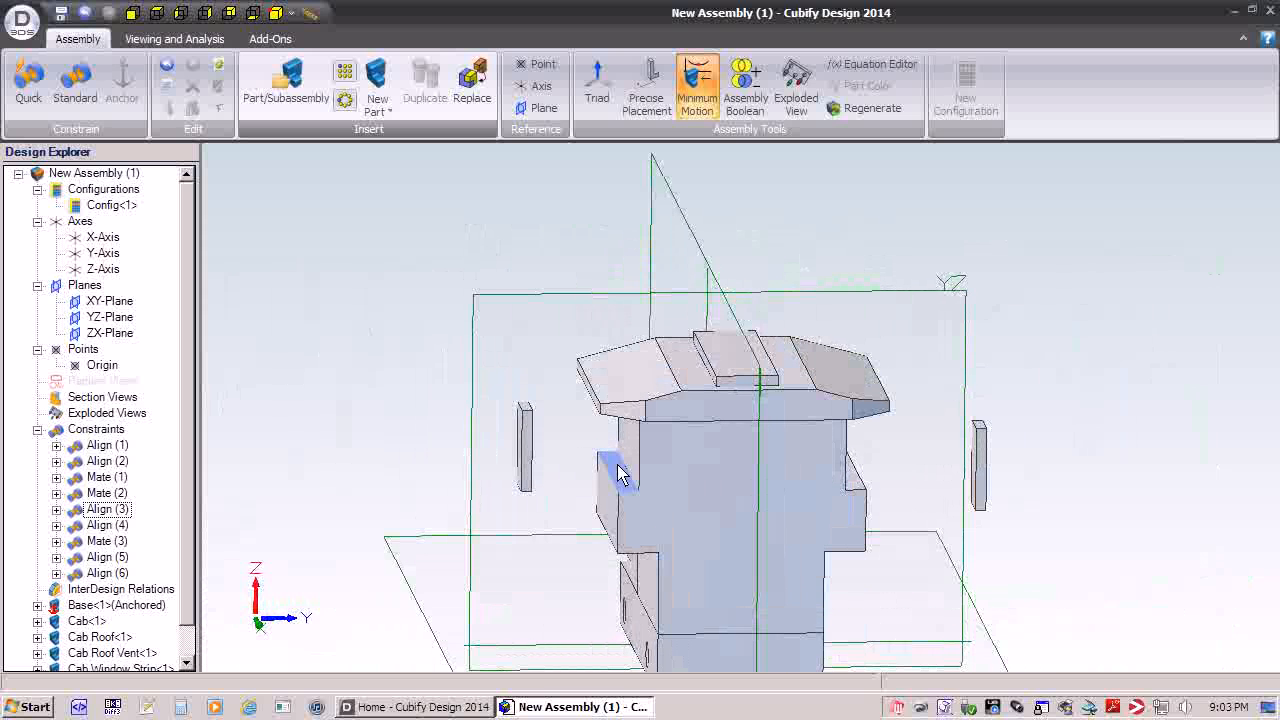
- Mate the top face of the Cab's -Y side ledge with the bottom end face of the adjacent Cab Window Strip at an offset of 0
click(75, 80)
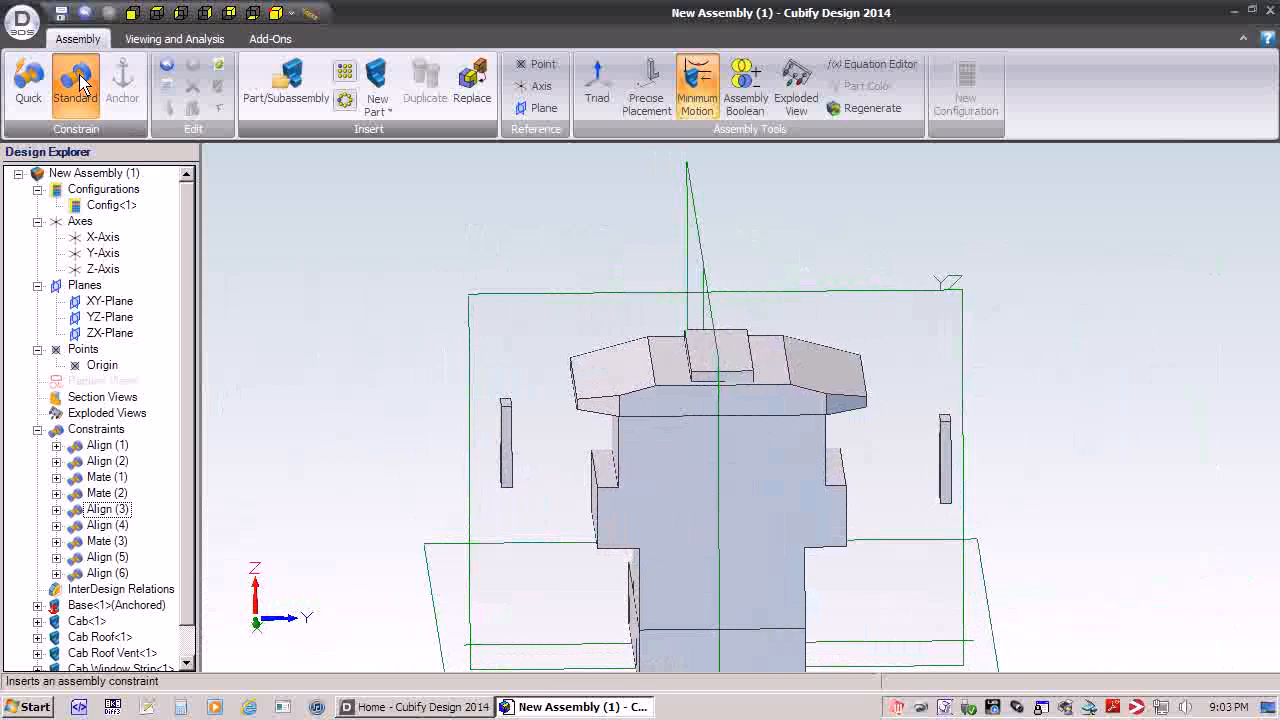
click(600, 487)
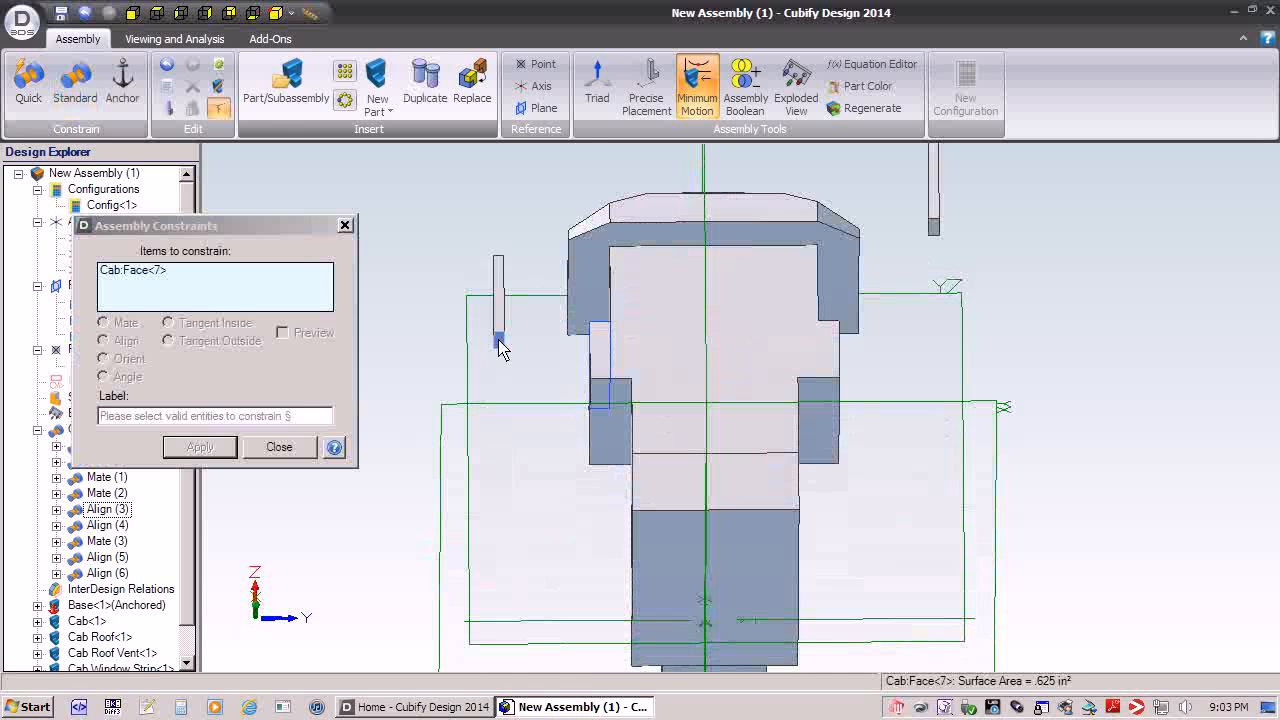
click(500, 345)
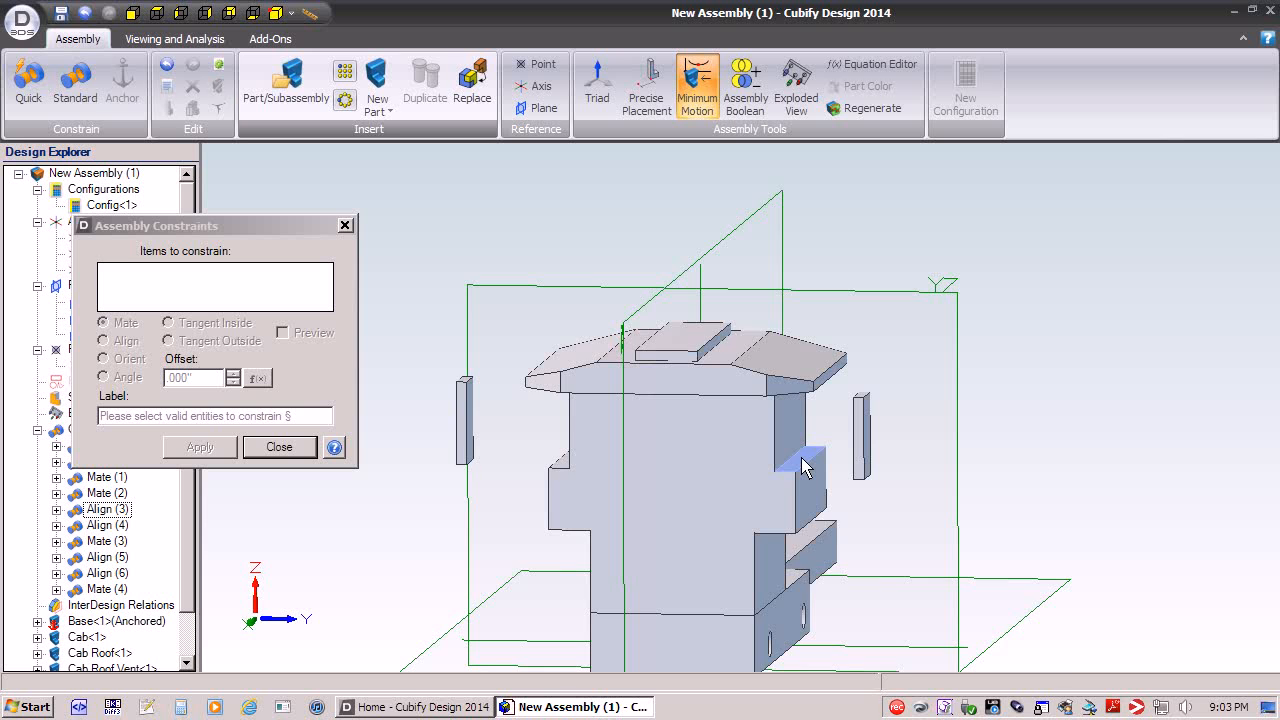
- Mate the top face of the Cab's +Y side ledge with the bottom end face of the adjacent Cab Window Strip at an offset of 0
click(807, 462)
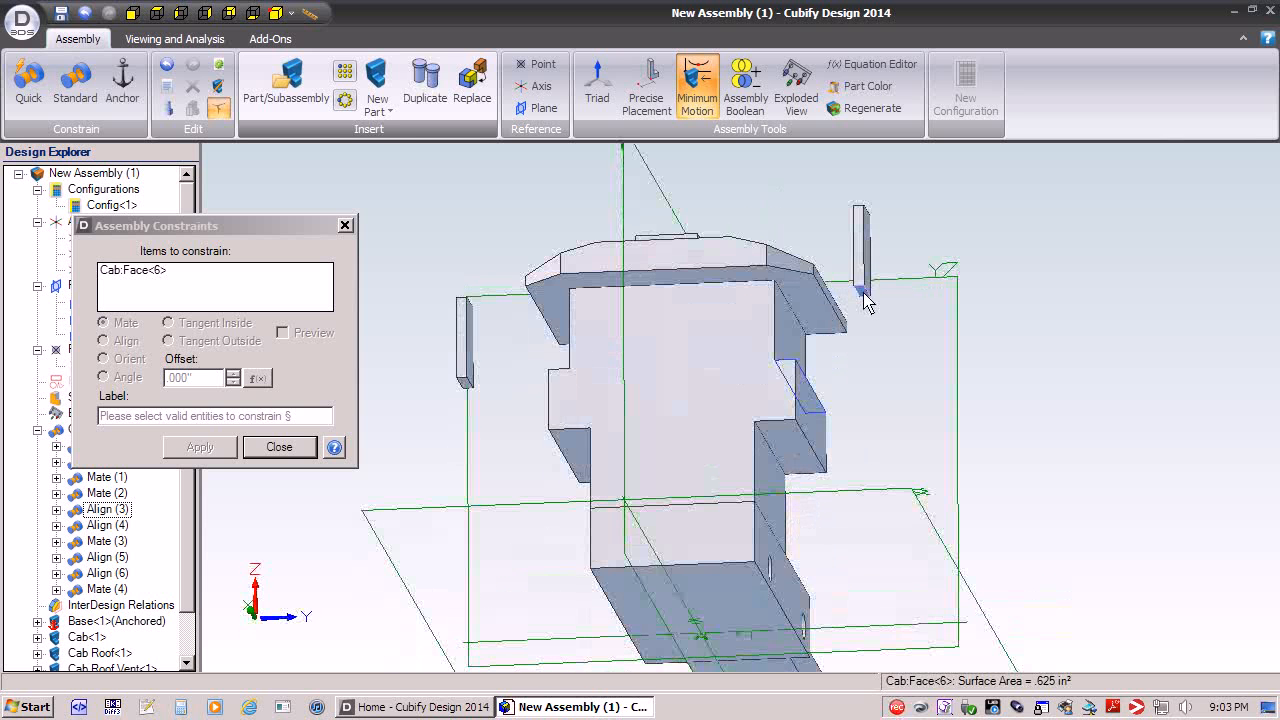
click(863, 294)
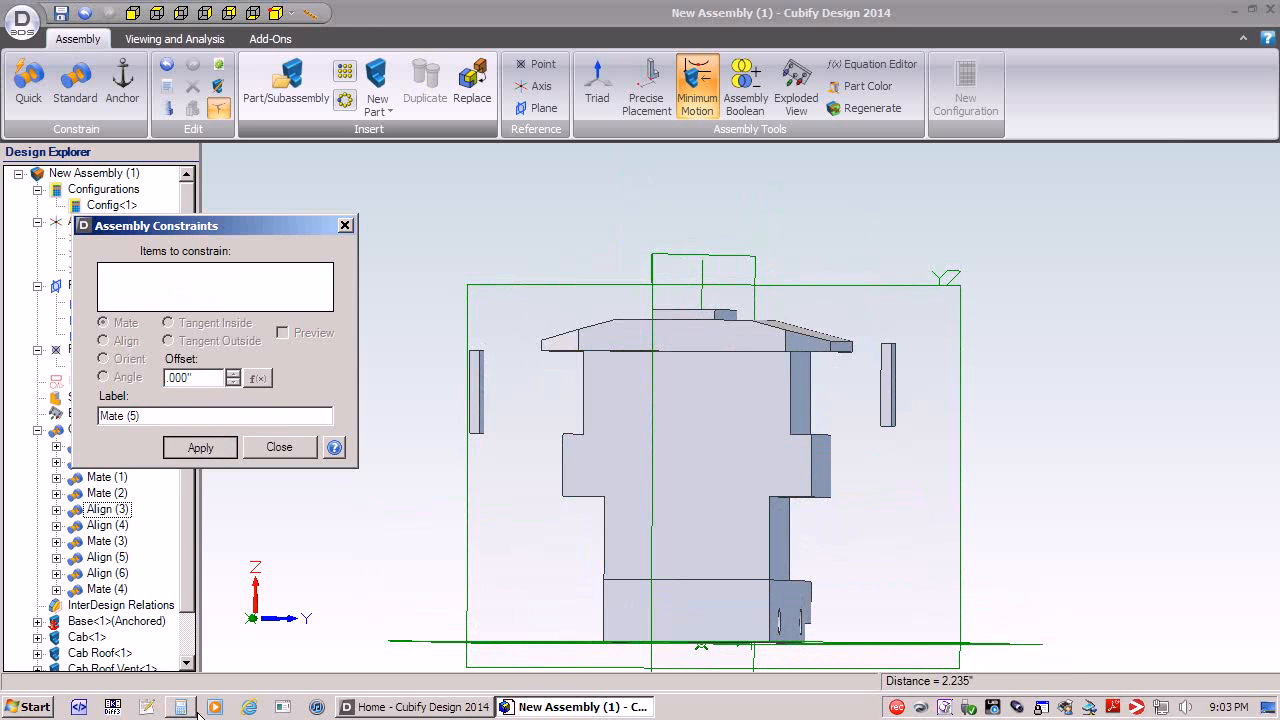
key(Return)
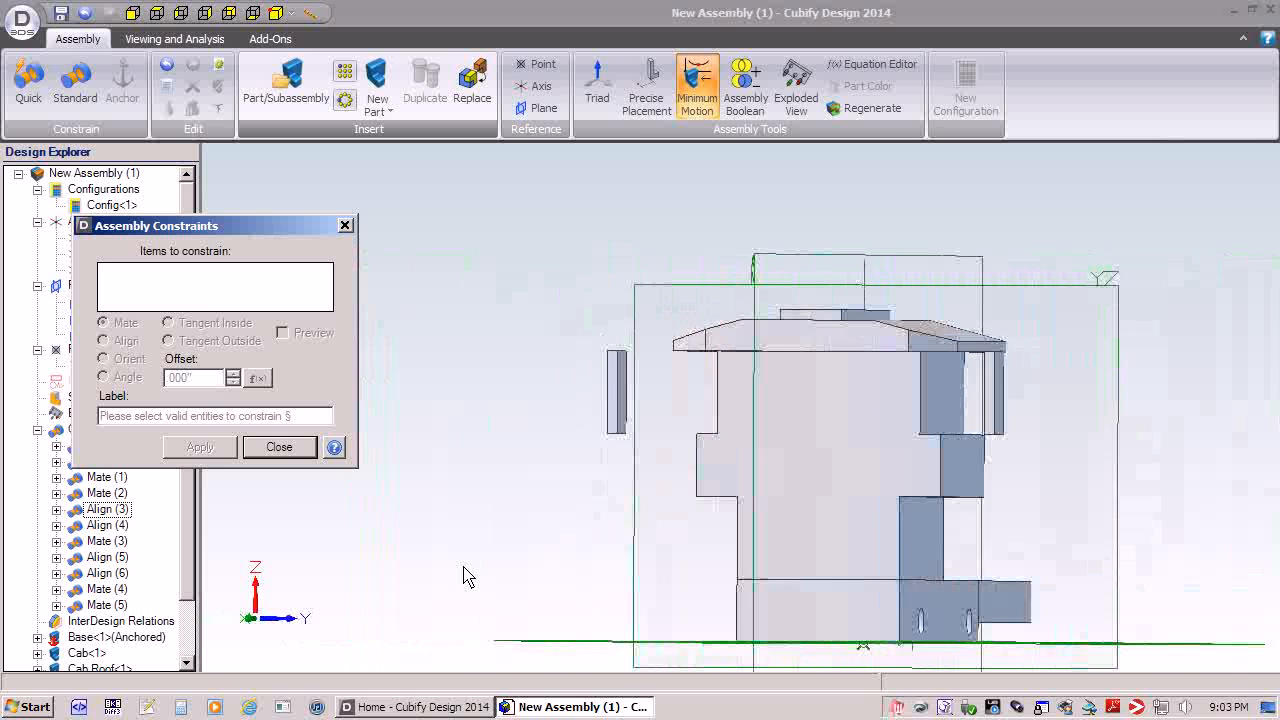
- Mate the Cab's upper side face on the -Y side with the inner broad face of the adjacent Cab Window Strip at an offset of 0
click(795, 402)
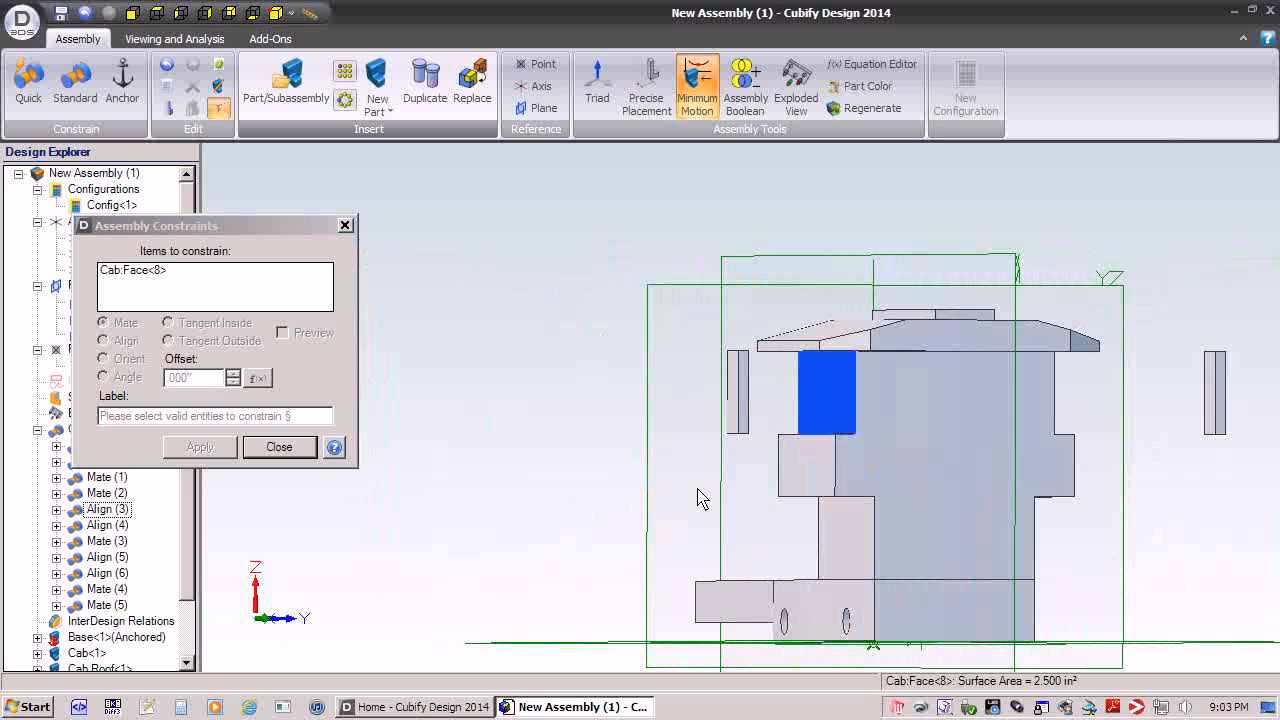
click(569, 405)
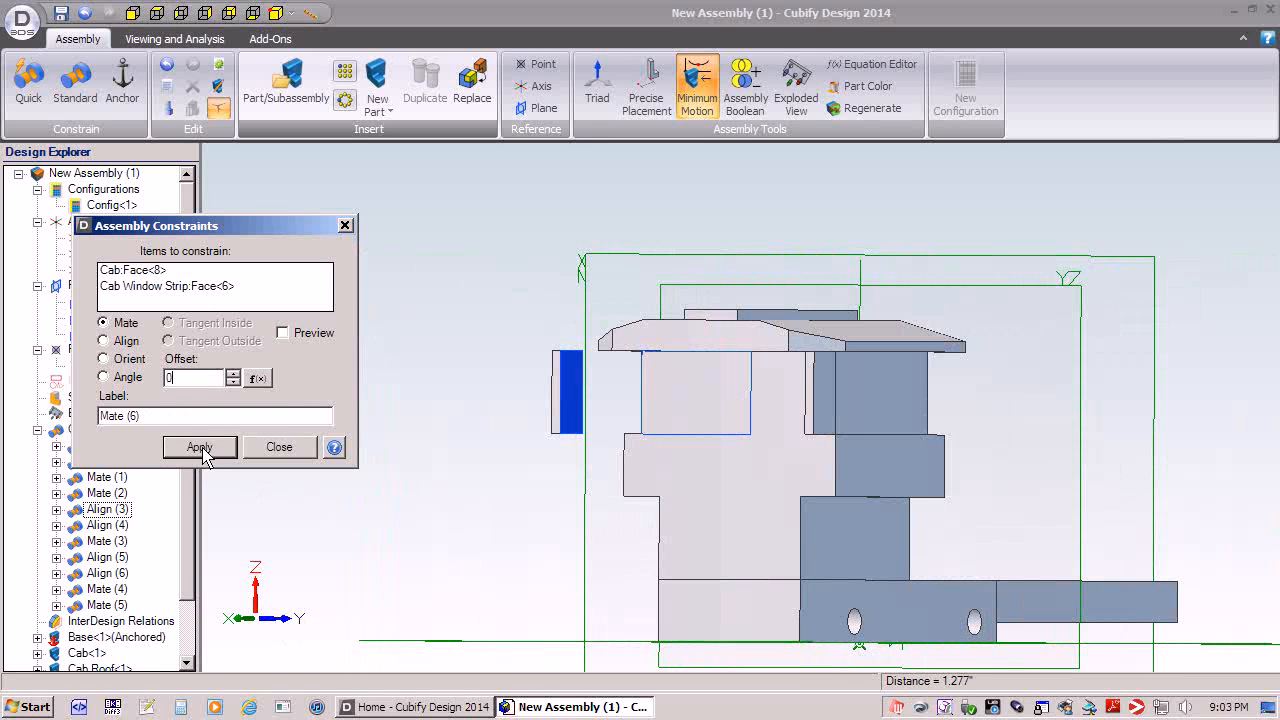
key(Return)
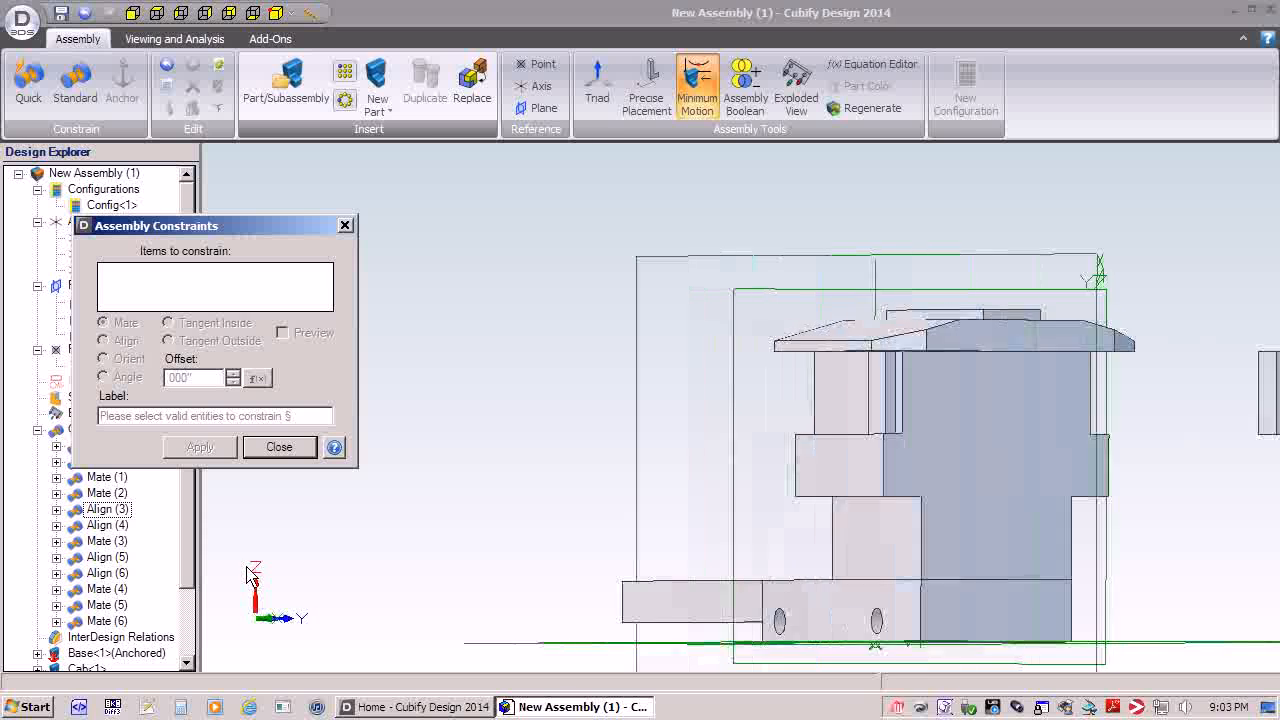
- Mate the Cab's upper side face on the +Y side with the inner broad face of the other Cab Window Strip at an offset of 0
middle_drag(250, 575, 815, 383)
click(815, 383)
middle_drag(706, 477, 1110, 405)
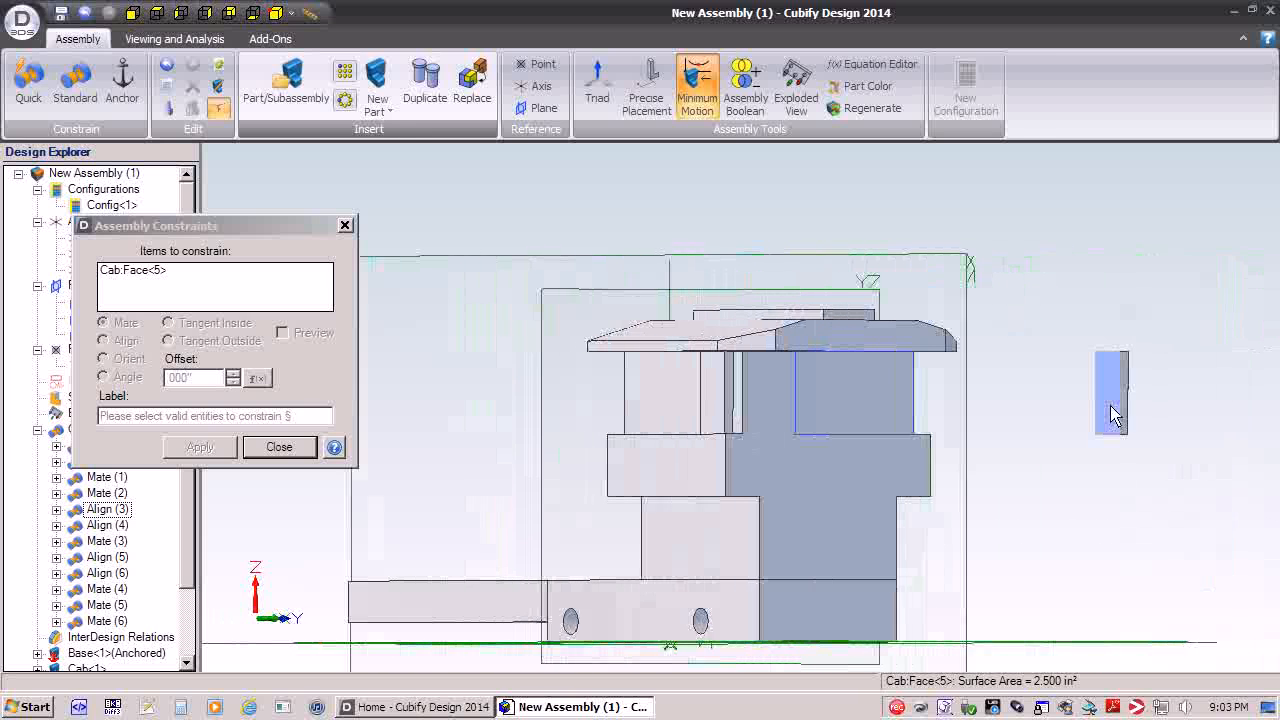
click(1100, 415)
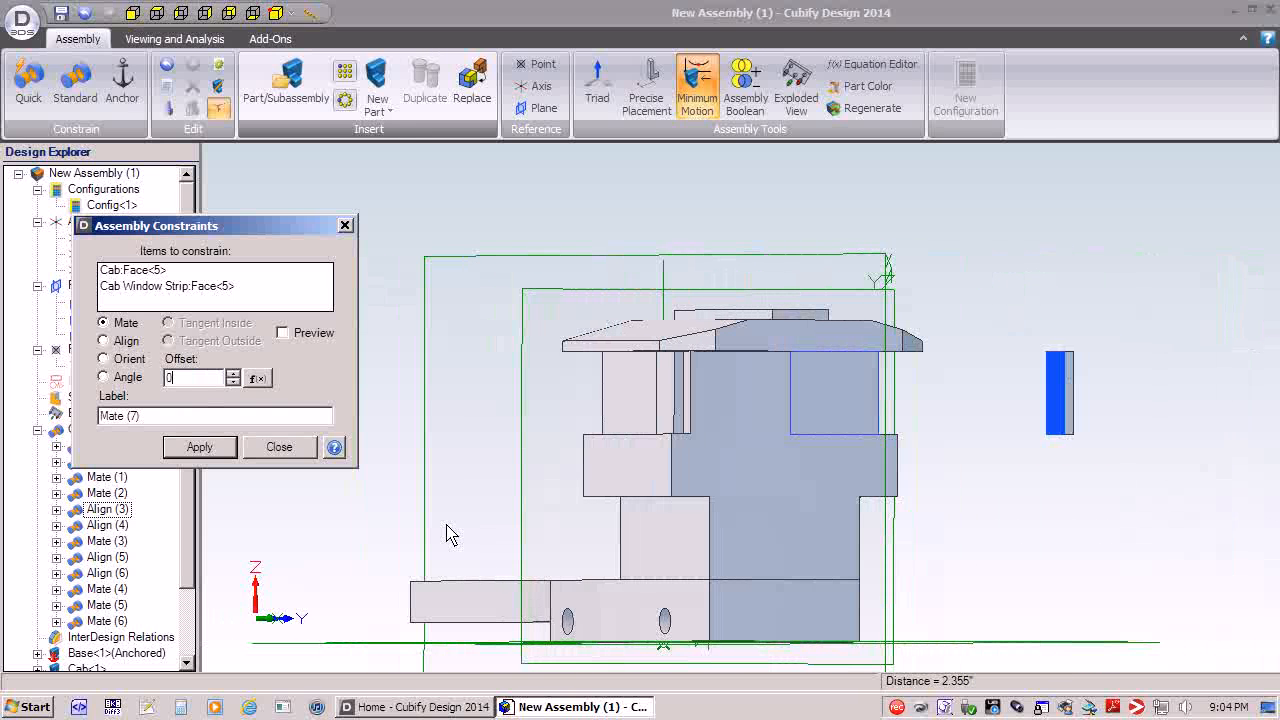
click(199, 447)
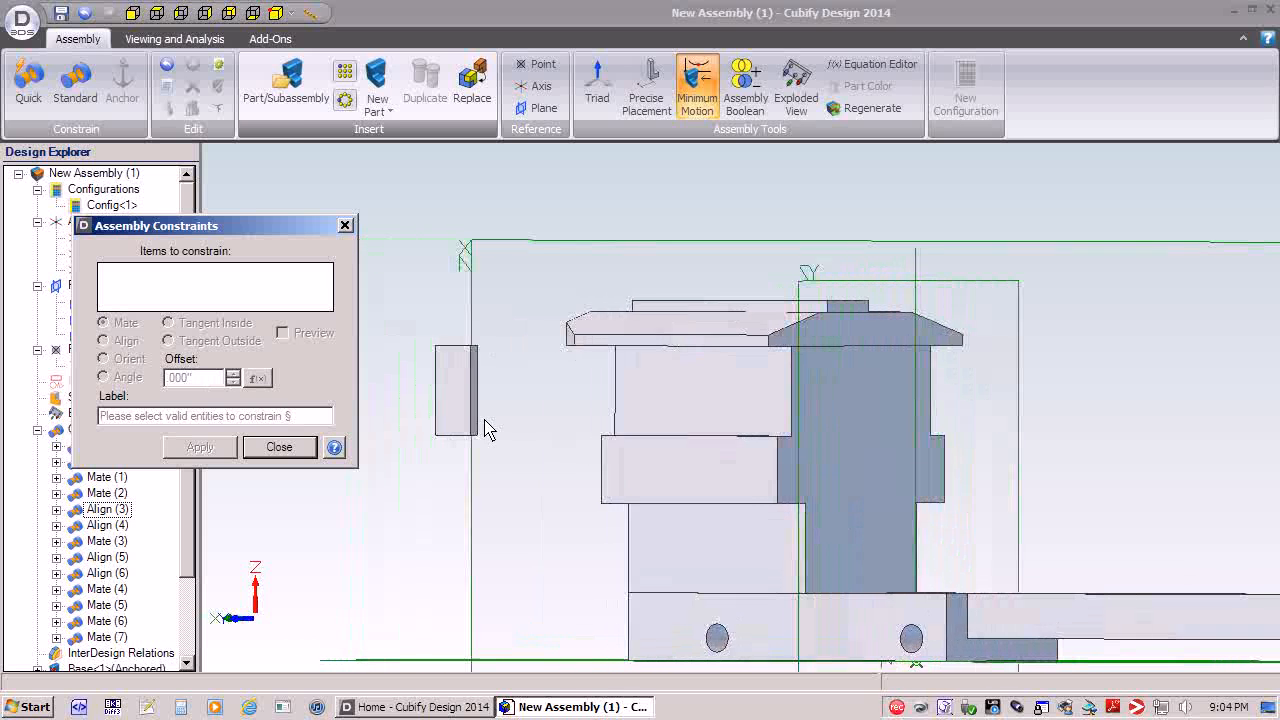
- Align the narrow -X edge face of the +Y side Cab Window Strip with the Cab's front face at an offset of -1 inch
click(830, 428)
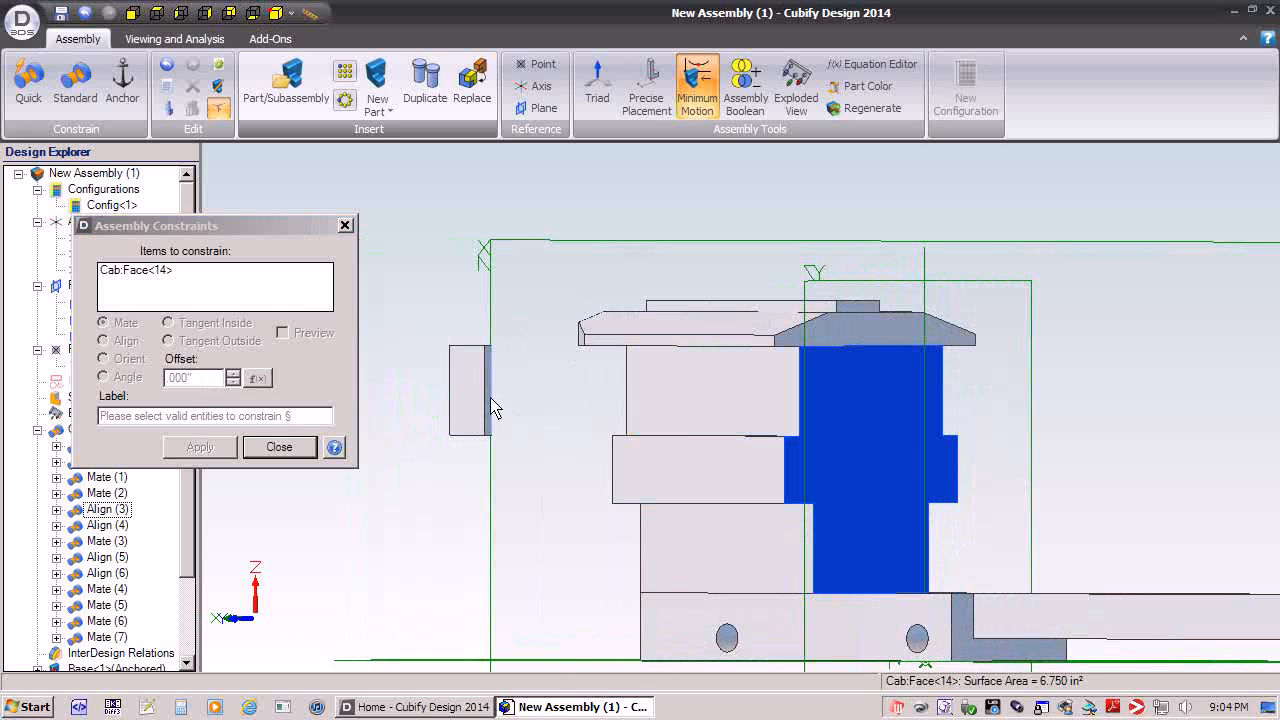
scroll(489, 398, up, 5)
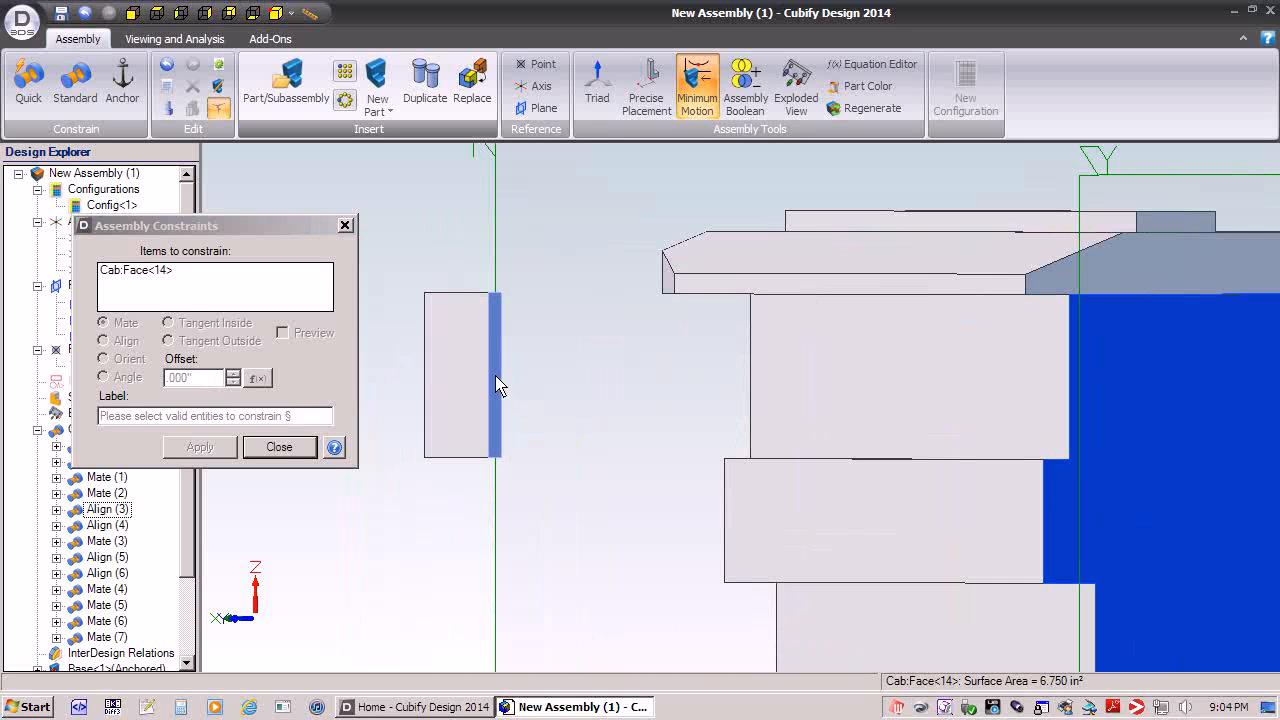
click(497, 386)
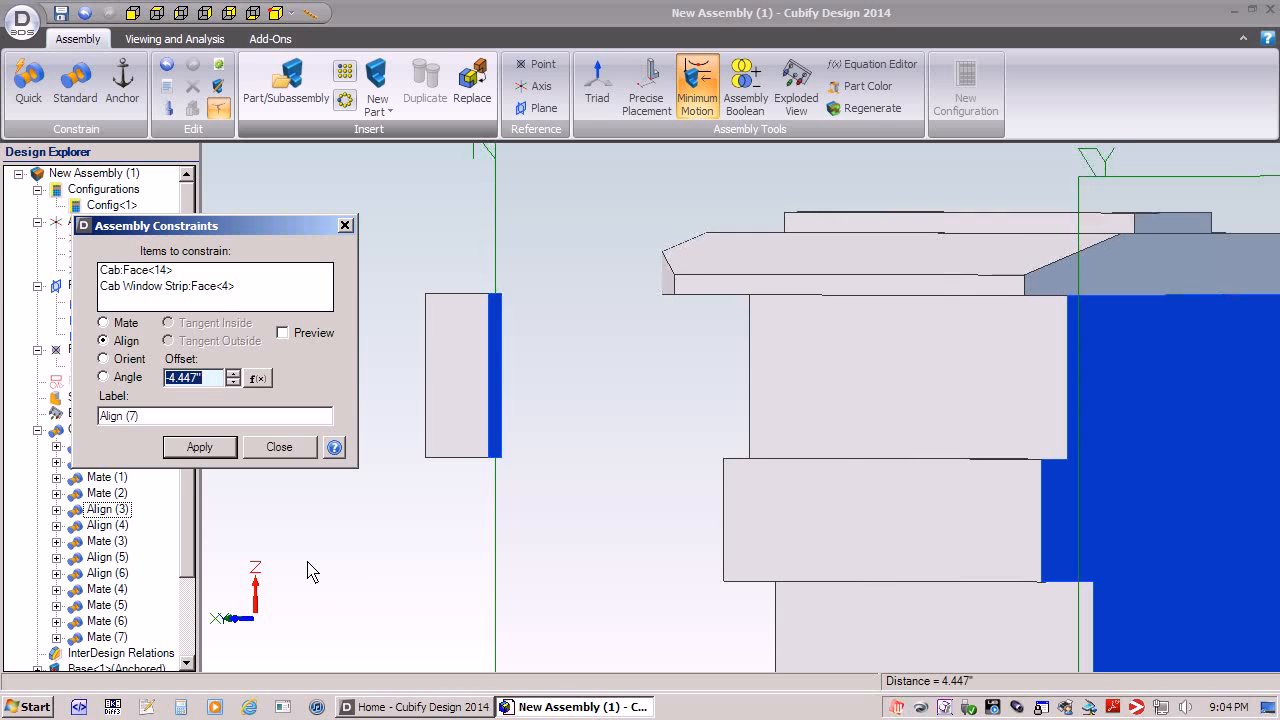
click(199, 447)
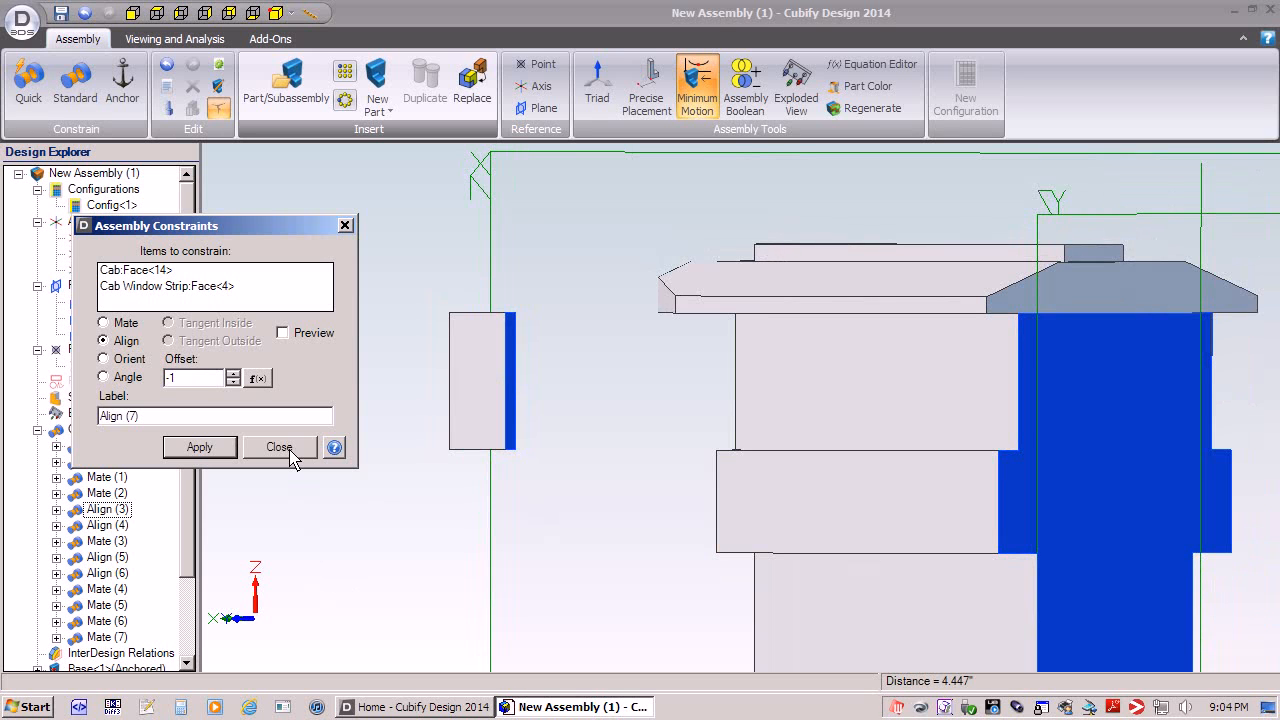
click(211, 452)
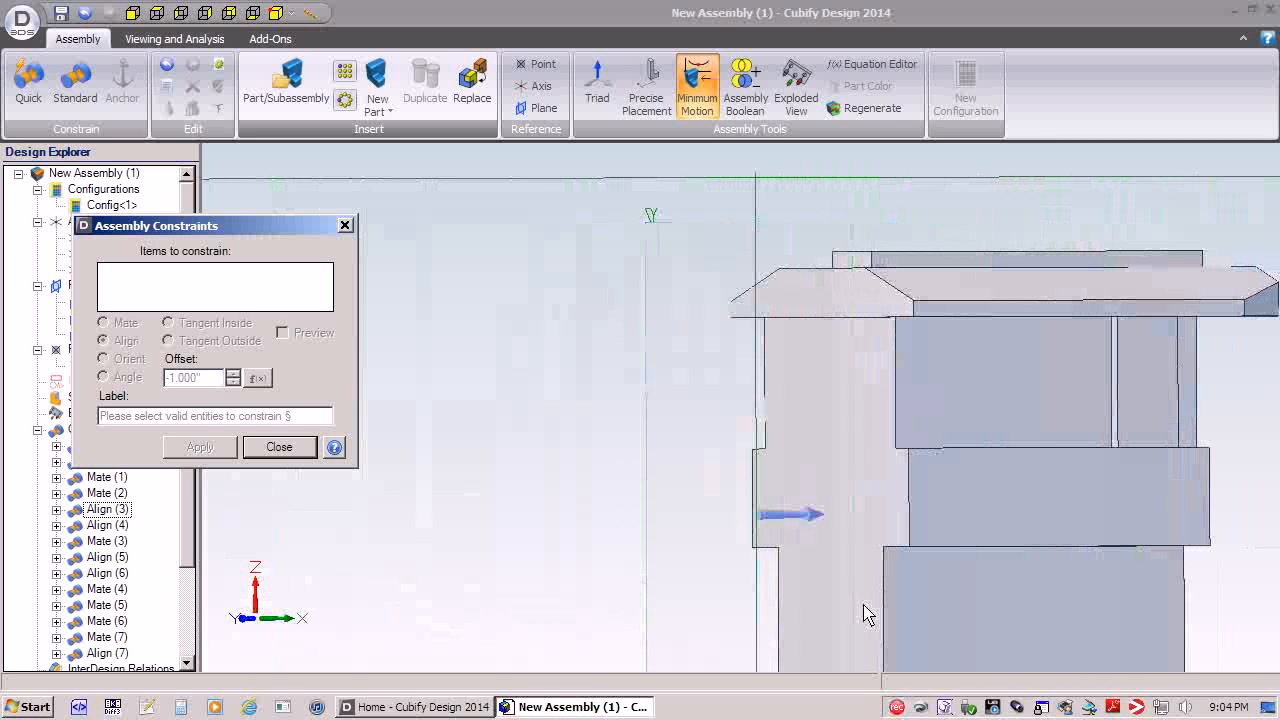
- Align the narrow -X edge face of the -Y side Cab Window Strip with the Cab's front face at an offset of -1 inch and finish constraining
click(865, 386)
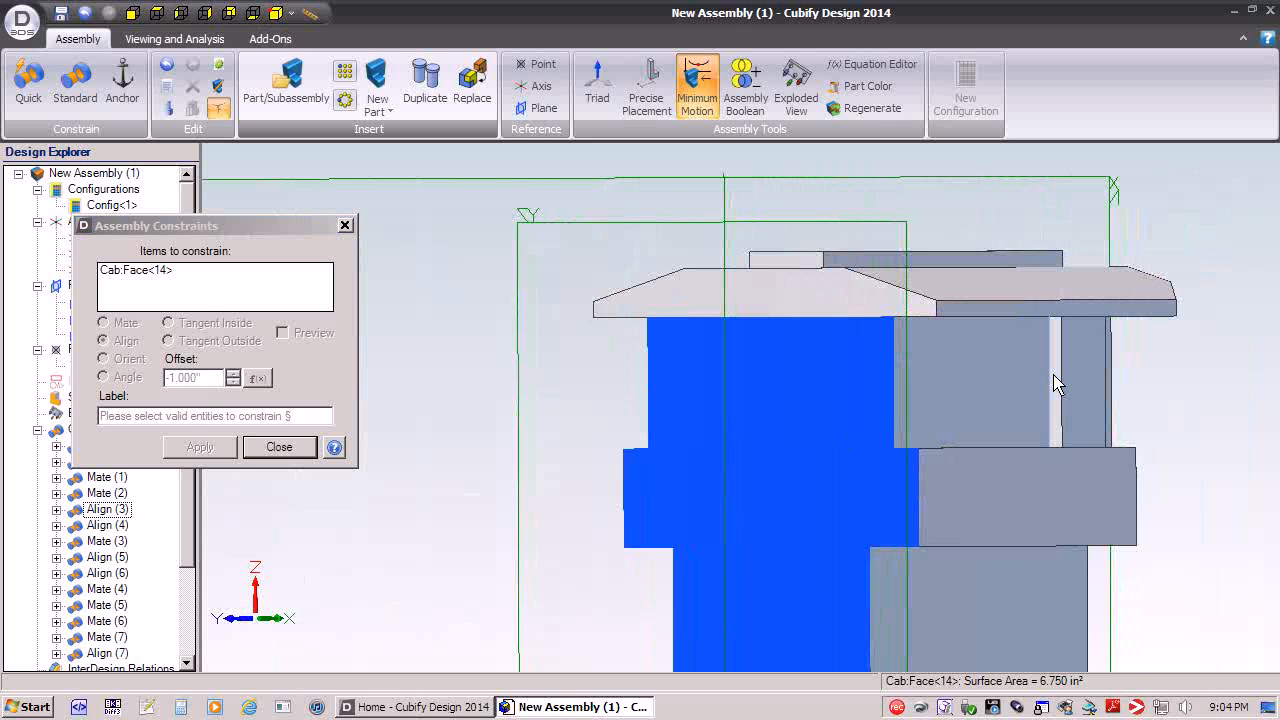
click(1060, 385)
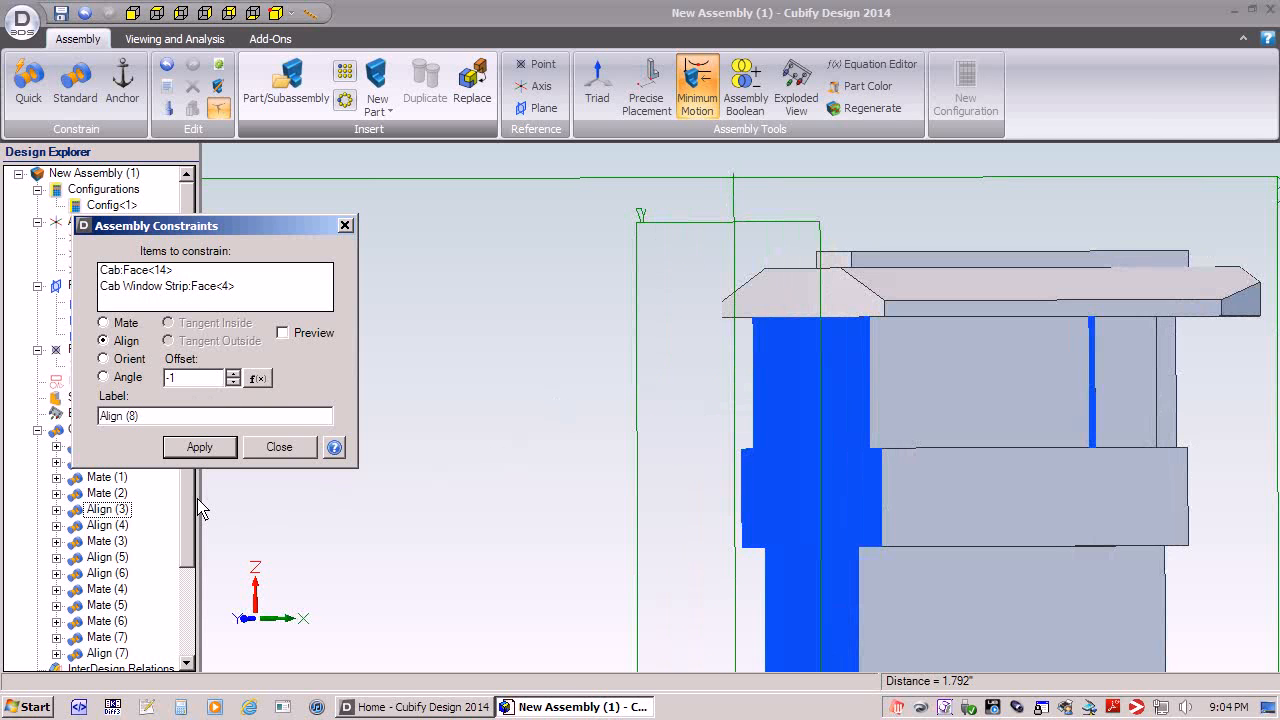
click(201, 448)
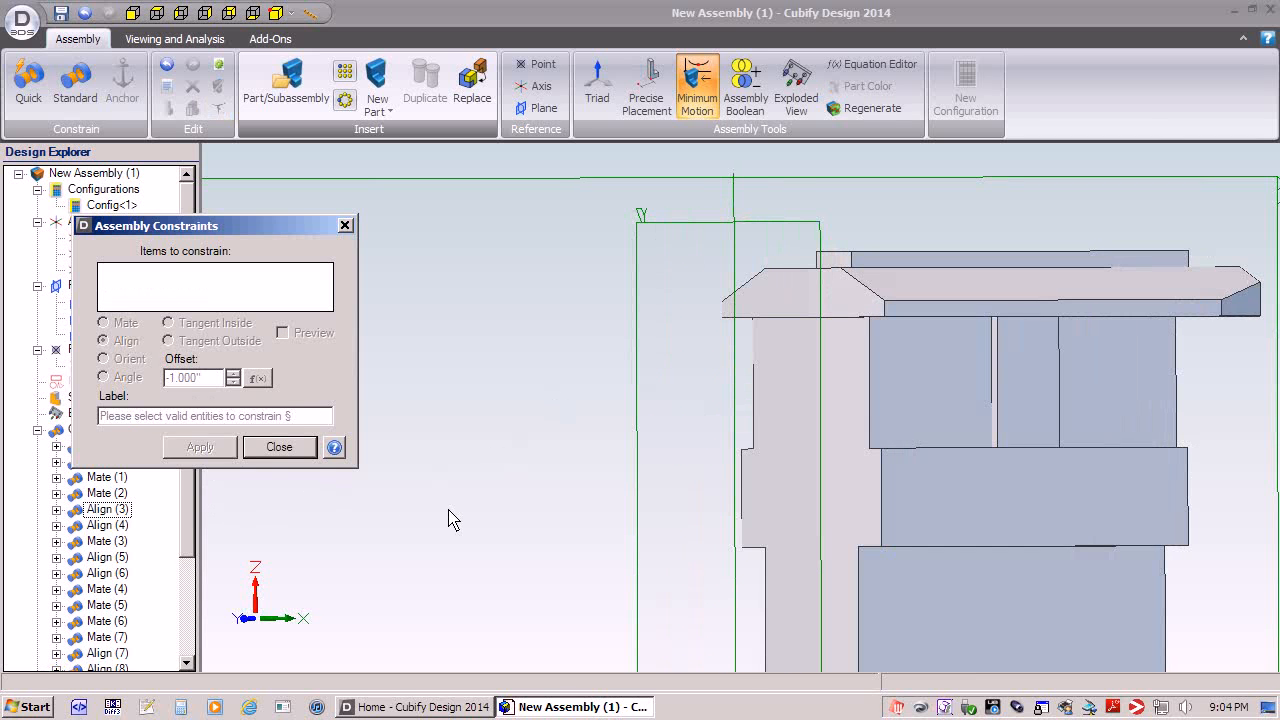
click(295, 452)
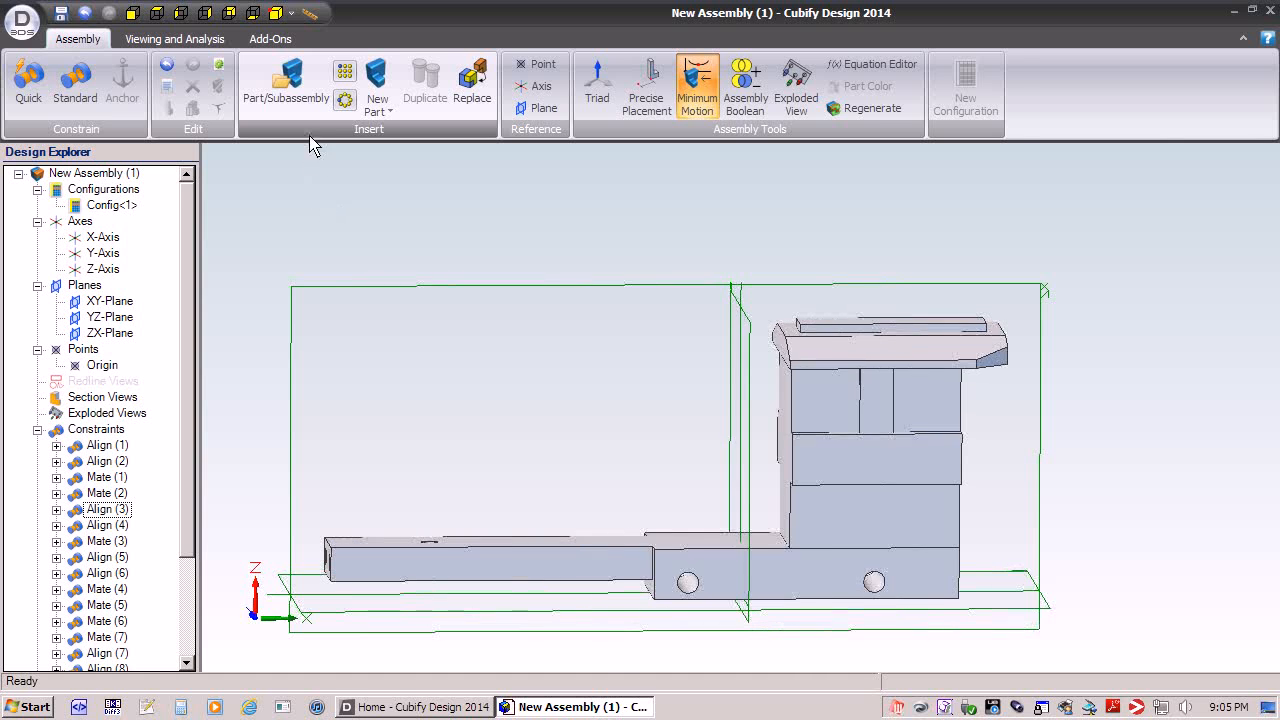
- Insert one copy of Rear Support.AD_PRT above the Base, in front of the Cab
click(290, 90)
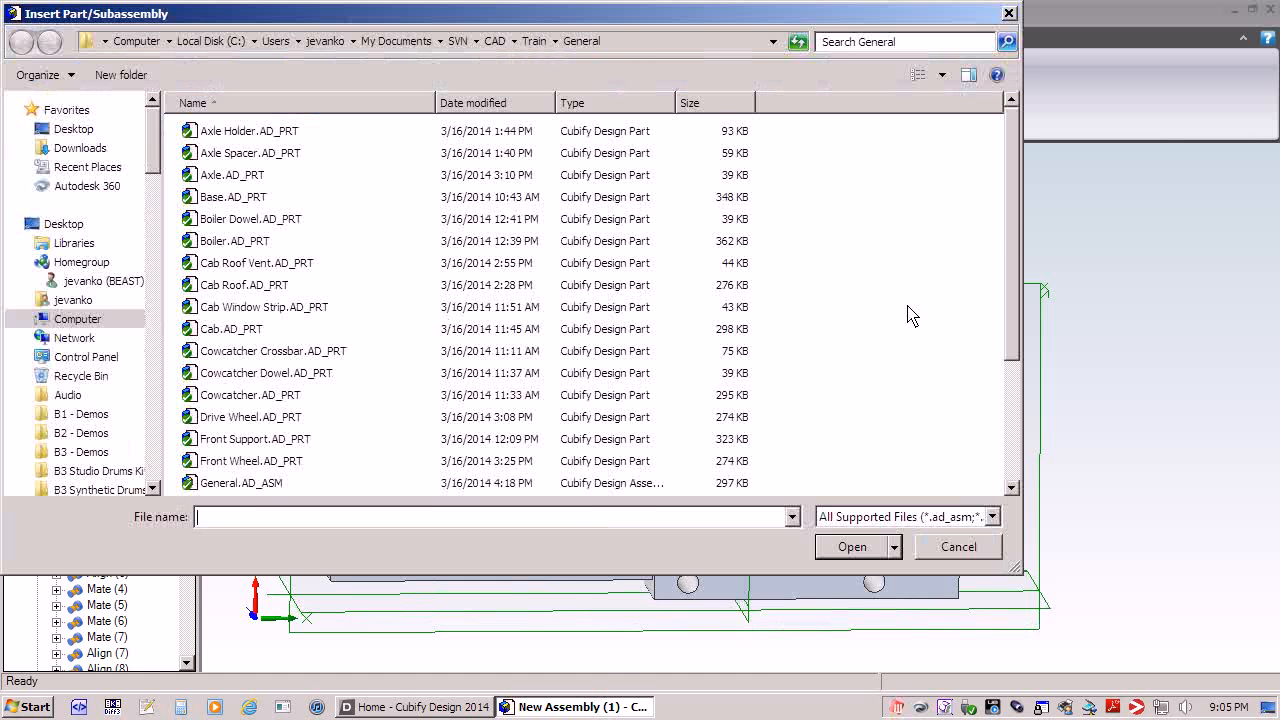
drag(1015, 222, 1015, 365)
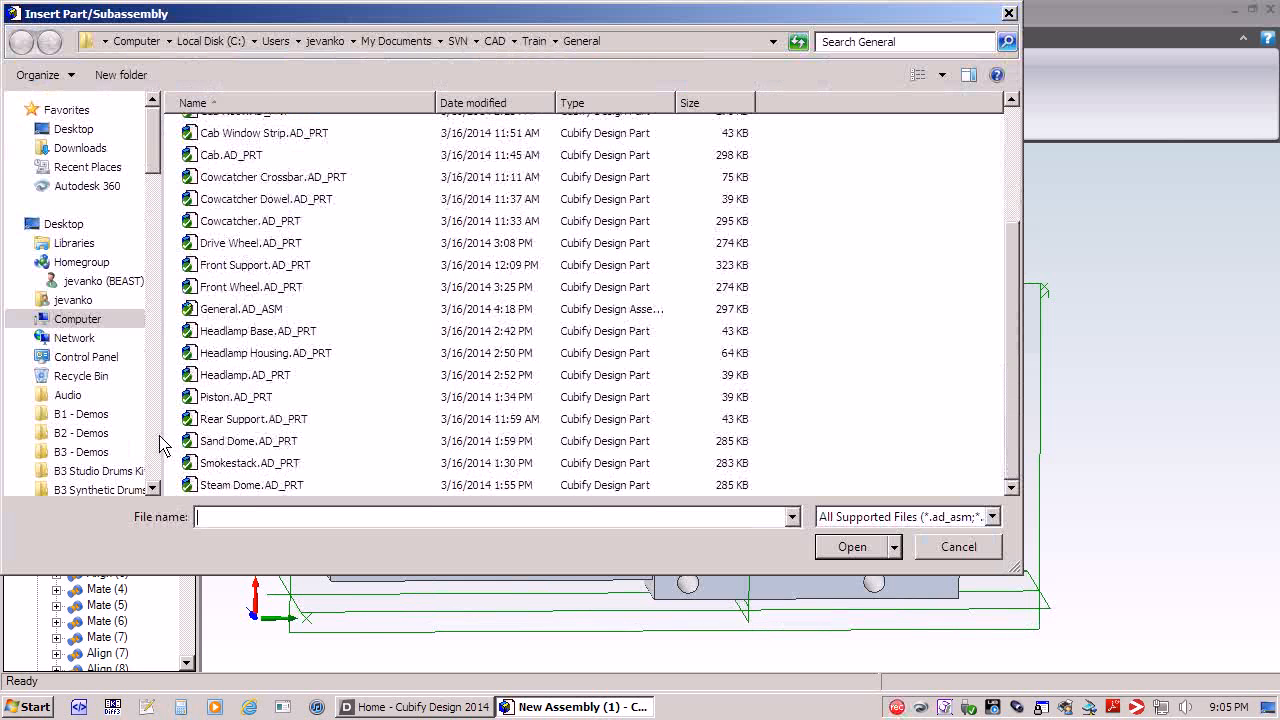
click(222, 428)
click(850, 548)
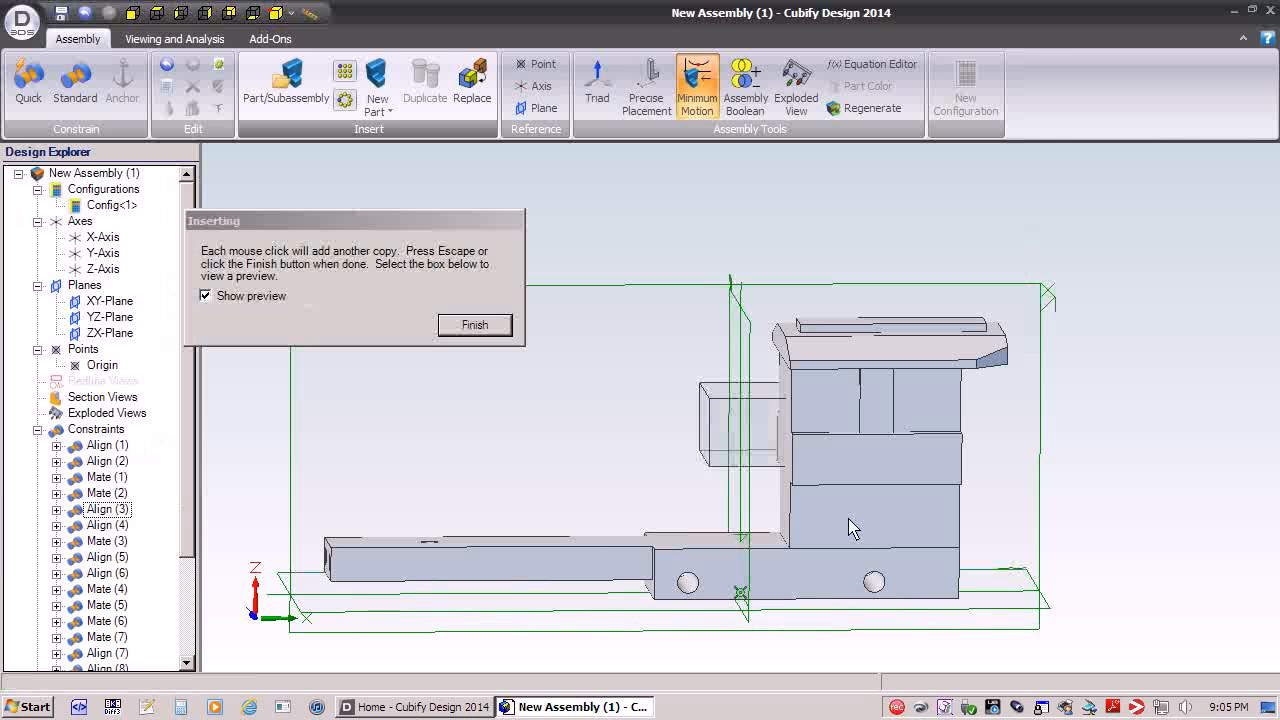
click(484, 326)
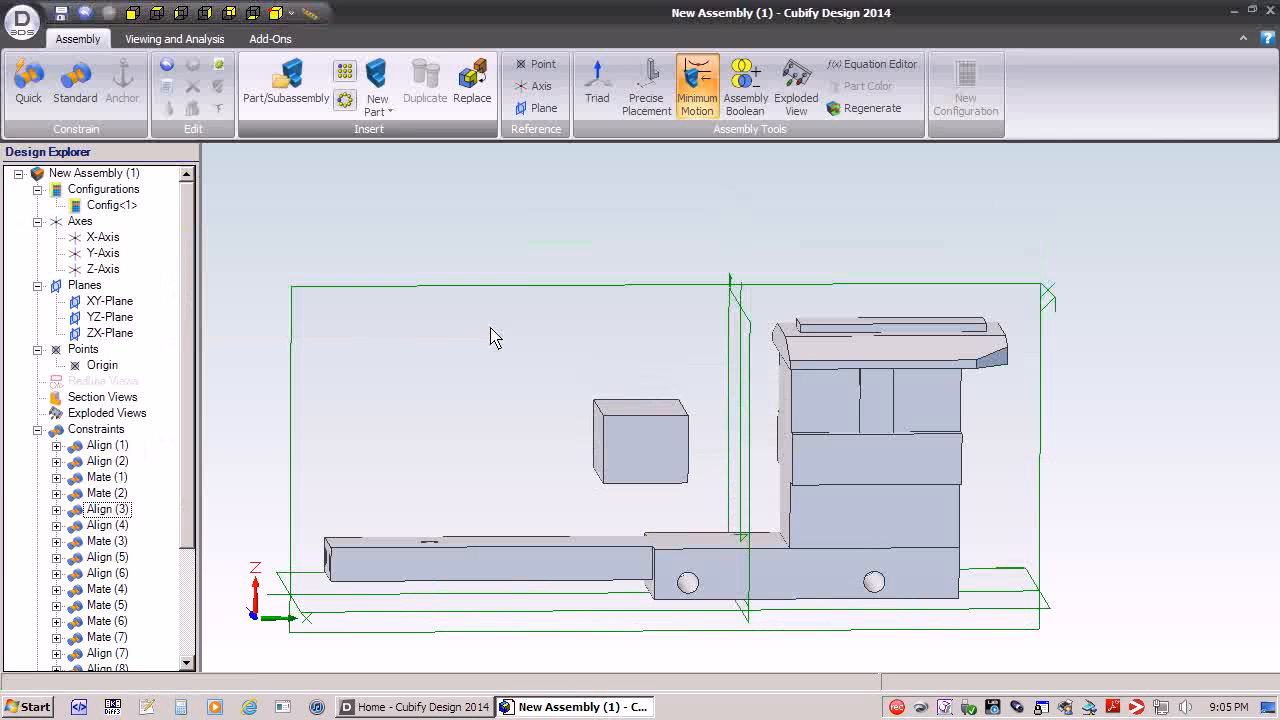
- Mate the Base's top face with the bottom face of the Rear Support at an offset of 0
middle_drag(517, 368, 305, 264)
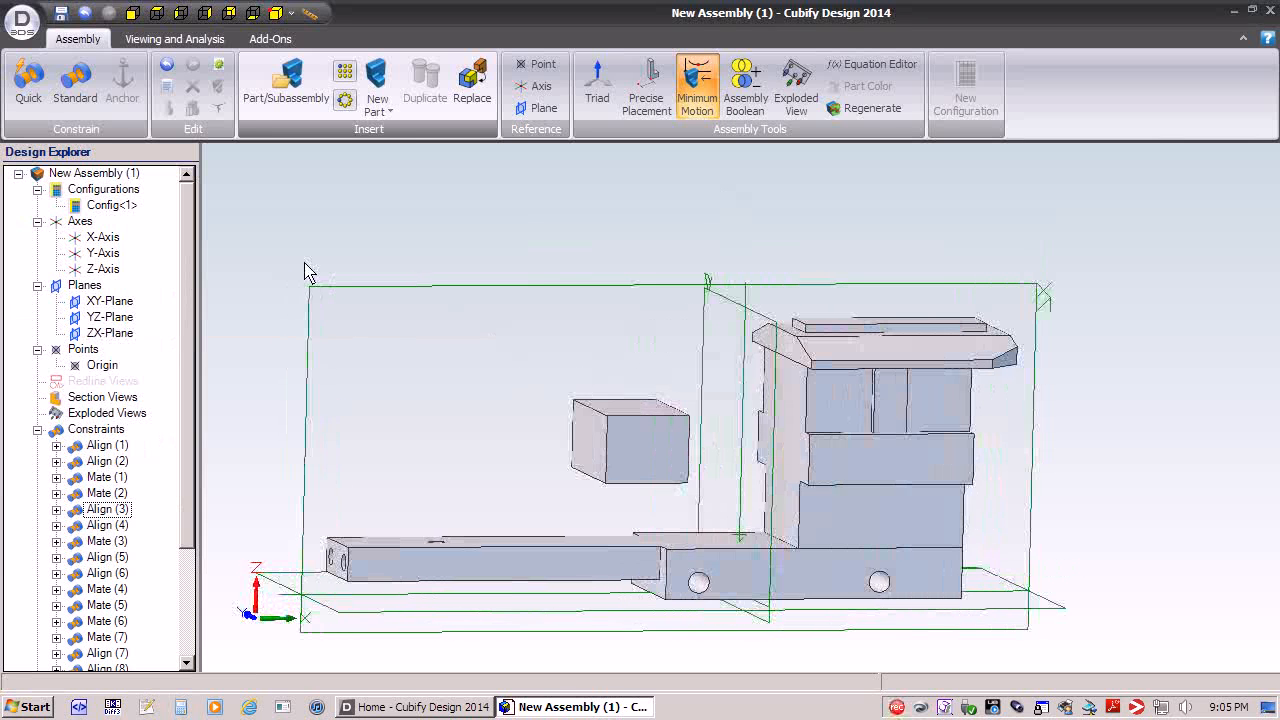
click(76, 92)
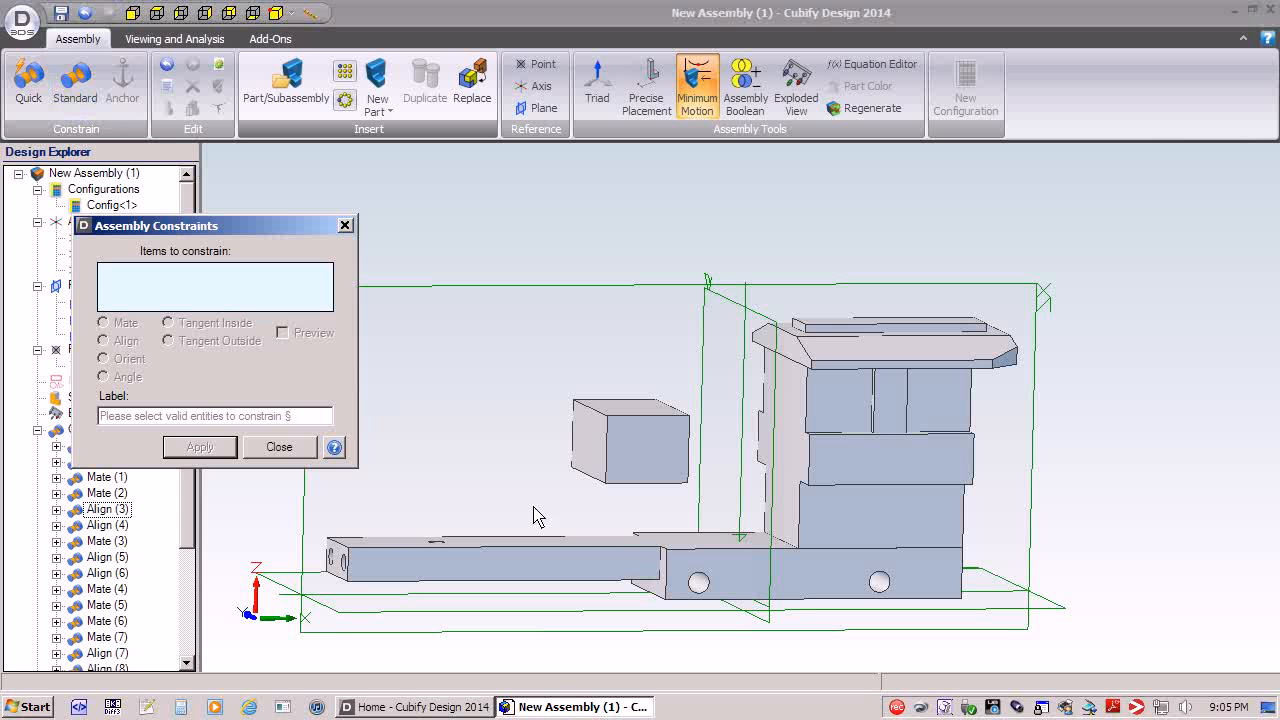
middle_drag(337, 449, 636, 548)
click(684, 545)
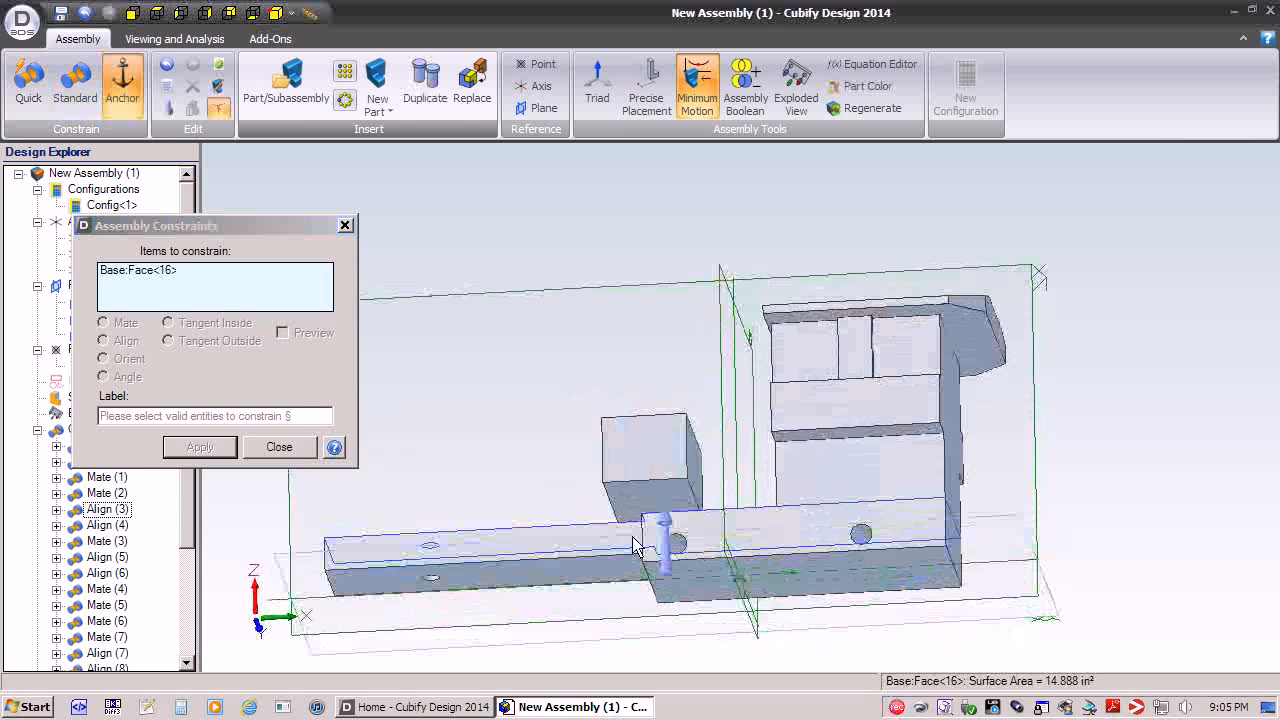
click(637, 506)
middle_drag(543, 578, 543, 598)
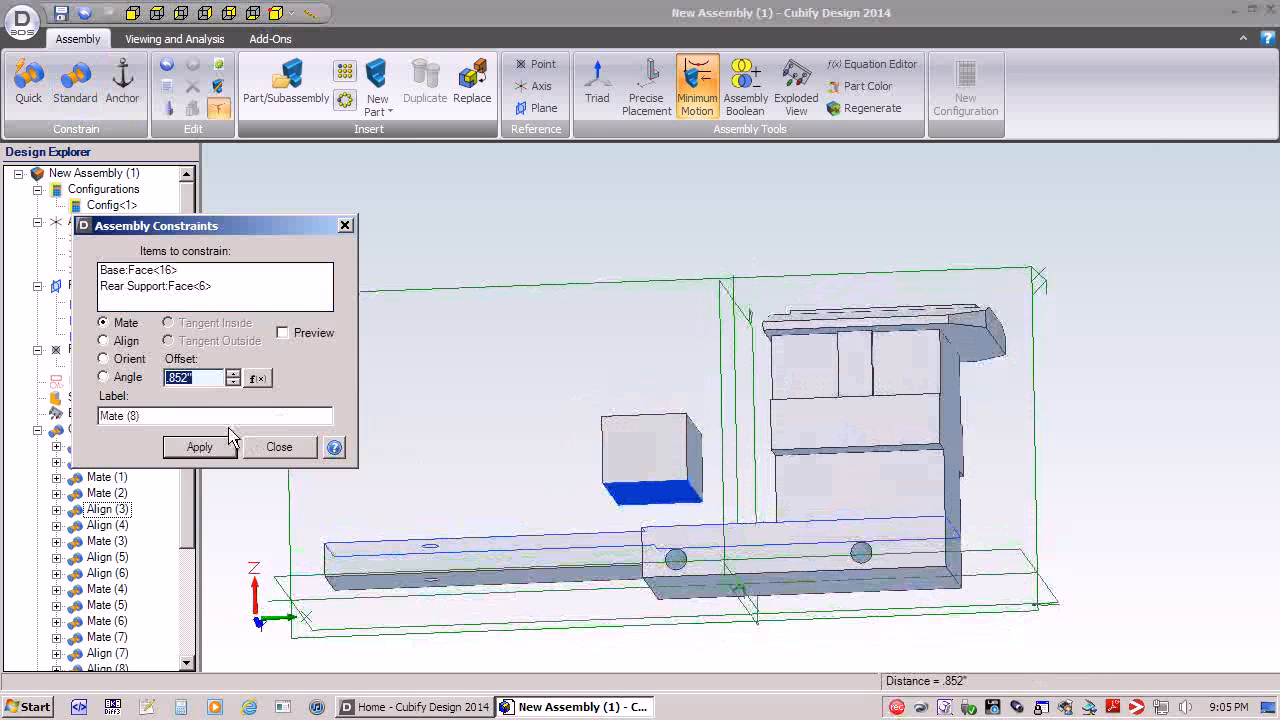
click(201, 449)
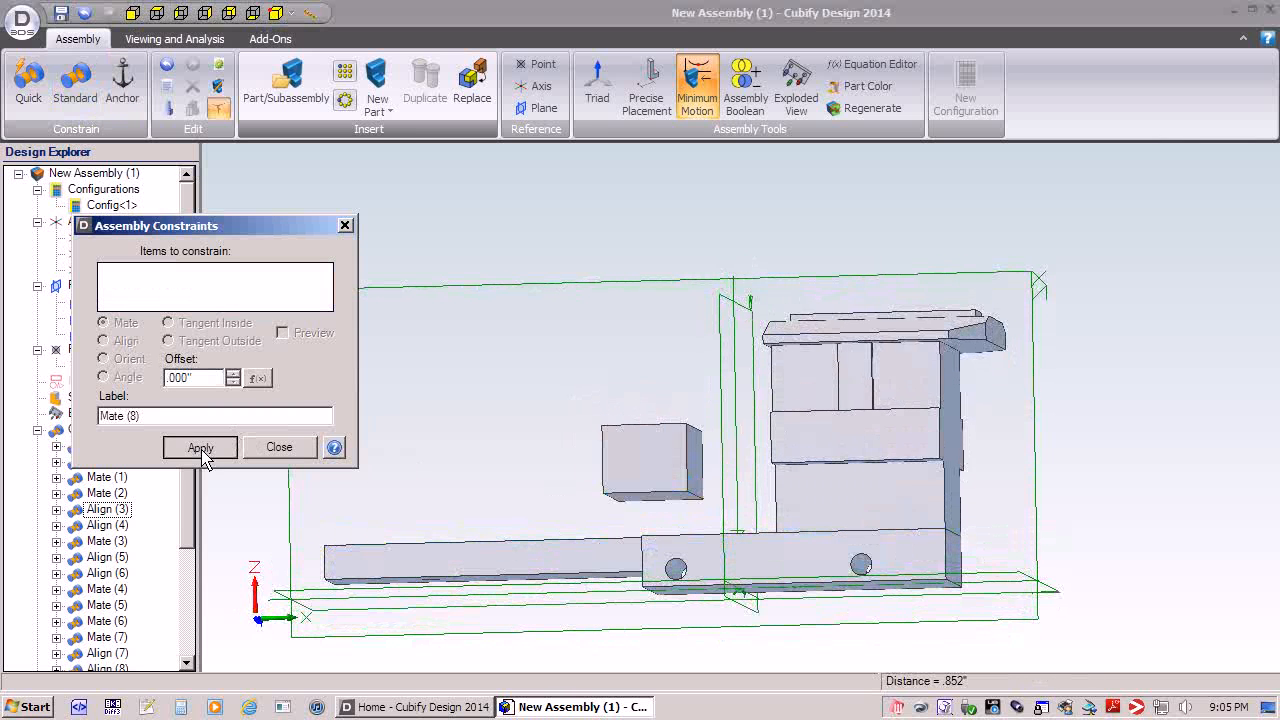
- Mate the Cab's front face with the Rear Support's face on the +X side at an offset of 0
click(665, 556)
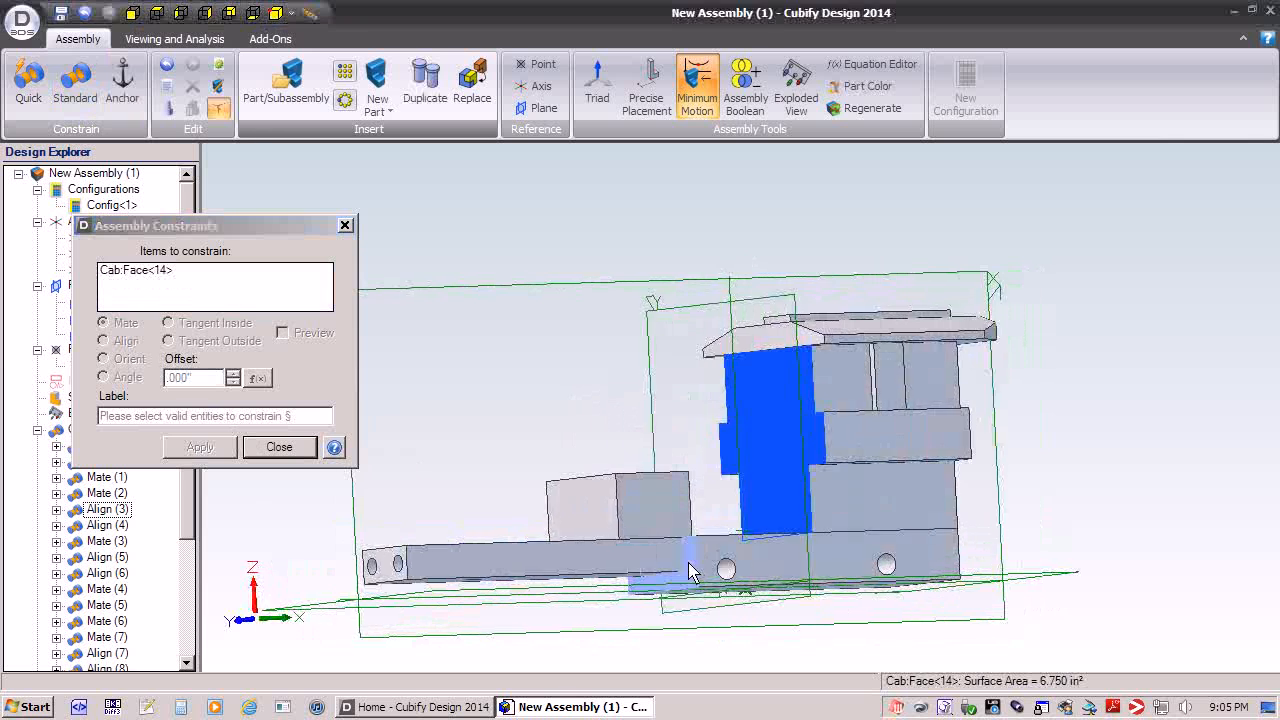
click(700, 503)
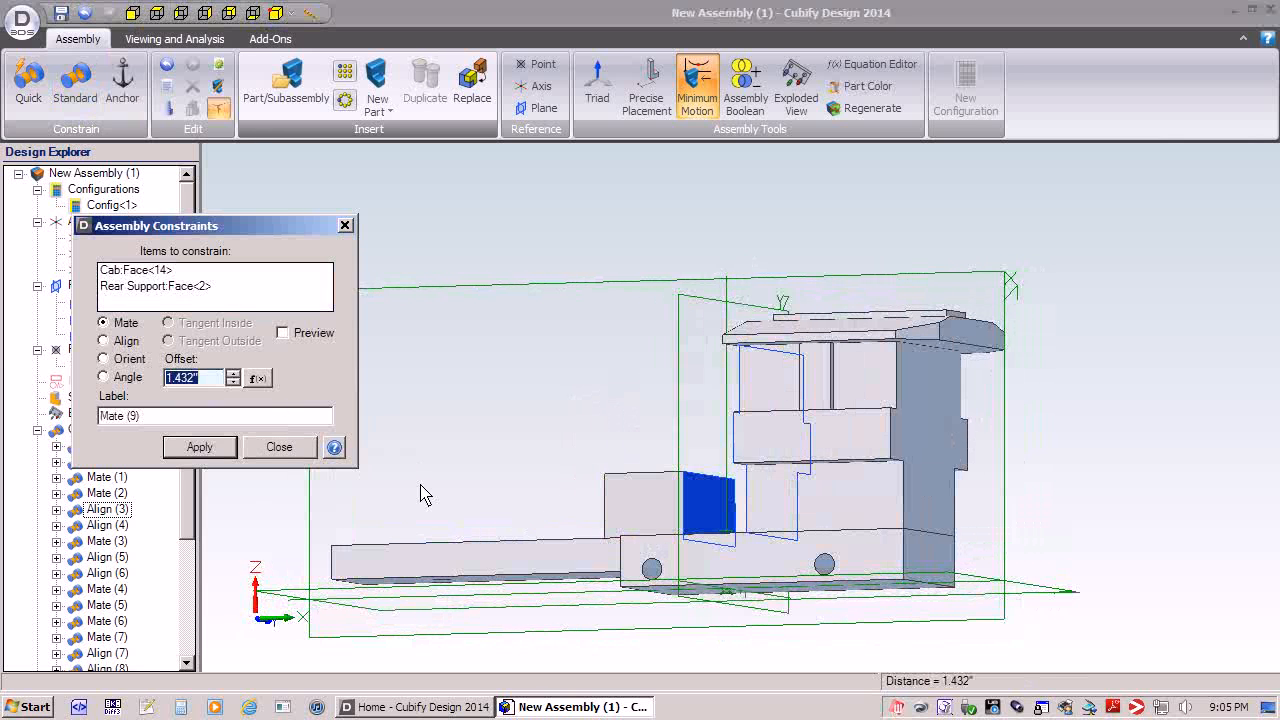
click(210, 449)
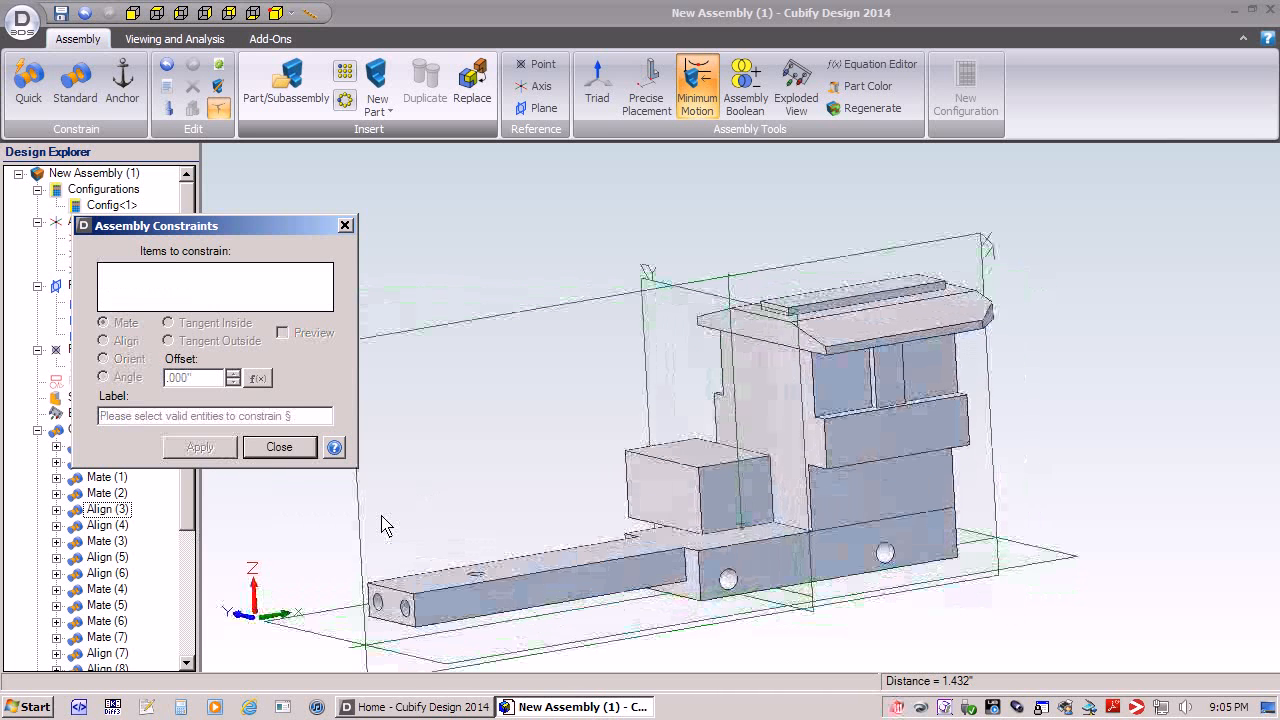
- Align the Rear Support's -Y side face with the Base's wide-section side face at an offset of 0 and finish constraining
click(724, 494)
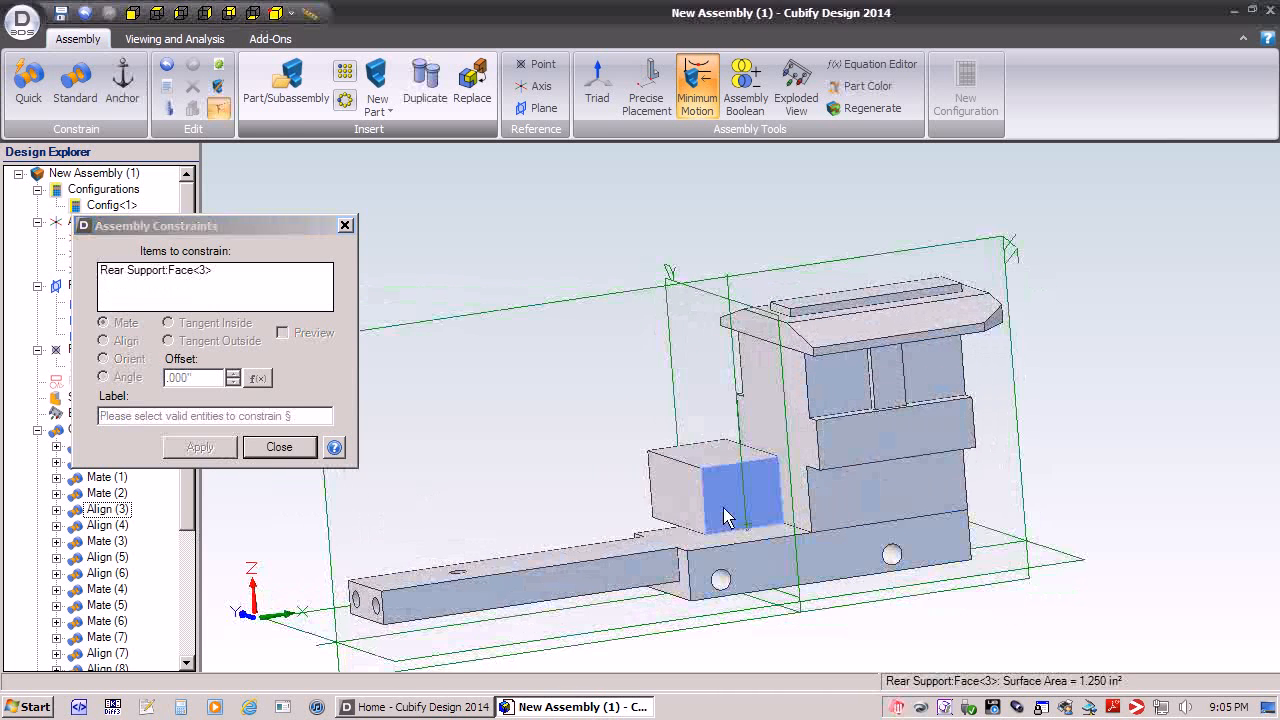
click(810, 550)
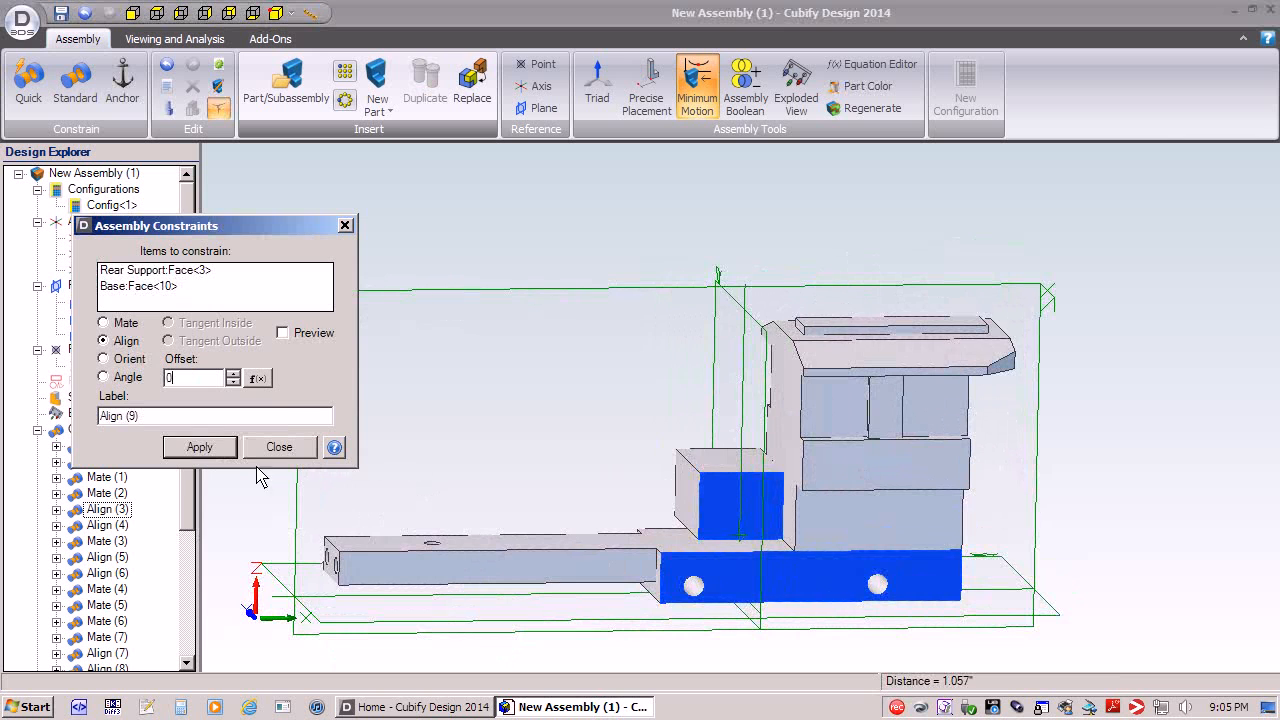
click(200, 447)
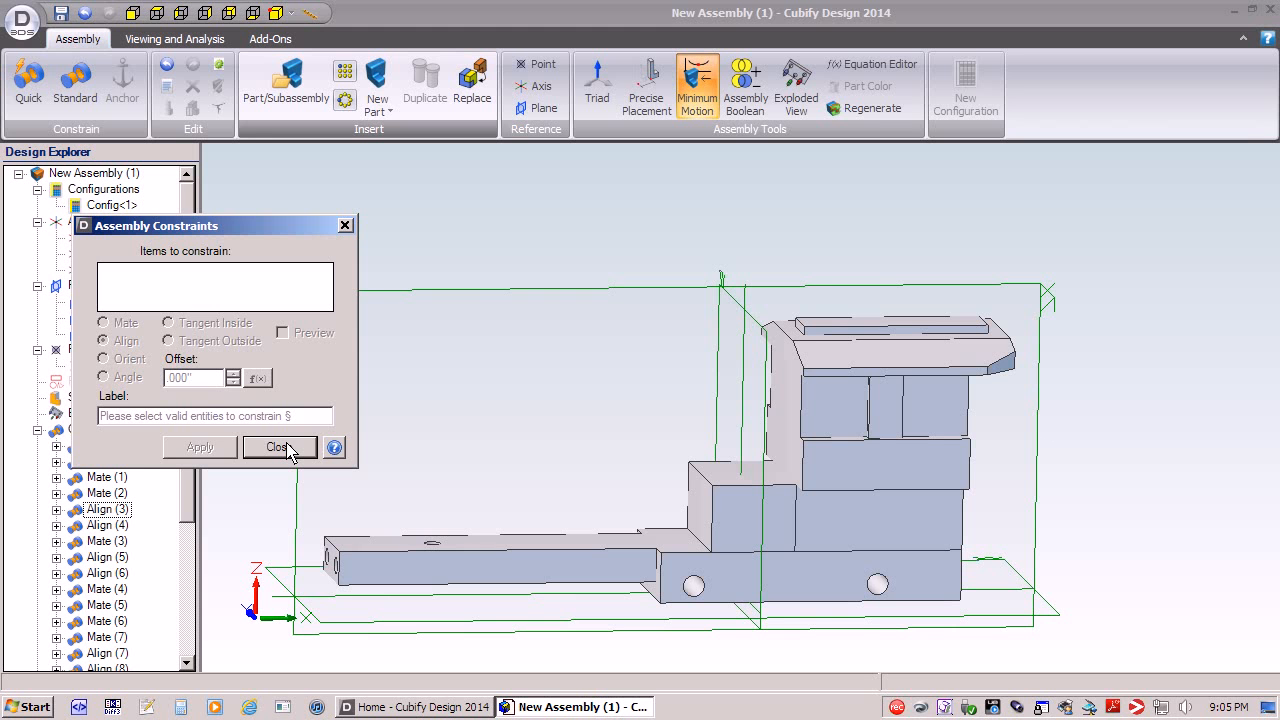
click(280, 447)
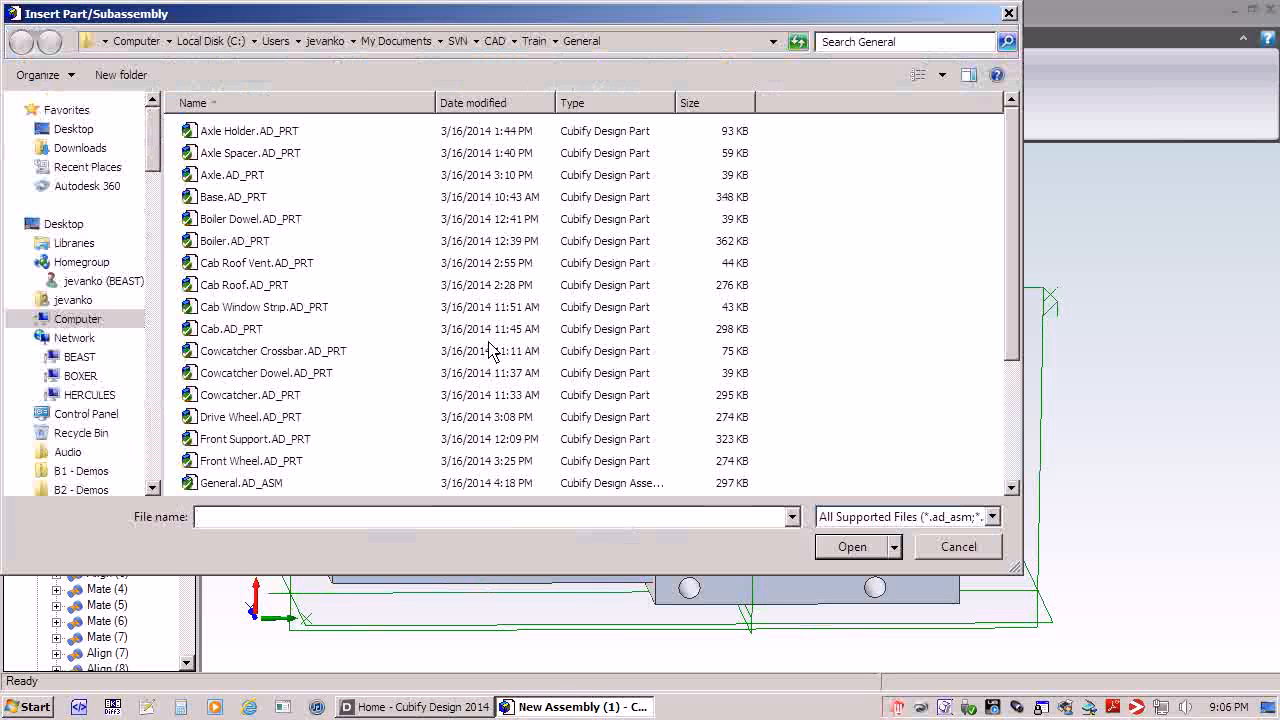
- Insert one copy of Boiler Dowel.AD_PRT above the narrow section of the Base
click(230, 222)
click(858, 550)
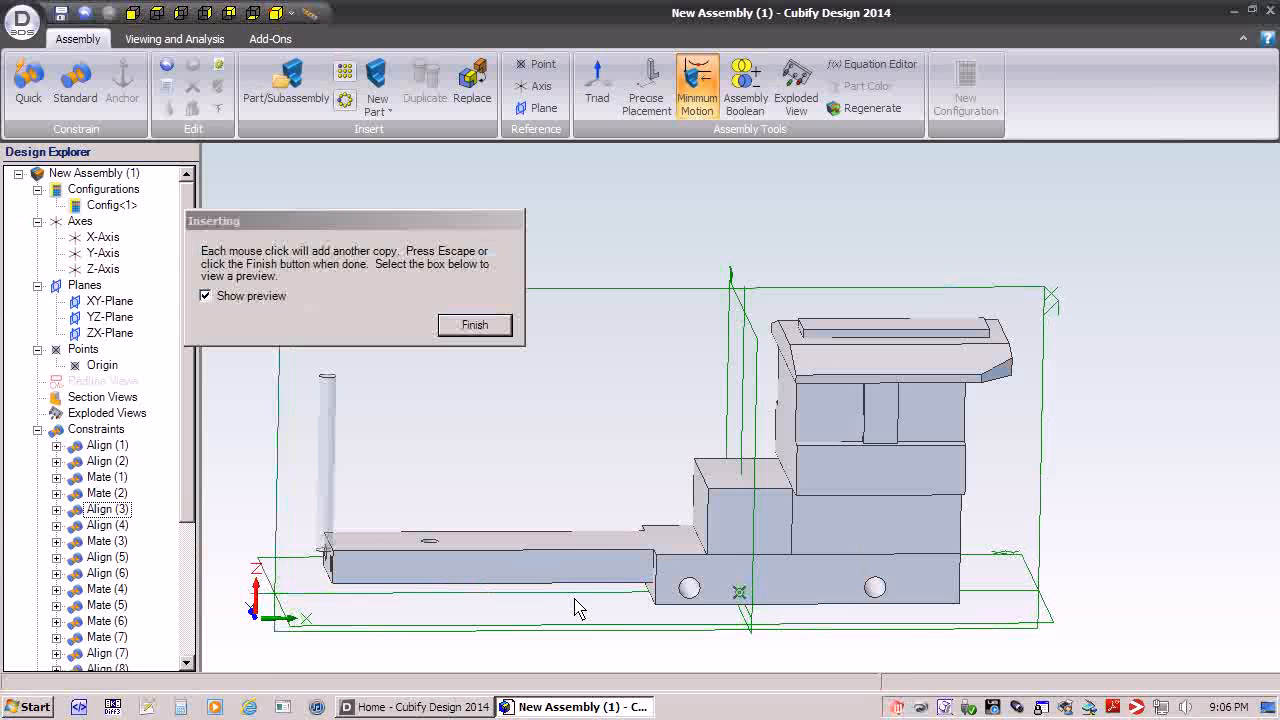
click(690, 528)
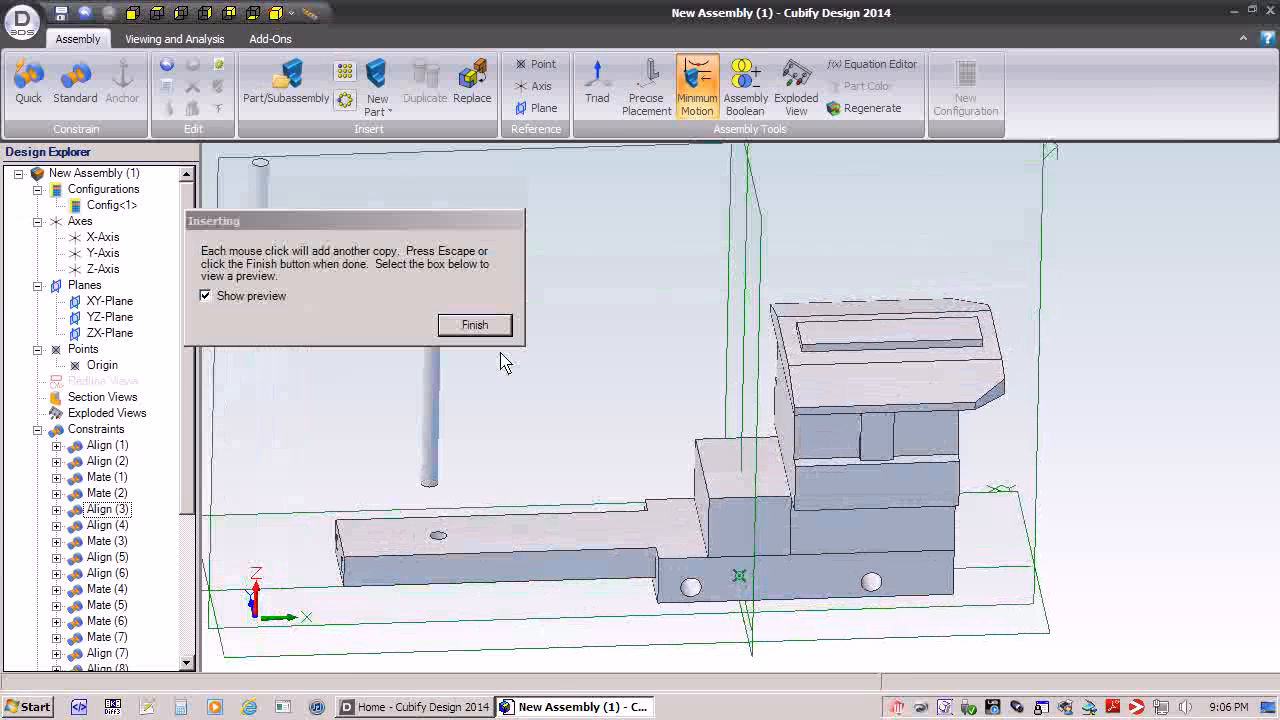
click(489, 323)
- Align the Boiler Dowel's cylindrical face with the vertical hole in the Base's narrow section at an offset of 0 and finish constraining
middle_drag(596, 517, 447, 475)
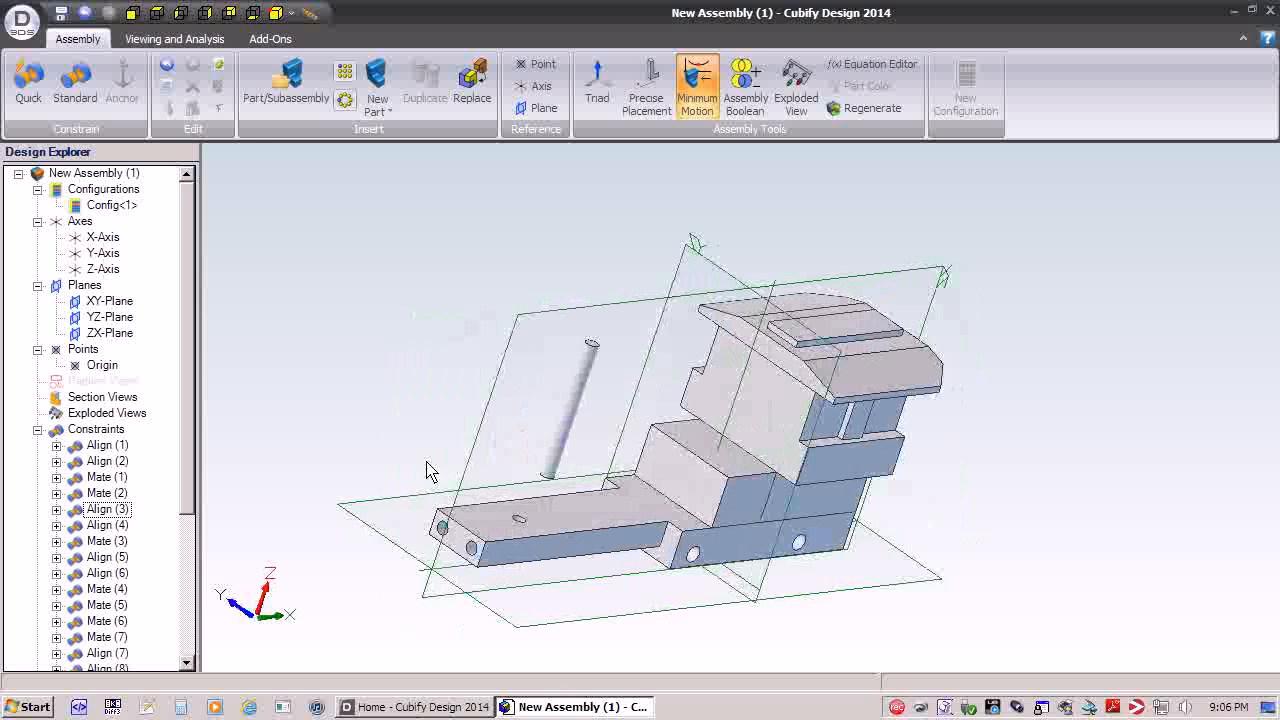
click(76, 88)
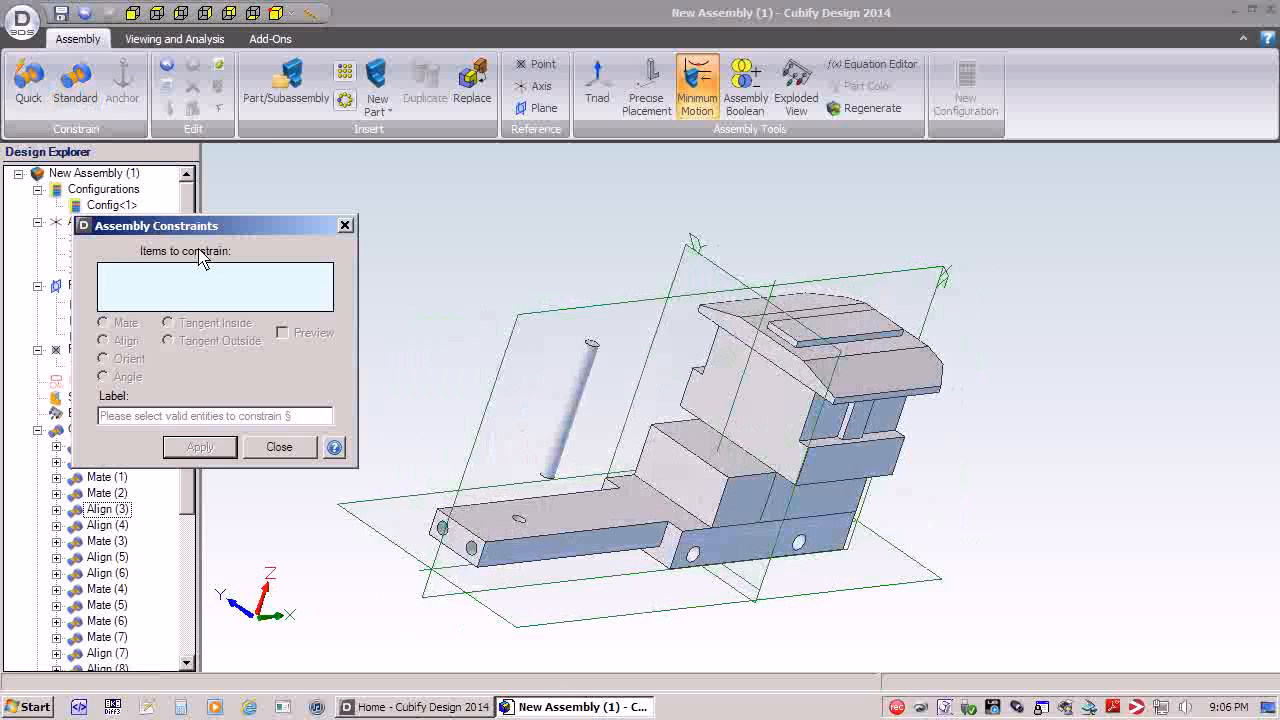
drag(214, 229, 181, 174)
middle_drag(586, 563, 603, 580)
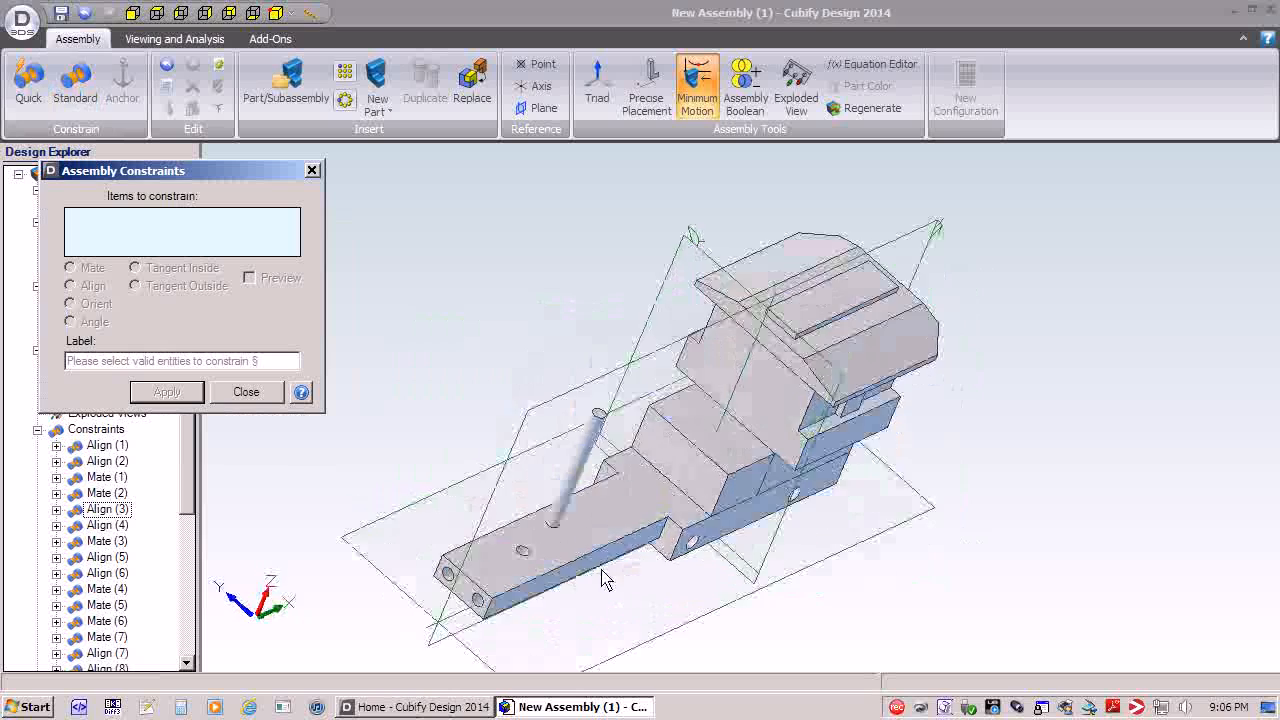
click(620, 503)
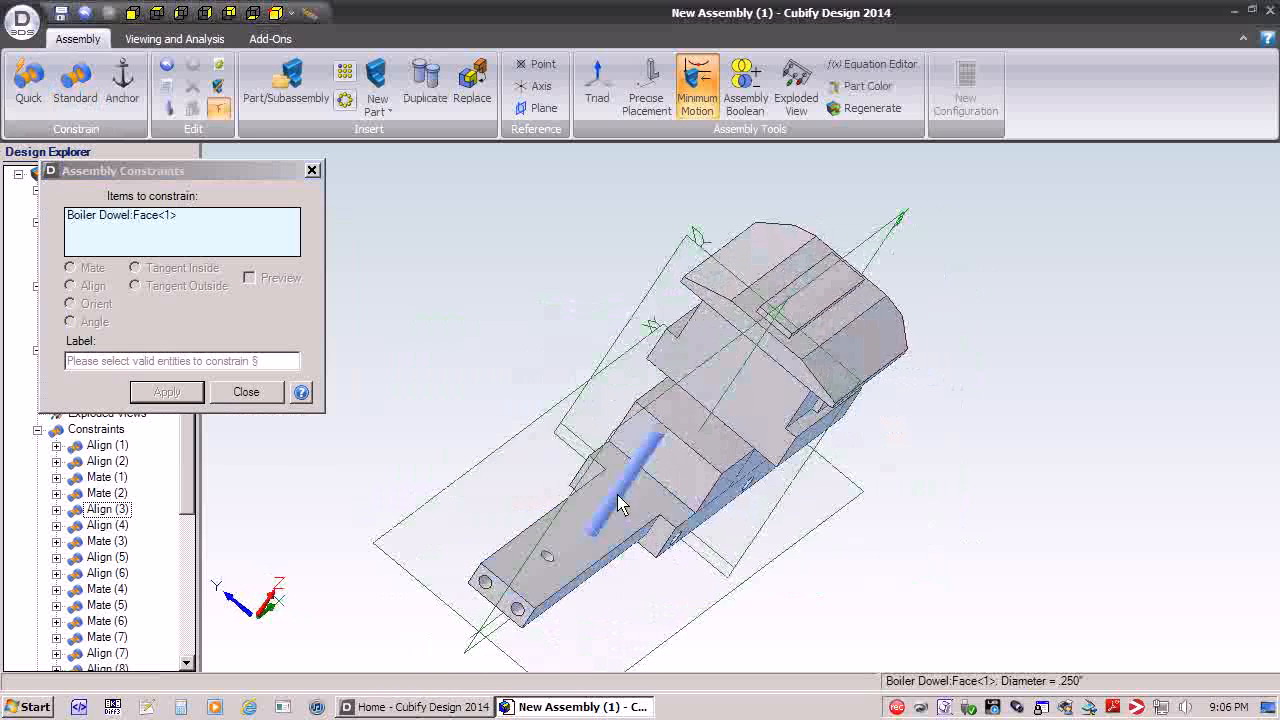
middle_drag(511, 578, 508, 572)
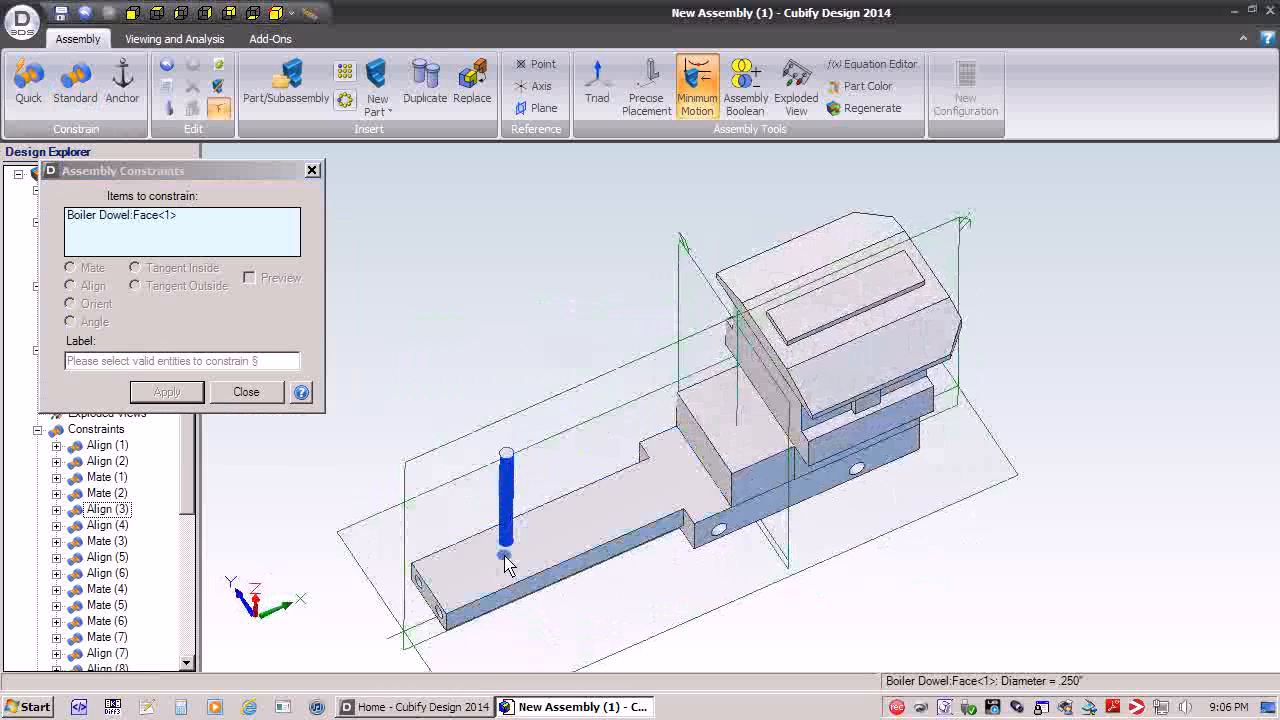
click(505, 565)
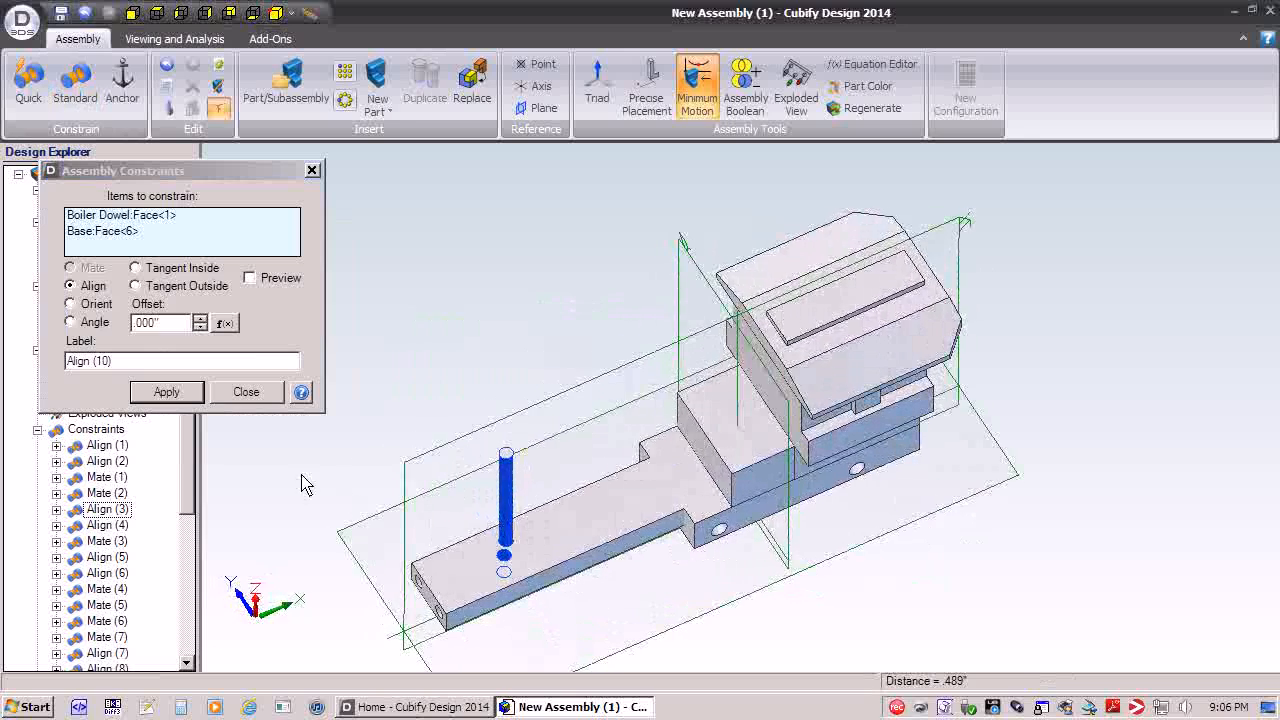
click(168, 393)
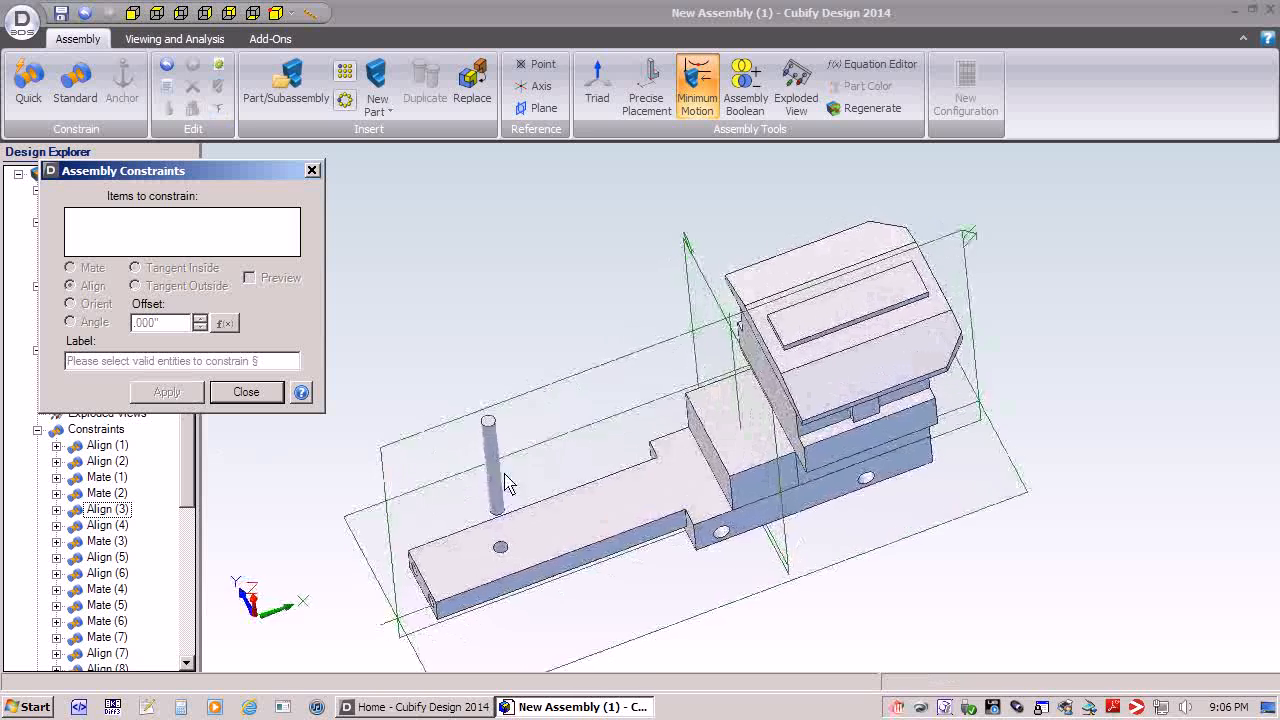
click(246, 392)
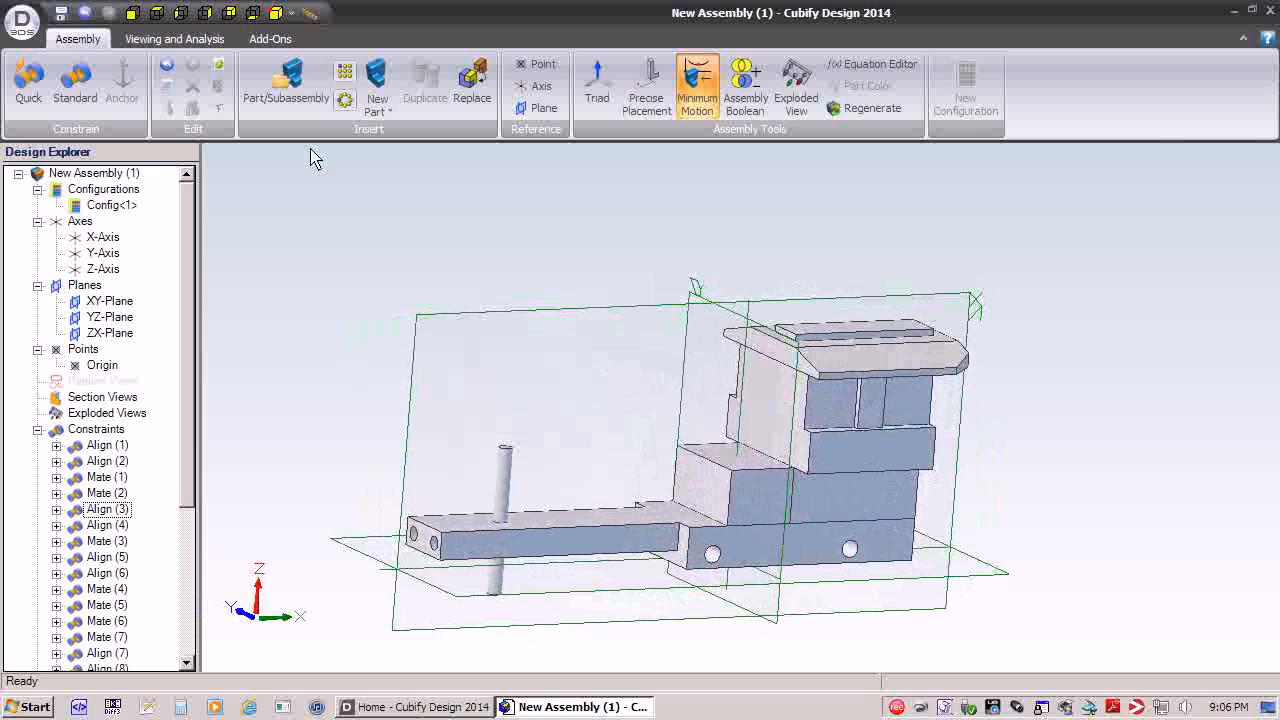
- Insert one copy of Front Support.AD_PRT above the front end of the Base, near the Boiler Dowel
click(291, 96)
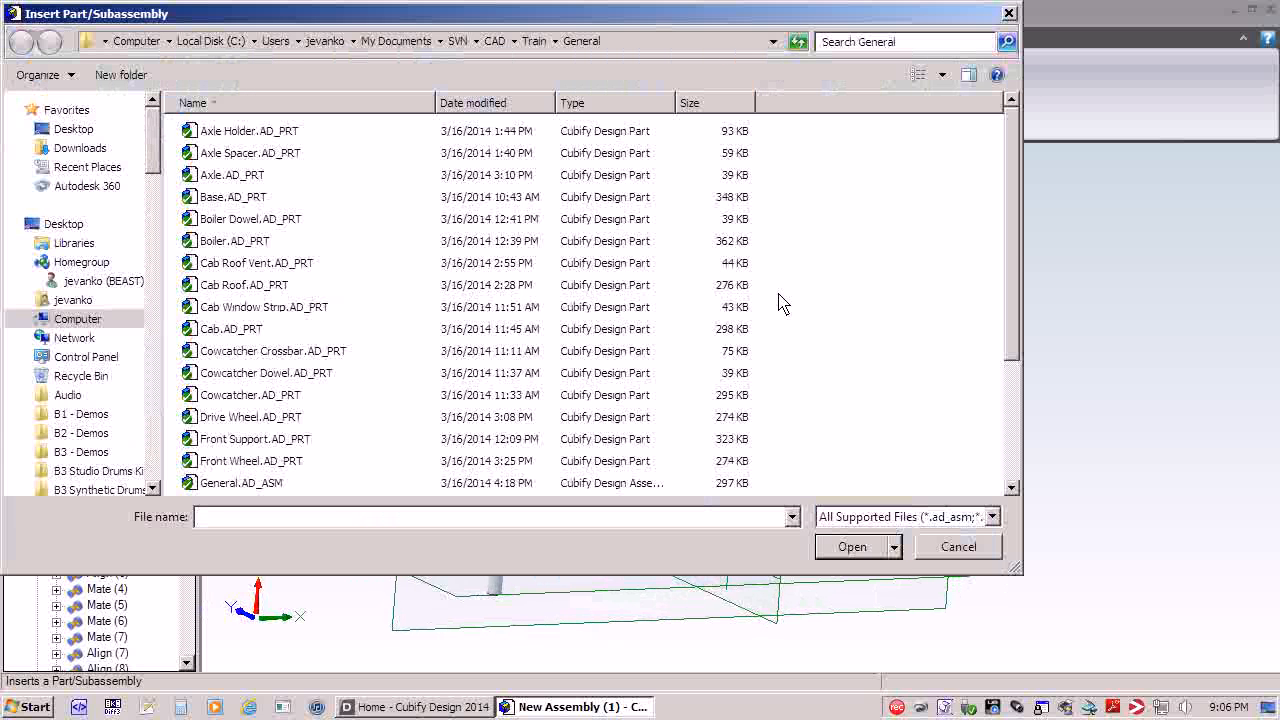
drag(1014, 242, 1028, 376)
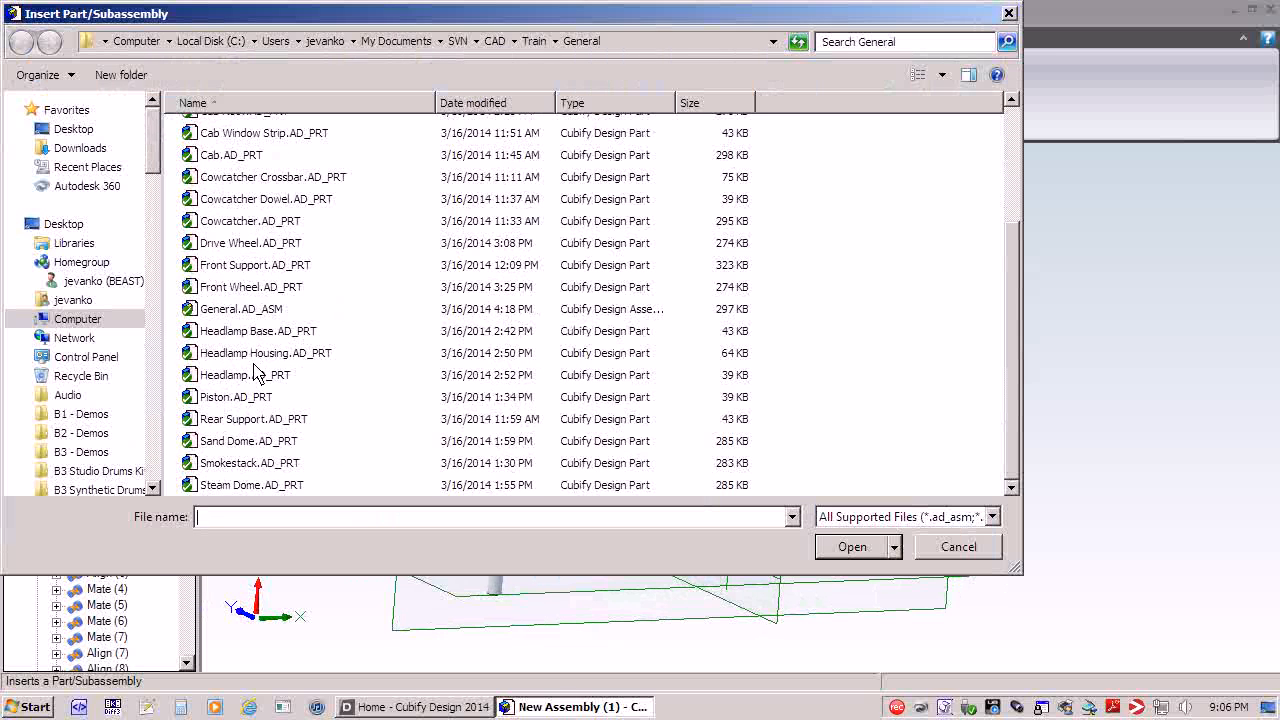
click(236, 268)
click(850, 547)
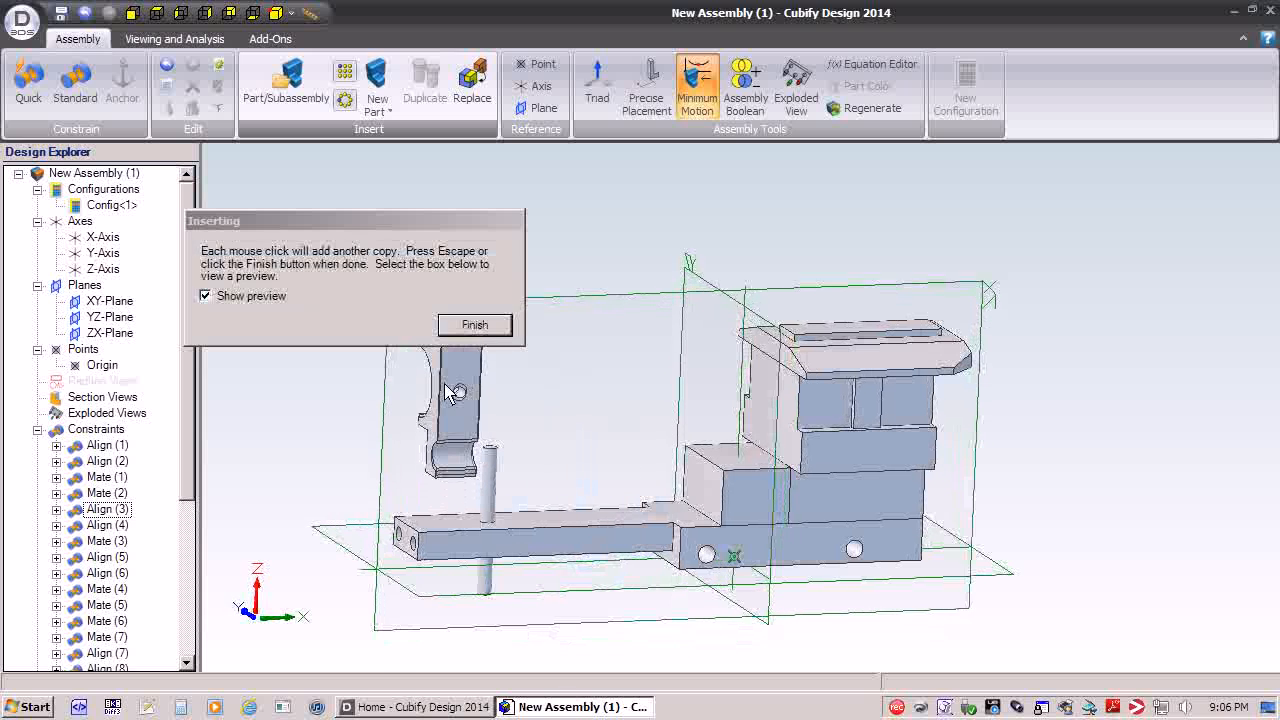
click(474, 324)
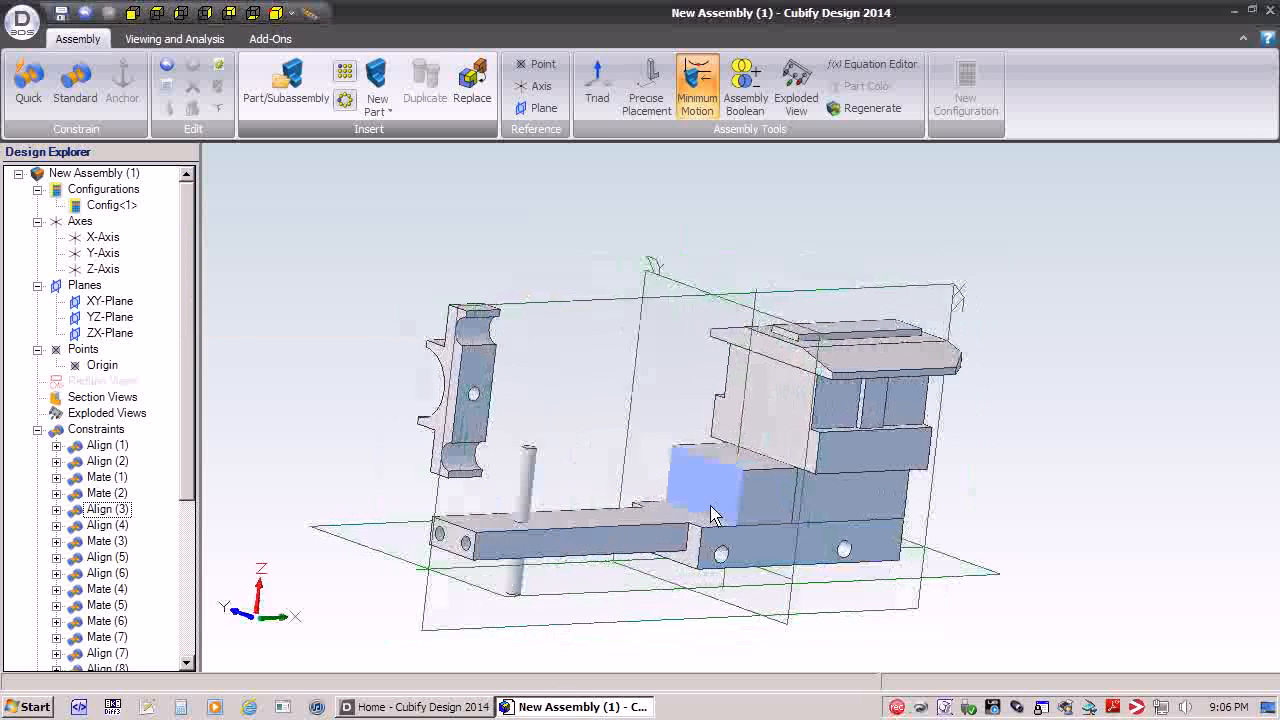
- Rotate the Front Support about the X axis with the Triad so its large semicircular cutout faces up
click(596, 86)
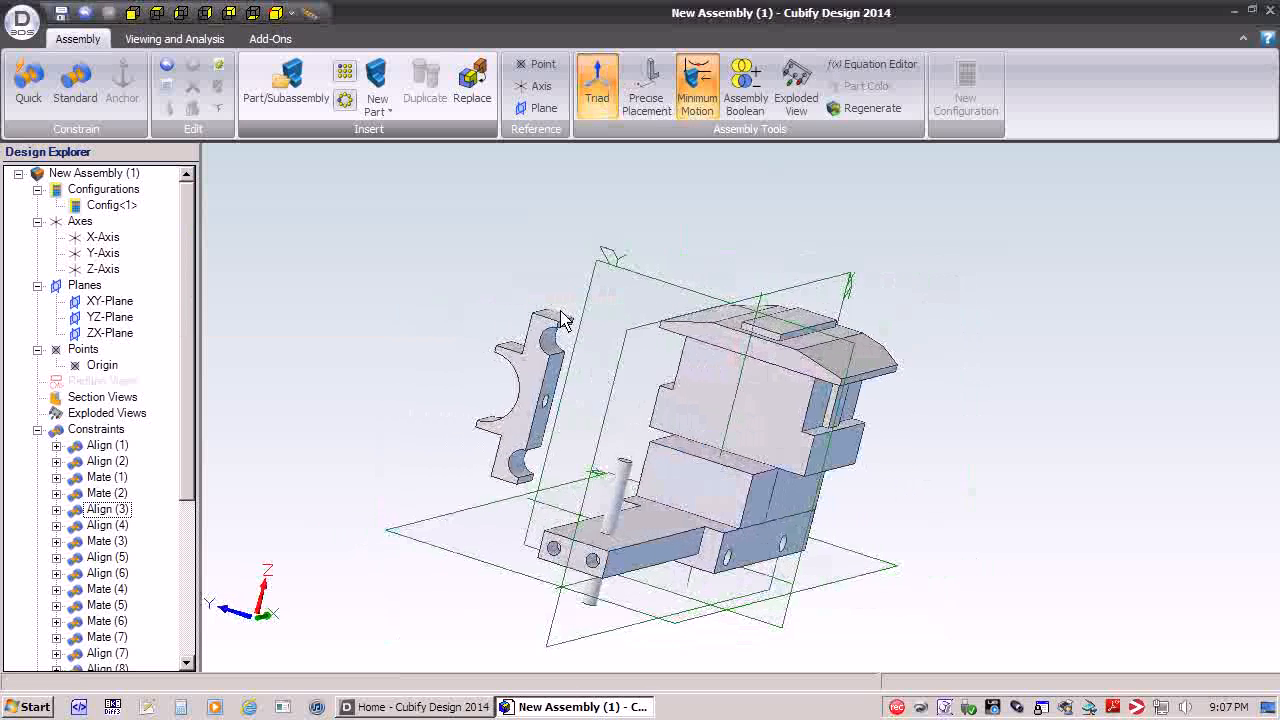
click(553, 322)
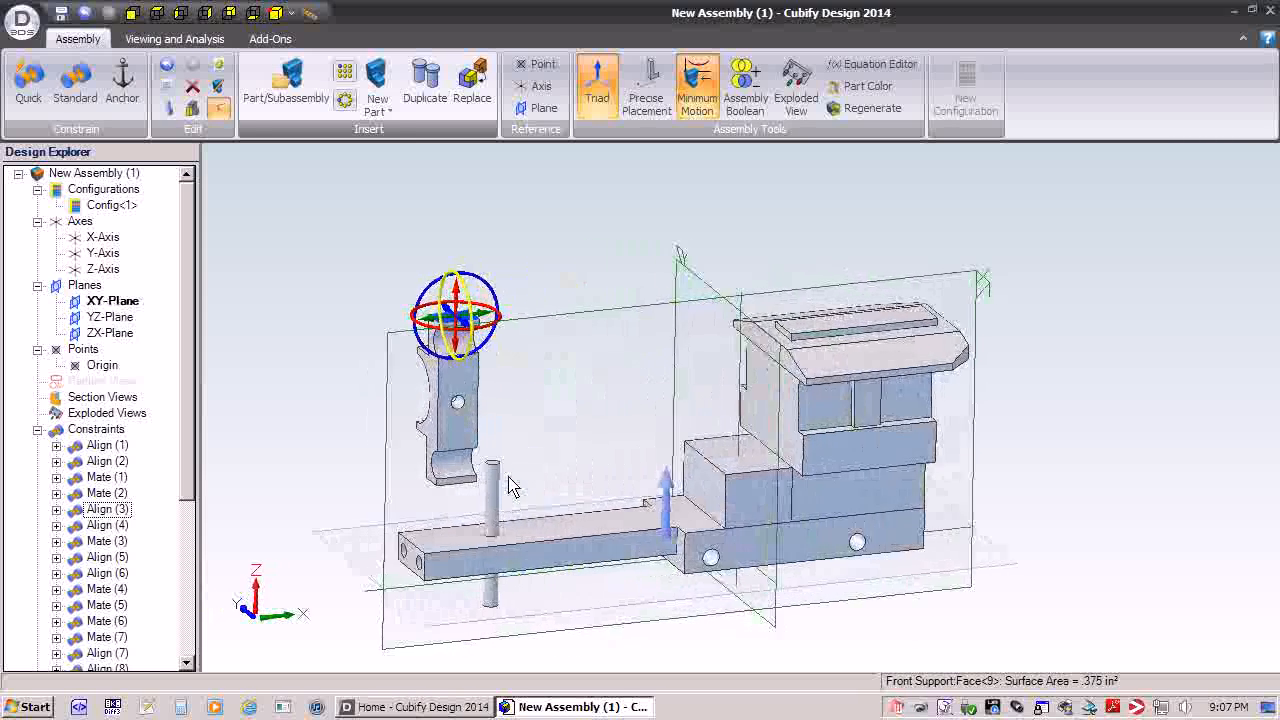
drag(470, 432, 475, 300)
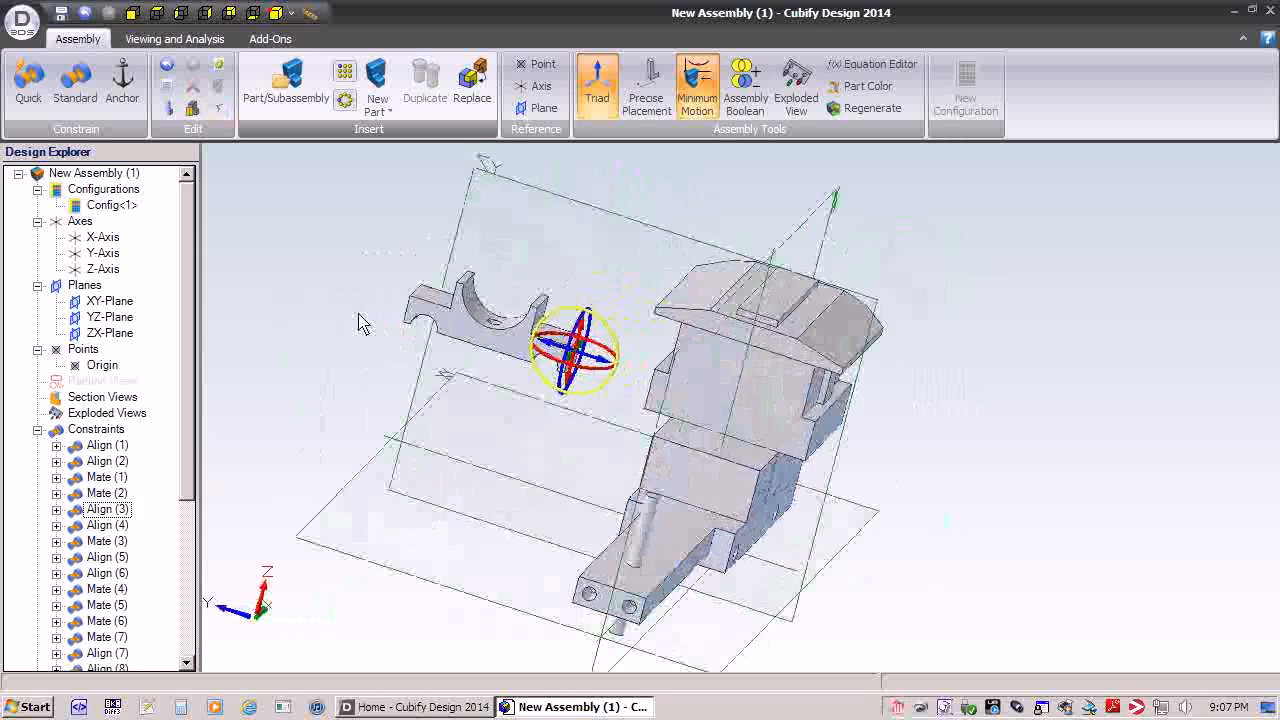
click(597, 90)
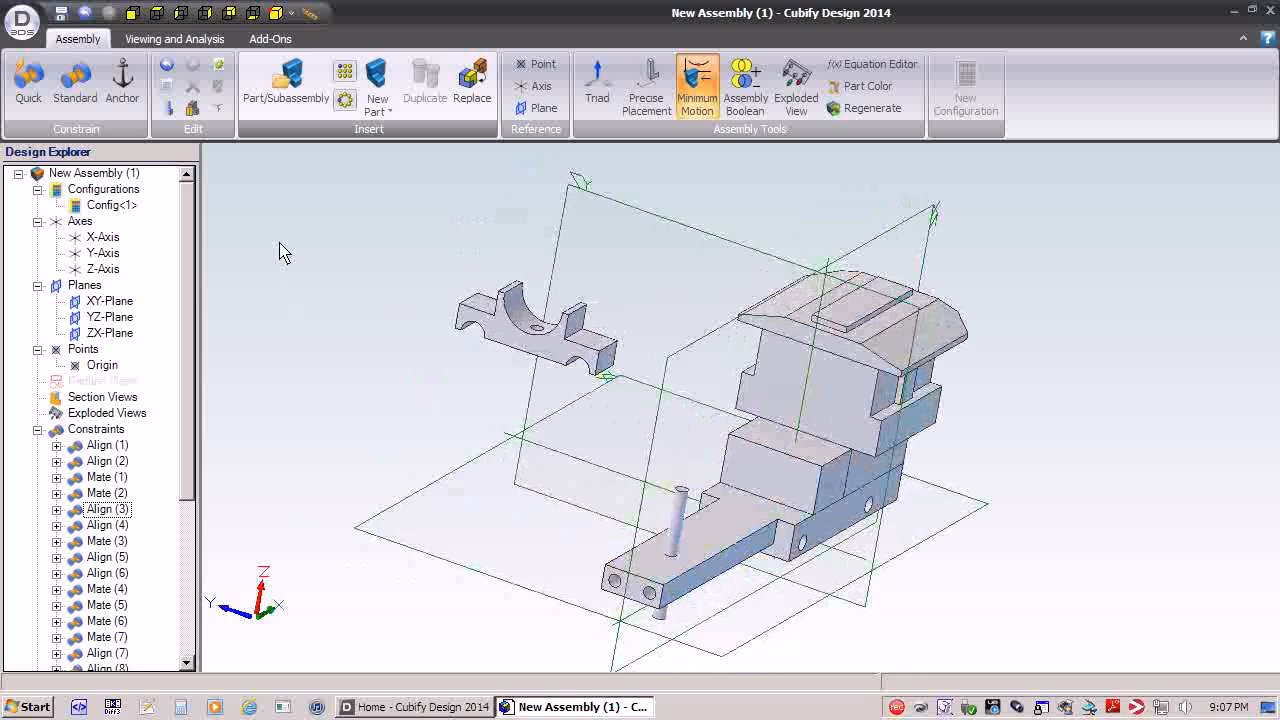
- Align the Boiler Dowel's cylindrical face with the hole through the Front Support
click(76, 80)
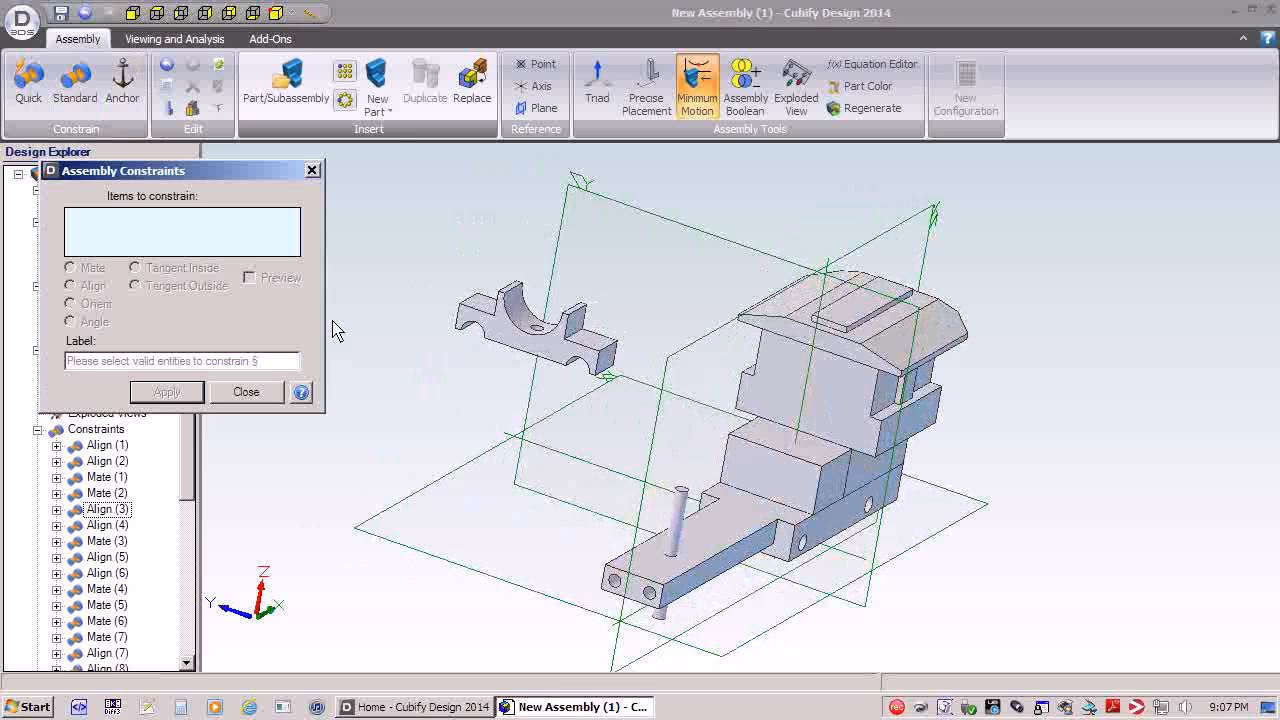
click(674, 524)
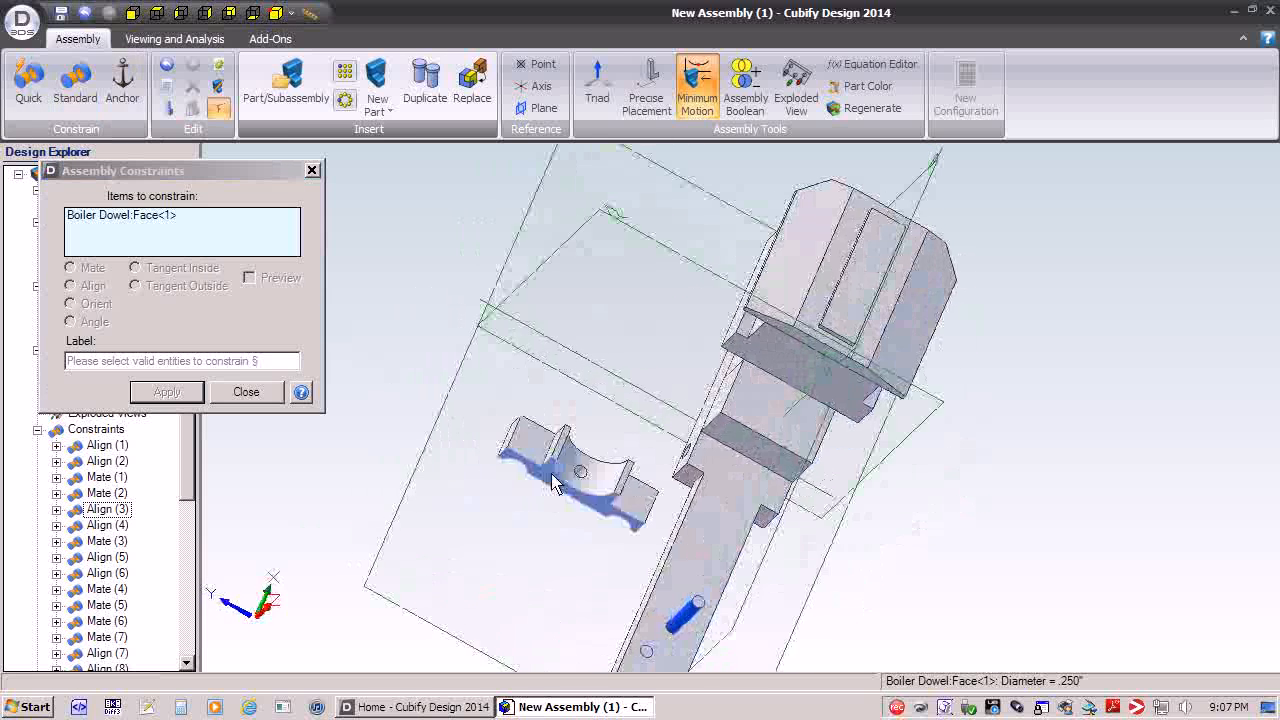
click(583, 481)
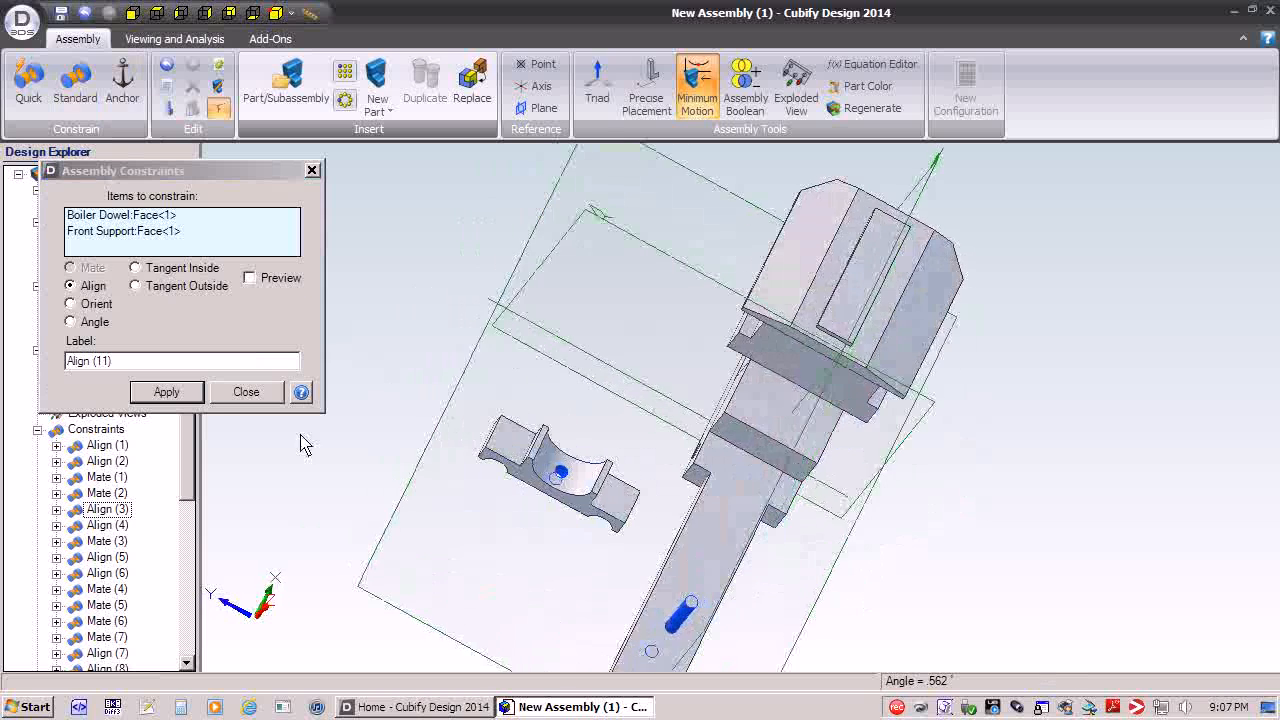
click(167, 392)
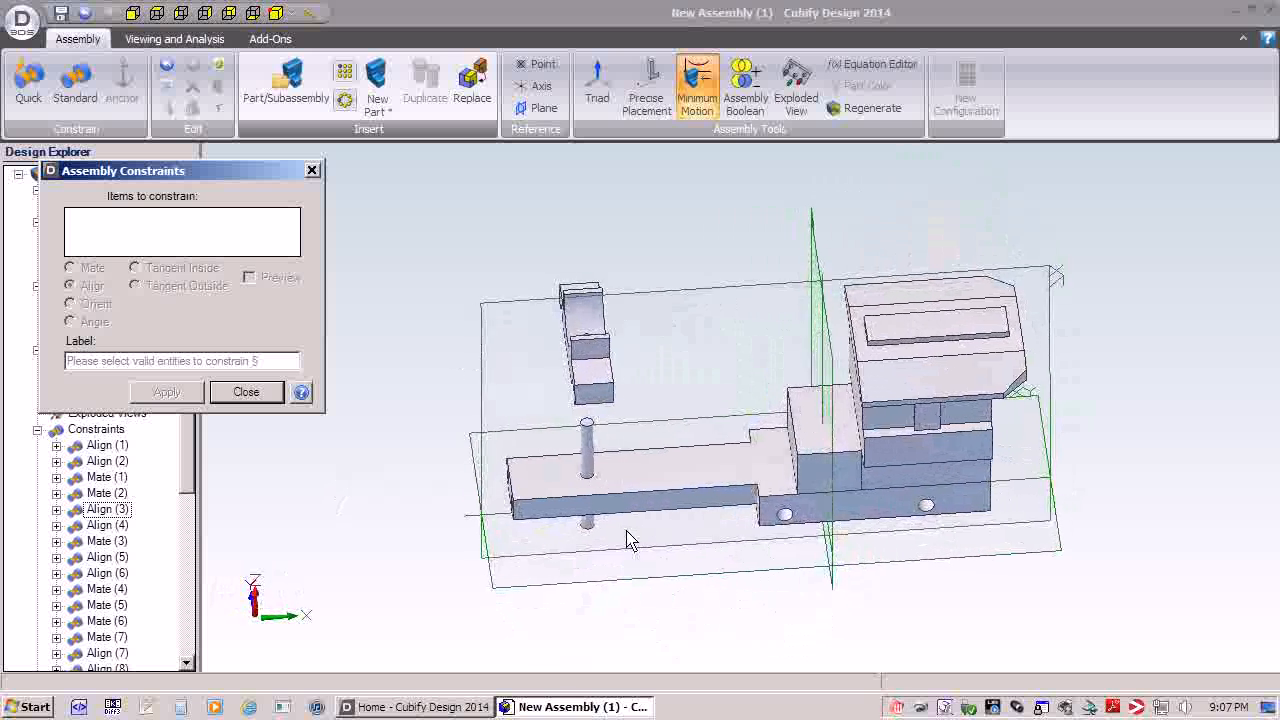
- Orient the Front Support's -Y end face to the side face of the Base's narrow section with an Orient constraint
click(628, 418)
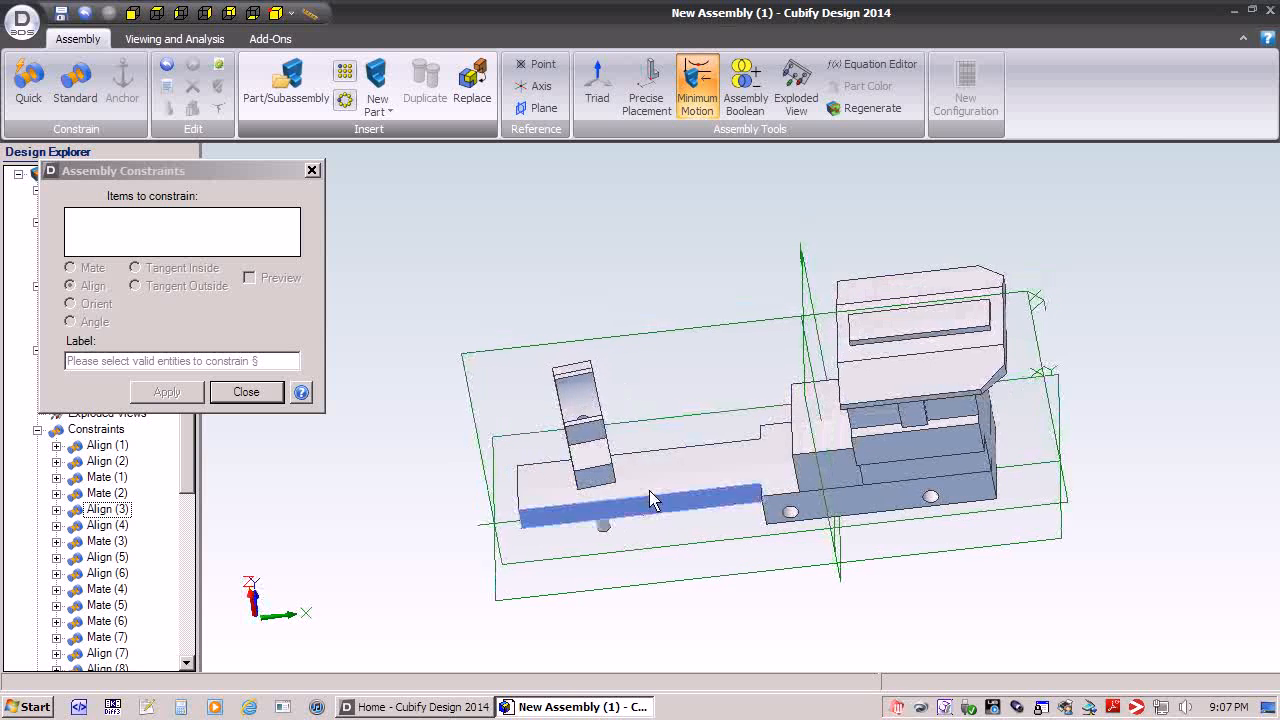
middle_drag(522, 553, 491, 514)
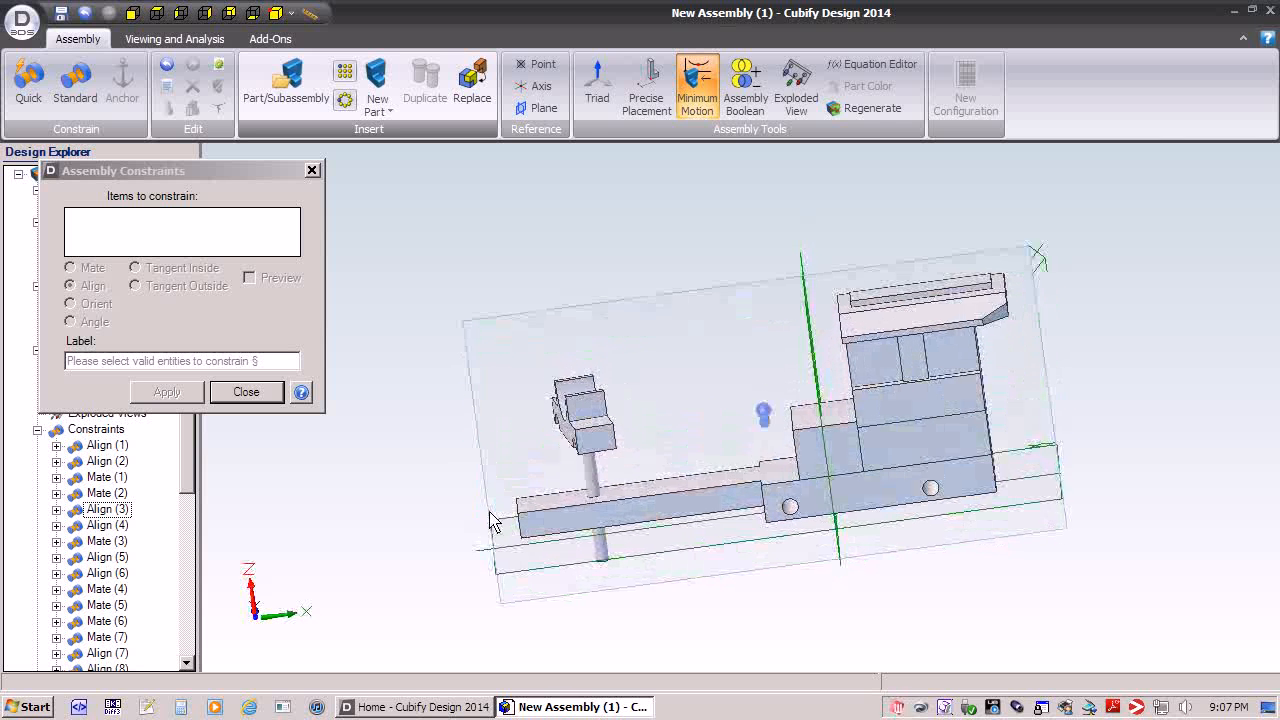
click(604, 520)
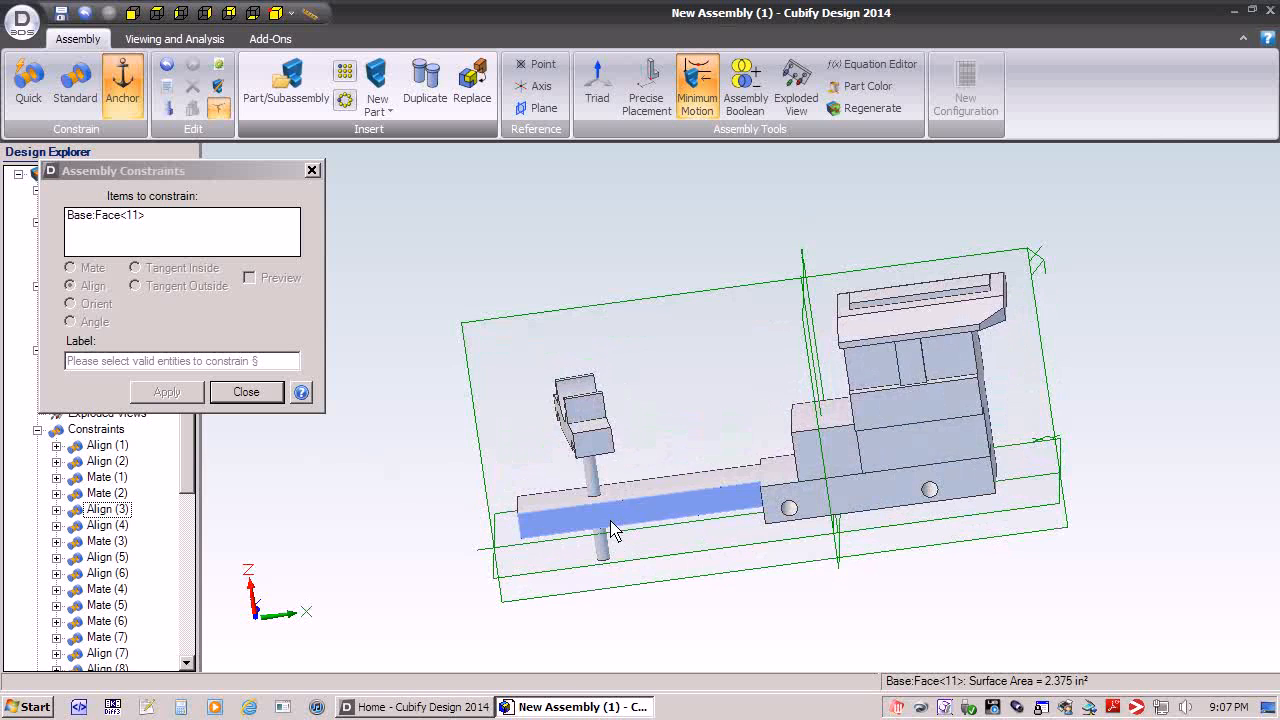
click(594, 453)
click(70, 303)
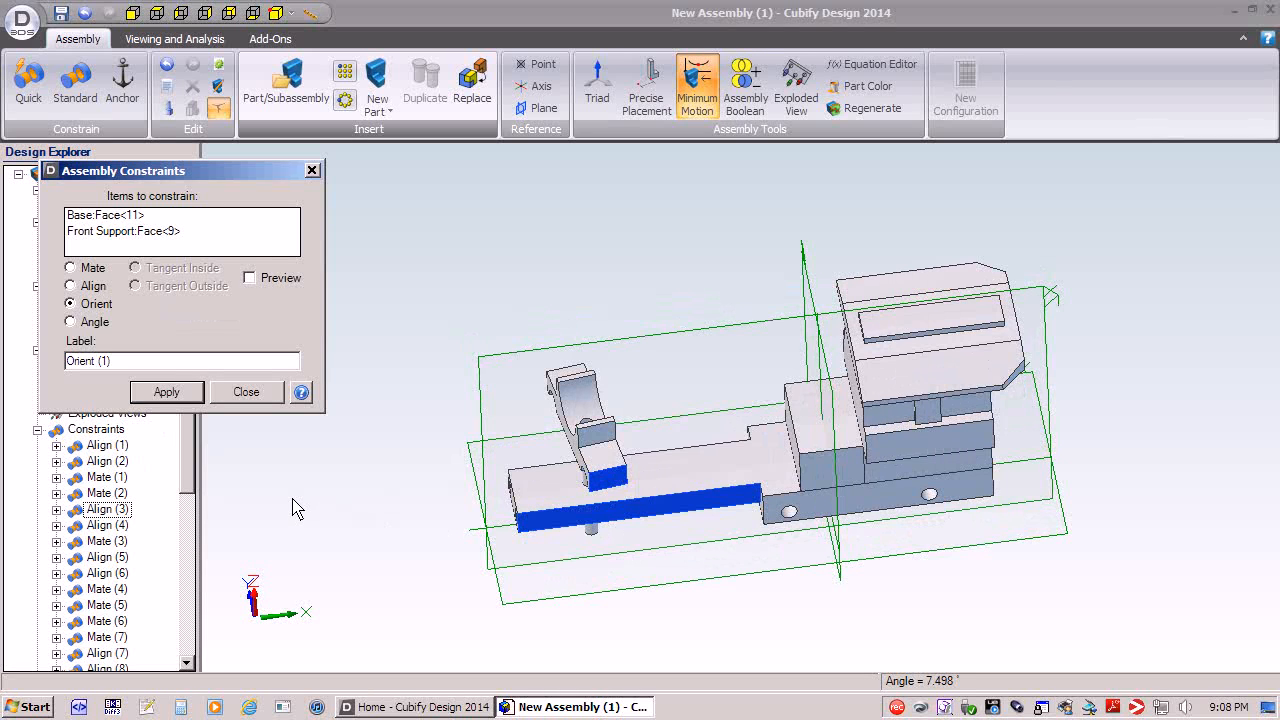
click(166, 392)
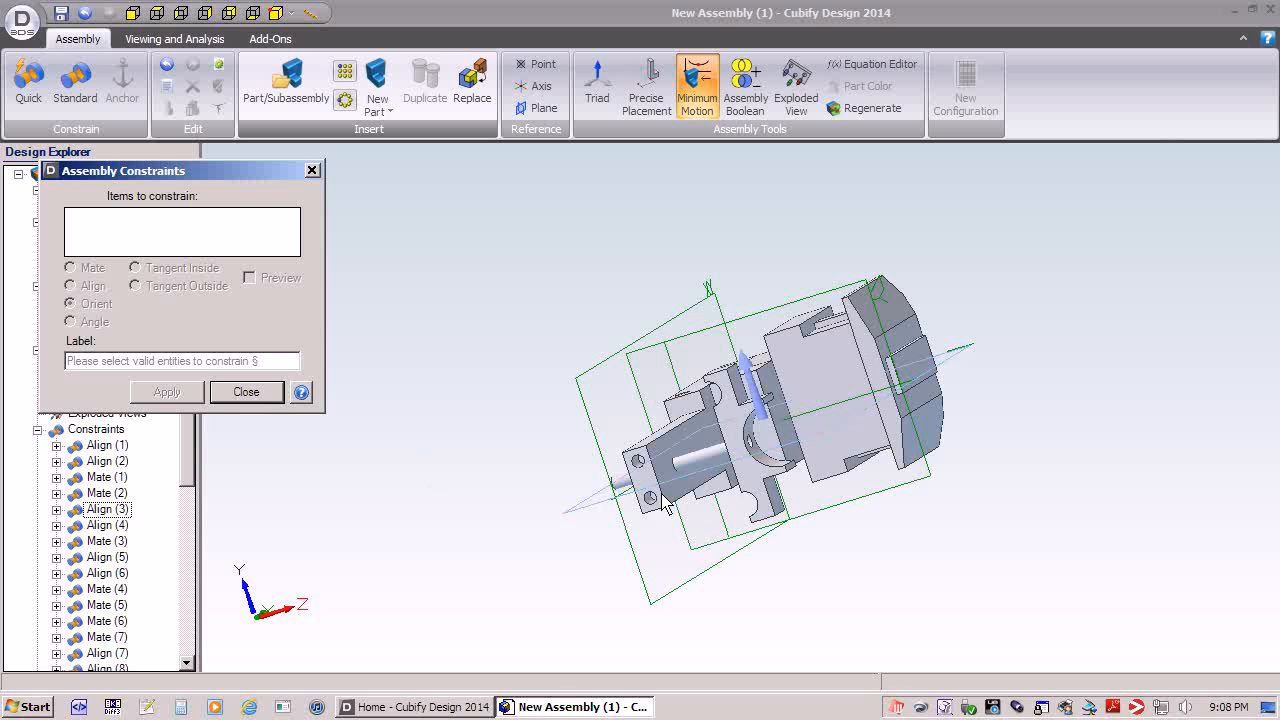
- Mate the Base's top face with the Front Support's bottom face at an offset of 0 and finish constraining
click(667, 495)
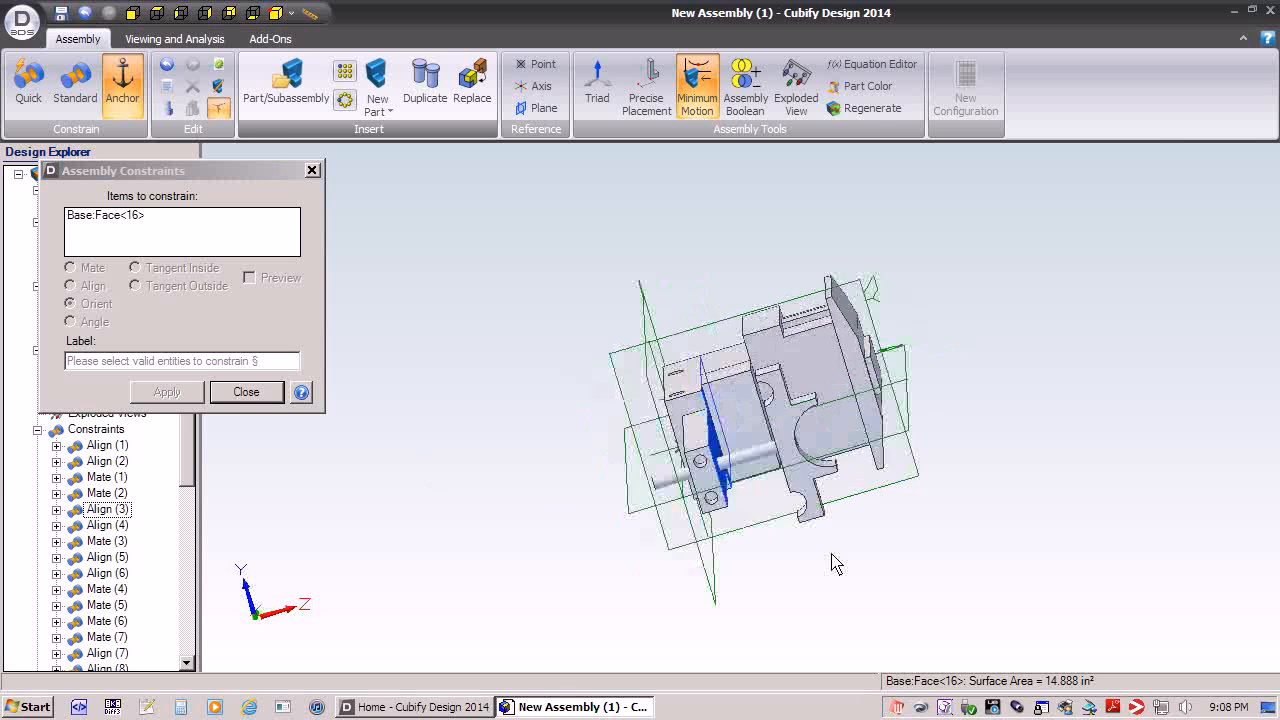
click(872, 445)
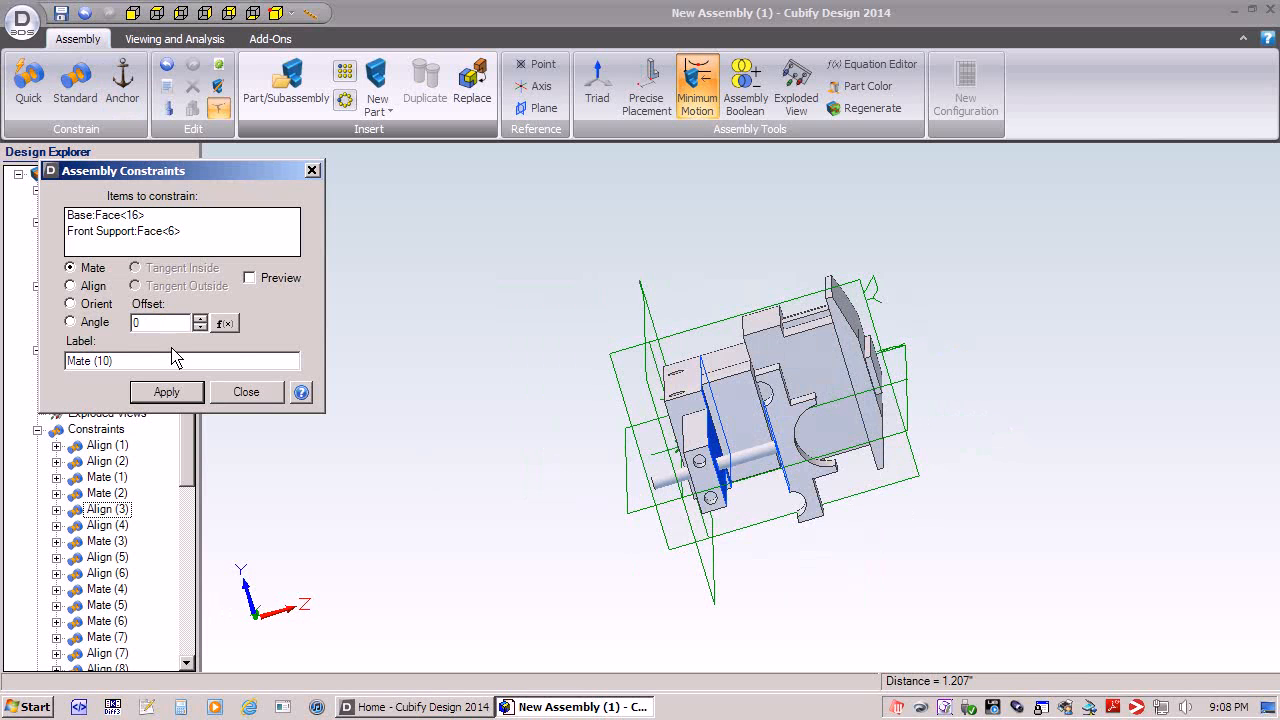
click(165, 392)
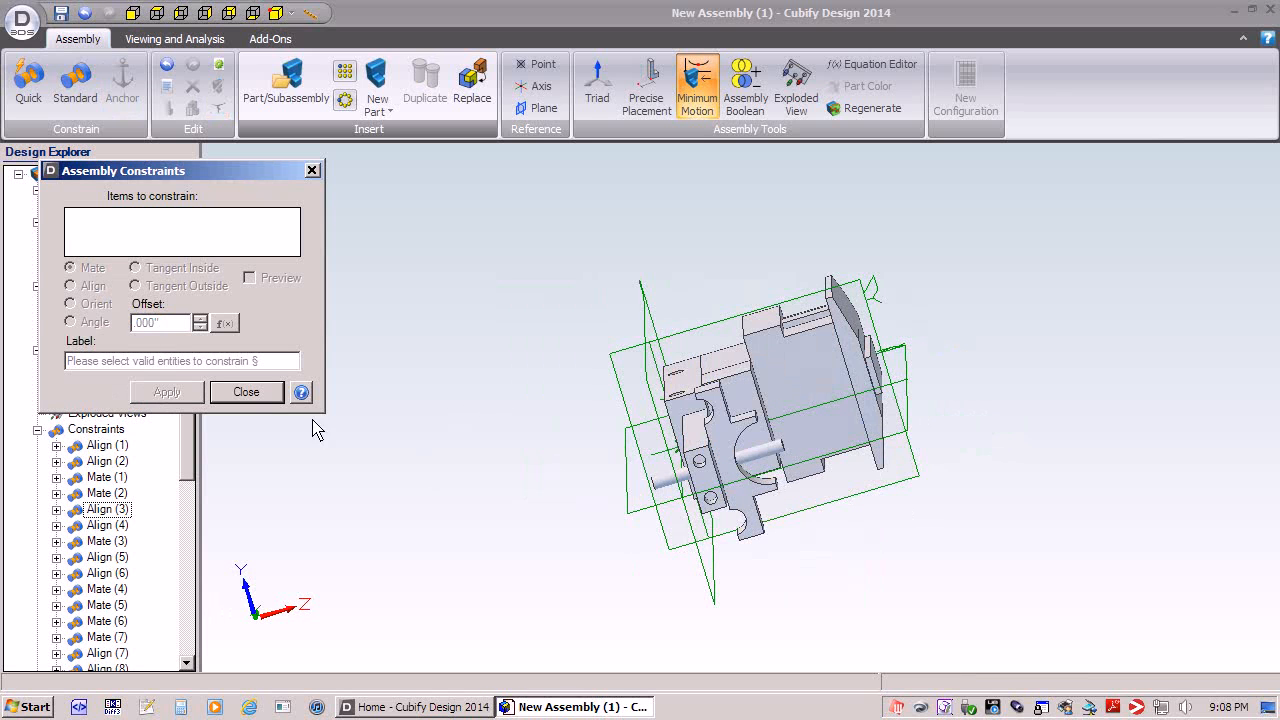
click(258, 397)
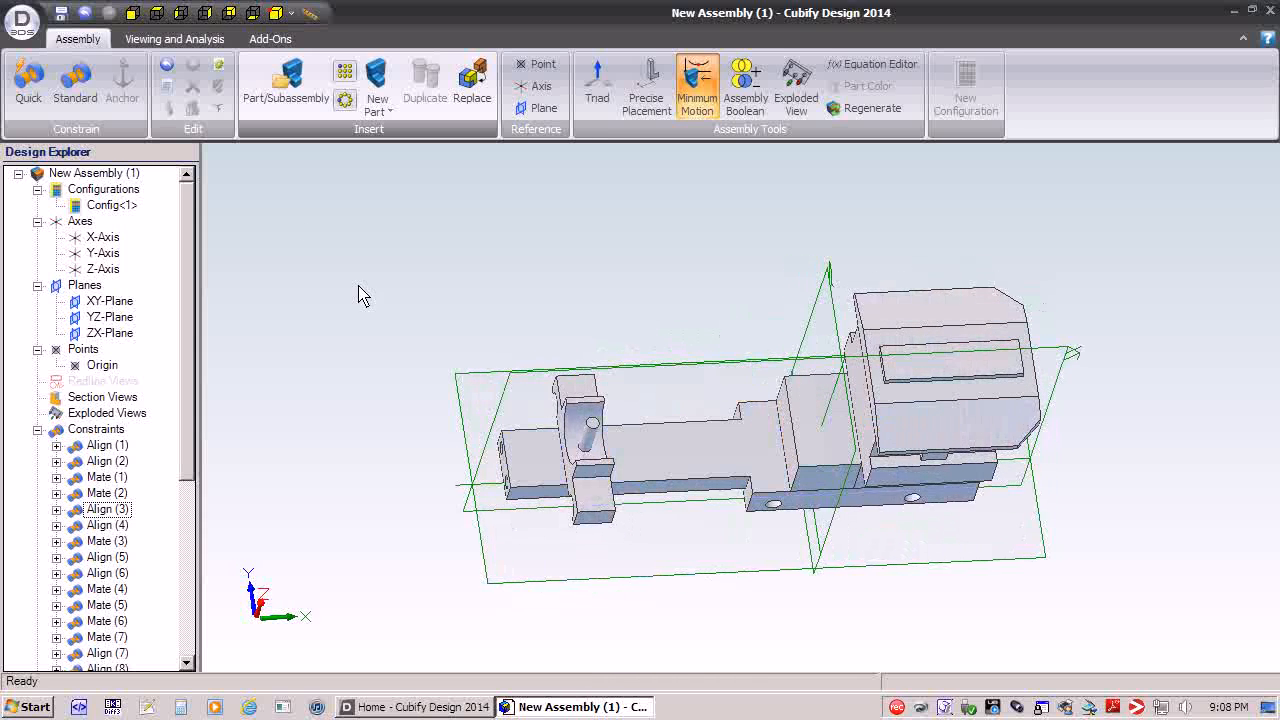
- Insert one copy of Boiler.AD_PRT above the Base, in front of the Cab
click(288, 85)
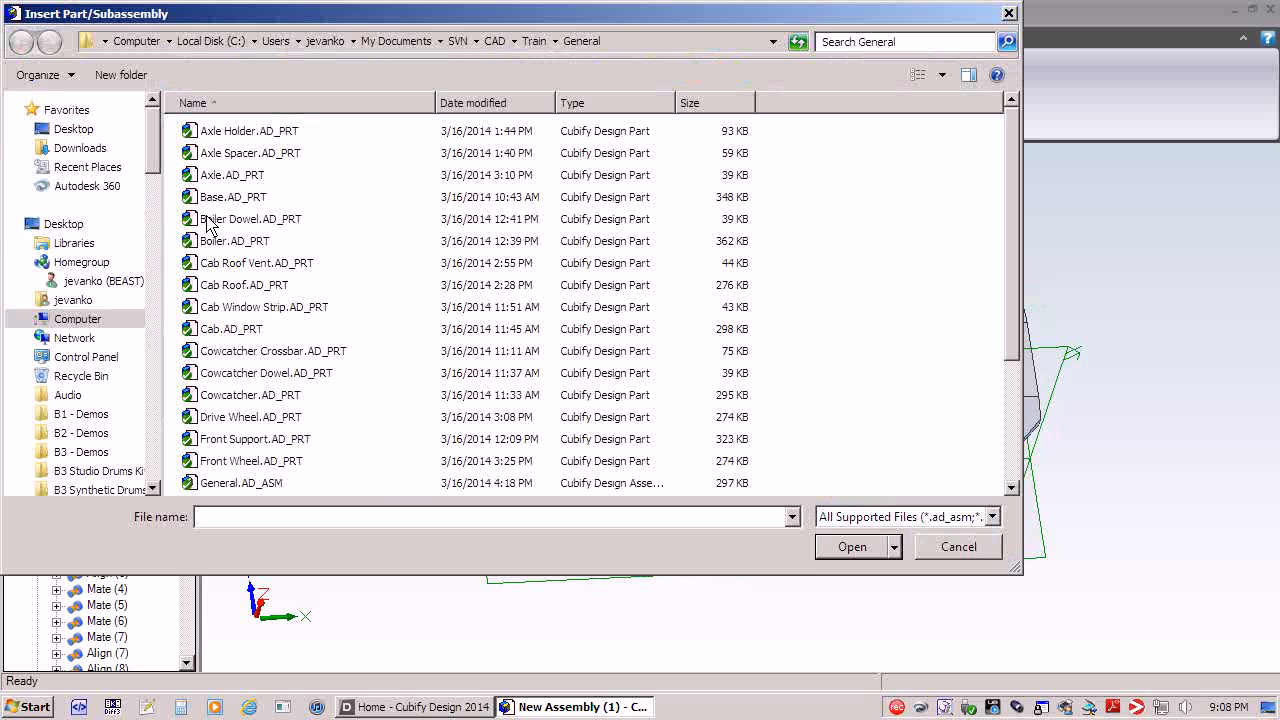
click(207, 244)
click(853, 548)
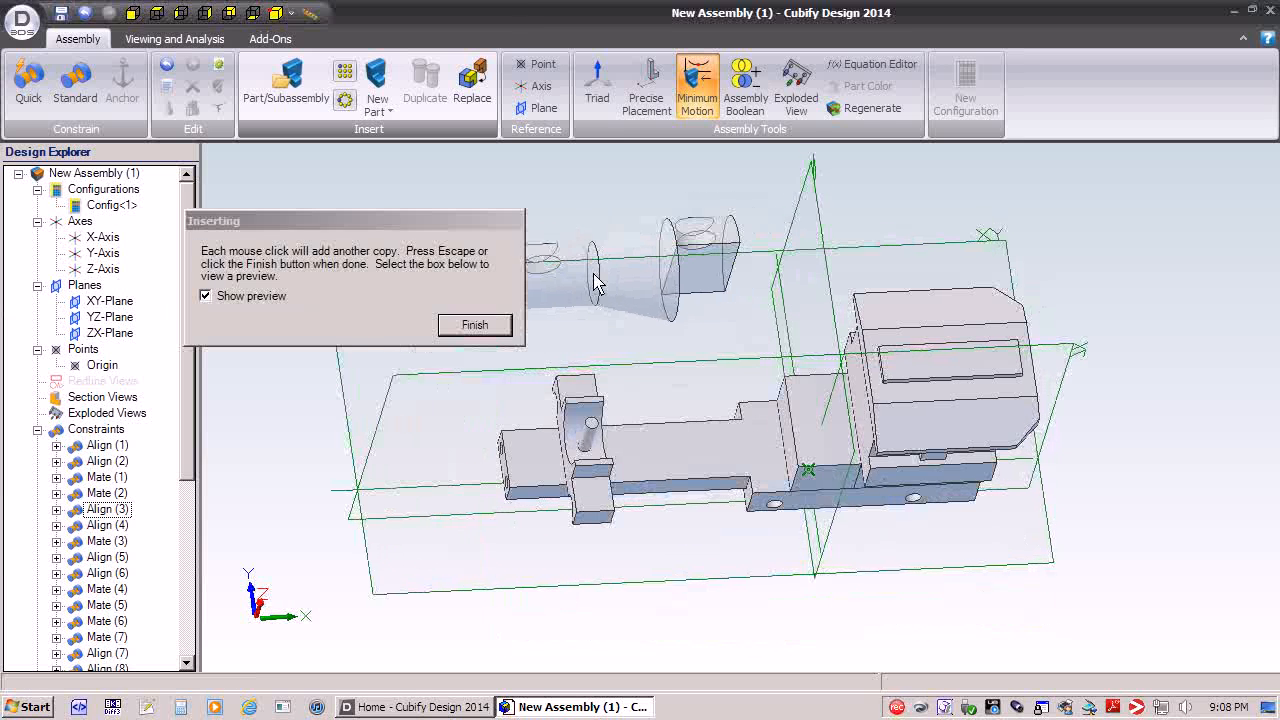
click(475, 325)
- Rotate the Boiler about its long axis with the Triad so its holes face up and its rear notch faces down
middle_drag(487, 400, 470, 496)
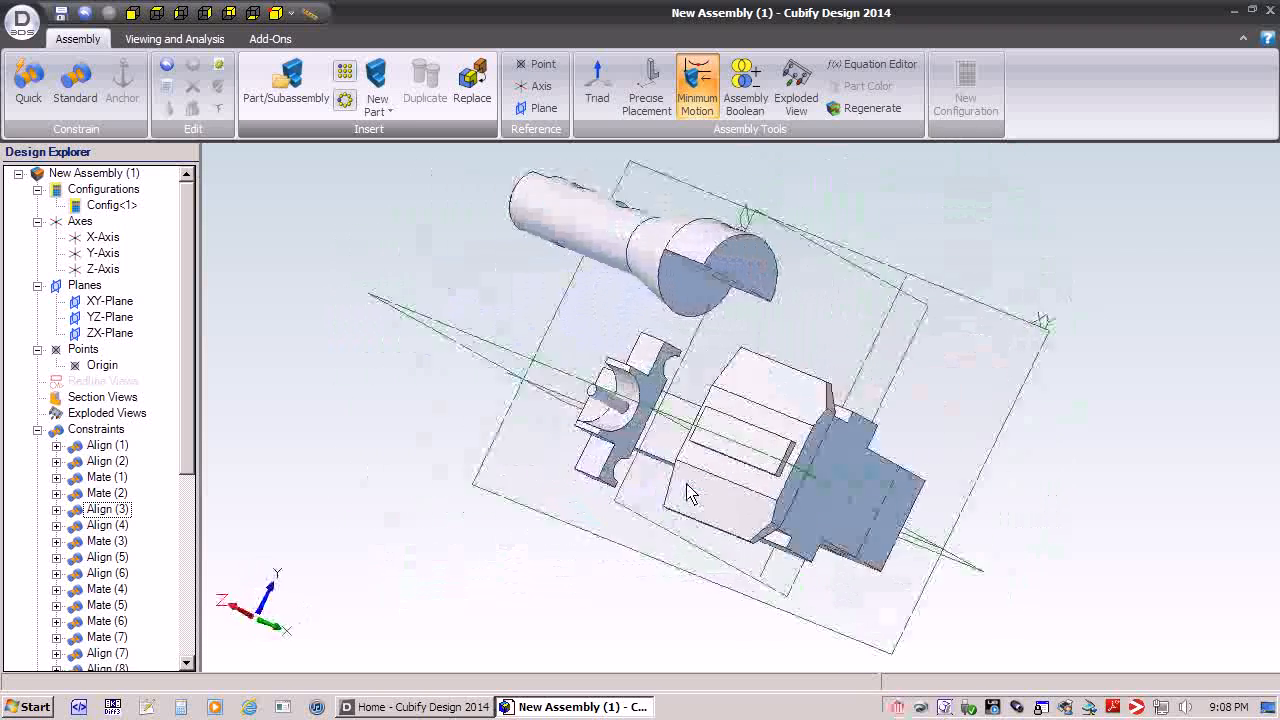
click(600, 83)
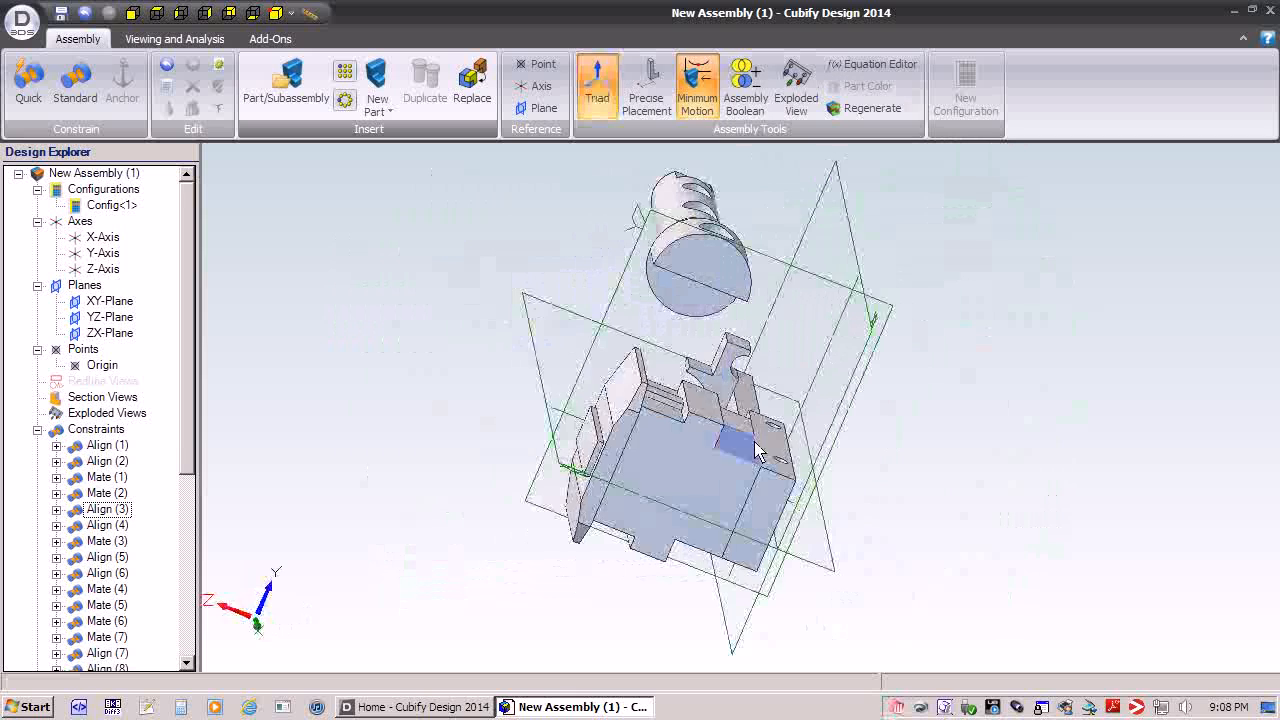
click(690, 262)
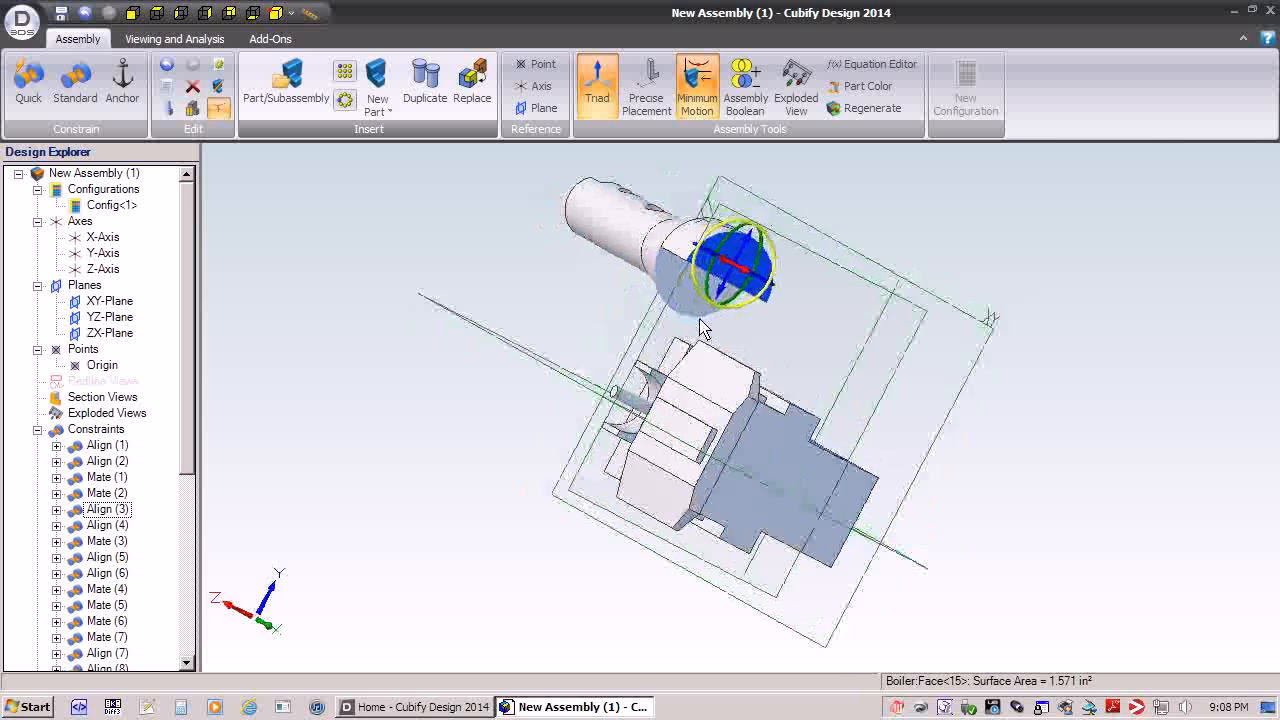
drag(693, 258, 733, 322)
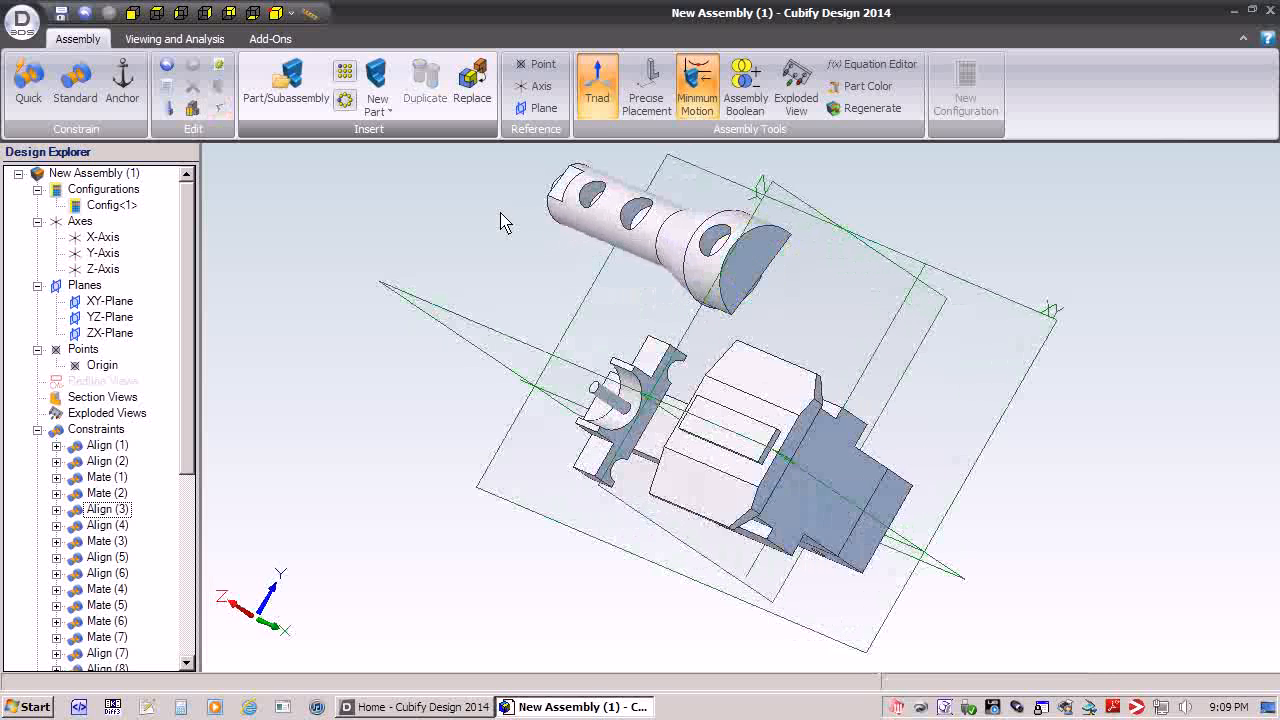
click(602, 97)
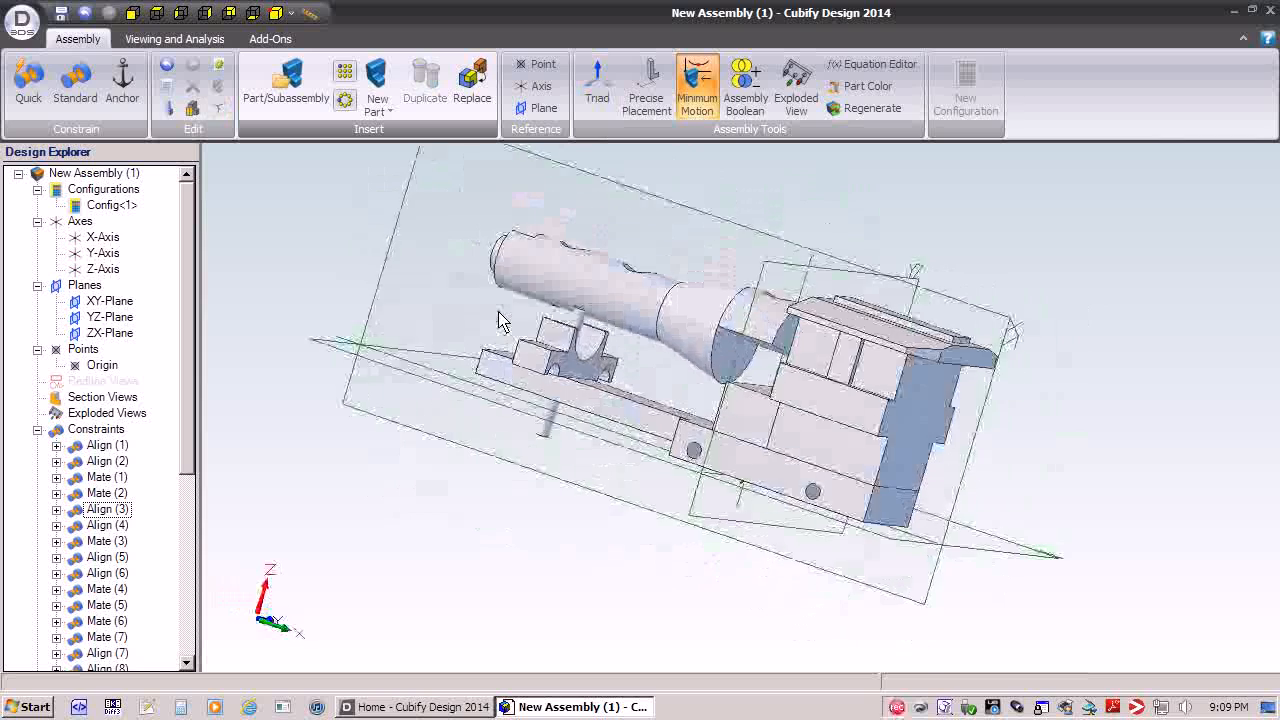
- Mate the two faces of the Boiler's rear notch with the Rear Support's front and top faces, each at an offset of 0
click(76, 82)
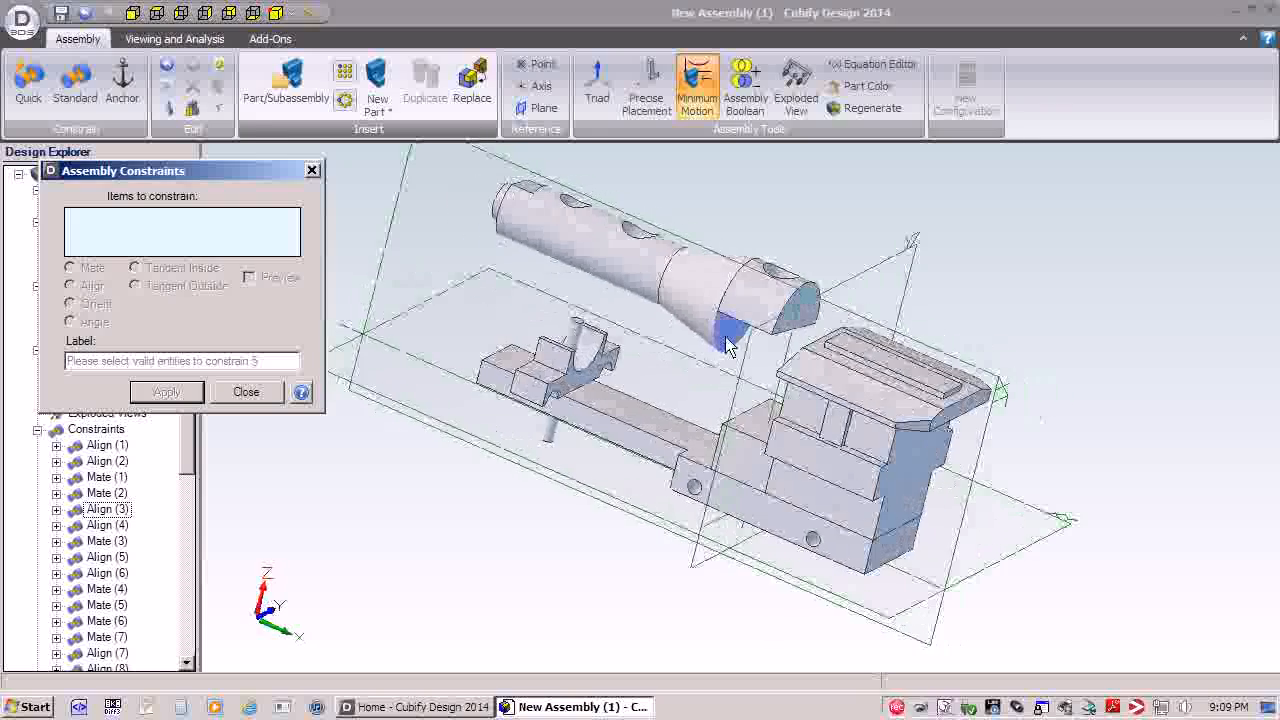
click(724, 348)
click(791, 429)
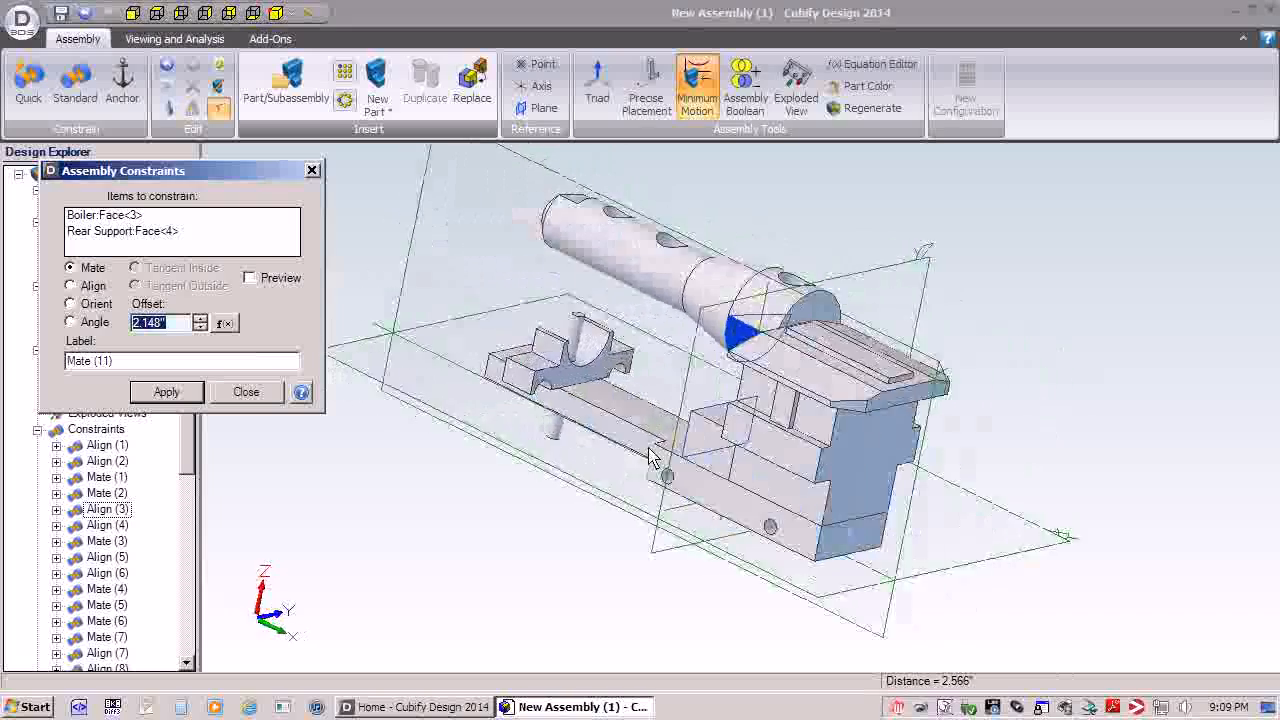
middle_drag(650, 455, 707, 316)
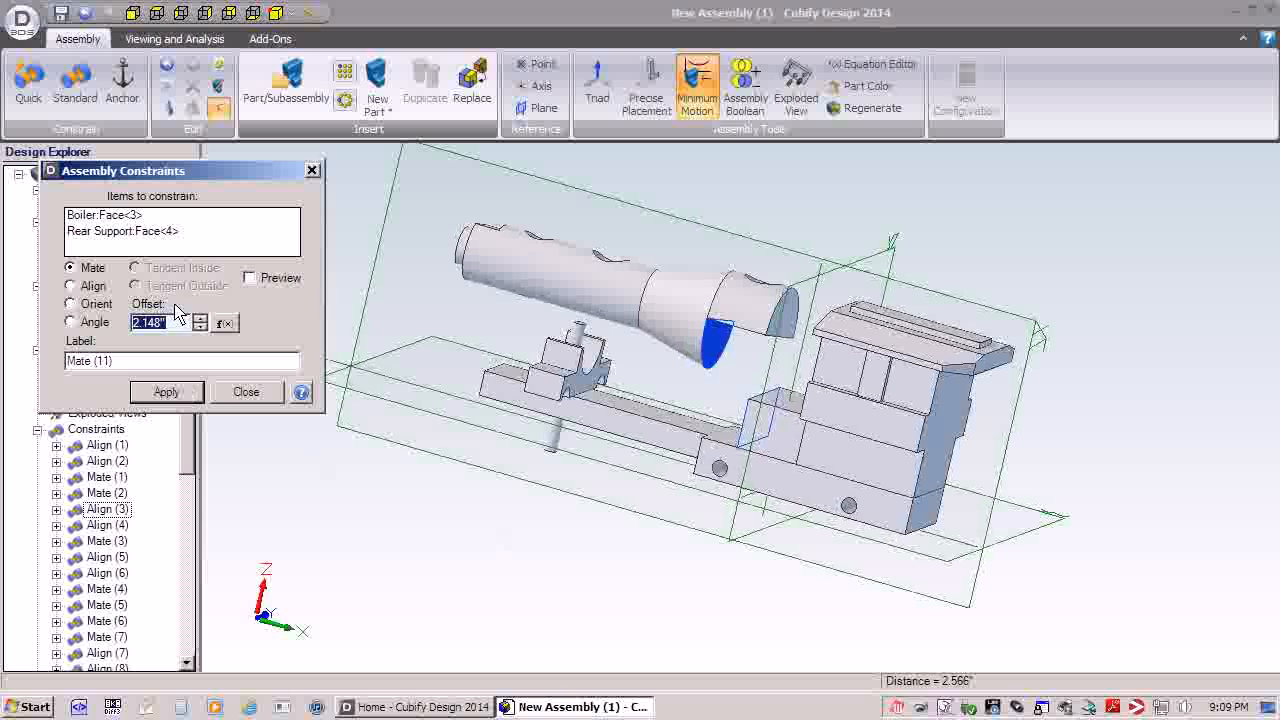
click(167, 392)
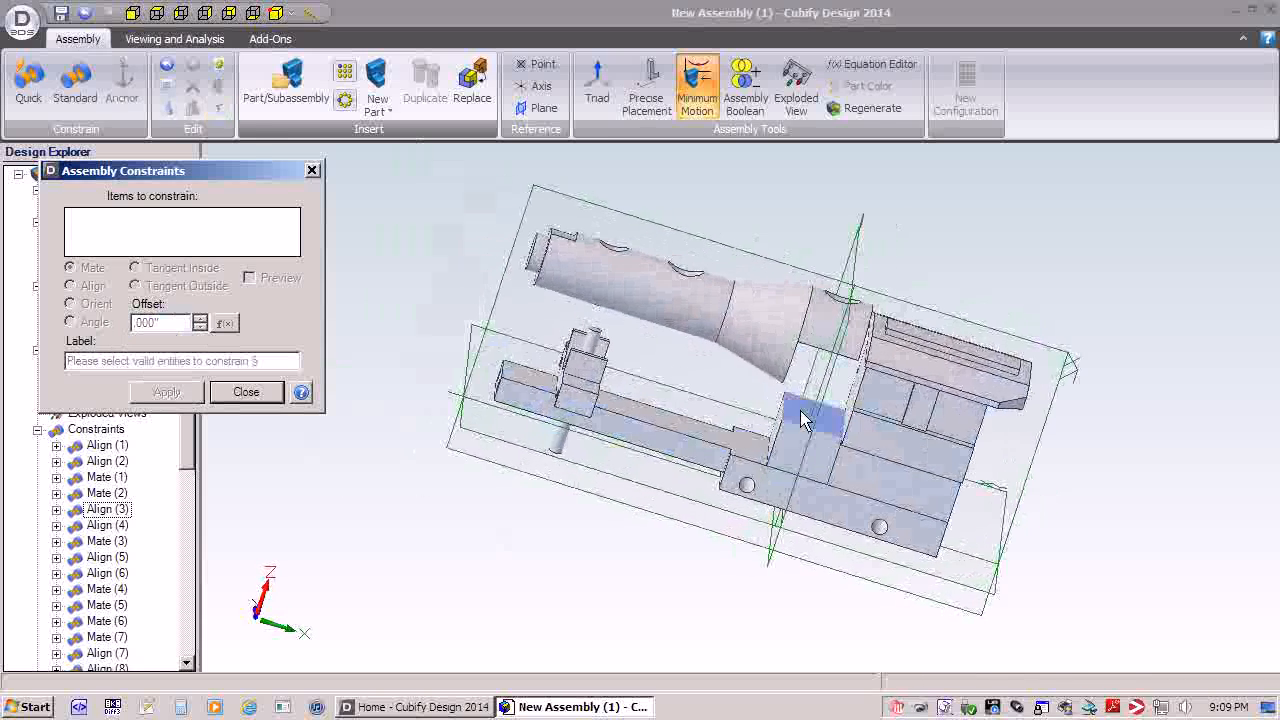
click(803, 418)
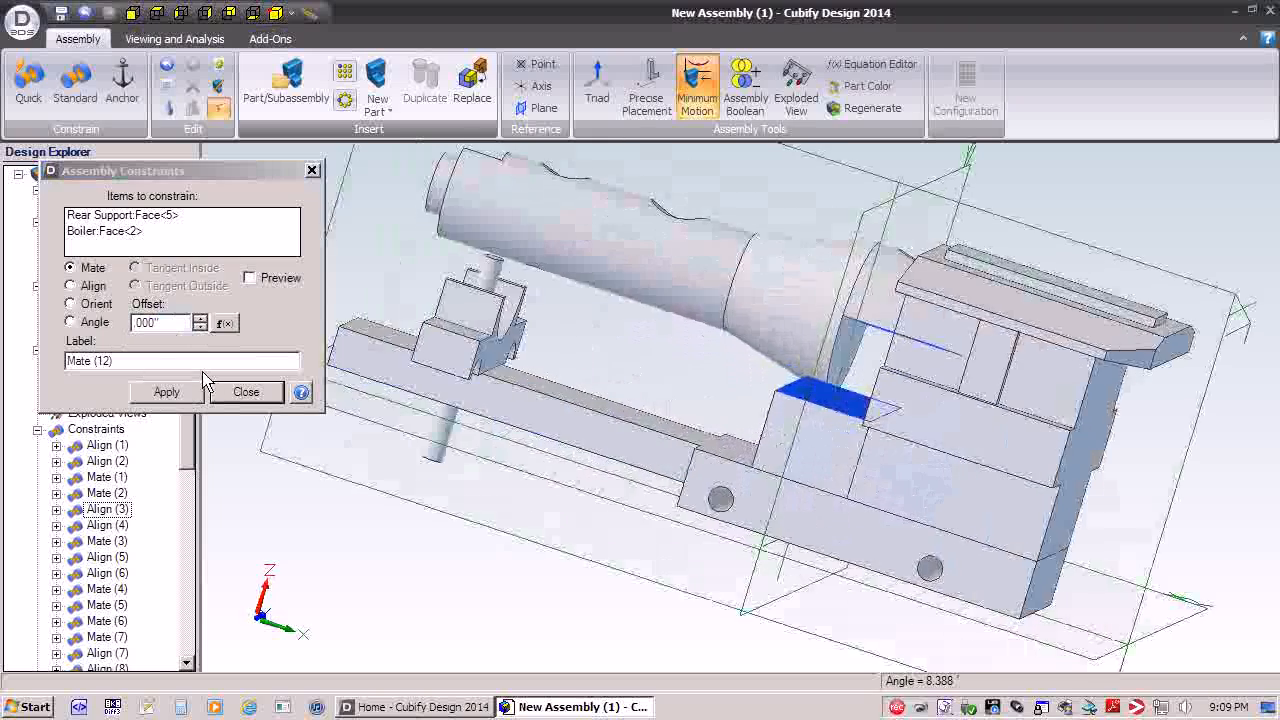
click(177, 398)
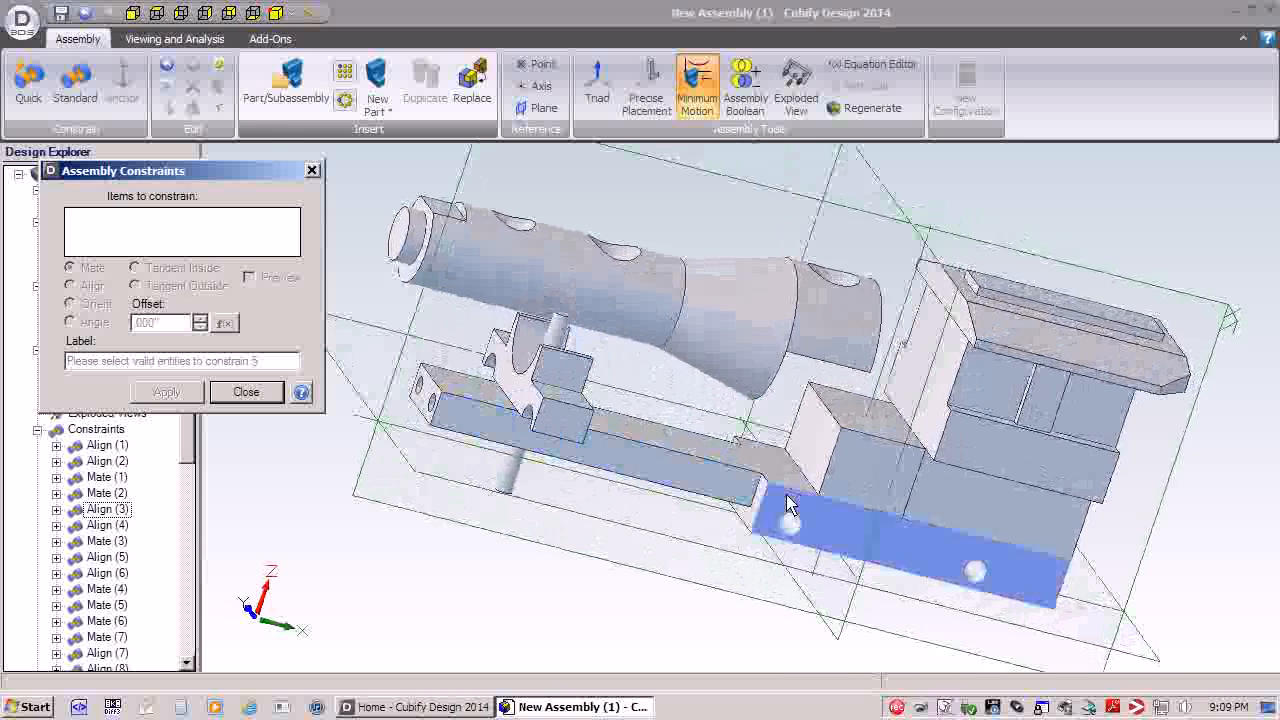
- Apply a Tangent Inside constraint at offset 0 between the Rear Support's side face and the Boiler's rear cylindrical face, and finish constraining
click(858, 425)
click(833, 312)
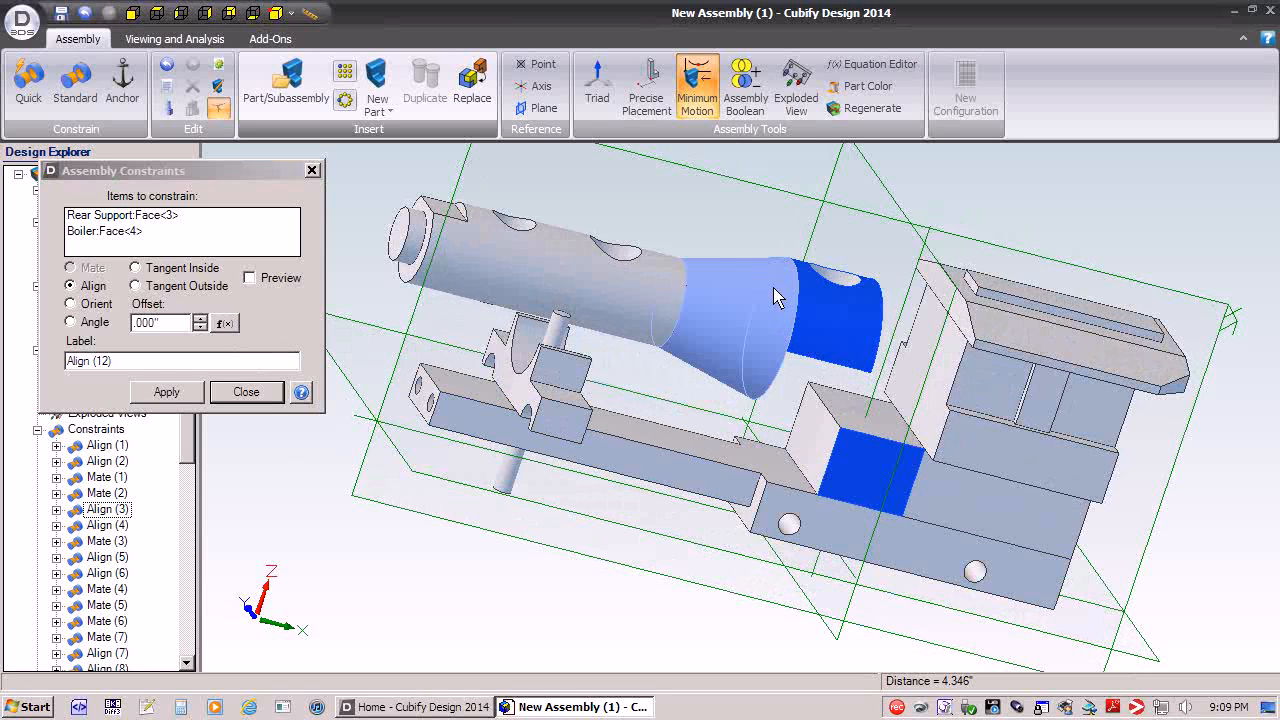
click(135, 267)
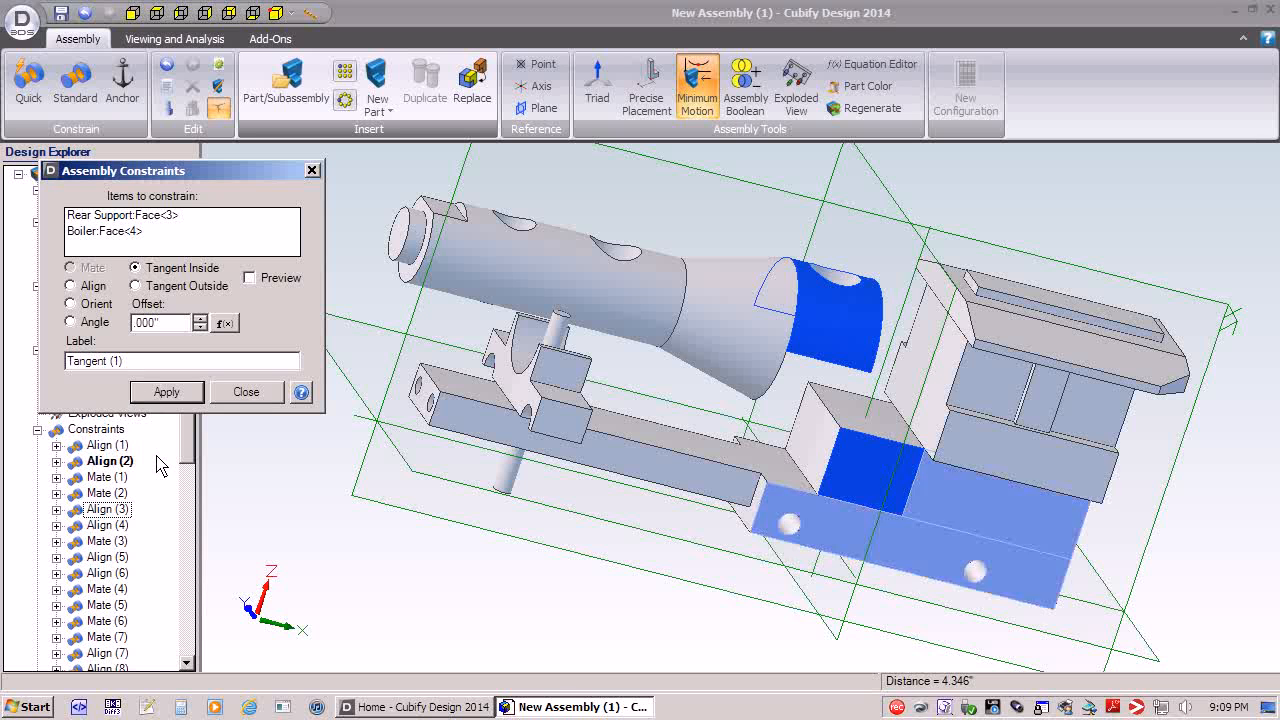
click(168, 392)
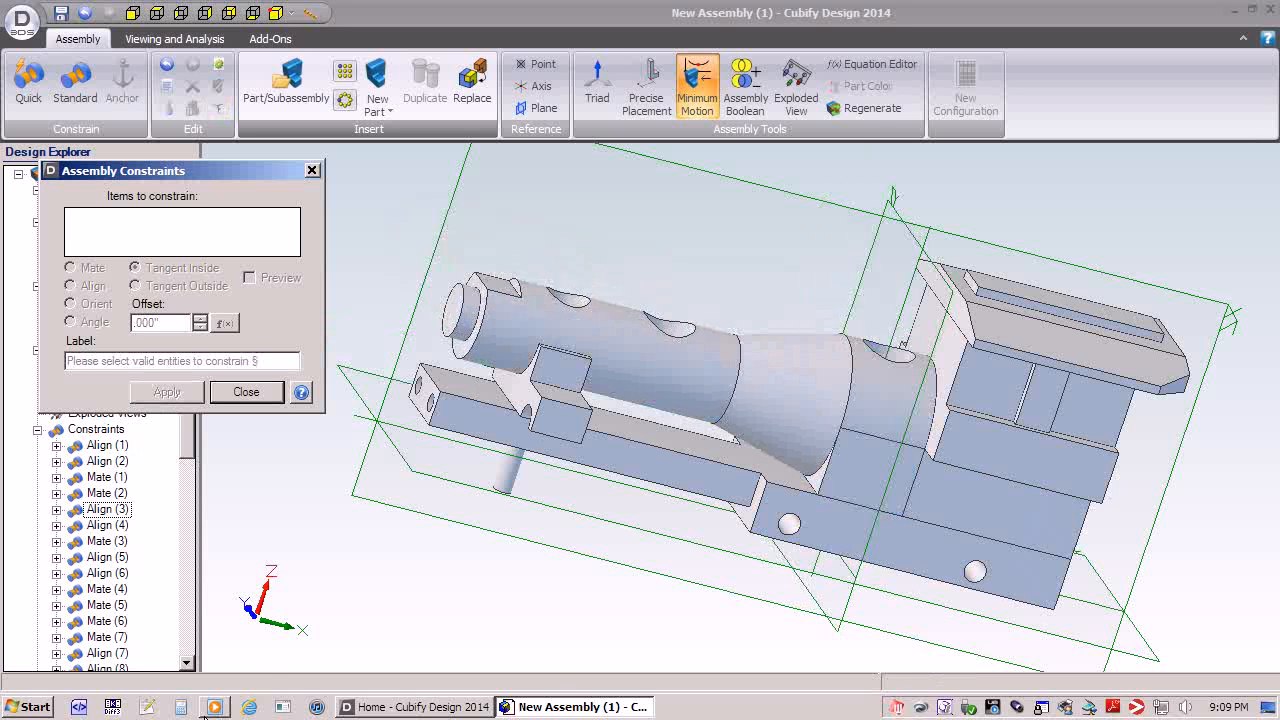
middle_drag(881, 587, 902, 398)
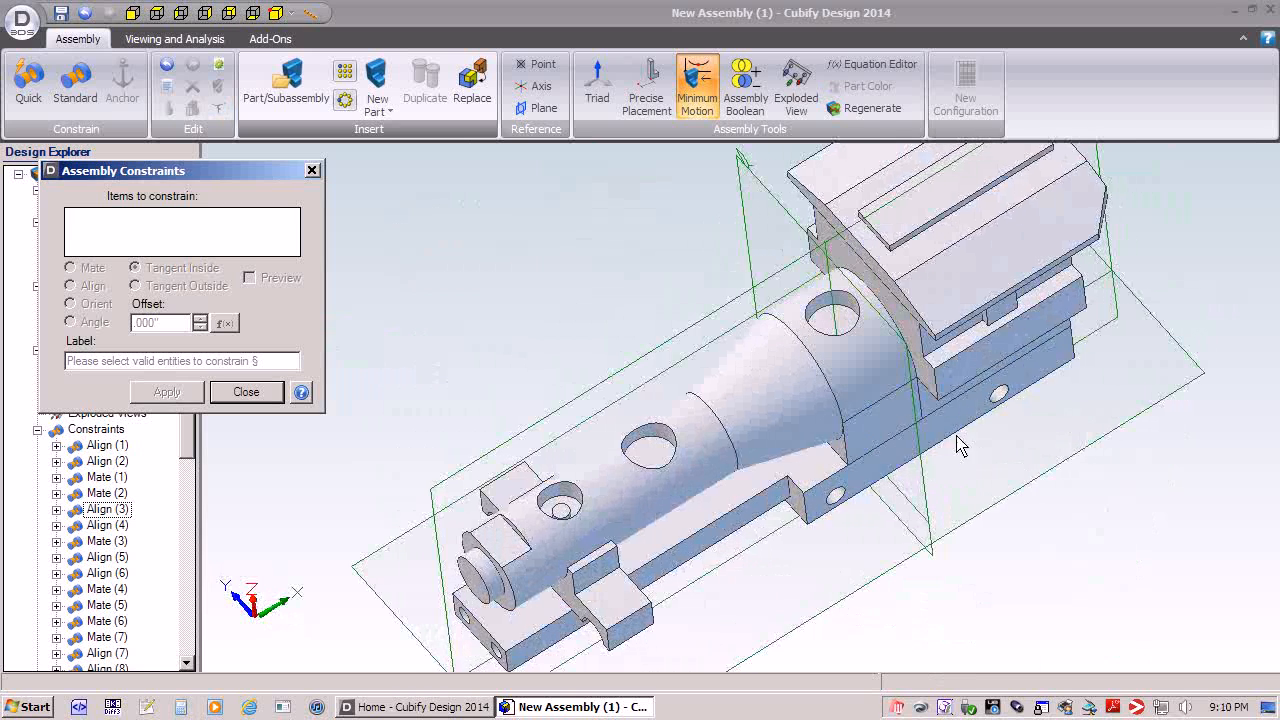
middle_drag(957, 445, 703, 510)
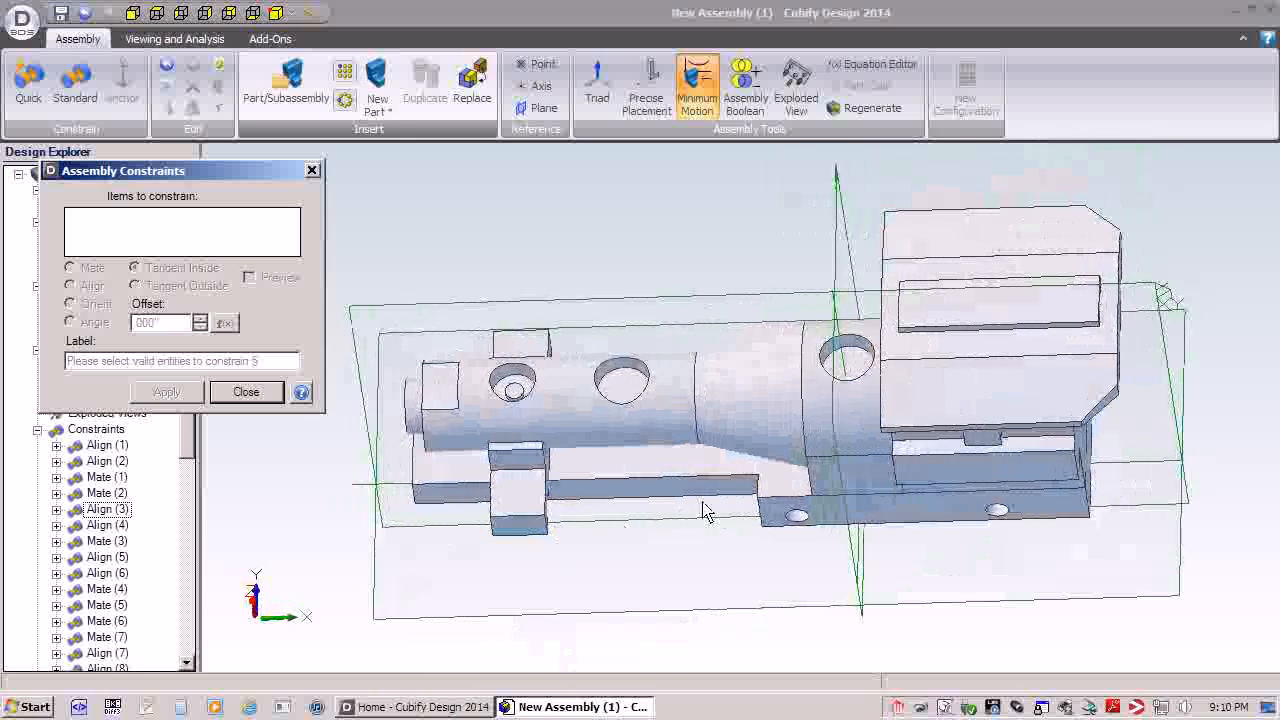
click(249, 393)
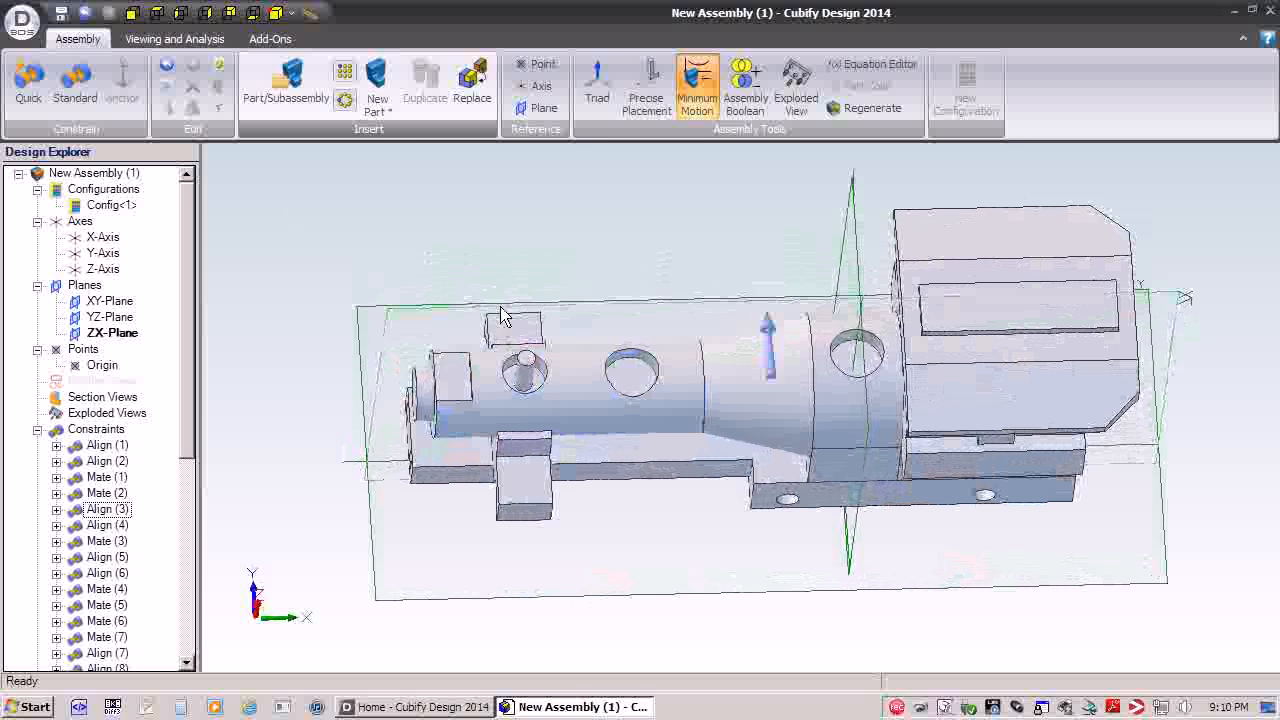
- Insert one copy of Smokestack.AD_PRT above the front of the Boiler
click(289, 75)
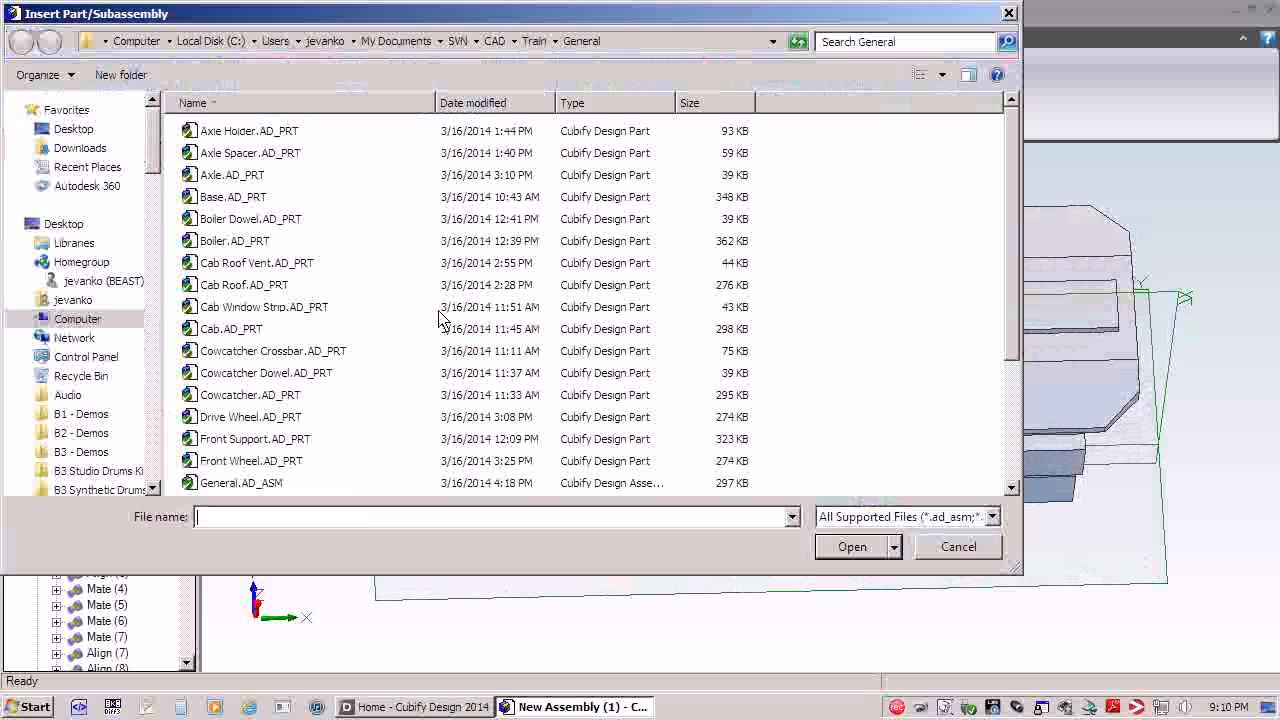
drag(1015, 300, 1020, 458)
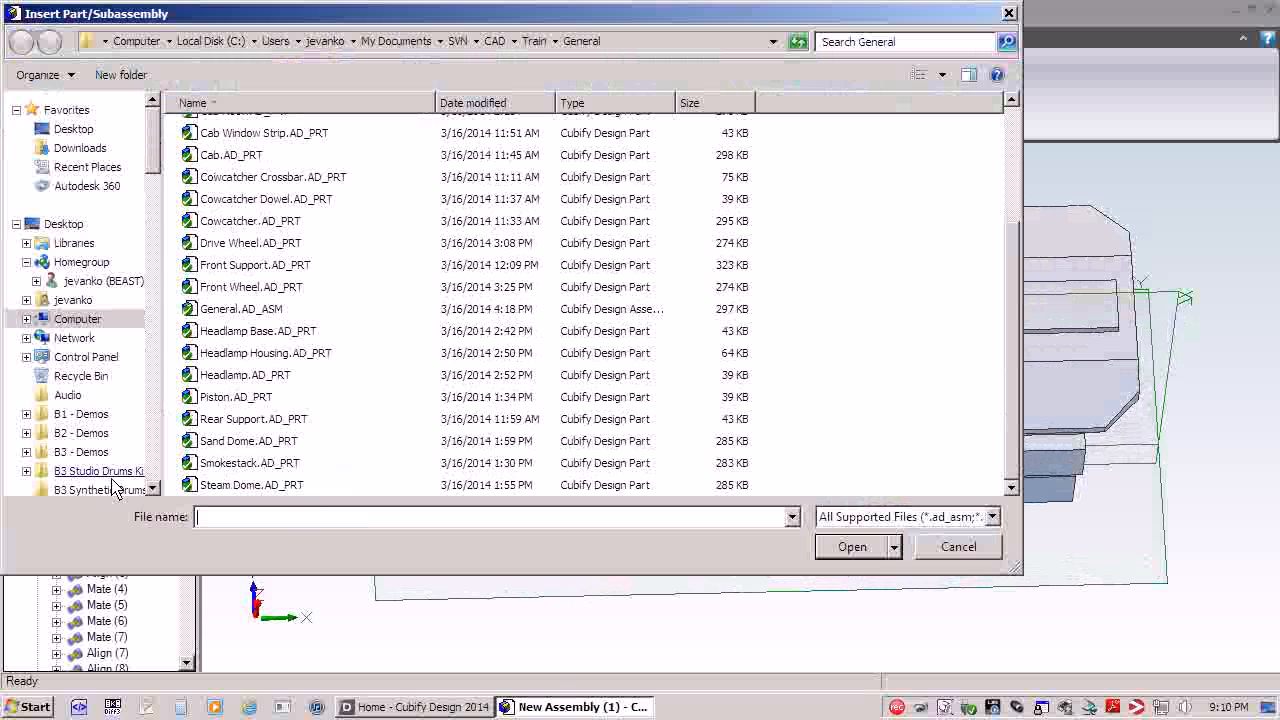
click(855, 552)
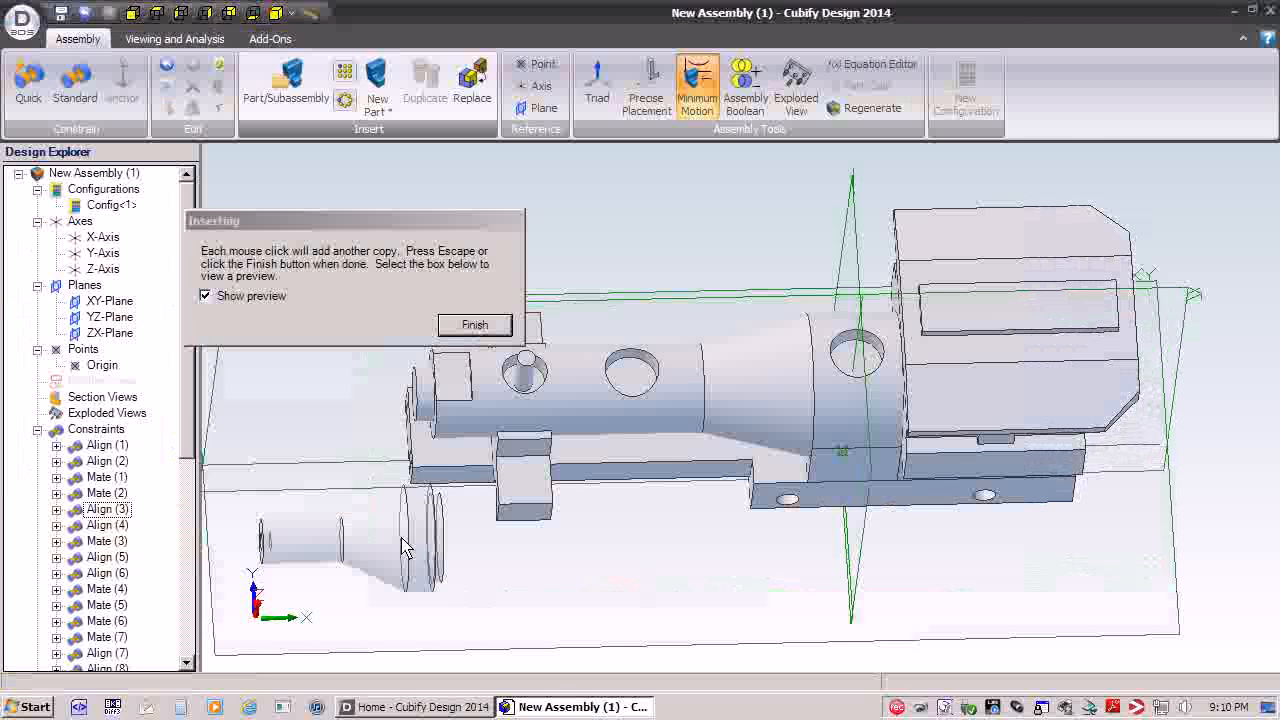
click(480, 324)
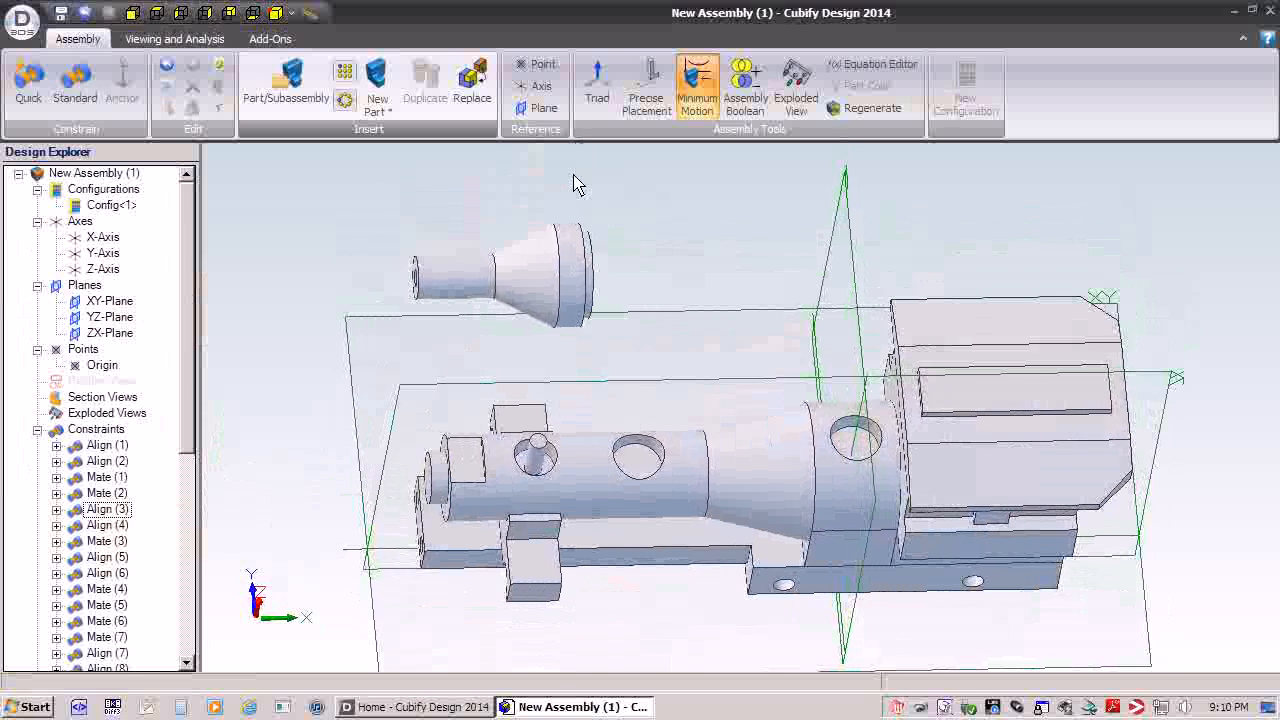
- Rotate the Smokestack with the Triad until it stands roughly upright, narrow end down, above the front of the Boiler
click(598, 88)
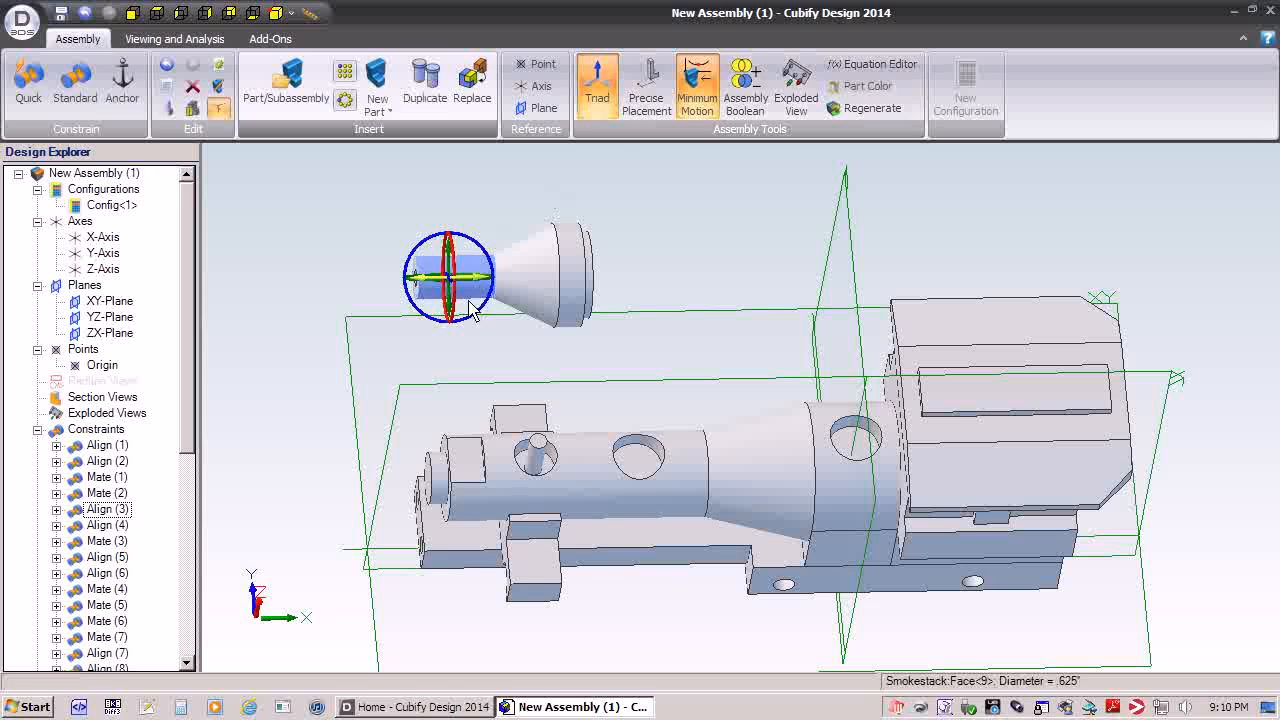
right_drag(480, 272, 760, 365)
right_drag(828, 245, 550, 296)
drag(550, 271, 450, 215)
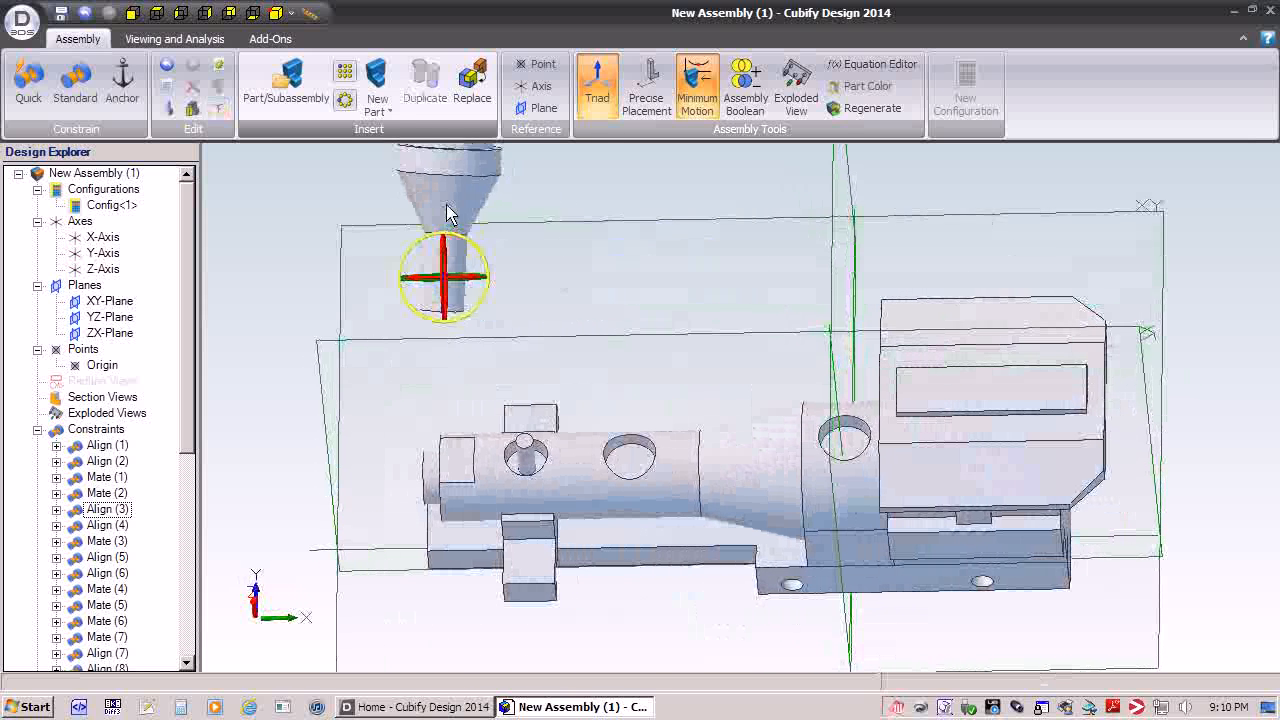
right_drag(449, 421, 697, 456)
click(597, 424)
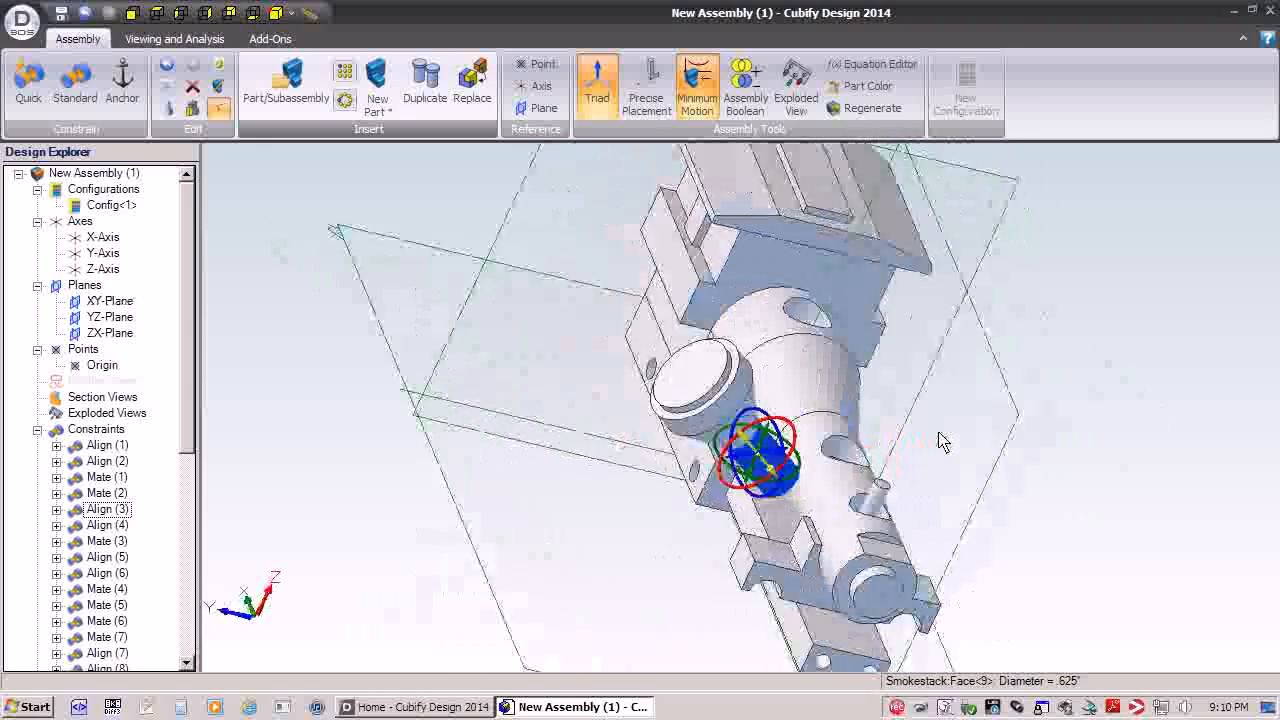
right_drag(940, 440, 645, 440)
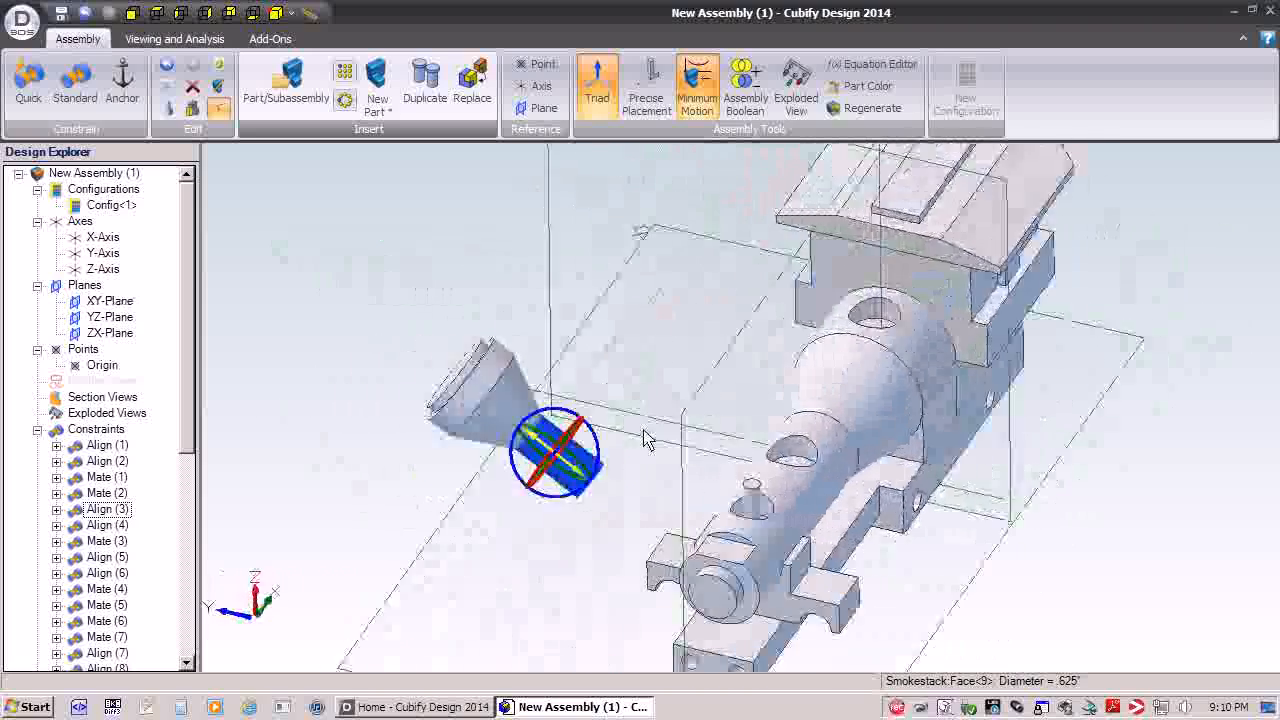
middle_drag(738, 443, 845, 432)
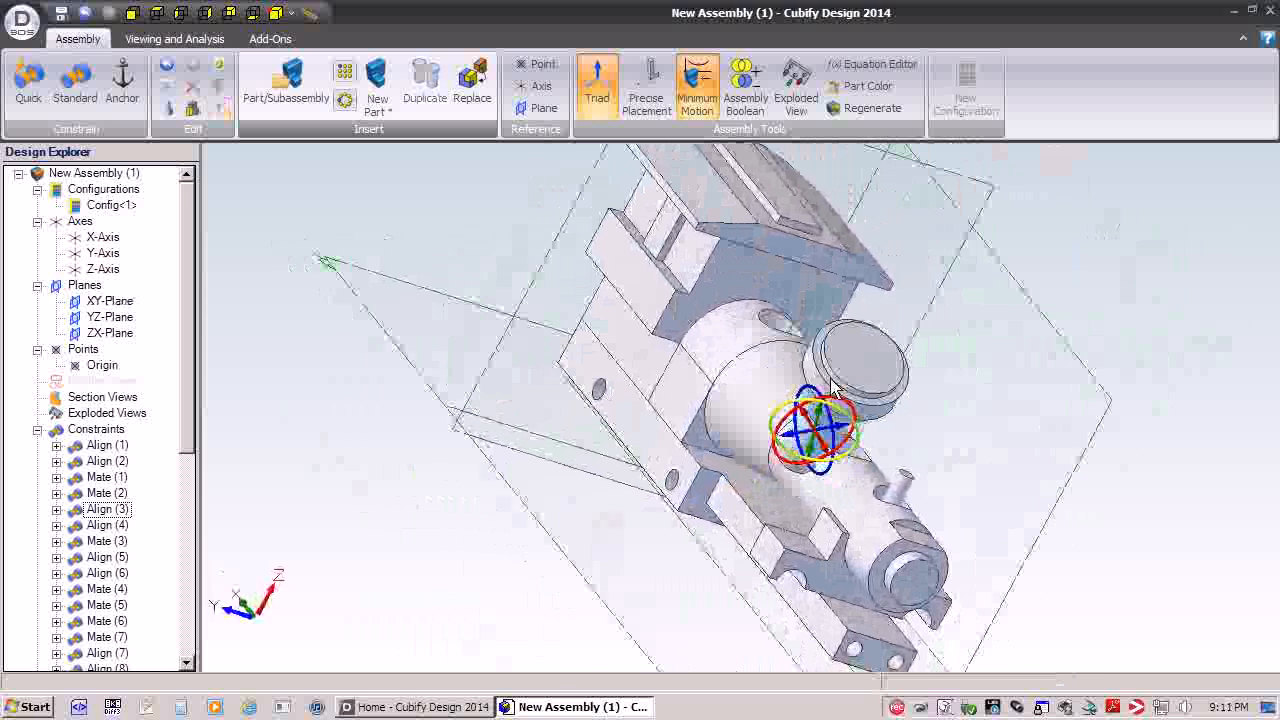
middle_drag(831, 380, 808, 390)
click(518, 513)
middle_drag(518, 513, 386, 306)
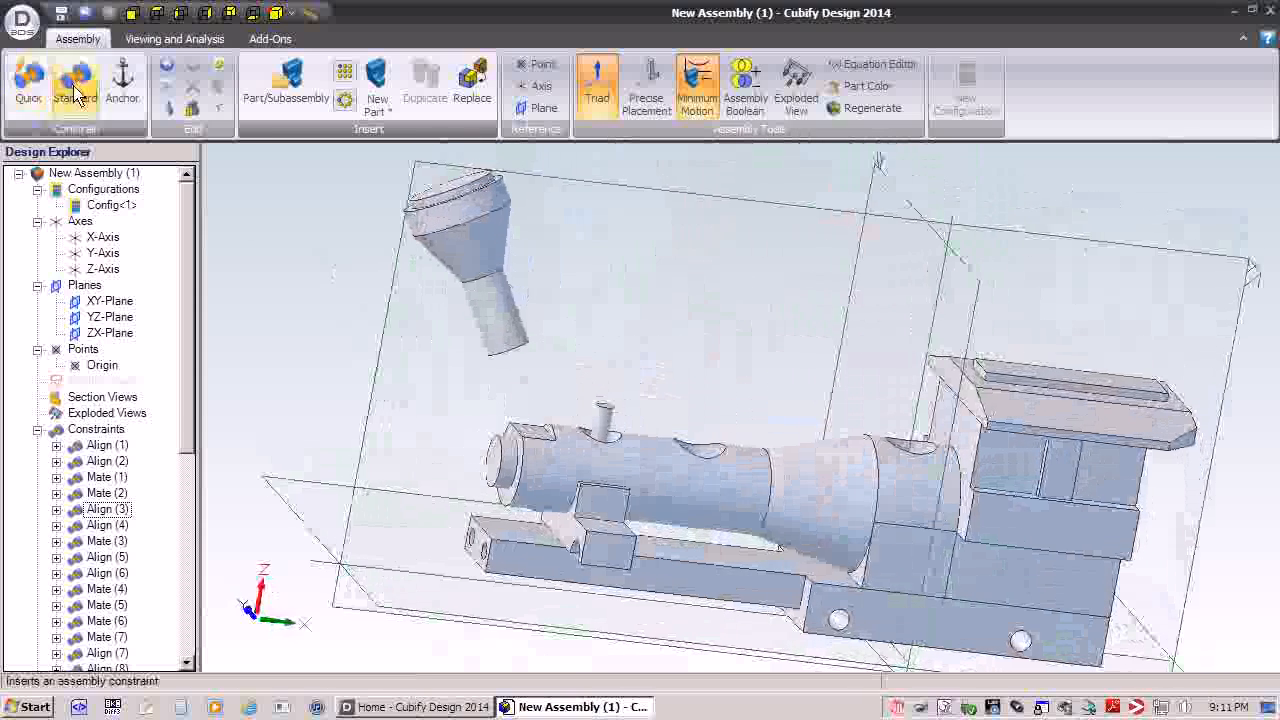
- Align the Boiler Dowel's cylindrical face with the hole in the Smokestack's narrow end, with the Triad turned off
click(77, 95)
middle_drag(409, 466, 436, 464)
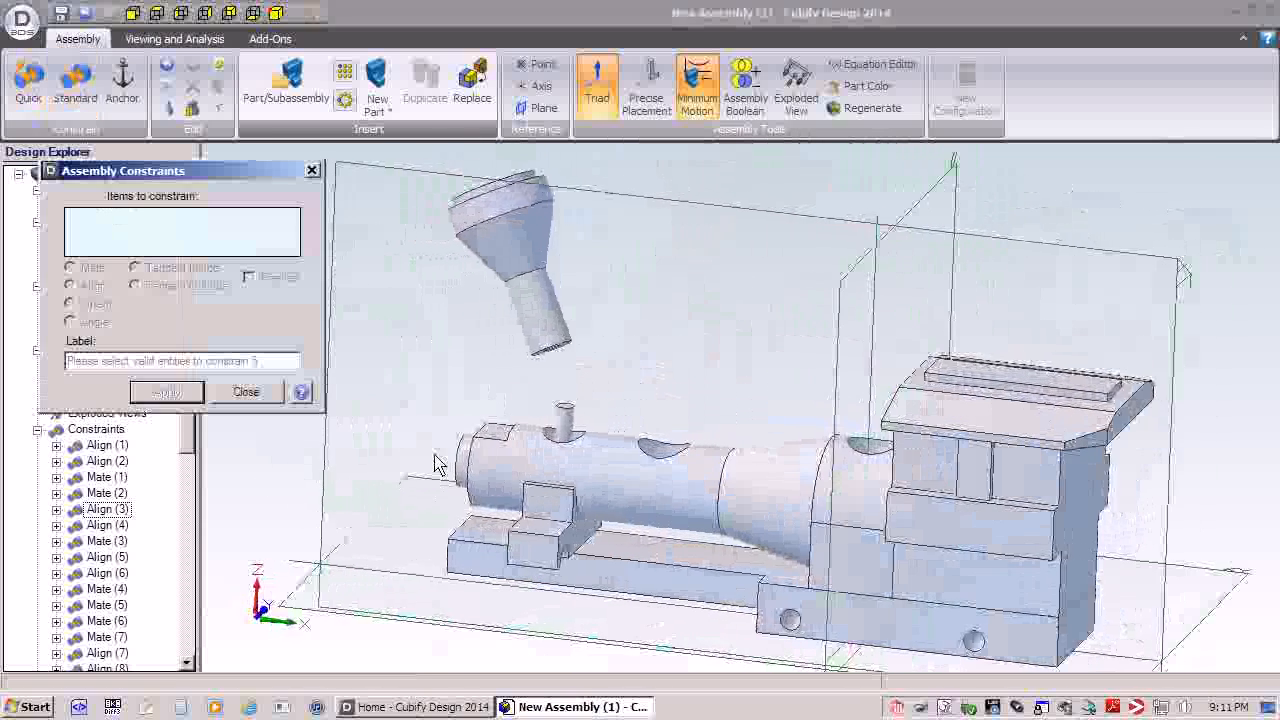
middle_drag(565, 456, 645, 498)
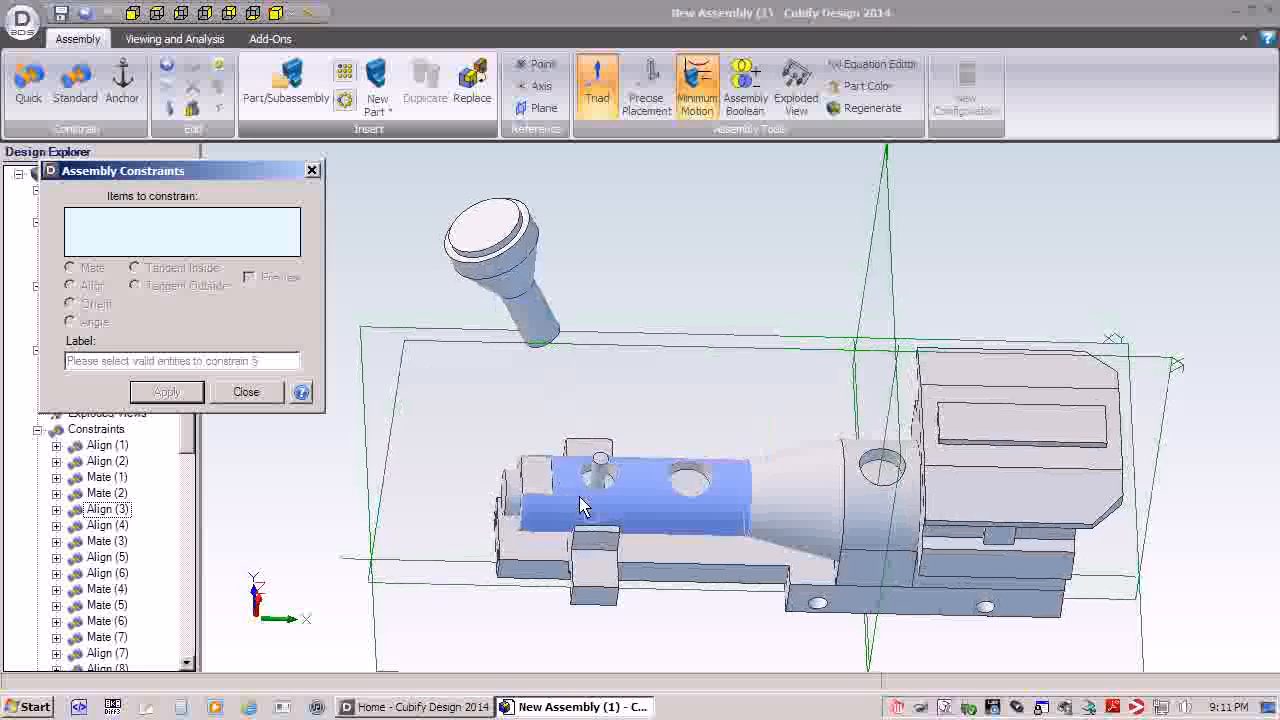
mouse_move(583, 507)
middle_down()
mouse_move(608, 503)
mouse_move(590, 492)
middle_up()
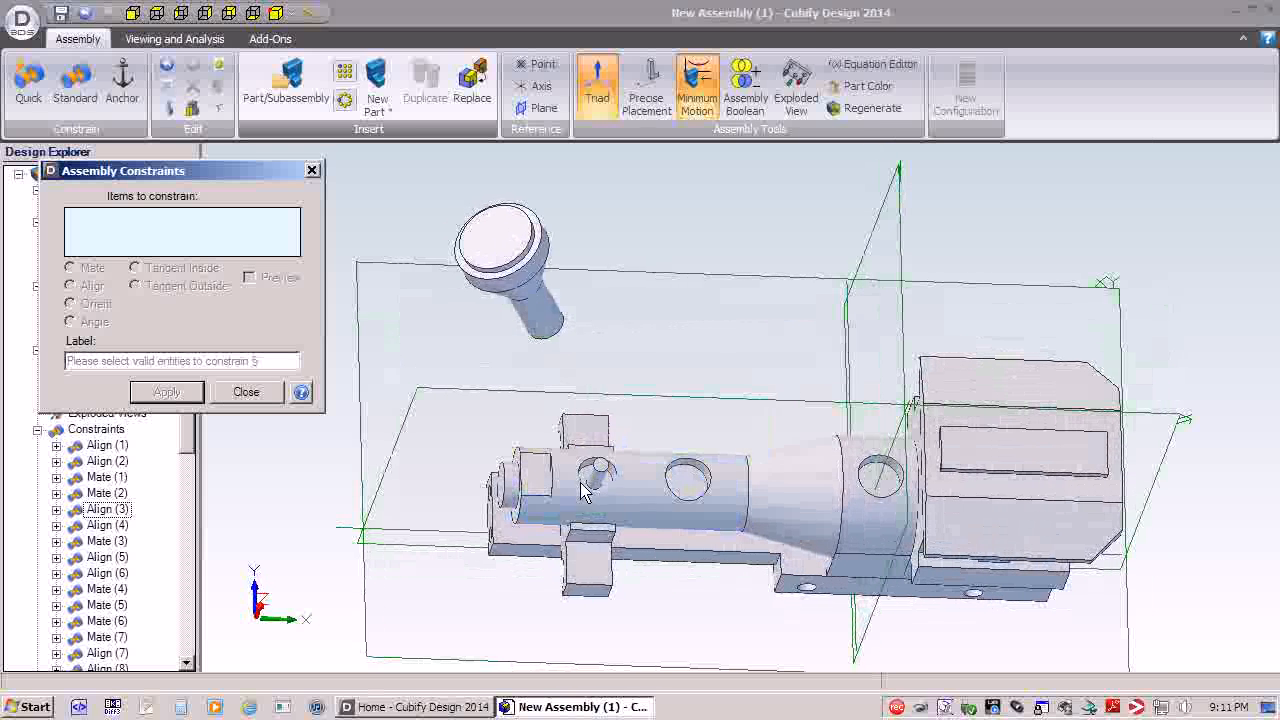
middle_drag(588, 572, 597, 472)
click(621, 478)
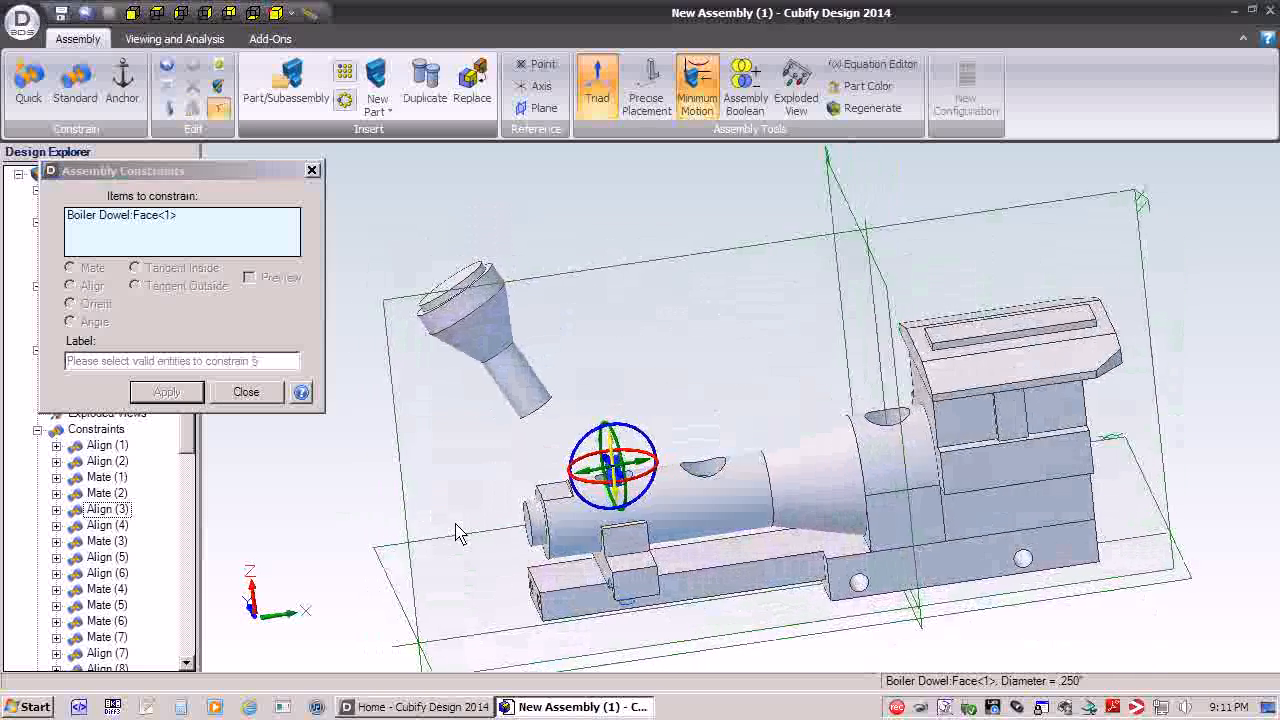
click(597, 85)
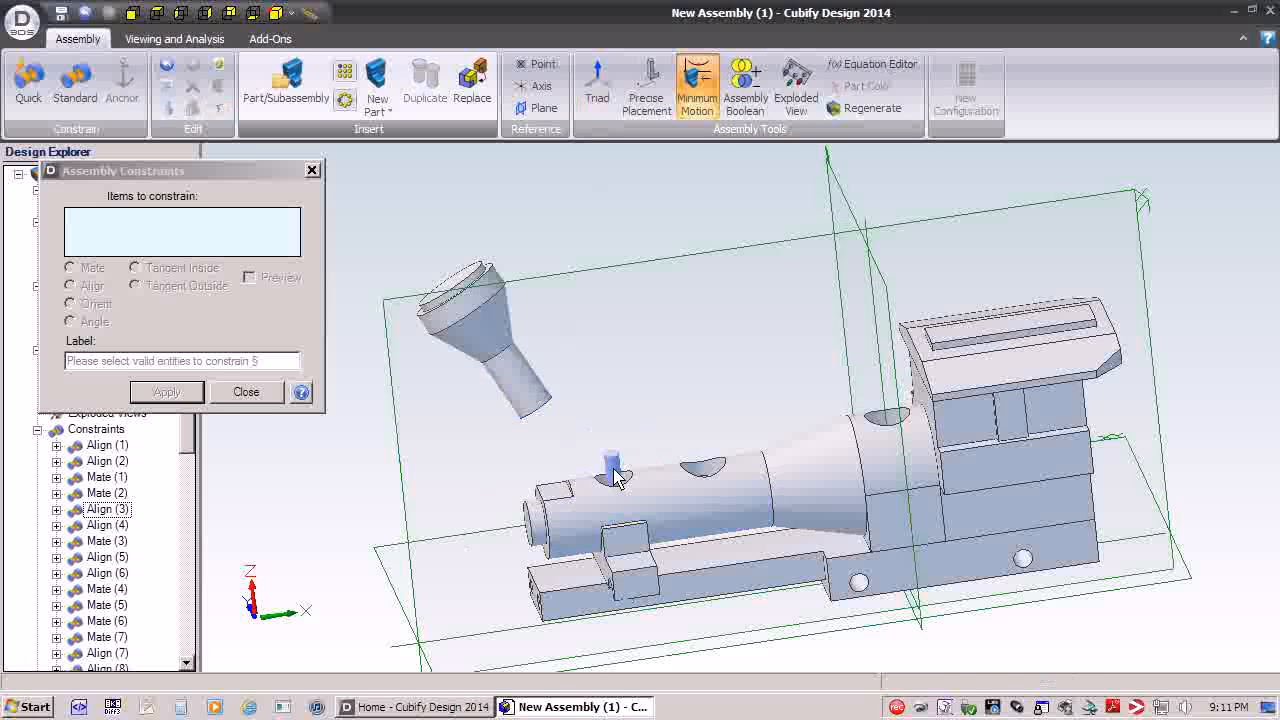
middle_drag(583, 491, 480, 448)
scroll(509, 457, up, 4)
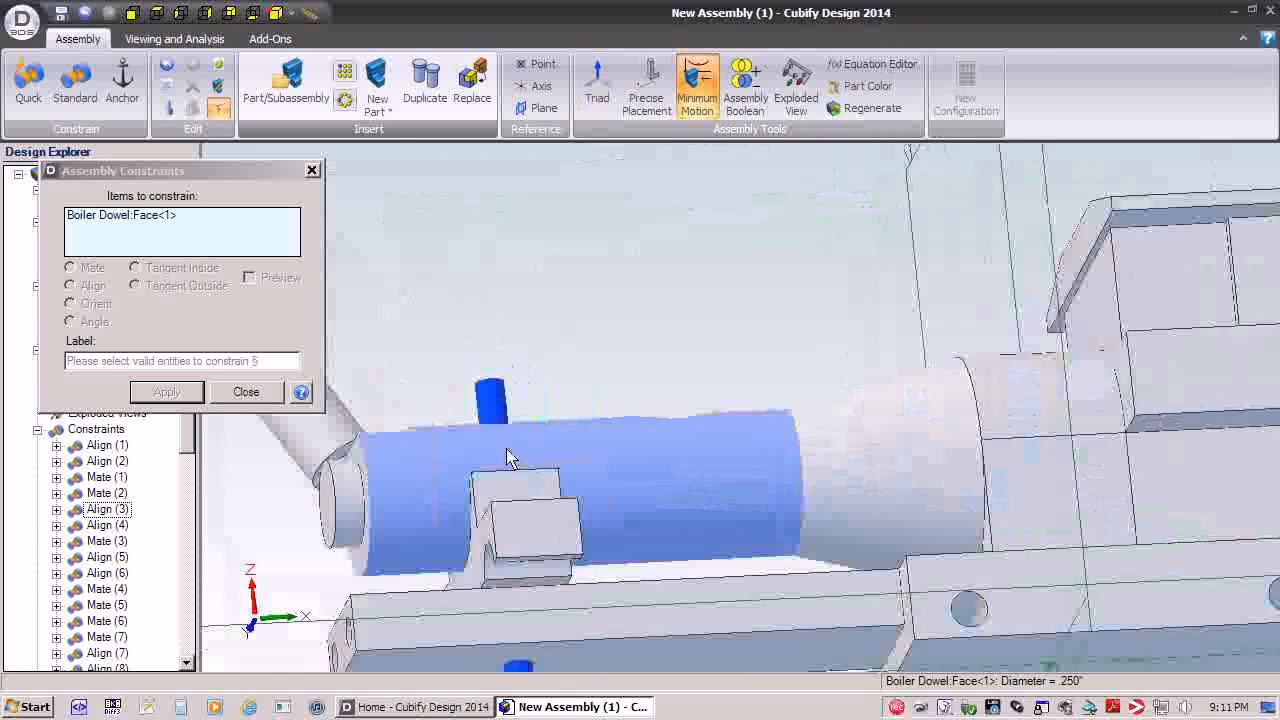
middle_drag(262, 457, 697, 613)
scroll(1224, 488, down, 6)
click(997, 596)
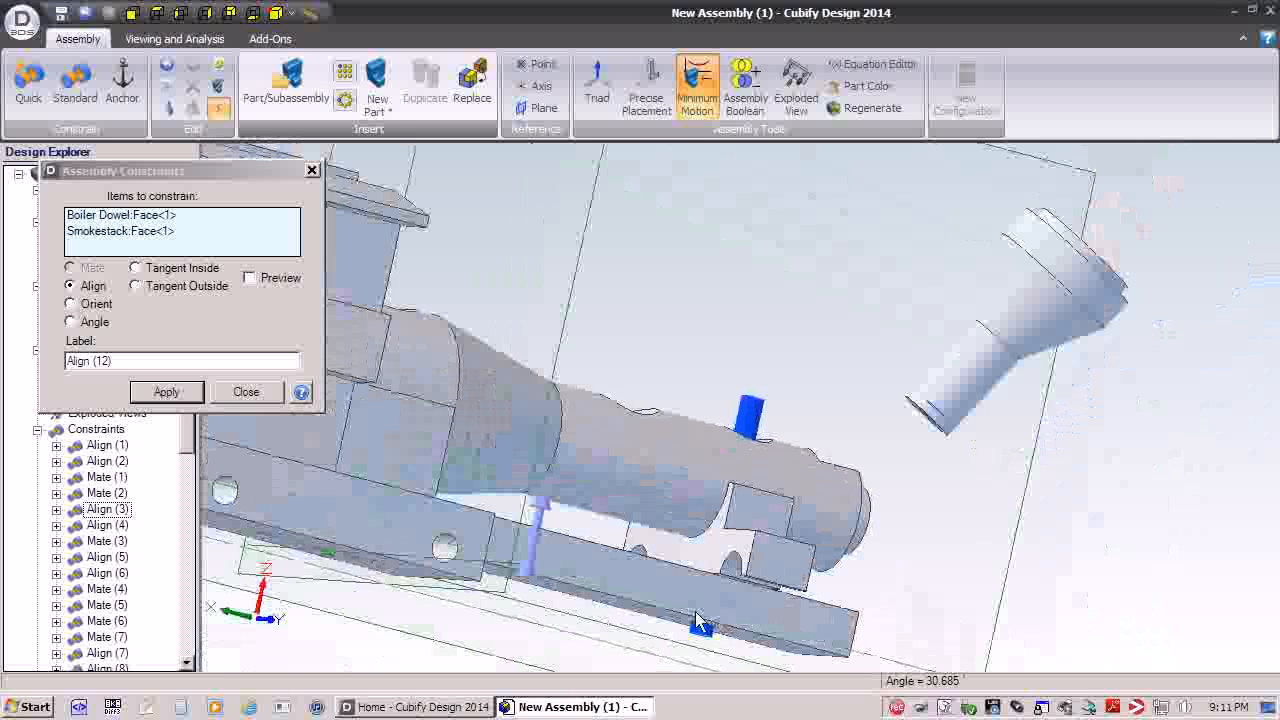
click(148, 392)
- Mate the face inside the hole in the Smokestack's narrow end to the Boiler Dowel's upper end face at offset 0
middle_drag(820, 400, 820, 479)
drag(765, 447, 789, 338)
middle_drag(772, 490, 752, 444)
middle_drag(798, 335, 703, 445)
middle_drag(785, 467, 737, 487)
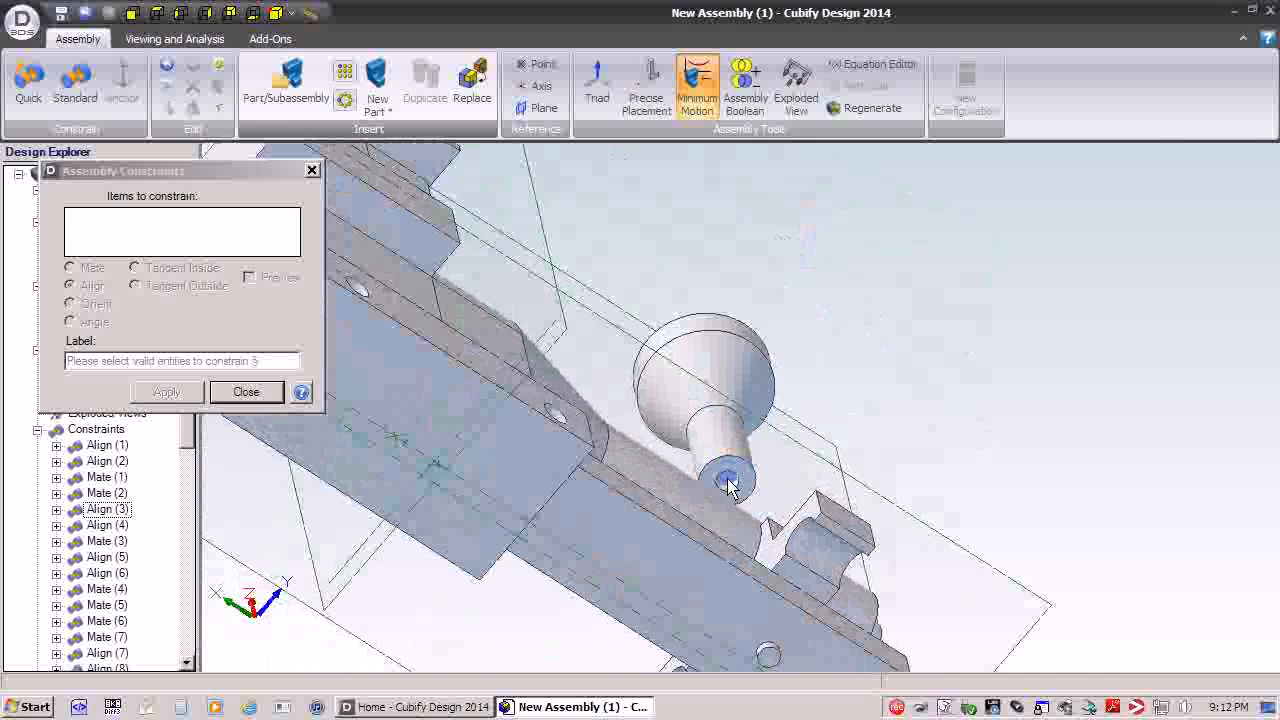
middle_drag(1004, 486, 757, 280)
click(742, 250)
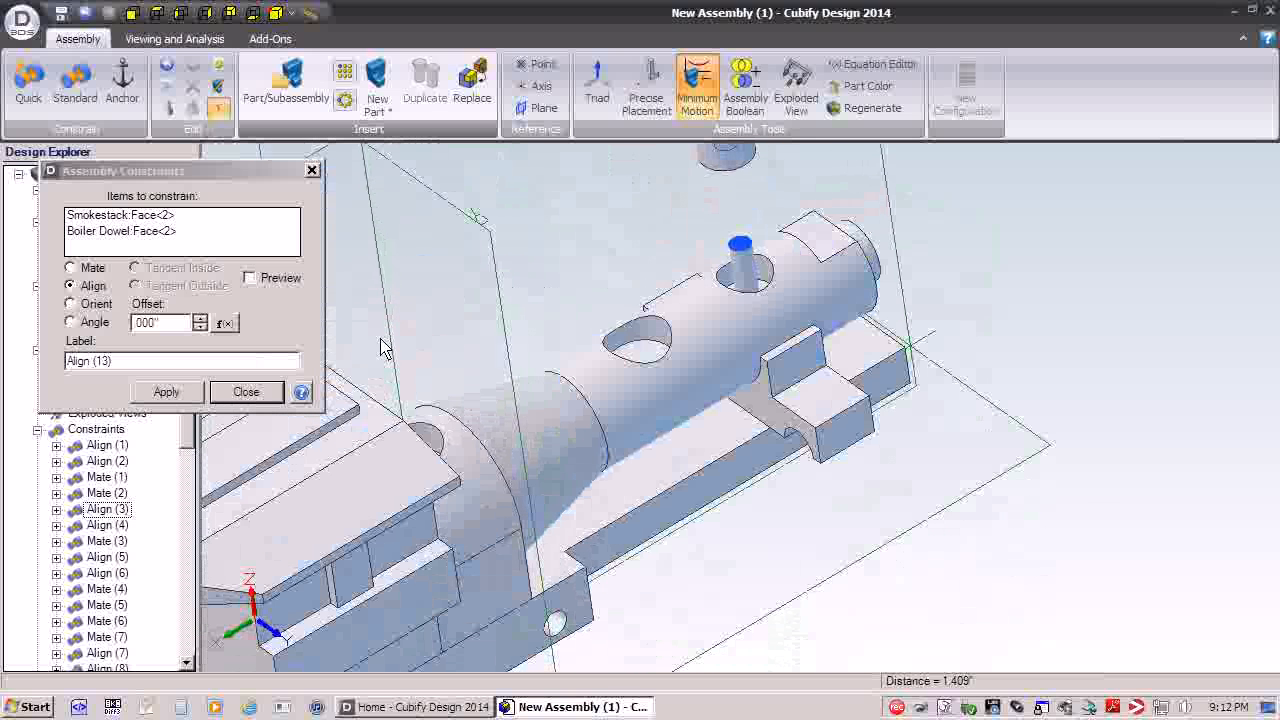
click(70, 268)
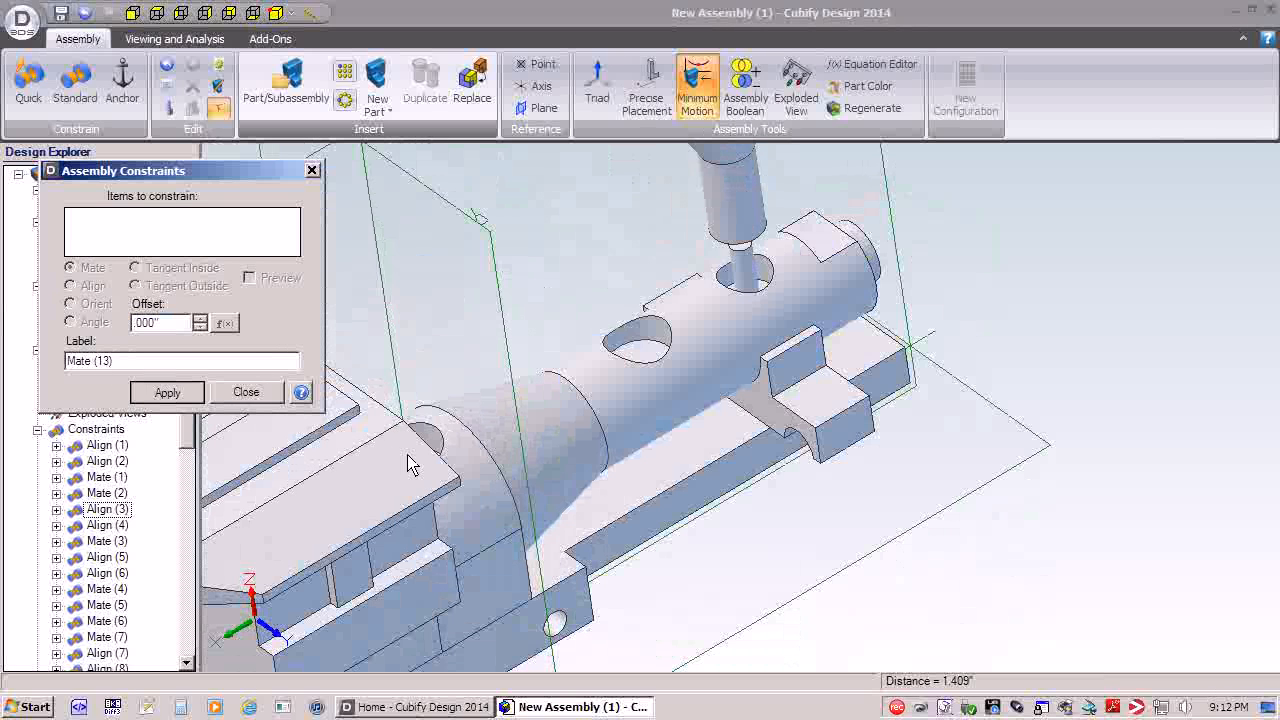
key(Return)
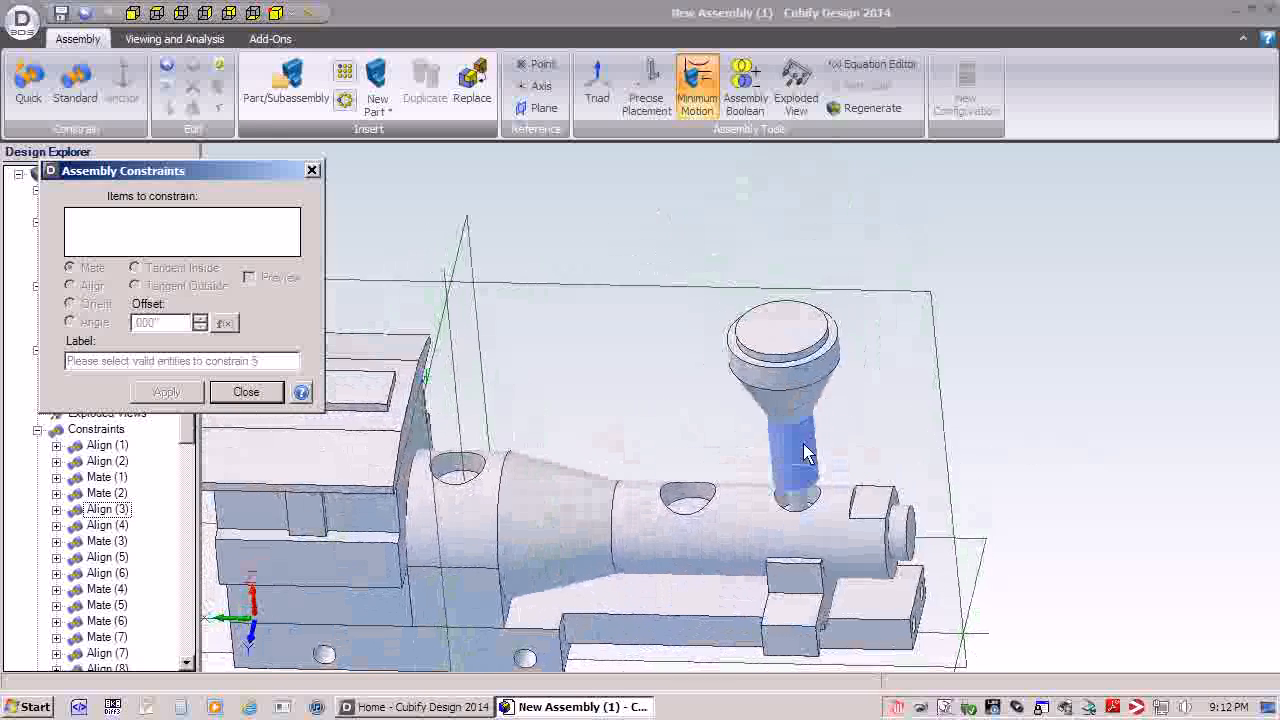
- Mate the flat face in the Boiler's front hole to the Smokestack's narrow end face at offset 0, and finish constraining
drag(792, 460, 793, 418)
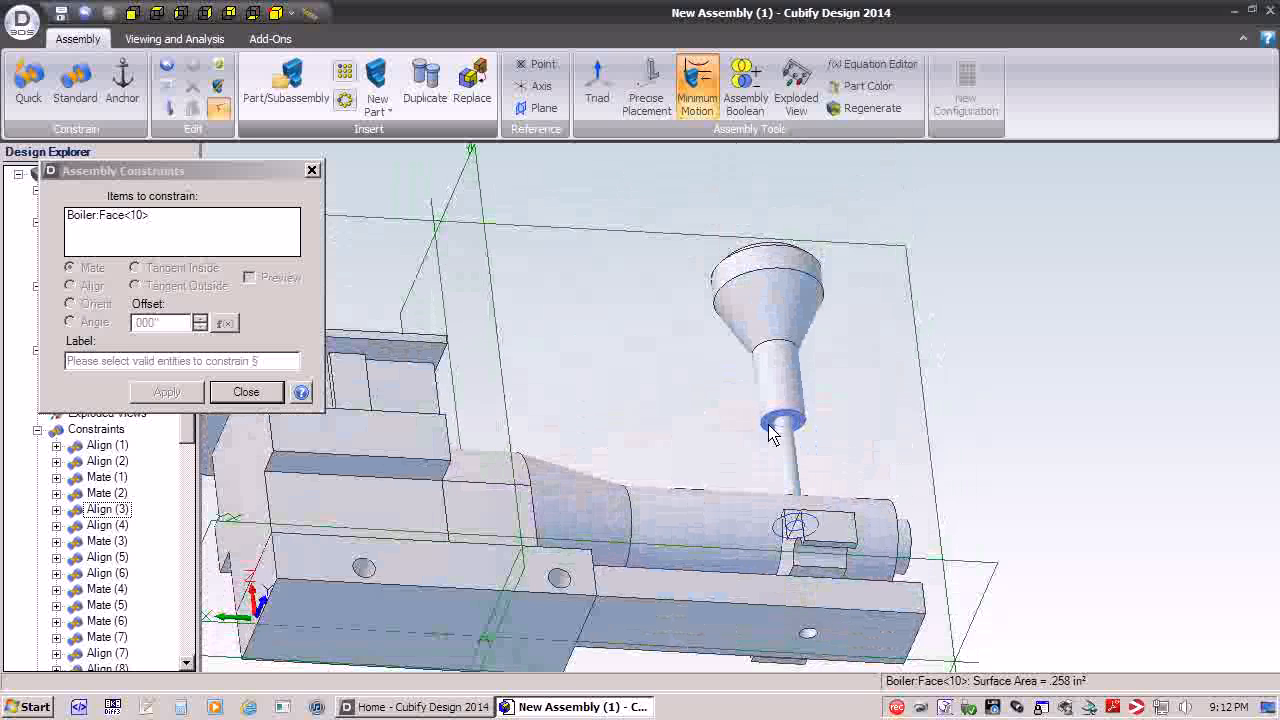
click(770, 428)
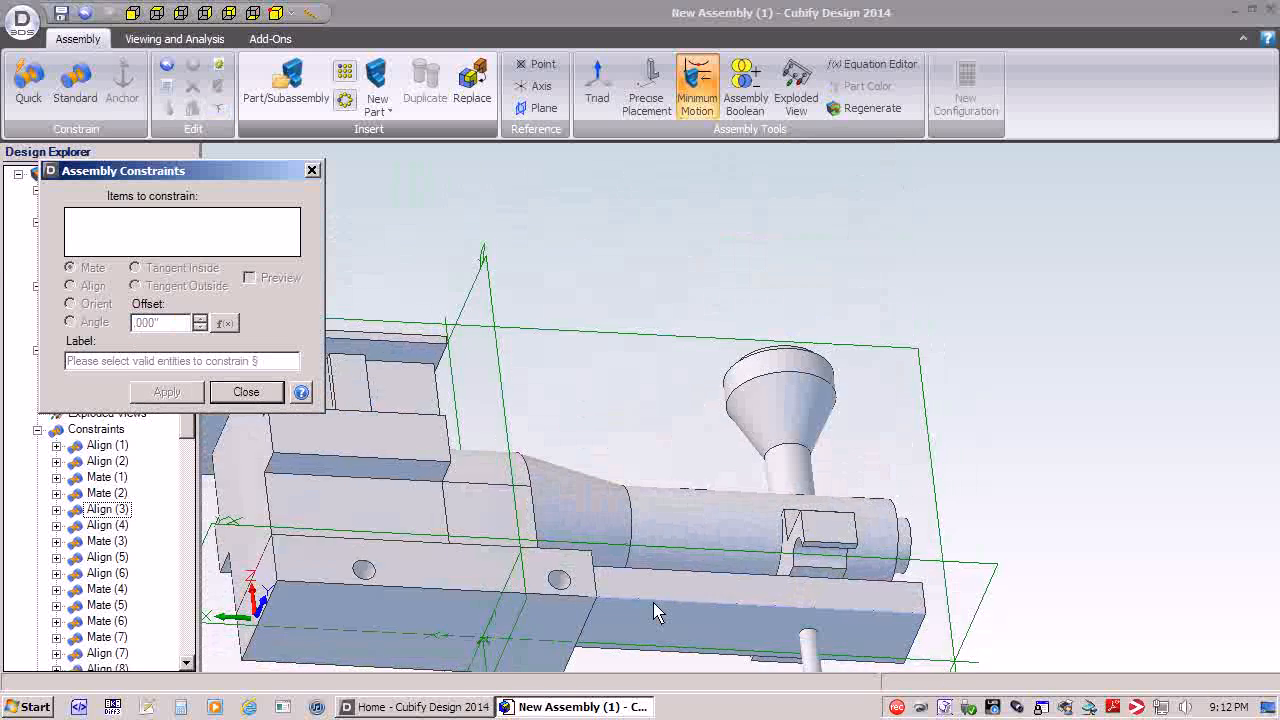
scroll(770, 500, down, 3)
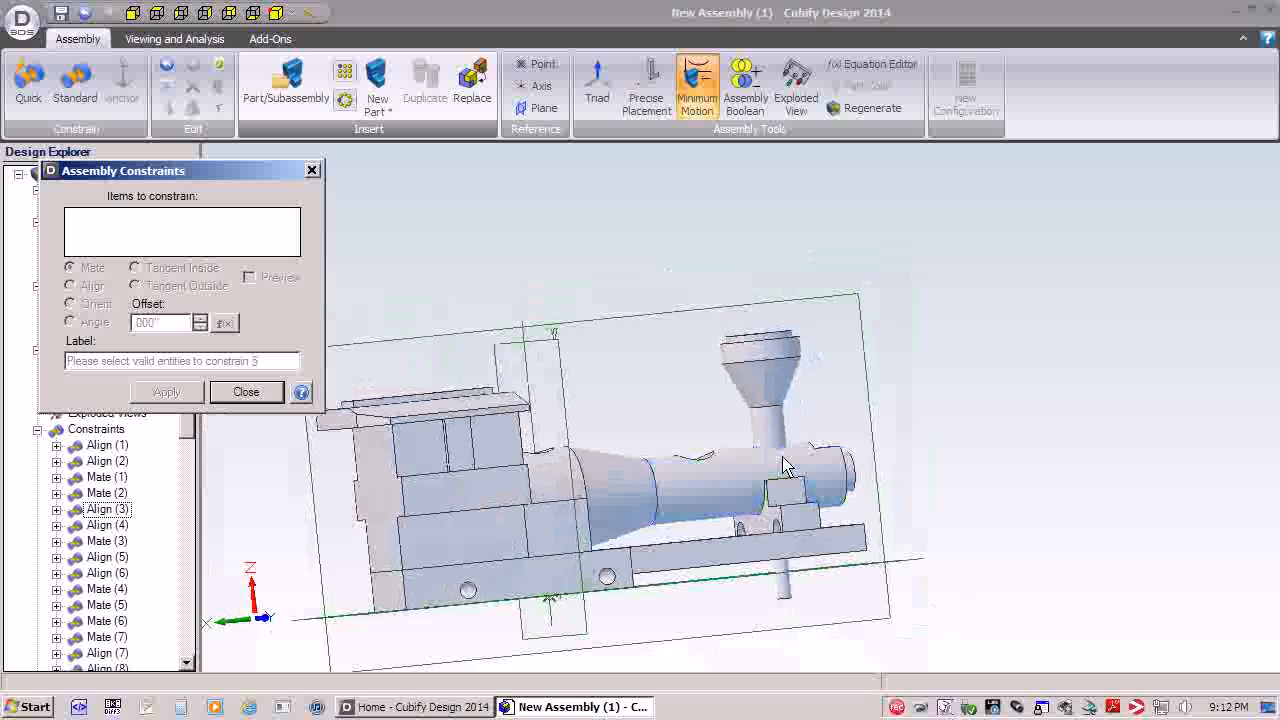
middle_drag(795, 600, 585, 570)
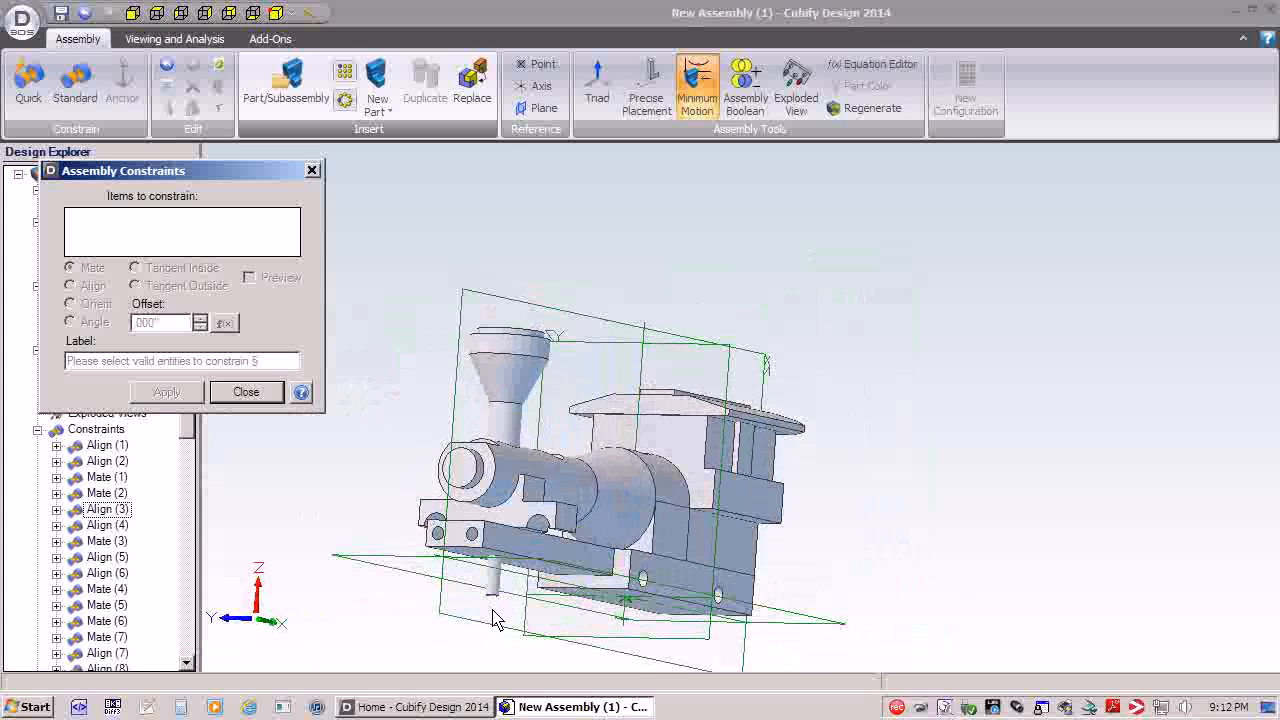
middle_drag(492, 618, 414, 580)
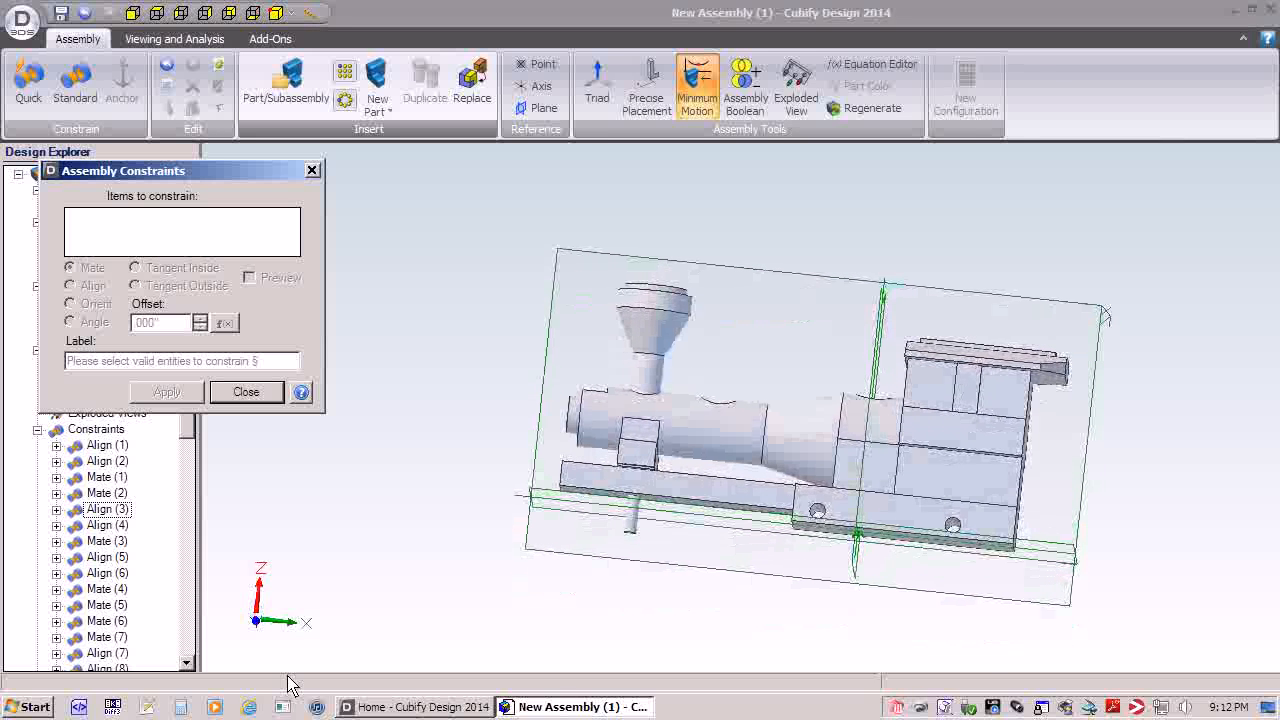
click(246, 392)
- Insert one copy of Axle Spacer.AD_PRT below the front end of the Base
click(244, 114)
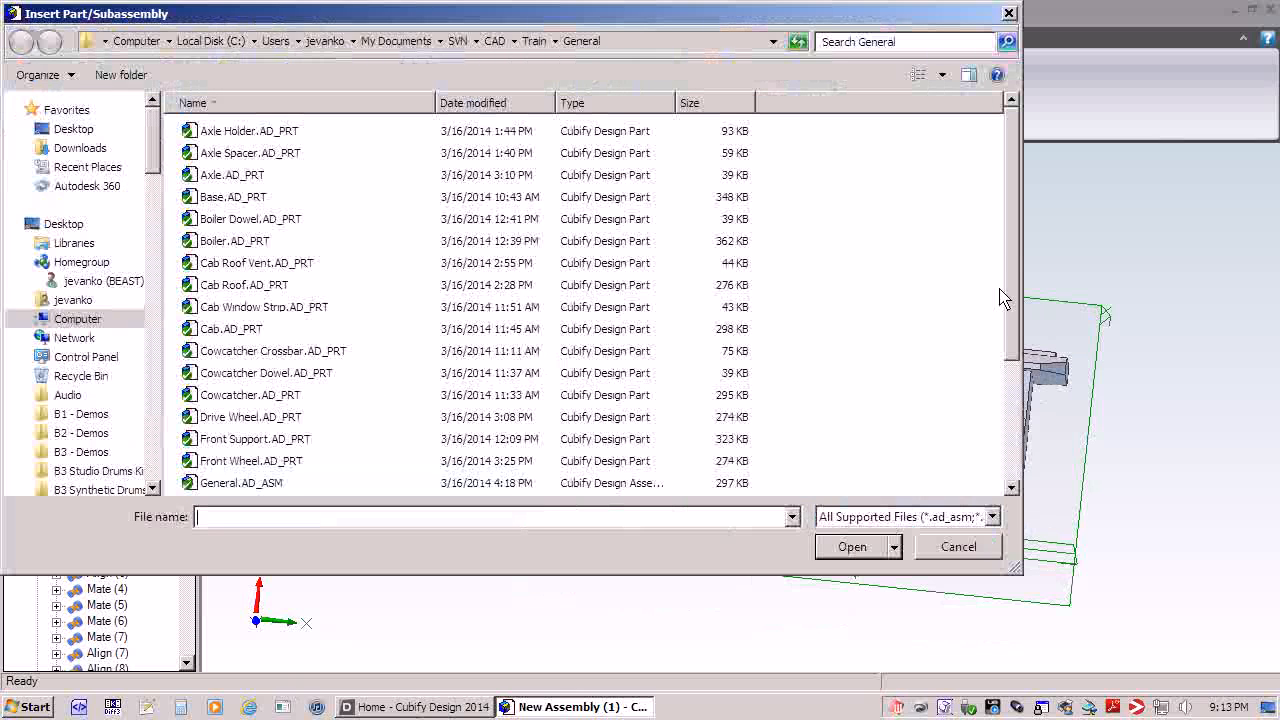
drag(1012, 260, 1030, 192)
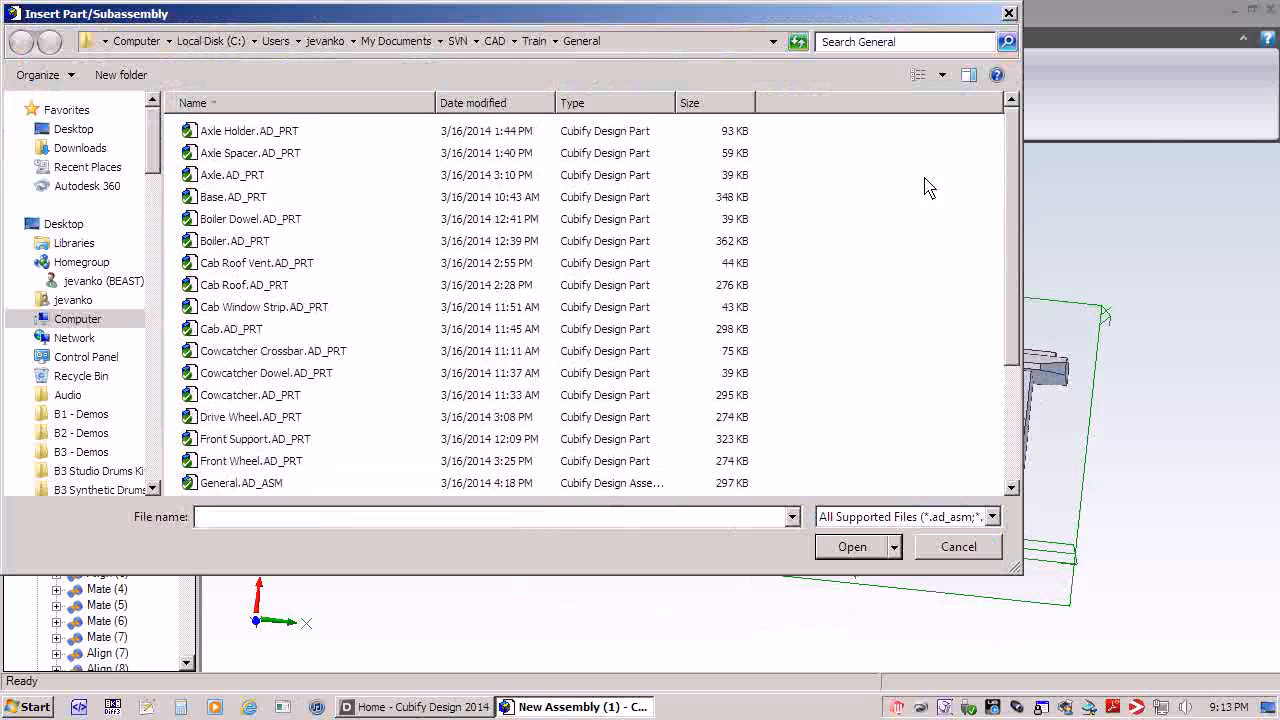
click(227, 157)
click(855, 547)
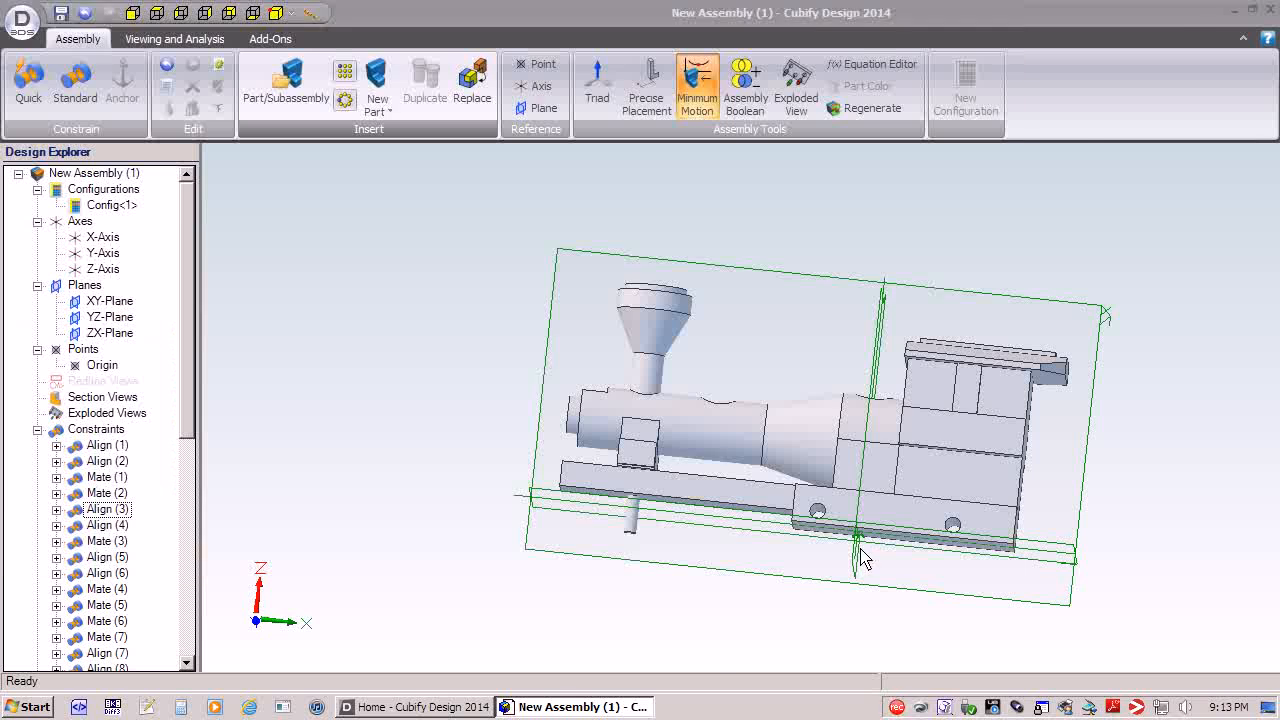
click(645, 553)
click(475, 325)
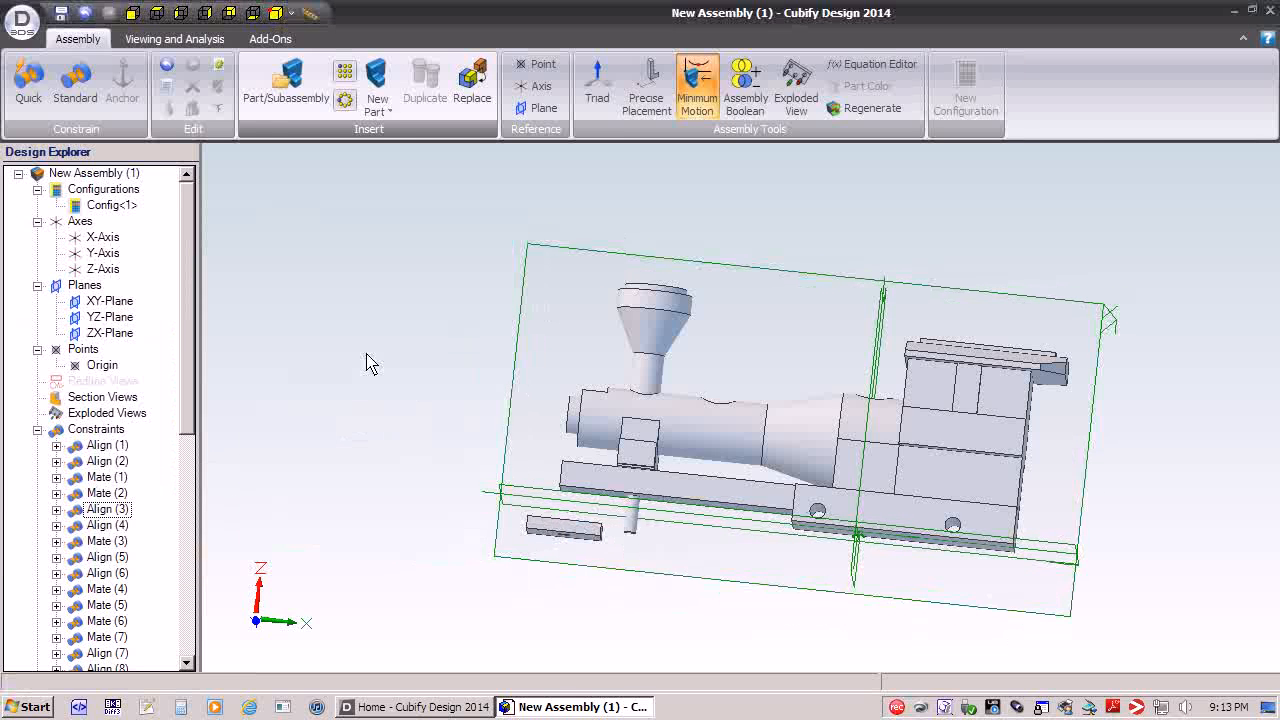
- Align the Boiler Dowel's cylindrical face with the hole in the Axle Spacer at offset 0
key(Up)
key(Up)
key(Up)
key(Up)
key(Up)
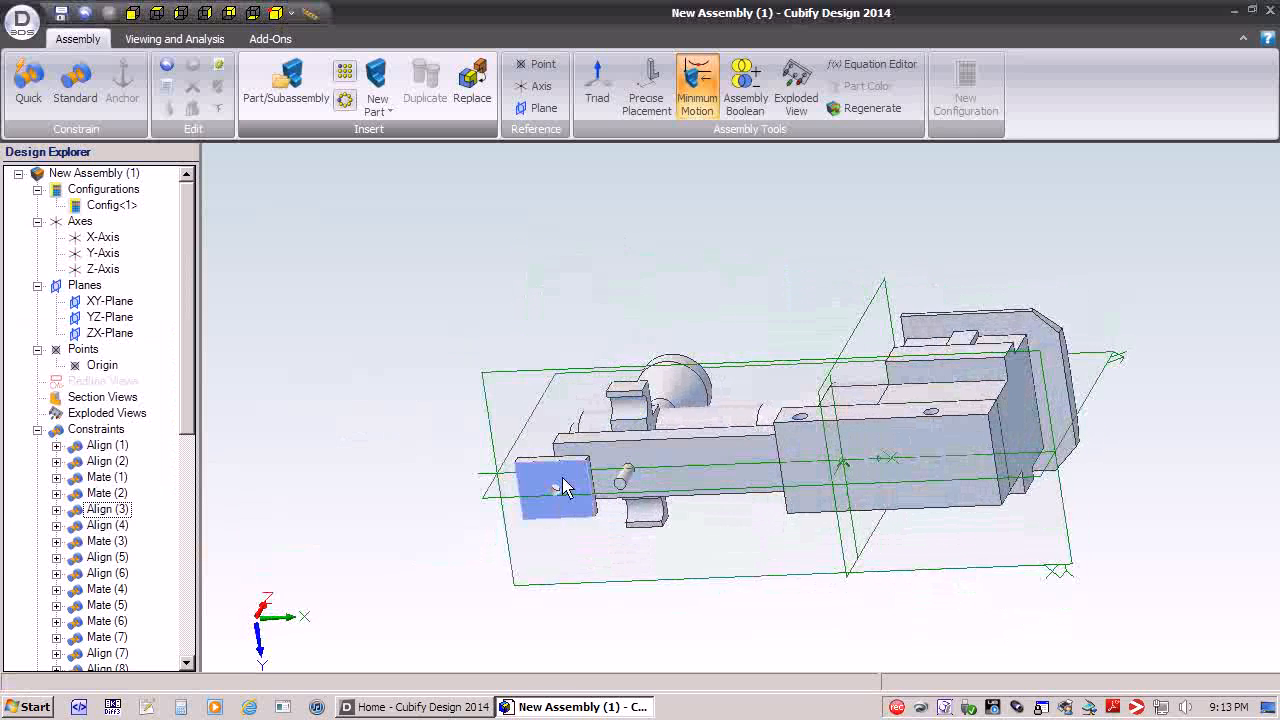
key(Left)
key(Left)
key(Left)
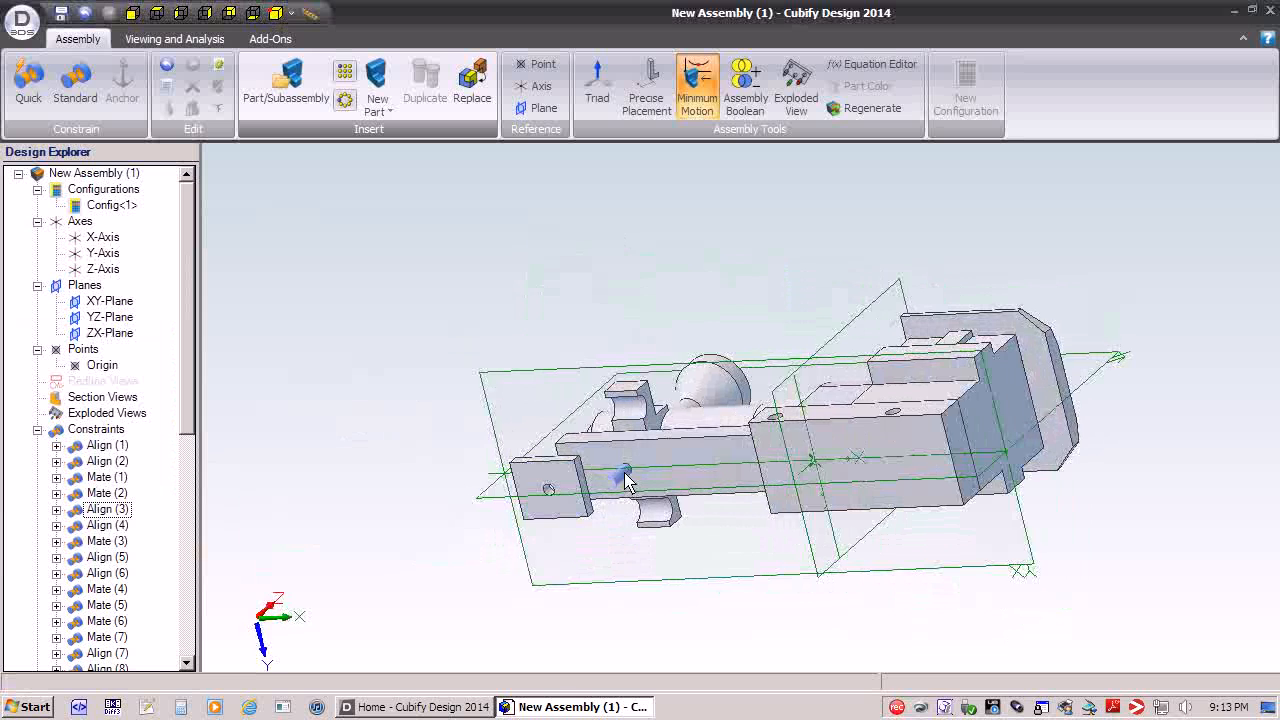
key(Left)
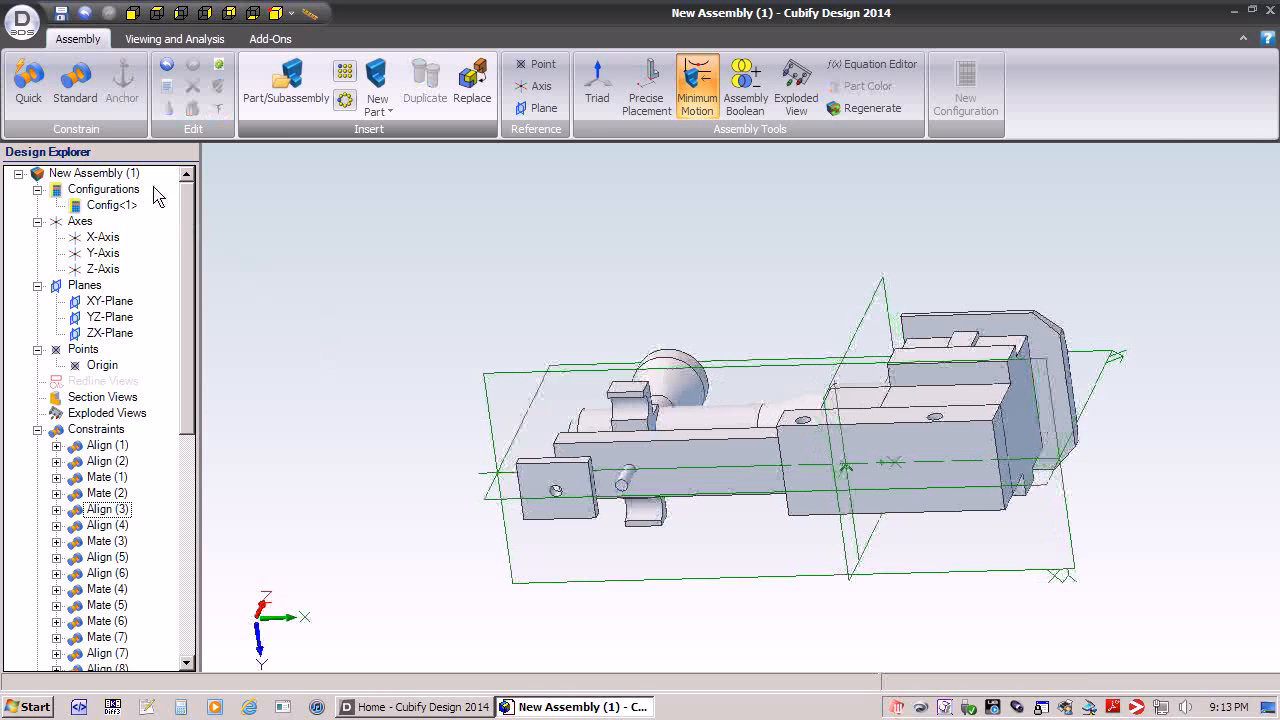
click(75, 80)
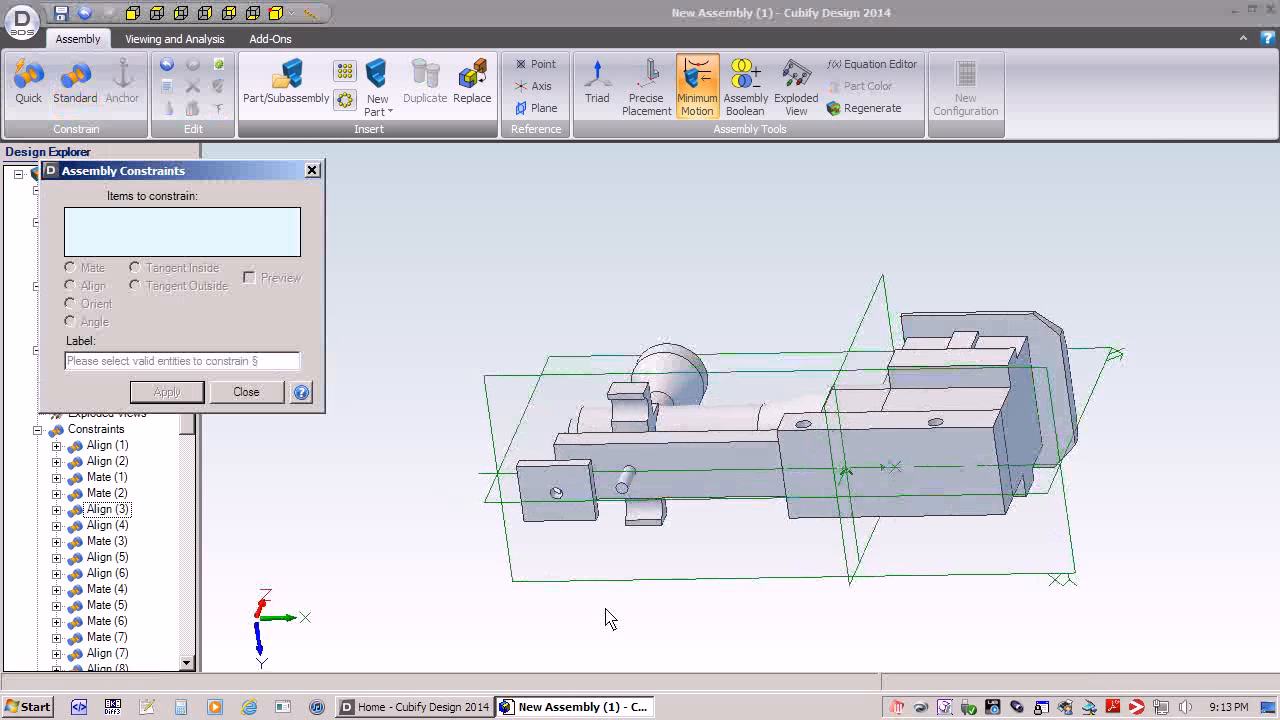
right_drag(610, 618, 640, 530)
click(622, 490)
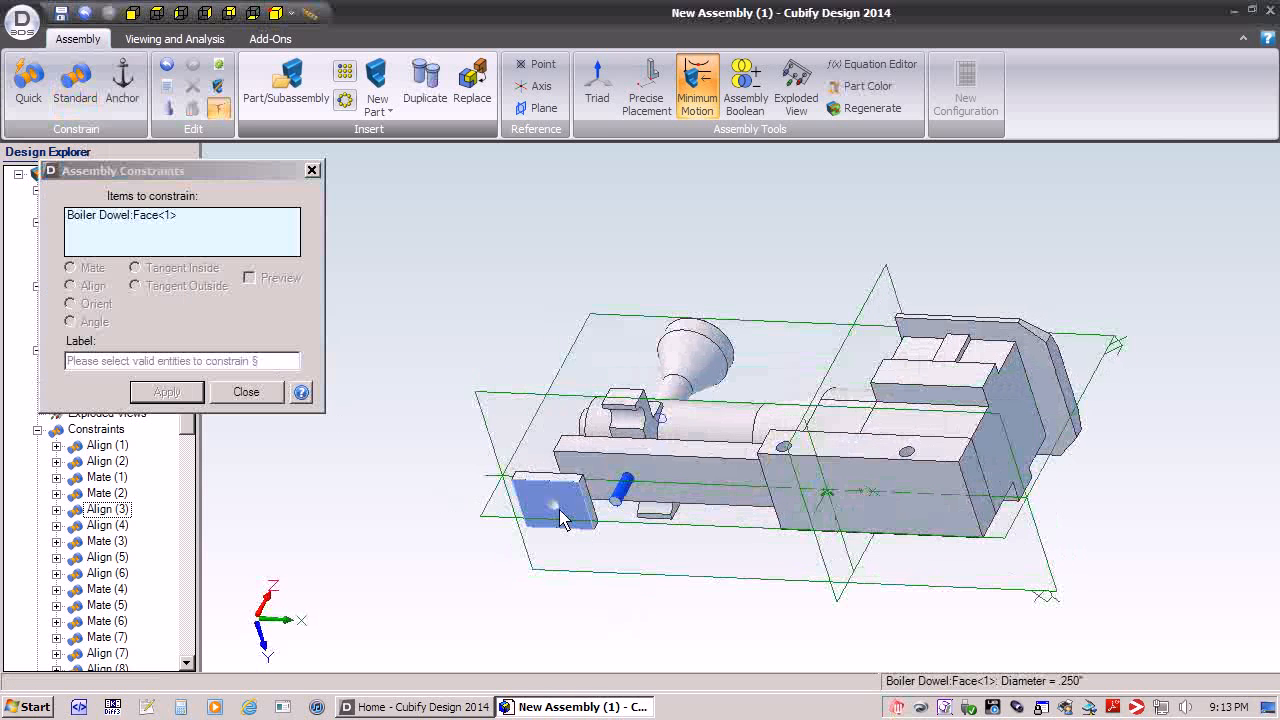
scroll(555, 515, up, 4)
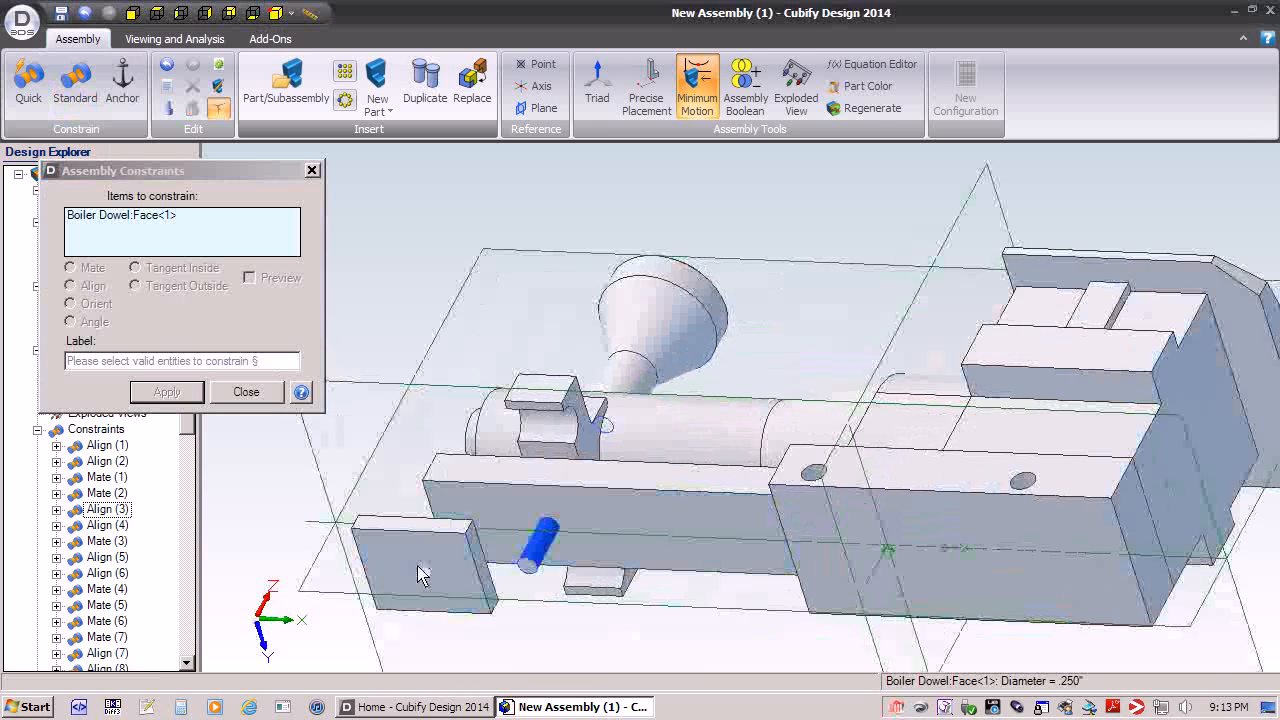
click(421, 572)
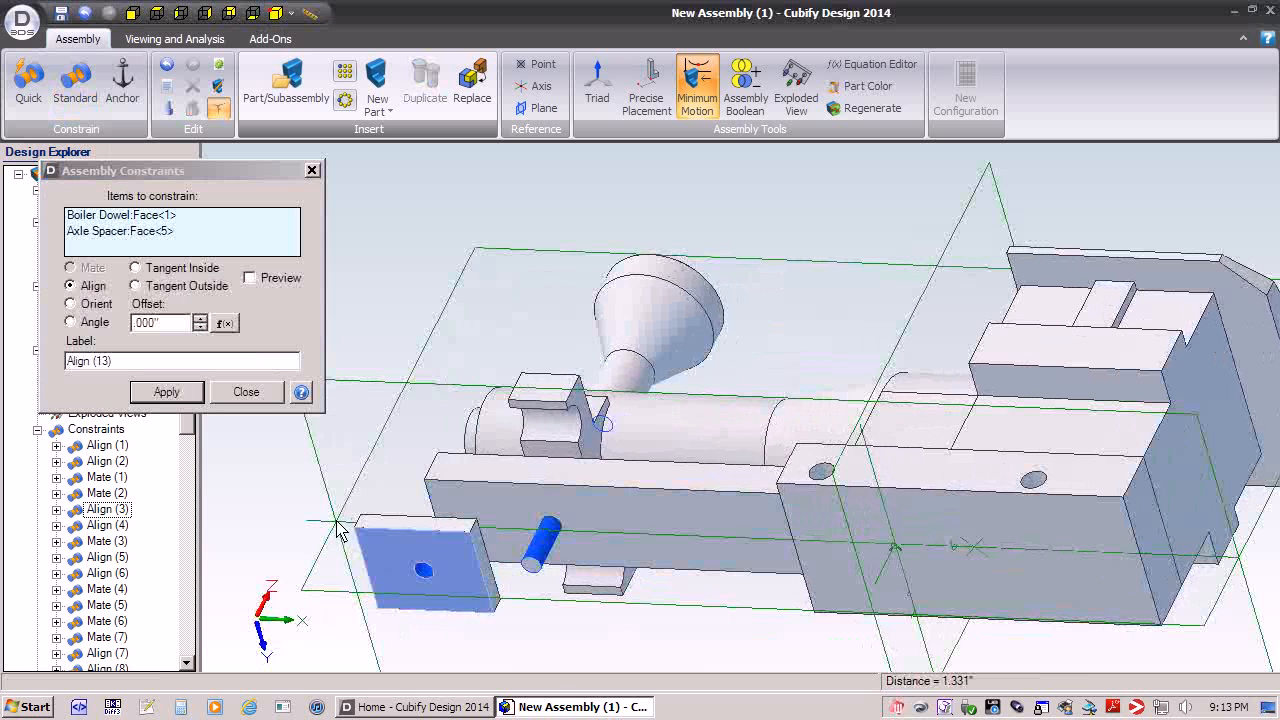
click(166, 392)
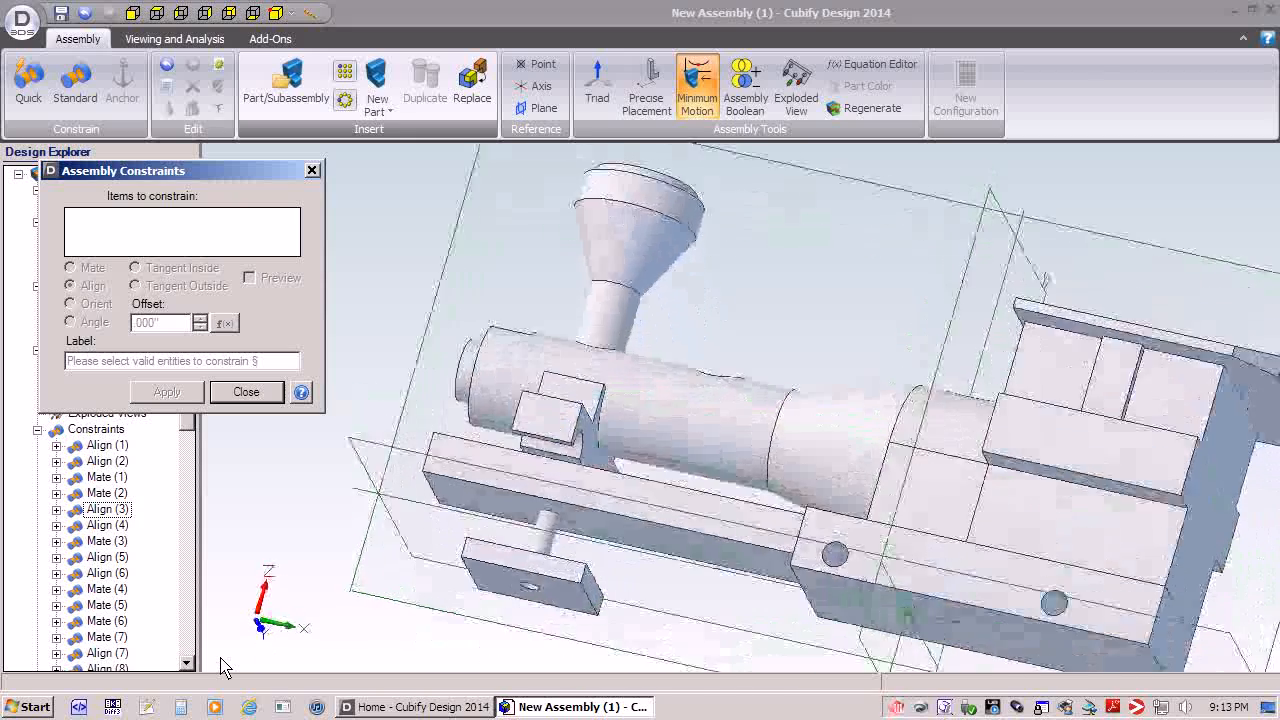
- Apply an Orient constraint between the side face of the Base's narrow front section and the Axle Spacer's long side face
click(566, 565)
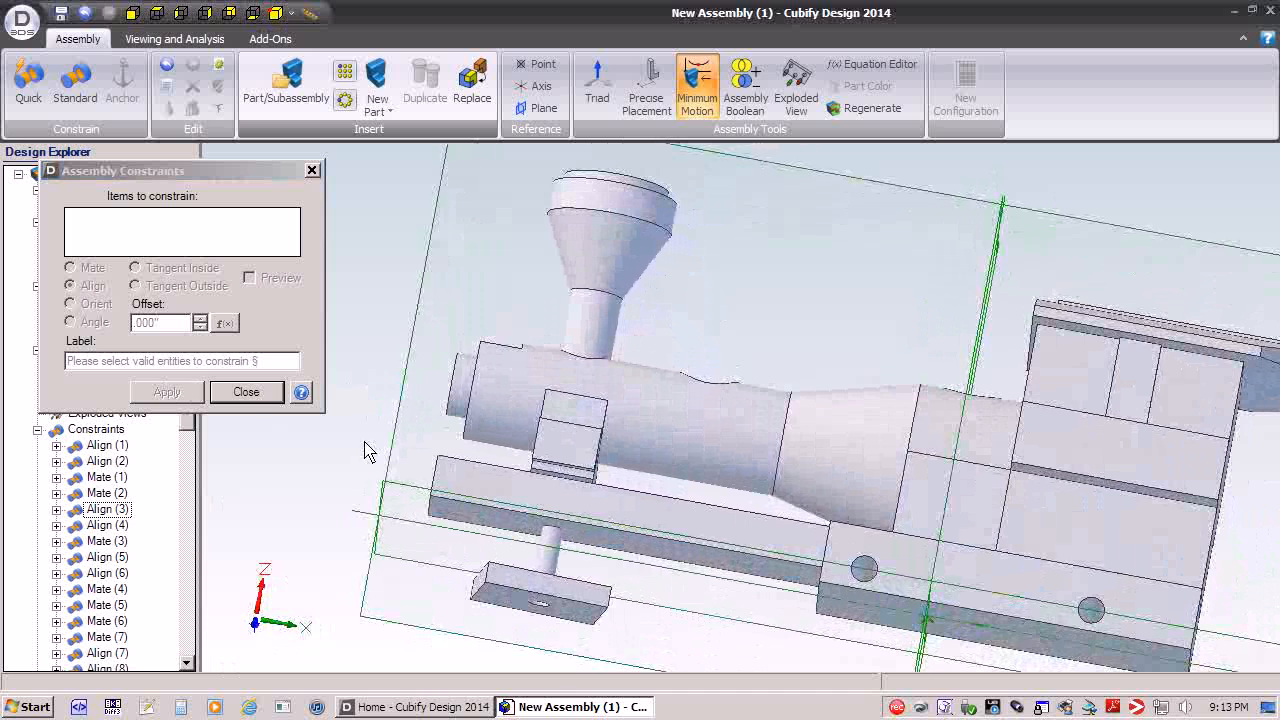
click(557, 495)
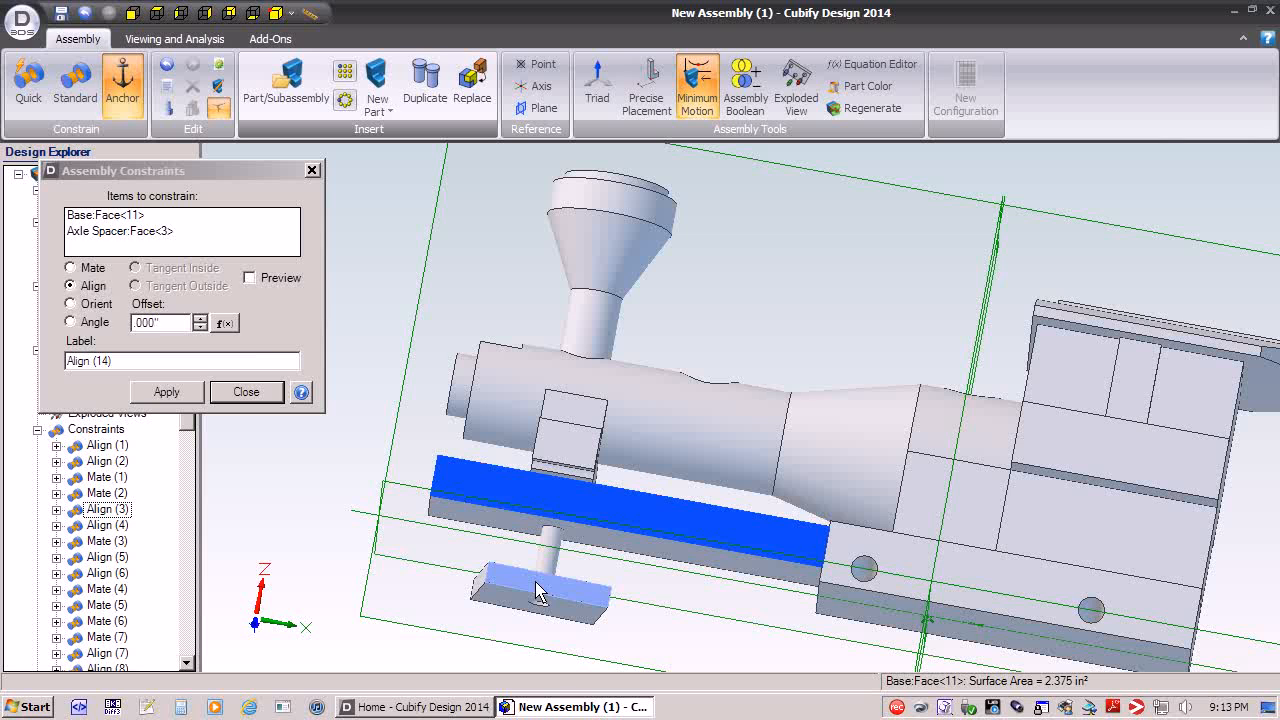
click(70, 304)
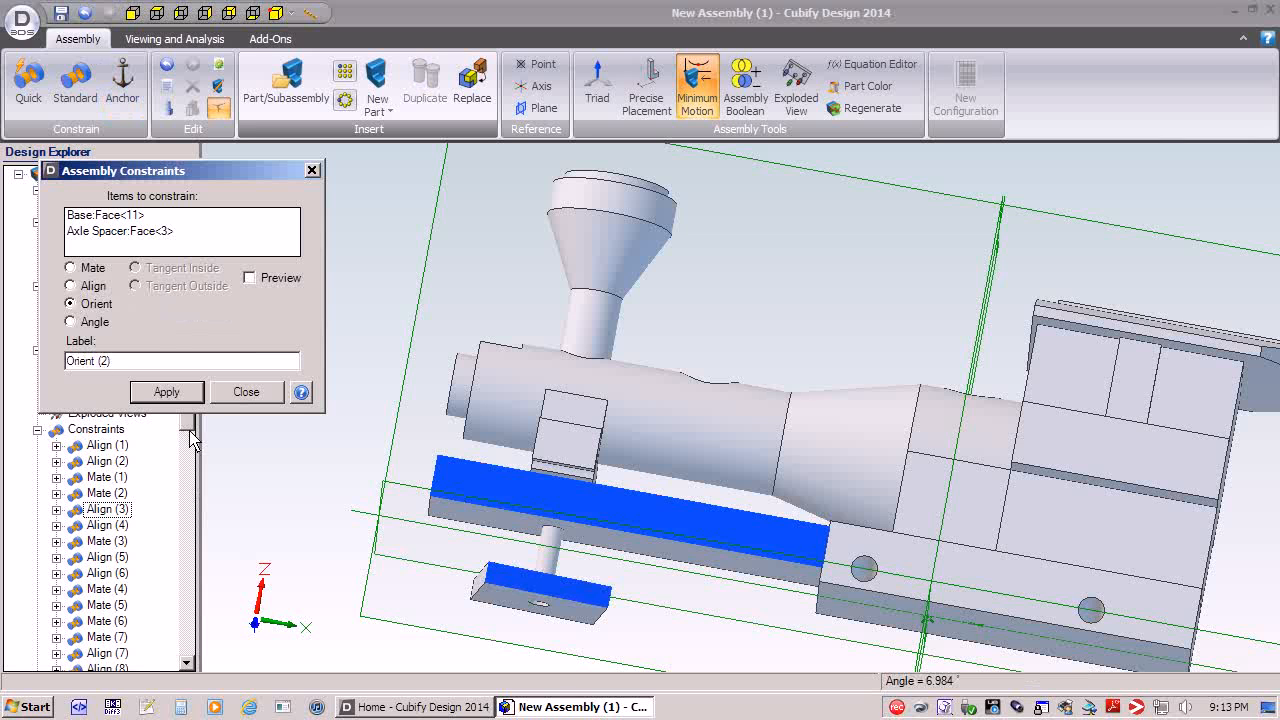
click(180, 396)
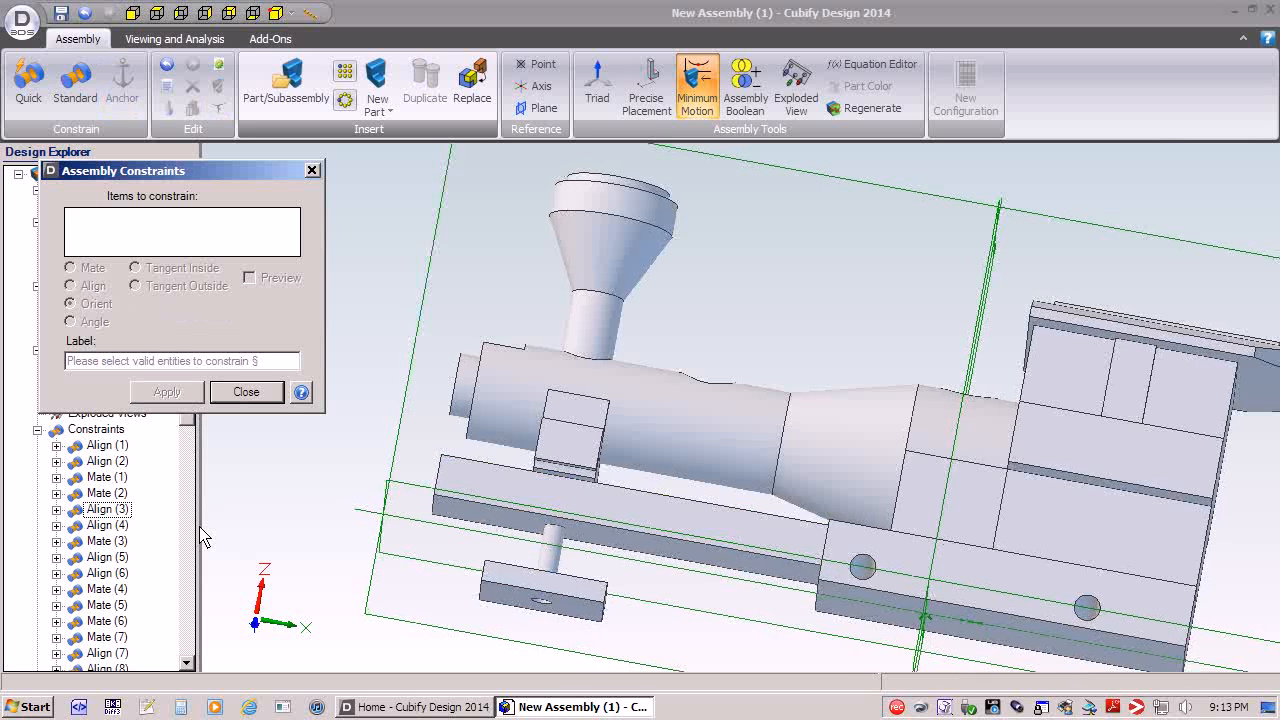
- Mate the Axle Spacer's top face to the underside of the Base's front section at offset 0, and finish constraining
click(588, 597)
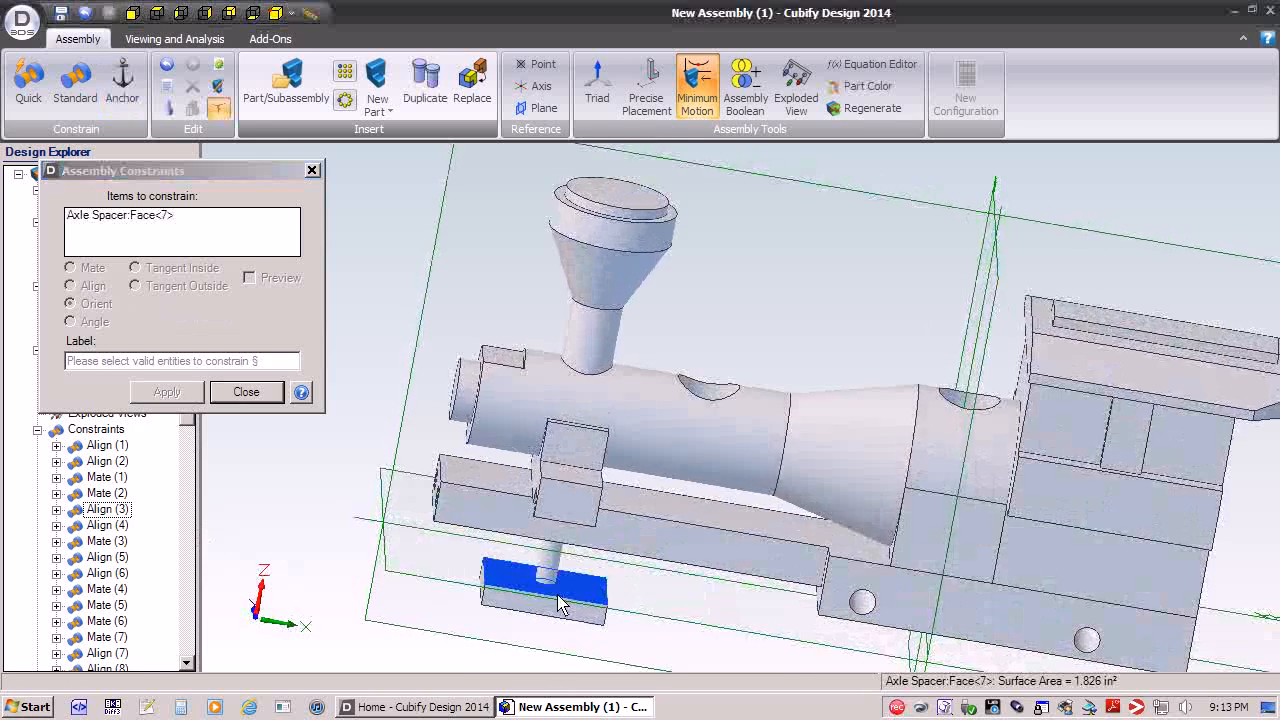
click(566, 543)
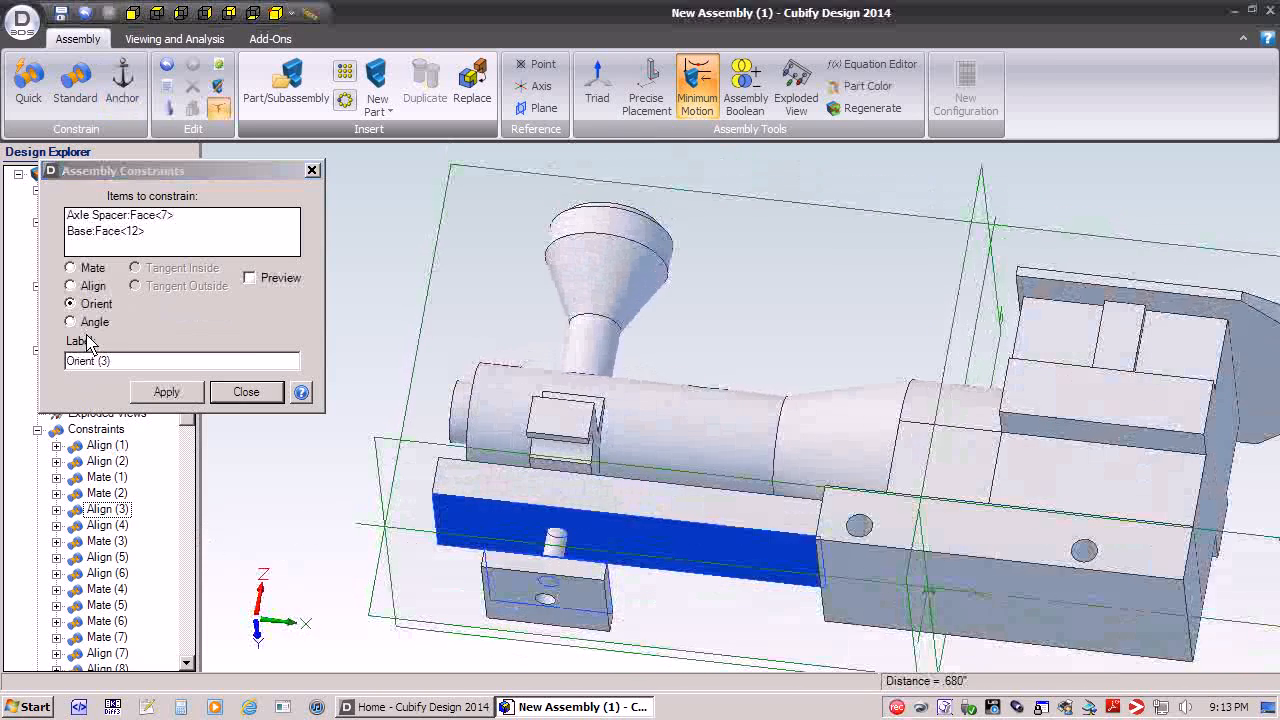
click(70, 268)
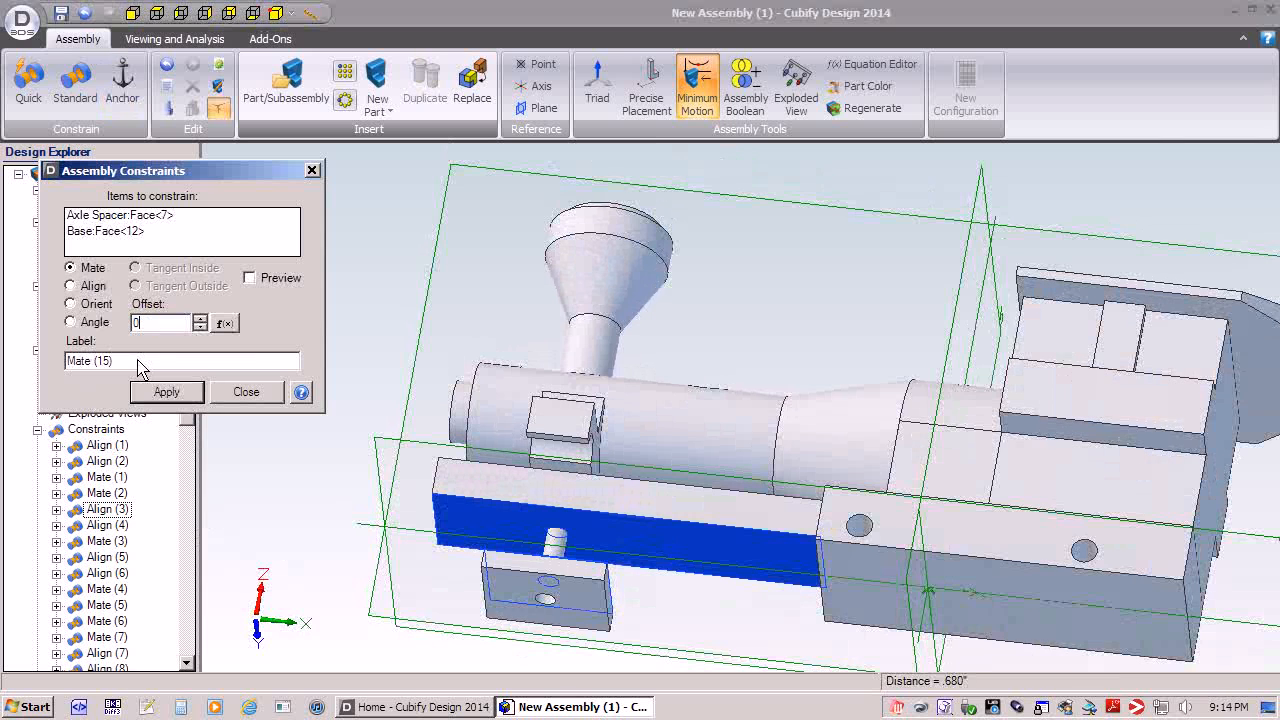
click(167, 393)
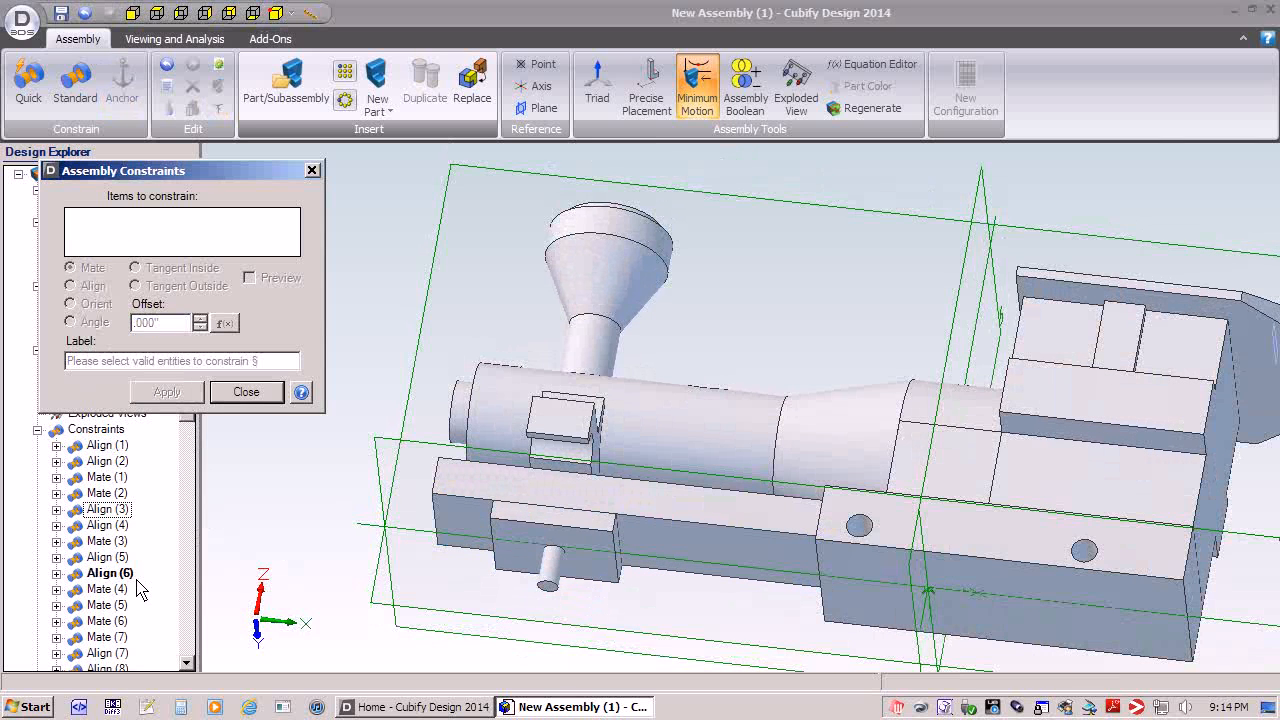
click(255, 393)
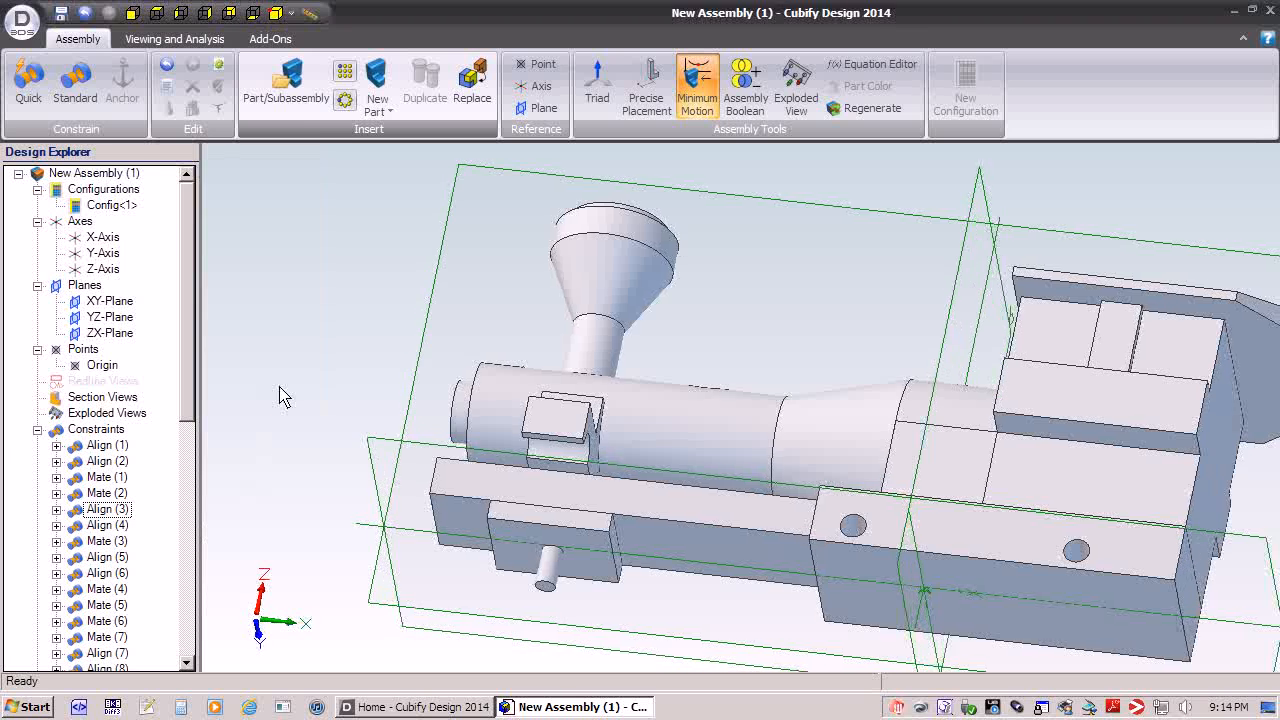
- Insert one copy of Axle Holder.AD_PRT in front of the Base, beside the Axle Spacer
click(290, 70)
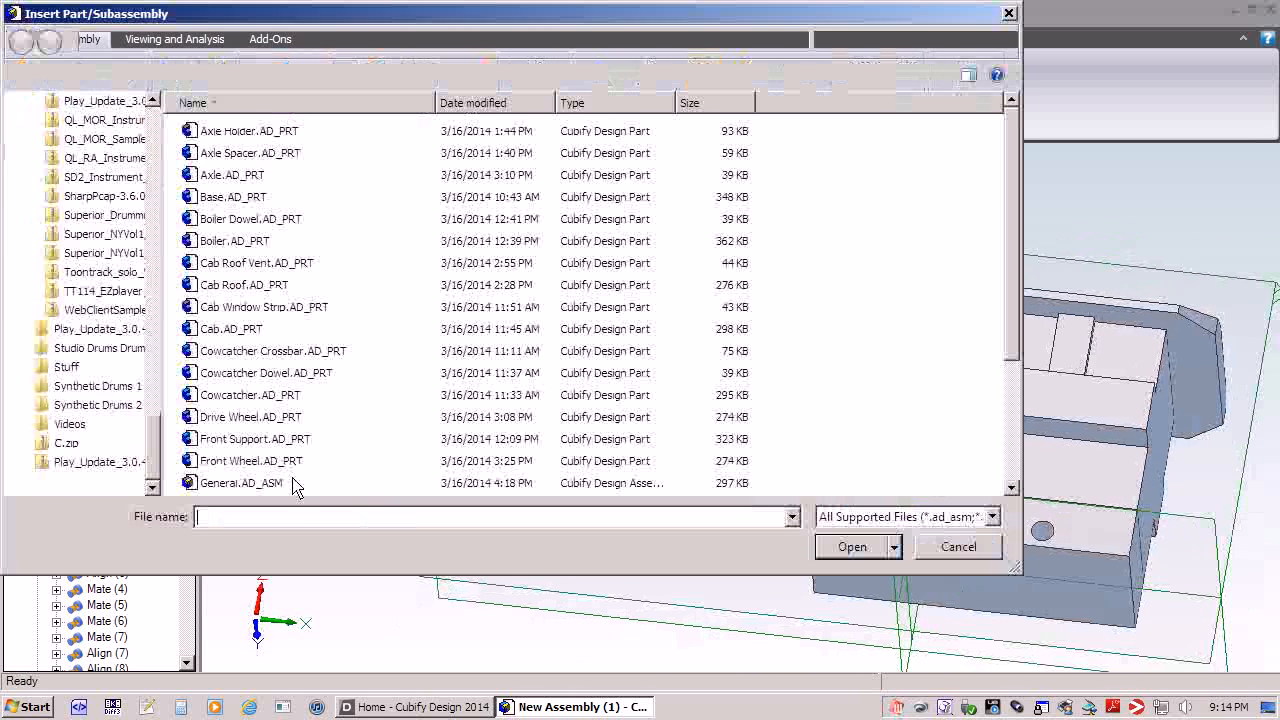
click(233, 132)
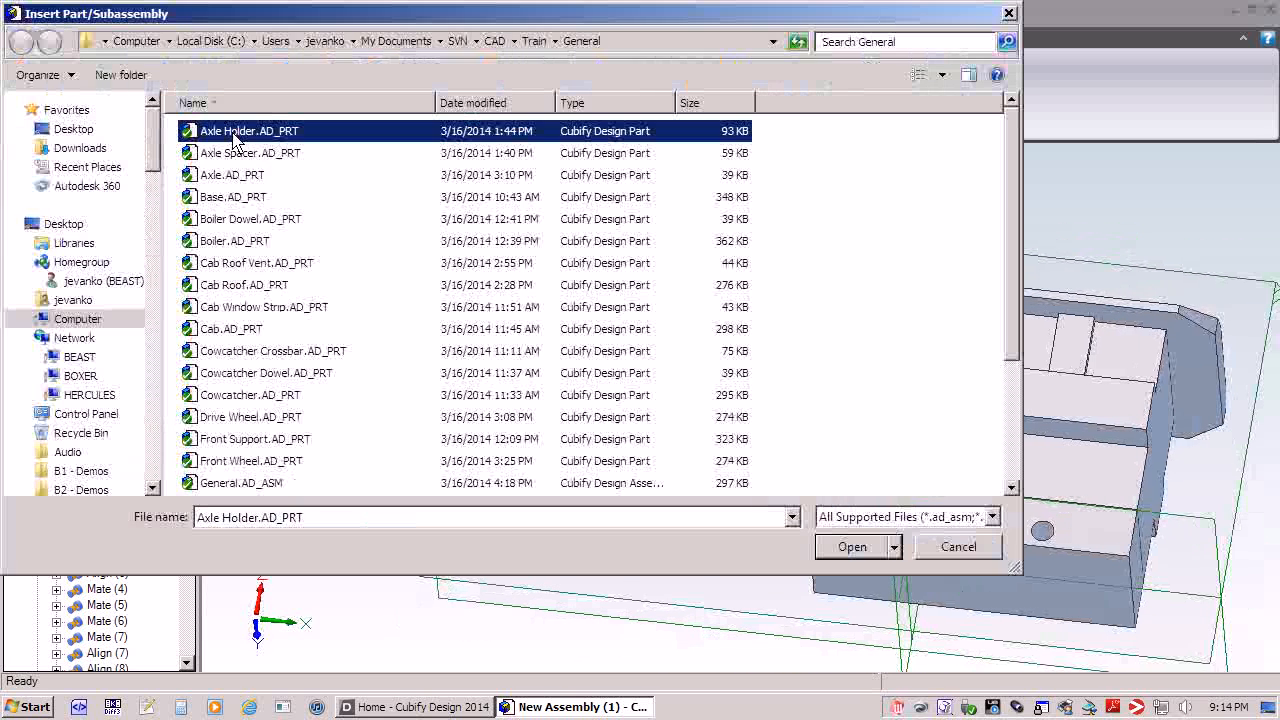
click(850, 547)
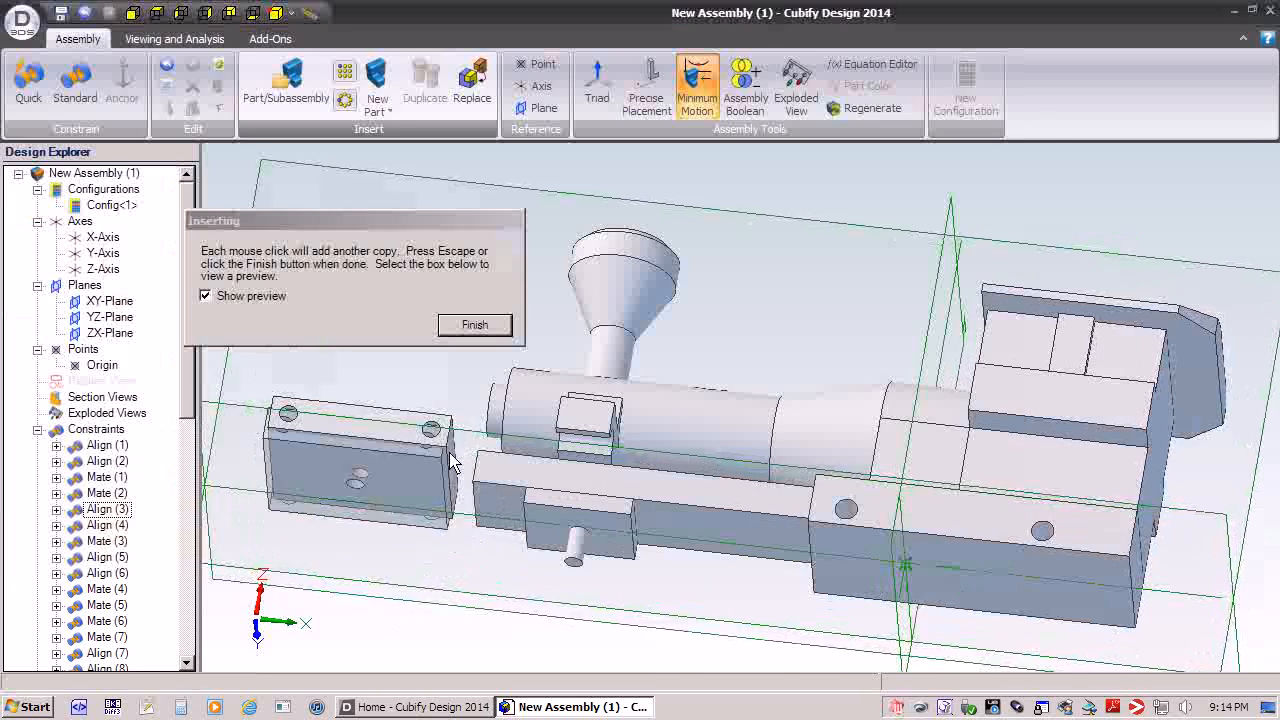
click(450, 462)
click(481, 325)
- Align the Boiler Dowel's cylindrical face with the hole in the Axle Holder at offset 0
middle_drag(442, 436, 368, 439)
drag(368, 439, 432, 600)
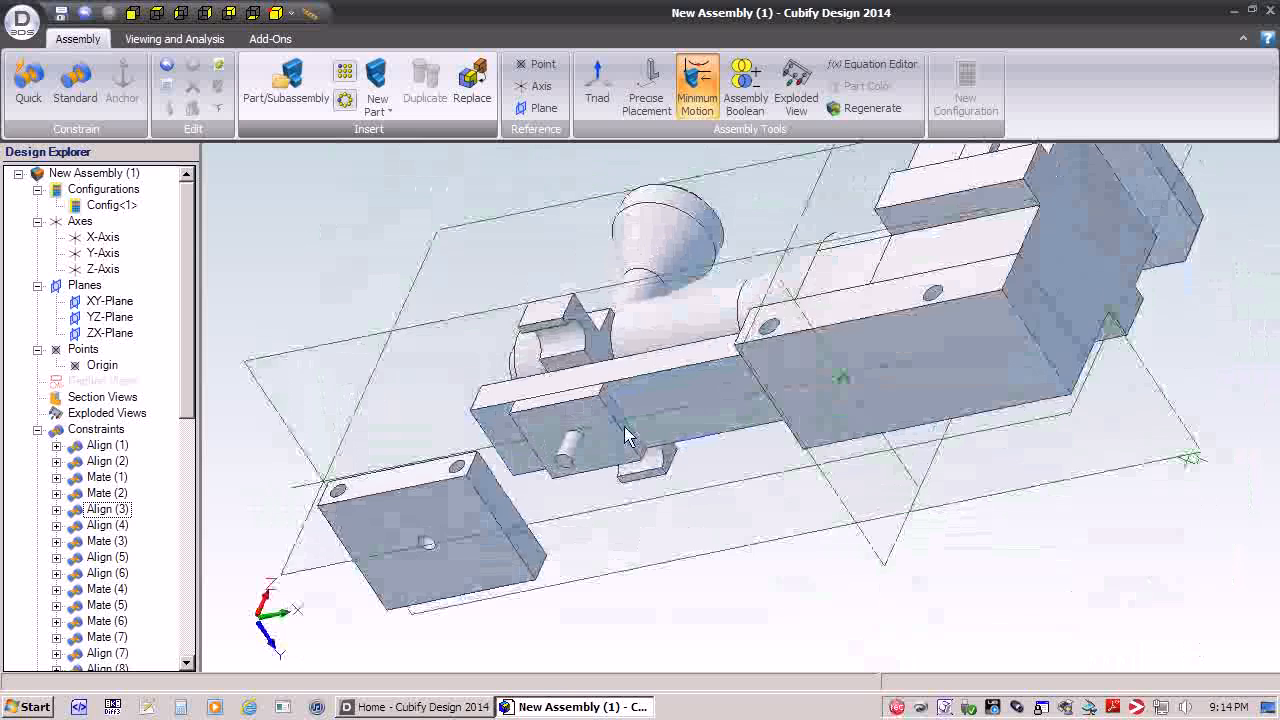
click(73, 88)
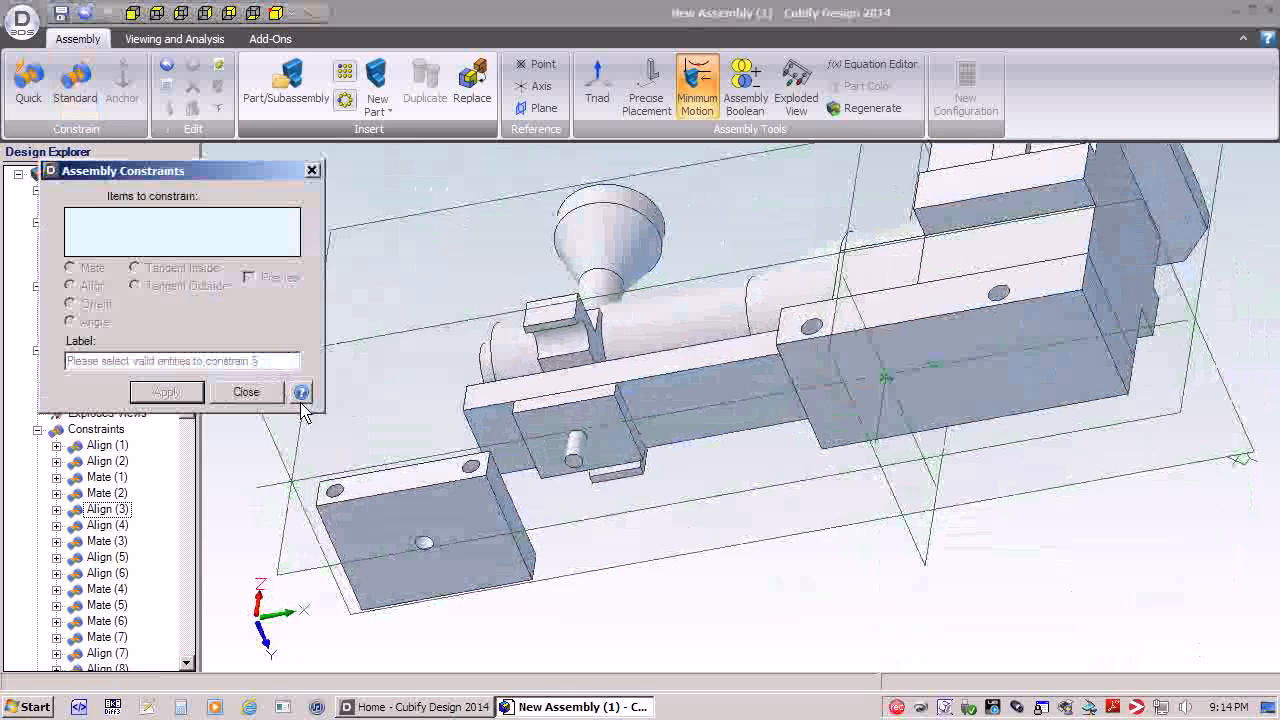
click(572, 446)
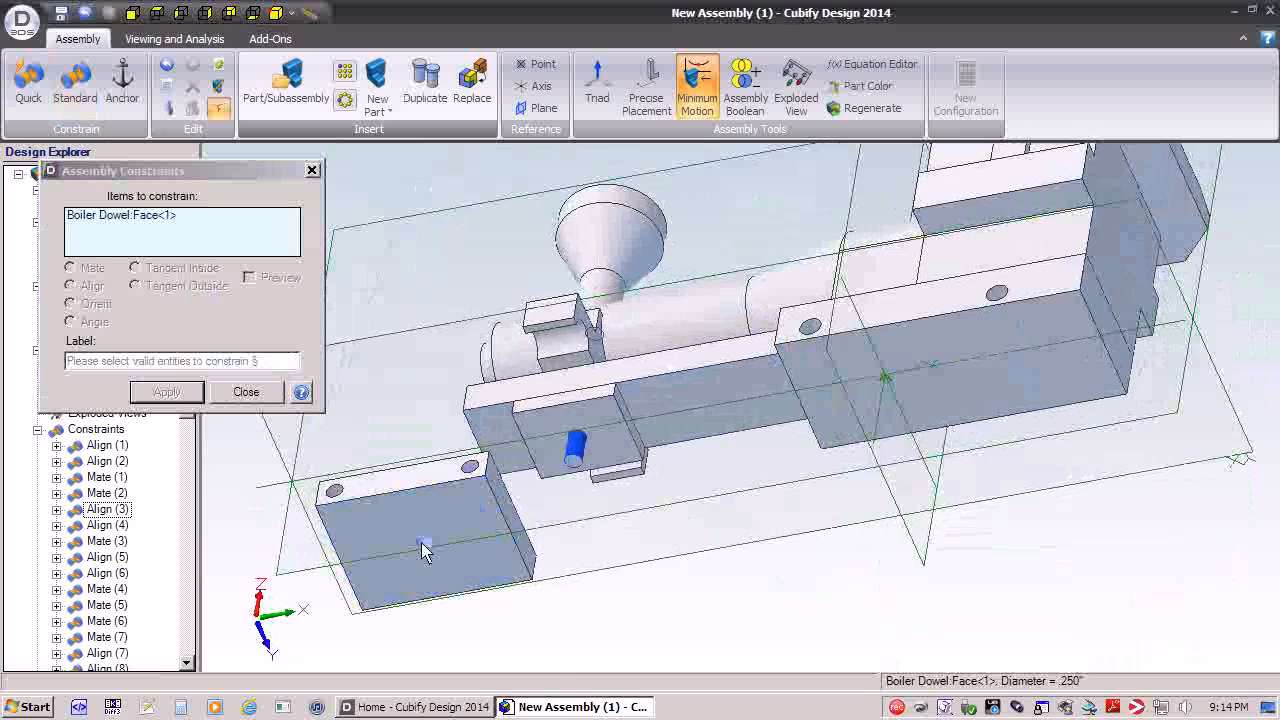
click(422, 548)
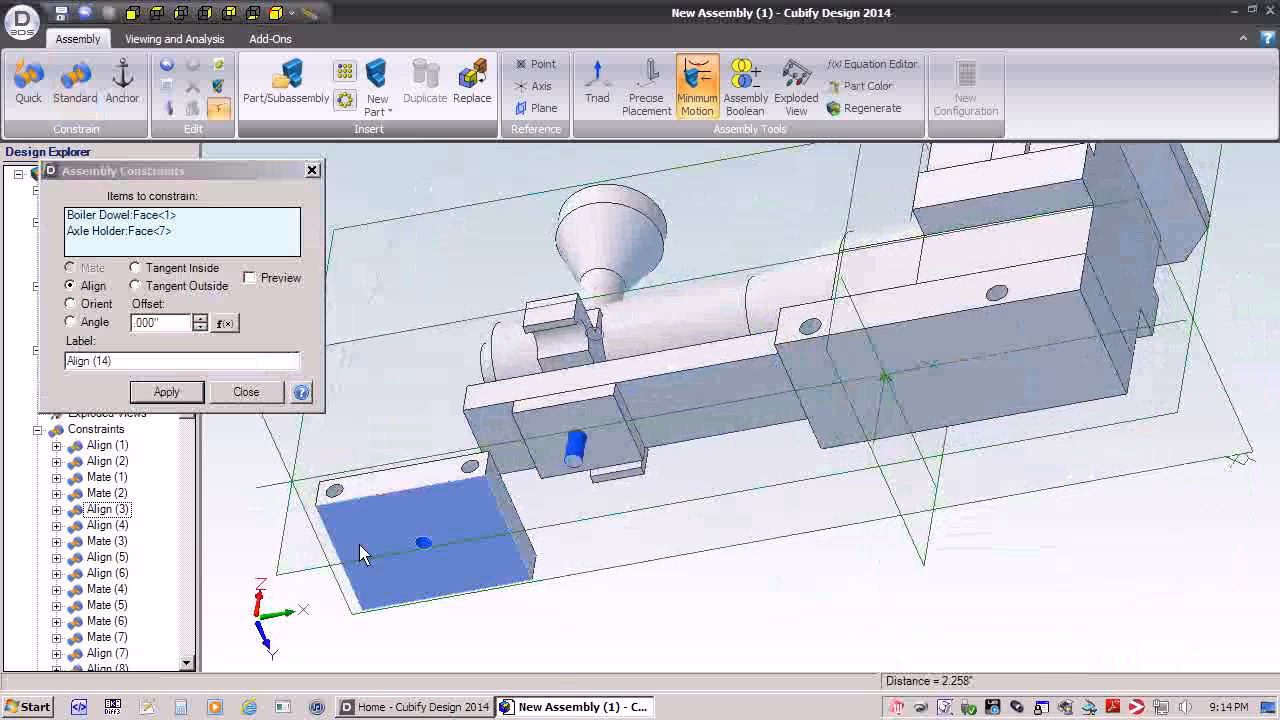
click(165, 392)
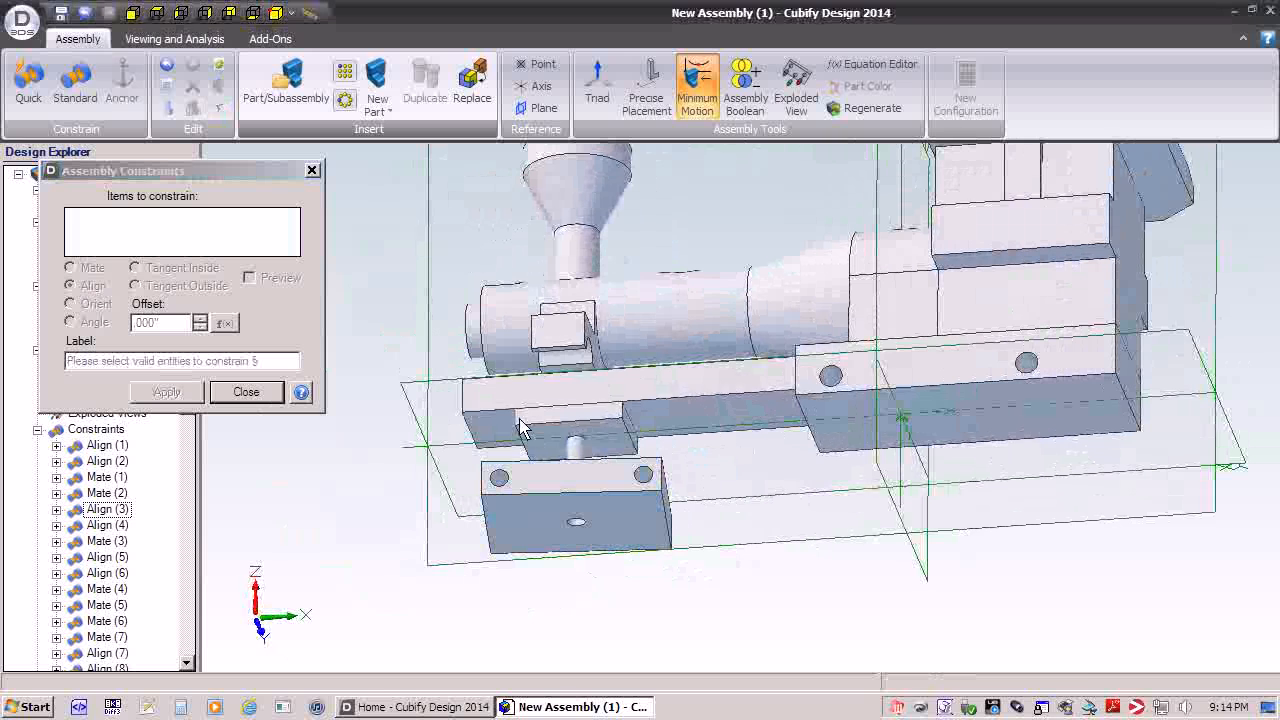
- Orient the Axle Holder's long side face to the Base's front side face, and mate its top face to the Axle Spacer's underside at offset 0
click(540, 478)
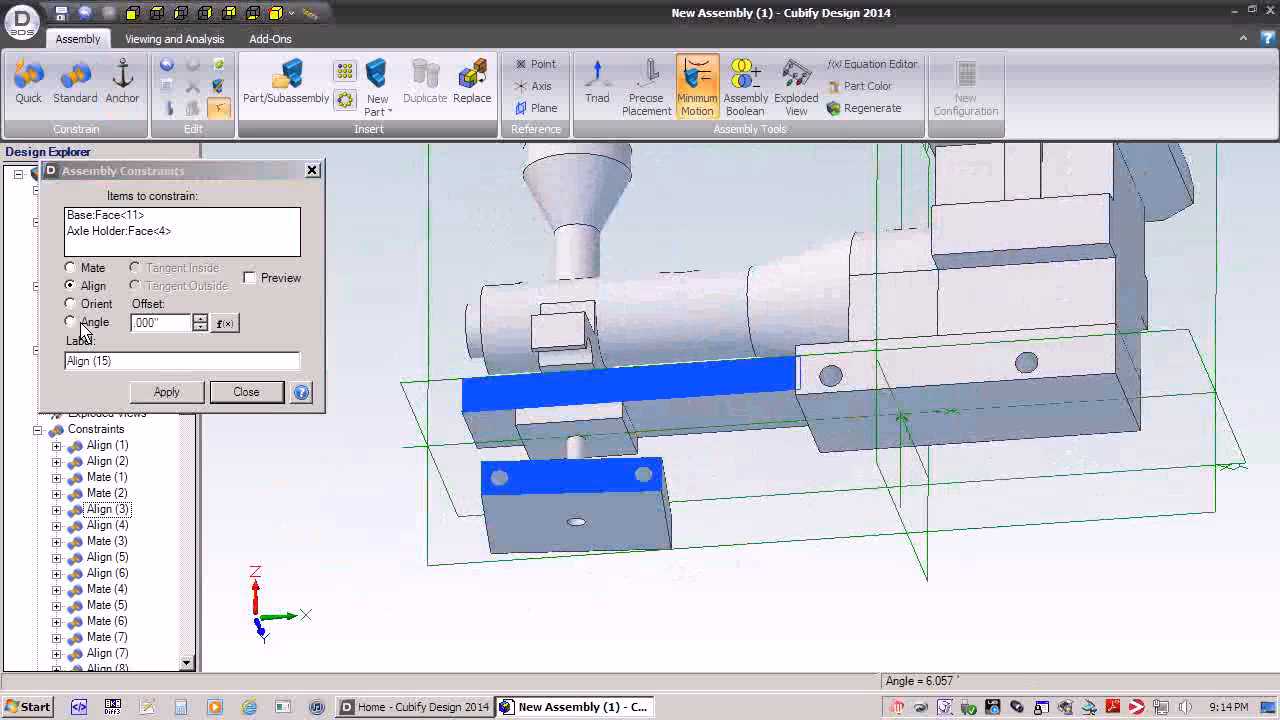
click(167, 393)
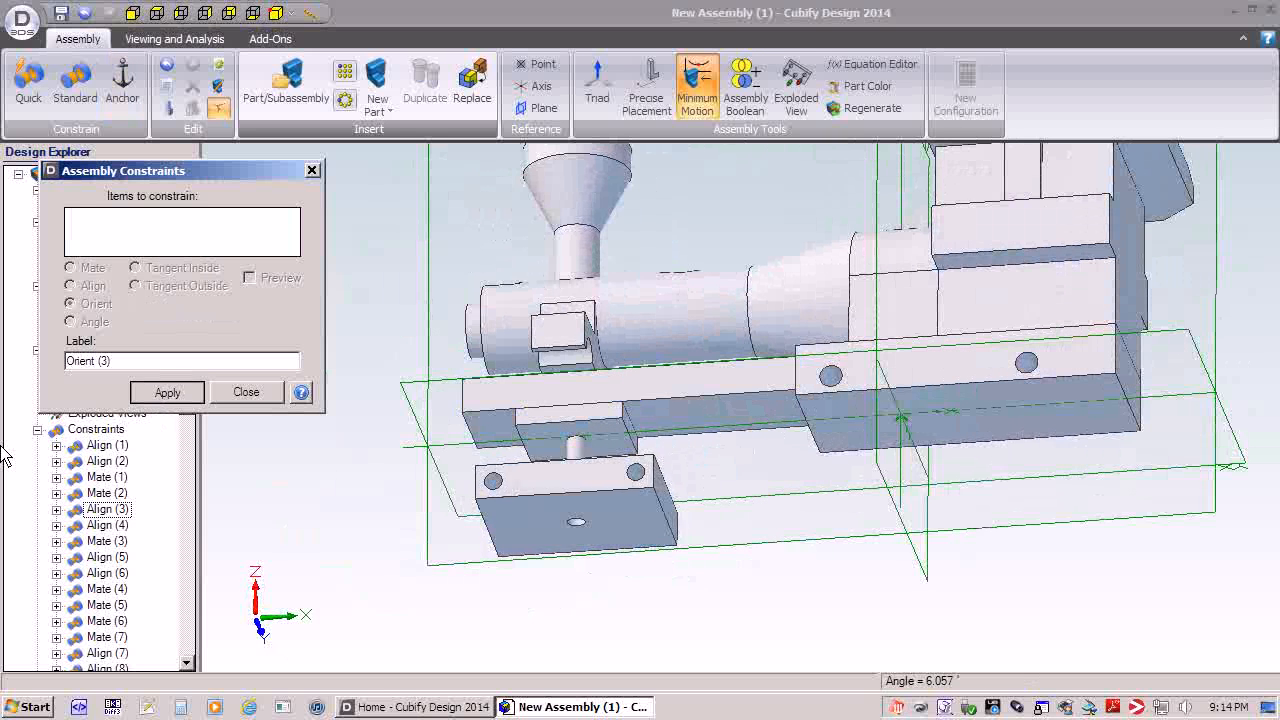
middle_drag(380, 535, 584, 458)
click(584, 458)
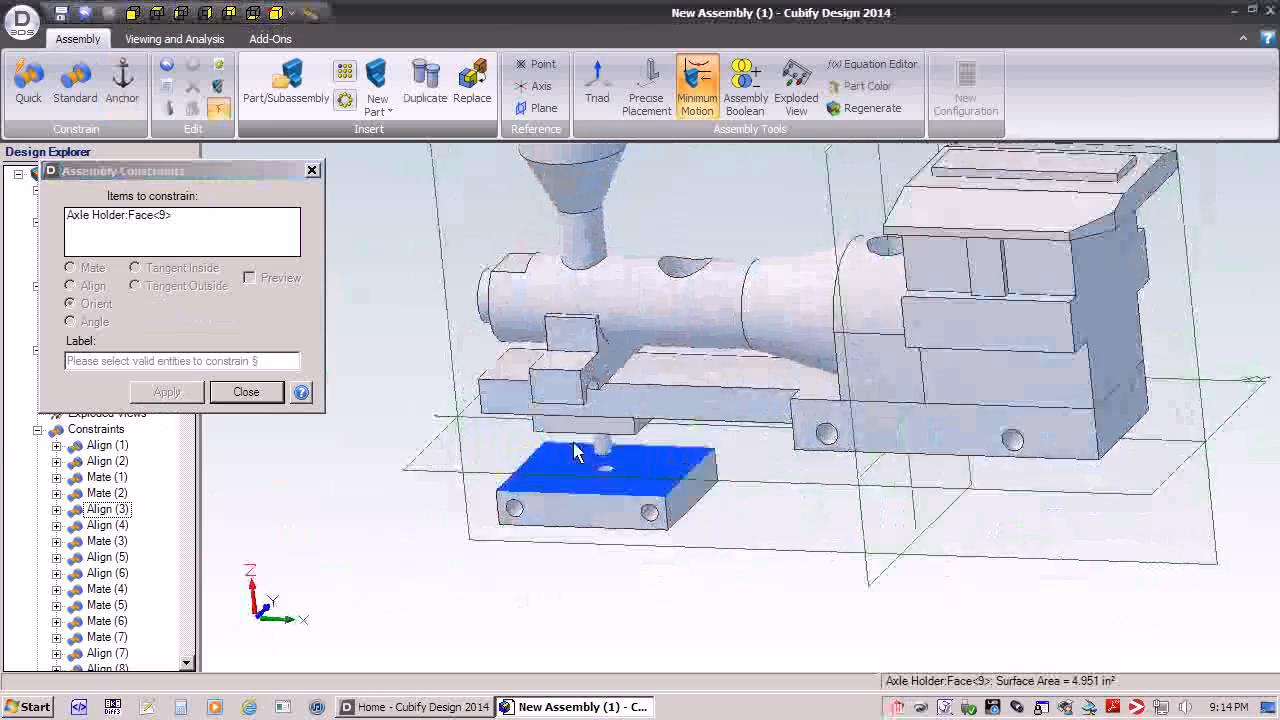
click(645, 495)
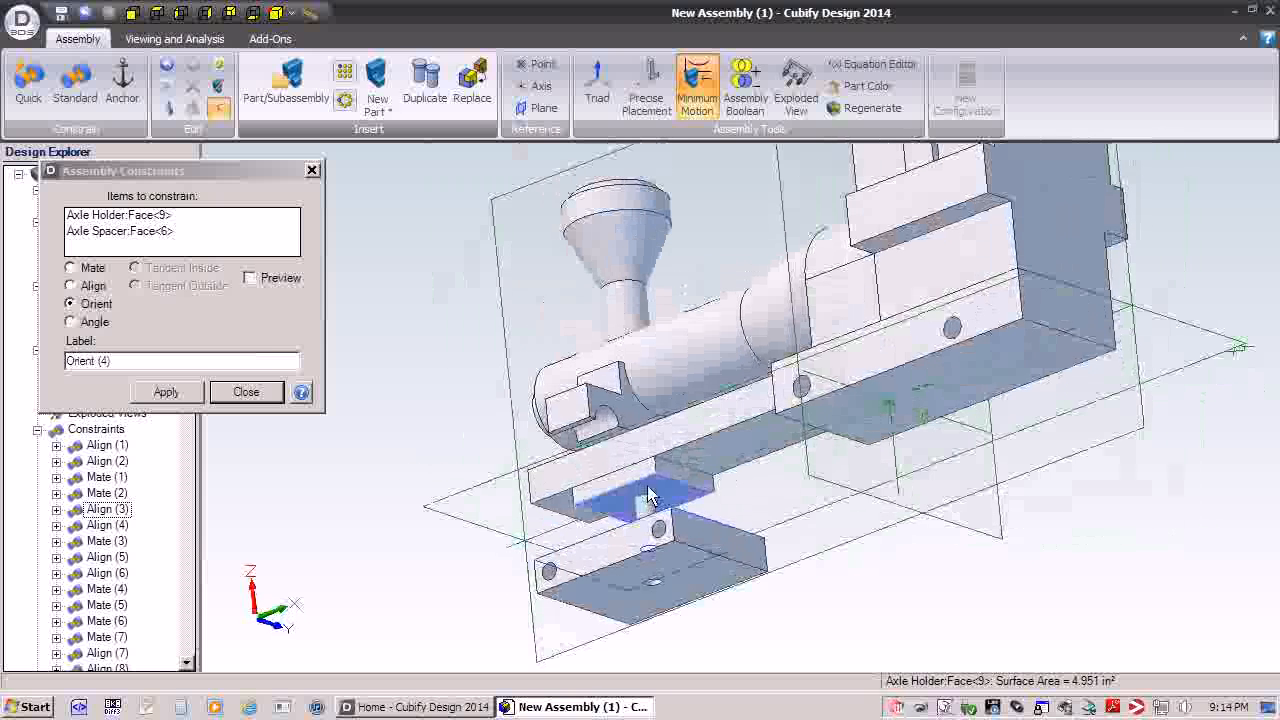
click(70, 268)
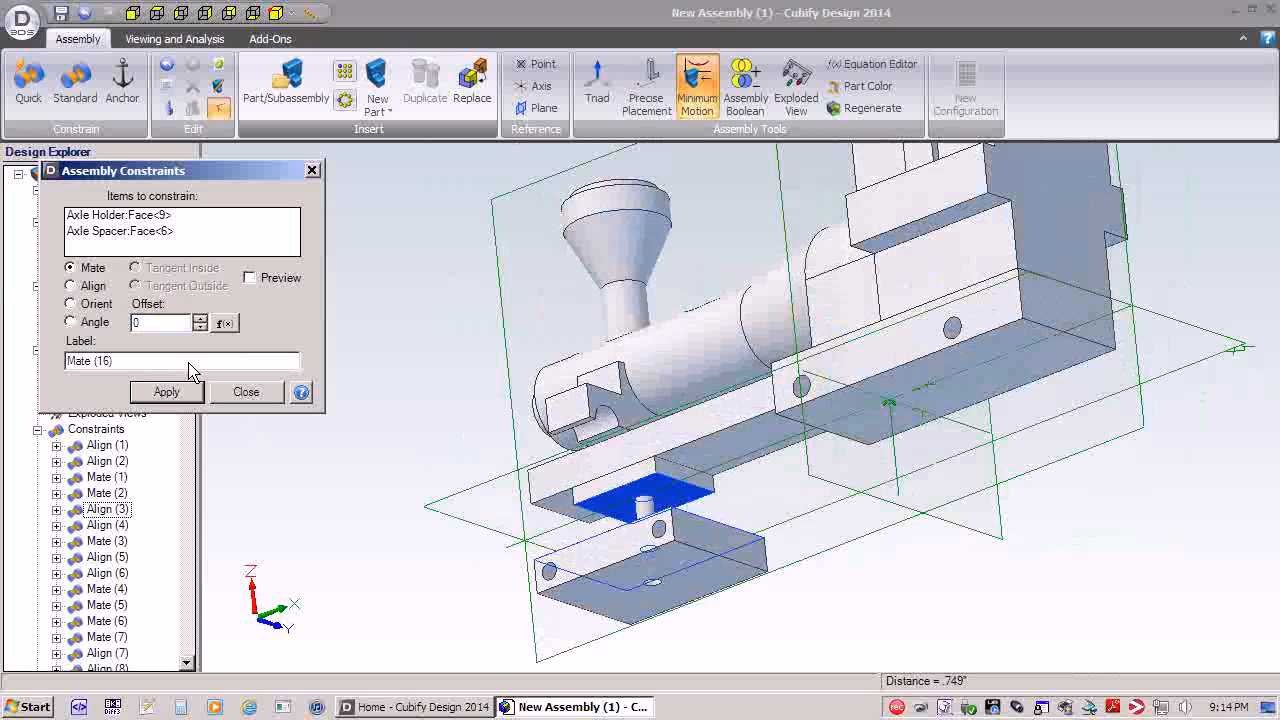
click(172, 396)
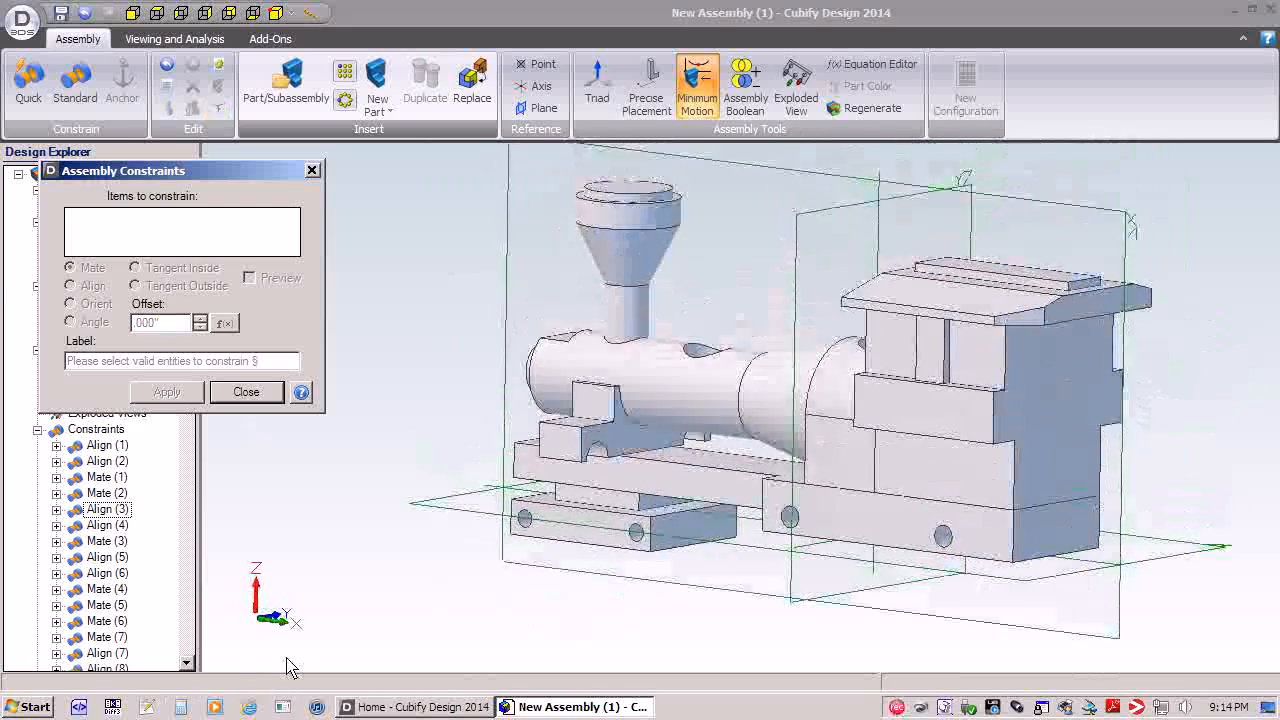
click(250, 395)
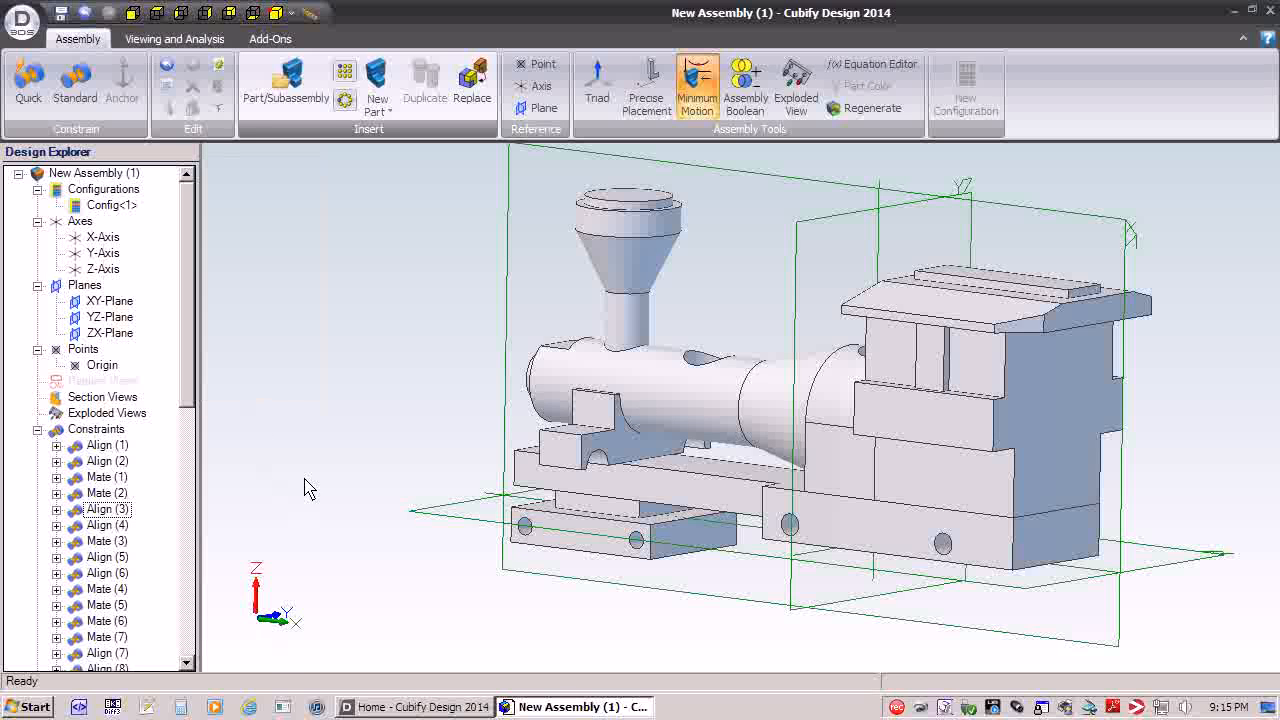
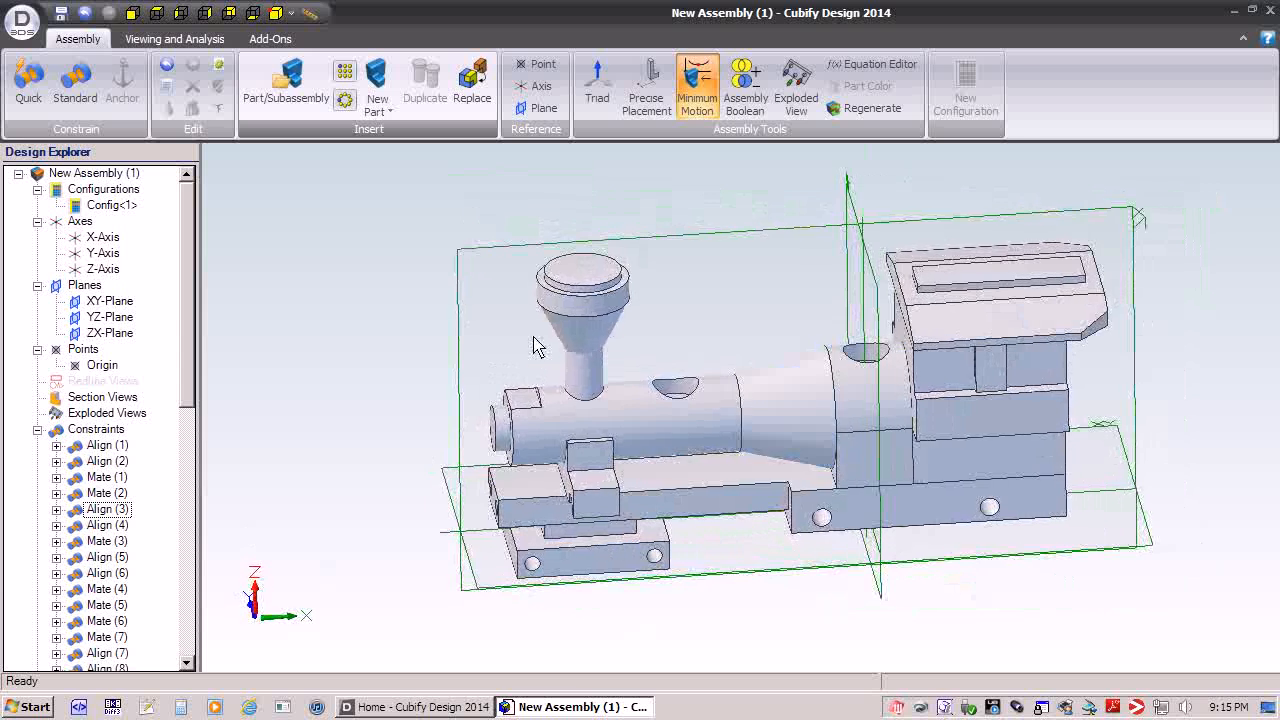
- Insert one copy of Sand Dome.AD_PRT above the train
click(287, 80)
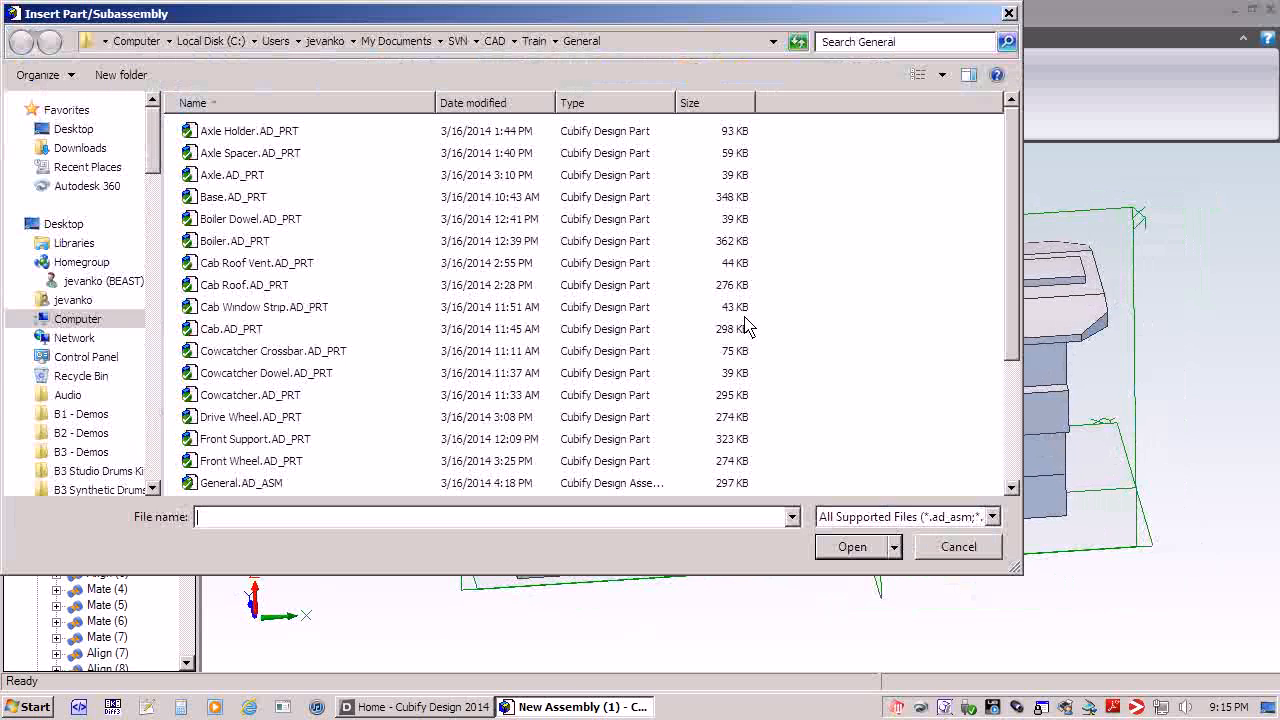
drag(1028, 268, 1025, 425)
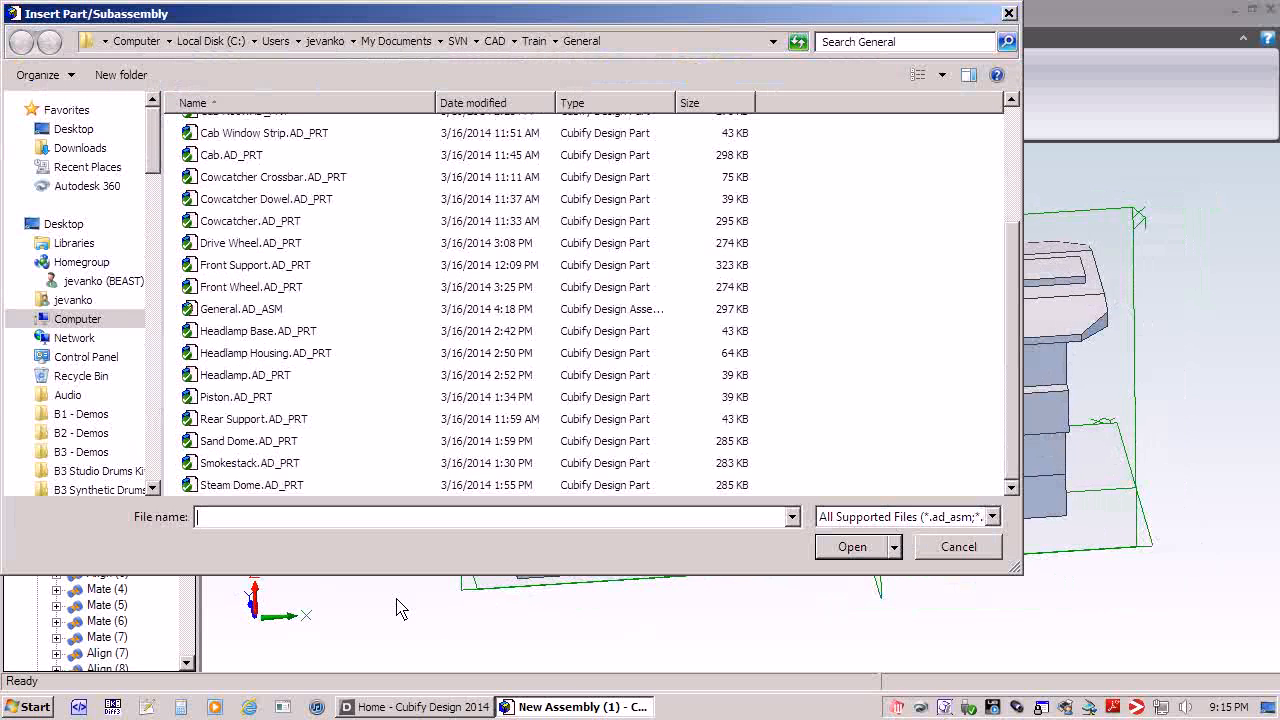
click(226, 443)
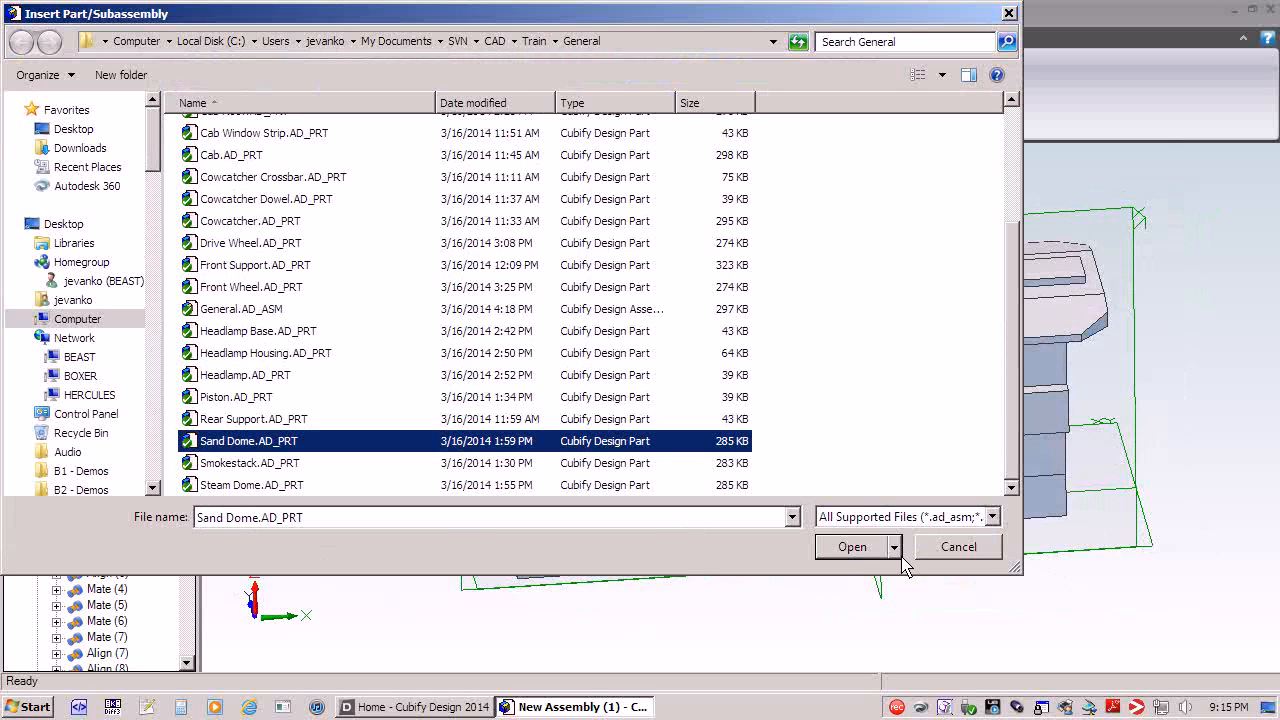
click(848, 547)
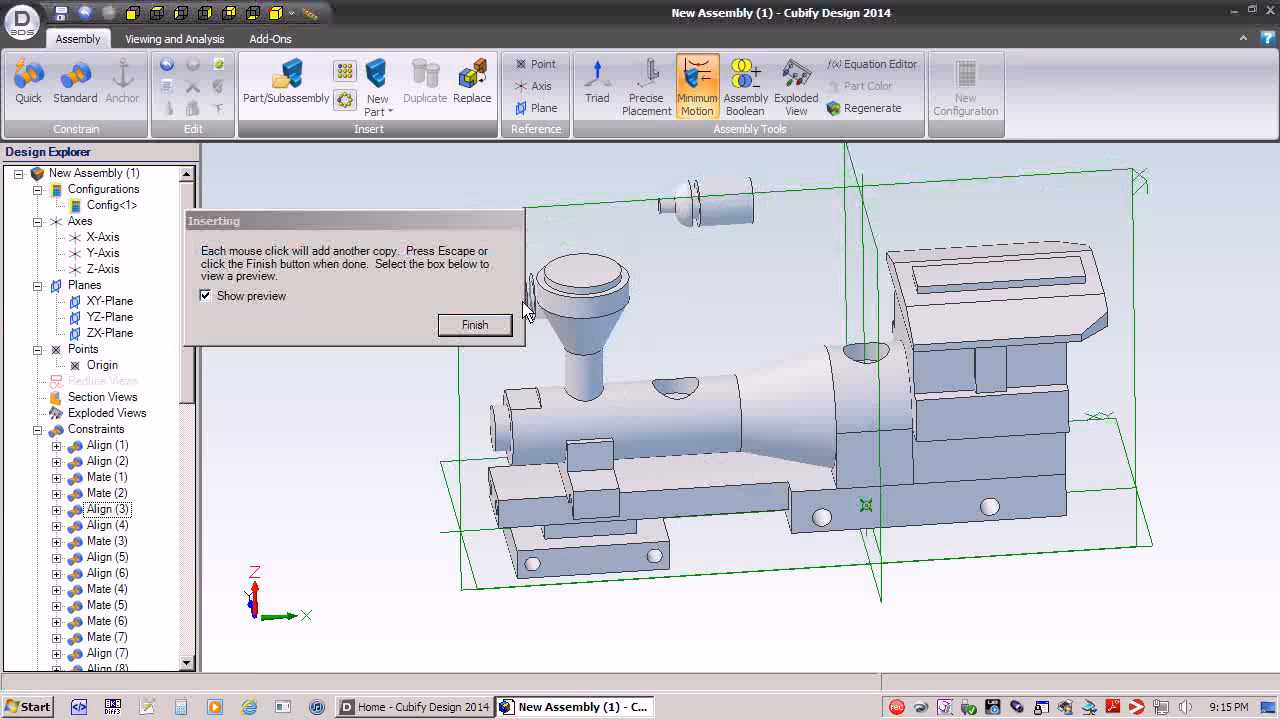
click(482, 324)
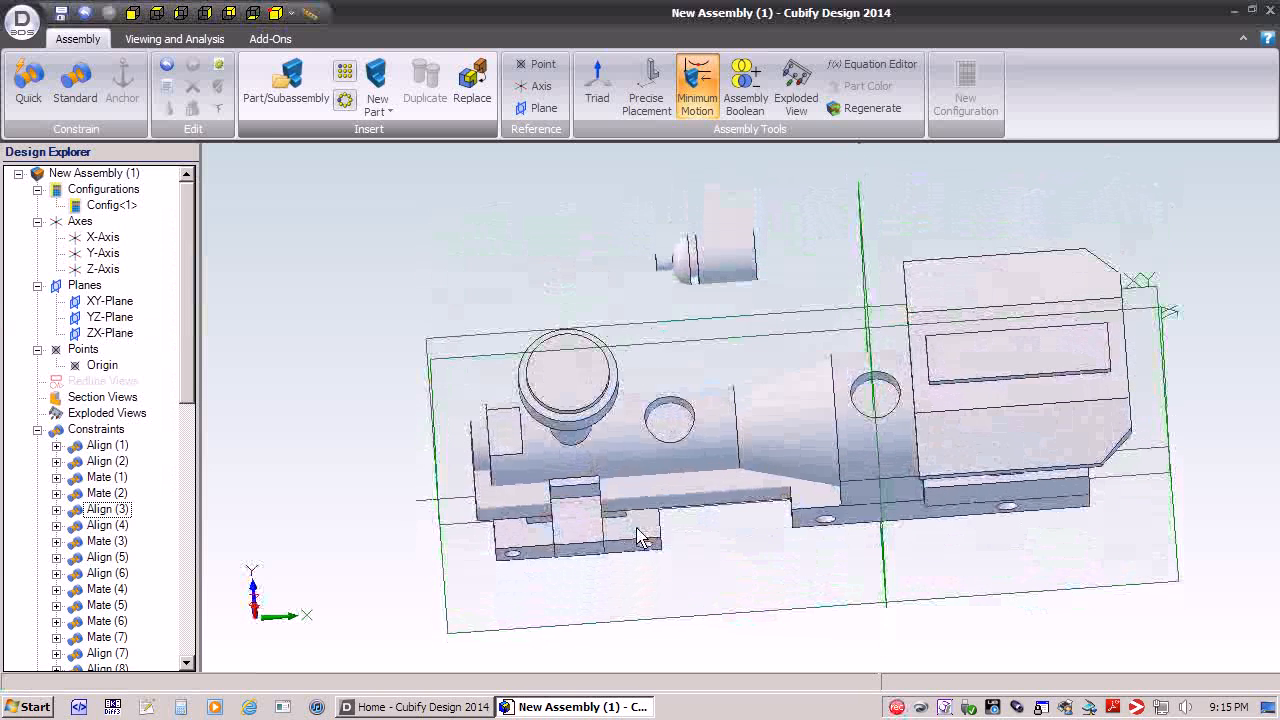
- Rotate the Sand Dome with the Triad so that it stands upright, knob up, above the Boiler
click(75, 82)
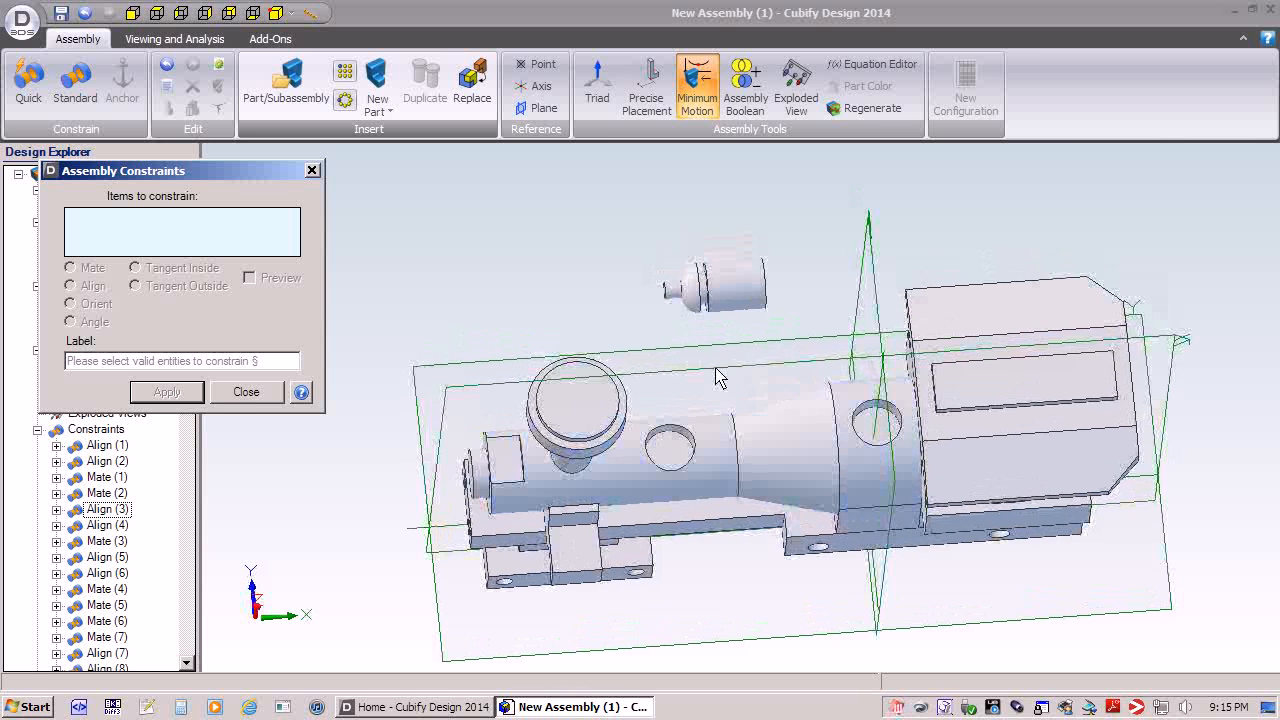
click(247, 393)
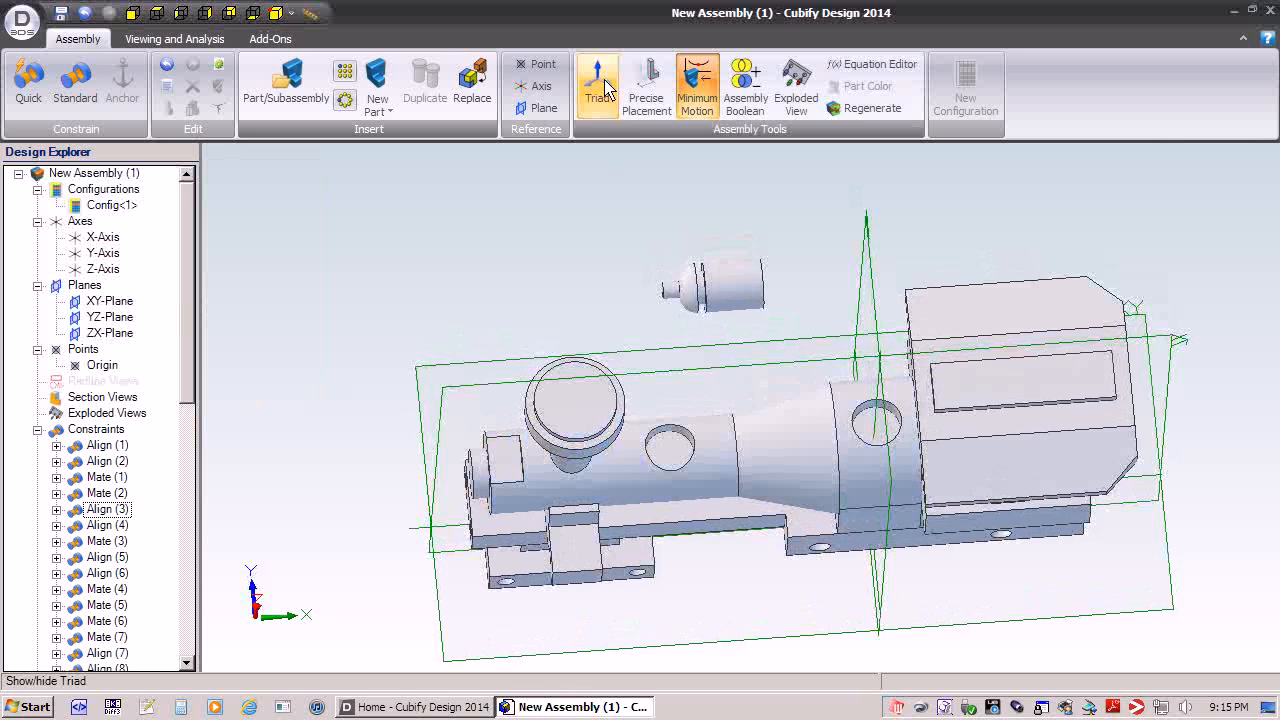
click(736, 285)
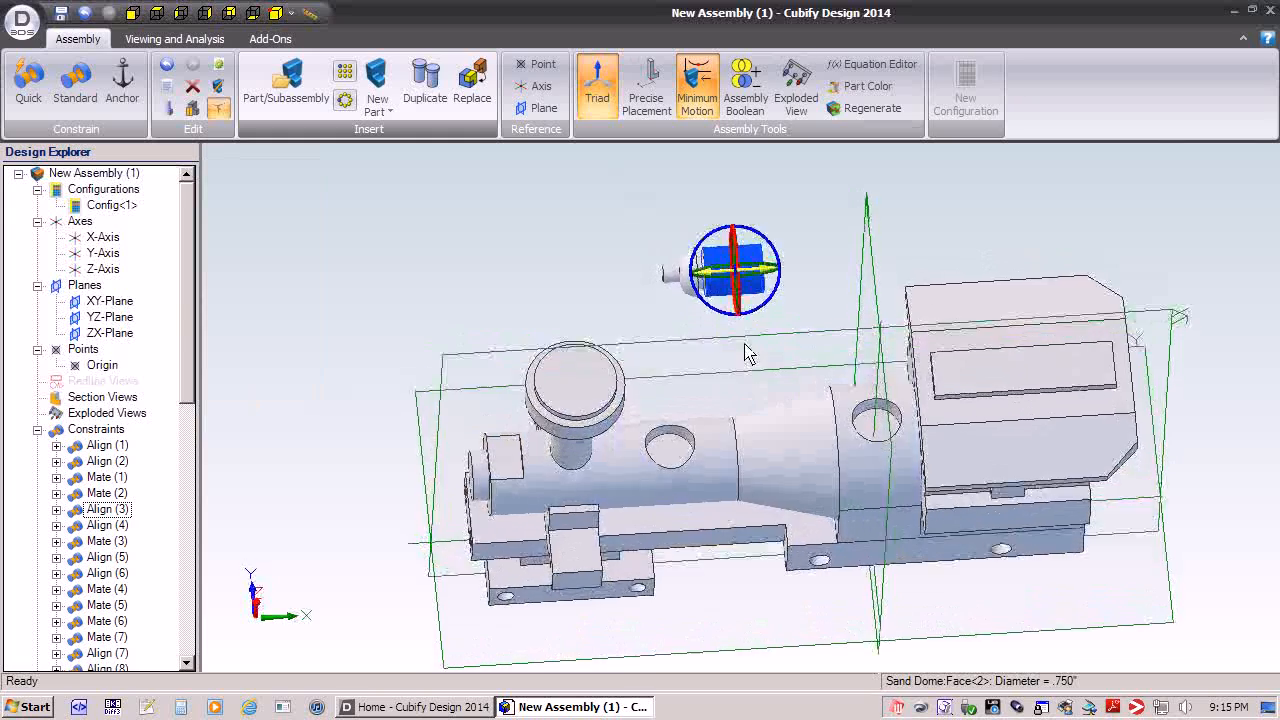
middle_drag(756, 344, 818, 240)
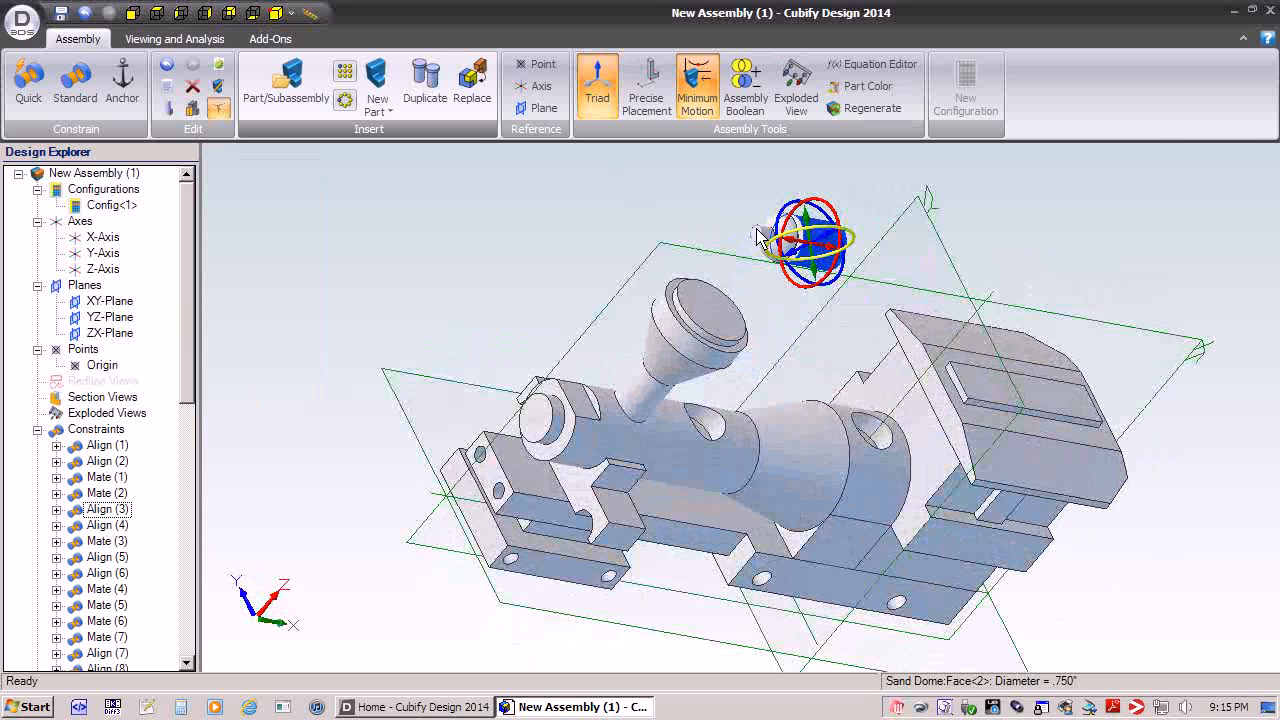
drag(757, 235, 865, 232)
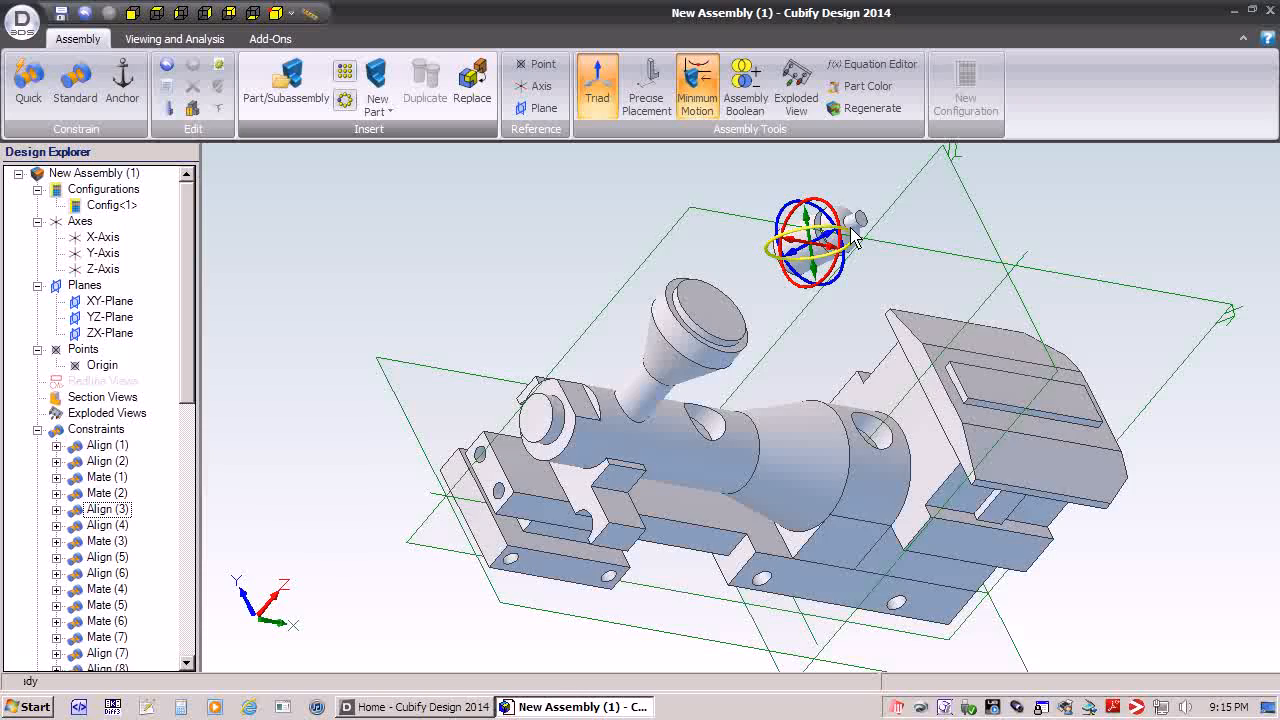
middle_drag(805, 298, 771, 470)
click(586, 257)
middle_drag(530, 262, 467, 287)
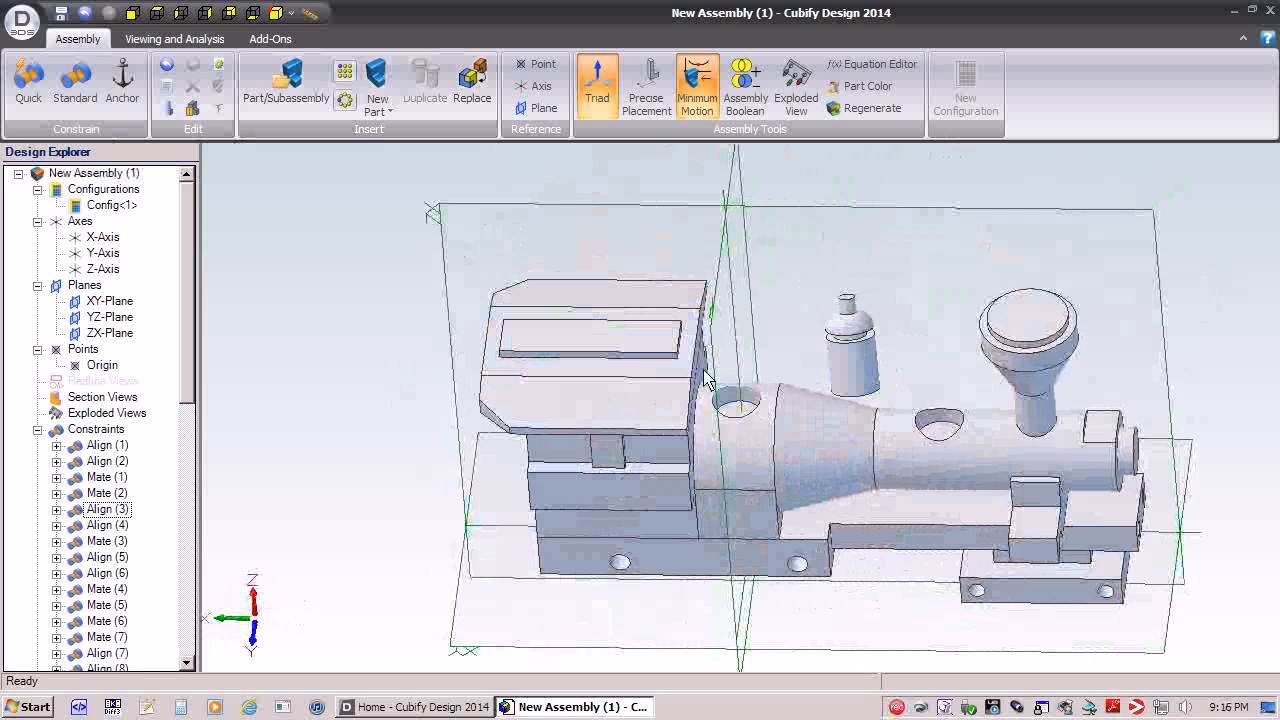
- Align the Sand Dome's large cylindrical face with the Boiler's hole next to the Cab
click(75, 85)
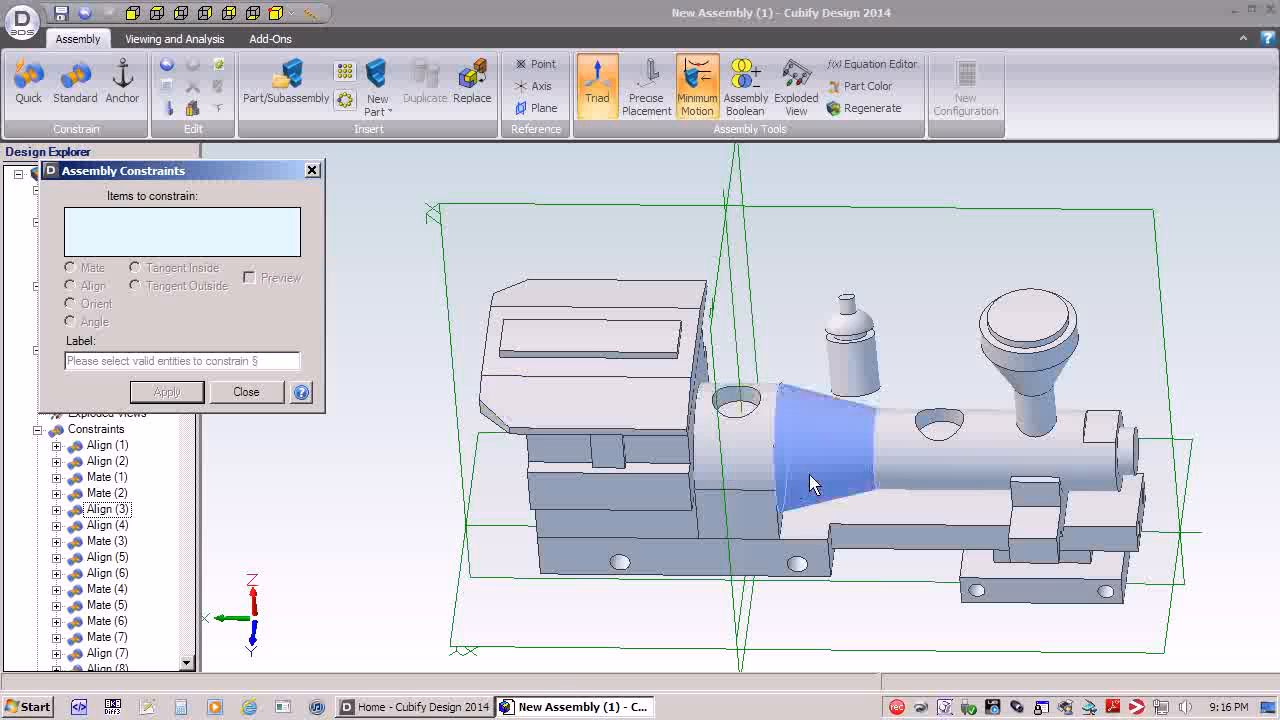
click(731, 403)
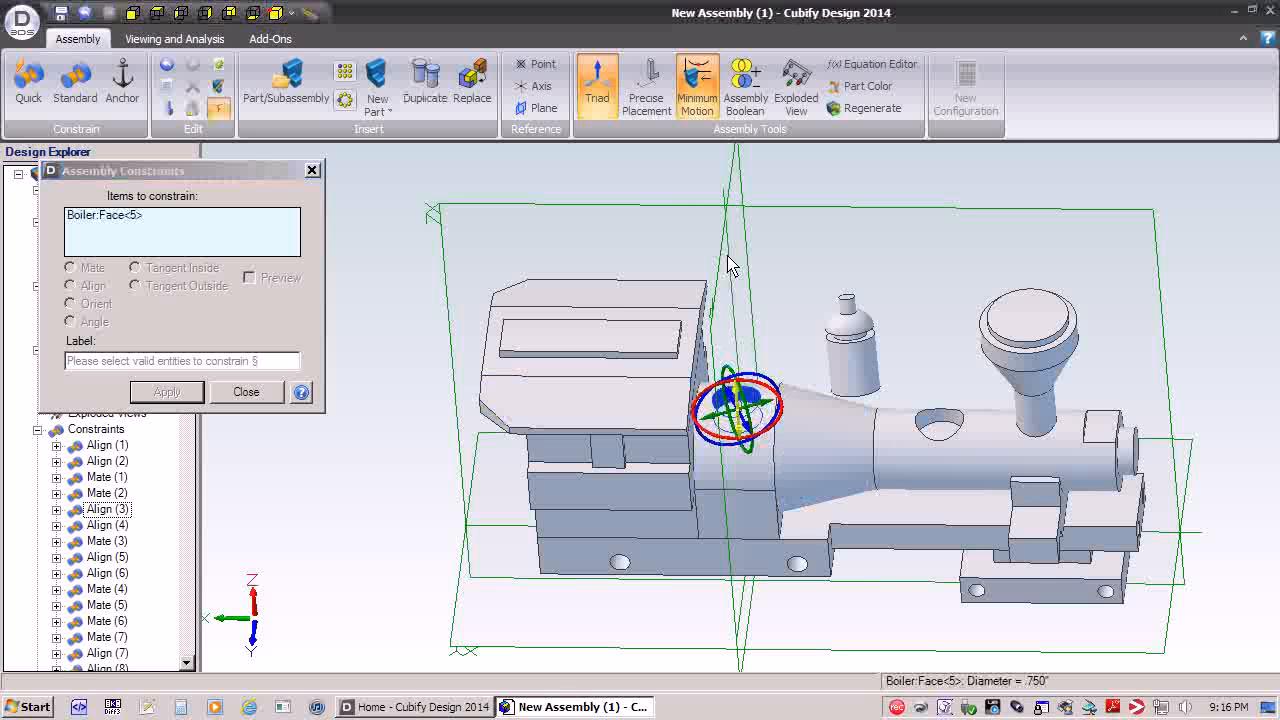
key(Escape)
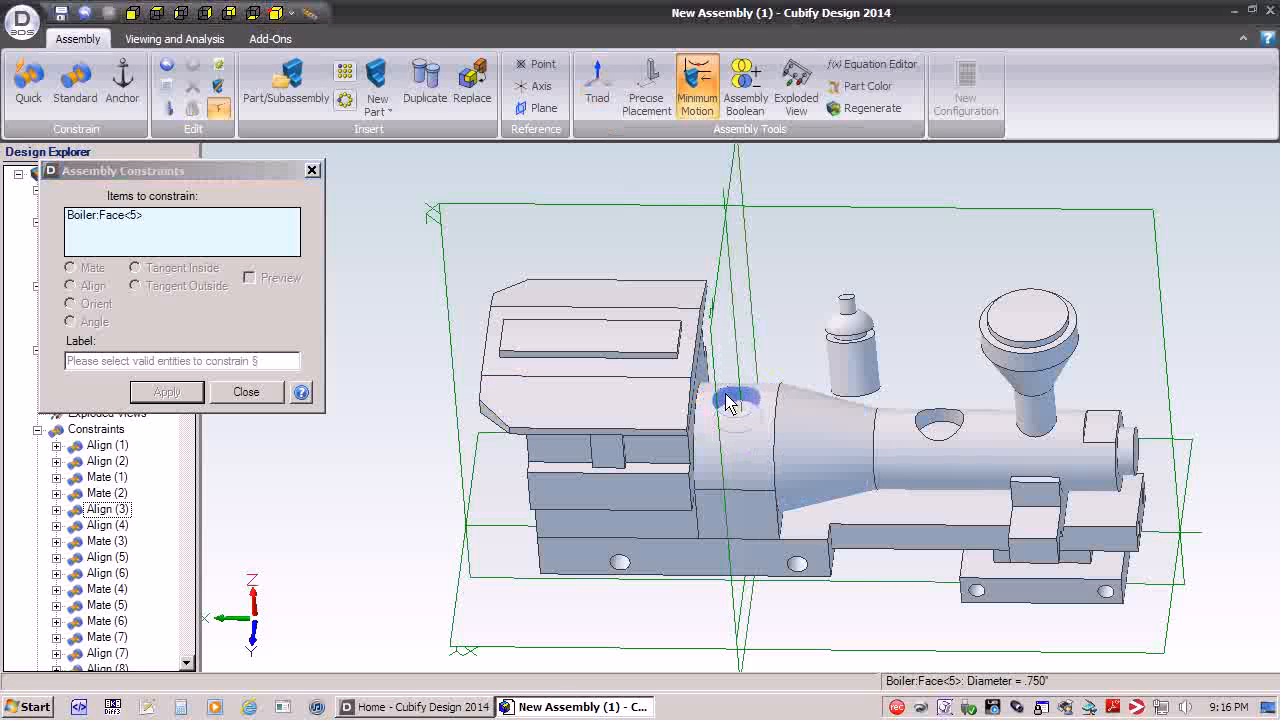
click(850, 398)
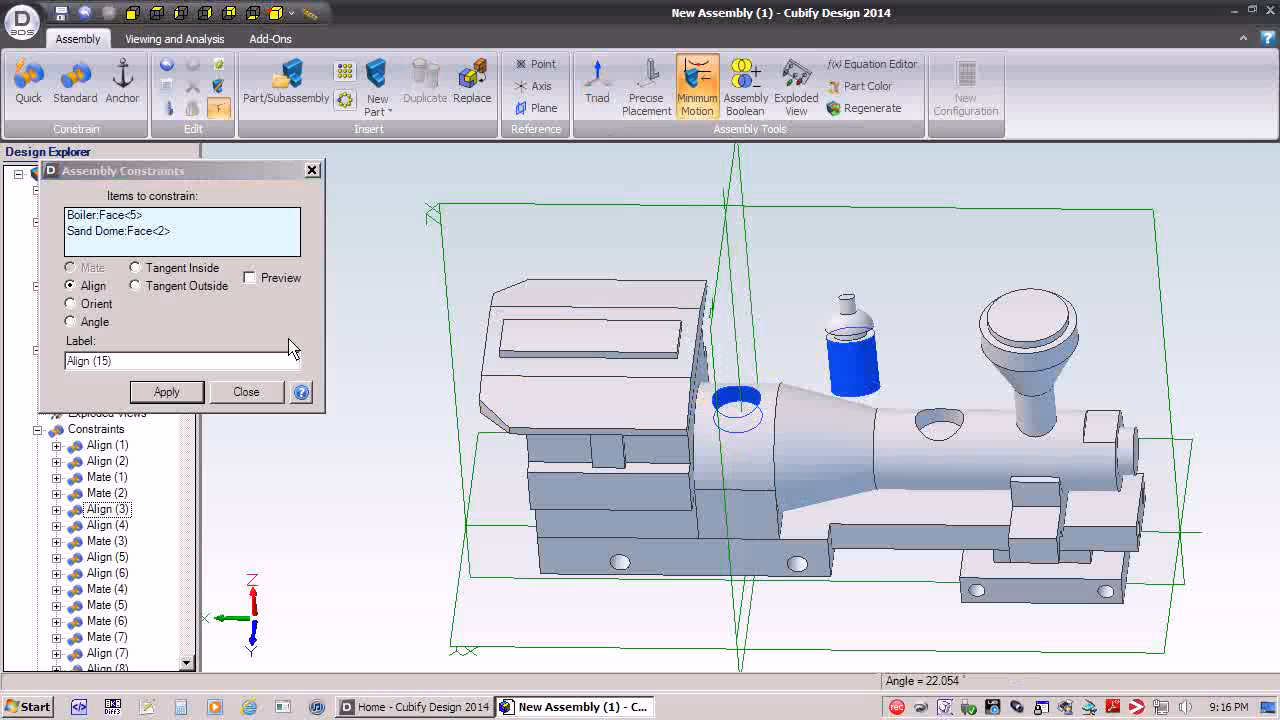
click(164, 392)
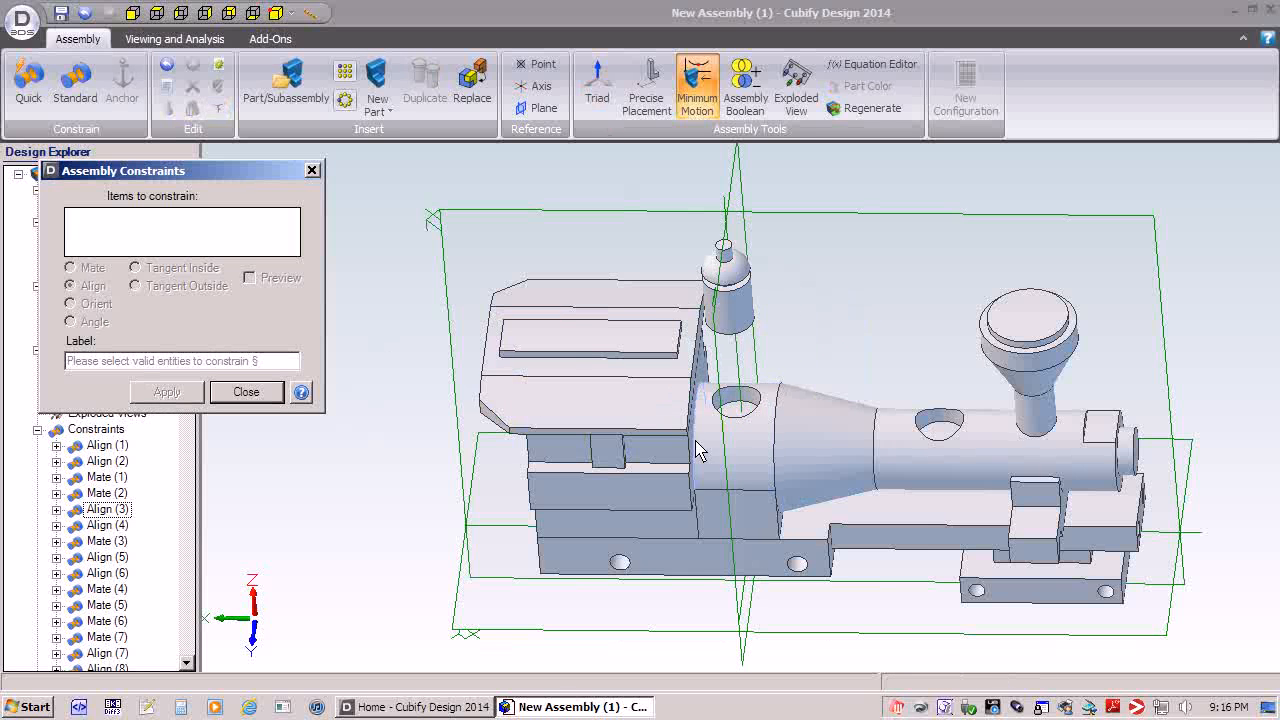
- Mate the Sand Dome's bottom face to the floor of the Boiler's rear hole at offset 0, and finish constraining
click(737, 404)
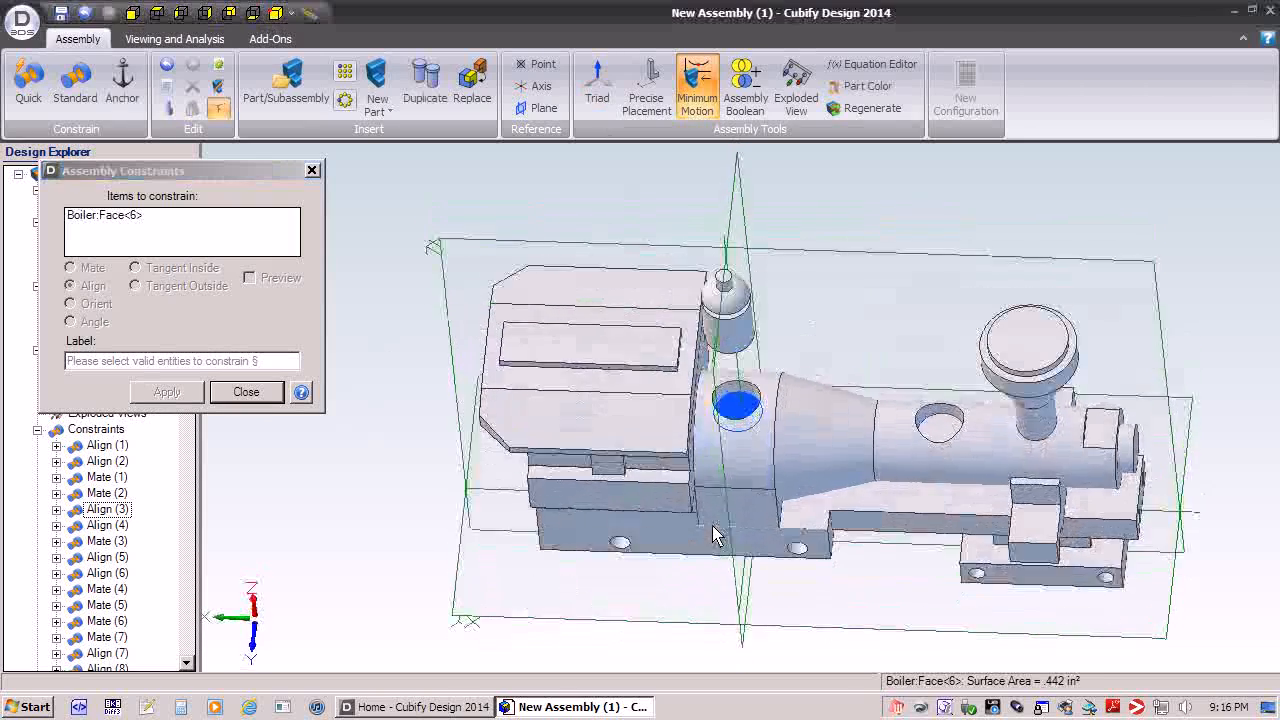
middle_drag(716, 535, 735, 335)
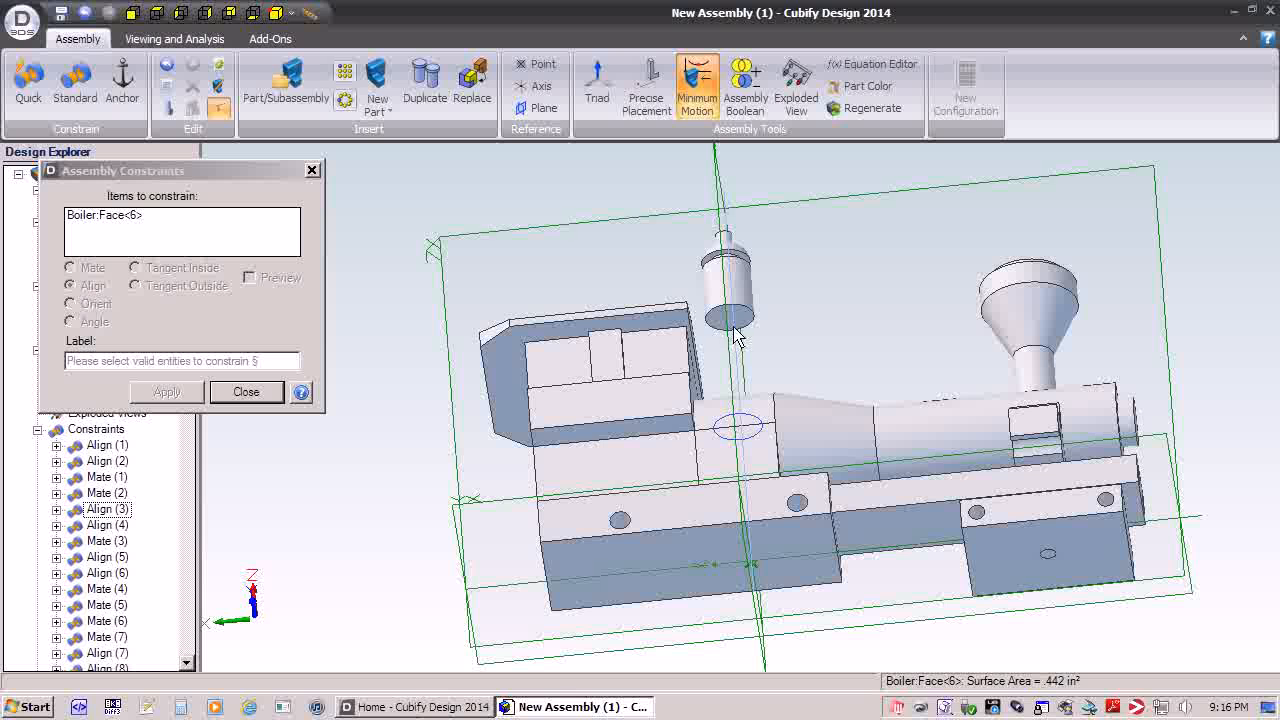
click(740, 320)
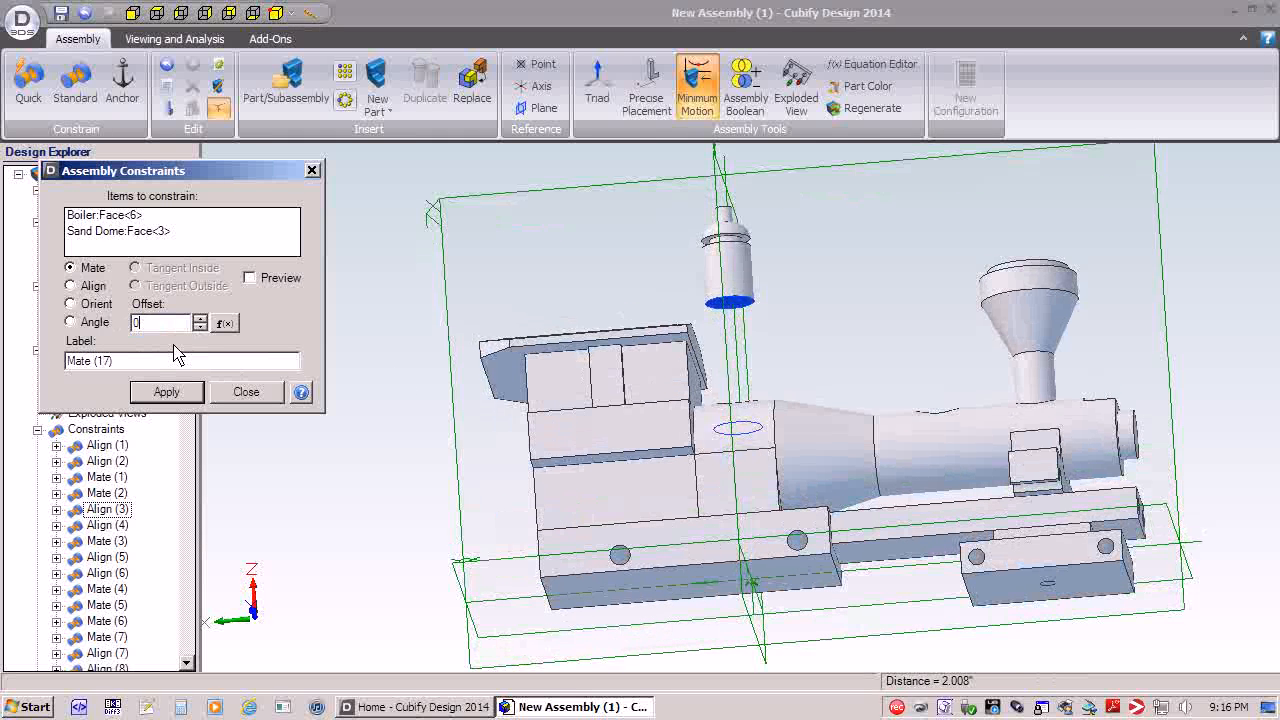
click(160, 393)
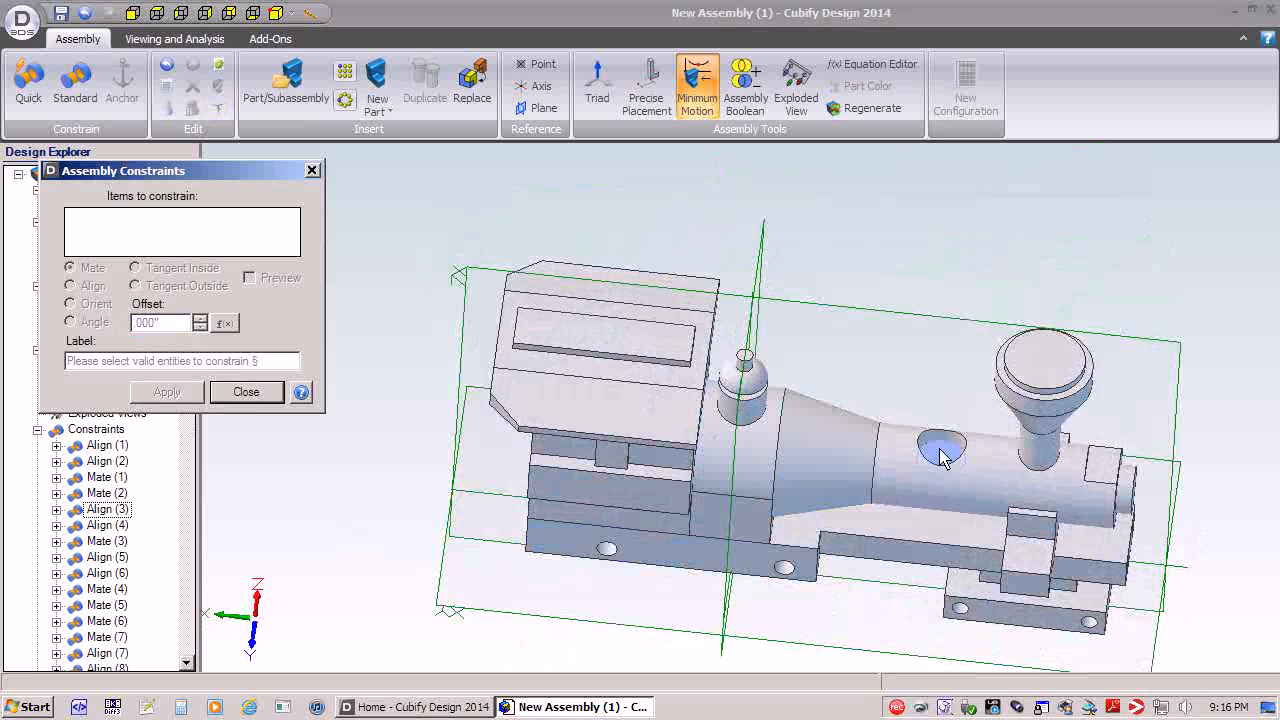
click(246, 392)
- Insert one copy of Steam Dome.AD_PRT above the train
click(284, 88)
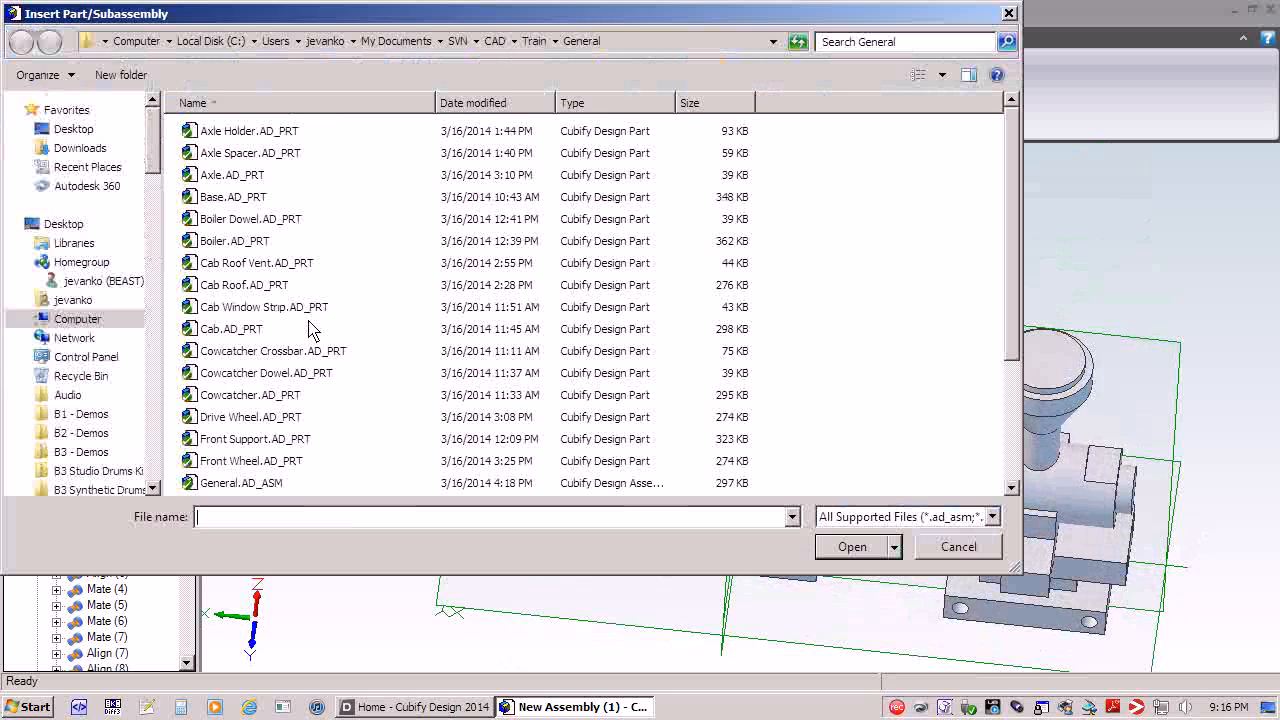
drag(1026, 331, 1021, 466)
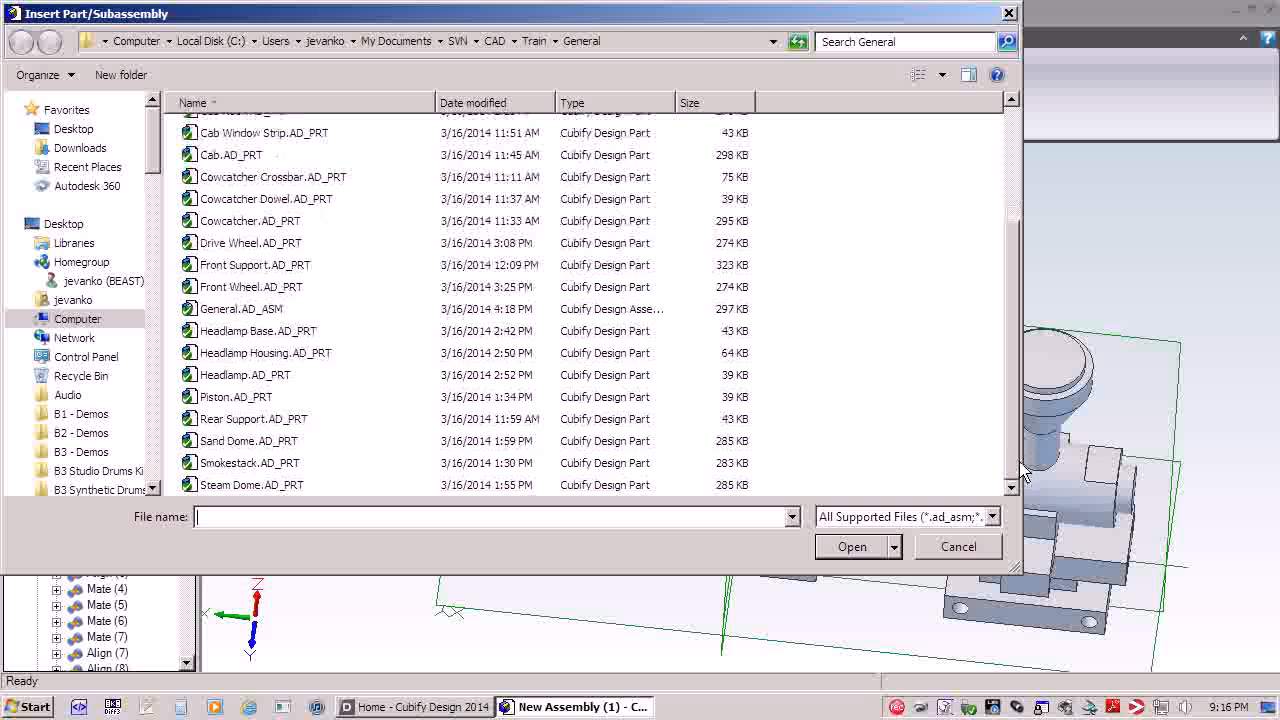
click(229, 485)
click(853, 549)
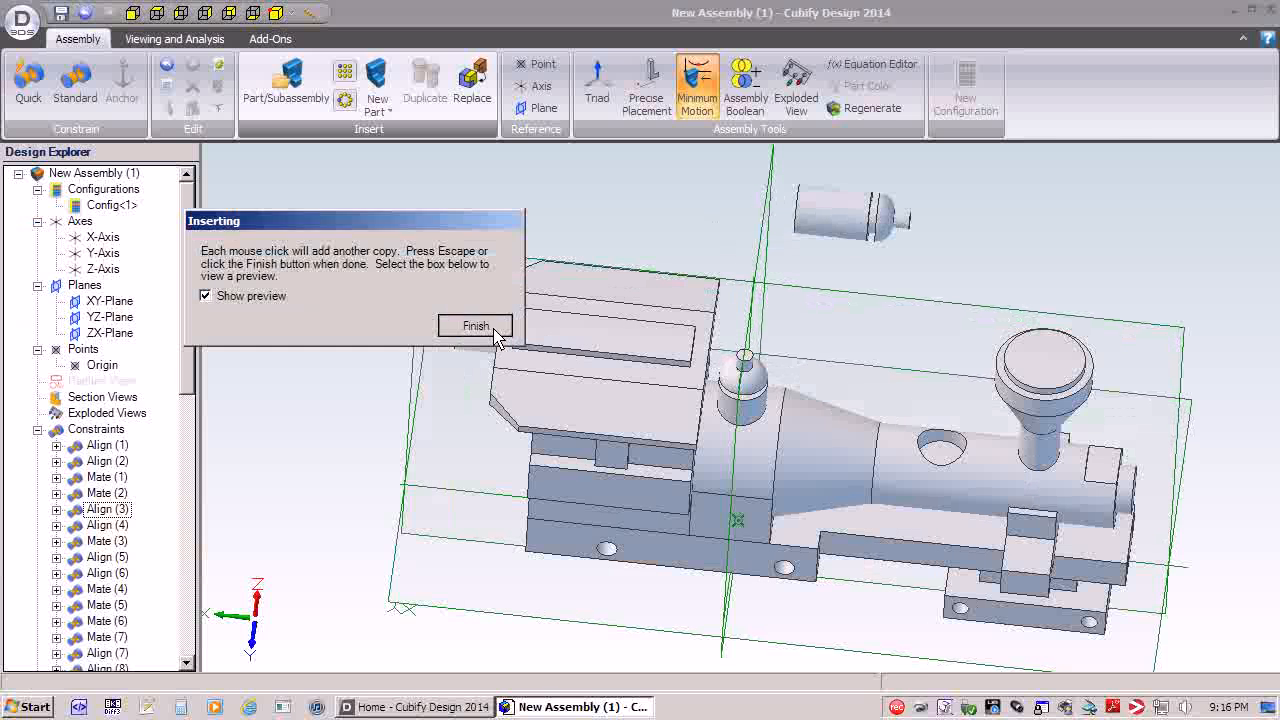
- Finish inserting the steam dome and rotate it with the Triad until it stands roughly upright beside the locomotive
click(490, 328)
click(598, 88)
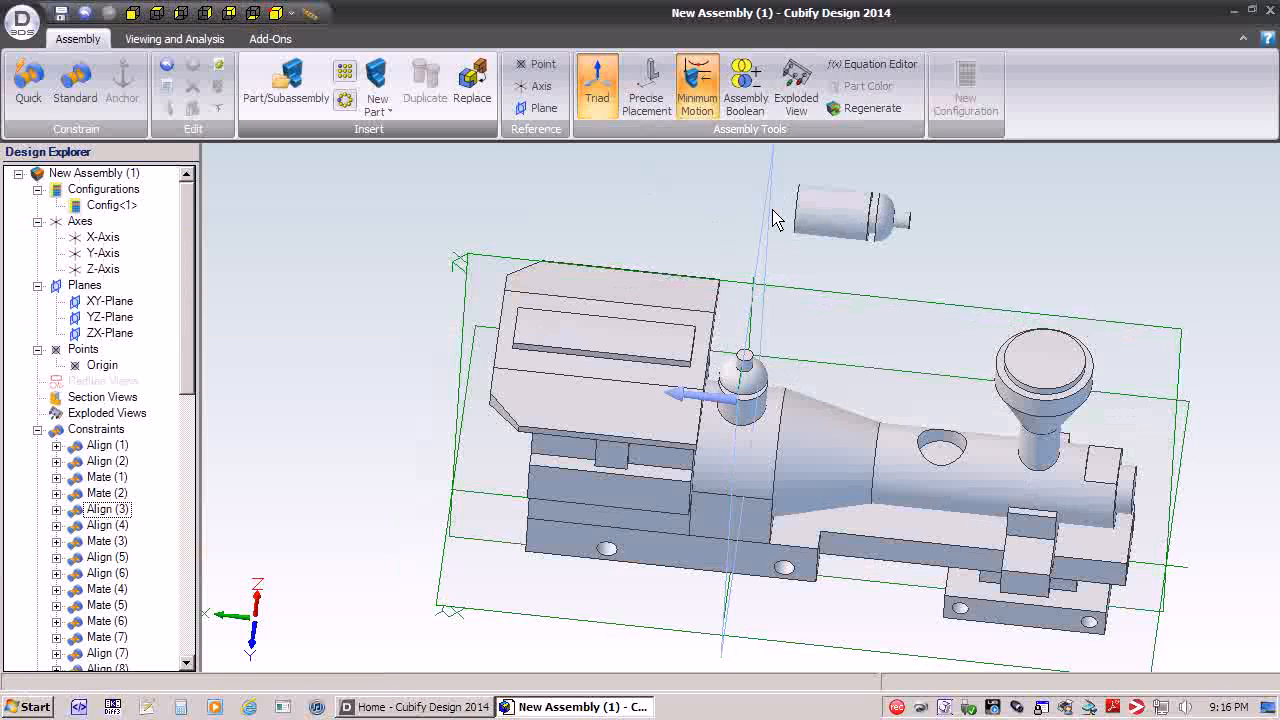
click(826, 228)
key(Left)
key(Left)
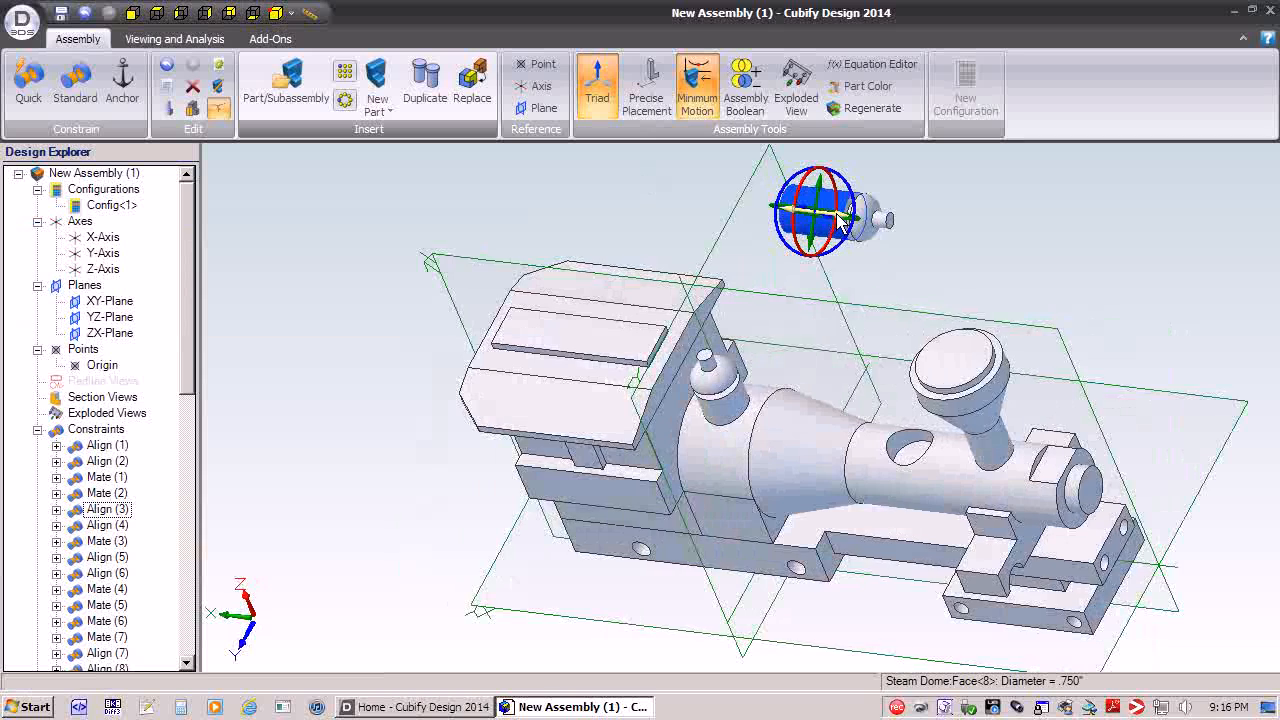
key(Up)
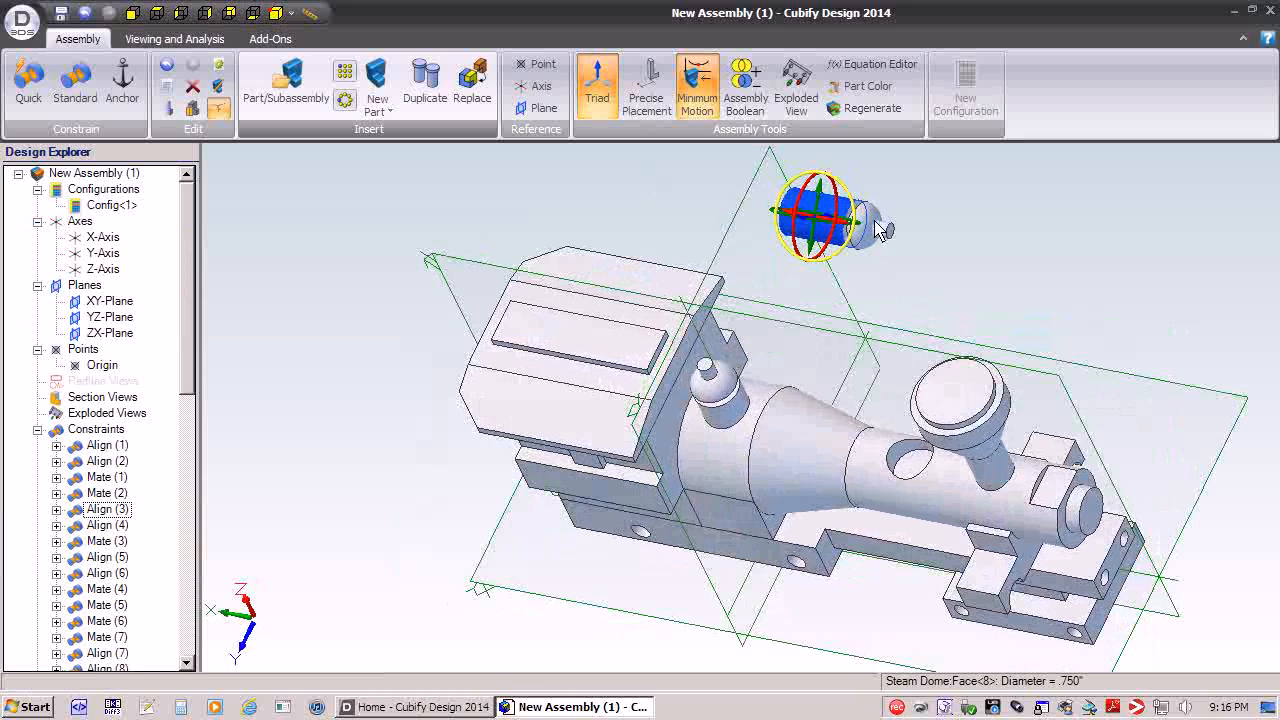
drag(886, 228, 812, 138)
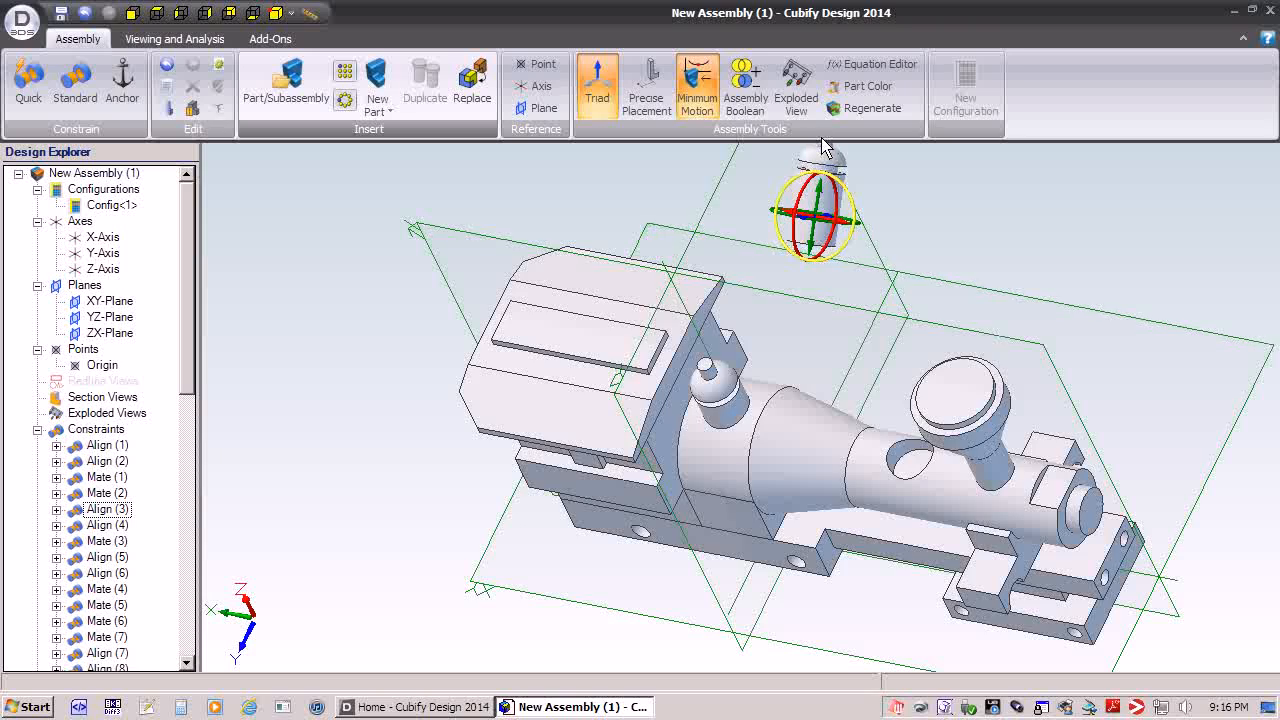
key(Up)
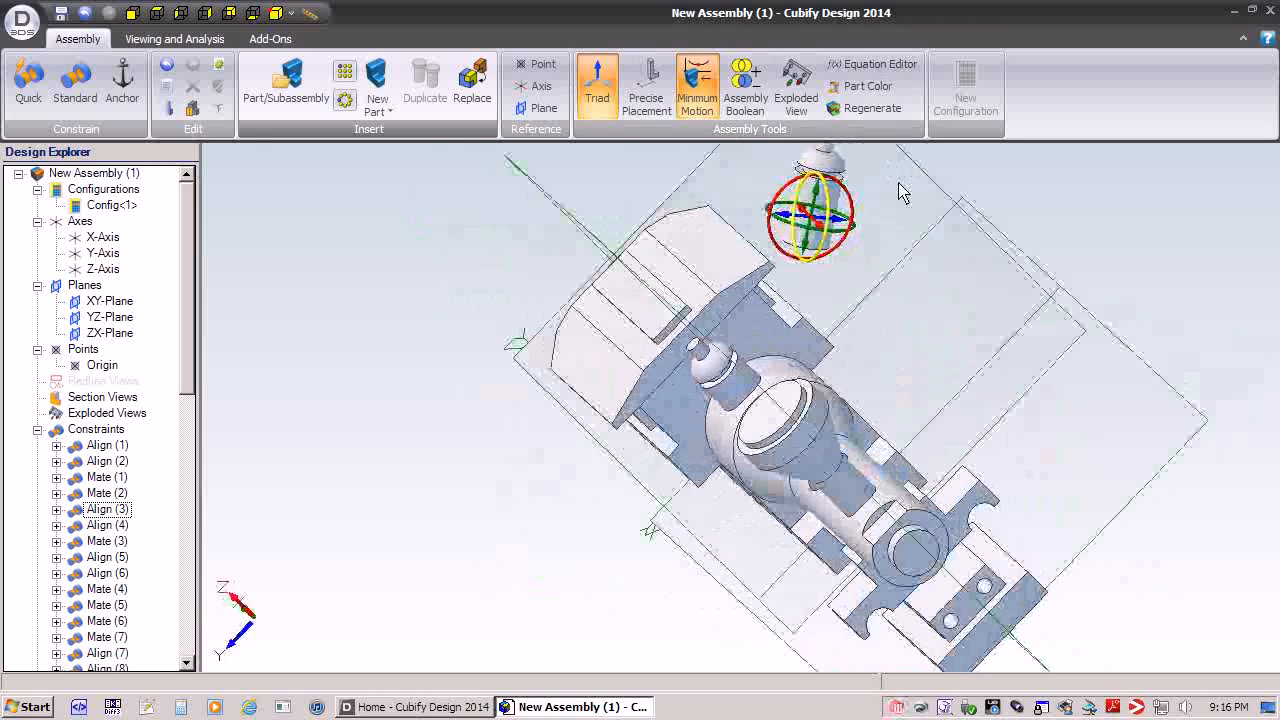
key(Down)
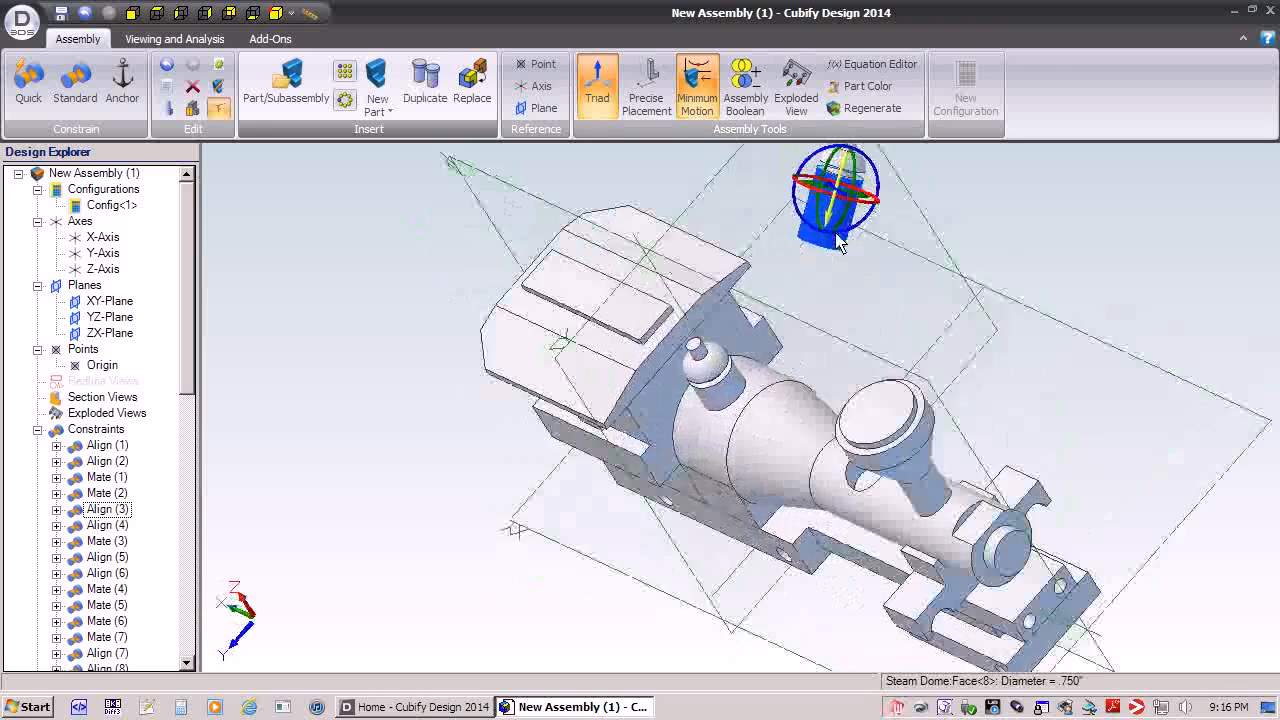
key(Up)
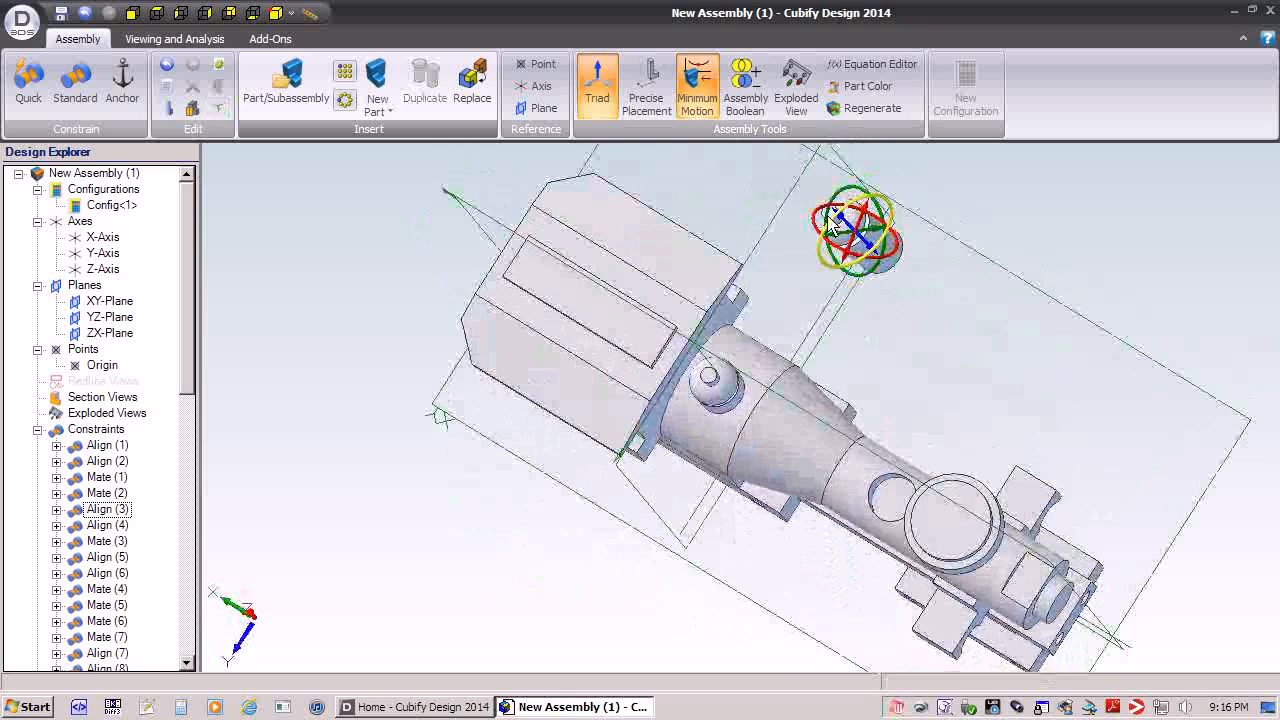
key(Down)
key(Up)
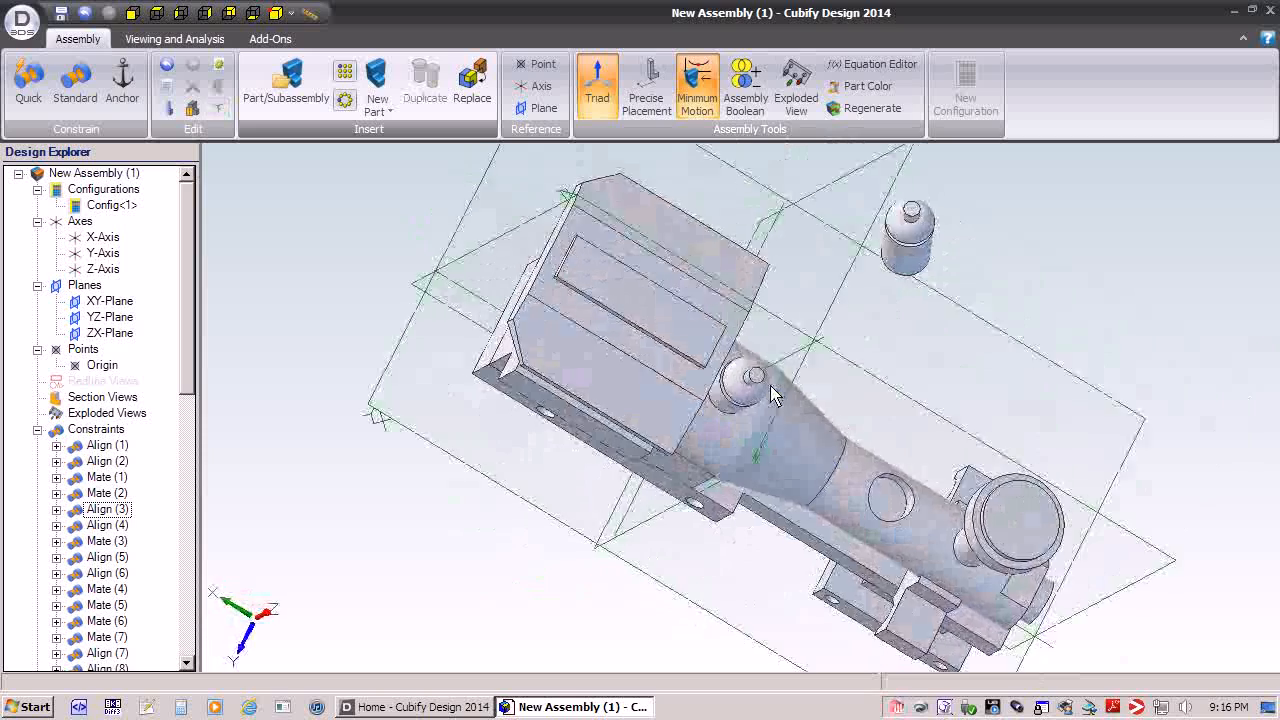
key(Left)
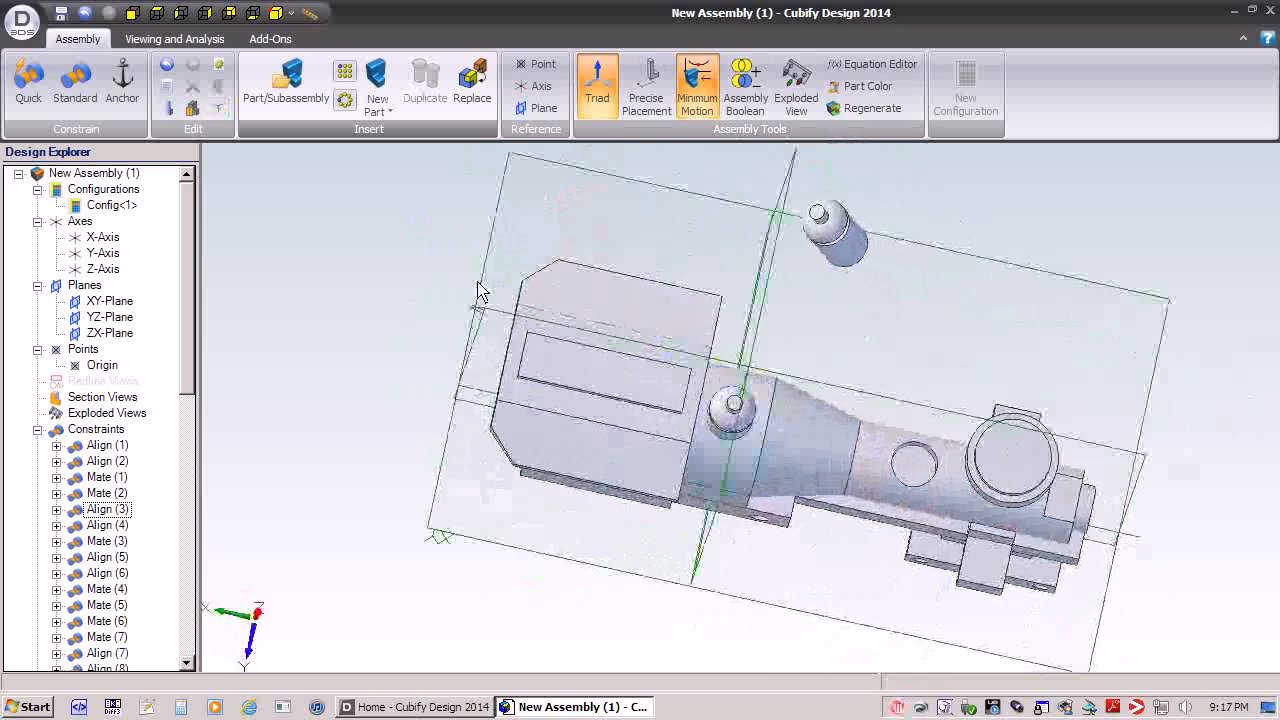
- Apply an Align constraint between the steam dome's cylindrical face and the round hole in the top of the boiler
click(77, 89)
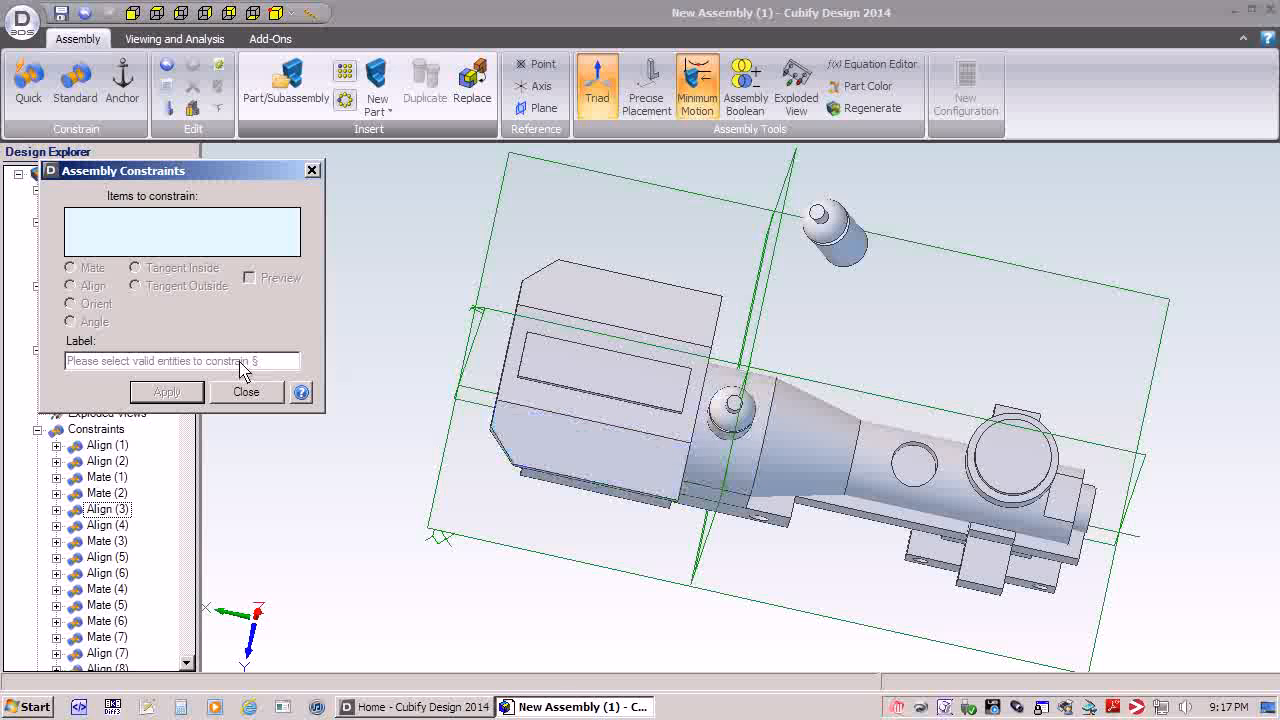
key(Down)
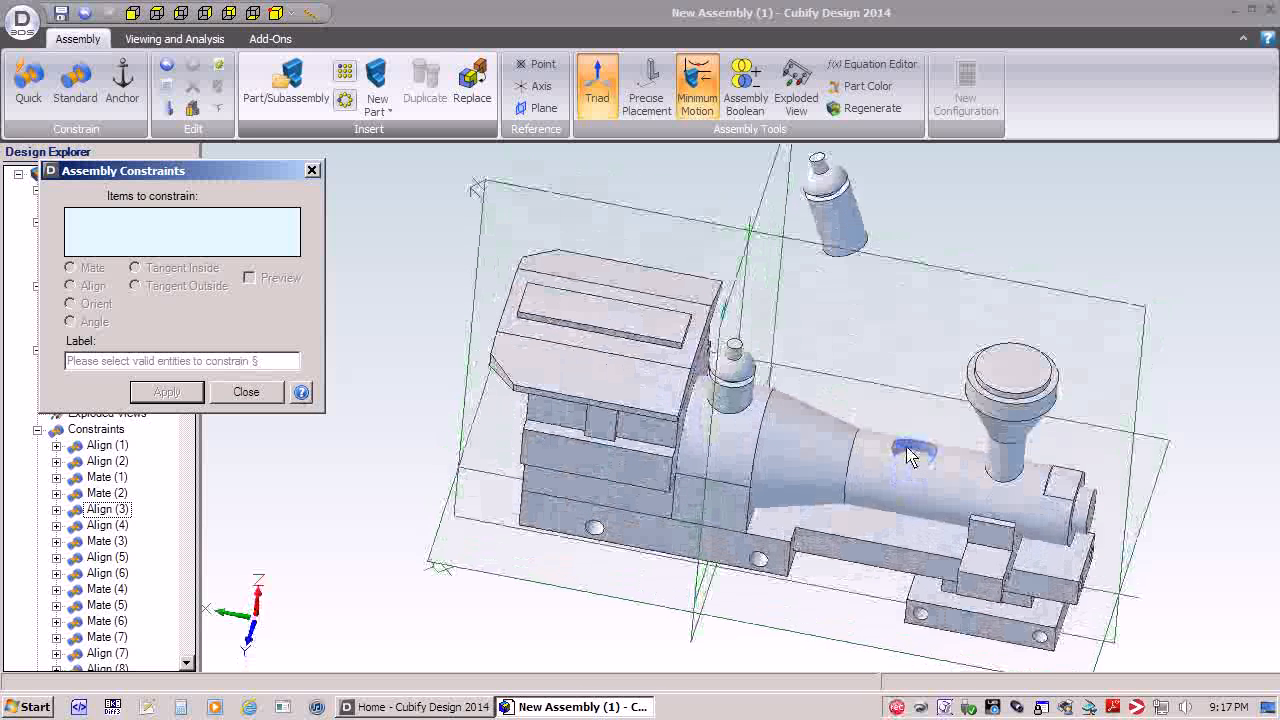
click(910, 456)
key(Escape)
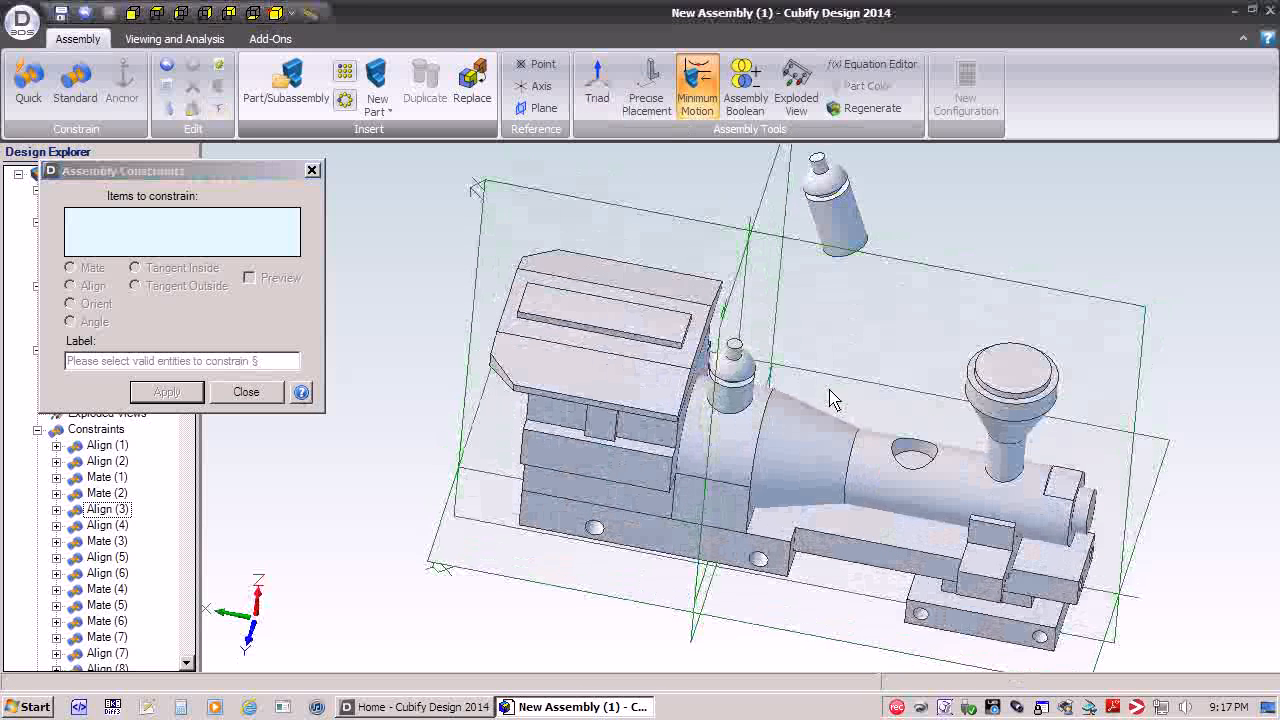
click(828, 230)
click(166, 391)
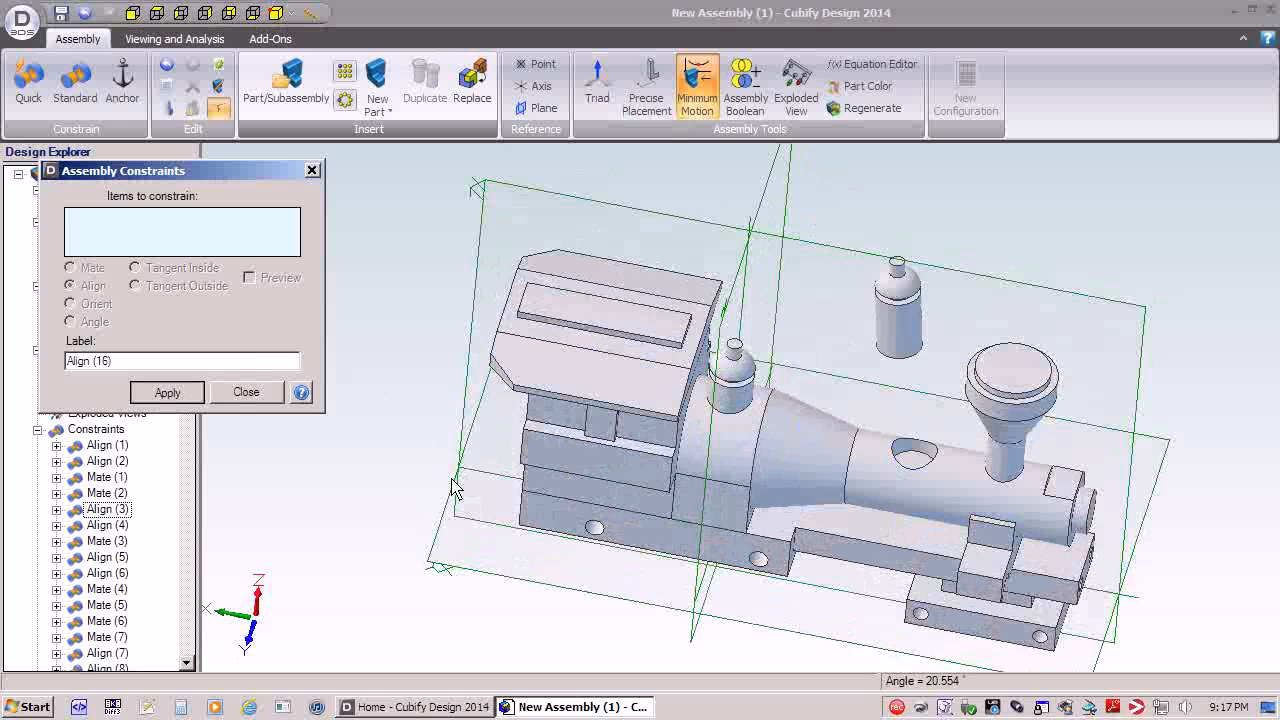
- Mate the steam dome's bottom face to the flat floor of the boiler hole with zero offset, and finish constraining
click(914, 452)
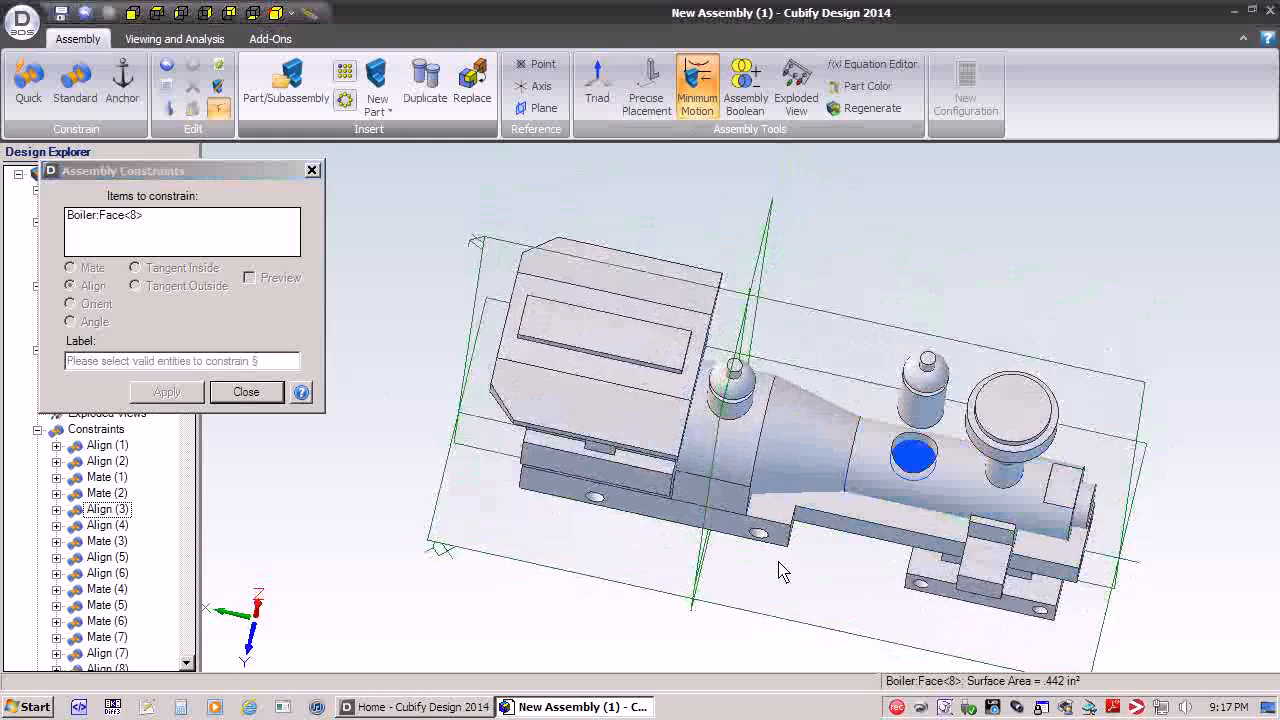
middle_drag(914, 452, 920, 345)
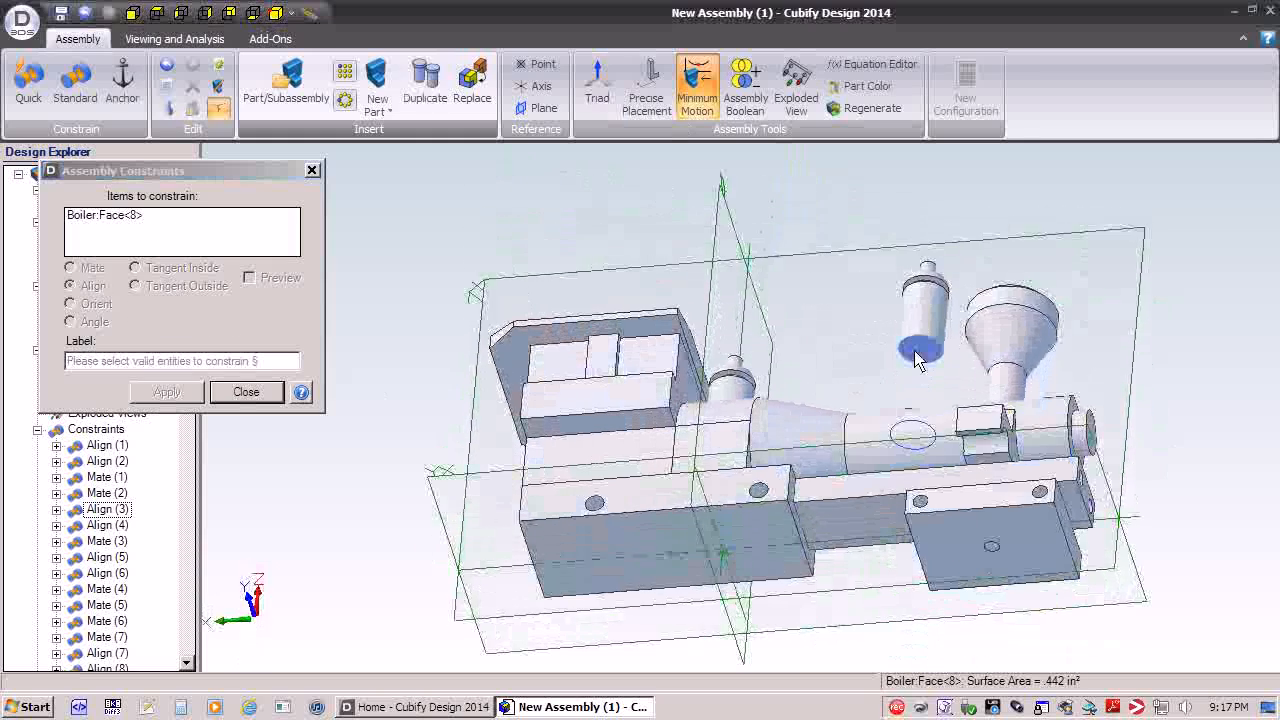
click(920, 348)
click(70, 268)
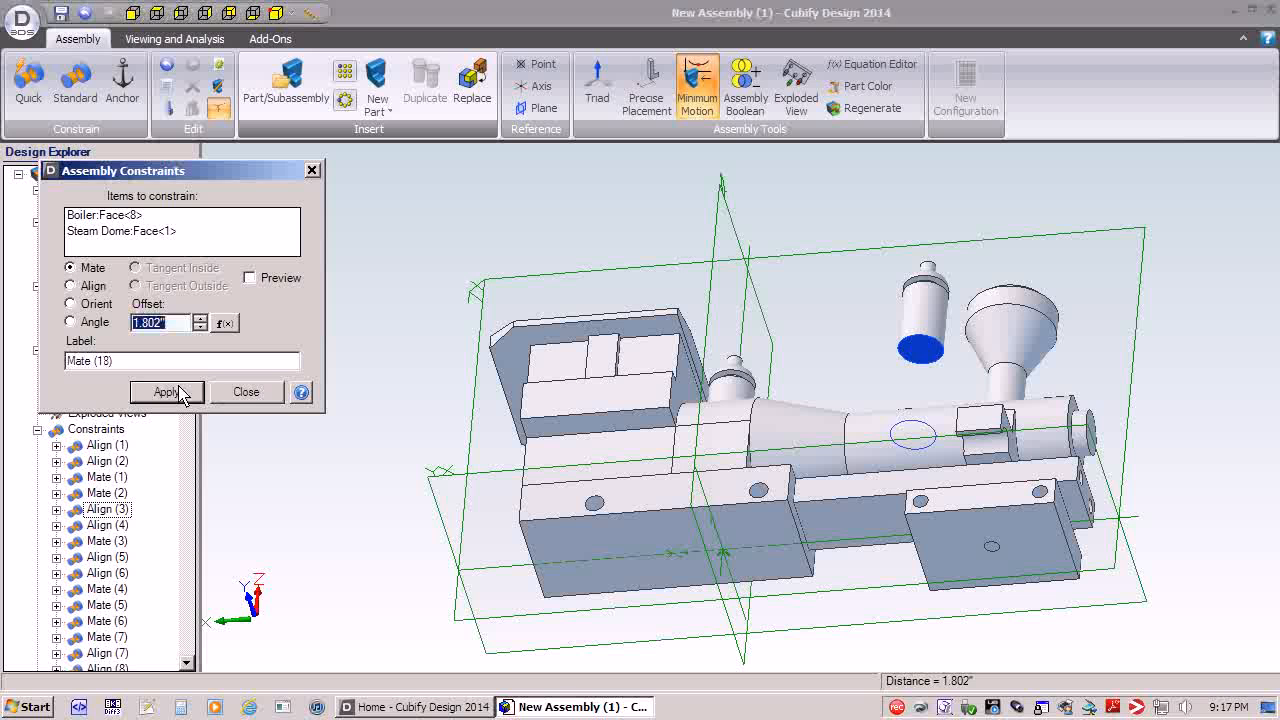
click(168, 394)
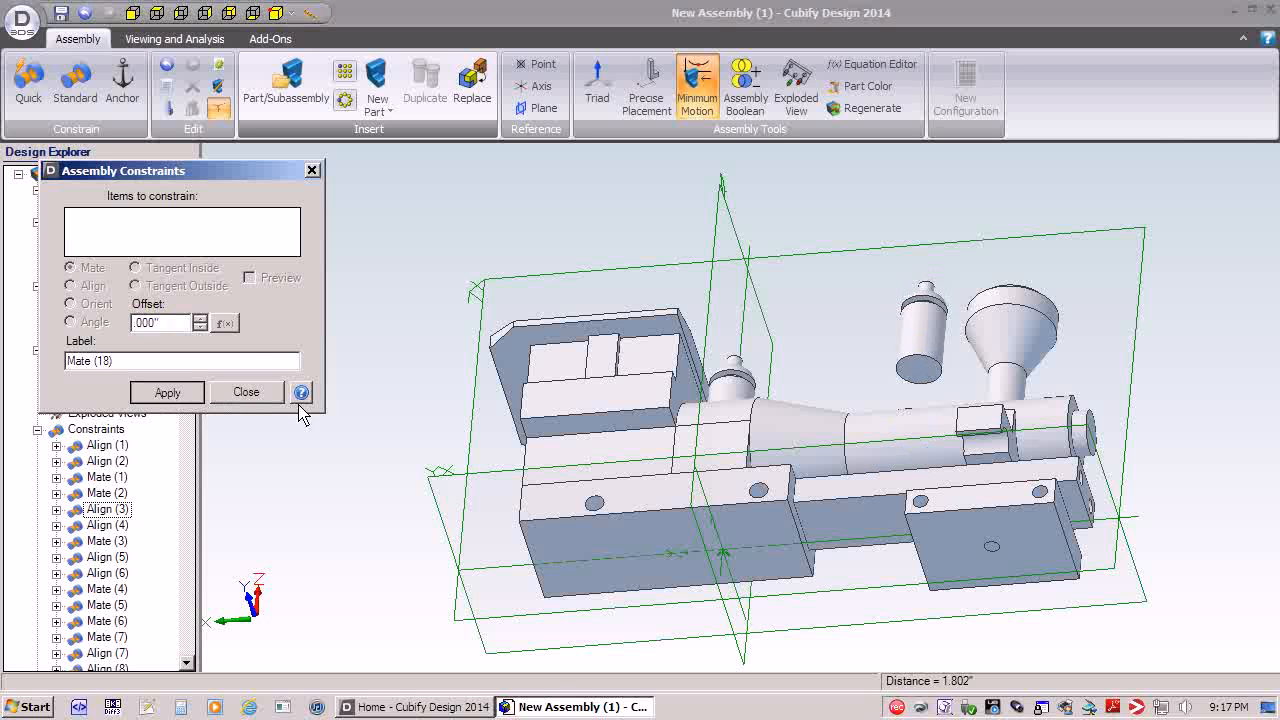
click(244, 391)
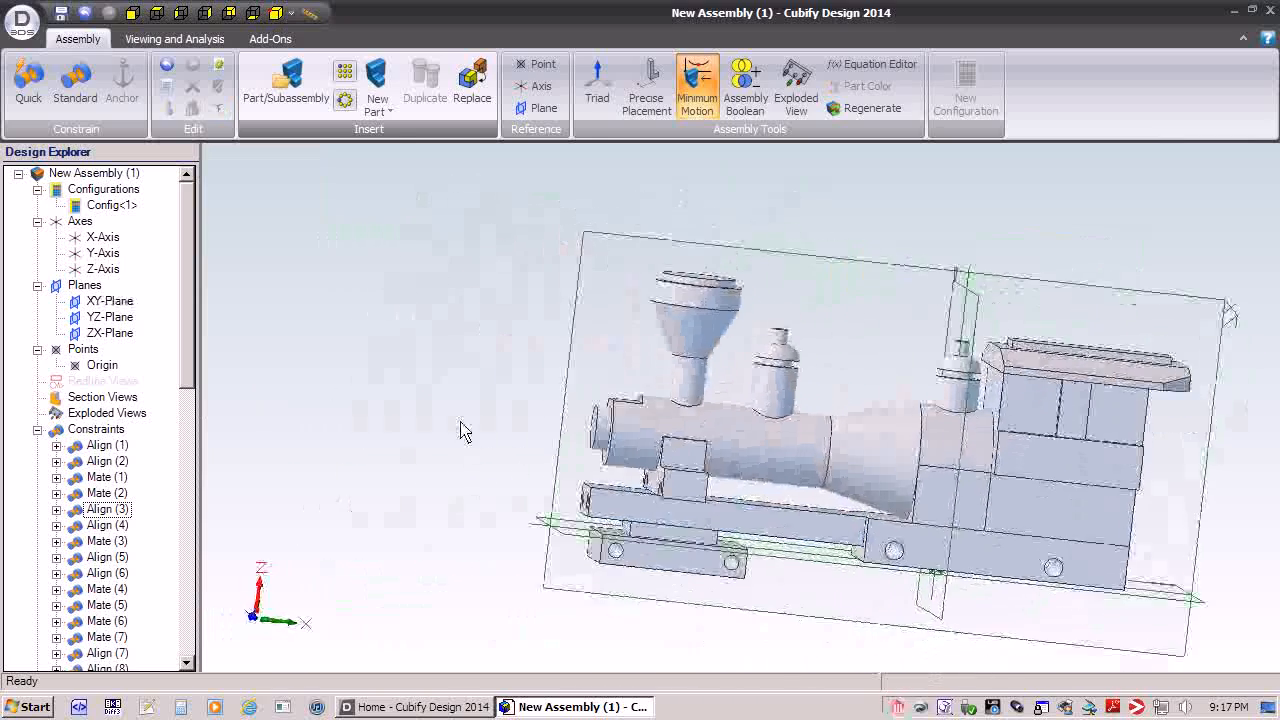
- Insert two copies of Piston.AD_PRT into the assembly
click(287, 80)
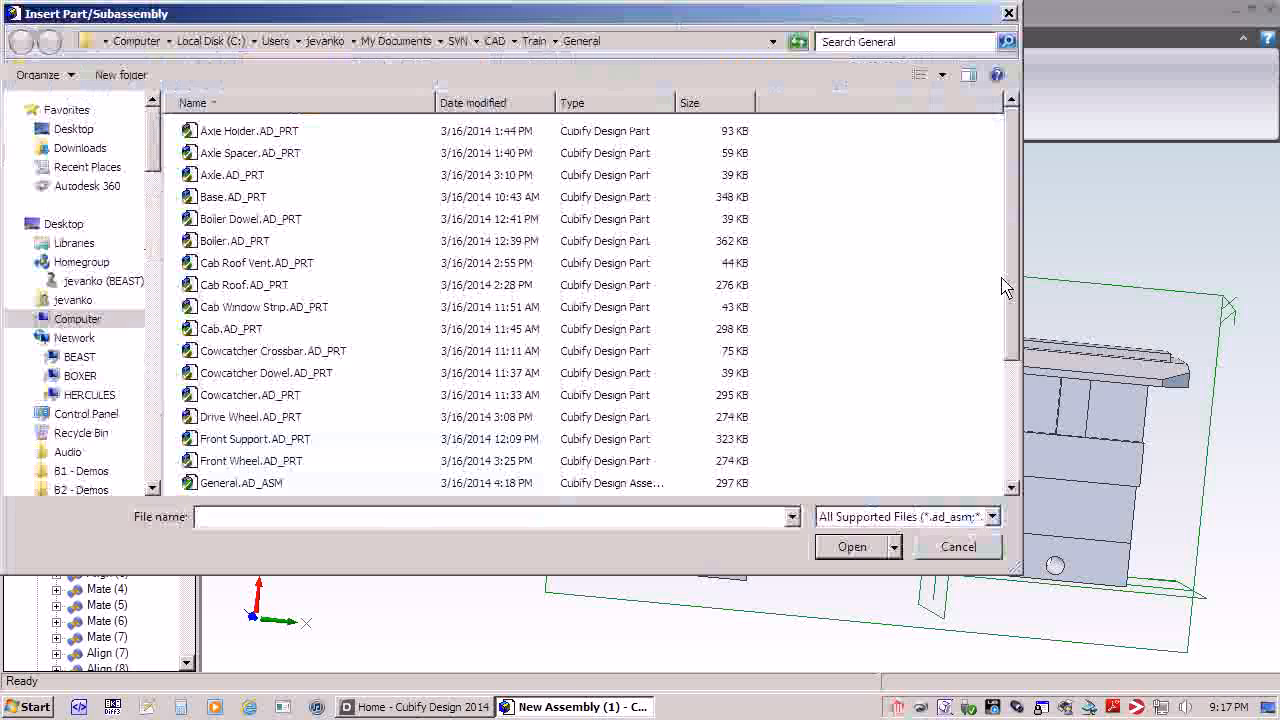
drag(1010, 288, 1018, 412)
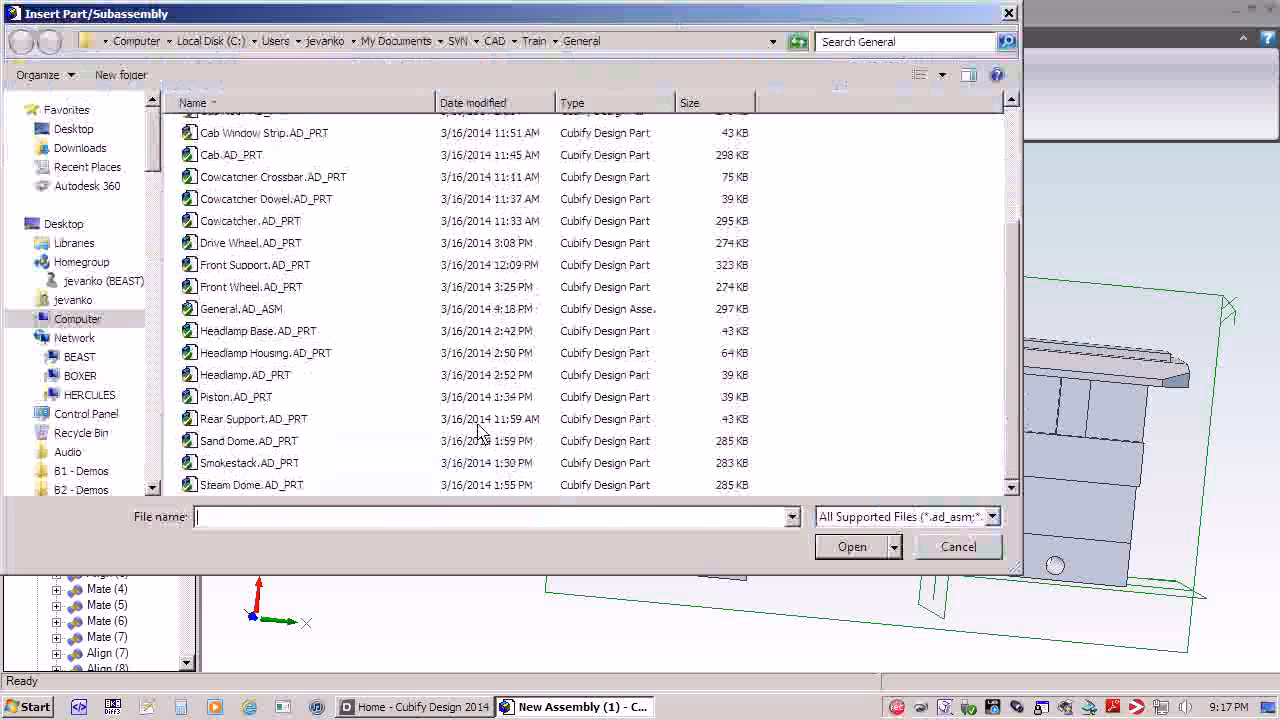
click(212, 398)
click(851, 547)
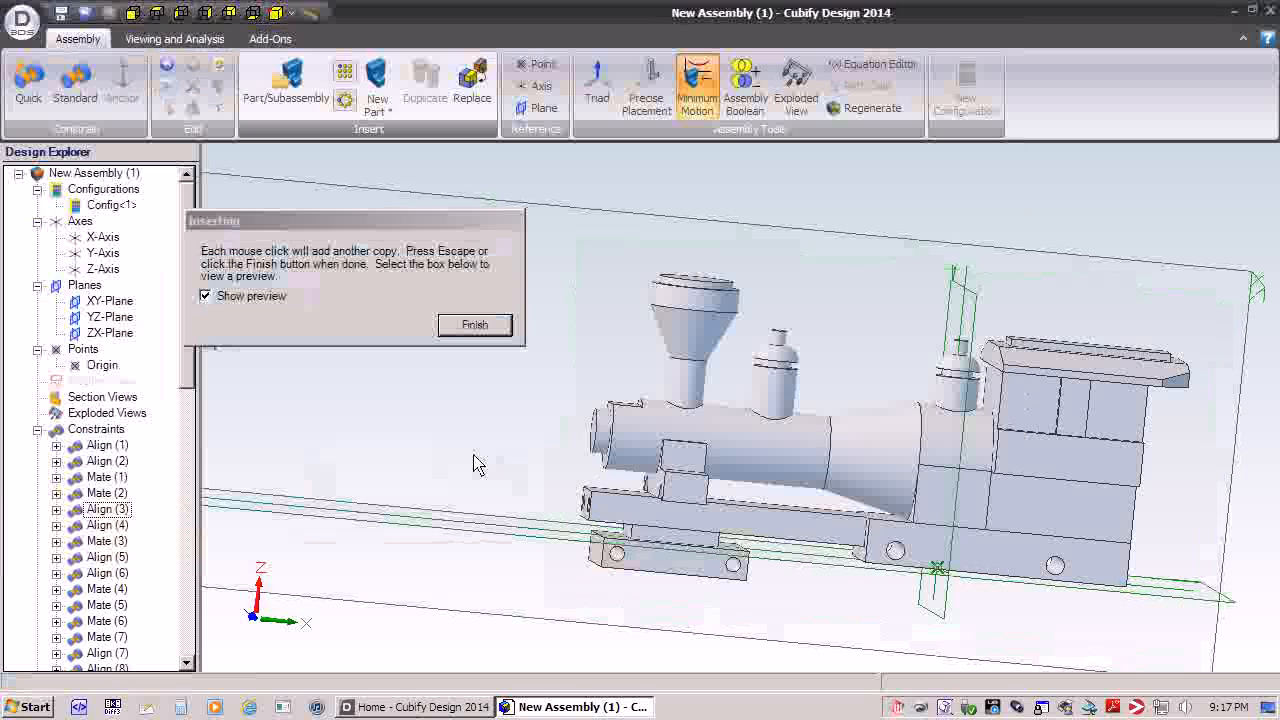
click(706, 556)
click(731, 602)
click(474, 324)
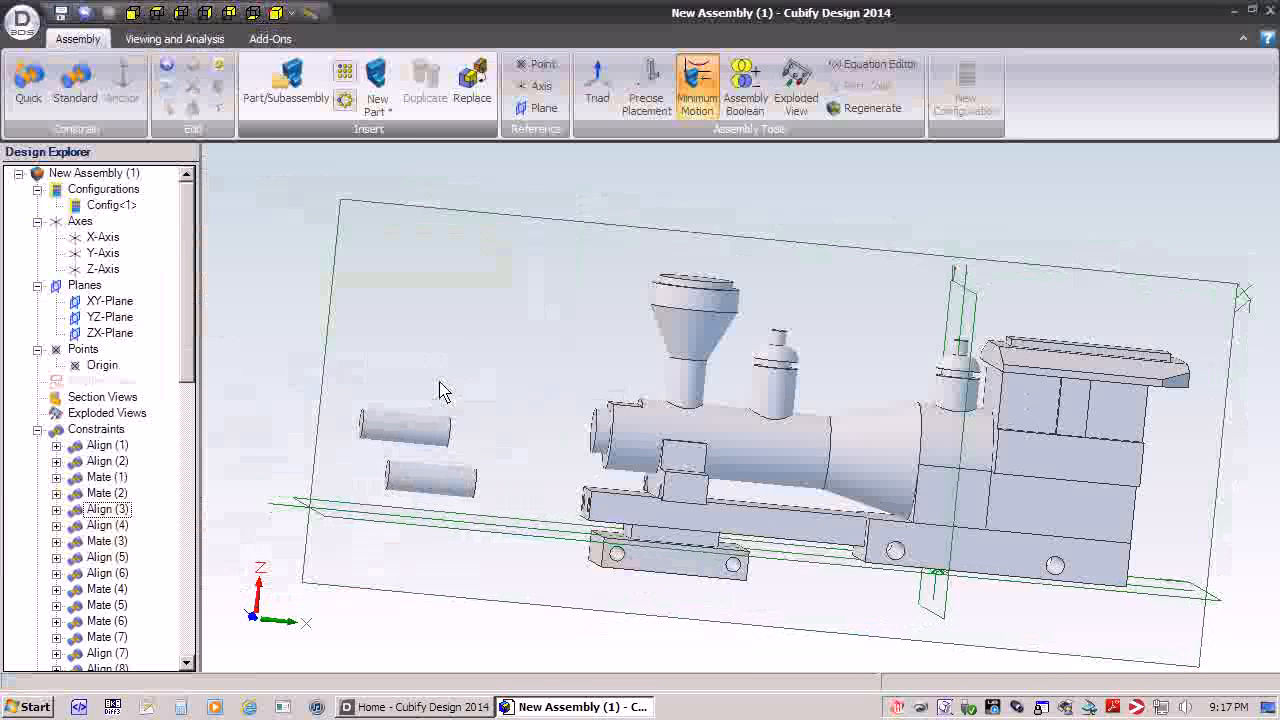
- Move the two pistons apart so that one lies on each side of the locomotive's front support
middle_drag(443, 386, 762, 537)
drag(762, 537, 928, 530)
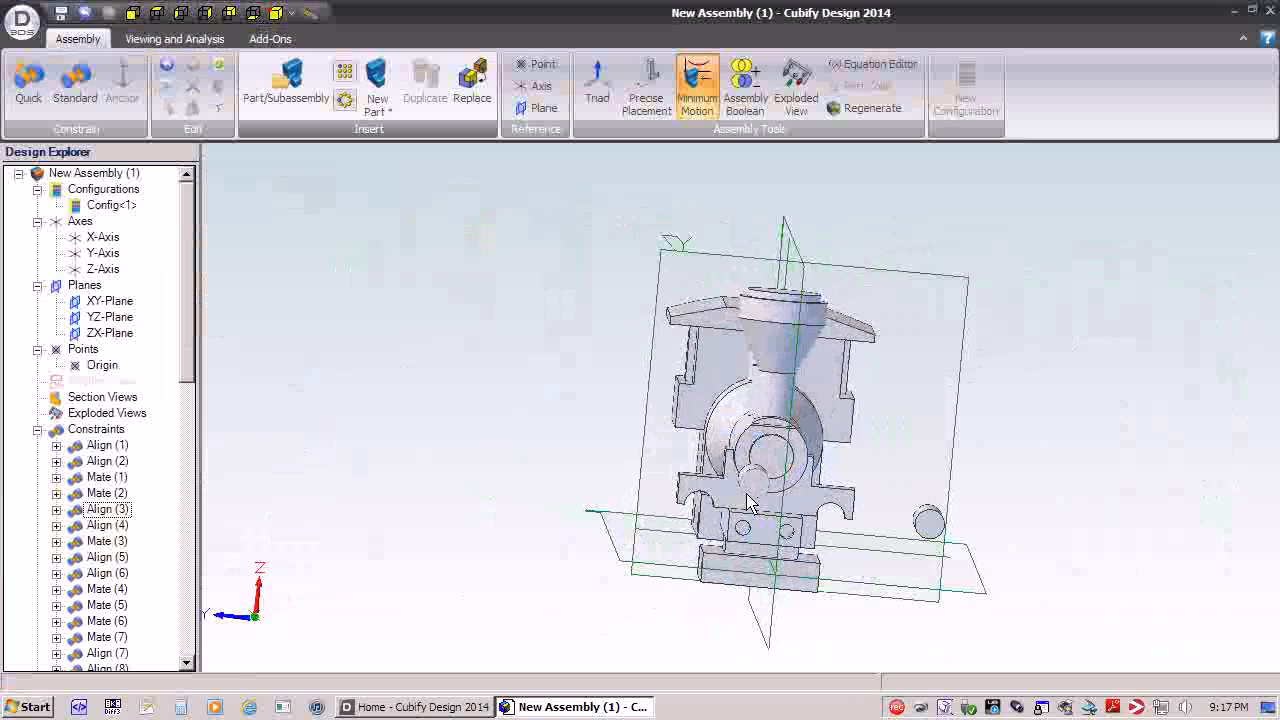
drag(751, 503, 610, 505)
middle_drag(514, 555, 638, 378)
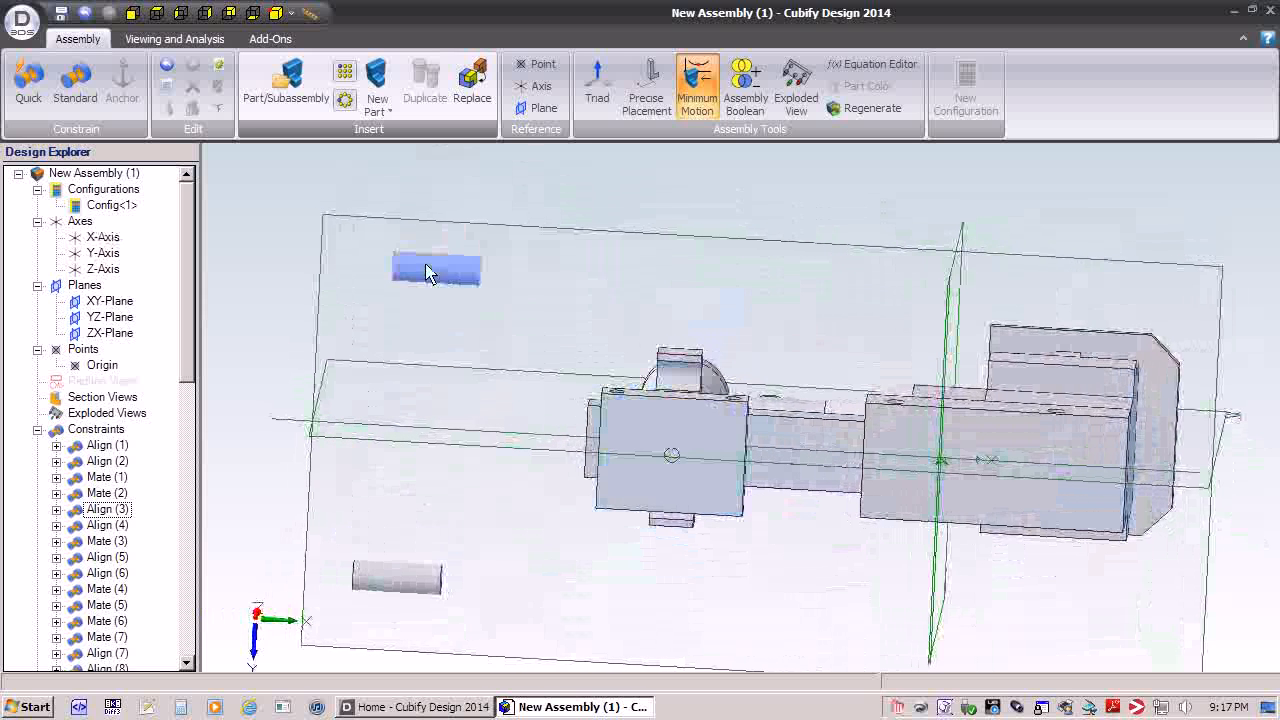
- Apply Align constraints with zero offset between each piston's cylindrical face and the curved seat on its side of the front support
click(80, 88)
click(686, 384)
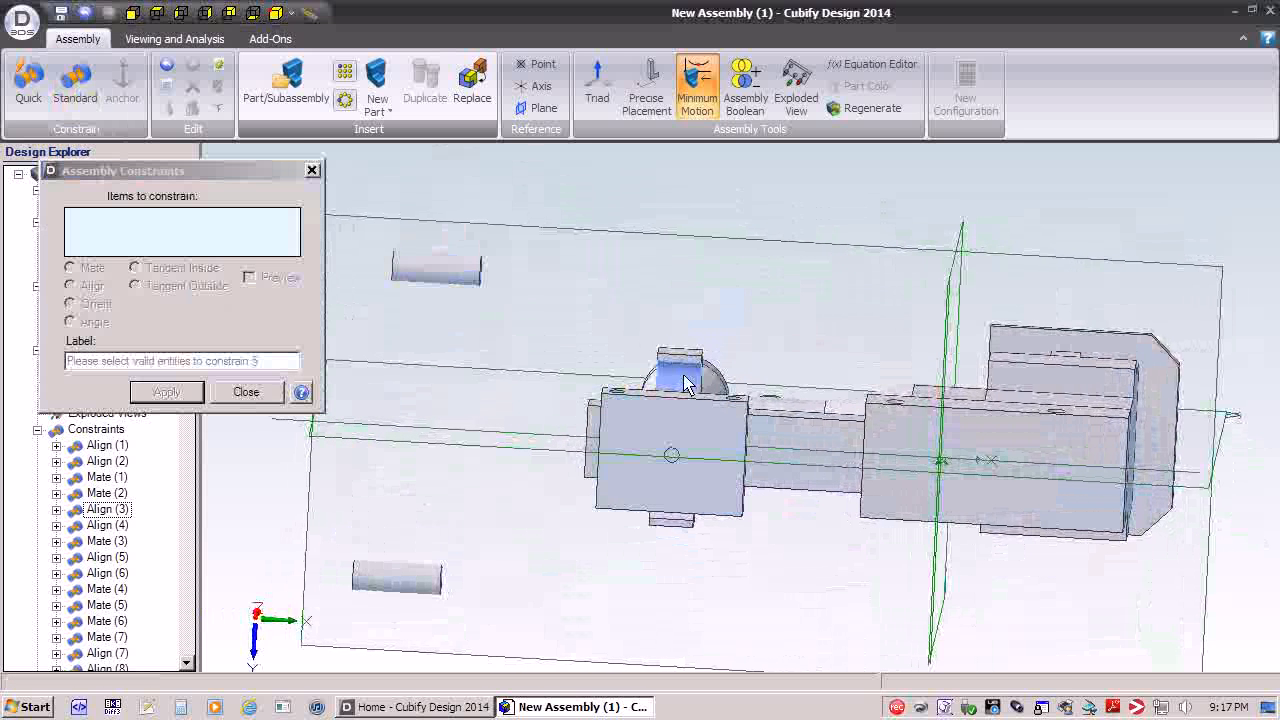
click(440, 281)
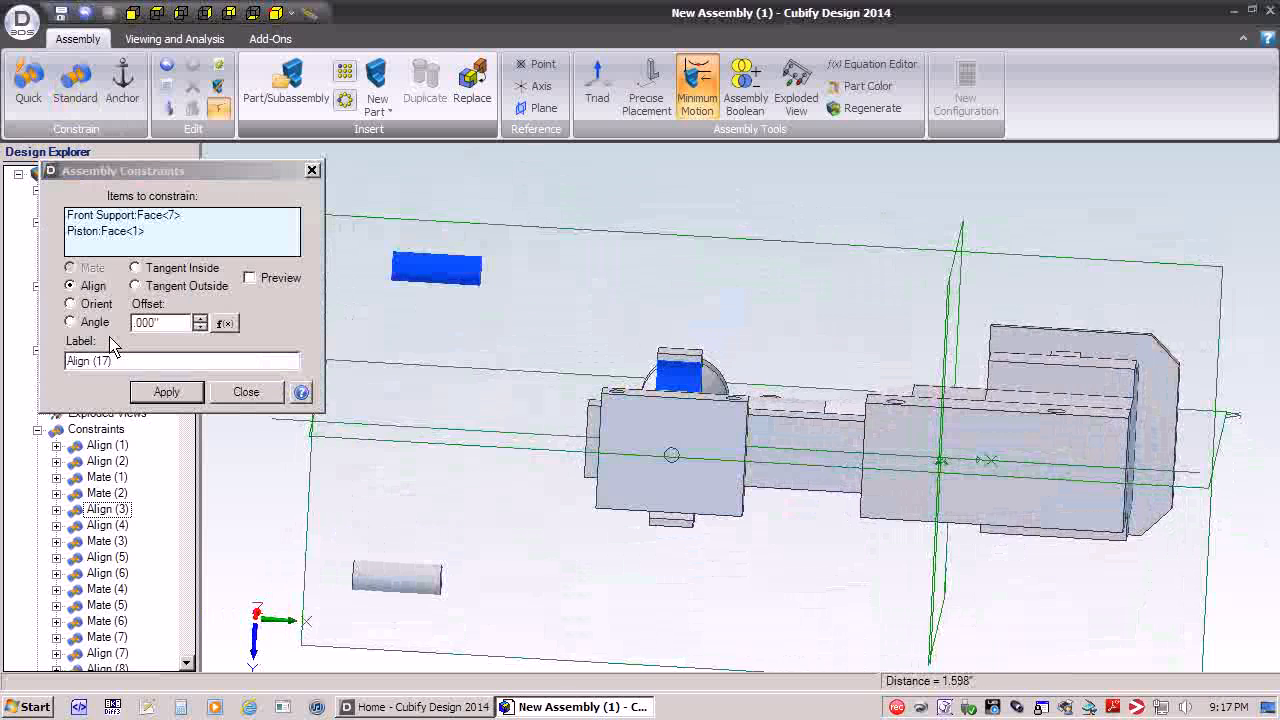
click(166, 391)
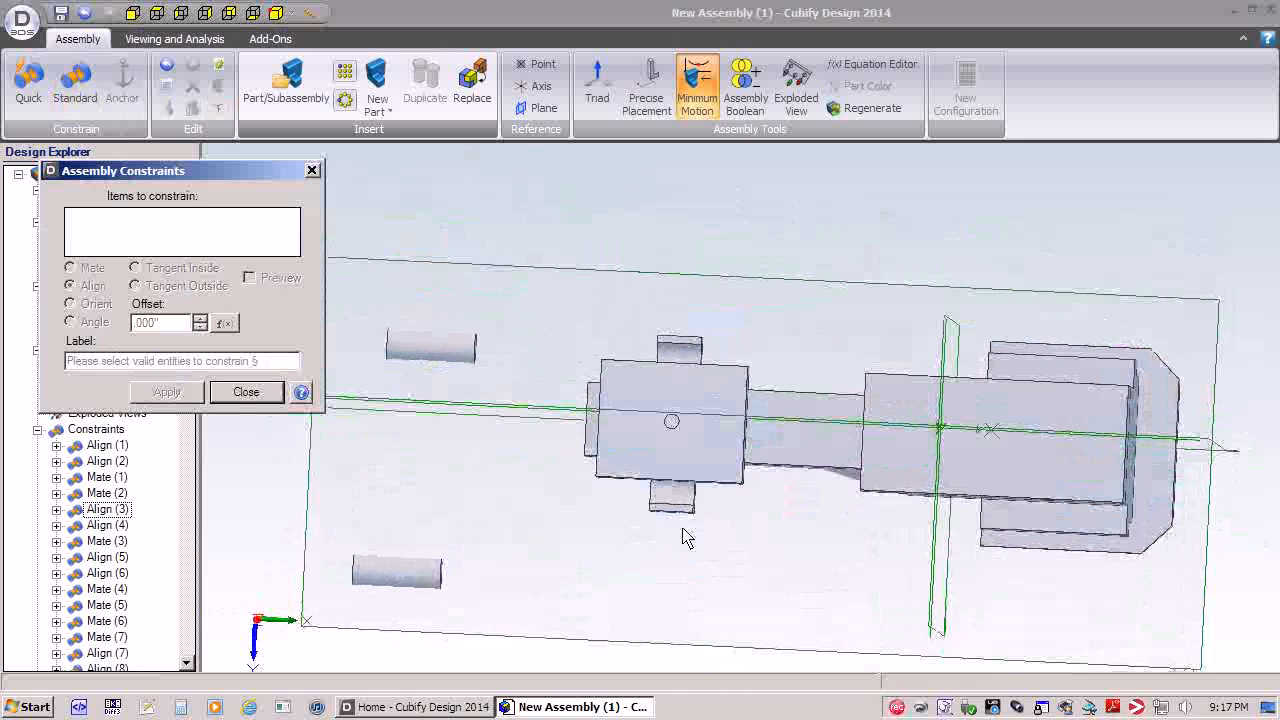
click(674, 488)
click(407, 570)
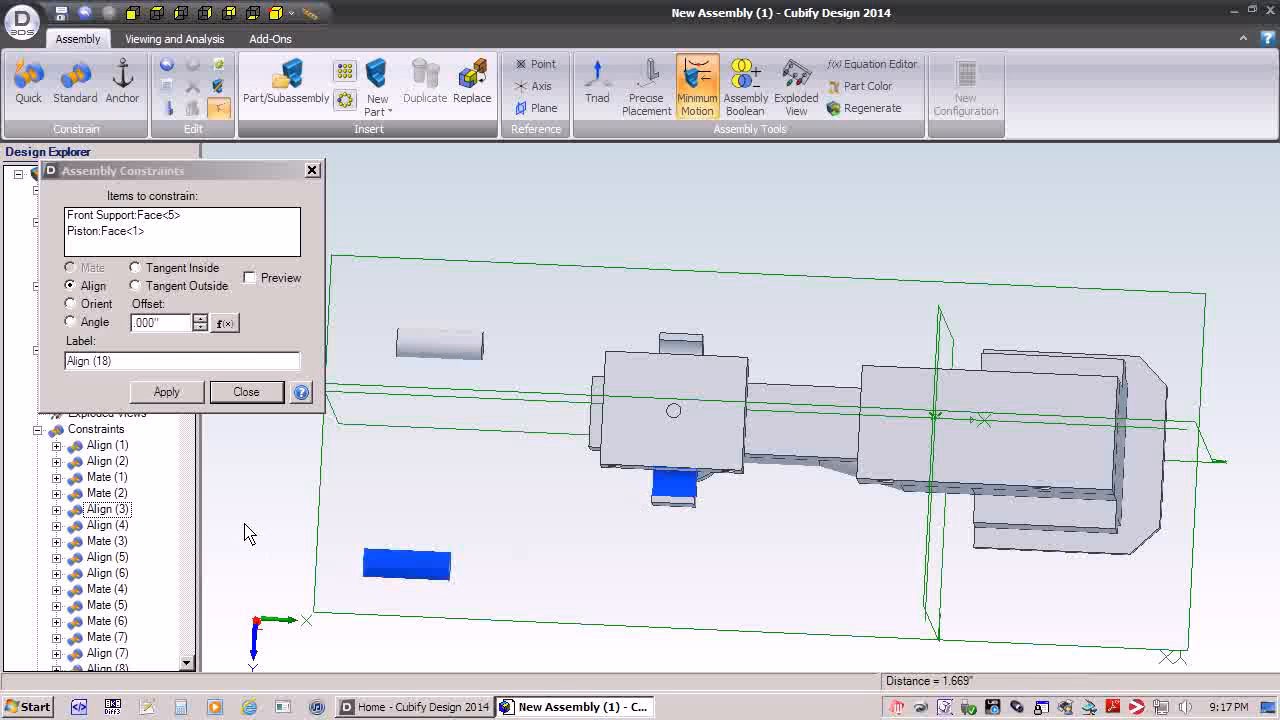
click(166, 391)
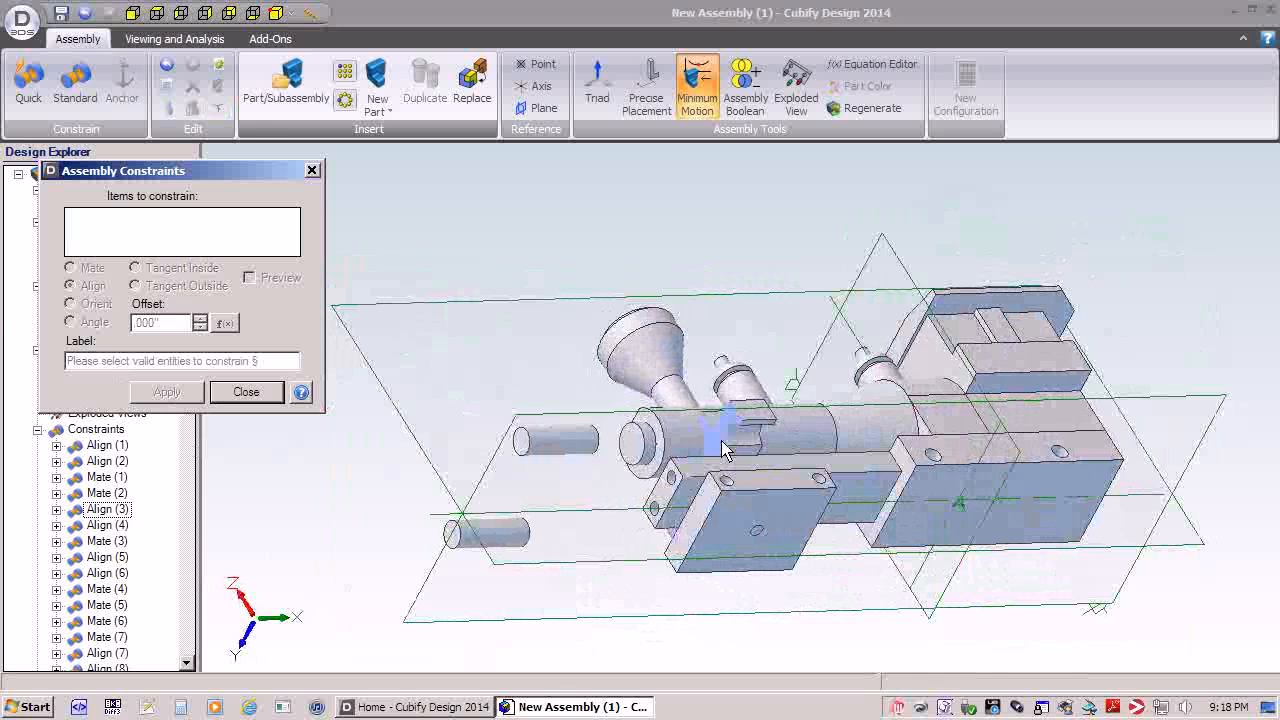
- Align the front end faces of both pistons with the front support's front face at a 3/8-inch offset, and finish constraining
click(723, 449)
click(523, 449)
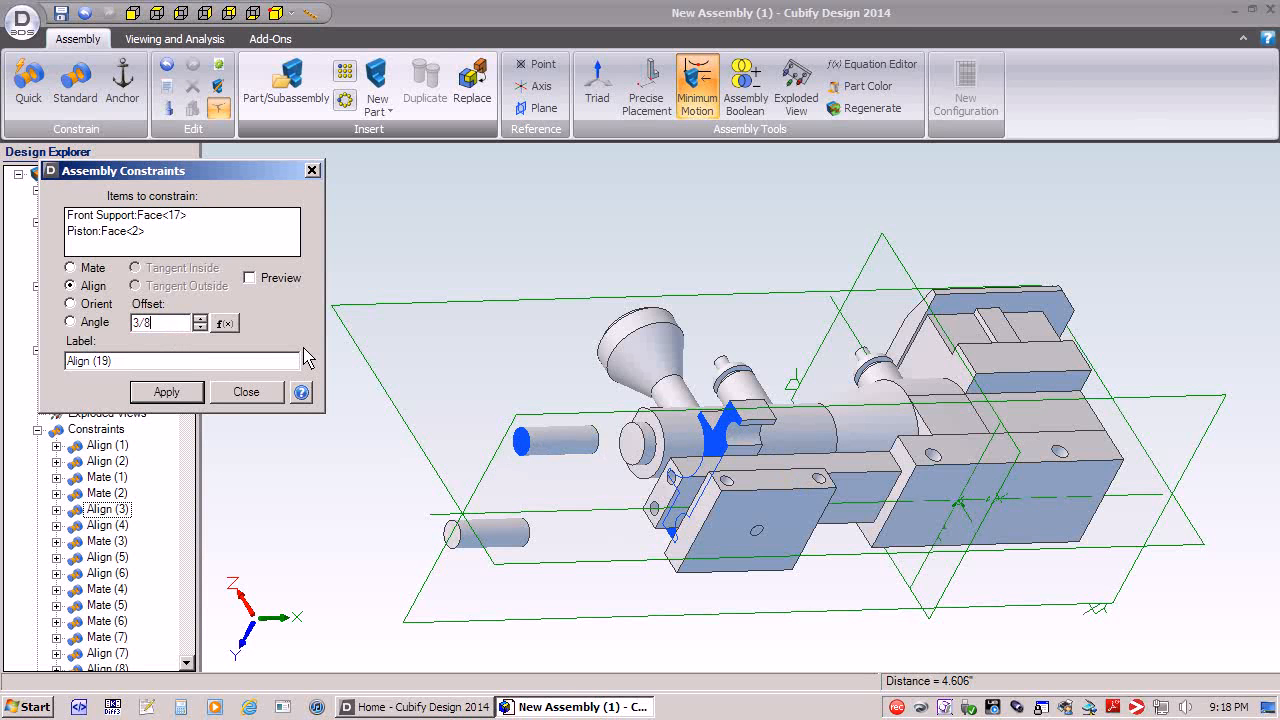
key(Return)
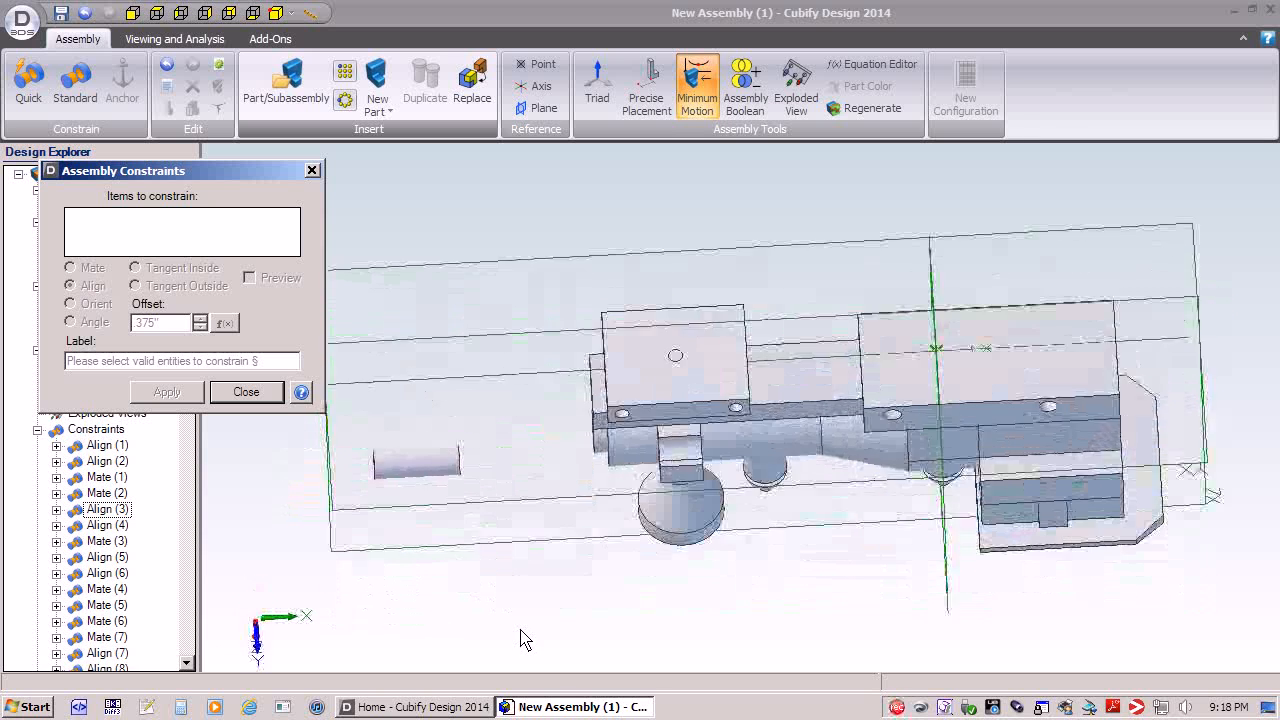
click(722, 443)
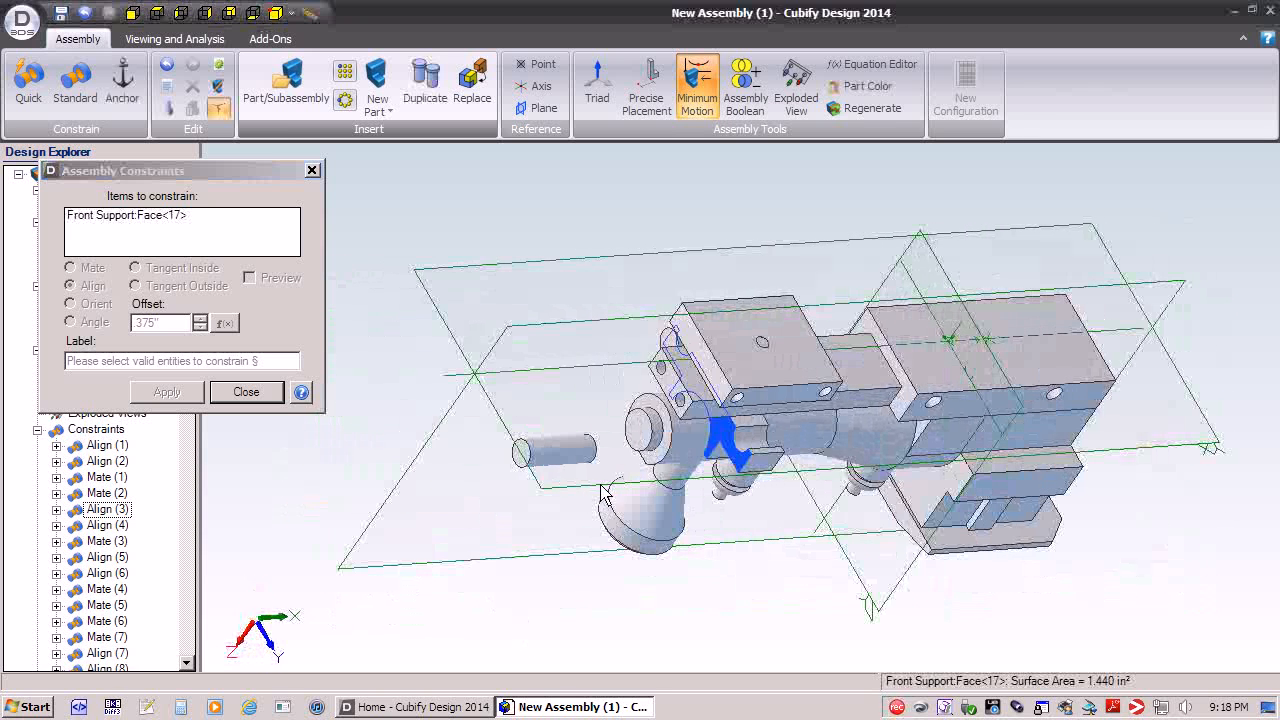
click(519, 463)
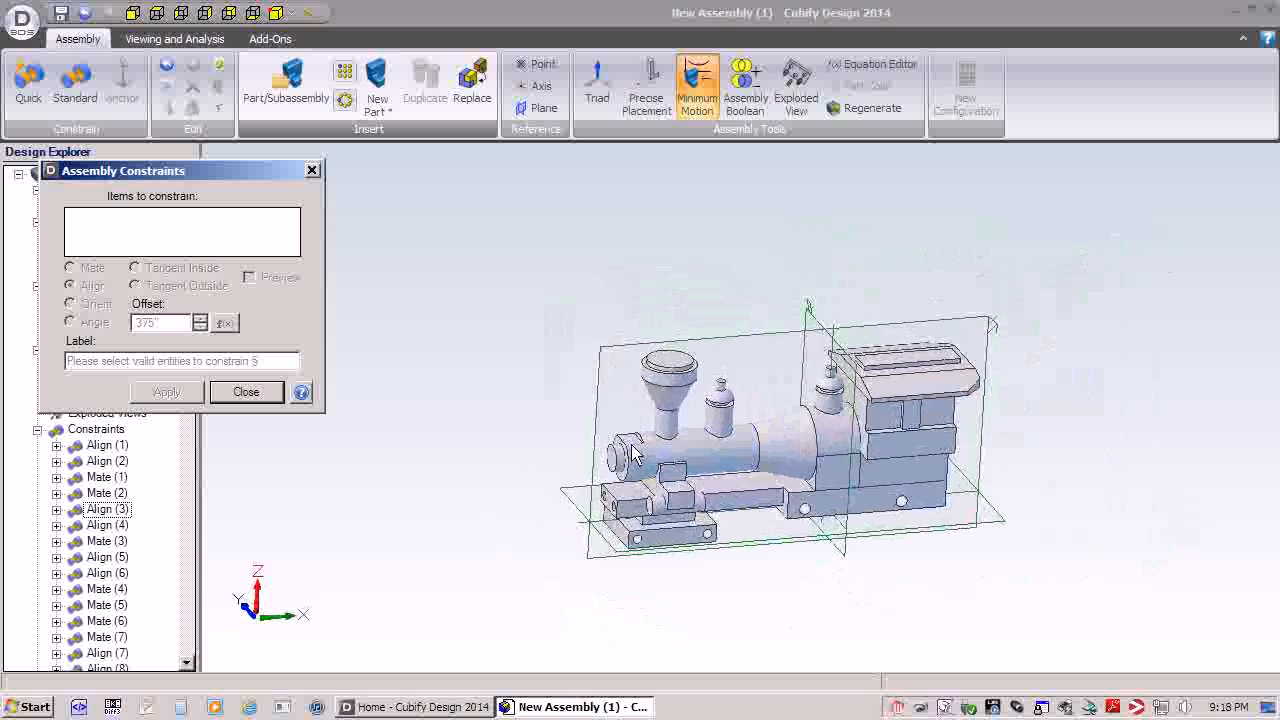
click(246, 392)
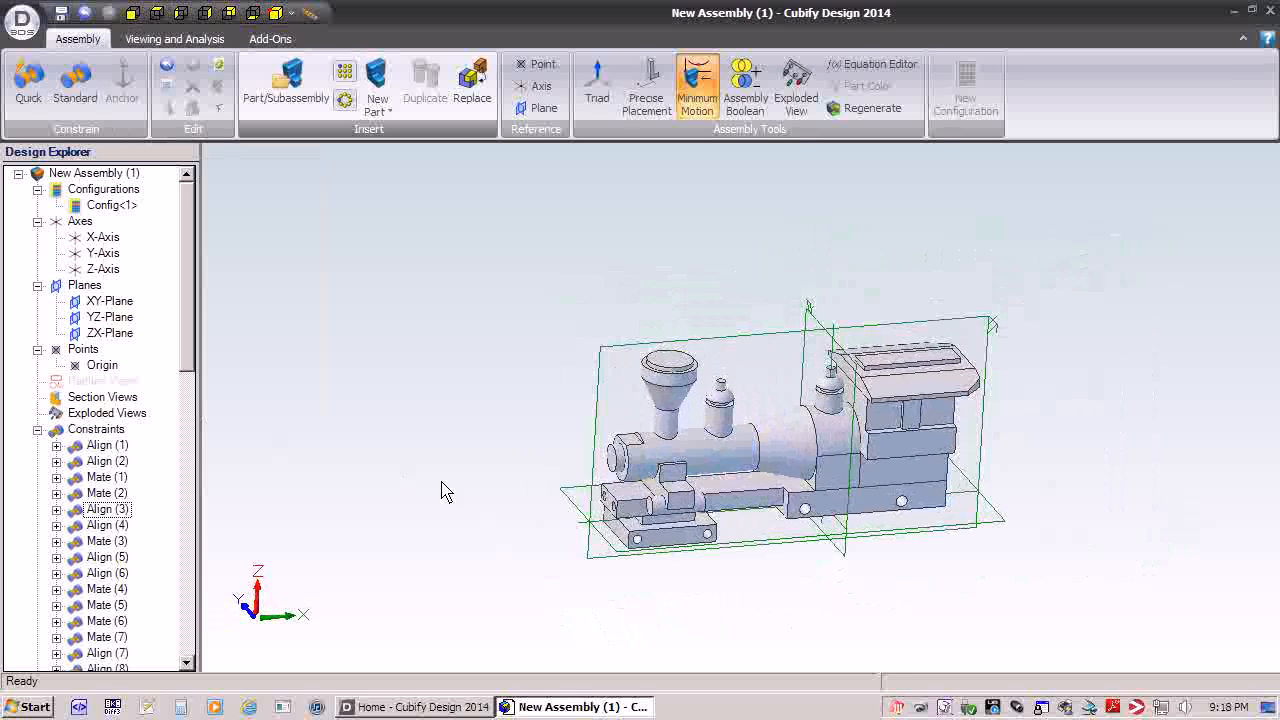
- Insert one copy of Headlamp Base.AD_PRT into the assembly
click(287, 80)
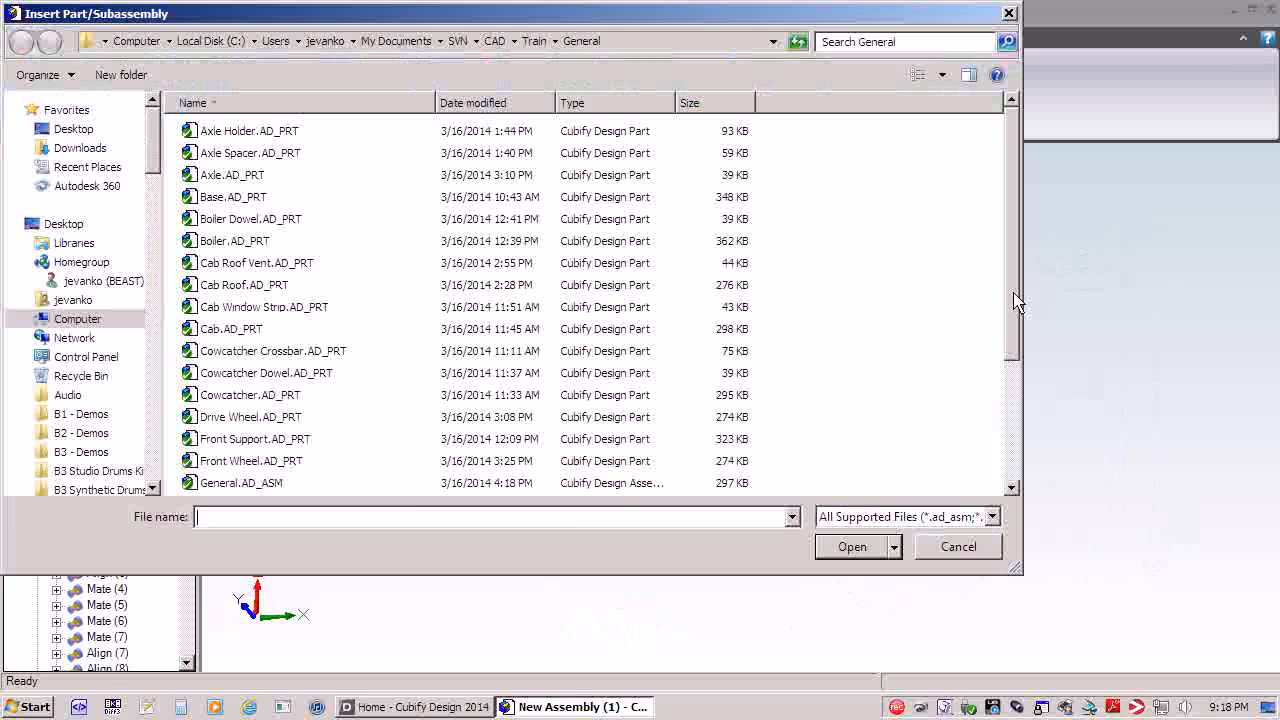
drag(1017, 302, 1028, 427)
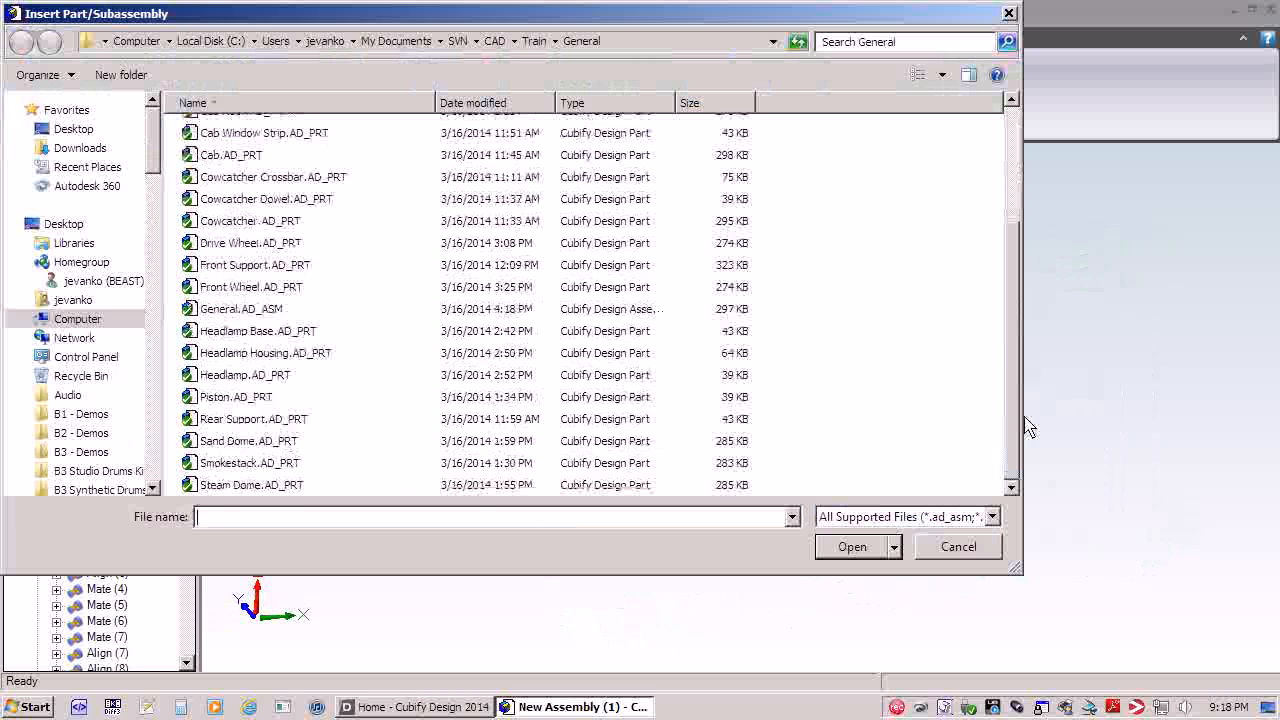
click(262, 331)
click(853, 547)
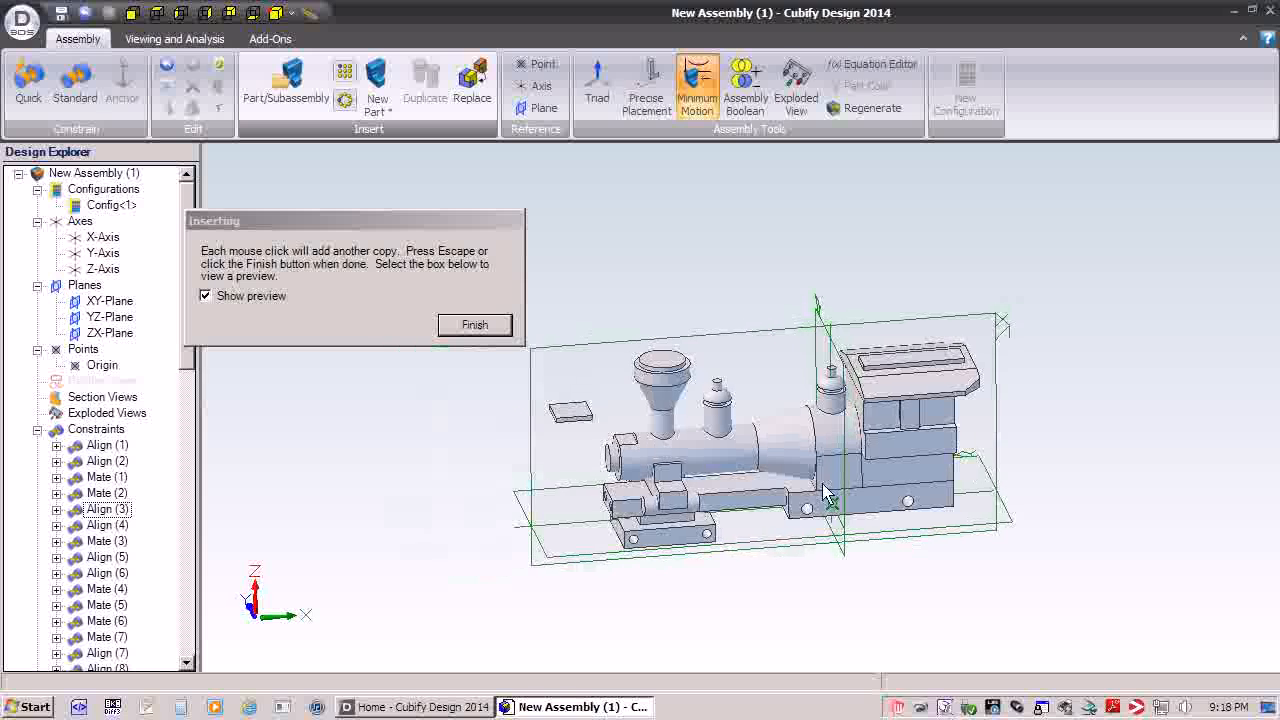
click(474, 325)
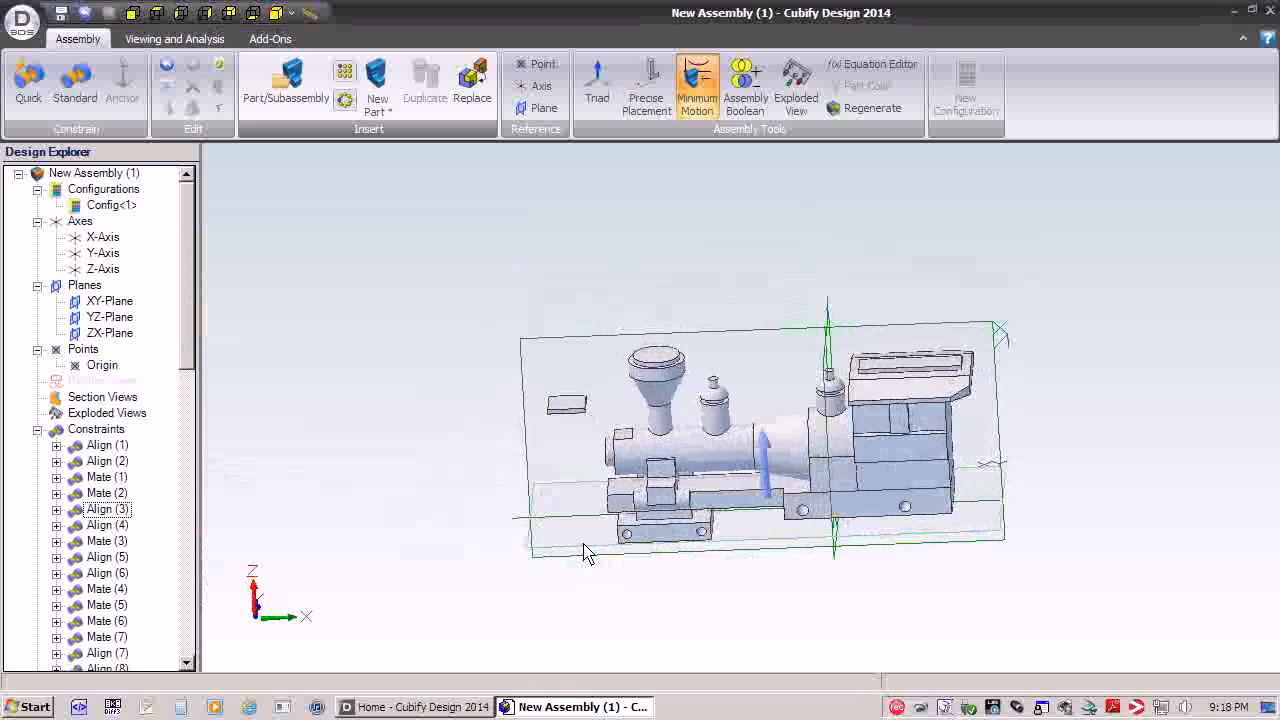
- Mate the headlamp base's rear edge face with the upright face of the notch atop the boiler's front, at zero offset
scroll(585, 541, up, 5)
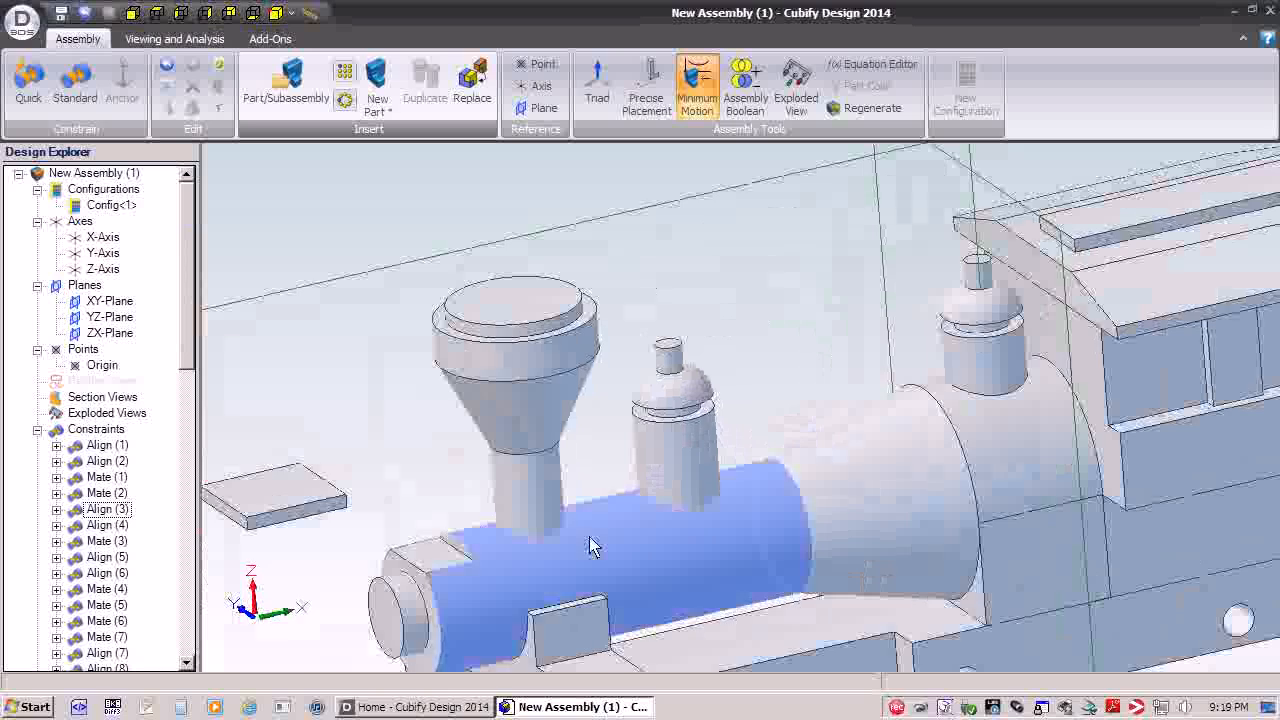
scroll(589, 540, up, 2)
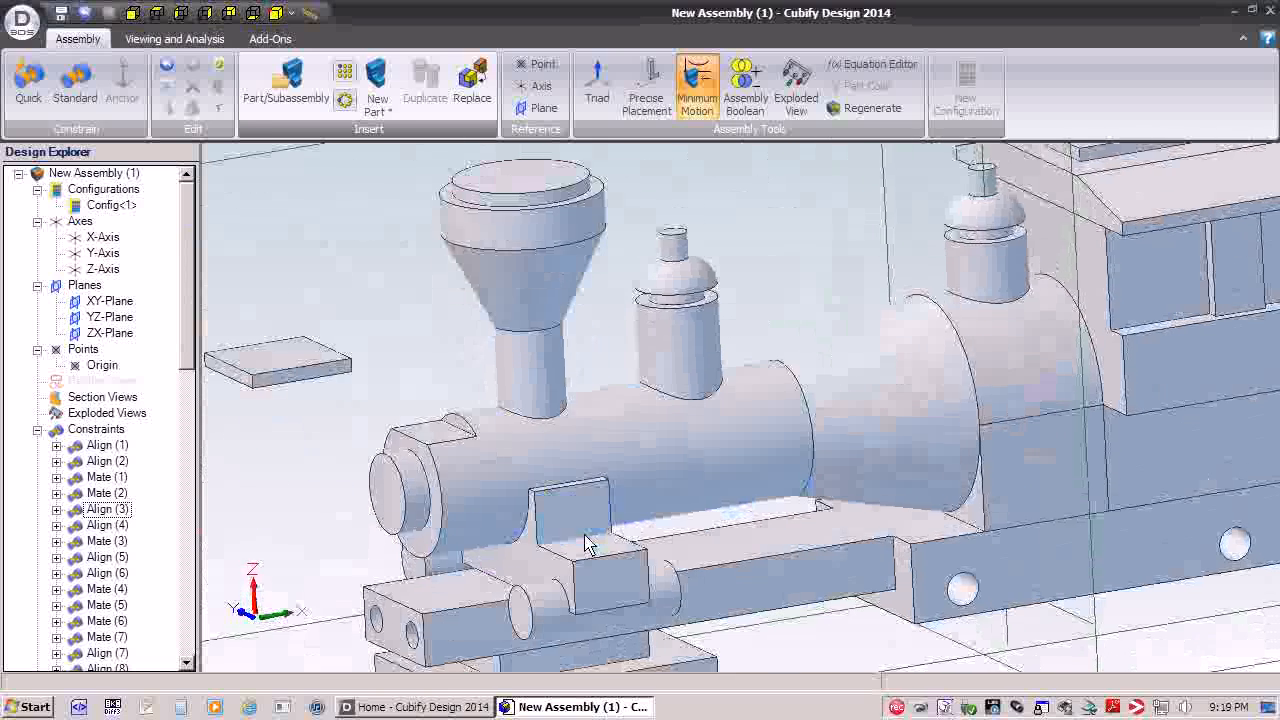
scroll(586, 536, left, 3)
scroll(584, 496, left, 1)
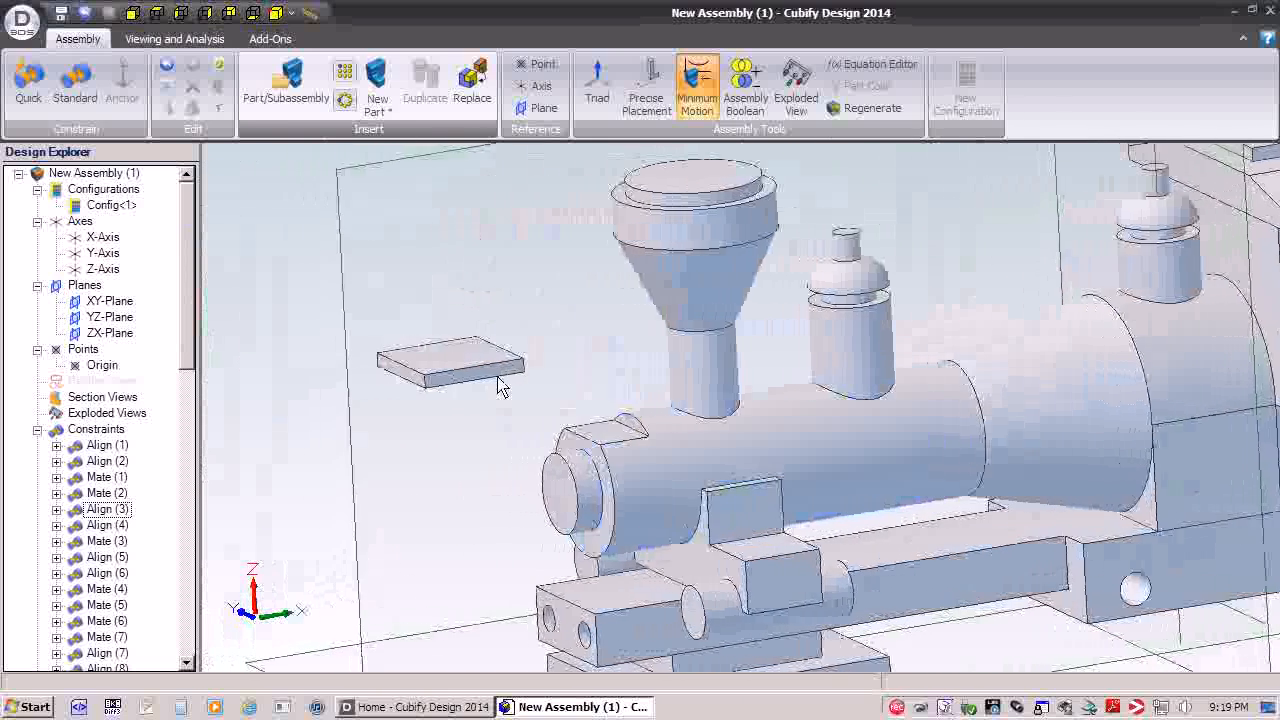
click(75, 85)
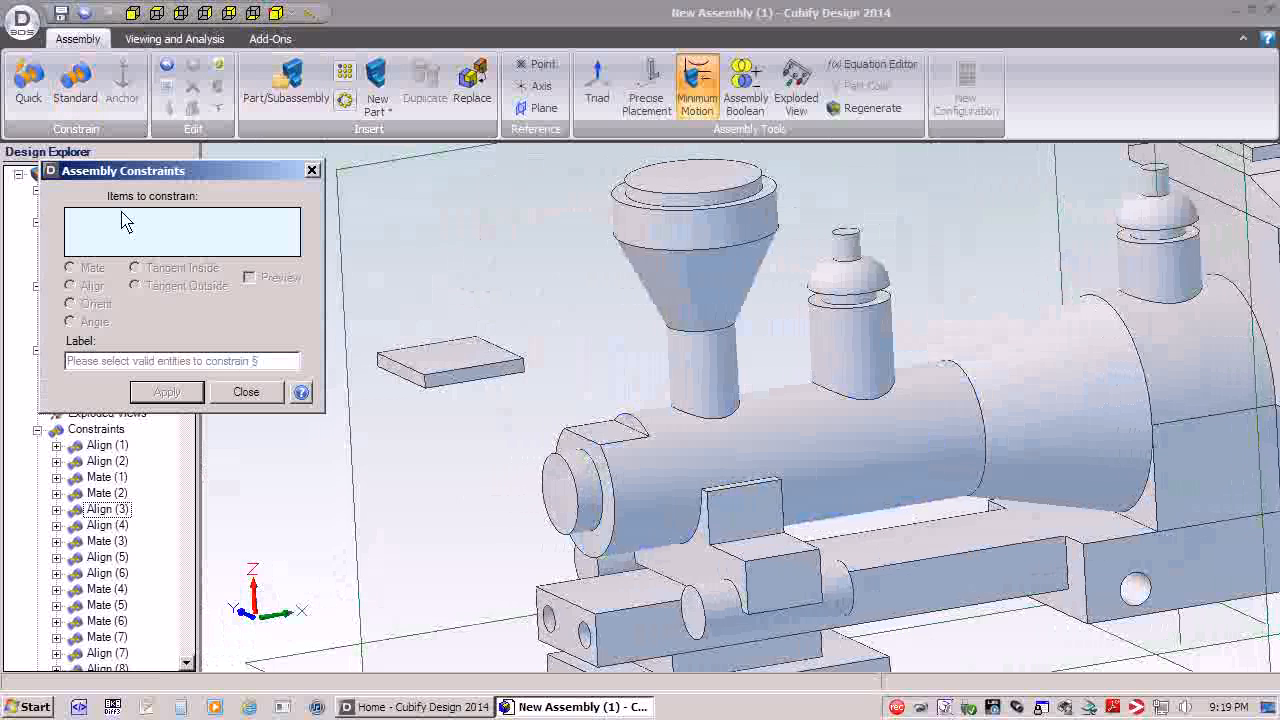
scroll(700, 460, up, 1)
click(662, 428)
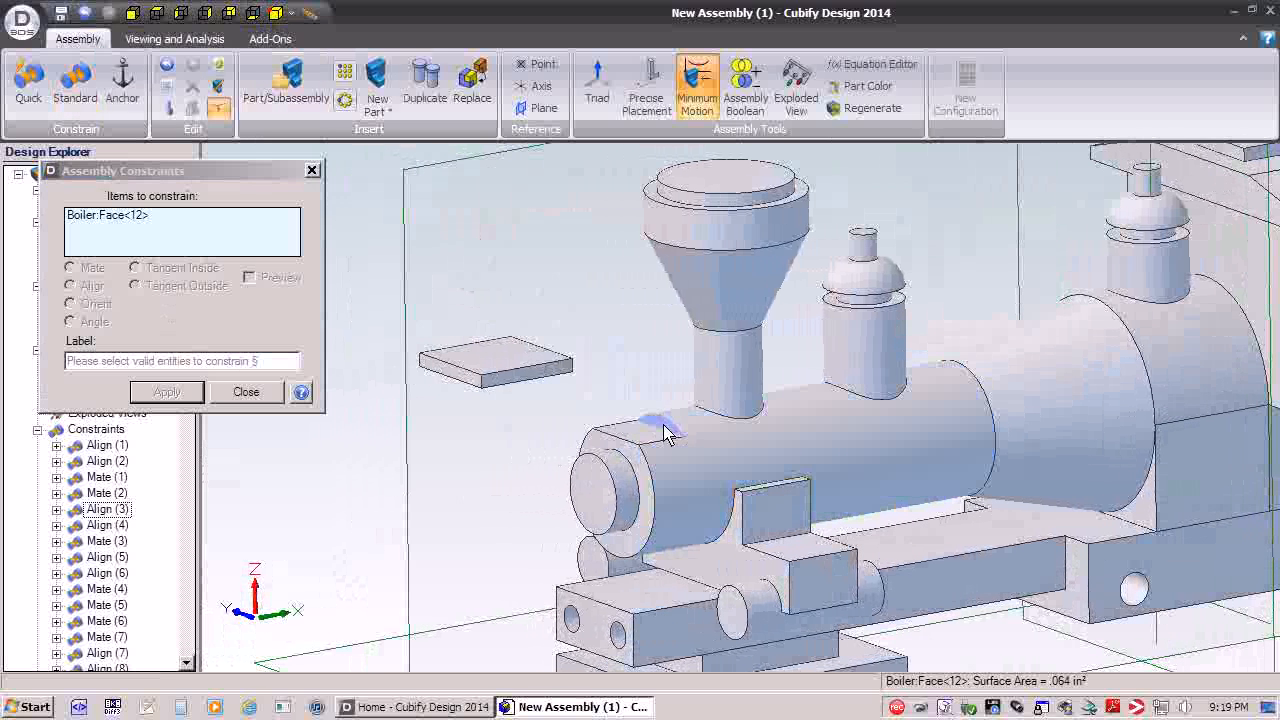
middle_drag(662, 428, 583, 240)
click(572, 238)
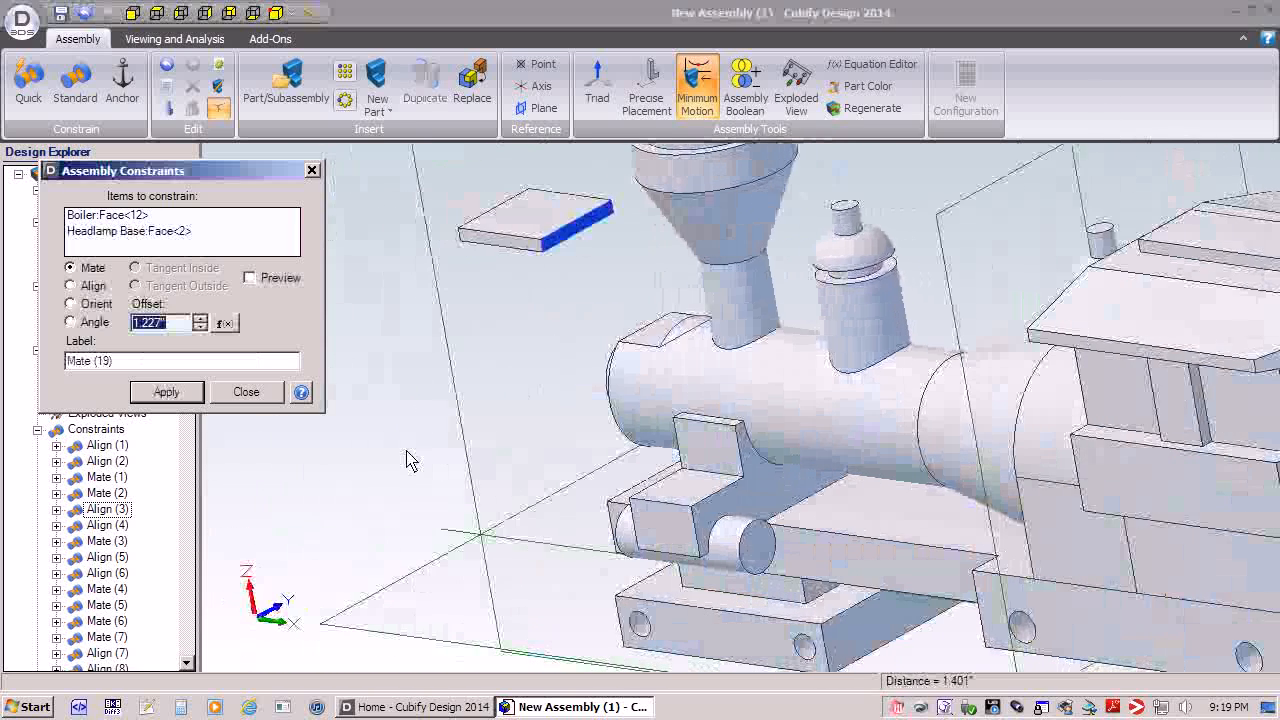
middle_drag(407, 460, 460, 455)
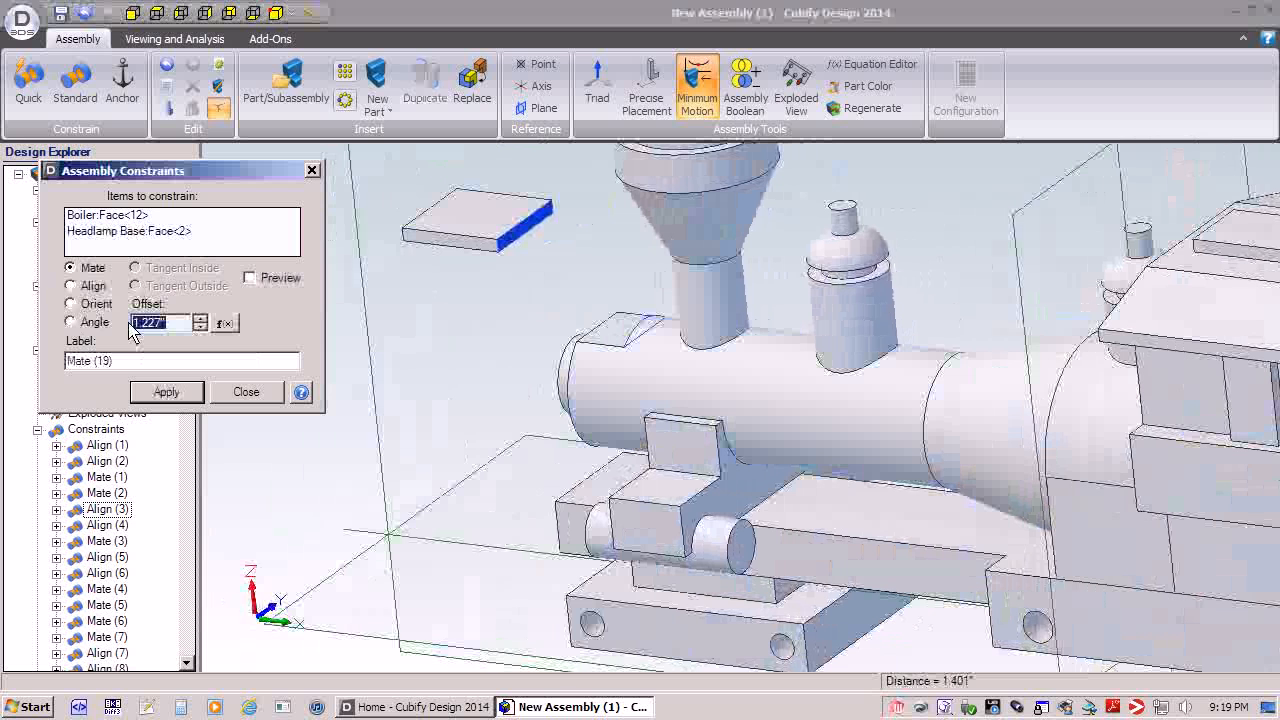
click(167, 392)
- Mate the headlamp base's underside with the flat face of the boiler's notch at zero offset
middle_drag(309, 491, 577, 370)
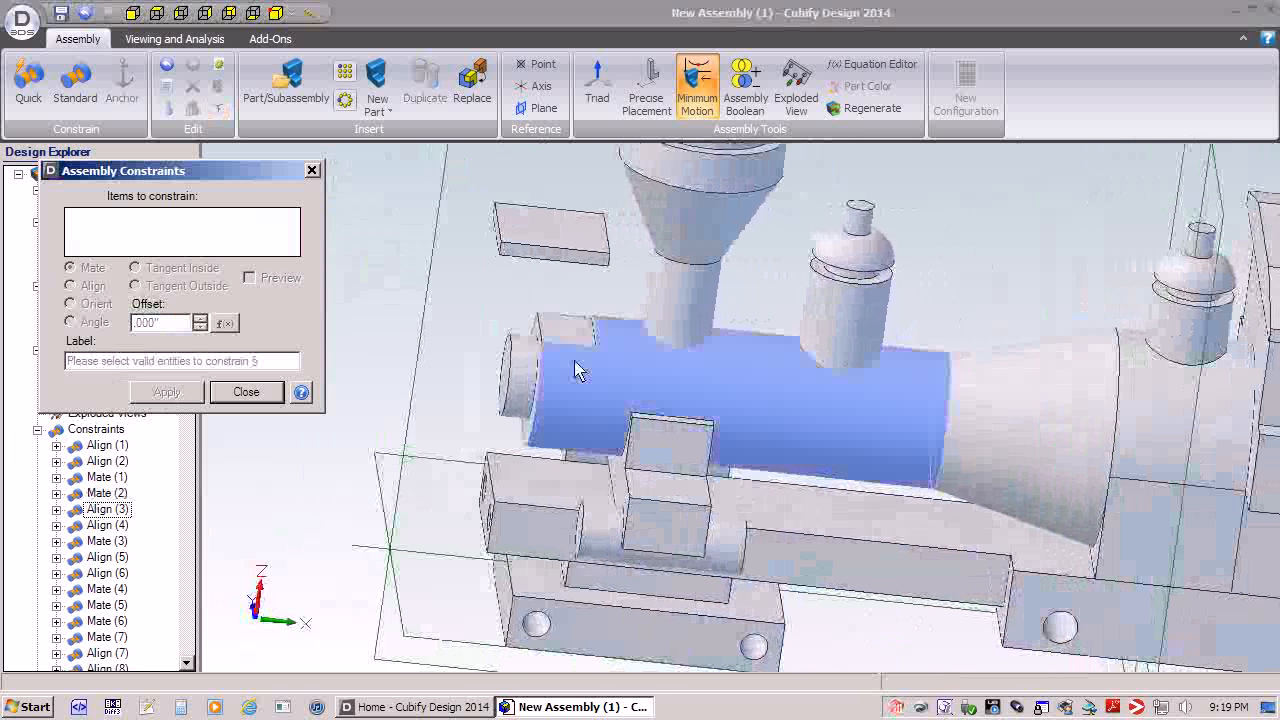
click(568, 328)
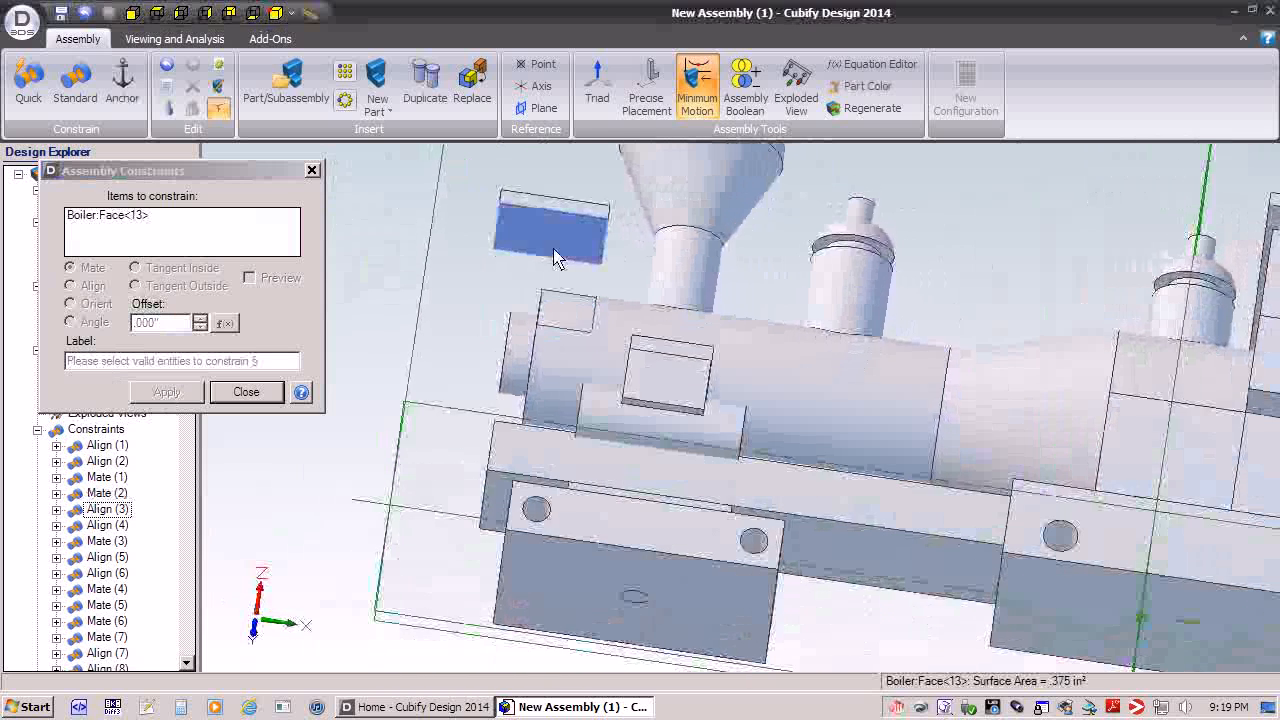
click(543, 258)
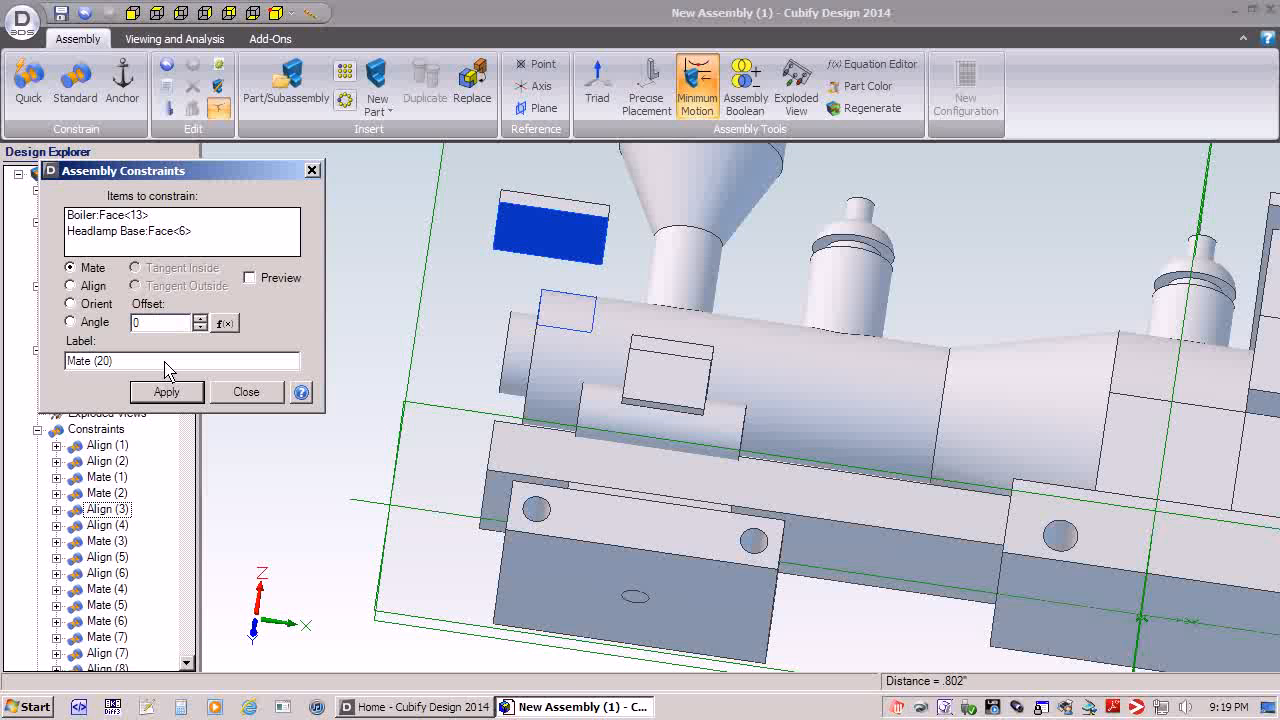
click(166, 393)
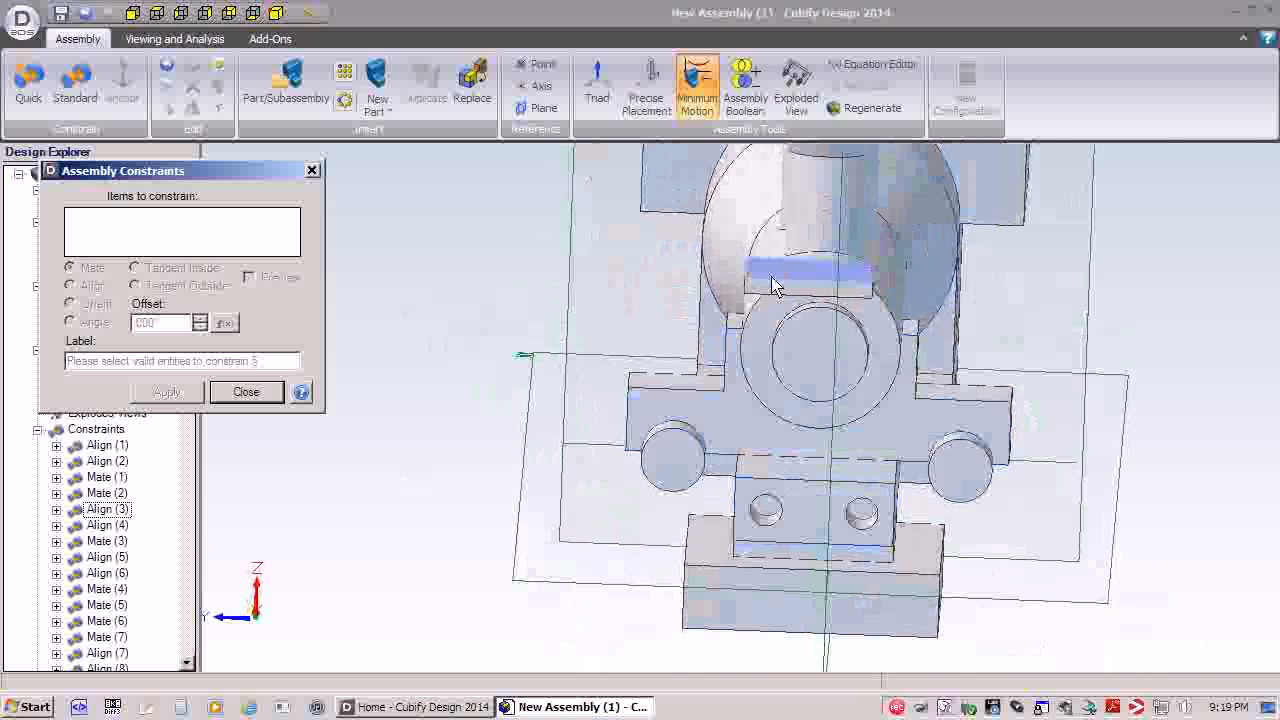
- Align the headlamp base's side face with the side face of the locomotive base's front end at a 0.125-inch offset, and finish constraining
click(782, 298)
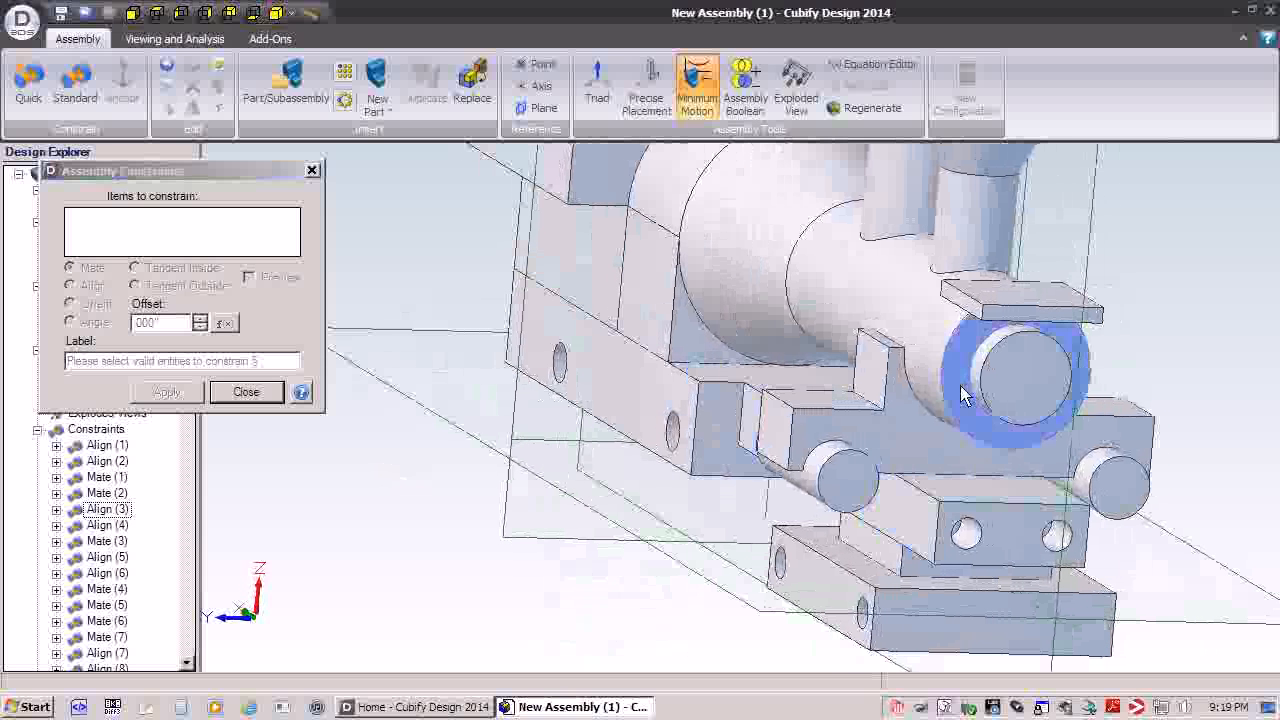
click(912, 517)
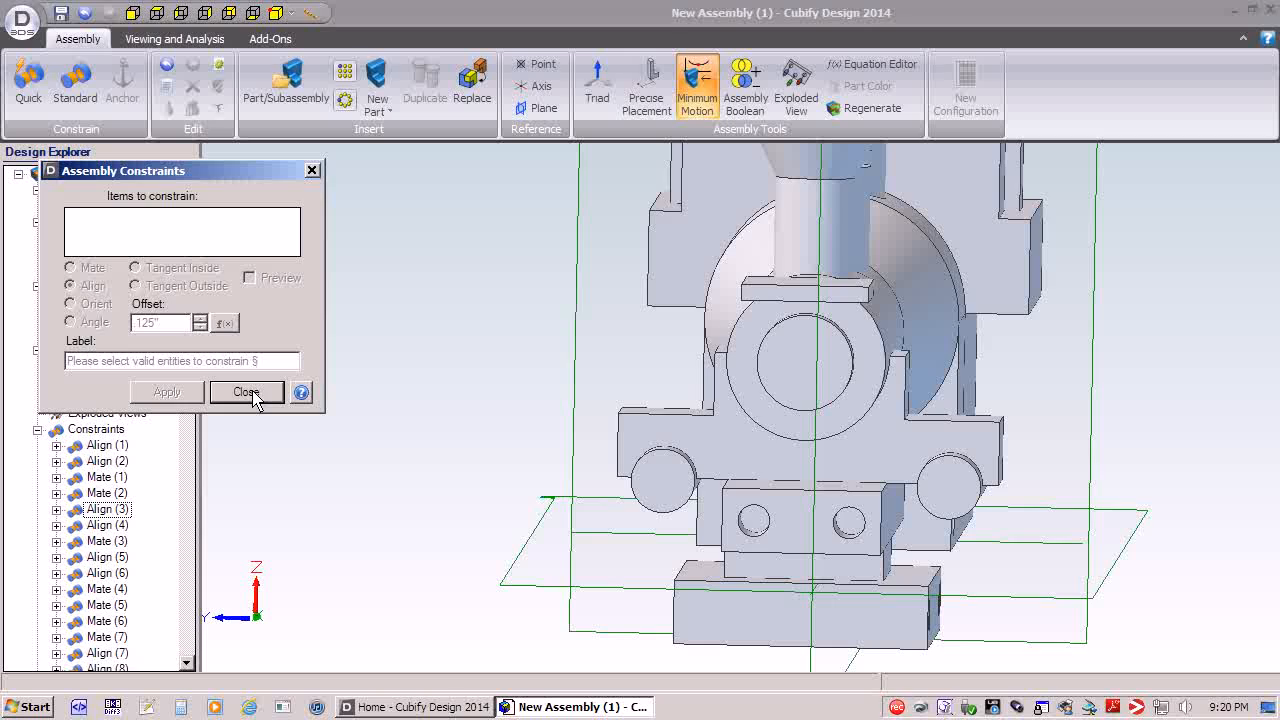
click(247, 393)
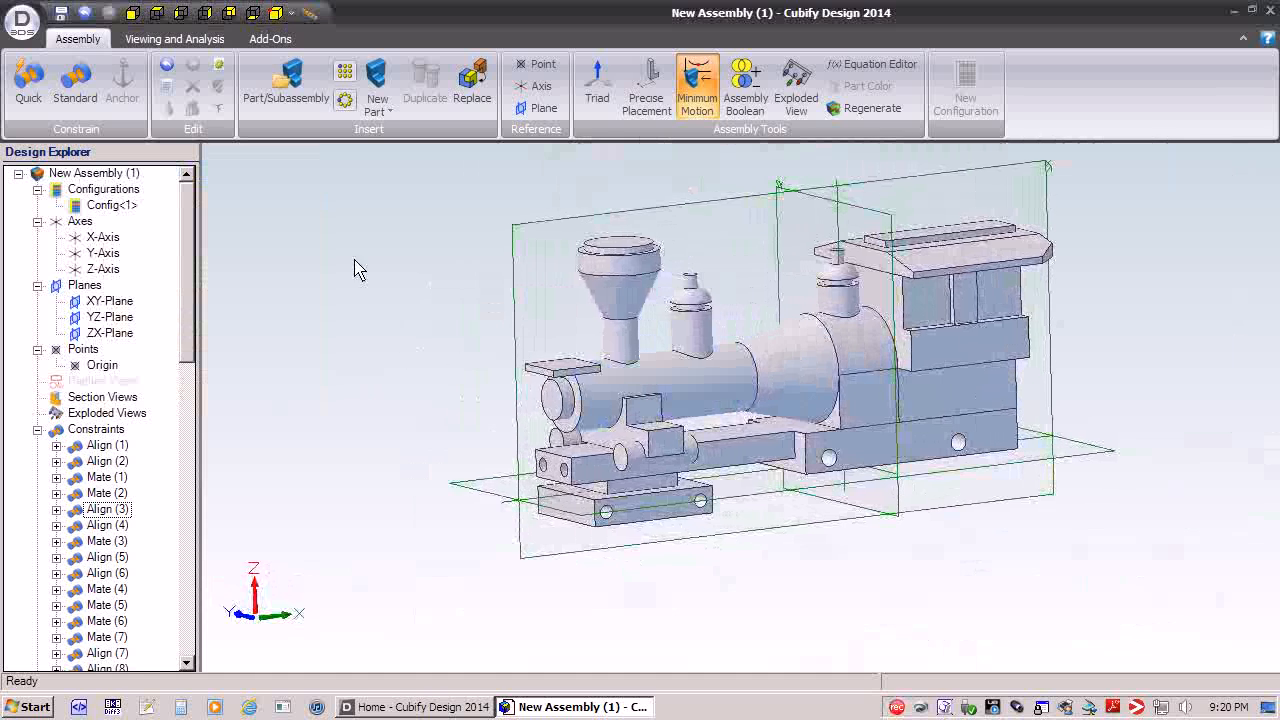
- Insert one copy of Headlamp Housing.AD_PRT into the assembly
click(285, 97)
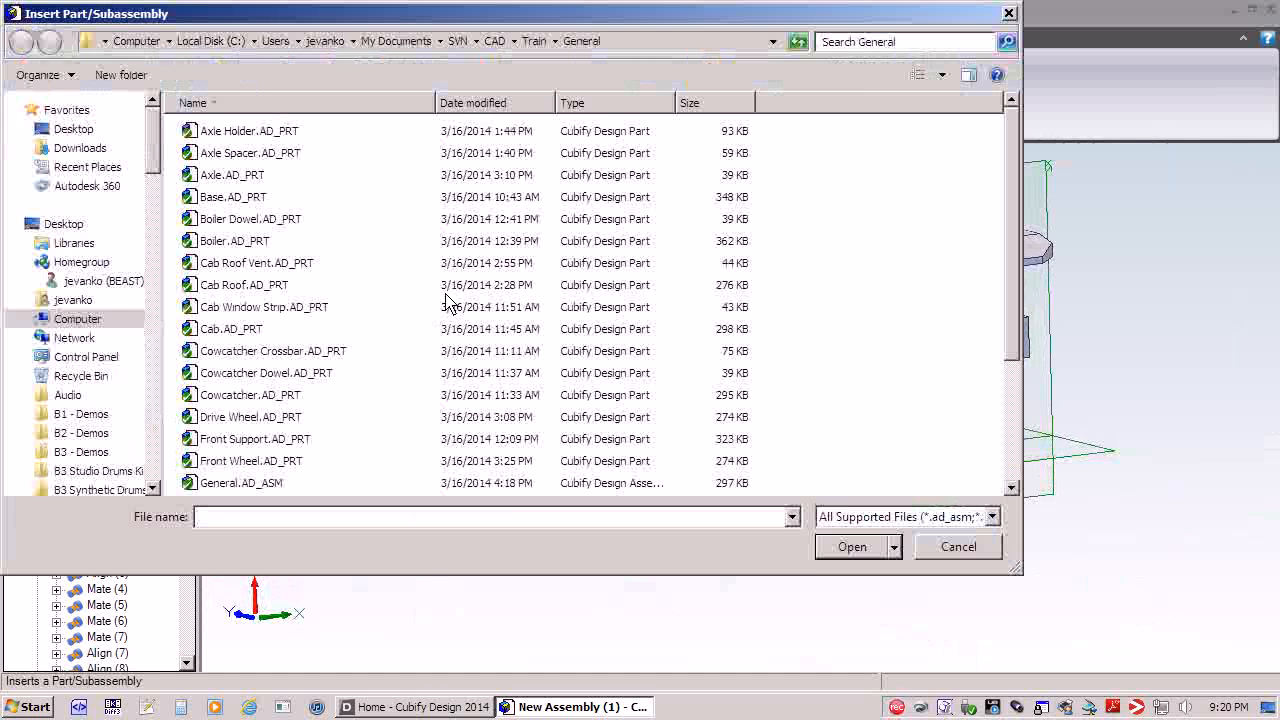
drag(1012, 286, 1030, 412)
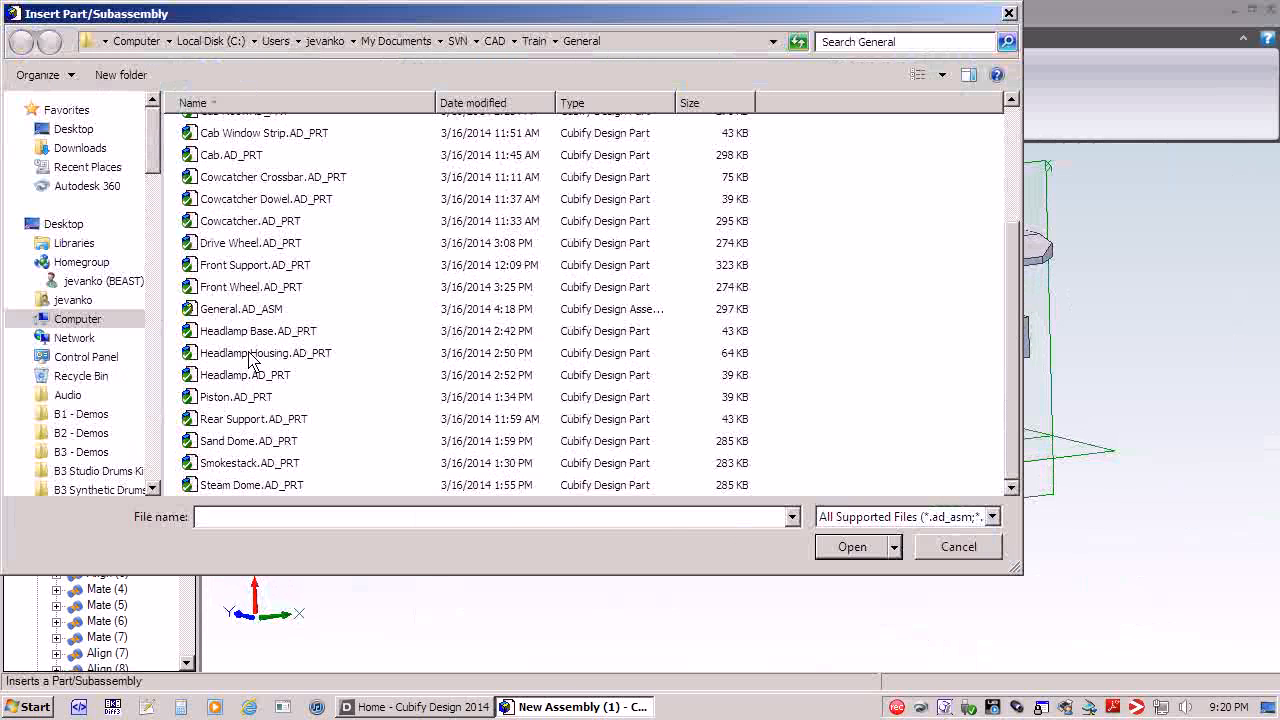
click(864, 556)
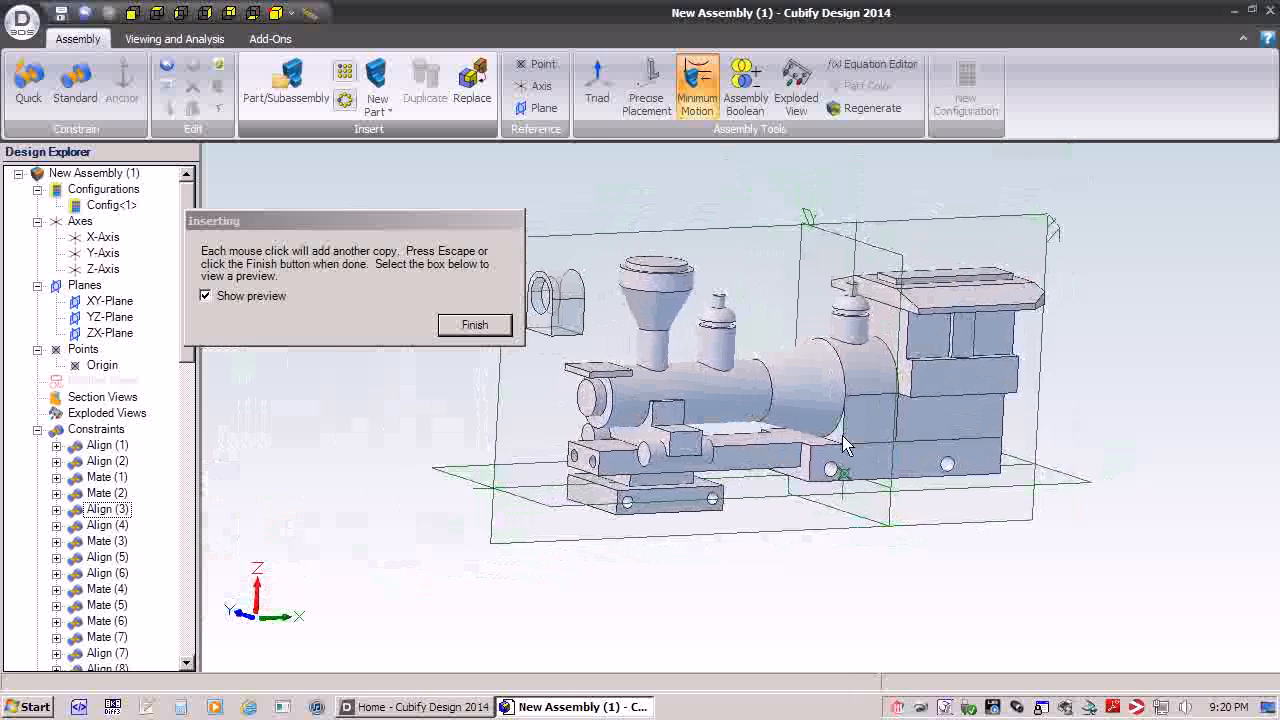
click(474, 324)
- Mate the headlamp housing's bottom face with the top face of the headlamp base at zero offset
scroll(457, 445, up, 3)
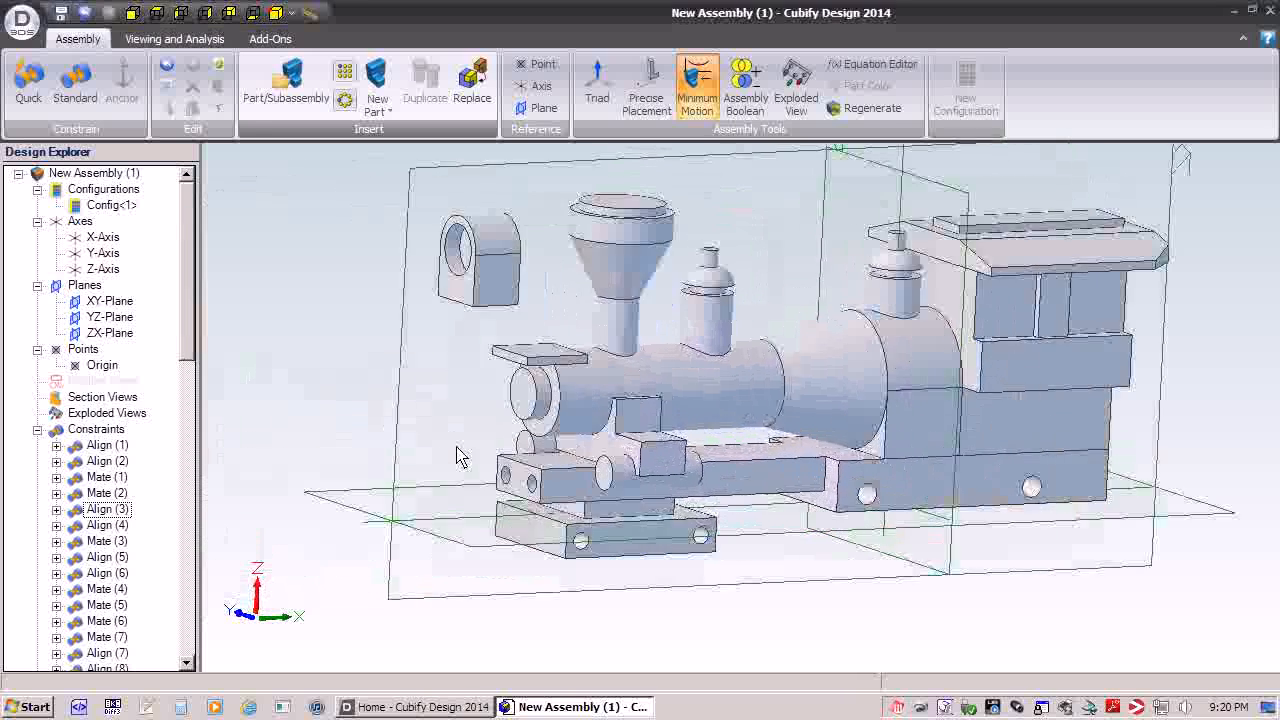
middle_drag(457, 447, 372, 352)
click(80, 86)
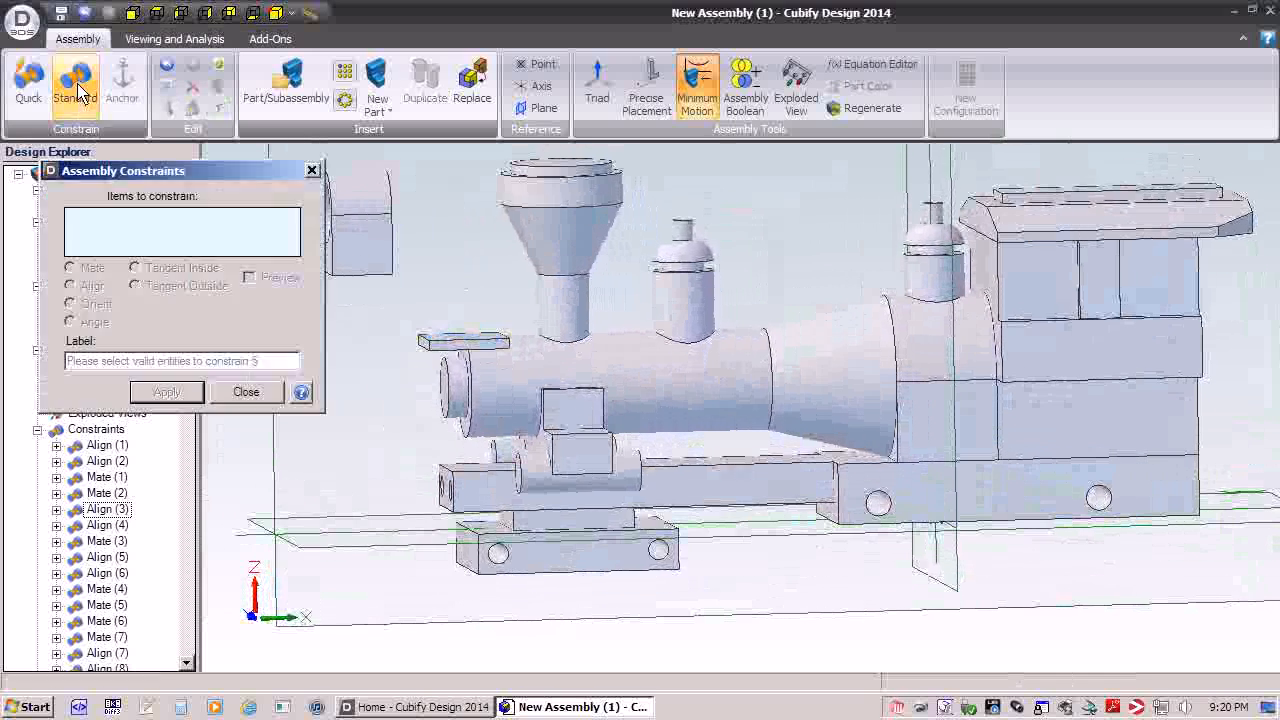
middle_drag(465, 343, 370, 285)
click(475, 360)
click(368, 248)
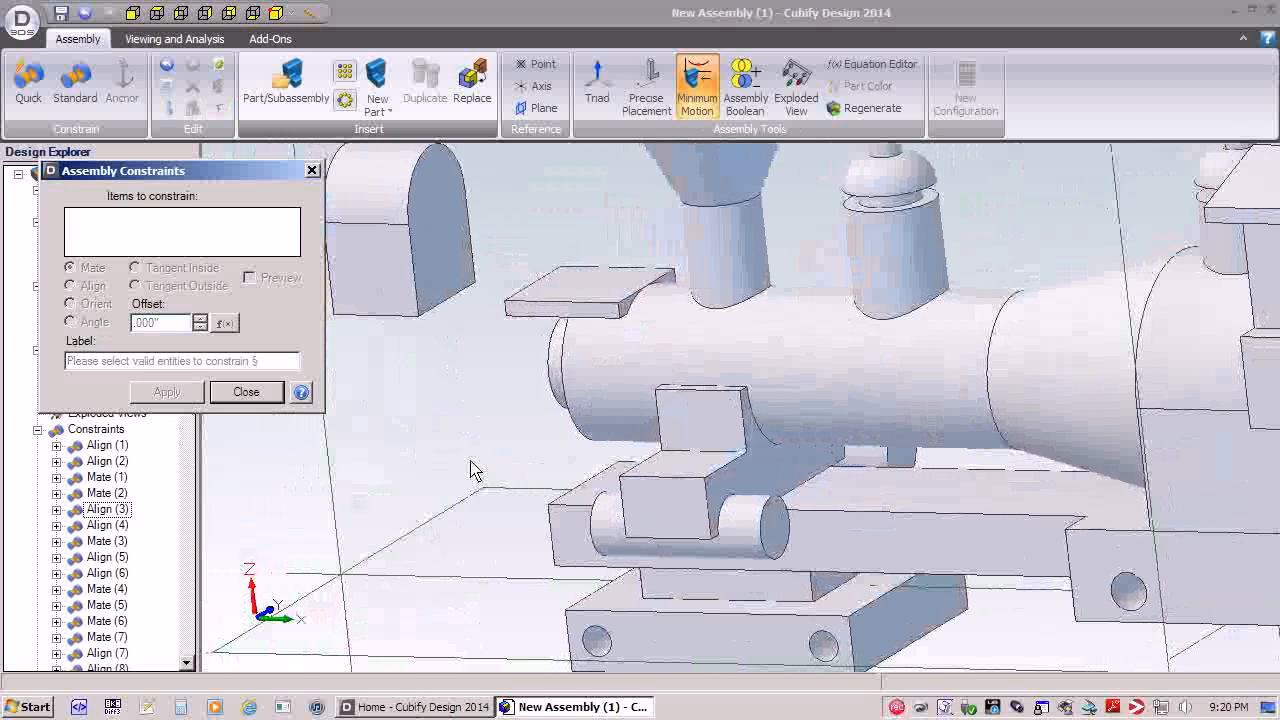
- Align the rear face of the headlamp housing with the rear face of the headlamp base at zero offset
click(641, 315)
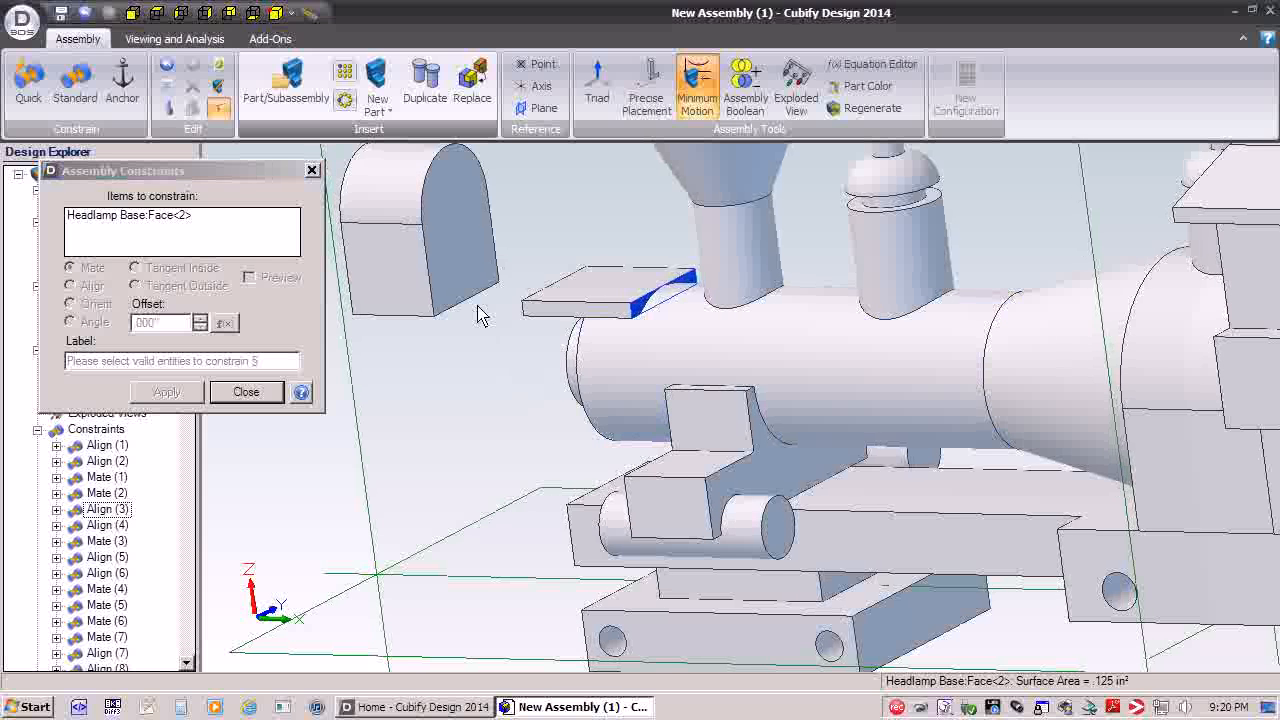
click(458, 280)
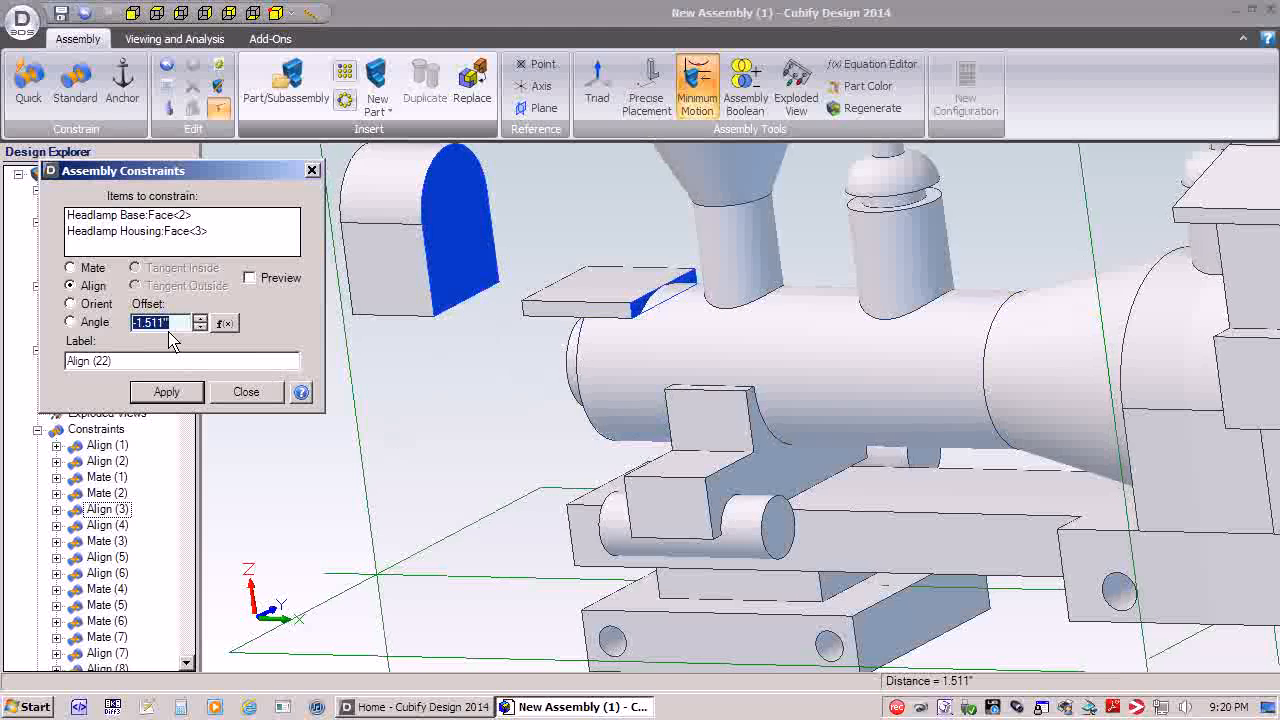
click(166, 392)
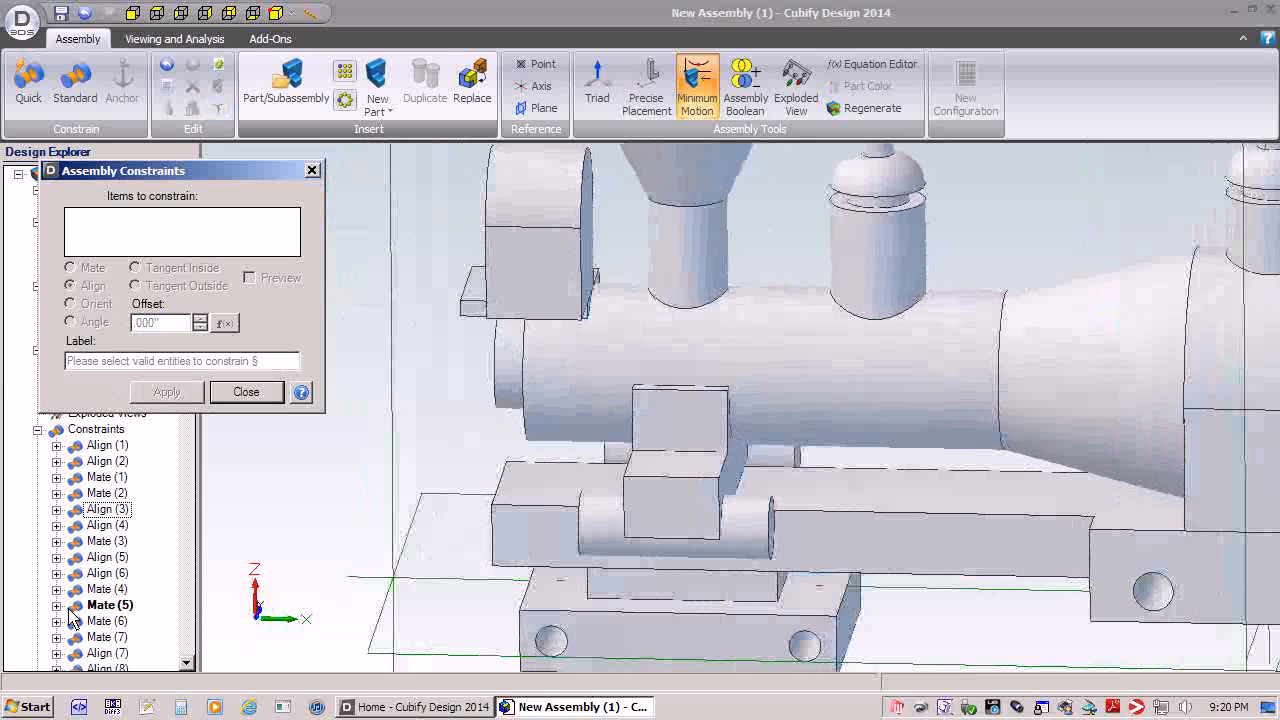
- Align the side faces of the headlamp base and headlamp housing at zero offset, and finish constraining
click(521, 305)
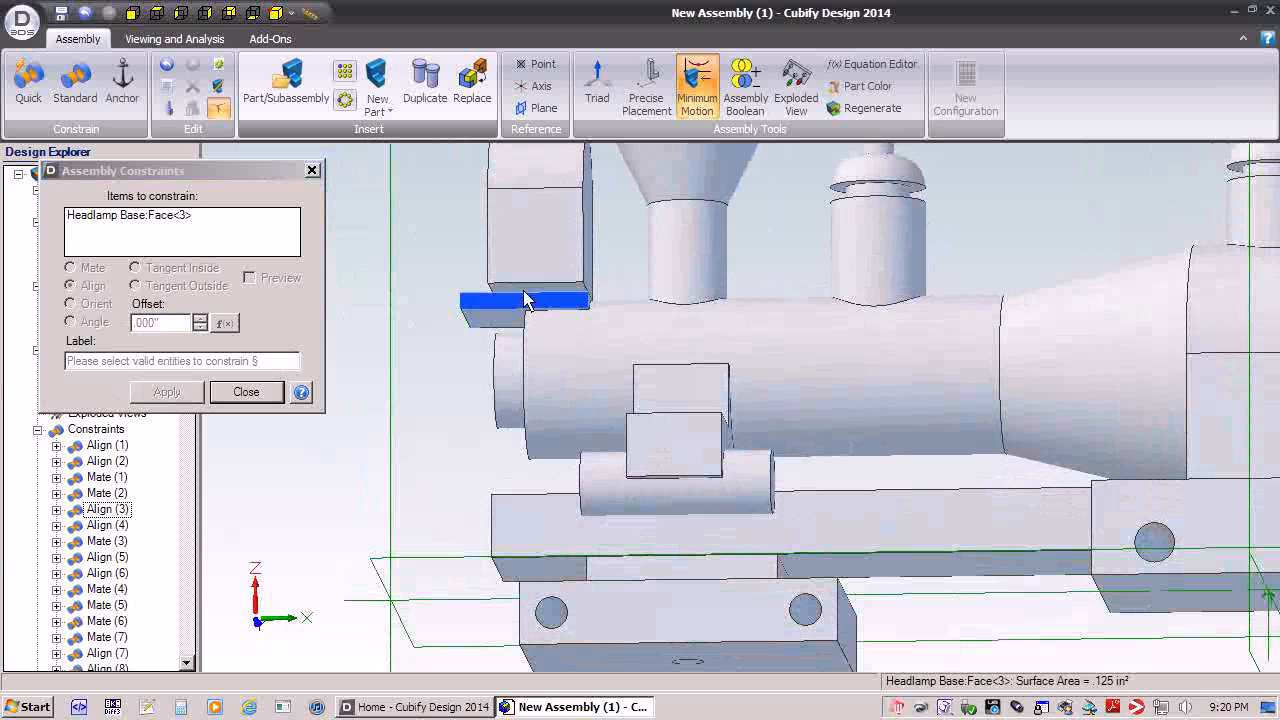
click(540, 272)
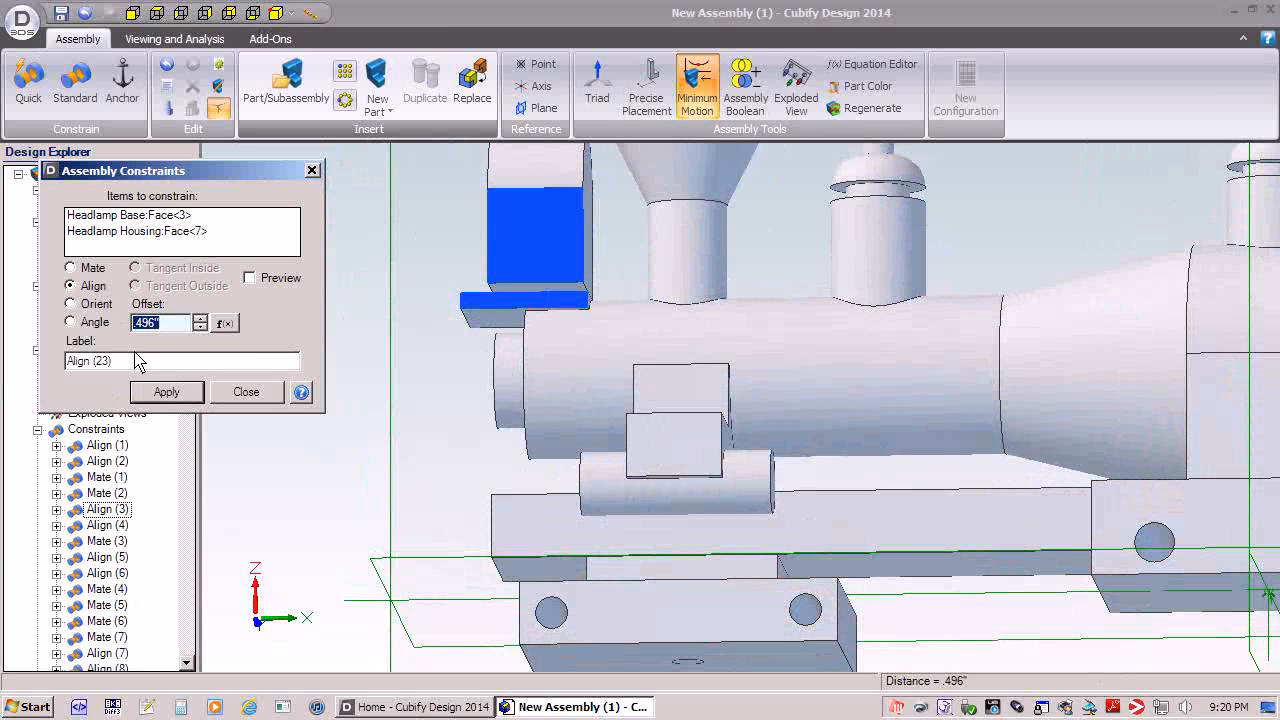
click(178, 397)
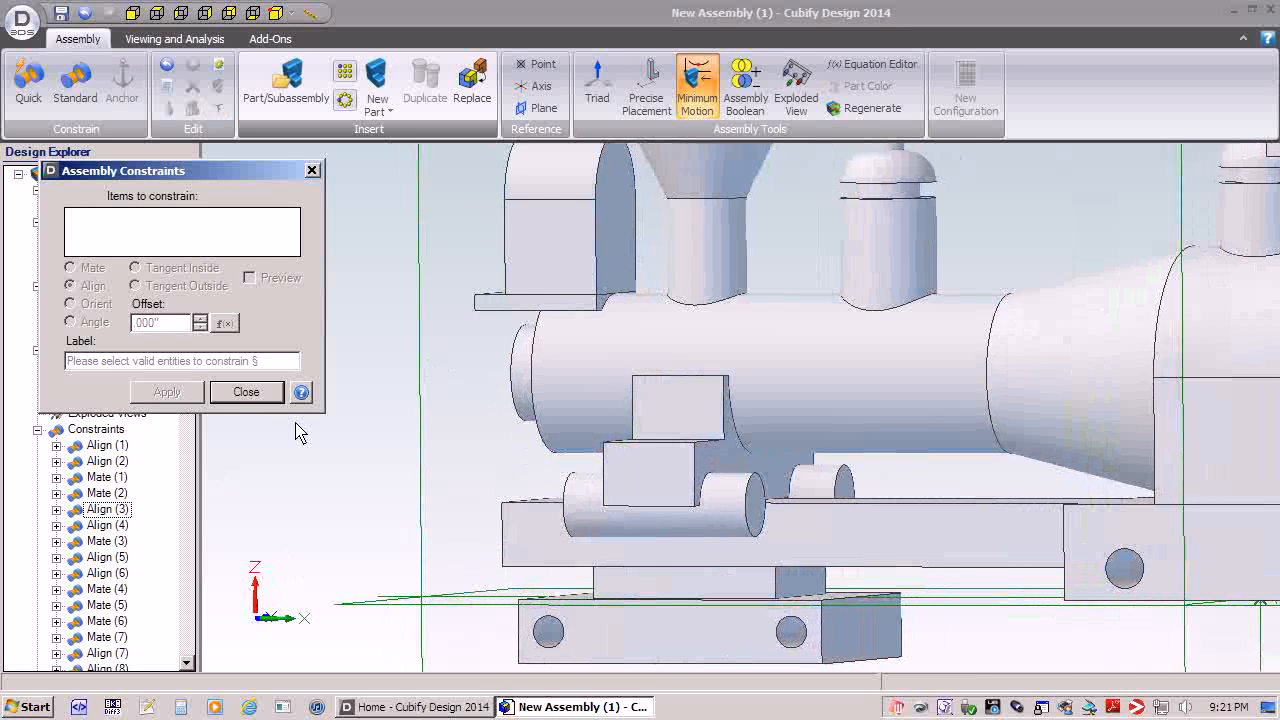
click(258, 392)
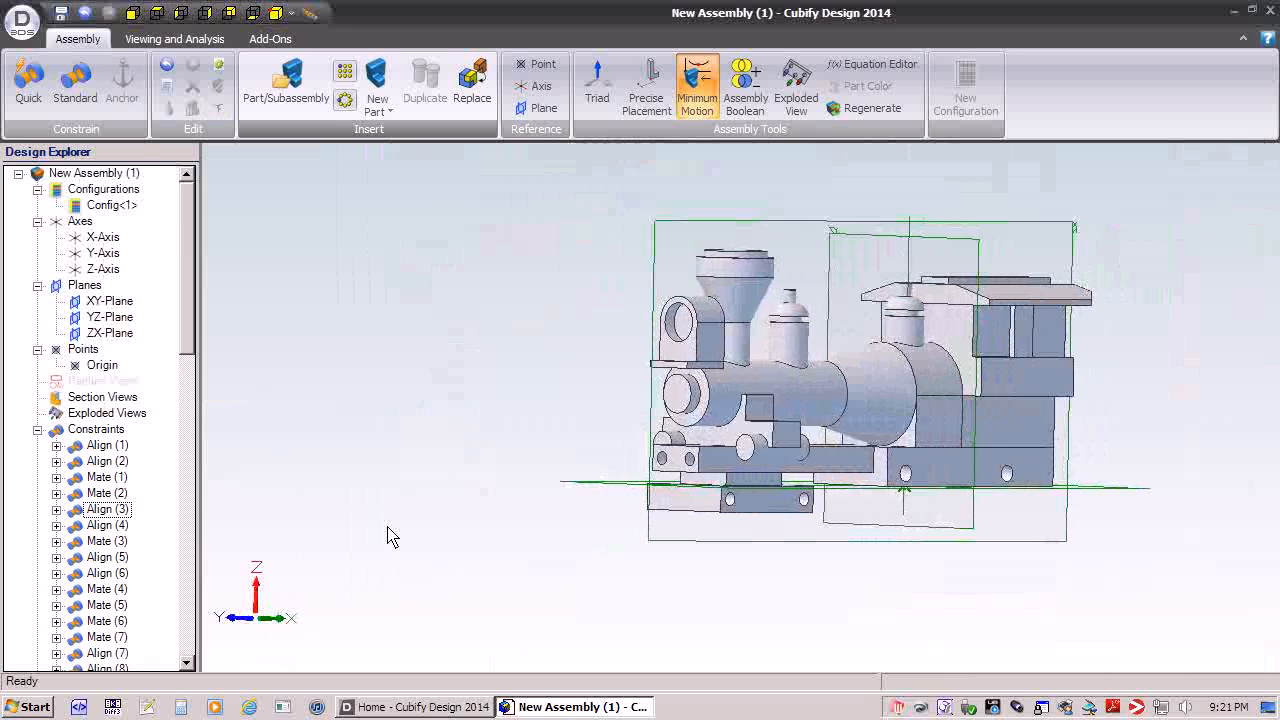
- Insert one copy of Headlamp.AD_PRT into the assembly
click(287, 80)
drag(1018, 300, 1018, 430)
click(215, 377)
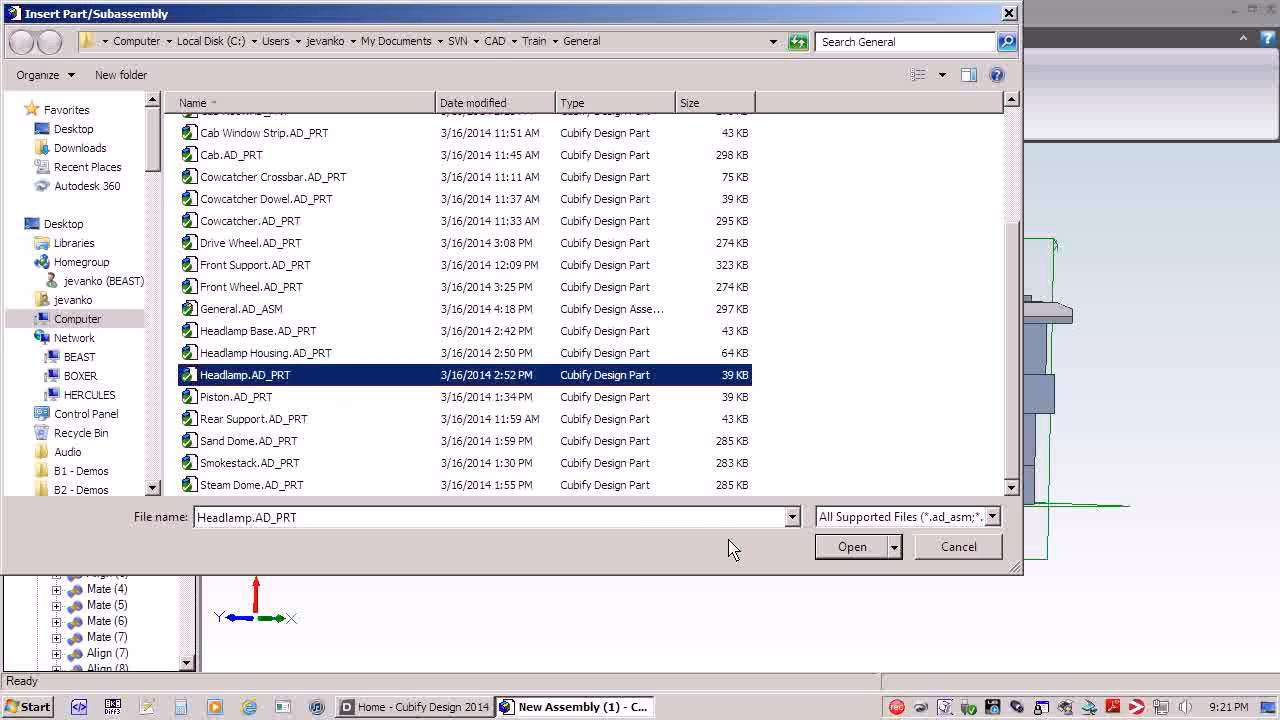
click(851, 548)
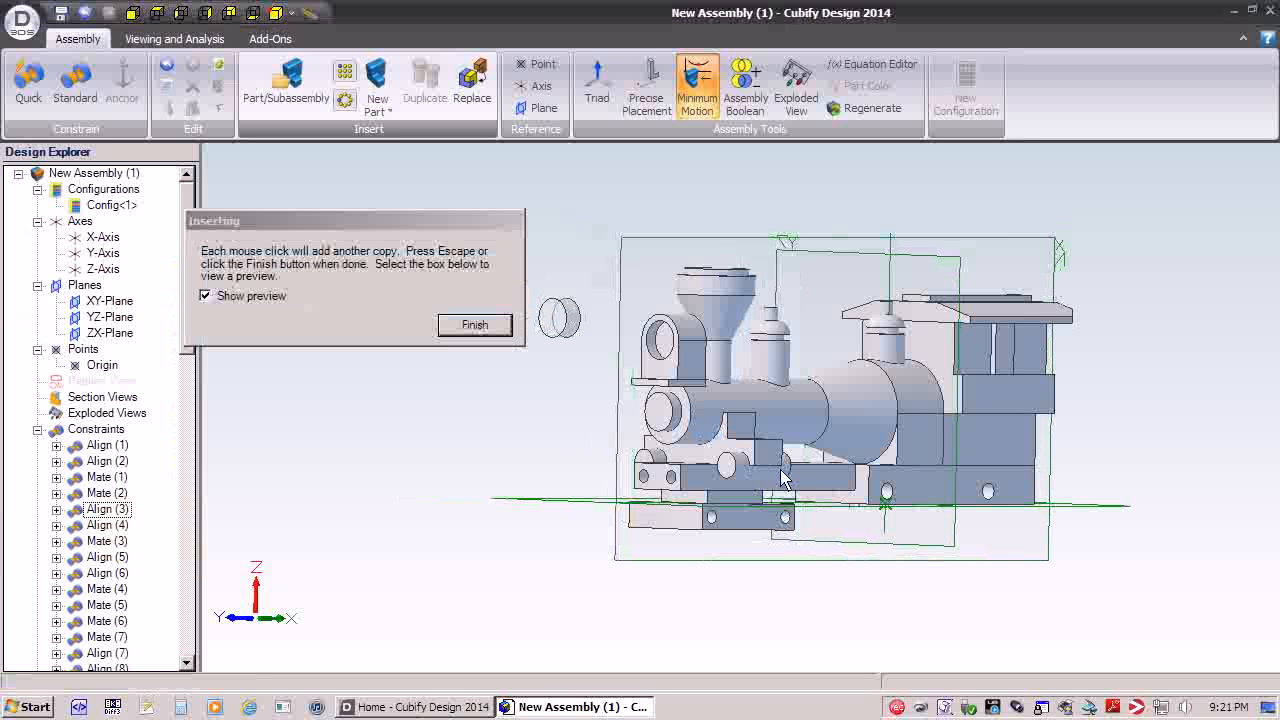
click(474, 325)
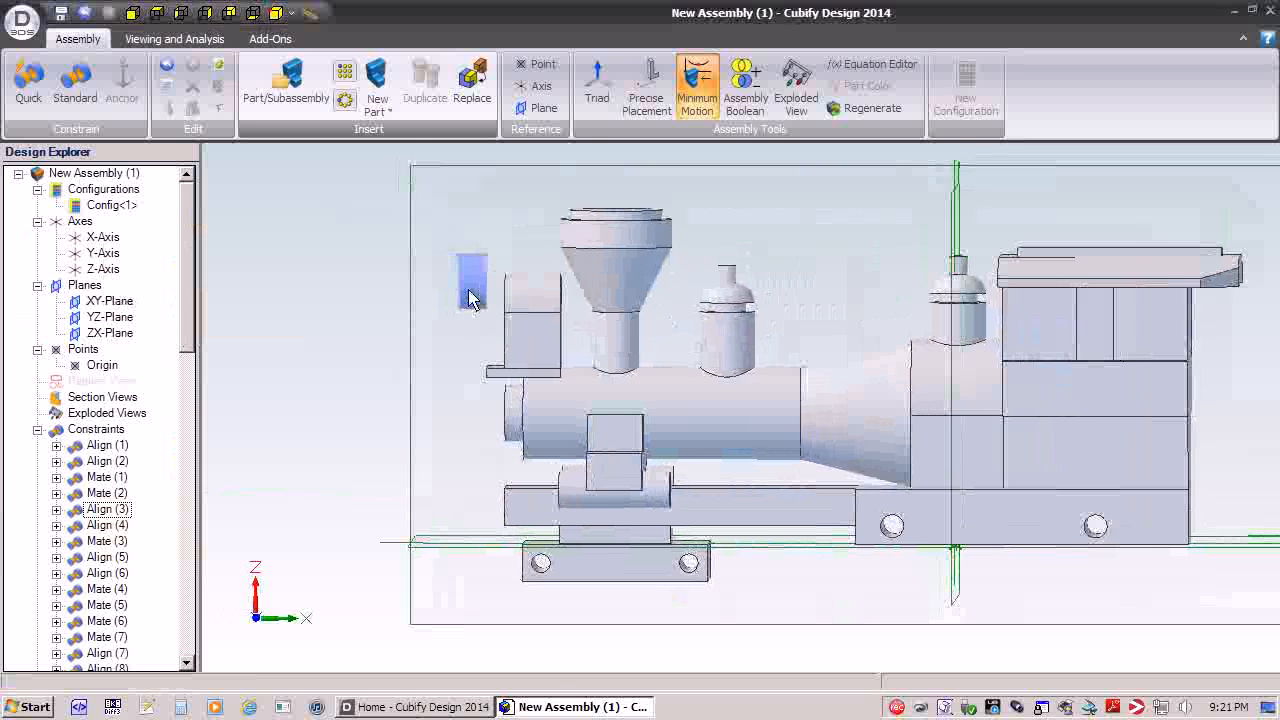
- Move the headlamp farther forward, clear of the headlamp housing's front opening
drag(474, 292, 433, 291)
key(Right)
key(Right)
key(Right)
key(Right)
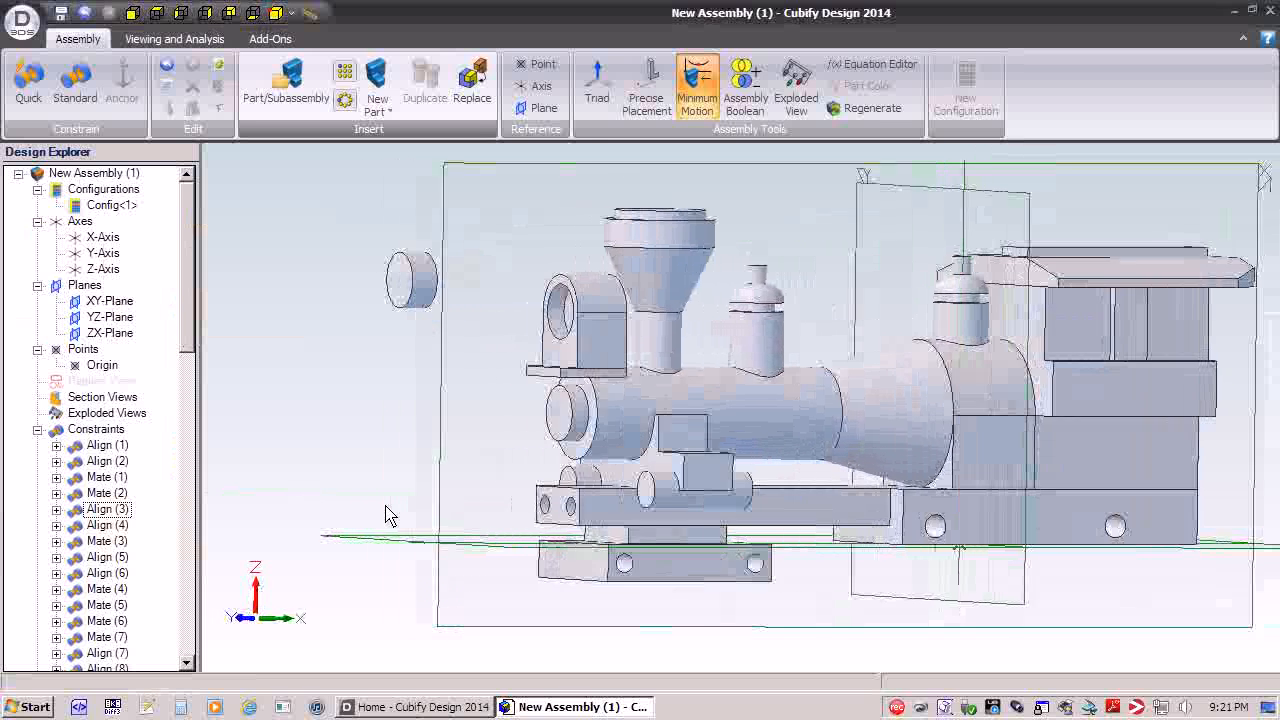
- Align the headlamp's cylindrical face with the round bore of the headlamp housing at zero offset
key(Left)
key(Left)
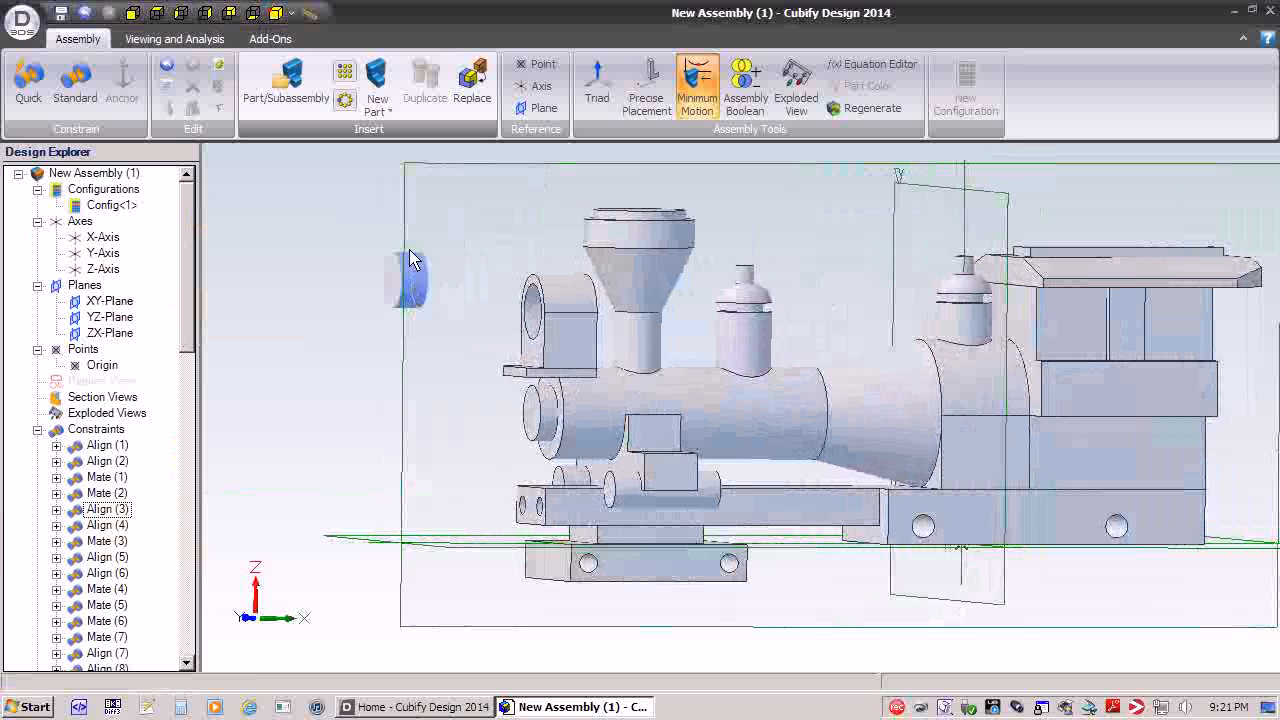
scroll(340, 585, up, 3)
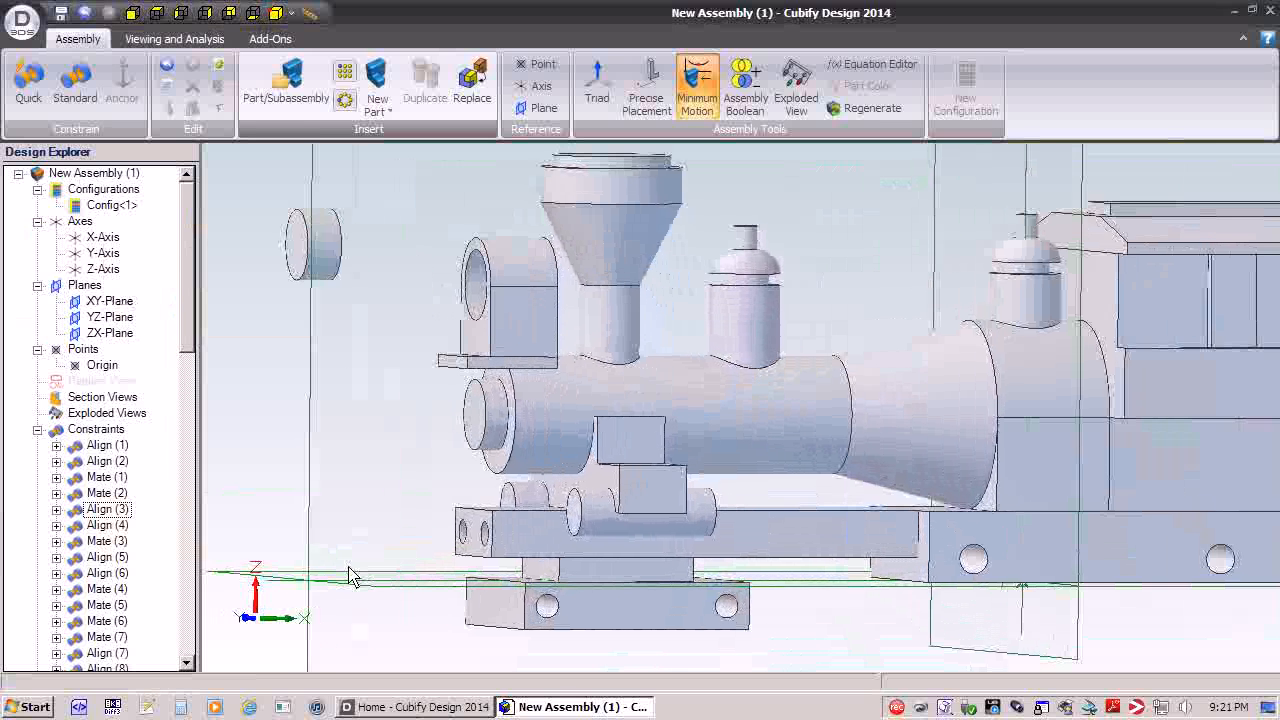
click(76, 88)
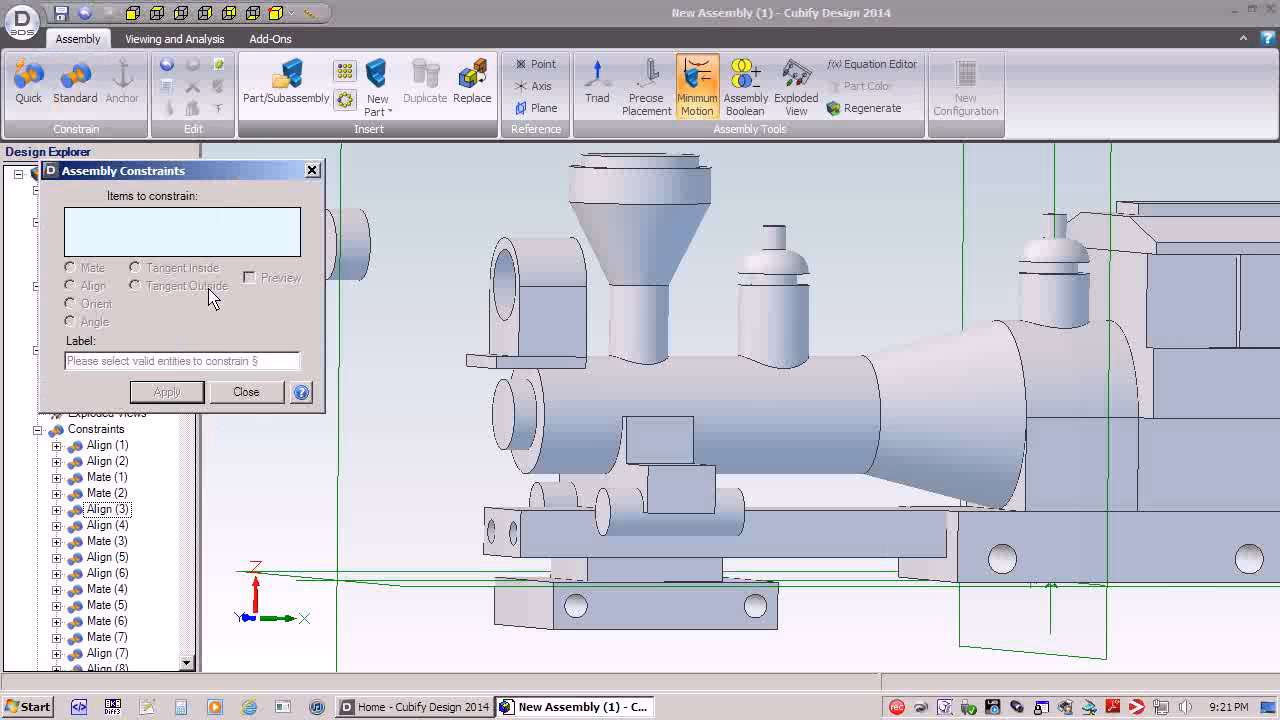
click(510, 285)
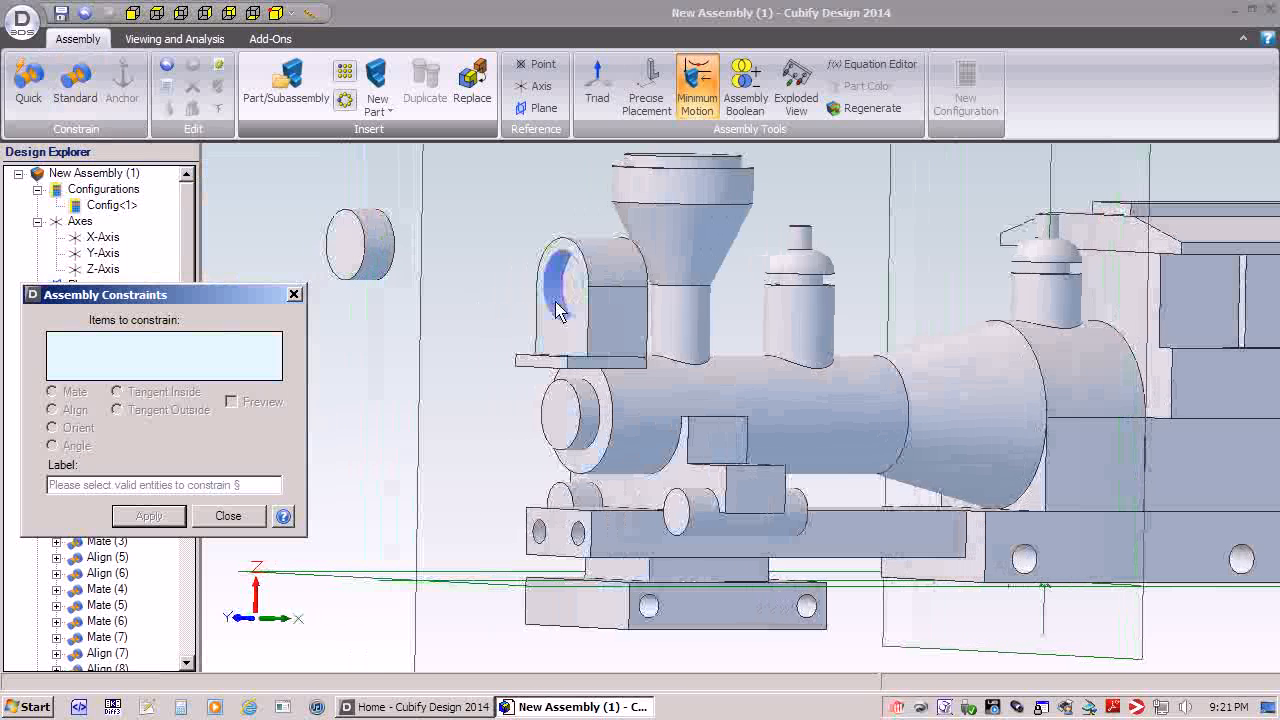
click(355, 260)
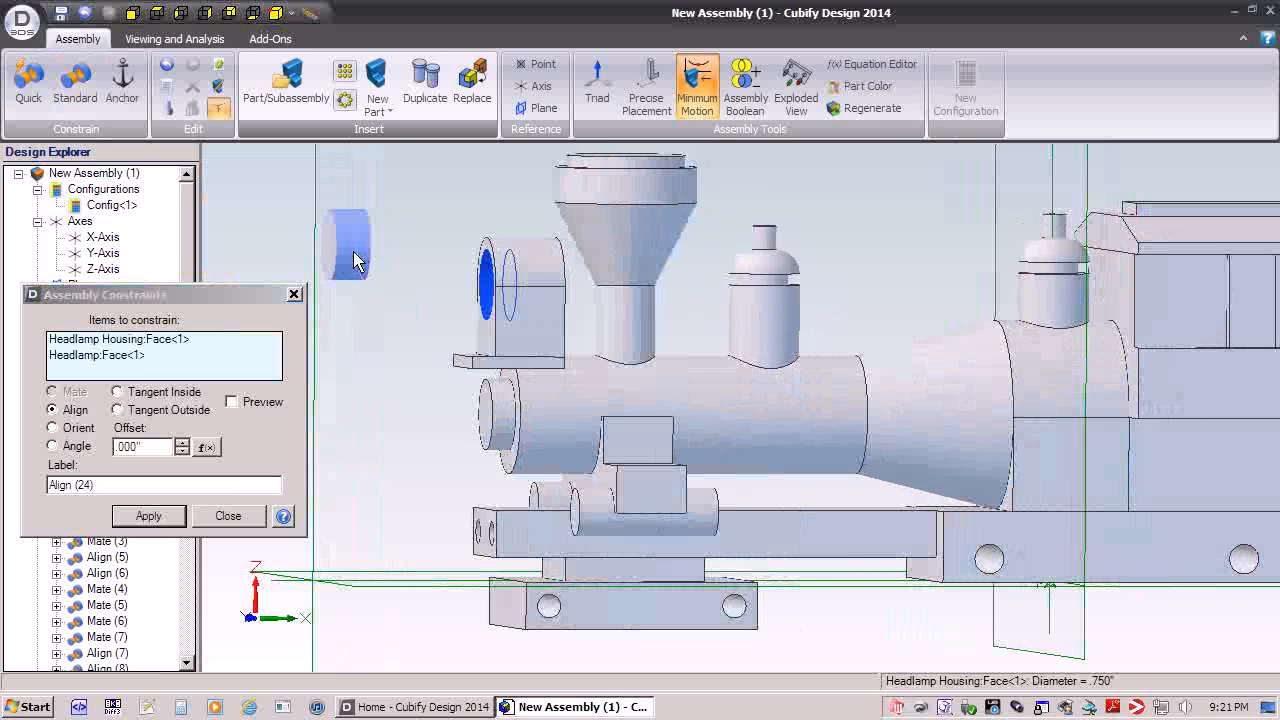
click(148, 516)
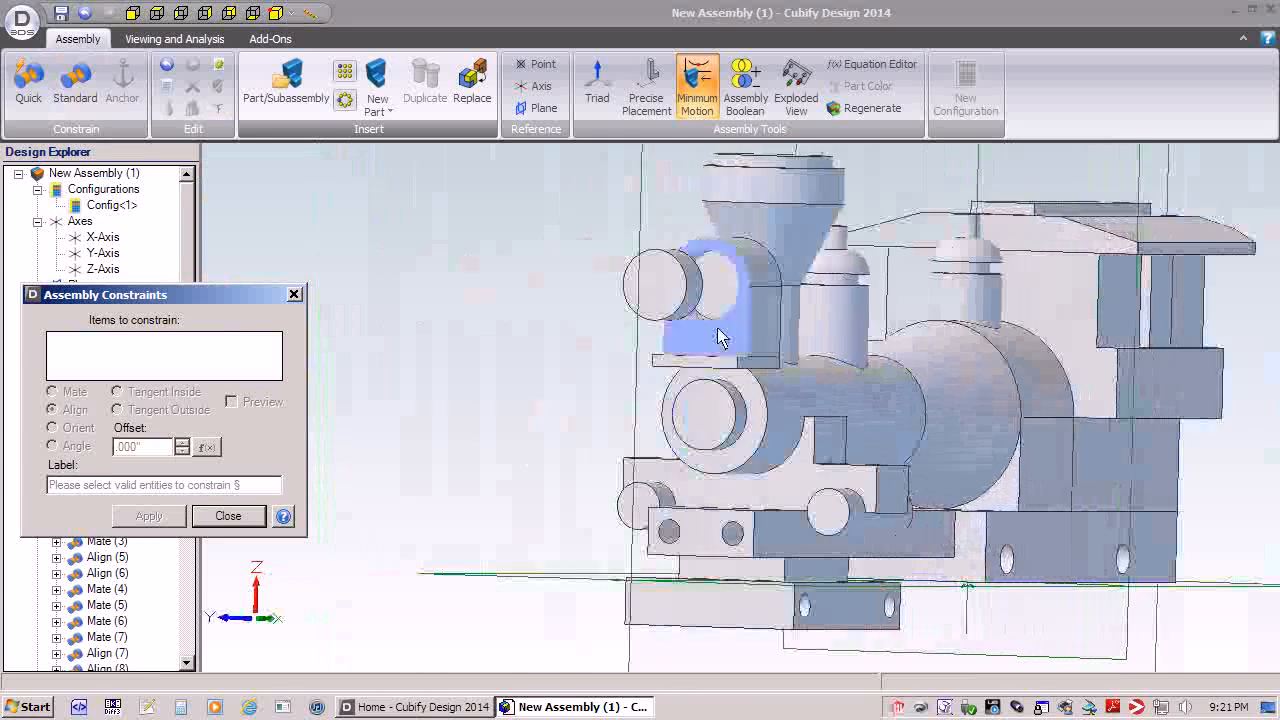
- Mate the headlamp's flat rear face to the bottom of the housing's recess at zero offset, and finish constraining
click(690, 285)
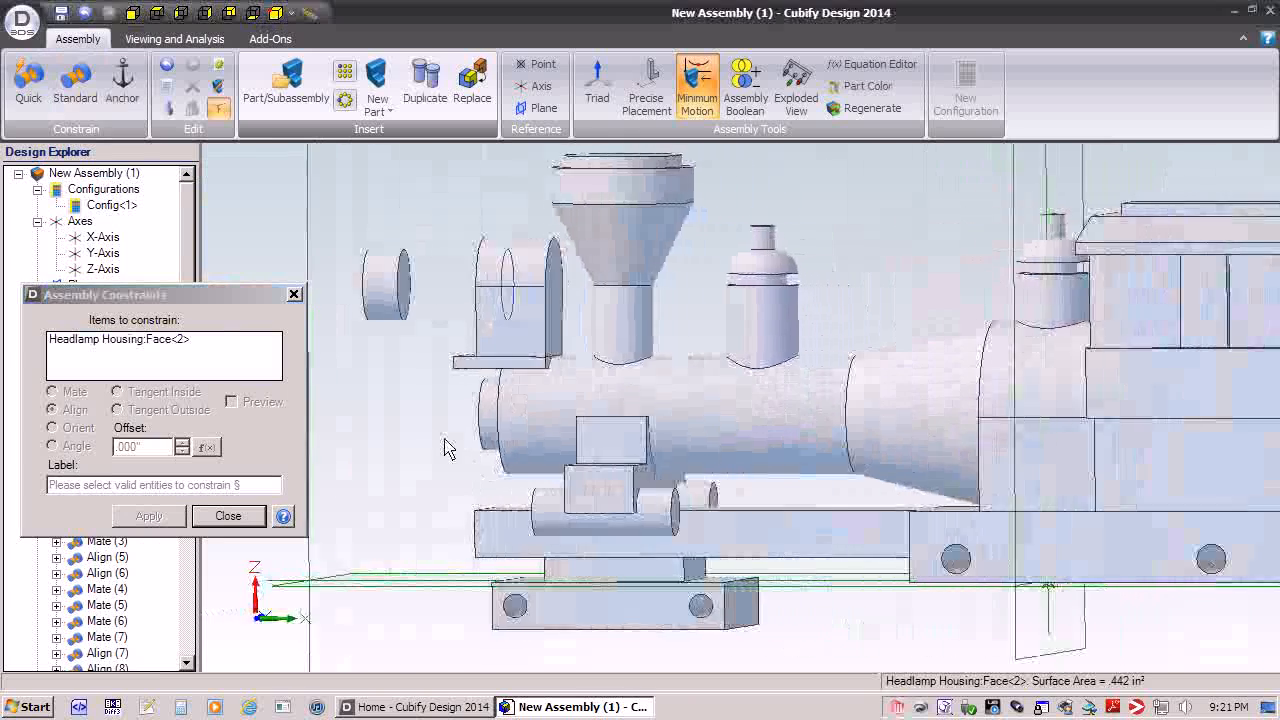
click(491, 297)
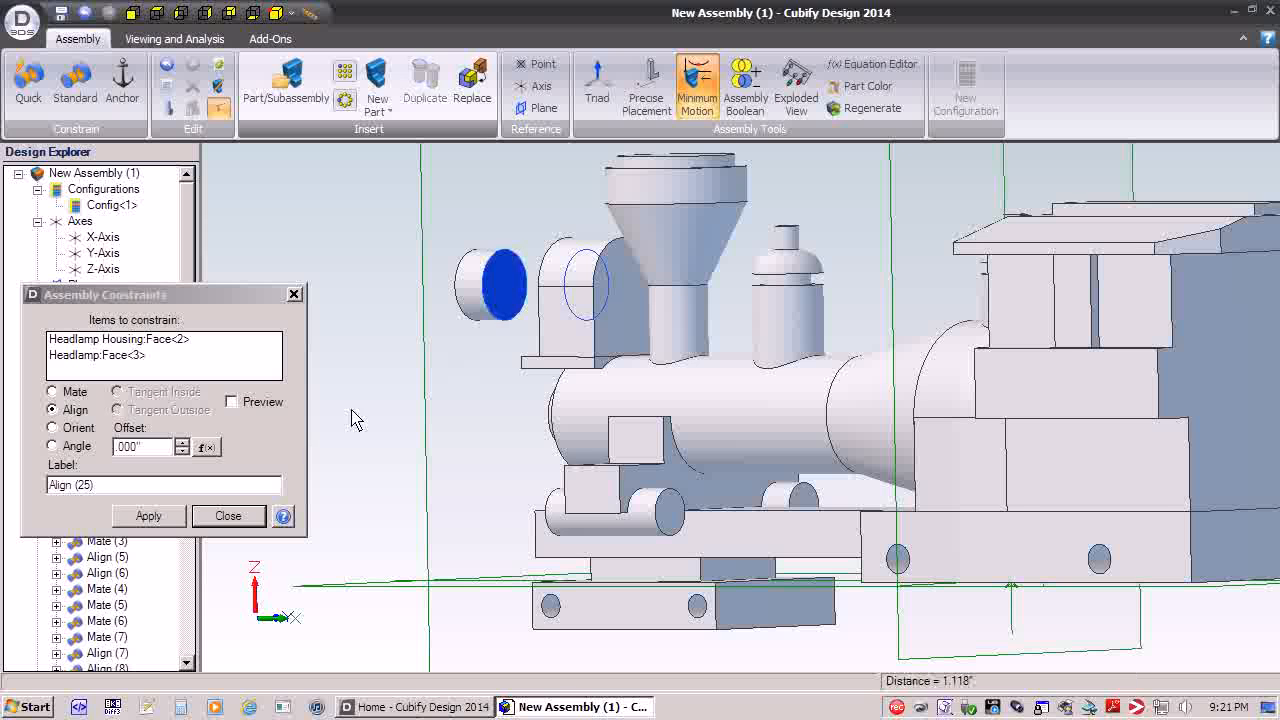
click(52, 391)
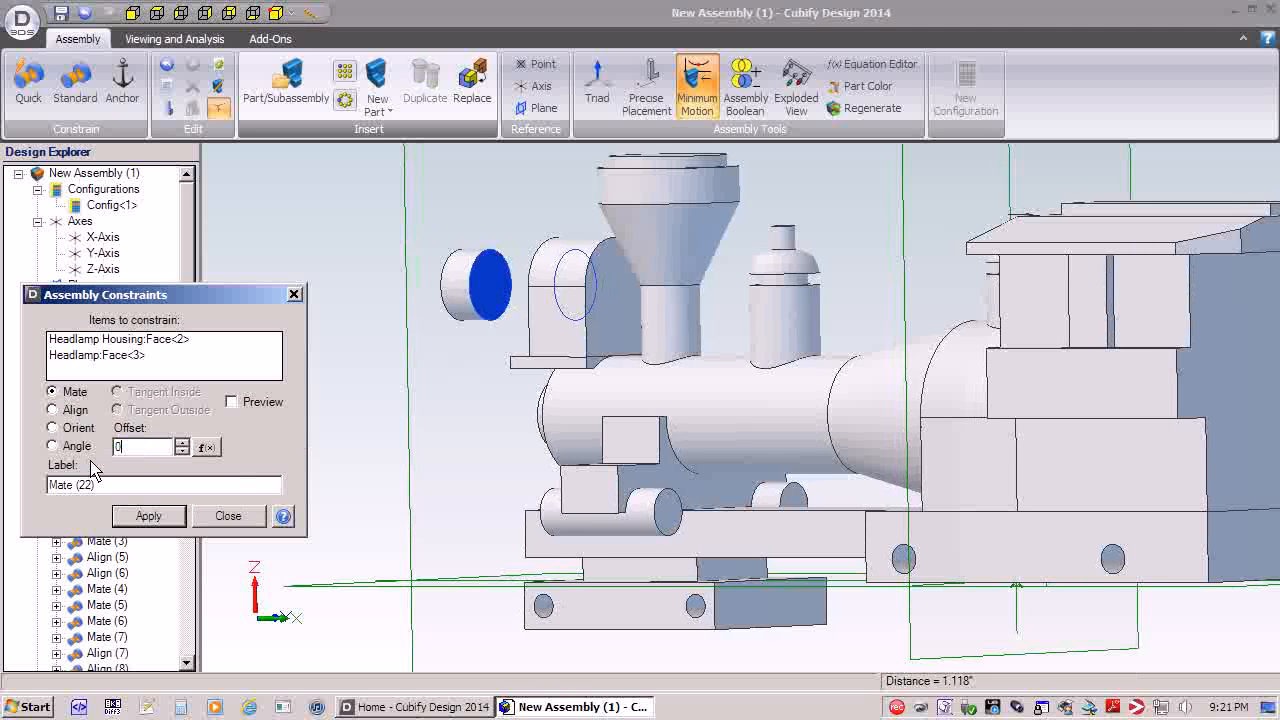
click(149, 517)
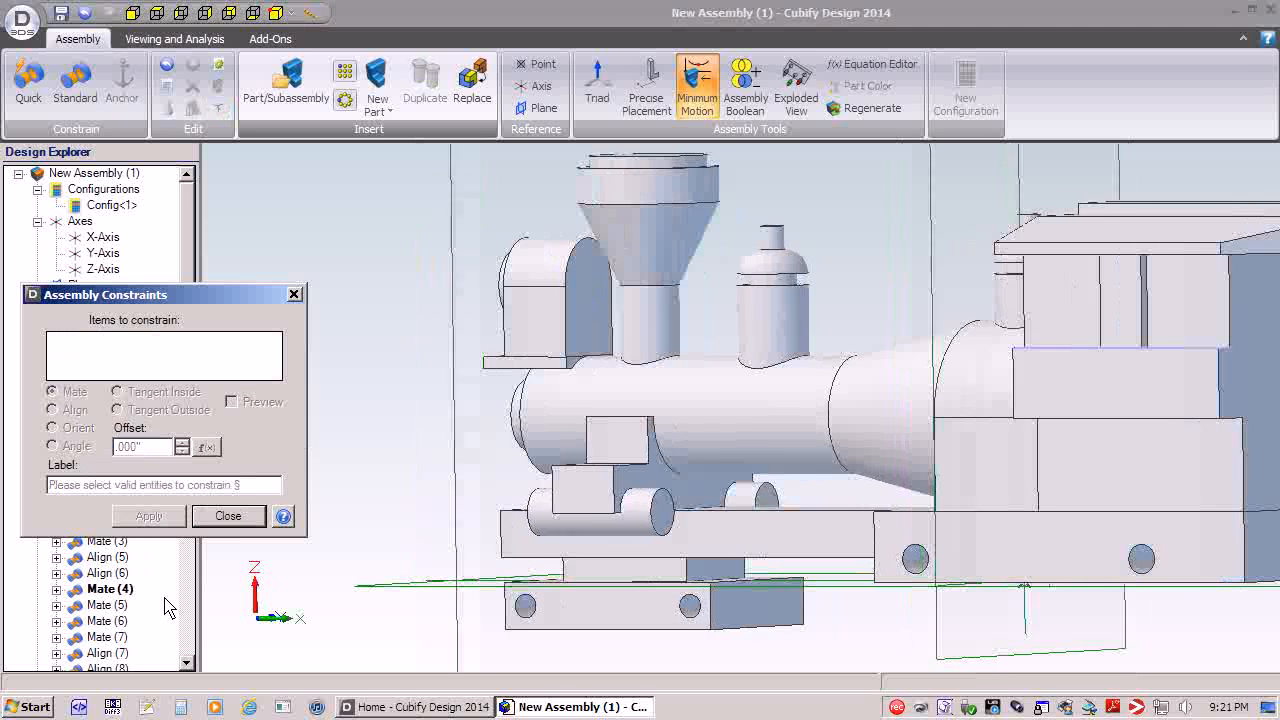
click(228, 516)
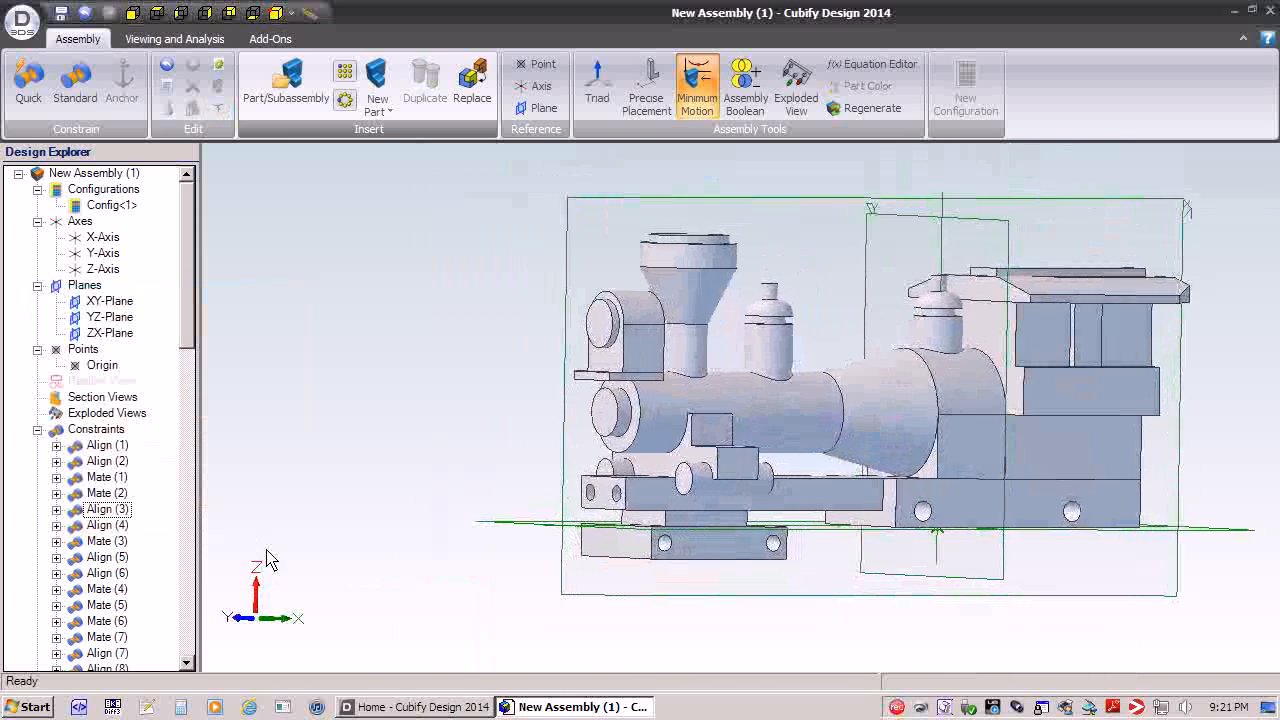
- Insert two copies of Cowcatcher Dowel.AD_PRT in front of the locomotive
scroll(388, 575, down, 3)
scroll(399, 575, up, 3)
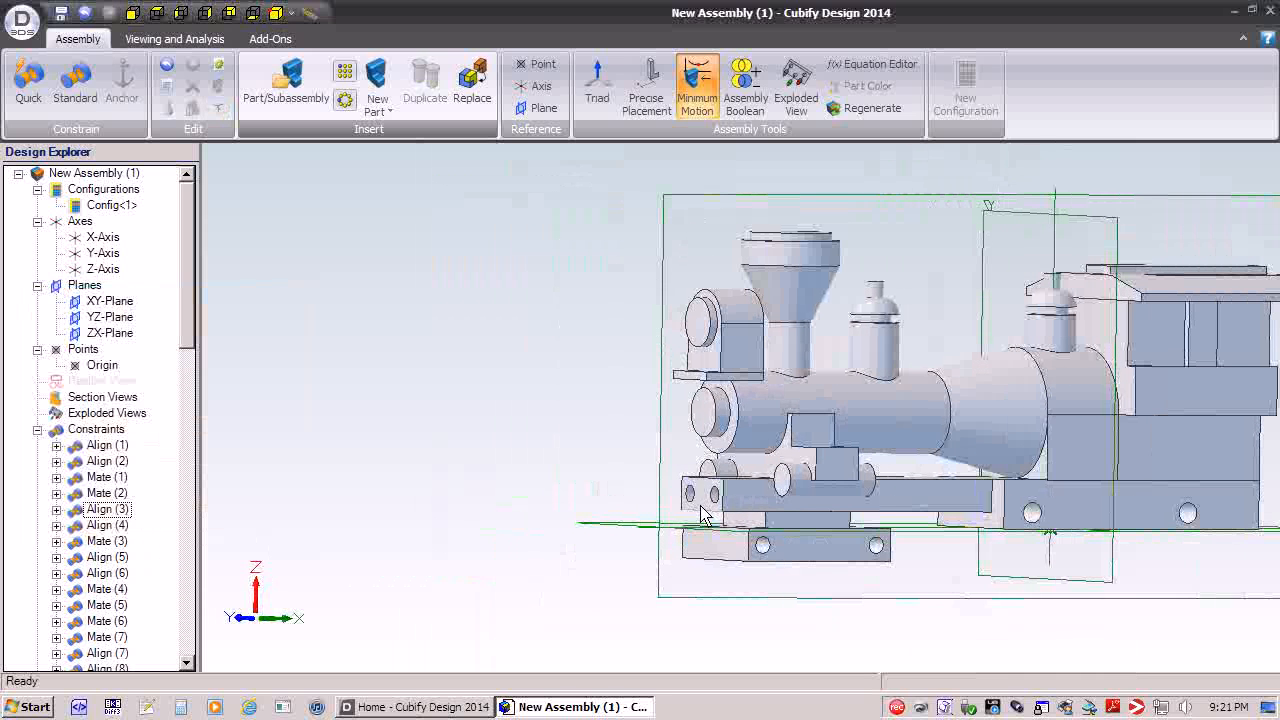
click(285, 80)
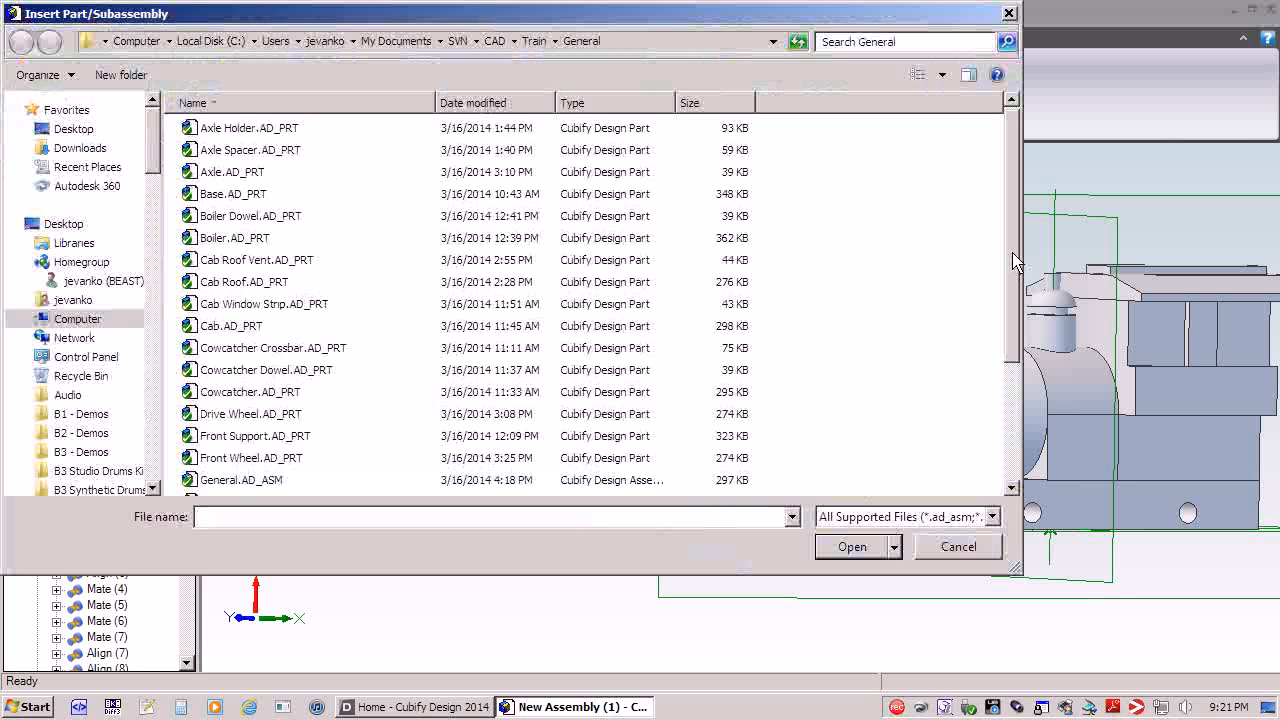
drag(1010, 260, 1026, 368)
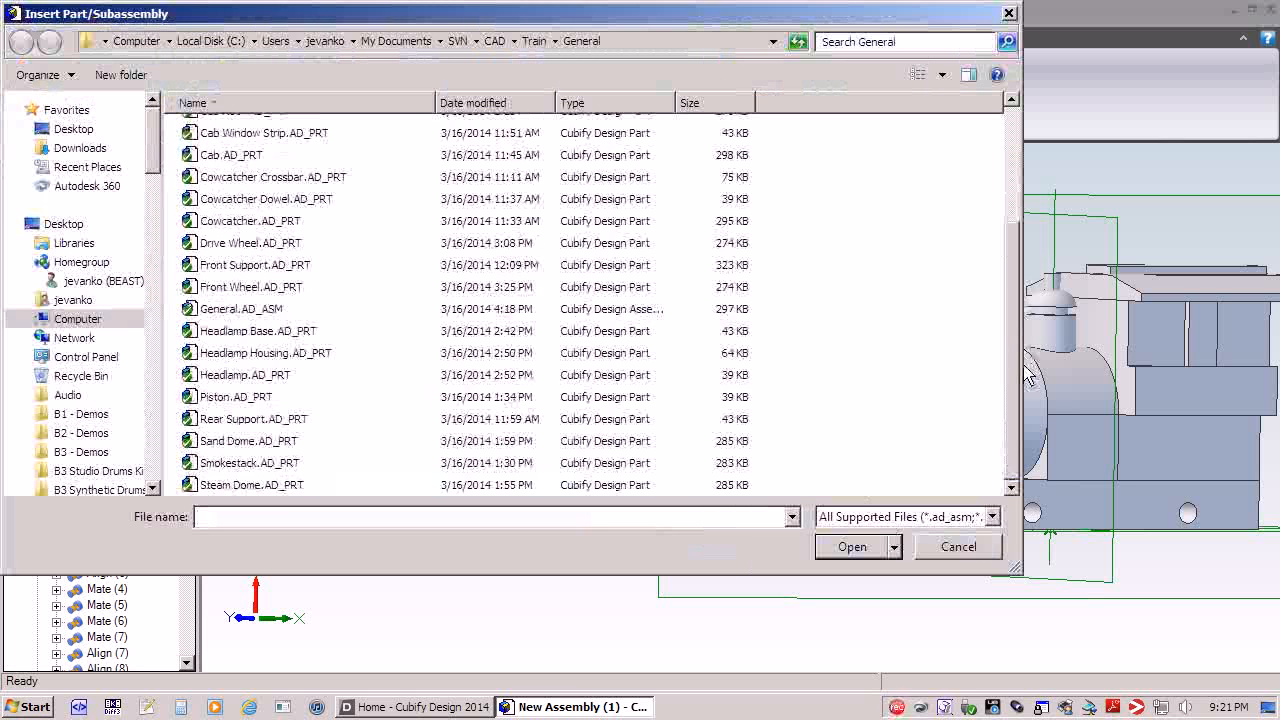
click(238, 206)
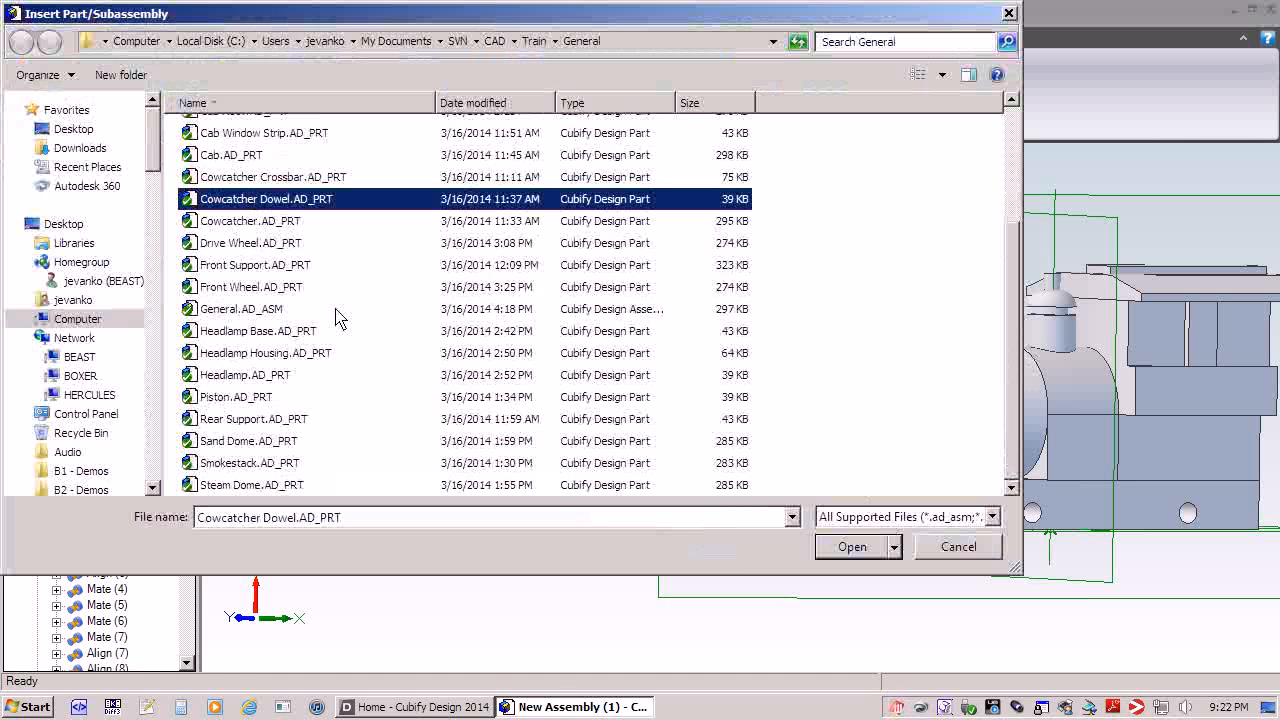
click(856, 548)
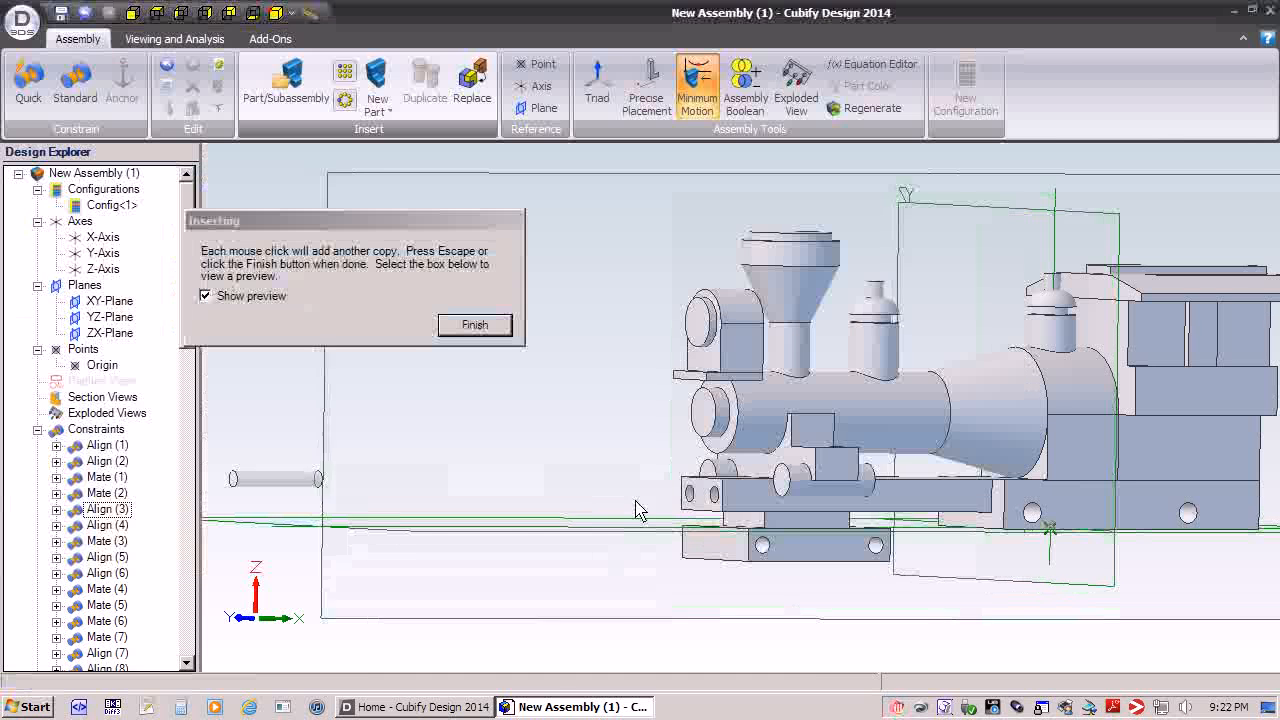
click(495, 327)
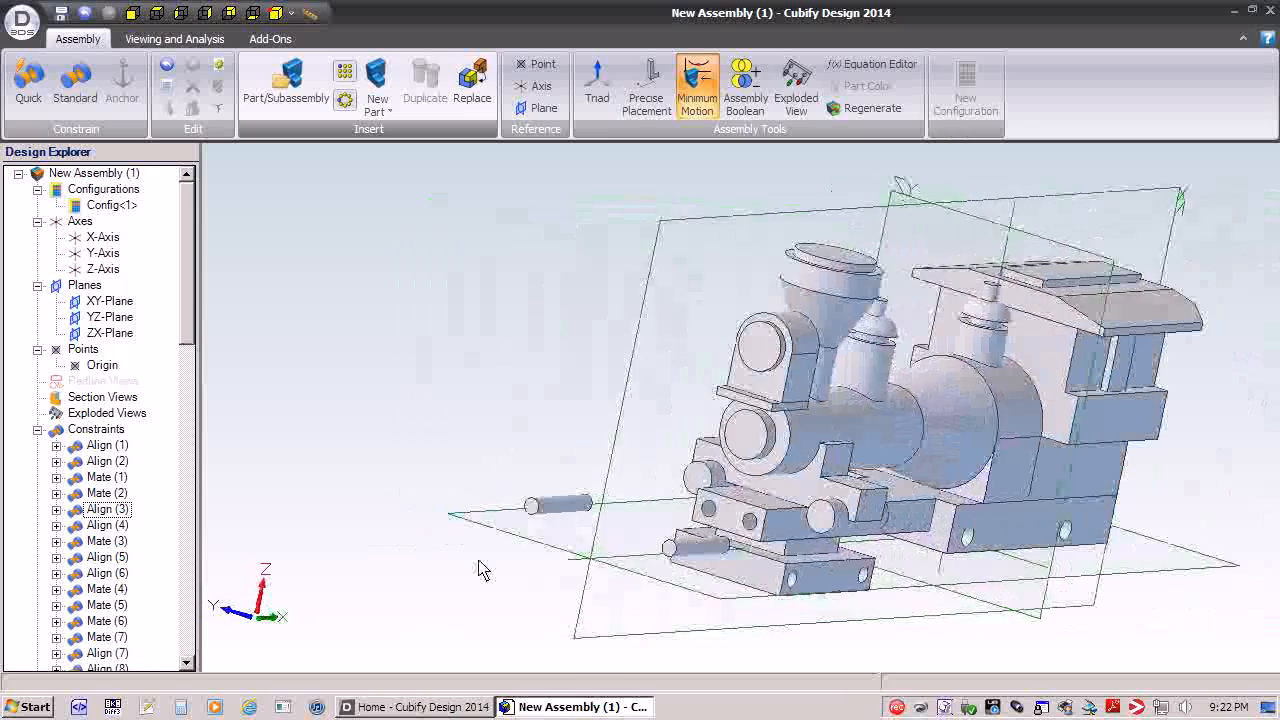
- Align the two cowcatcher dowels with the two round holes in the front of the base at zero offset
click(75, 82)
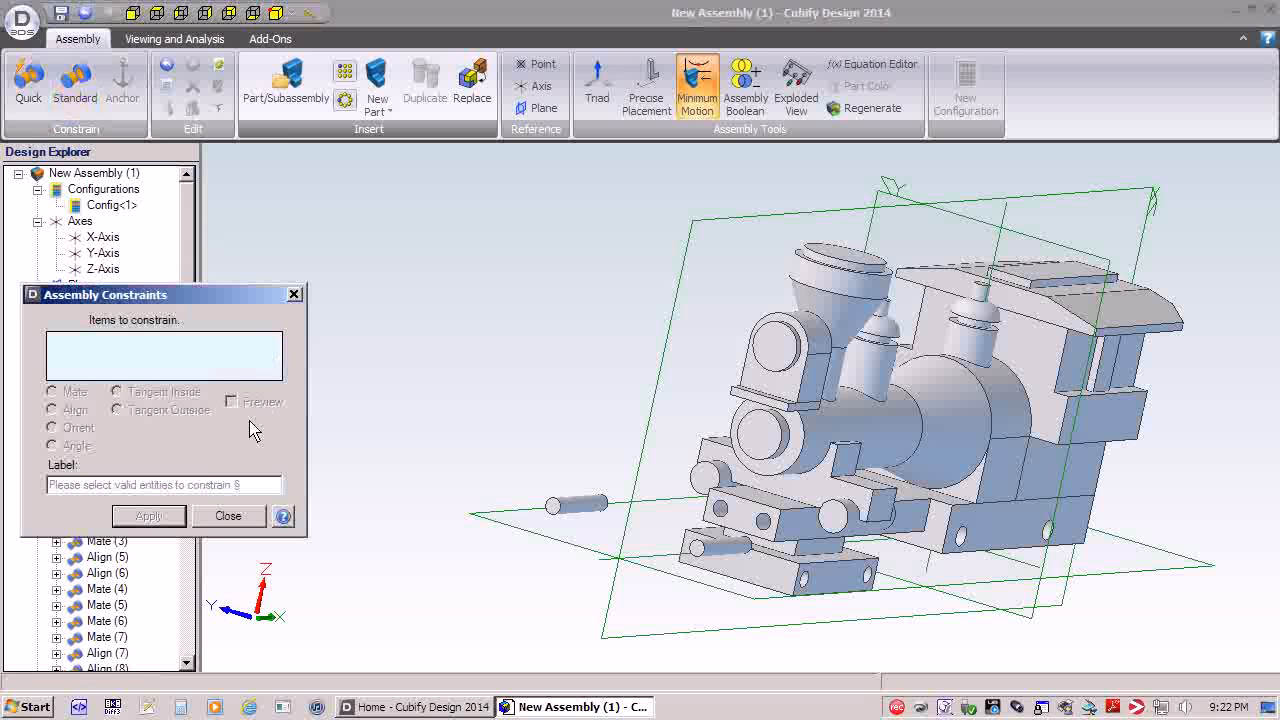
scroll(760, 594, up, 3)
click(783, 571)
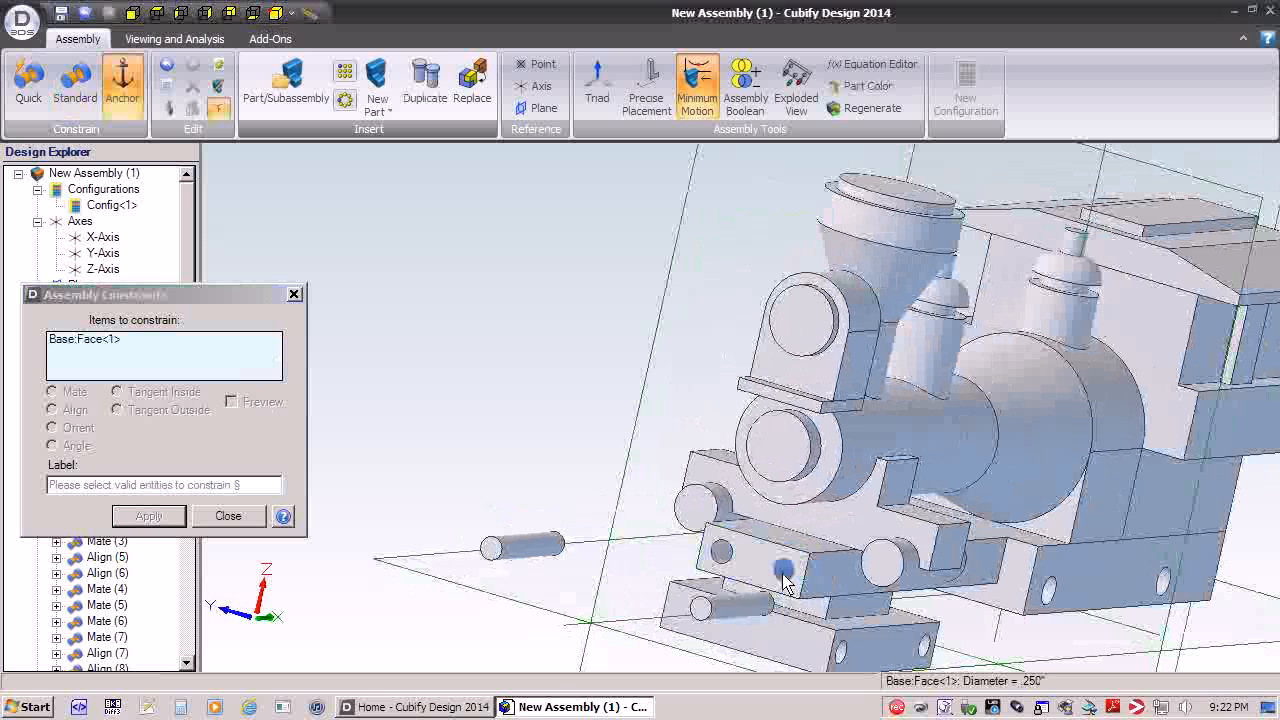
click(752, 610)
click(146, 516)
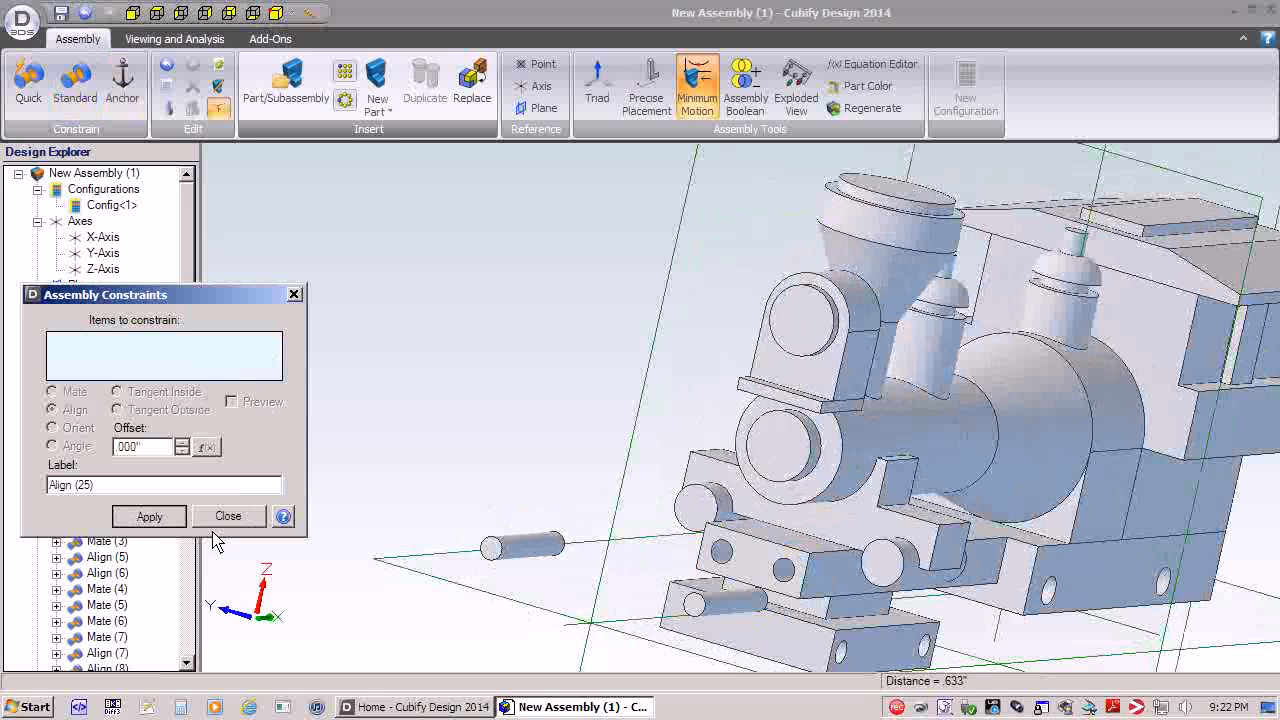
click(722, 552)
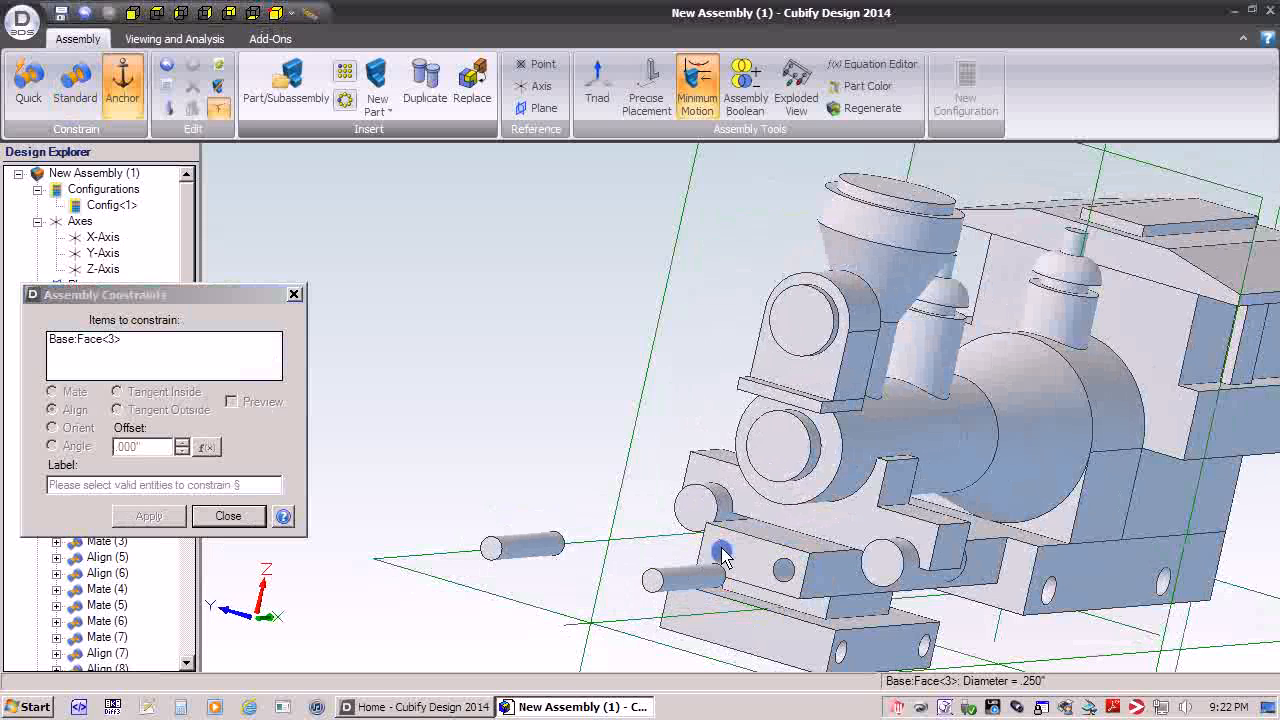
click(549, 558)
click(148, 516)
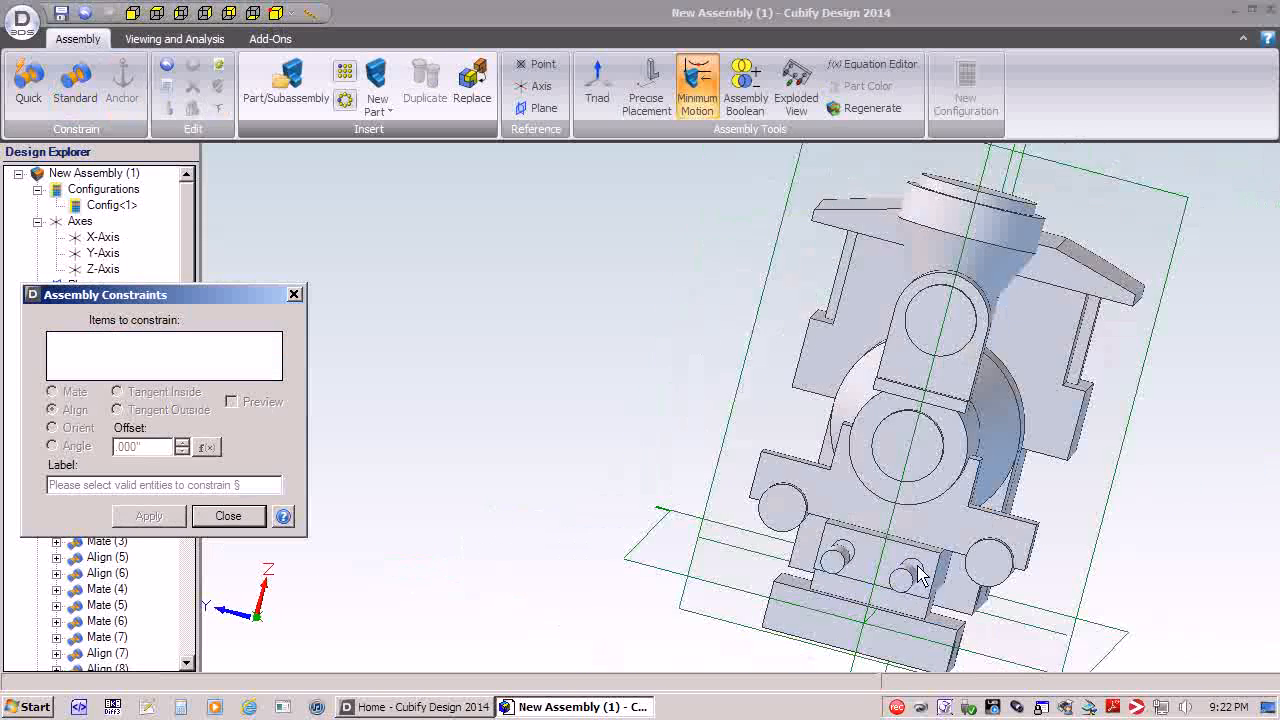
- Mate the rear end of the cowcatcher dowel on the -Y side to the bottom of its base hole at zero offset
middle_drag(918, 575, 897, 580)
click(883, 573)
middle_drag(840, 663, 493, 600)
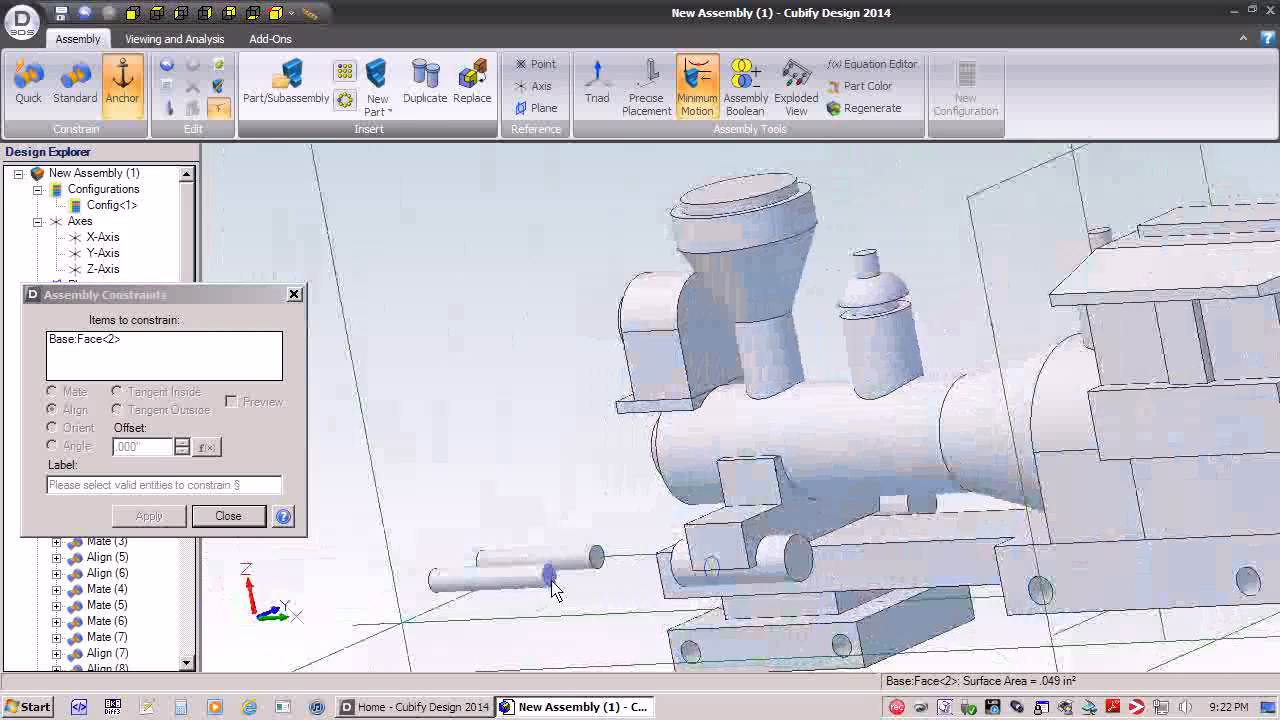
click(551, 587)
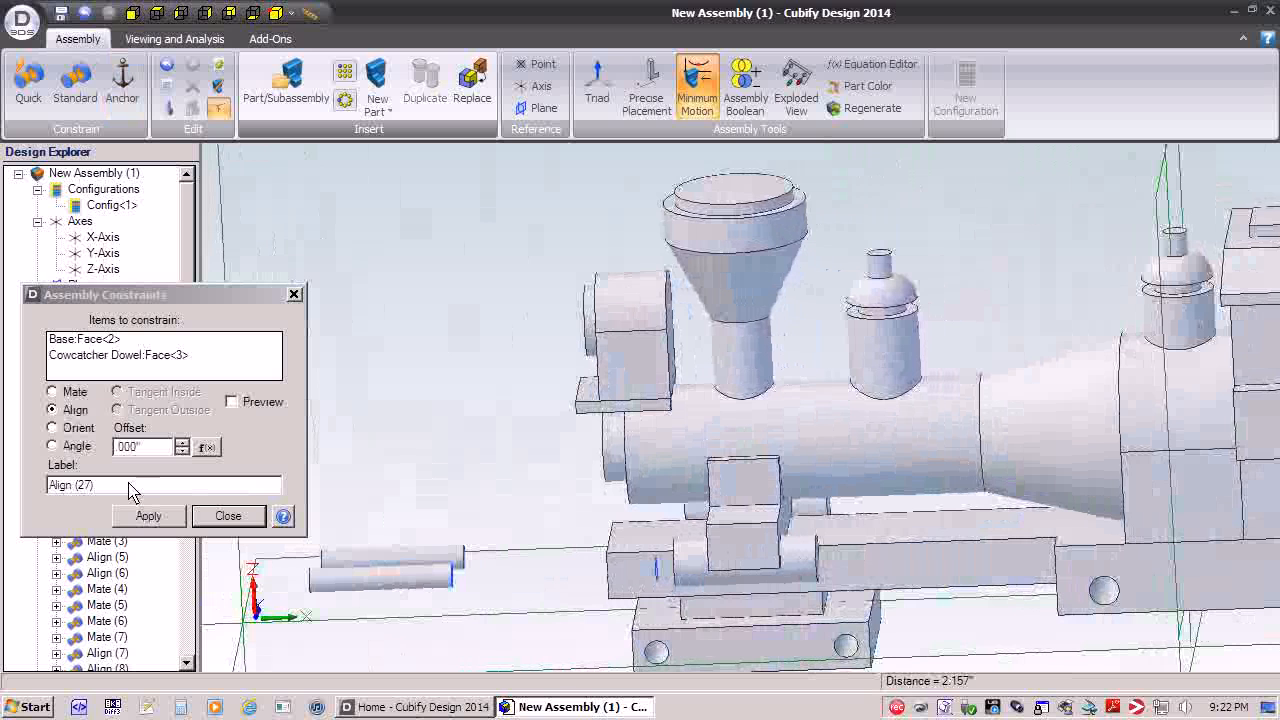
click(52, 391)
click(120, 447)
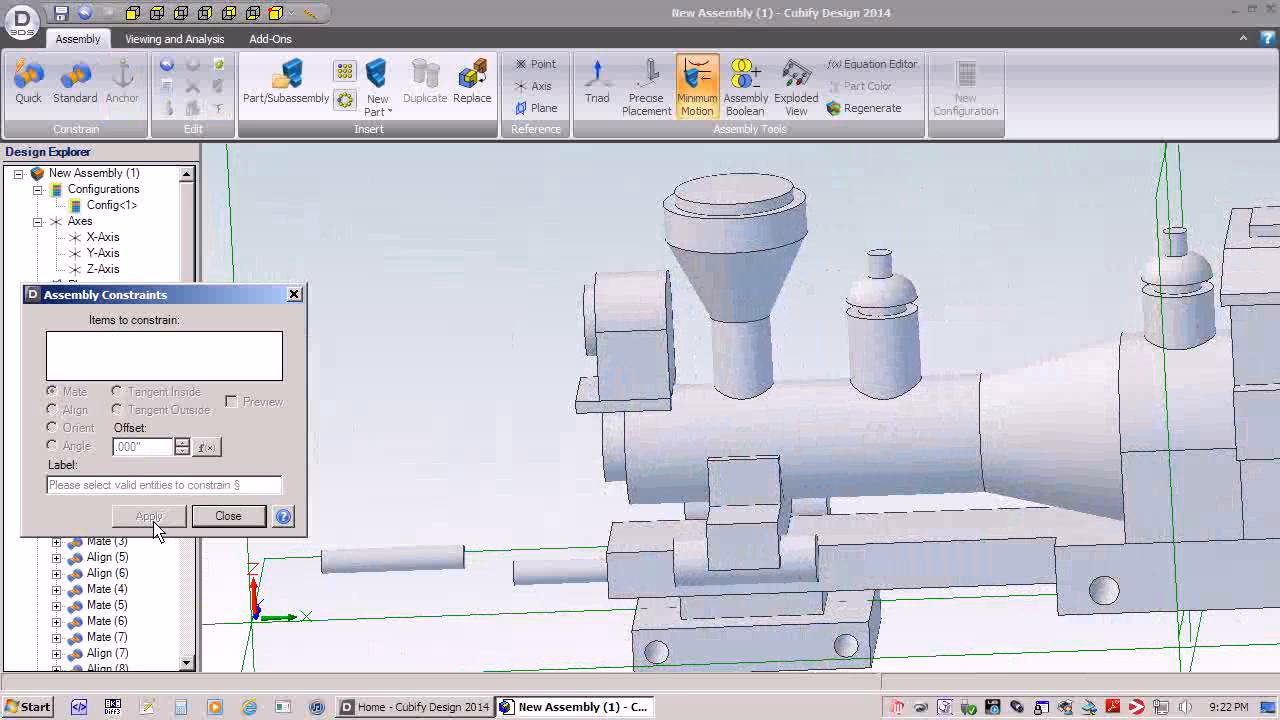
- Mate the other cowcatcher dowel's rear end to the bottom of its base hole at zero offset, and finish constraining
middle_drag(240, 550, 552, 562)
click(795, 550)
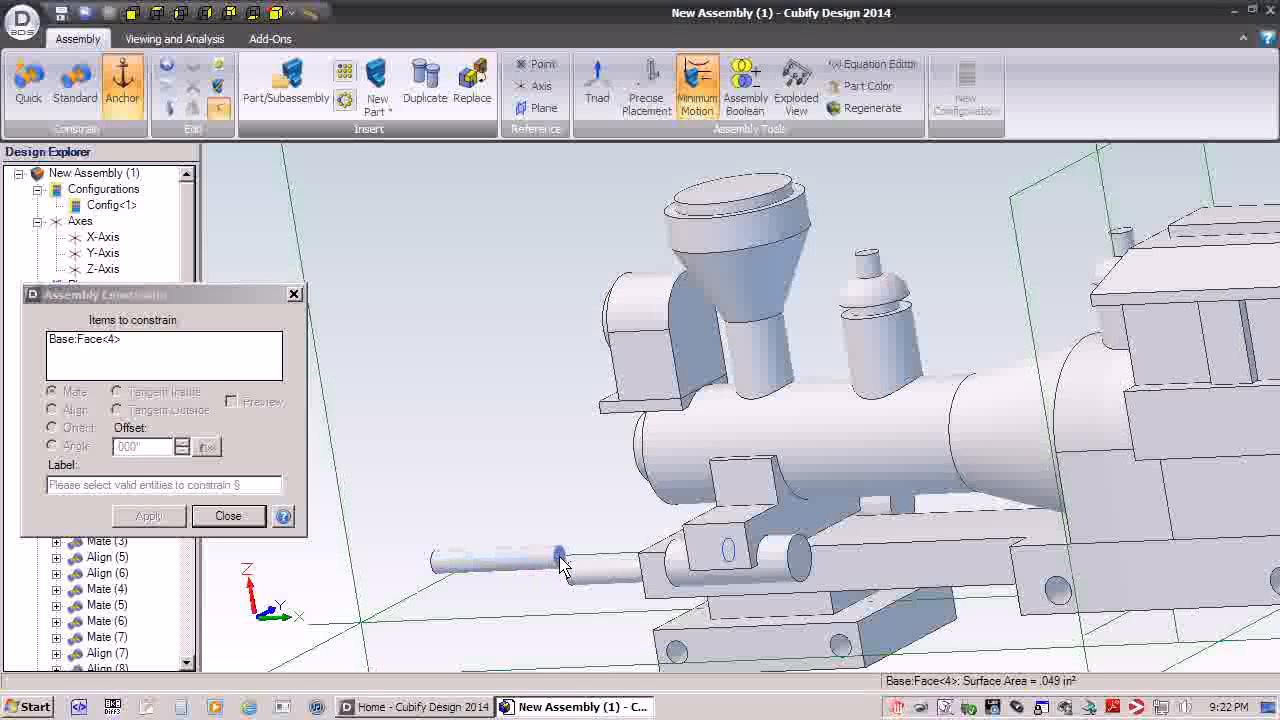
click(560, 560)
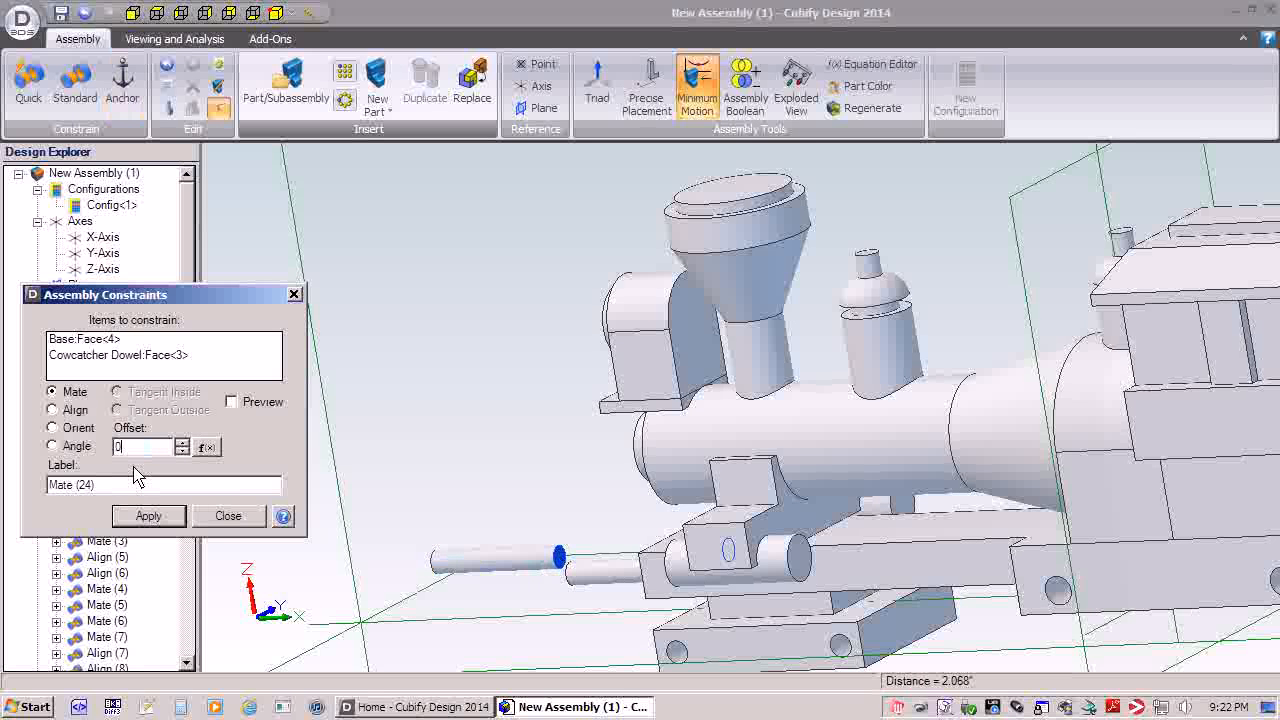
click(150, 516)
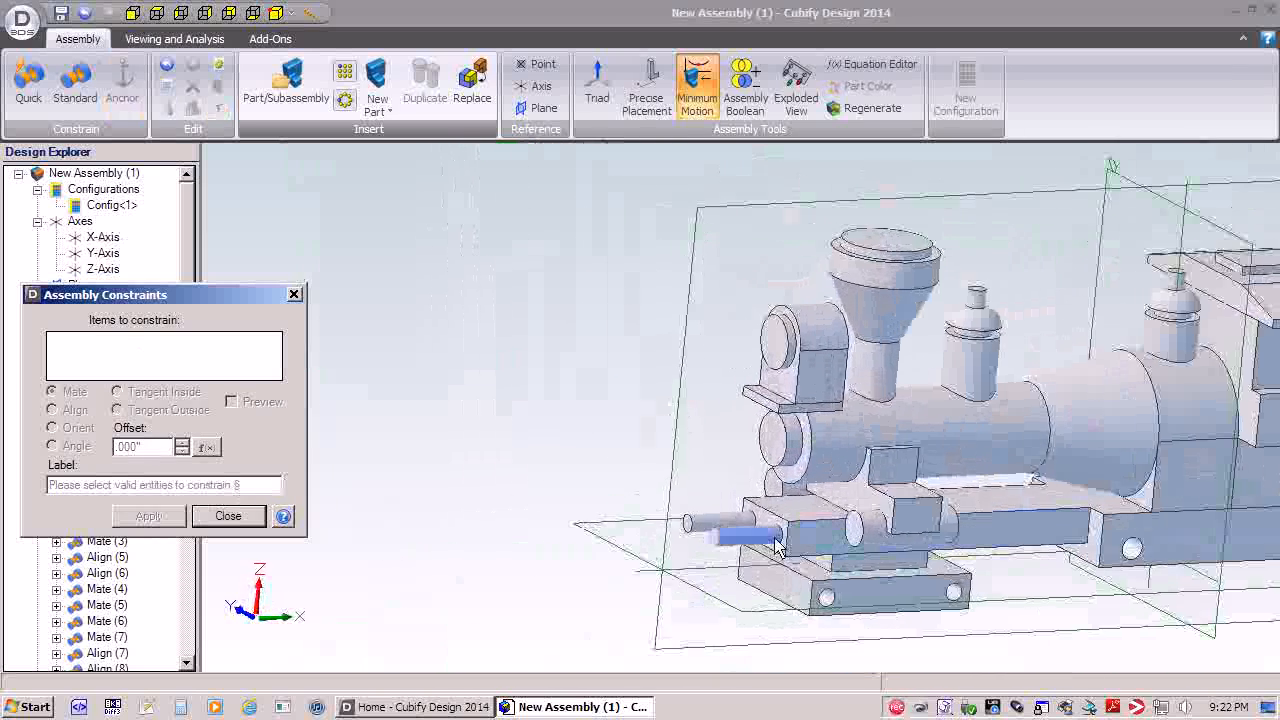
click(229, 517)
- Insert one copy of Cowcatcher Crossbar.AD_PRT in front of the two dowels
click(288, 90)
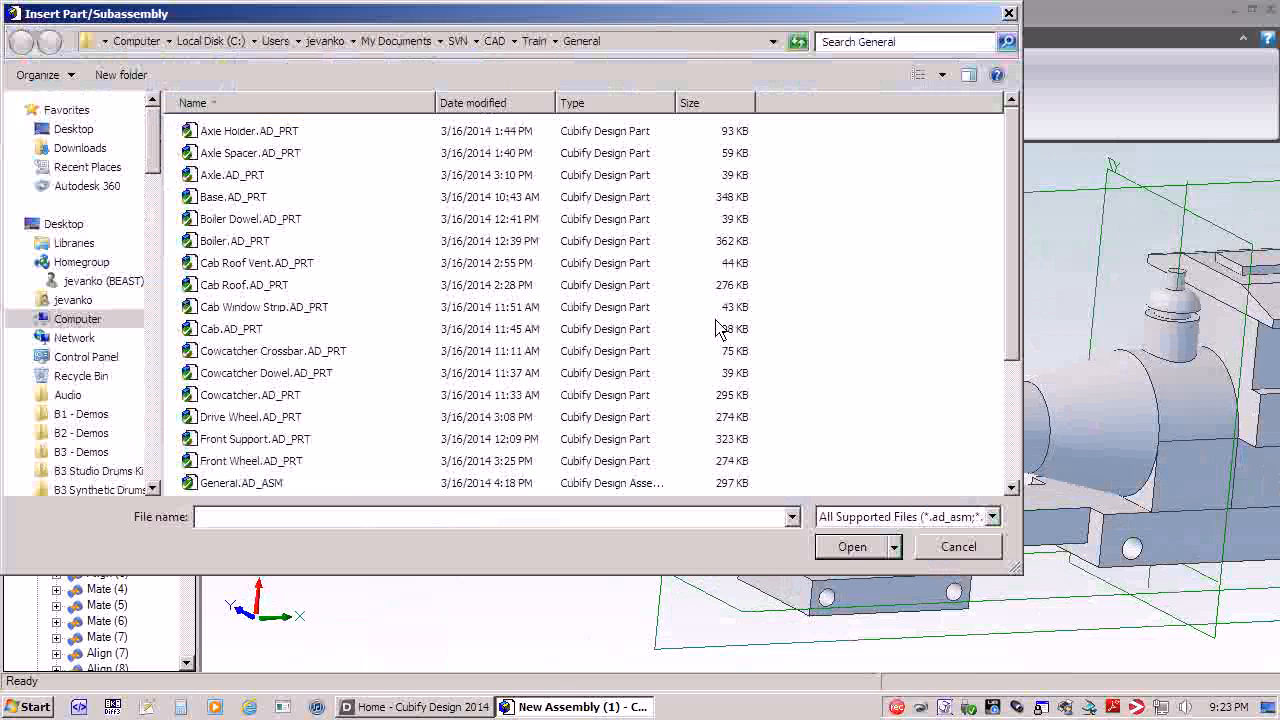
click(258, 352)
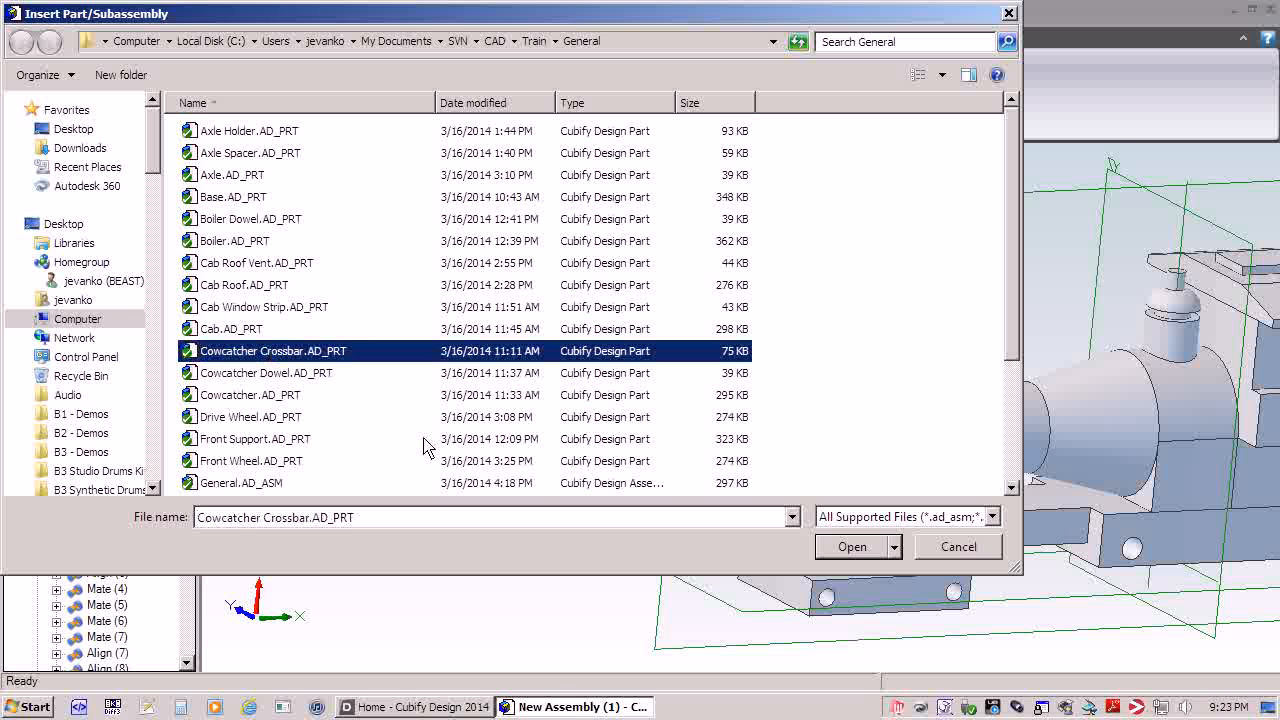
click(860, 552)
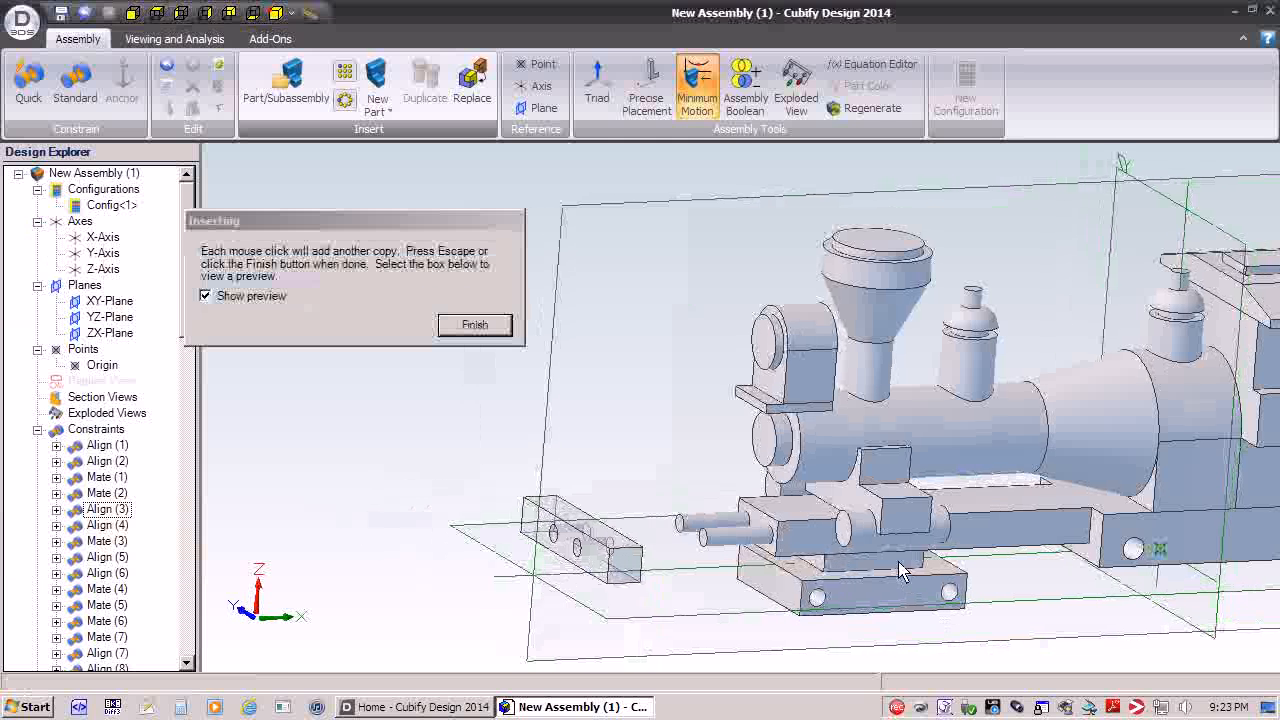
click(474, 324)
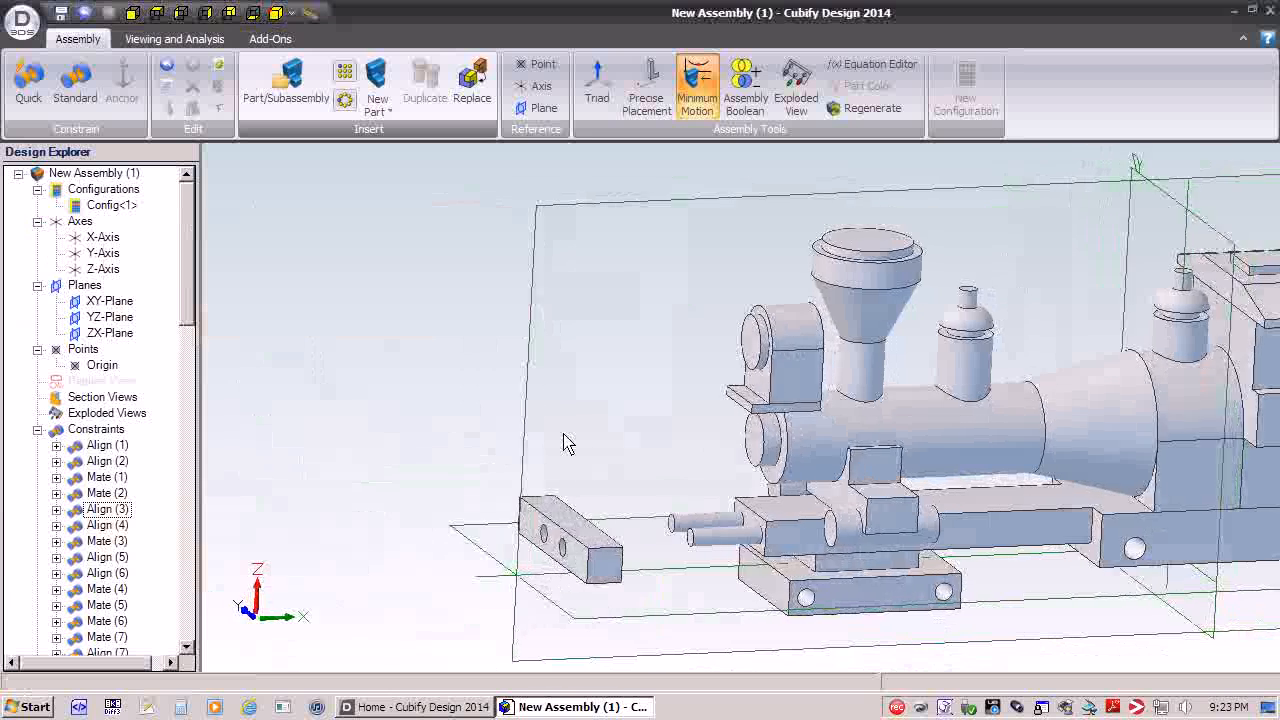
- Reorient the cowcatcher crossbar in front of the two dowels using the Triad
click(600, 86)
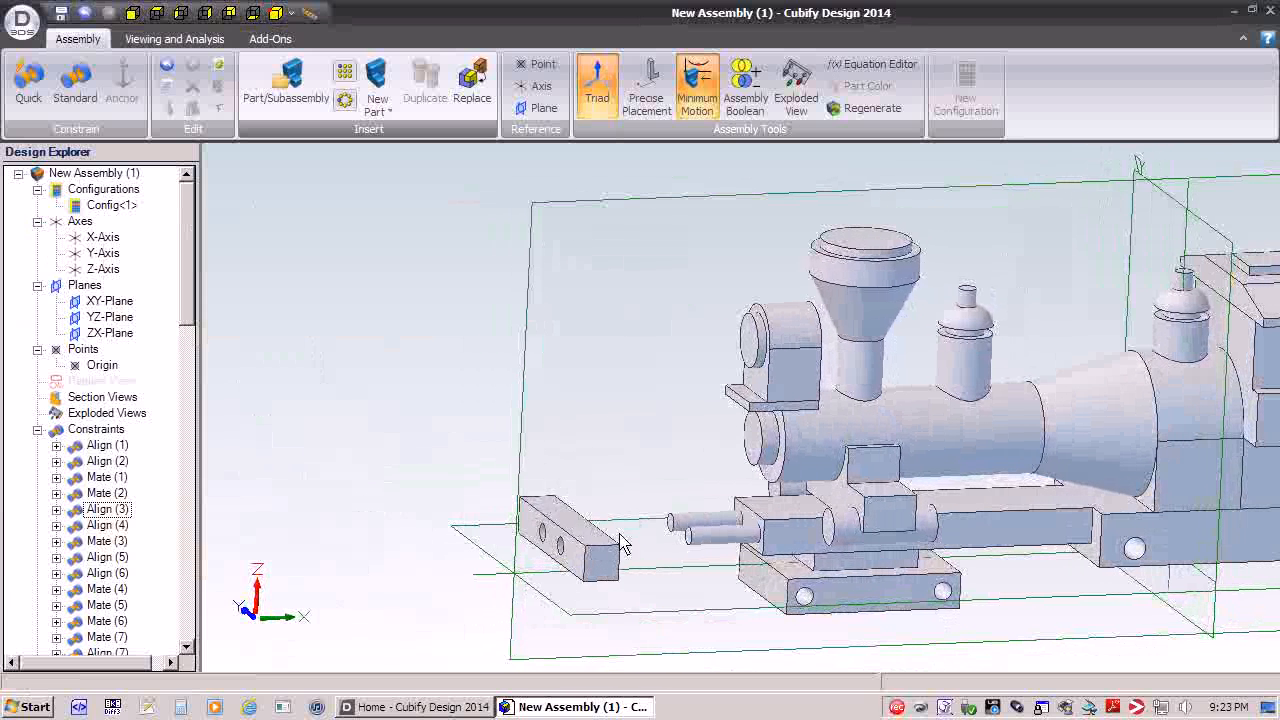
middle_drag(655, 585, 882, 572)
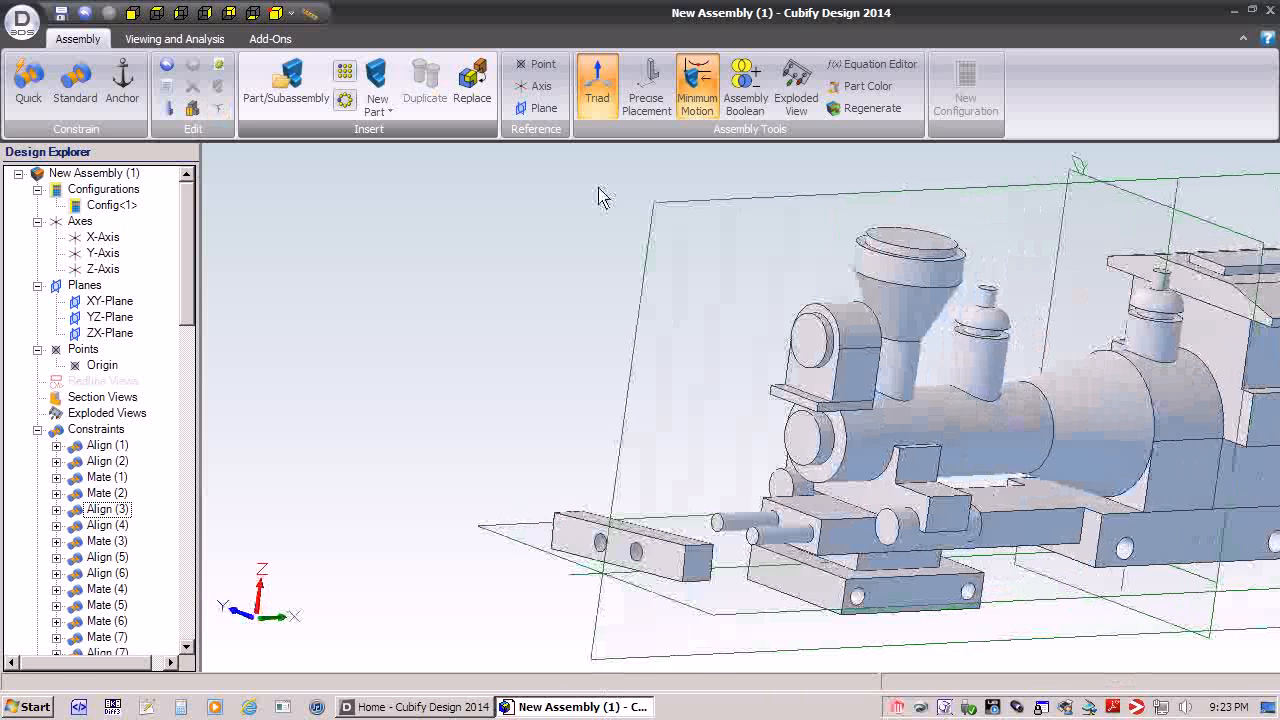
click(597, 86)
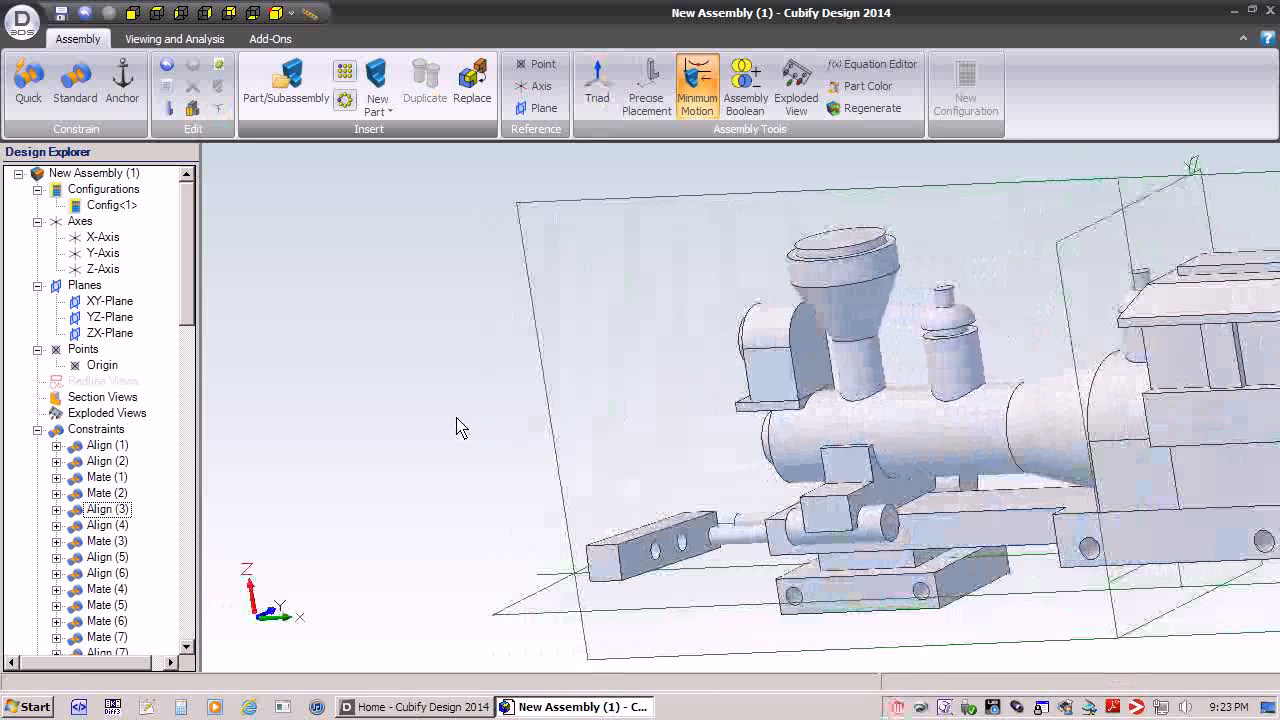
- Align the cowcatcher crossbar's two holes with the two cowcatcher dowels, each at zero offset
click(76, 85)
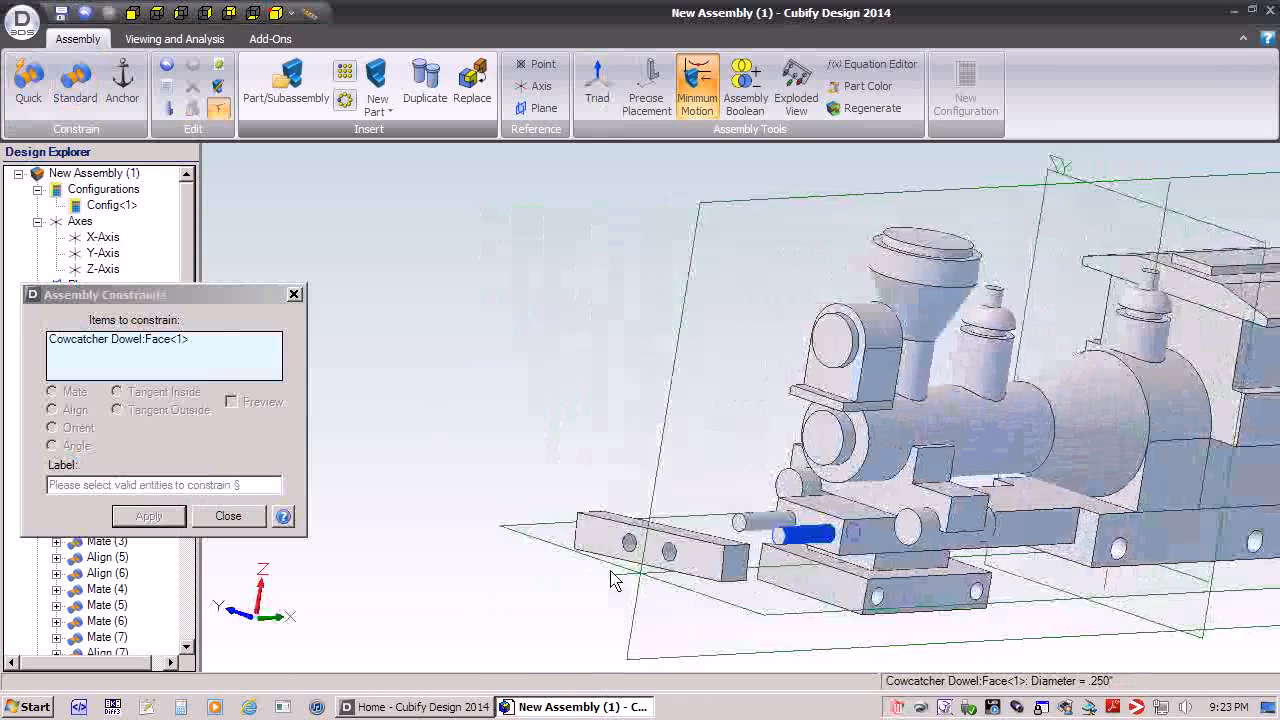
click(670, 554)
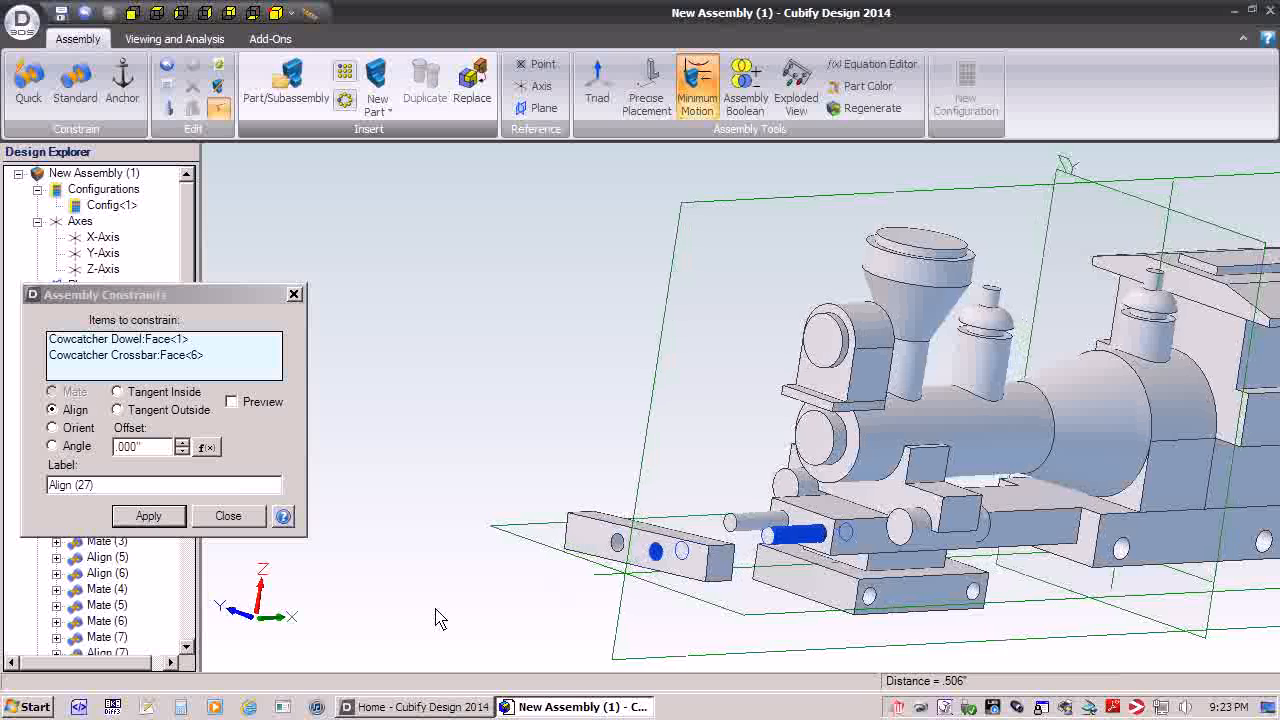
click(149, 516)
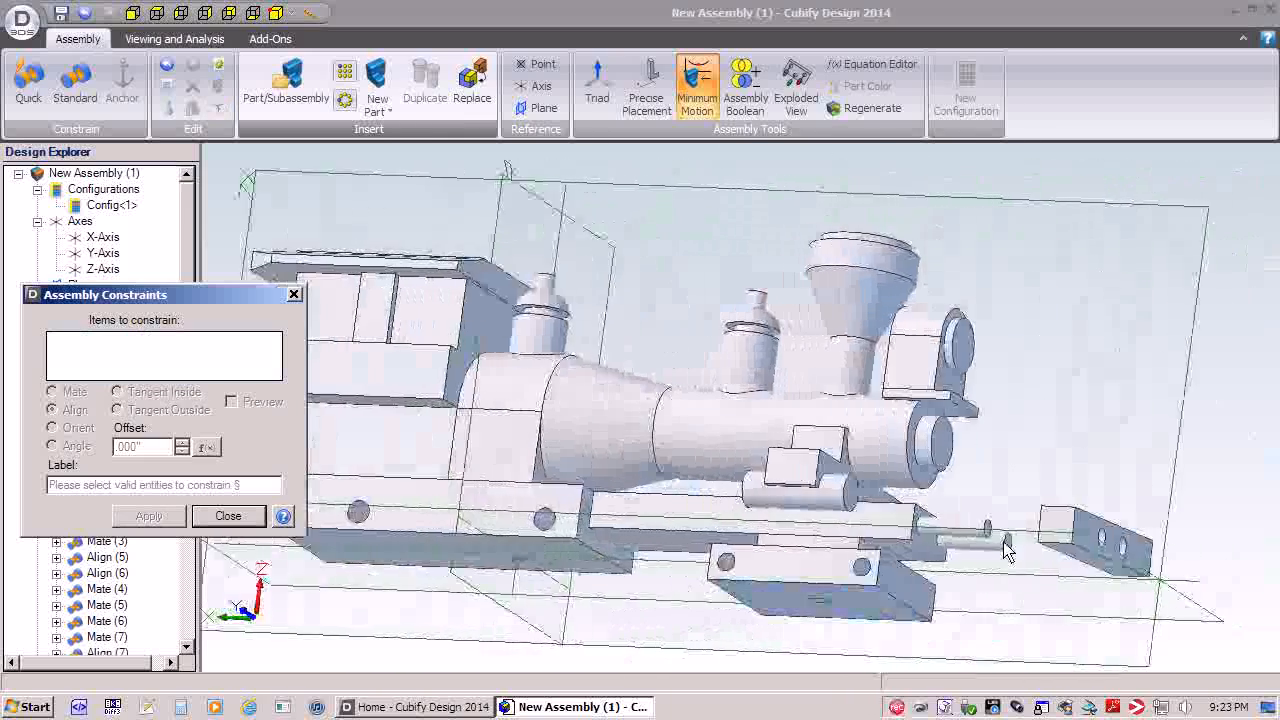
click(922, 567)
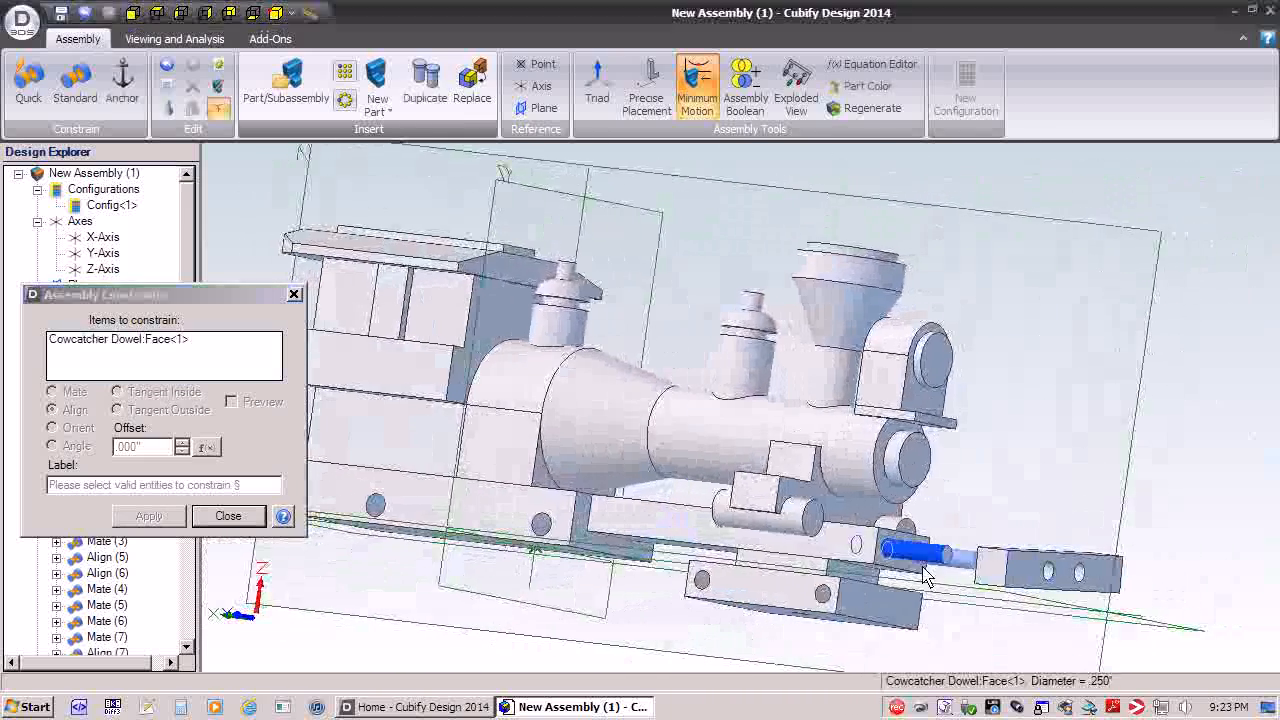
click(933, 580)
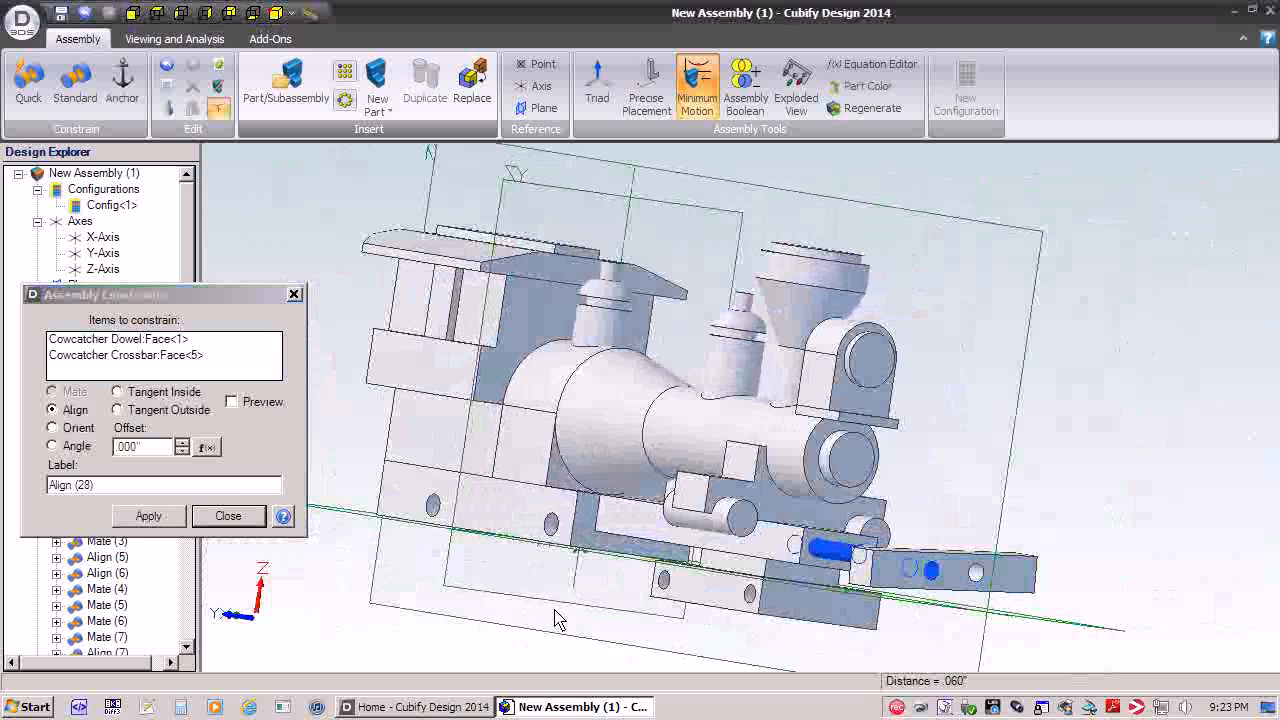
click(147, 517)
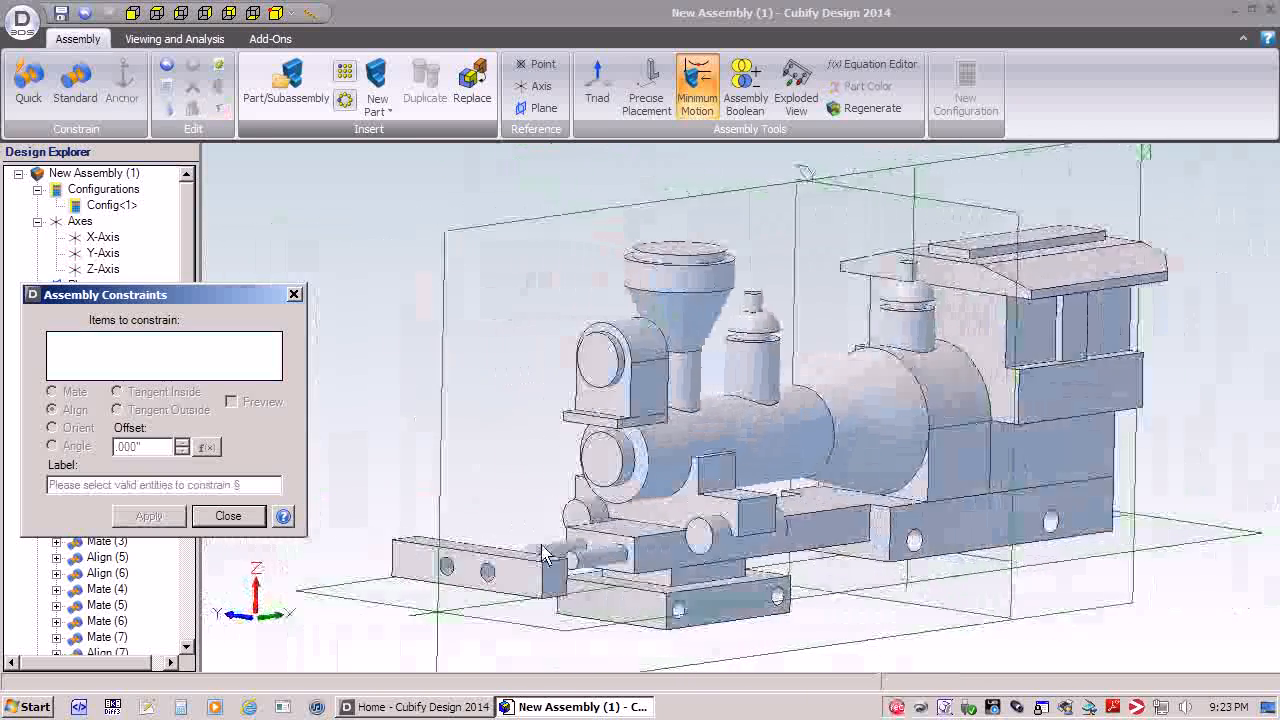
- Mate the crossbar's rear face to the front face of the base at zero offset, and finish constraining
click(634, 548)
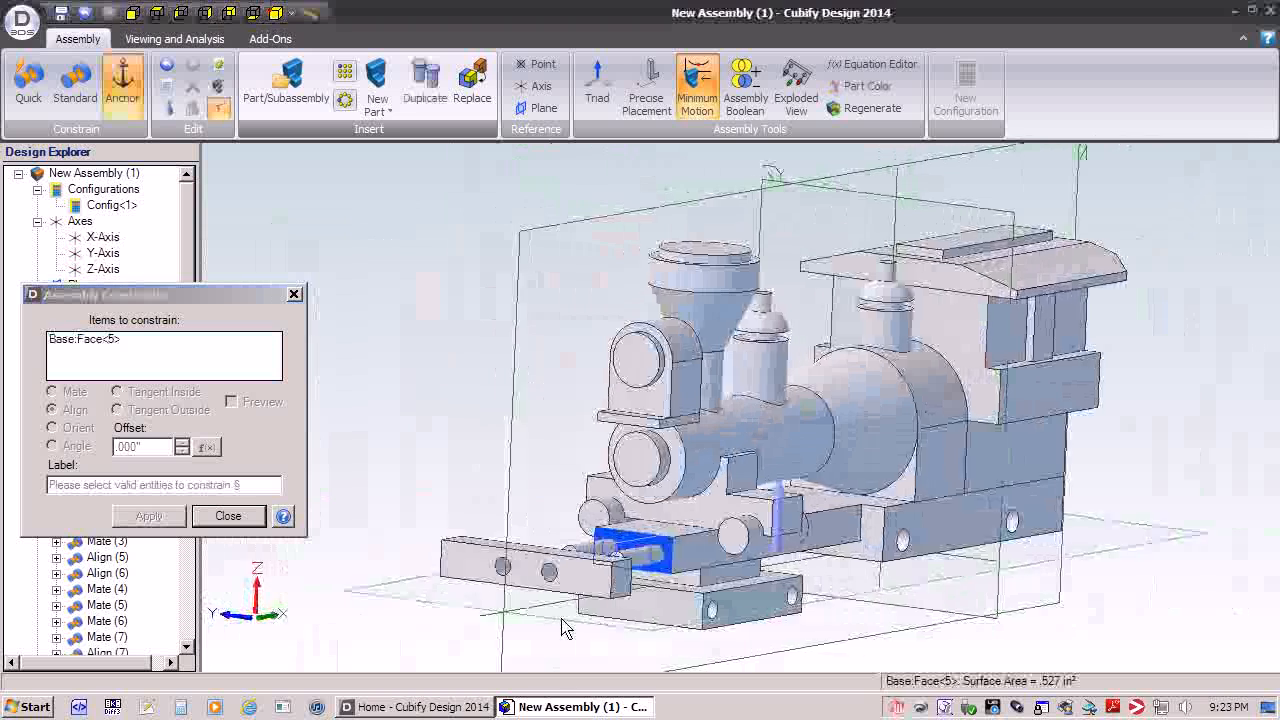
click(434, 584)
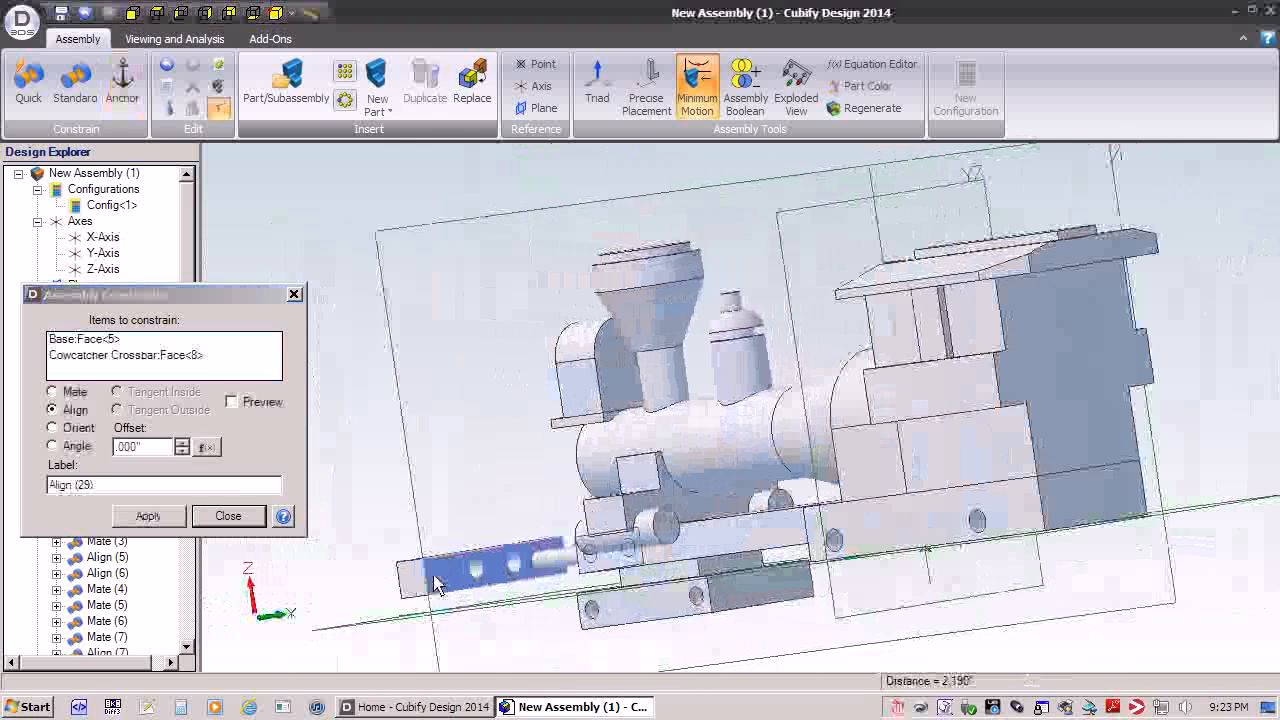
click(55, 396)
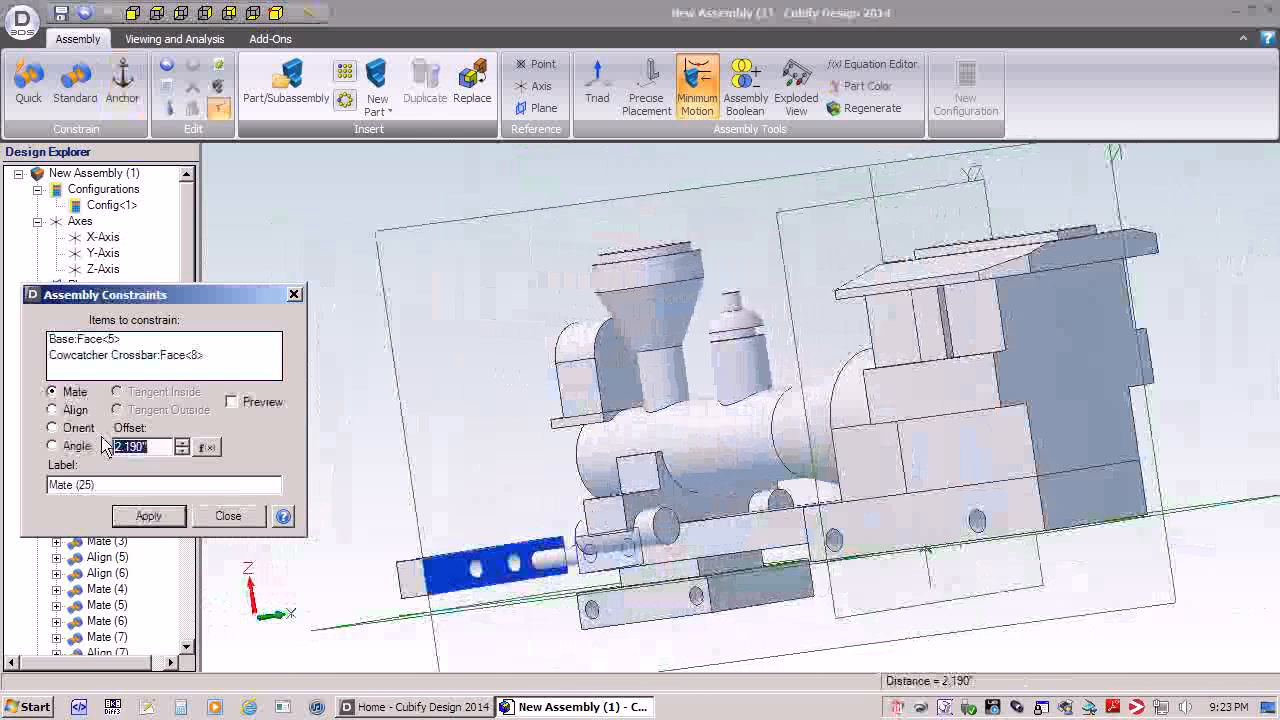
click(155, 520)
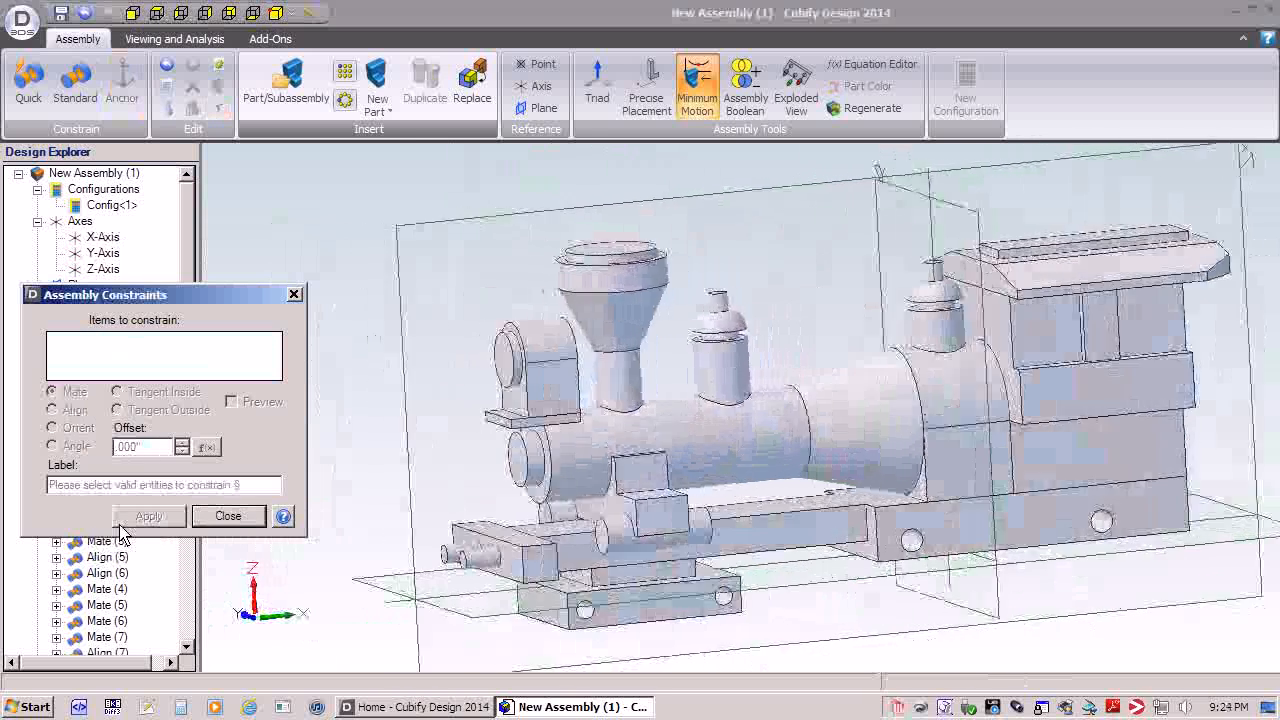
click(222, 521)
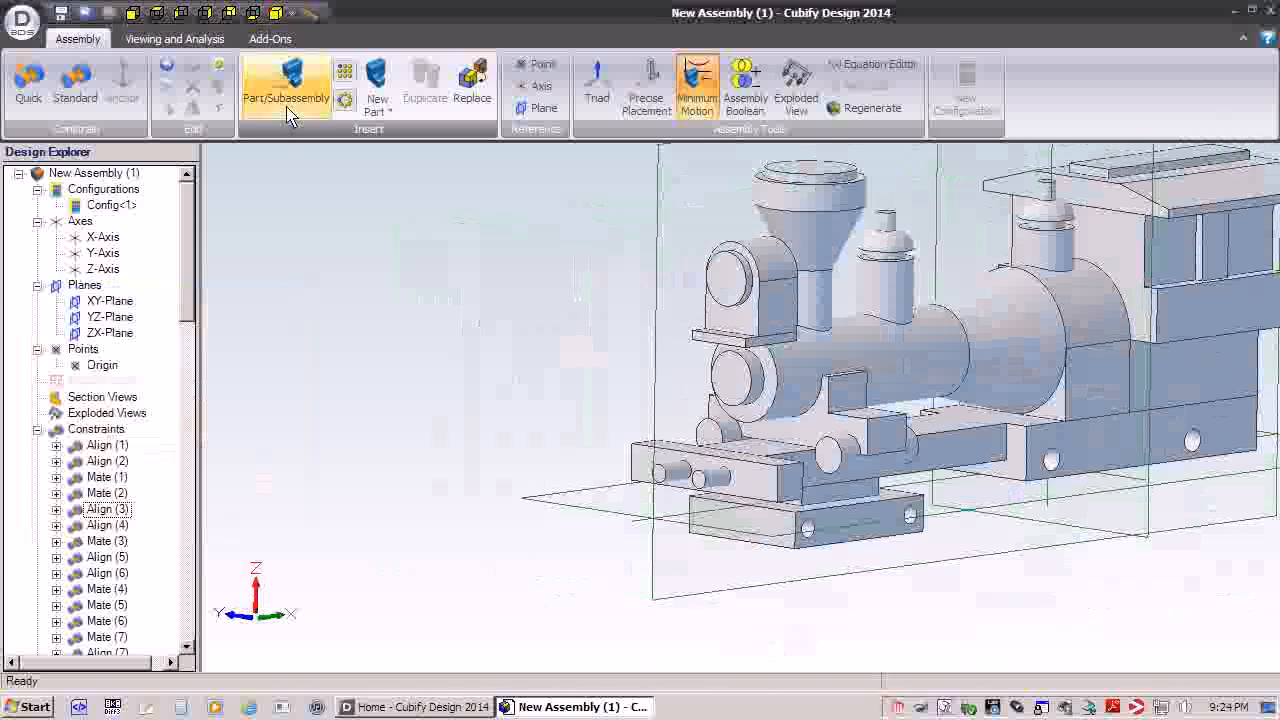
- Insert one copy of Cowcatcher.AD_PRT and place it ahead of the crossbar, roughly level with the base
click(287, 98)
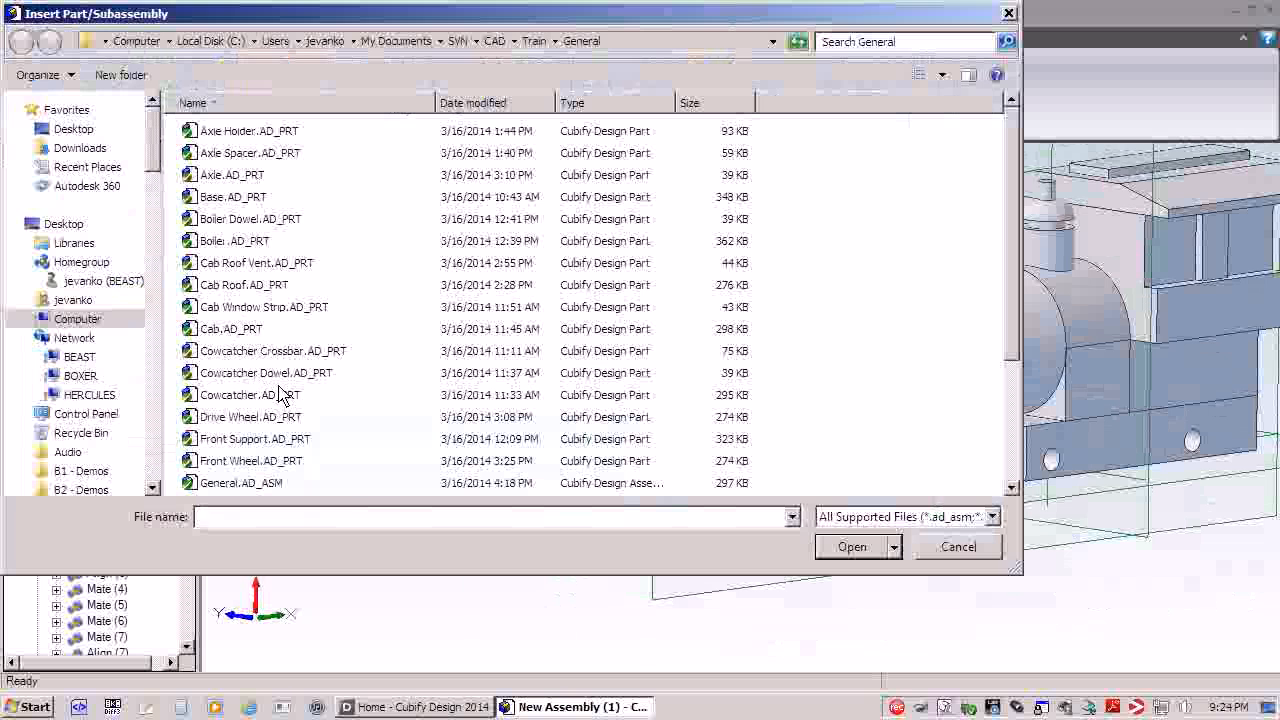
click(231, 398)
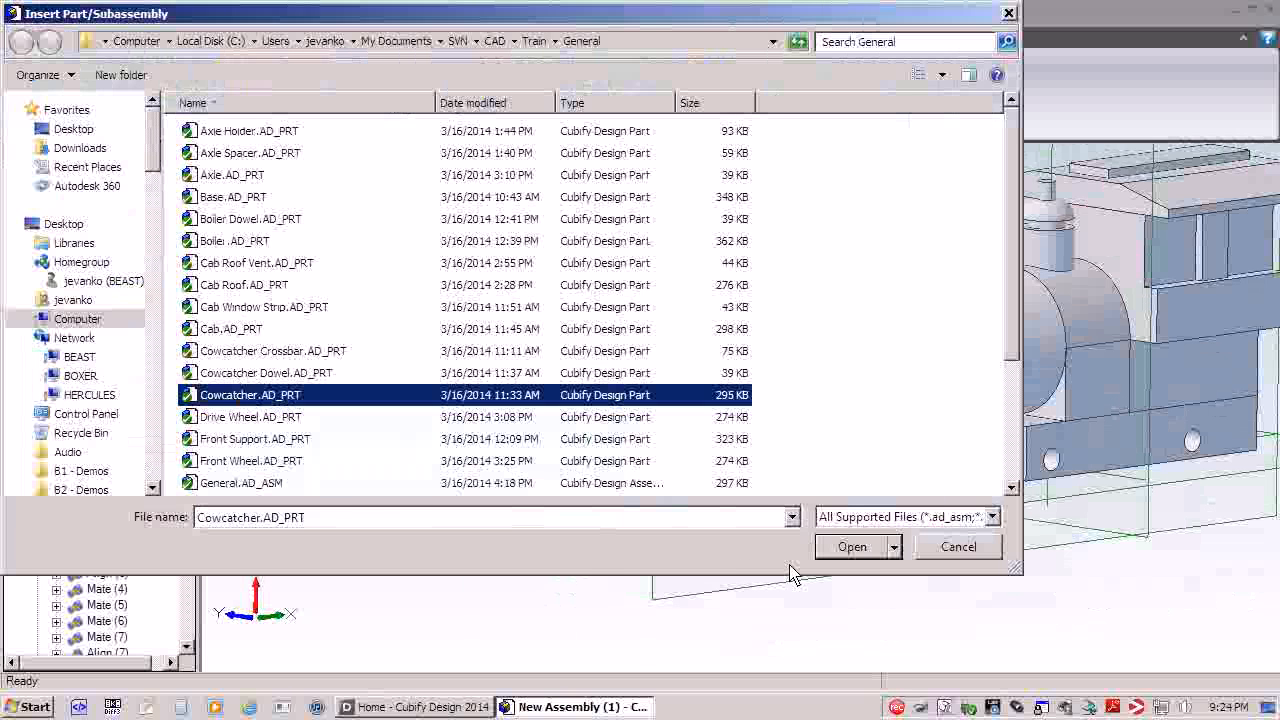
click(845, 552)
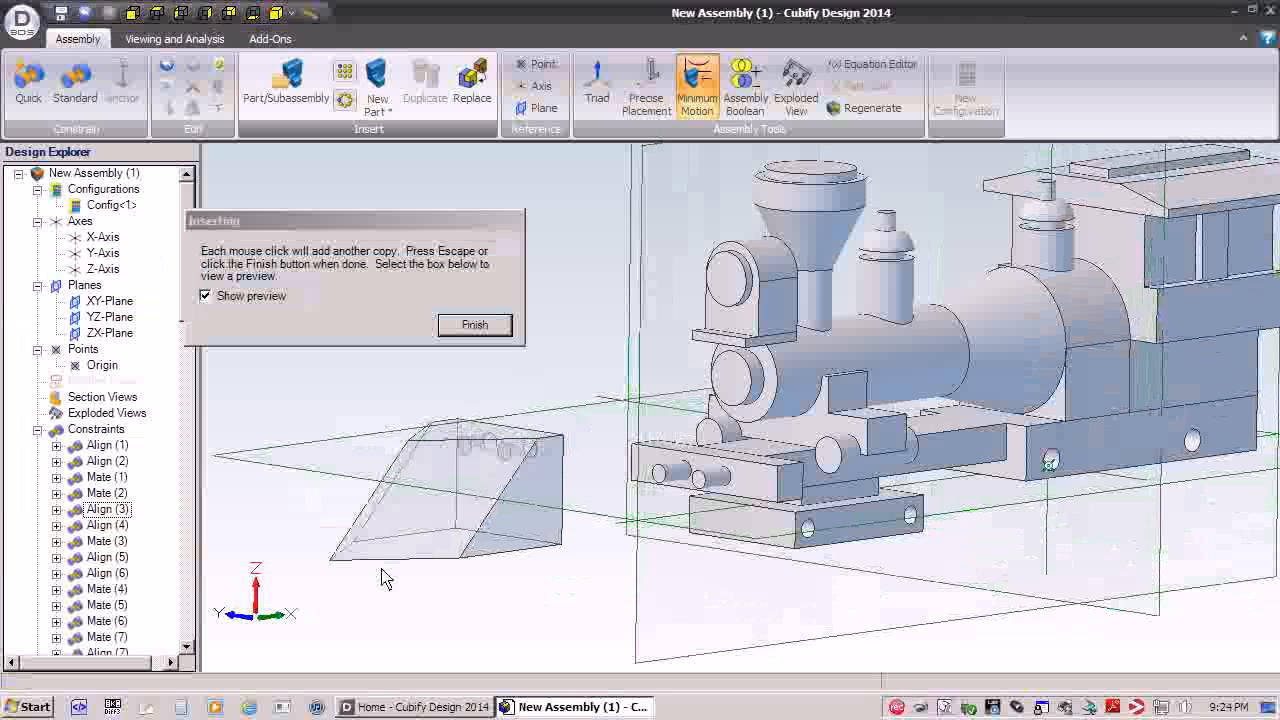
click(475, 324)
middle_drag(463, 565, 441, 245)
drag(441, 245, 265, 572)
scroll(300, 580, down, 6)
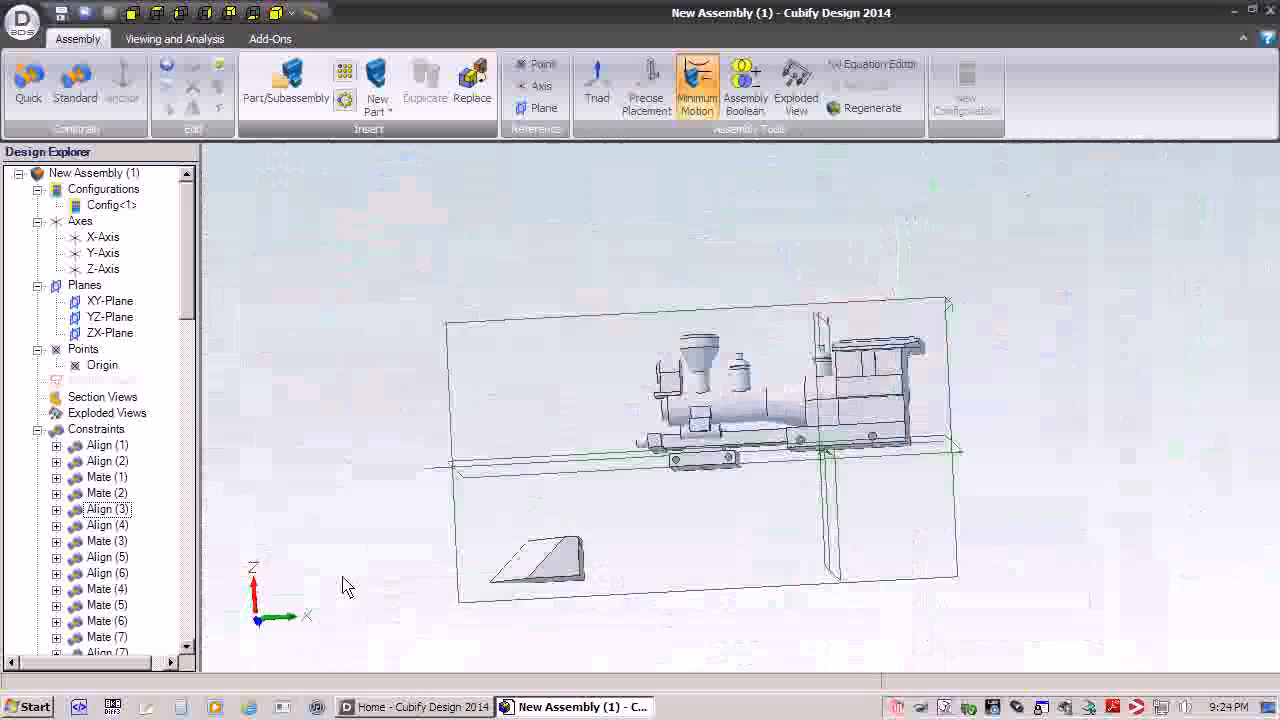
middle_drag(426, 569, 740, 597)
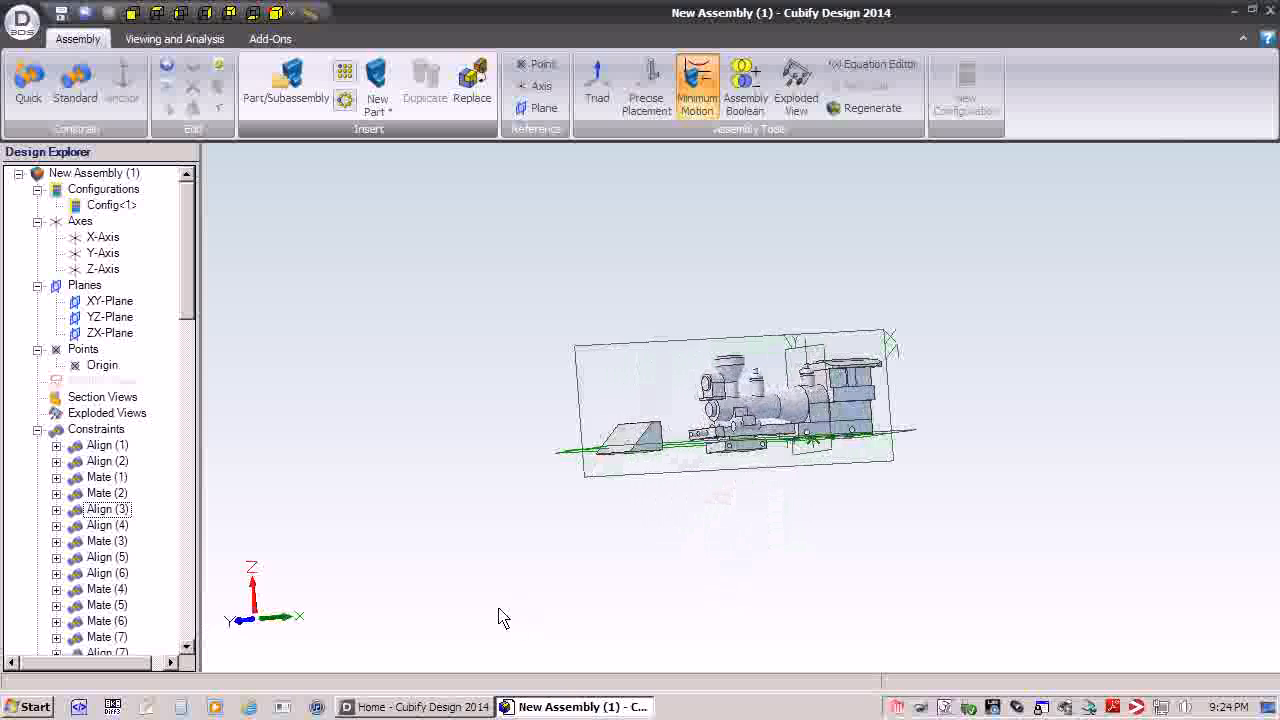
scroll(502, 617, up, 6)
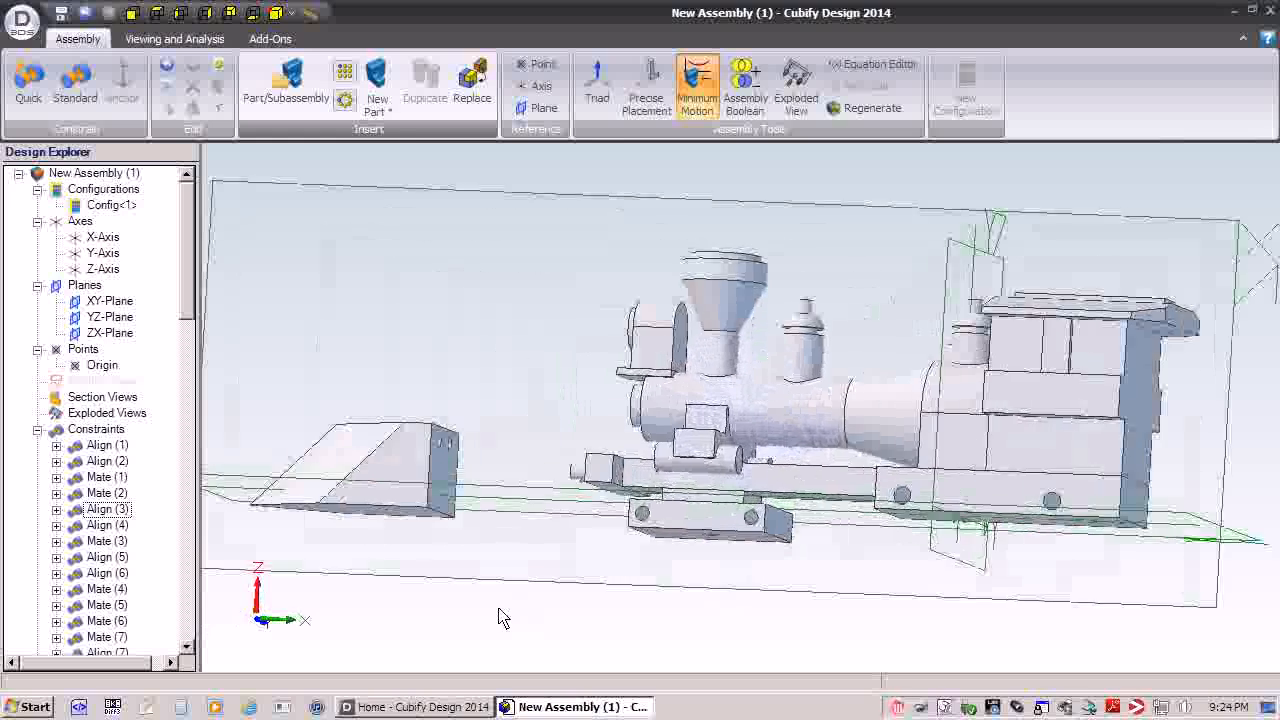
middle_drag(502, 617, 458, 432)
middle_drag(420, 625, 415, 604)
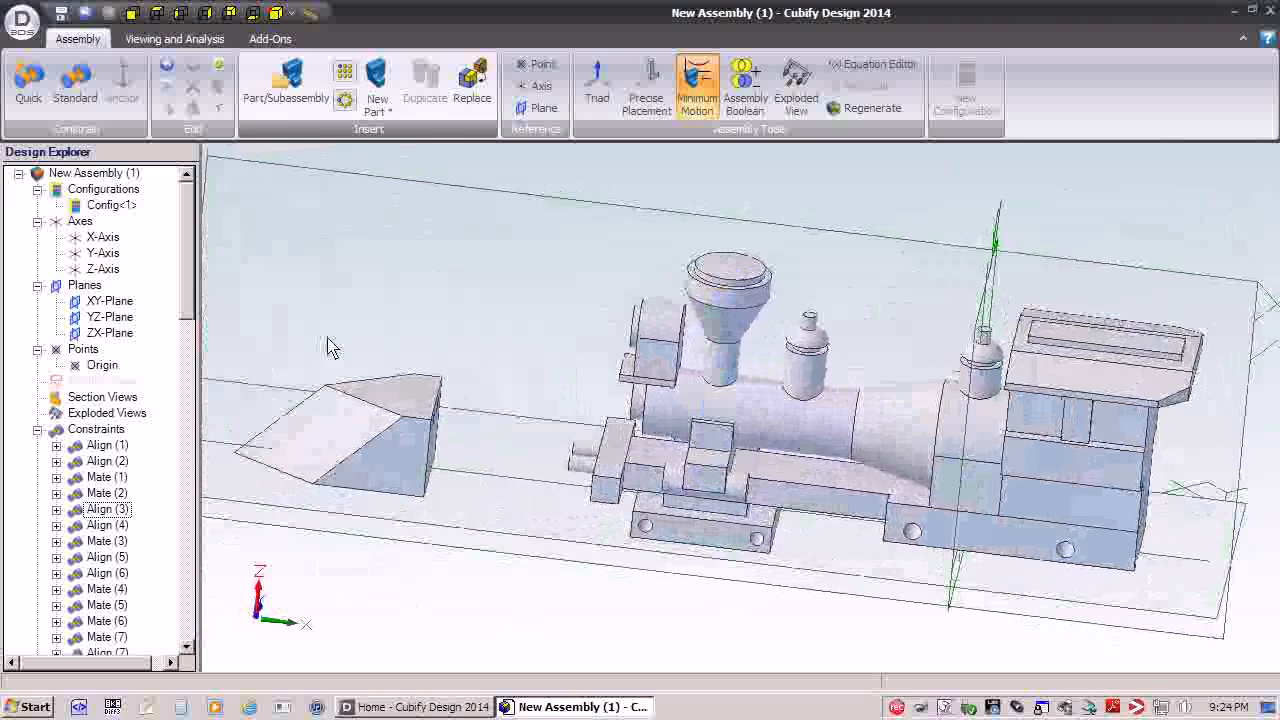
- Align the two holes in the cowcatcher's rear face with the two cowcatcher dowels, each at zero offset
click(75, 85)
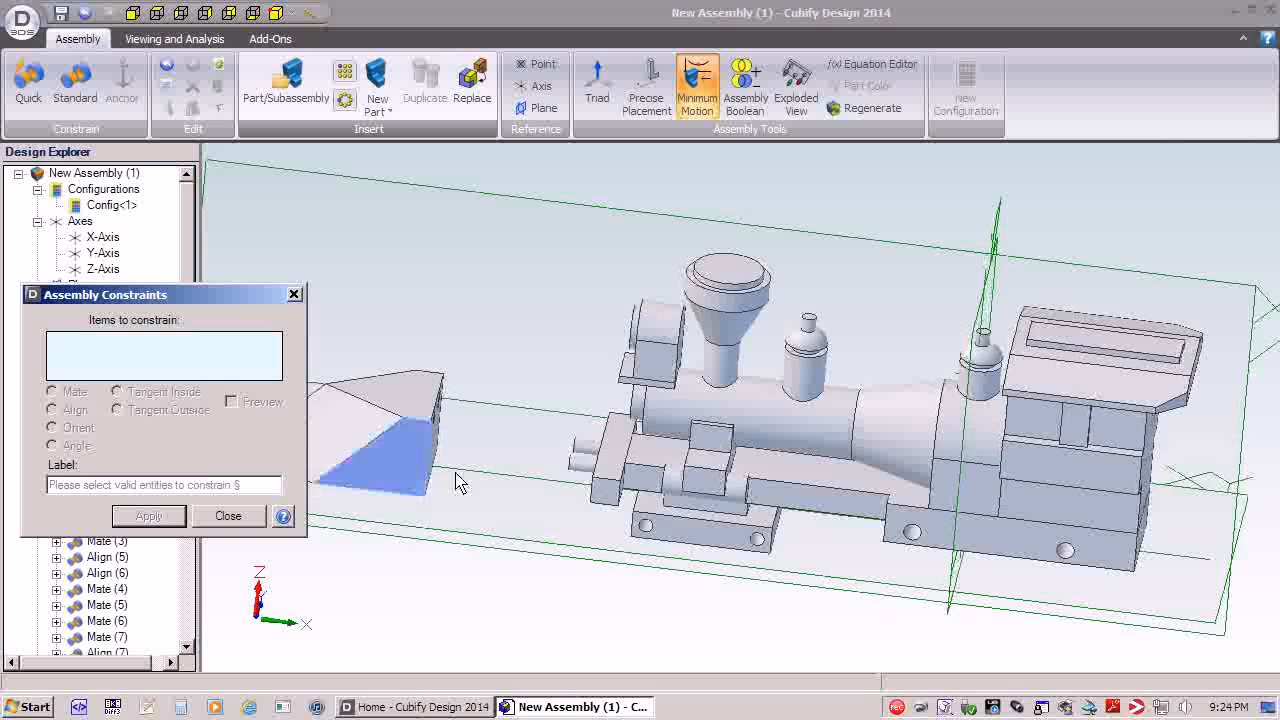
click(590, 472)
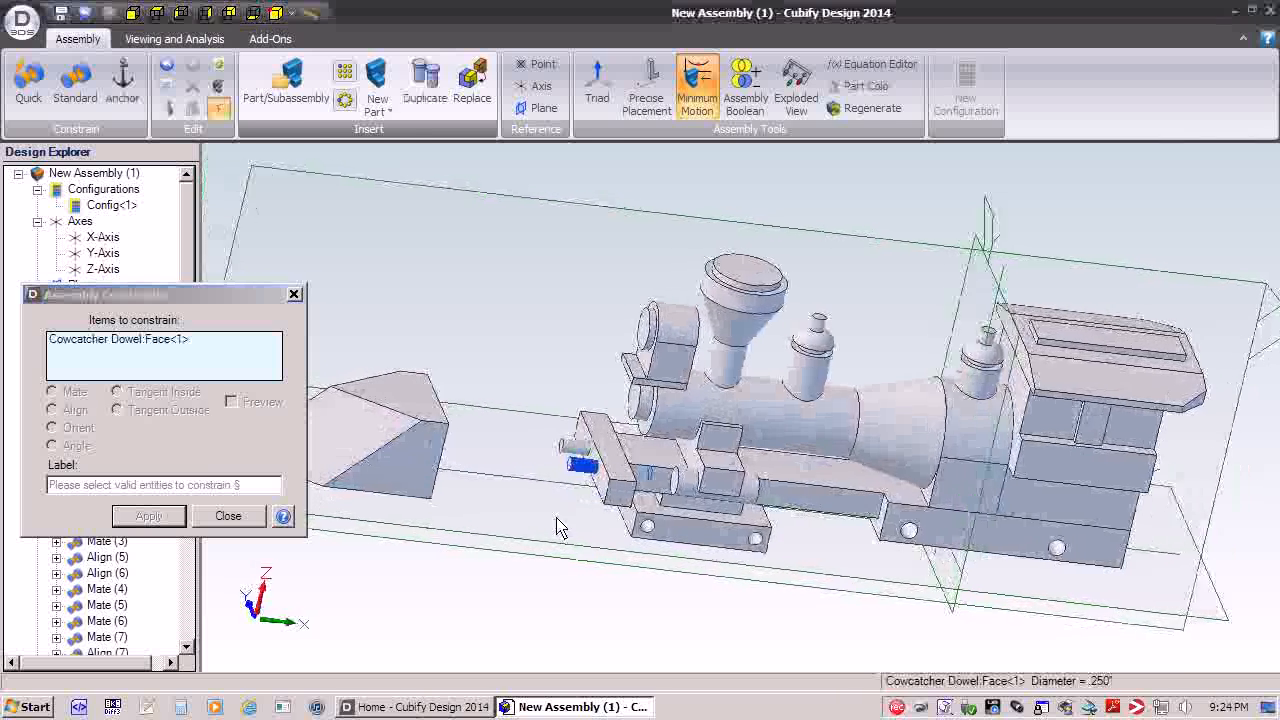
click(540, 433)
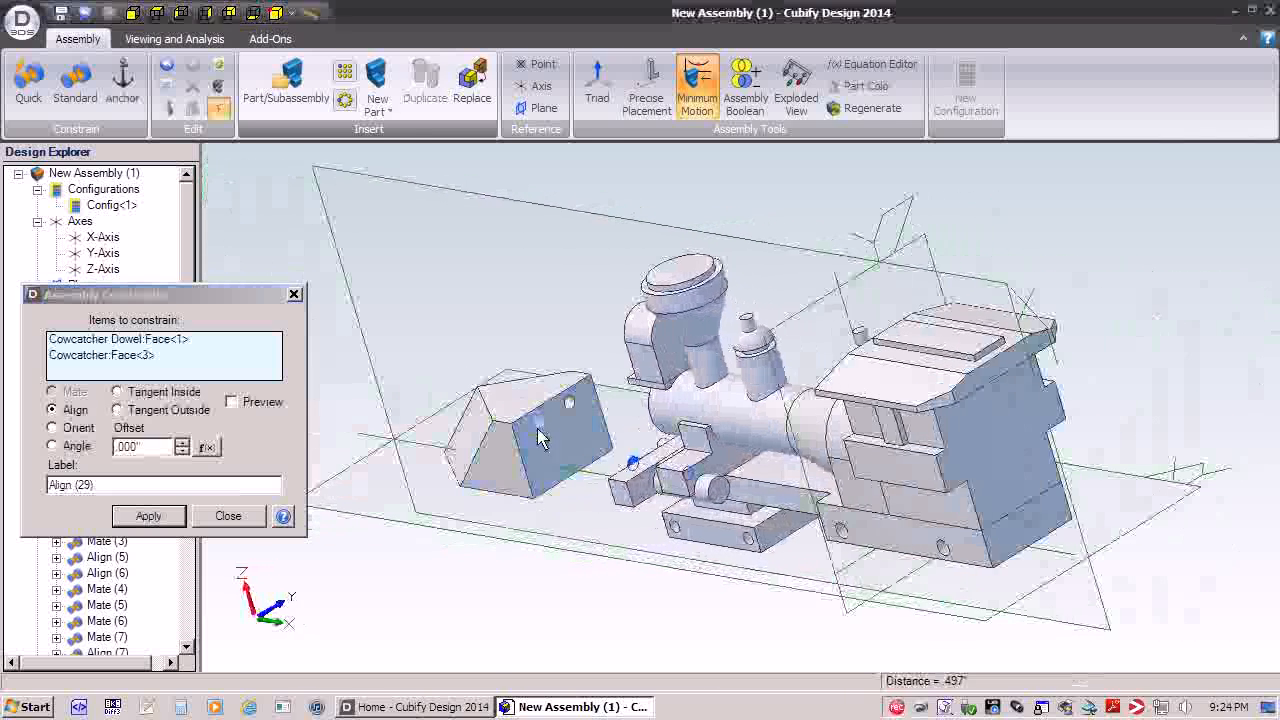
click(148, 516)
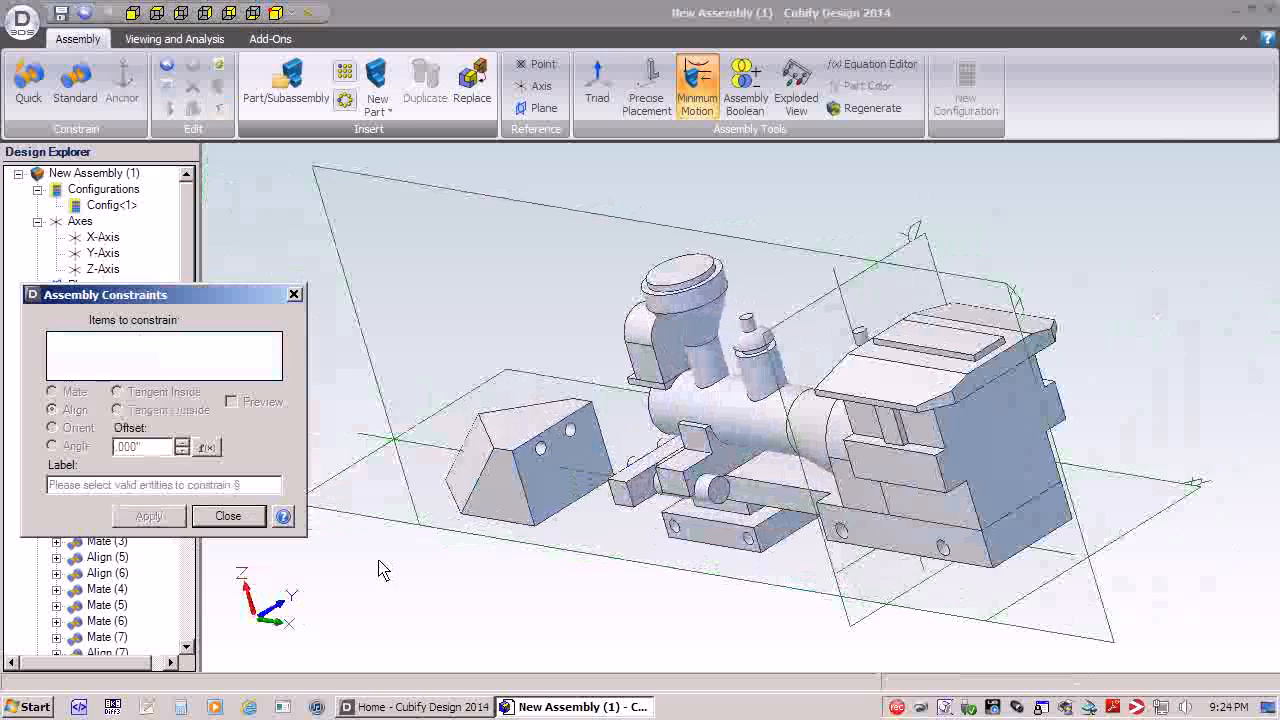
click(575, 440)
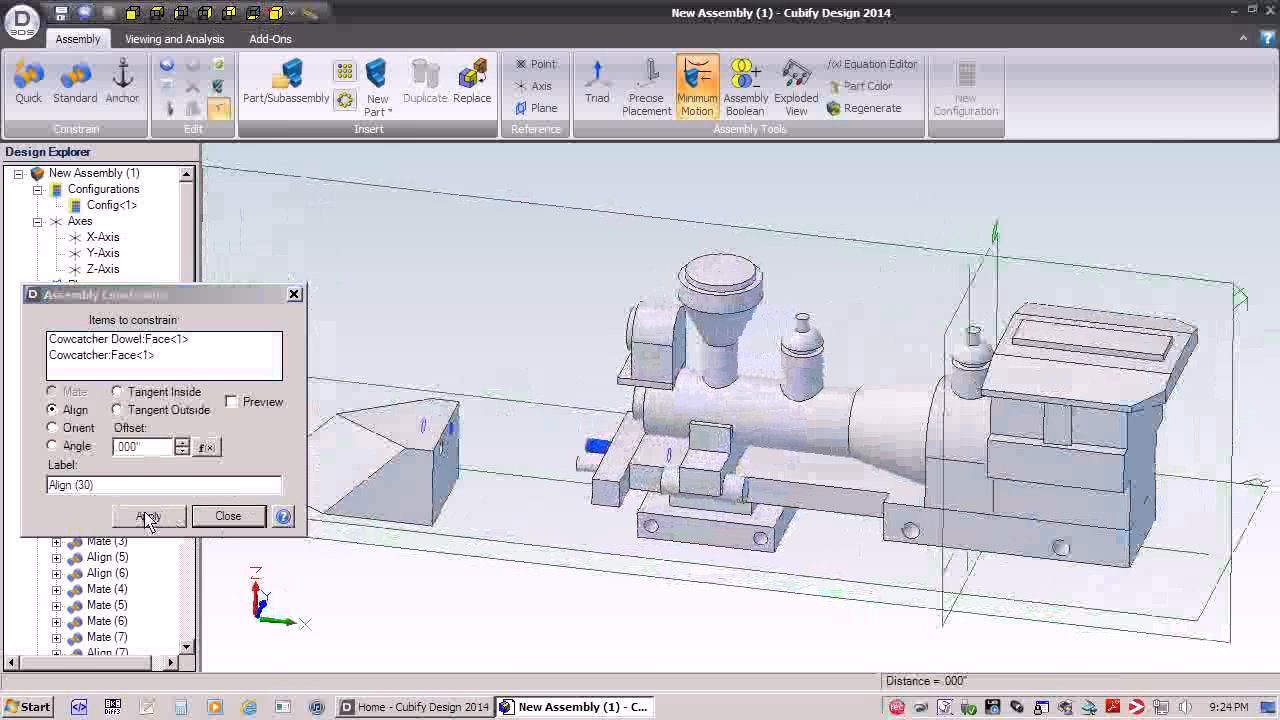
click(148, 517)
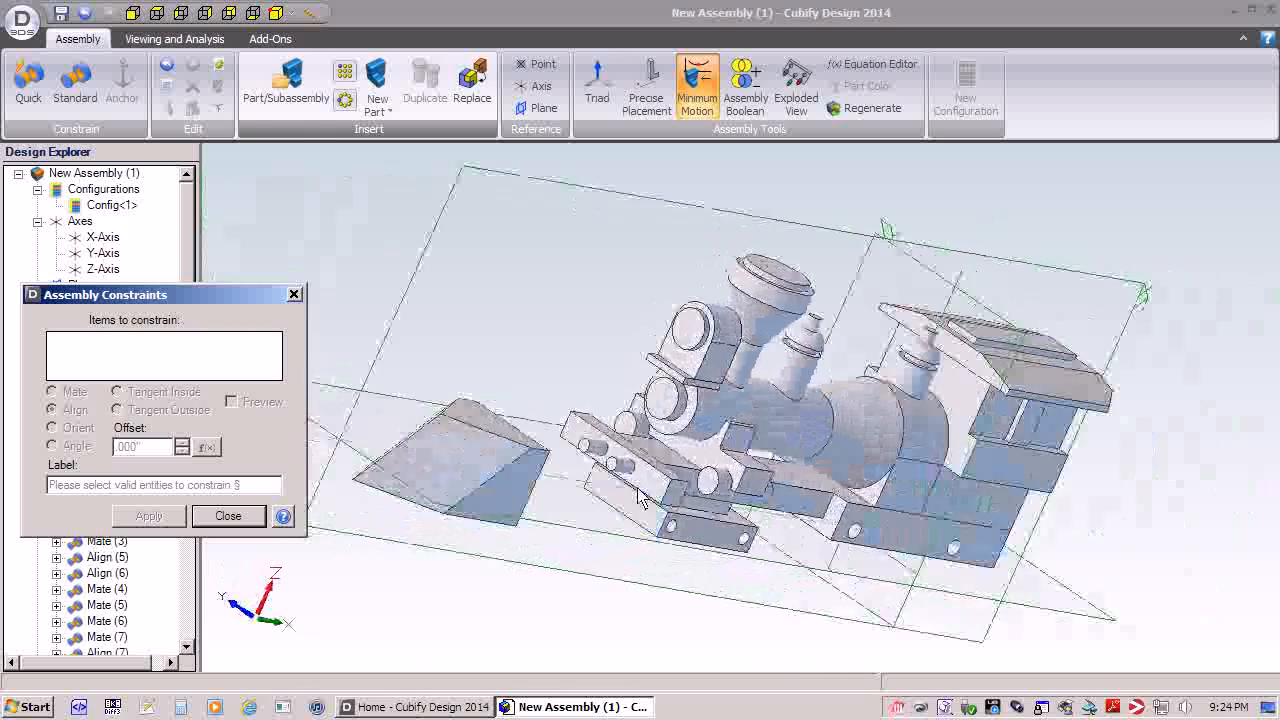
- Mate the cowcatcher's rear face to the crossbar's front face at zero offset, and finish constraining
click(676, 490)
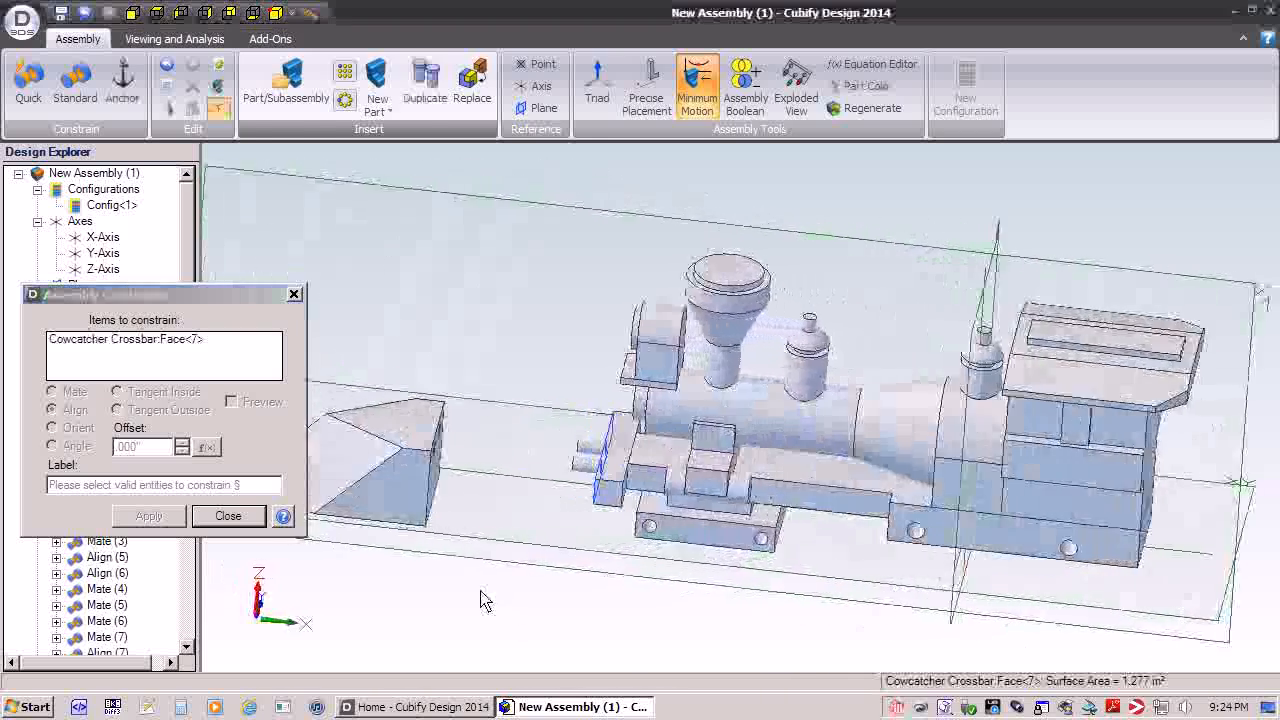
click(517, 492)
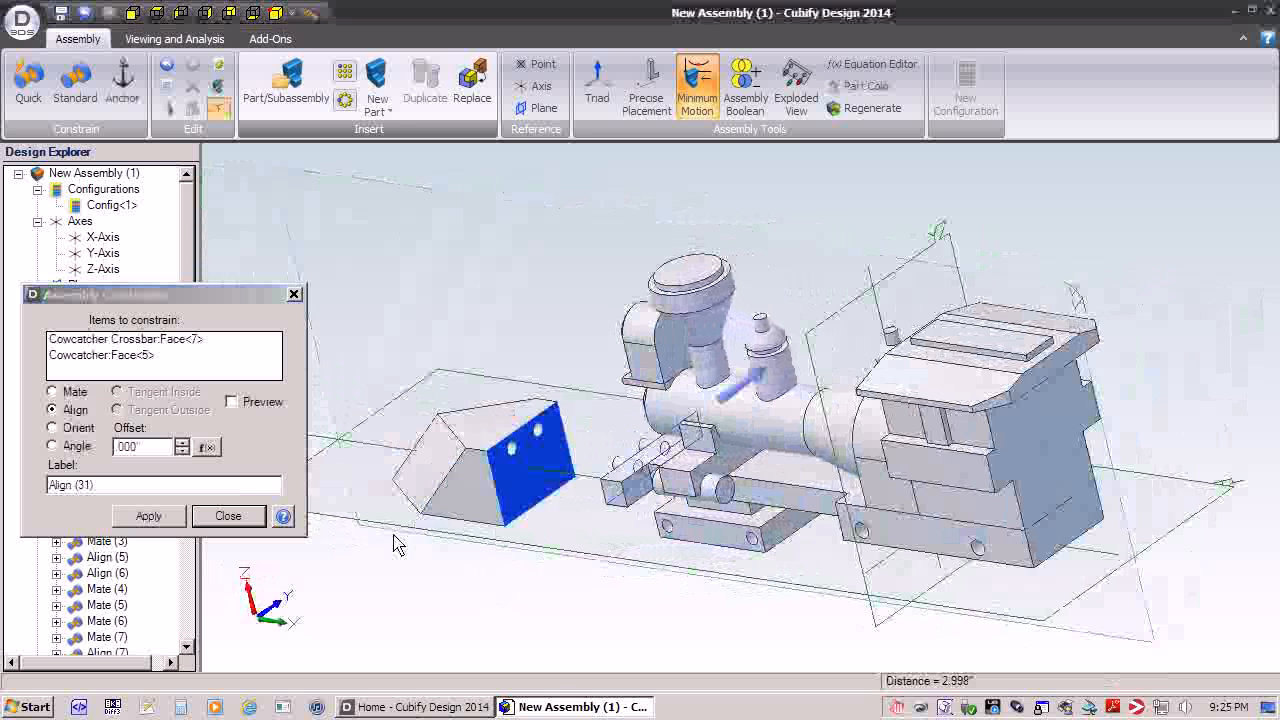
click(148, 516)
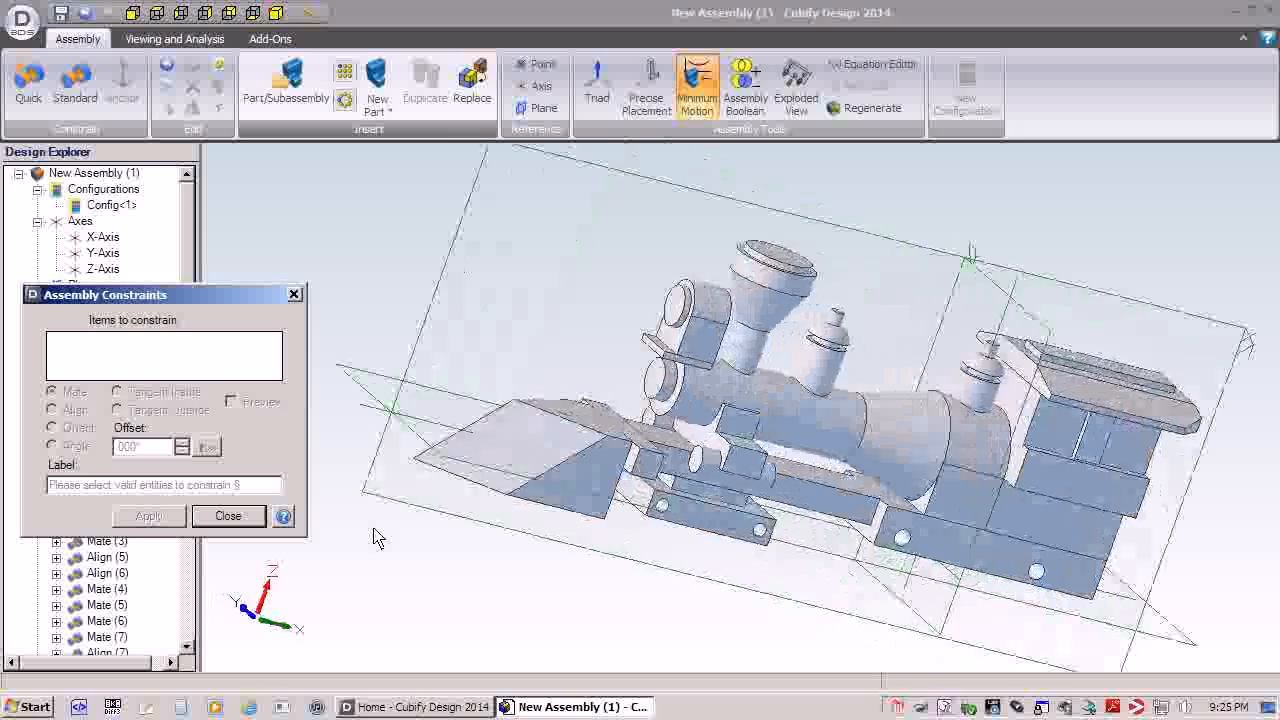
click(228, 516)
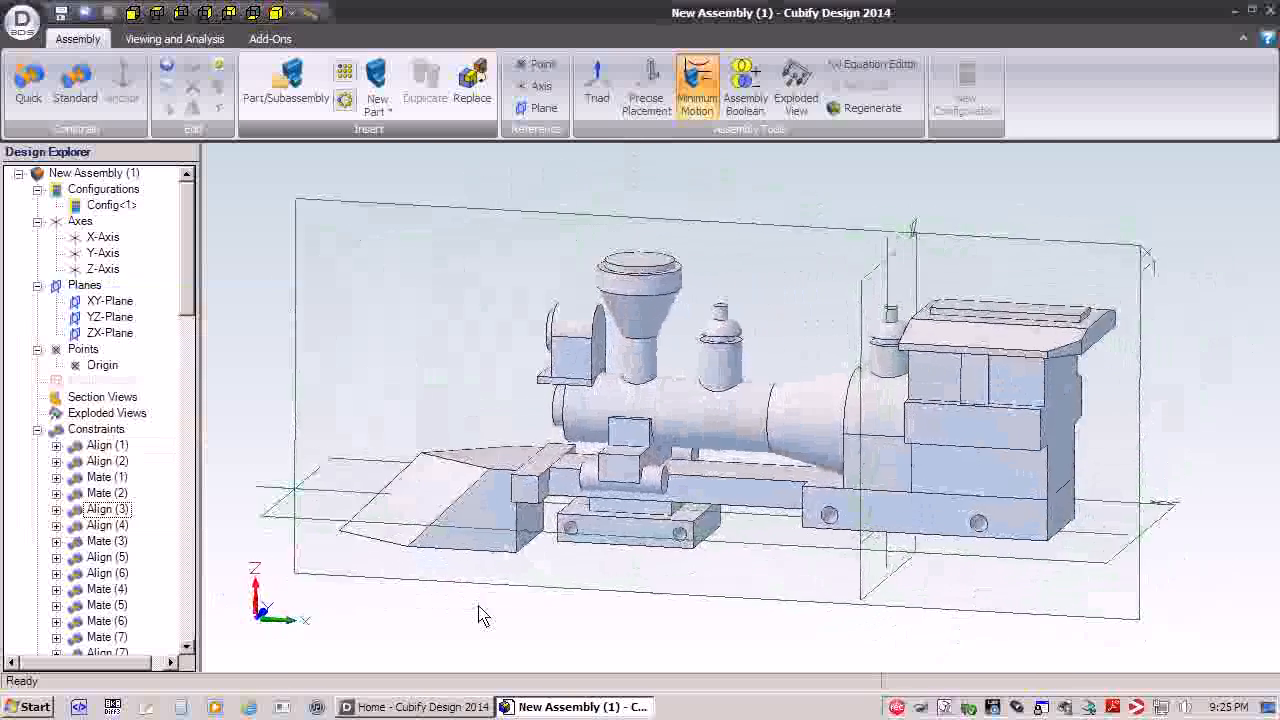
- Insert four copies of Axle.AD_PRT in a column beside the locomotive, spaced along its length
scroll(479, 600, down, 5)
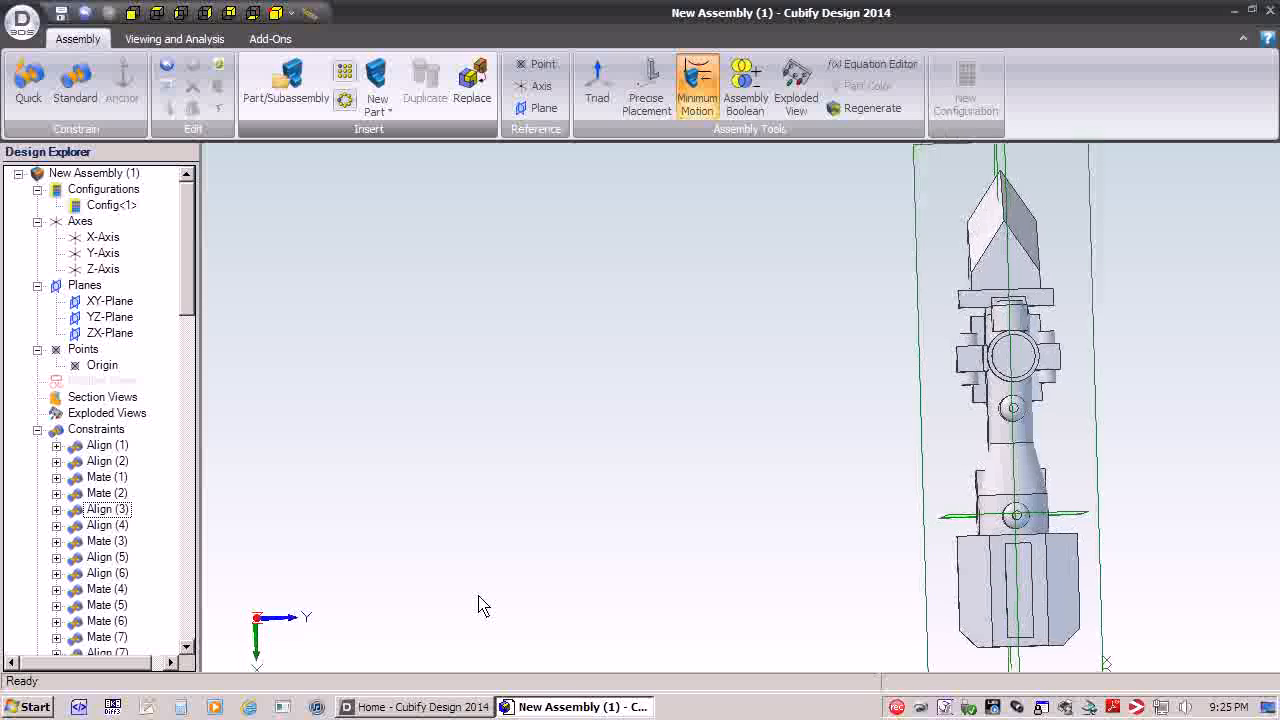
click(293, 85)
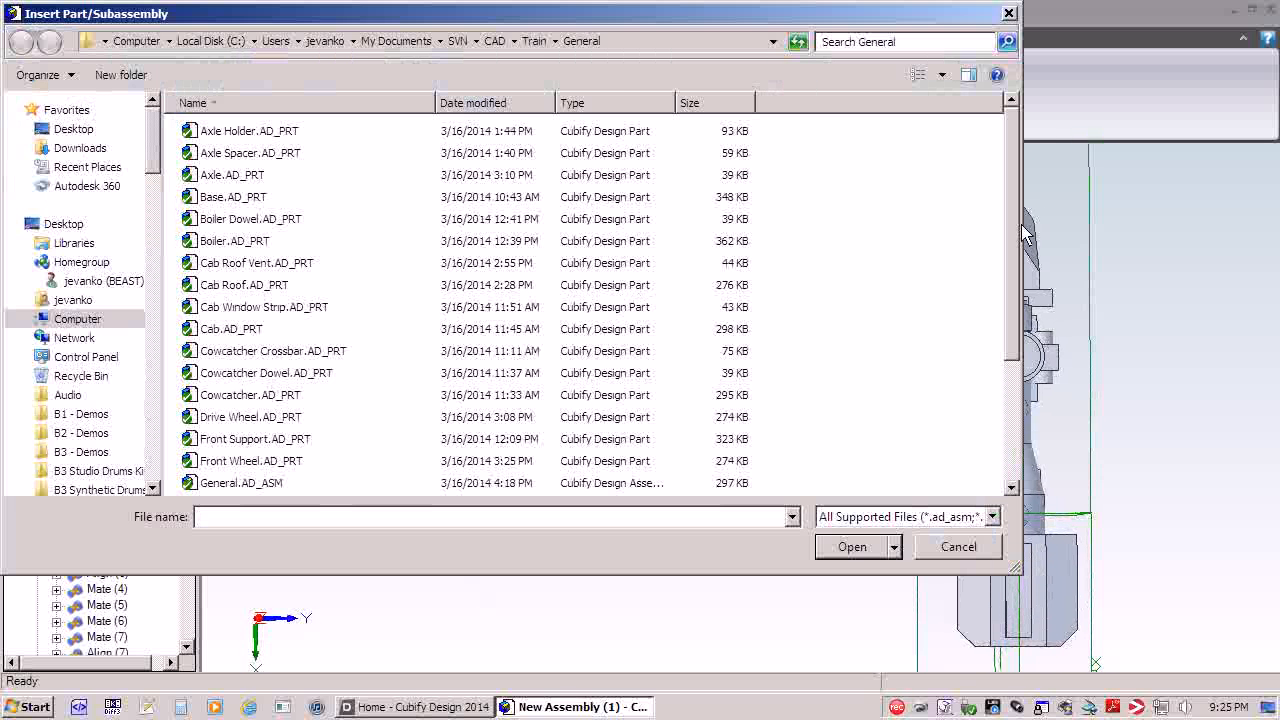
click(226, 178)
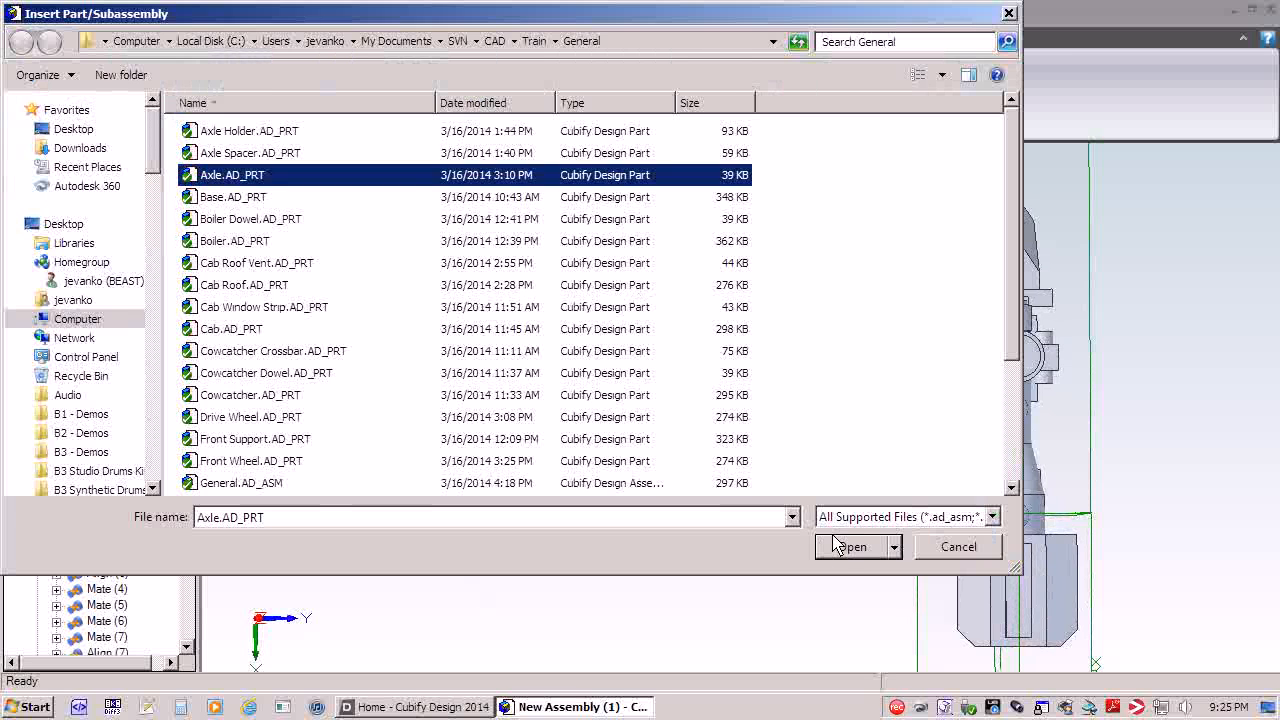
click(845, 546)
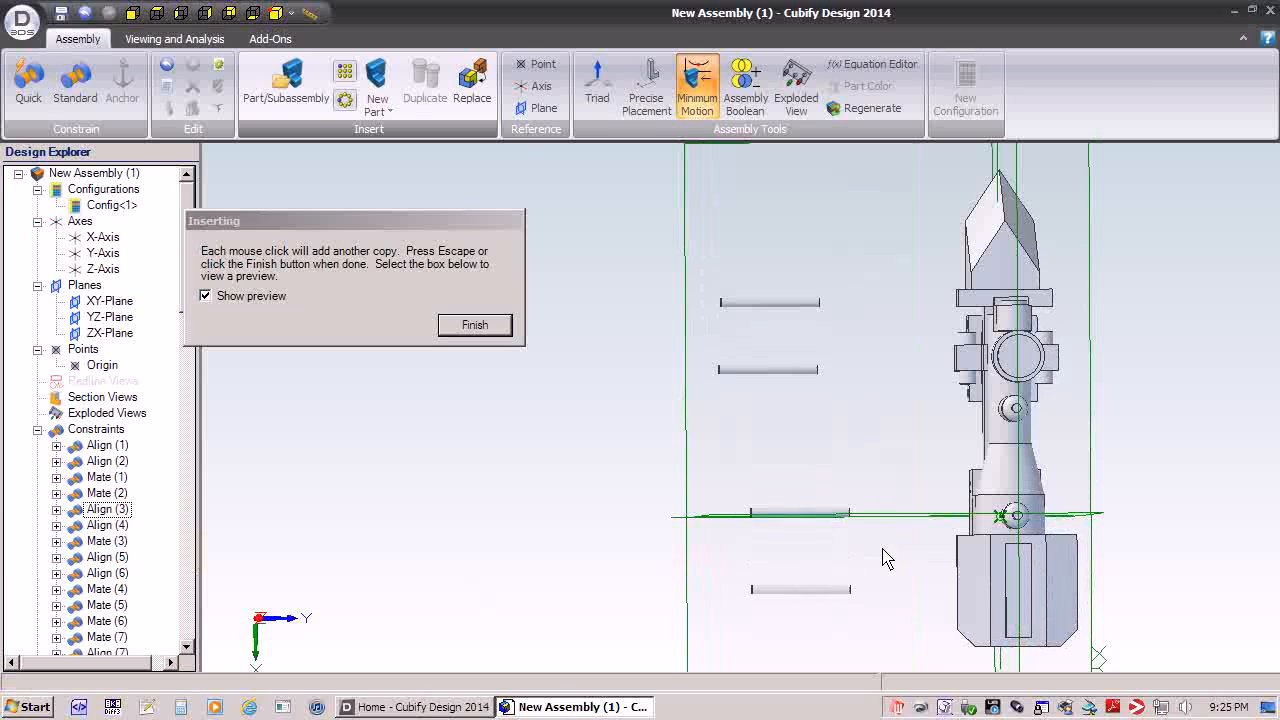
click(472, 324)
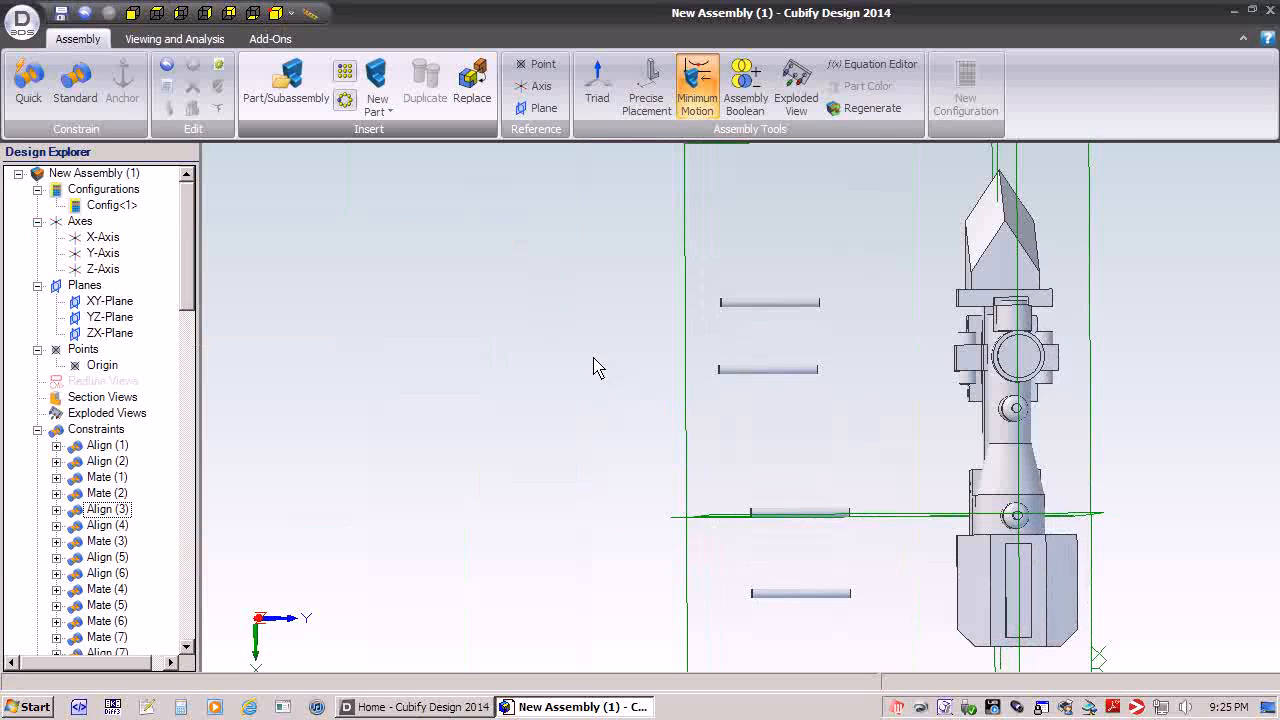
- Align the rearmost axle with the rear axle hole in the locomotive base at zero offset
middle_drag(594, 358, 586, 331)
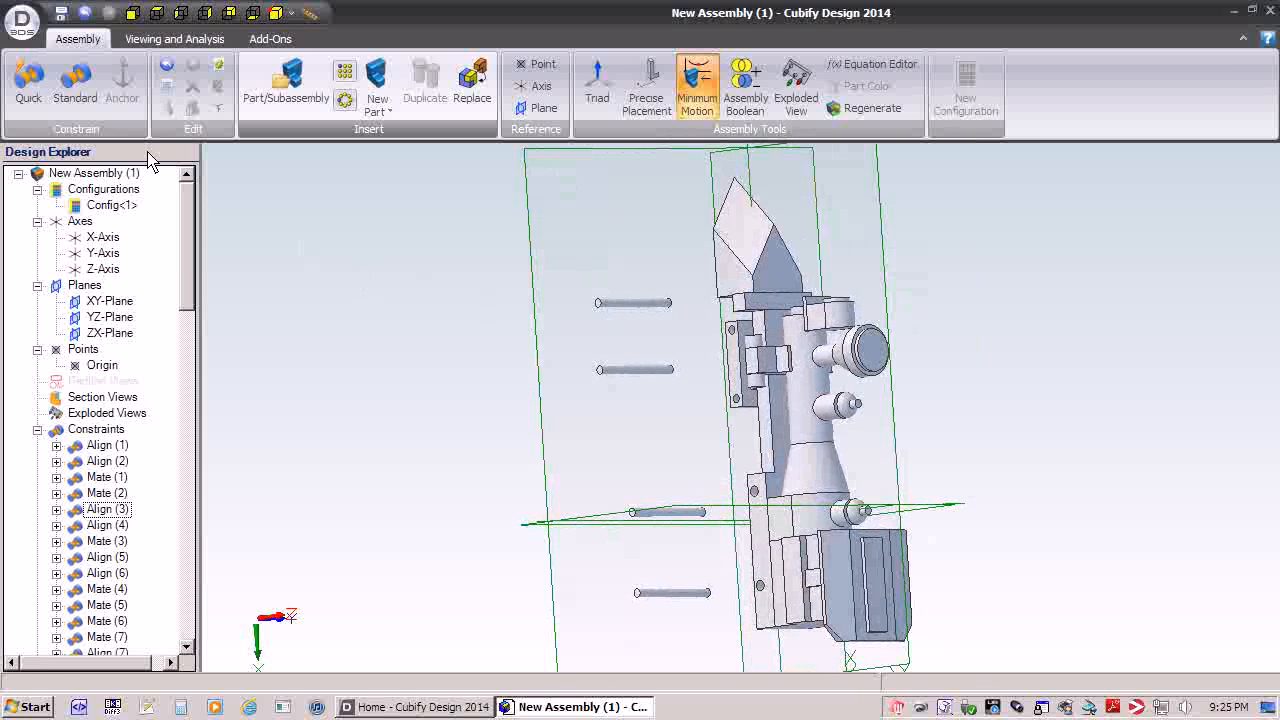
click(75, 85)
middle_drag(680, 616, 752, 620)
scroll(767, 628, up, 5)
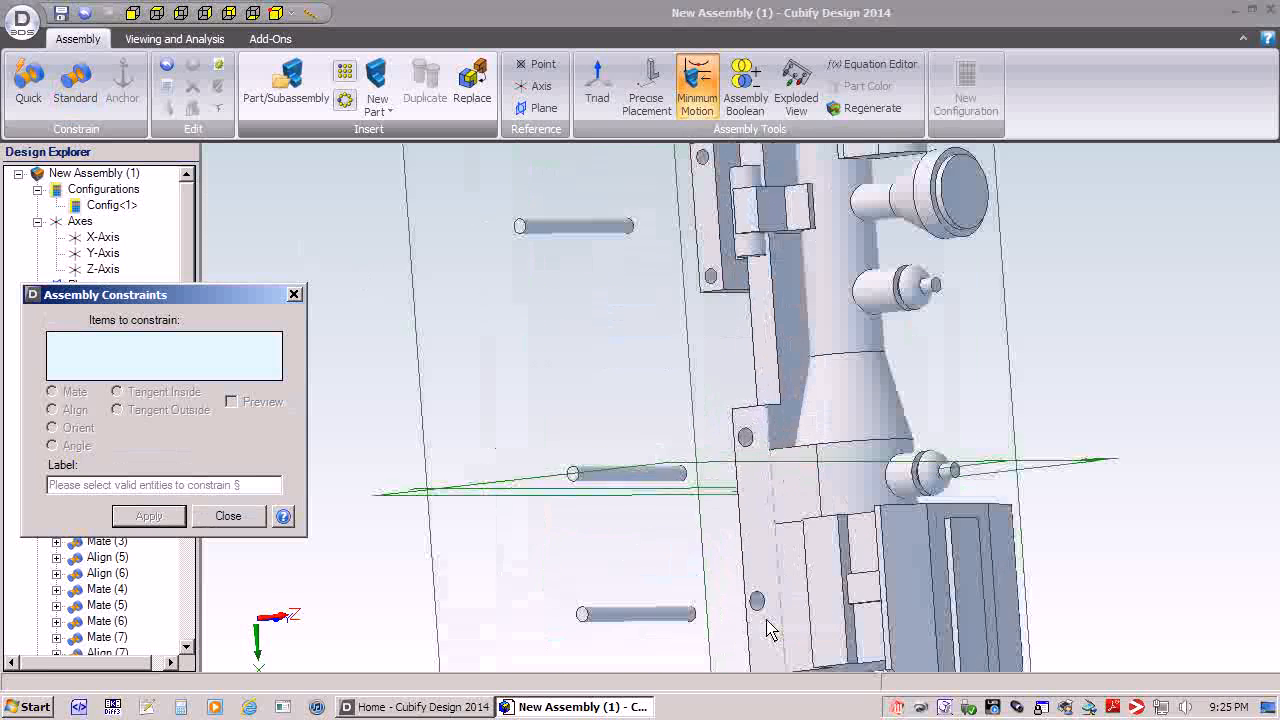
middle_drag(767, 628, 758, 573)
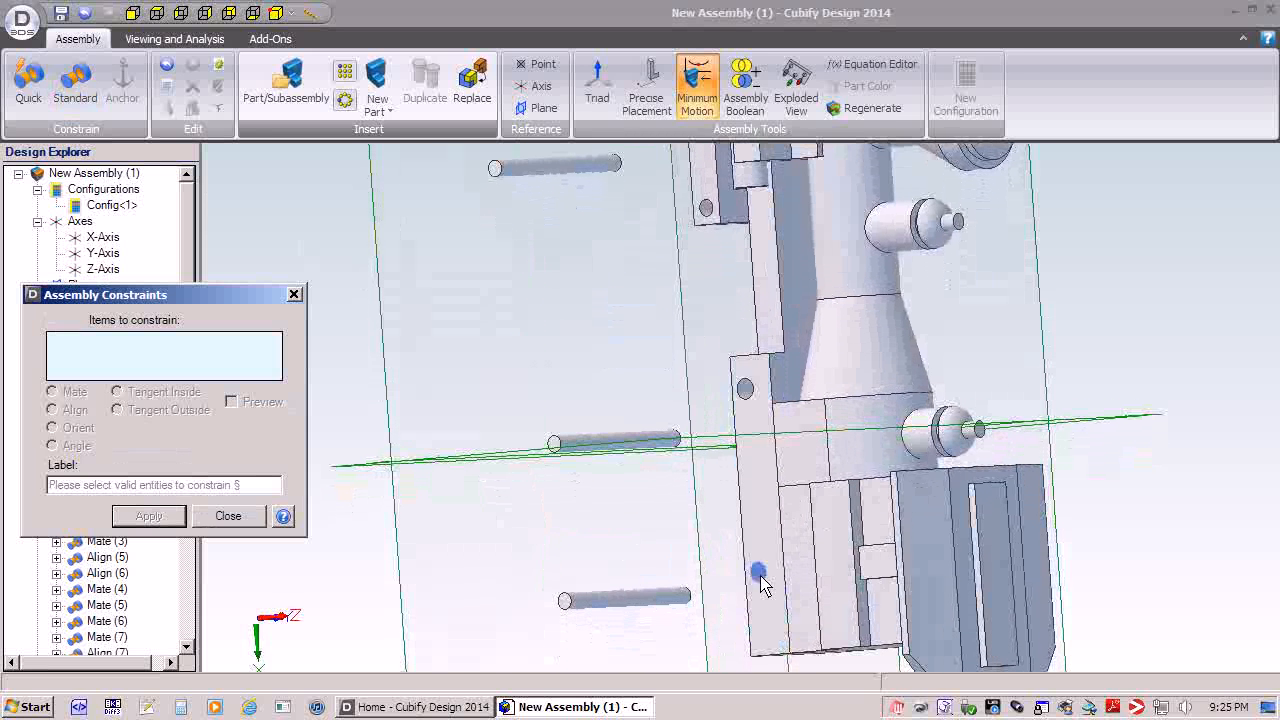
click(758, 573)
middle_drag(714, 628, 651, 614)
click(640, 603)
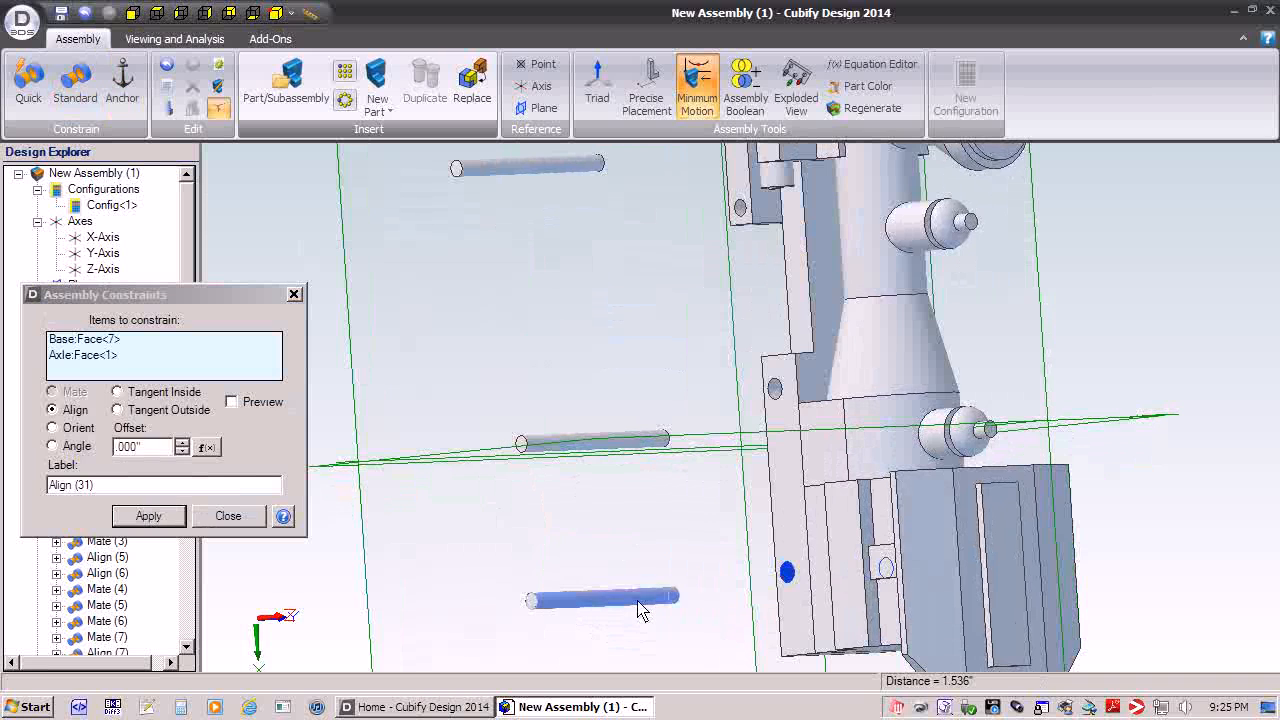
click(135, 517)
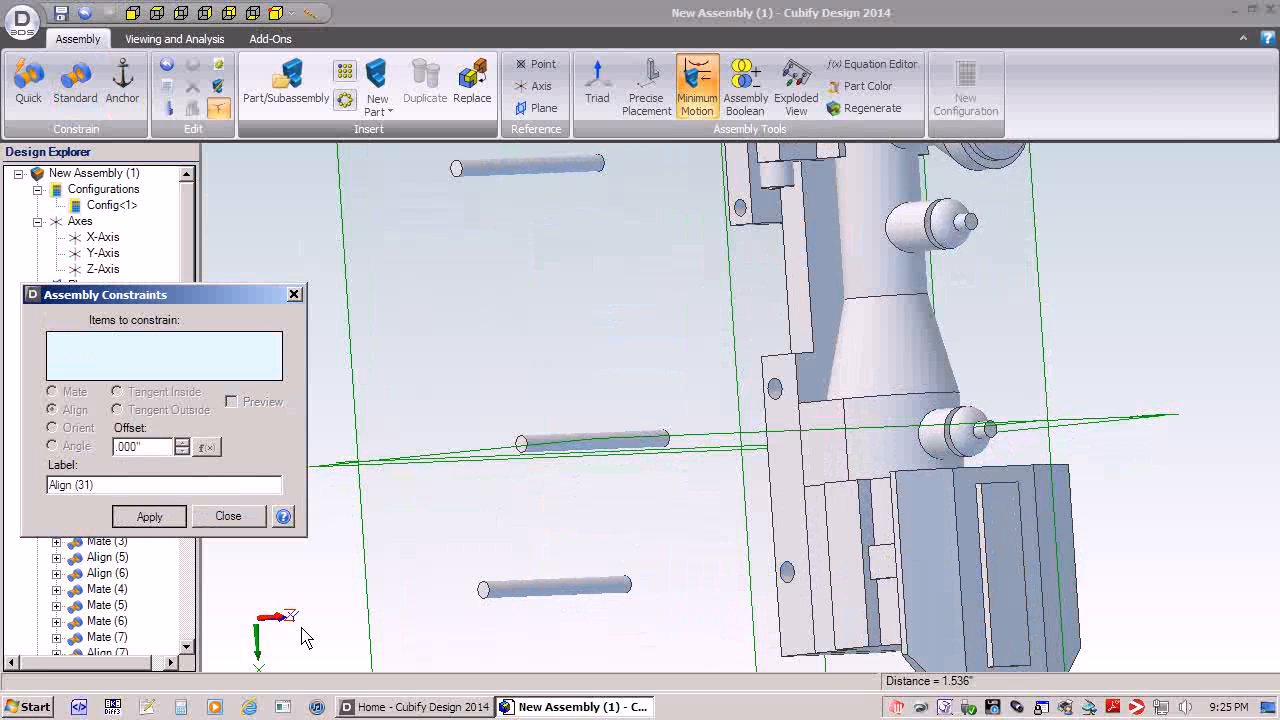
- Align the second axle from the rear with the forward axle hole in the base at zero offset
click(775, 388)
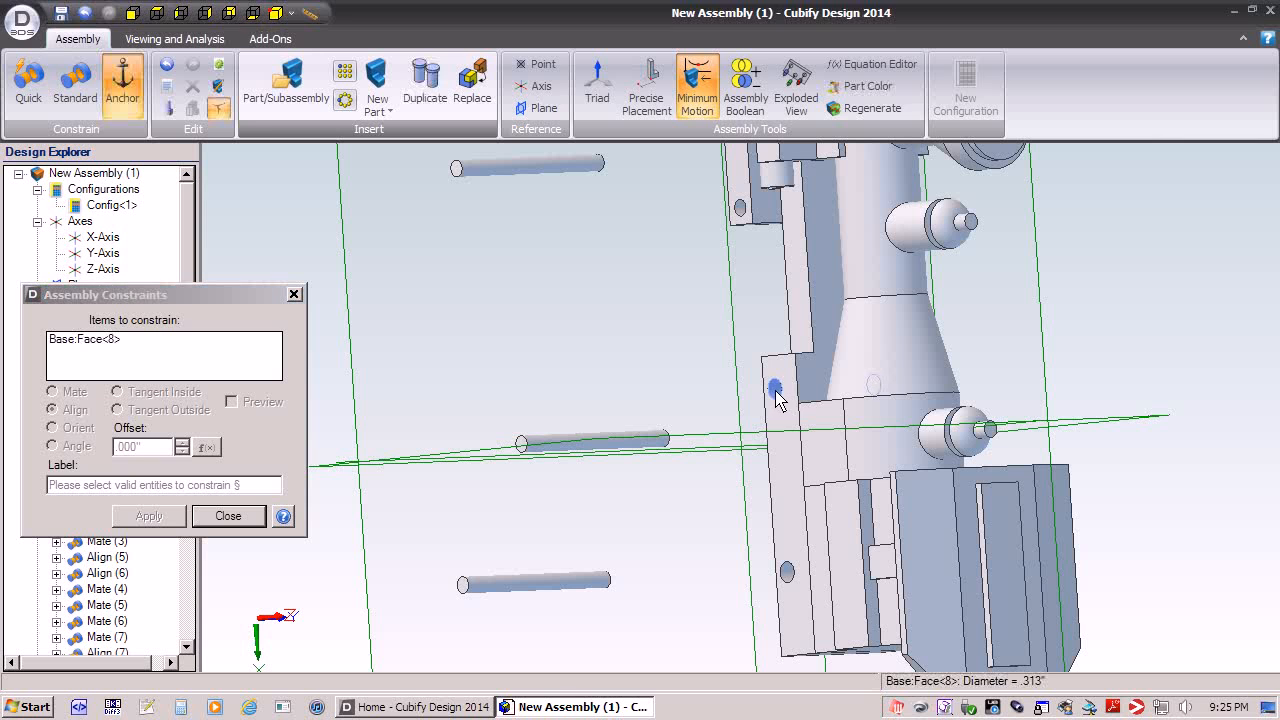
click(636, 452)
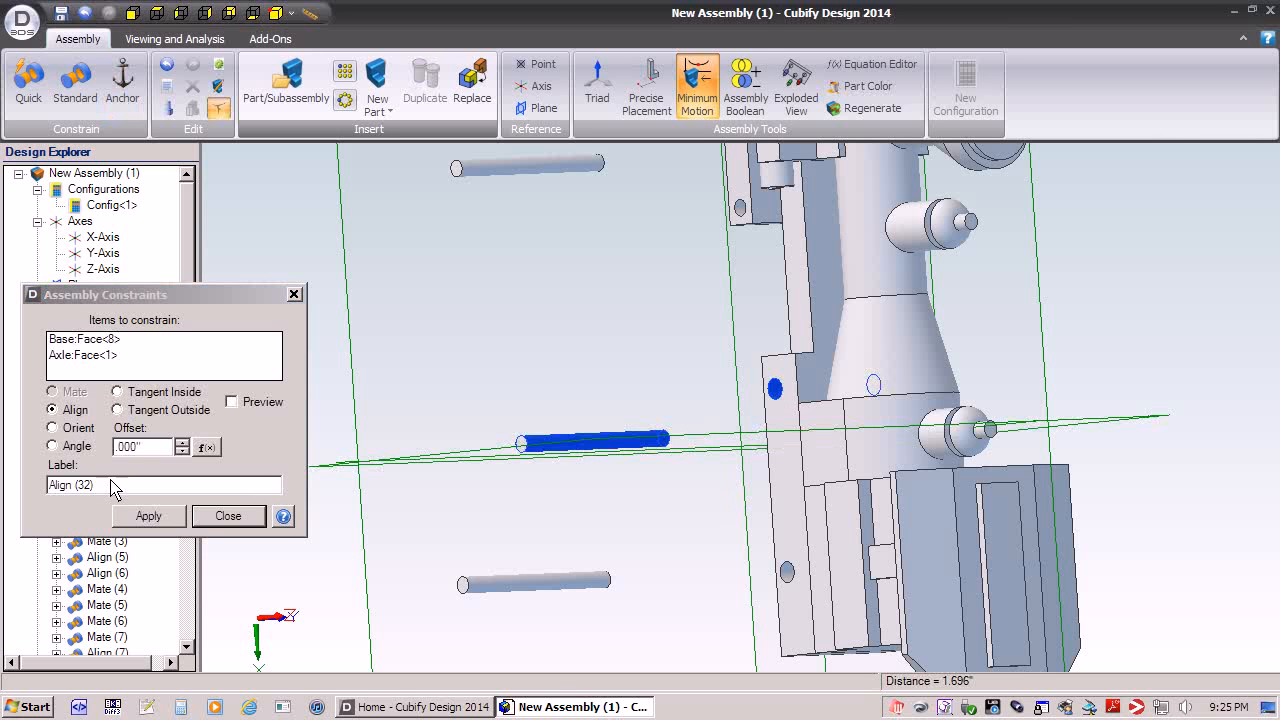
click(135, 517)
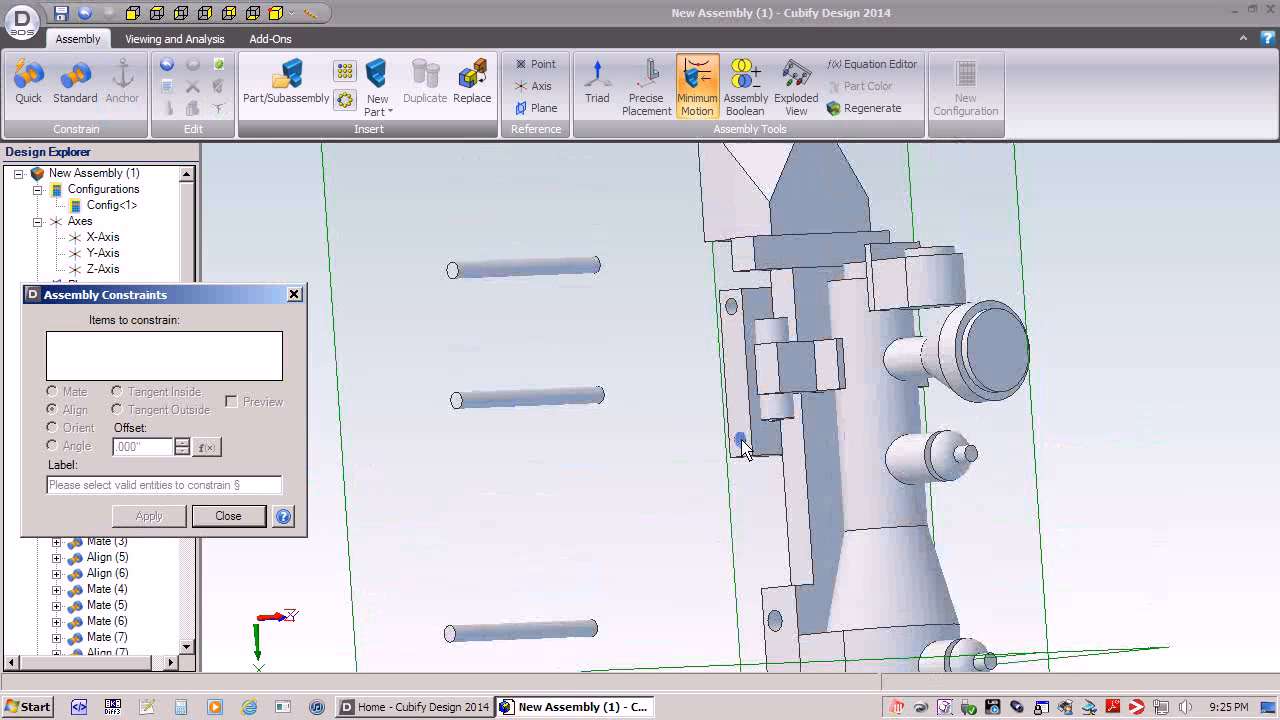
- Align the two front axles with the two holes in the axle holder, each at zero offset, and finish constraining
click(740, 441)
click(574, 405)
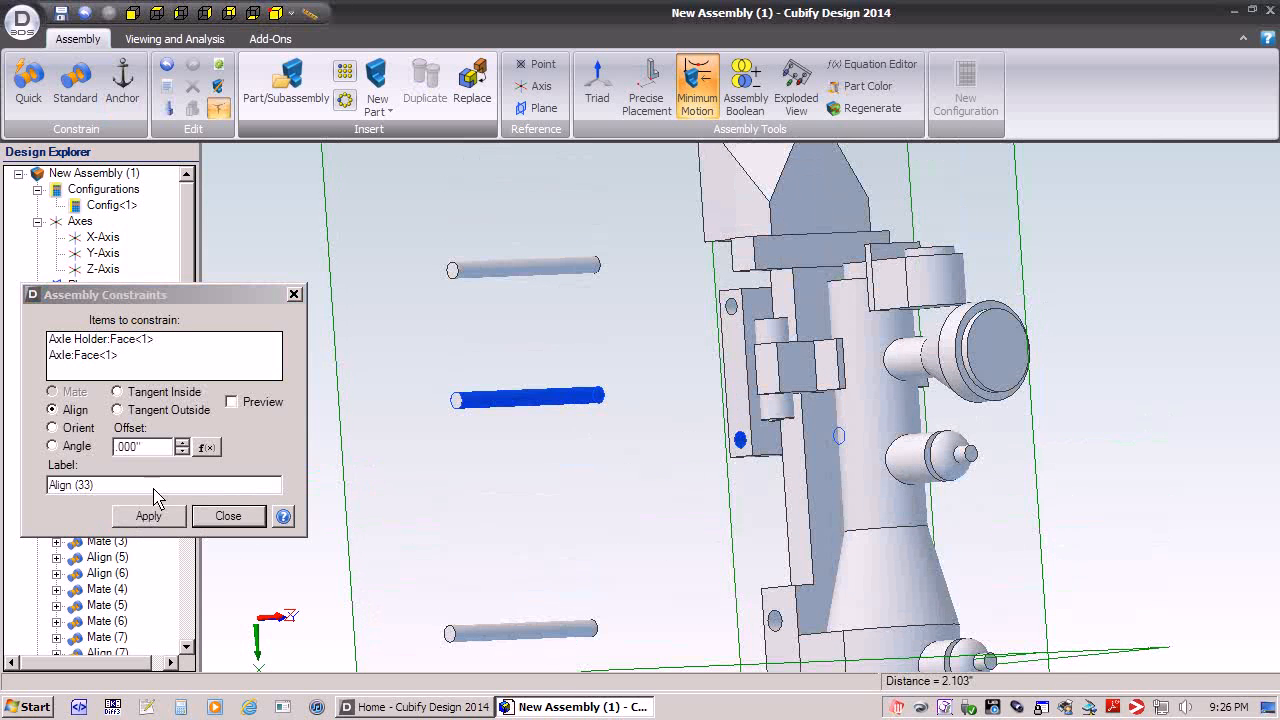
click(150, 515)
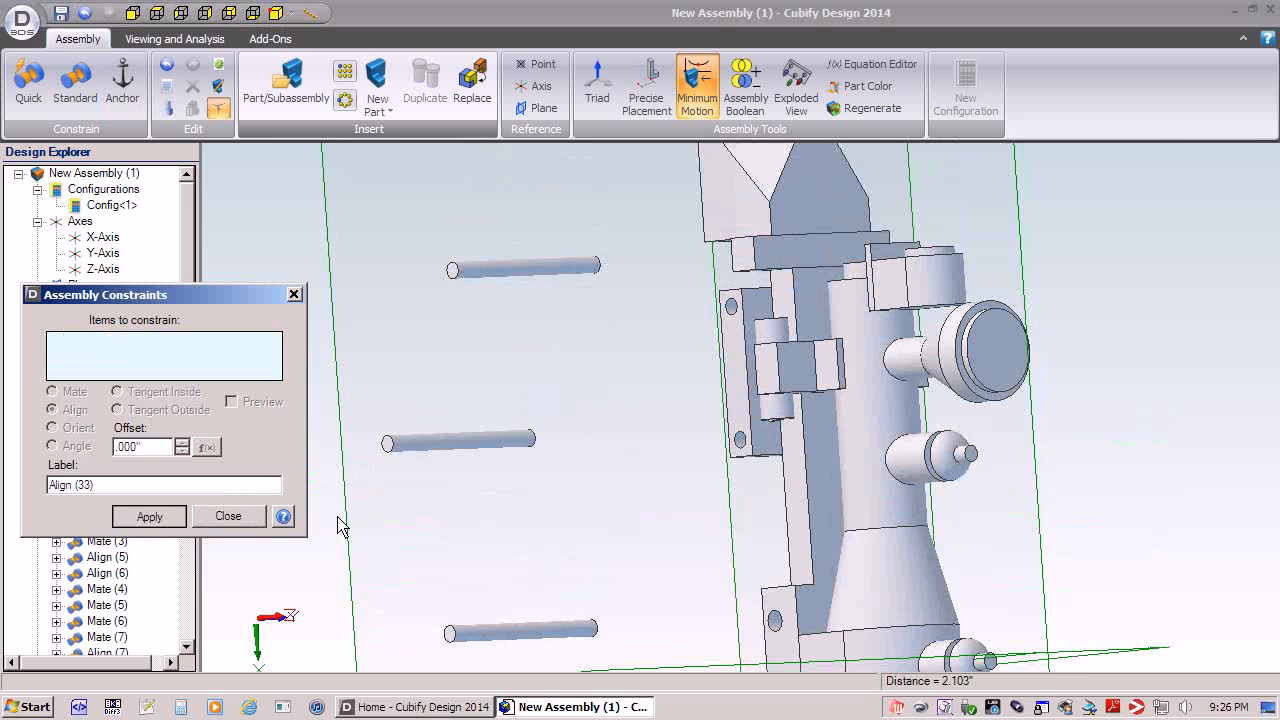
click(731, 306)
click(578, 272)
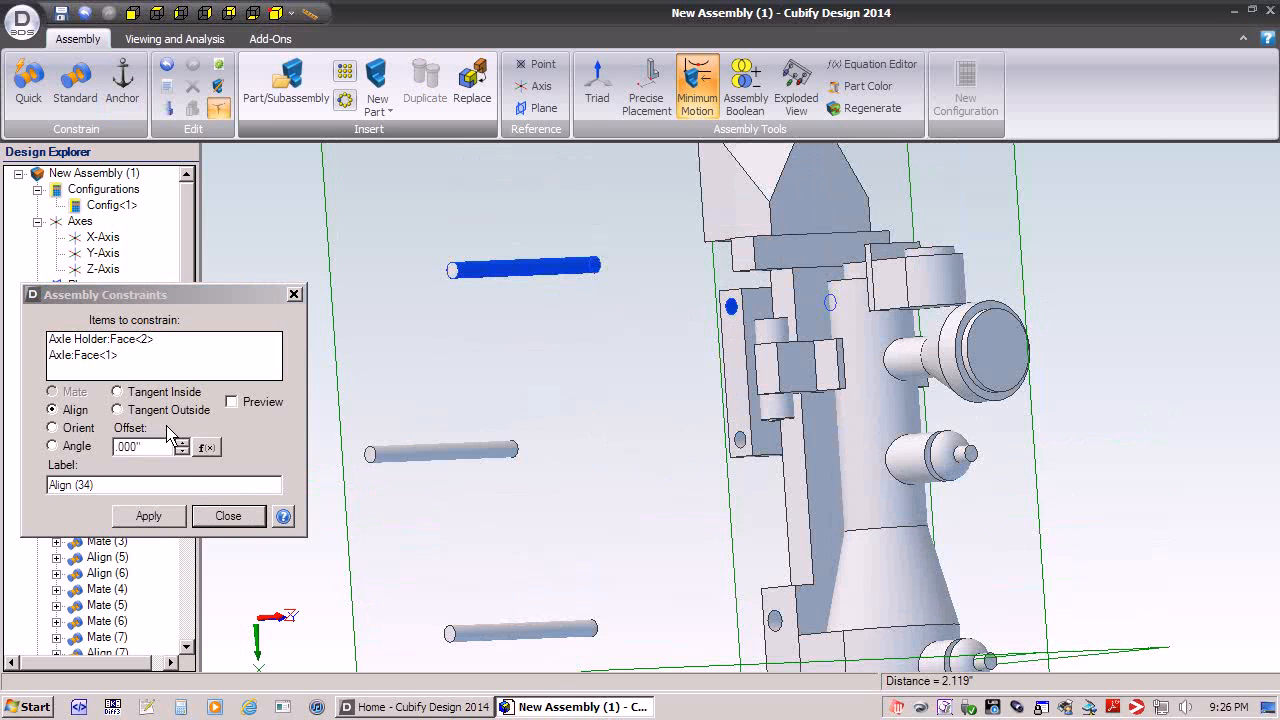
click(148, 516)
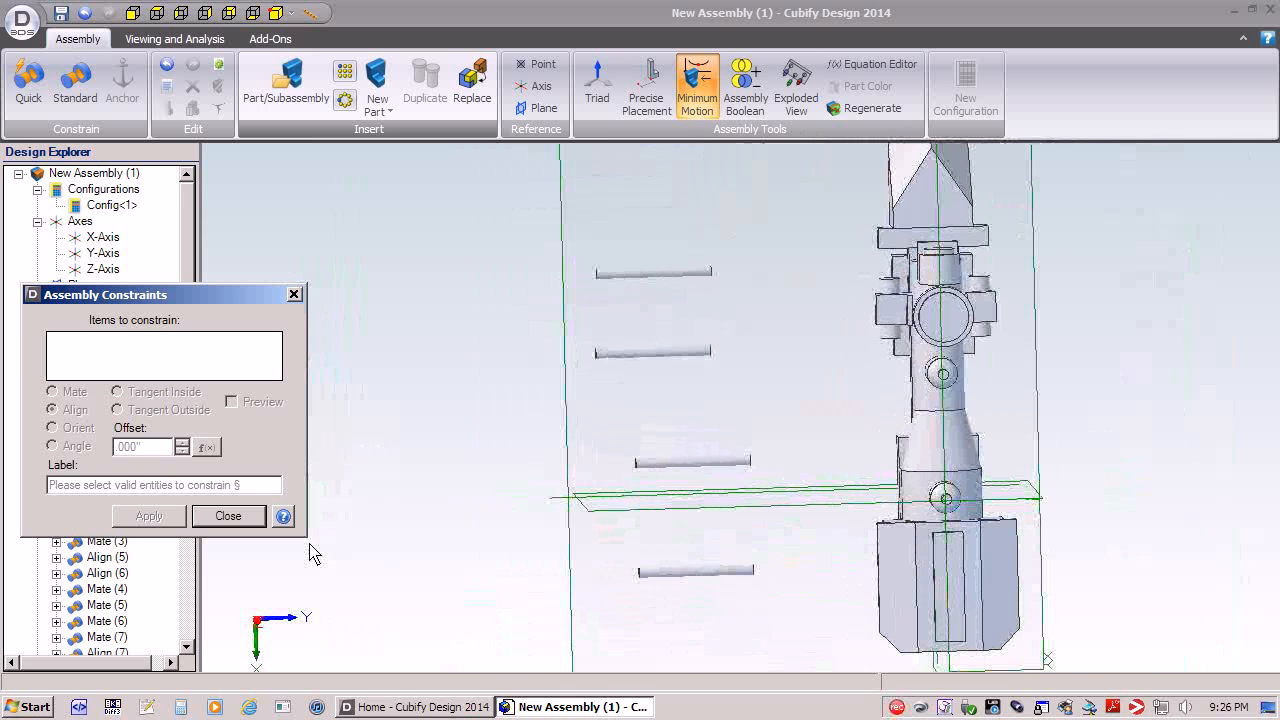
click(230, 516)
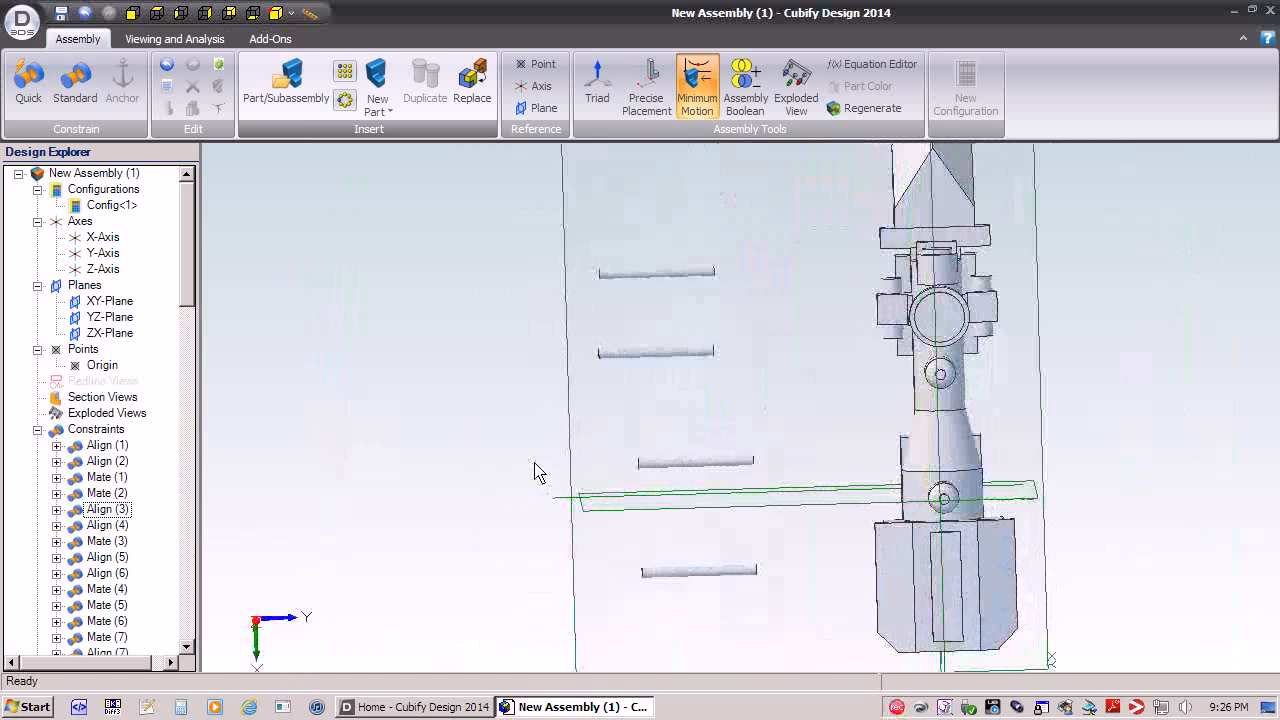
- Insert four copies of Drive Wheel.AD_PRT, two on each side of the two rear axles
click(303, 116)
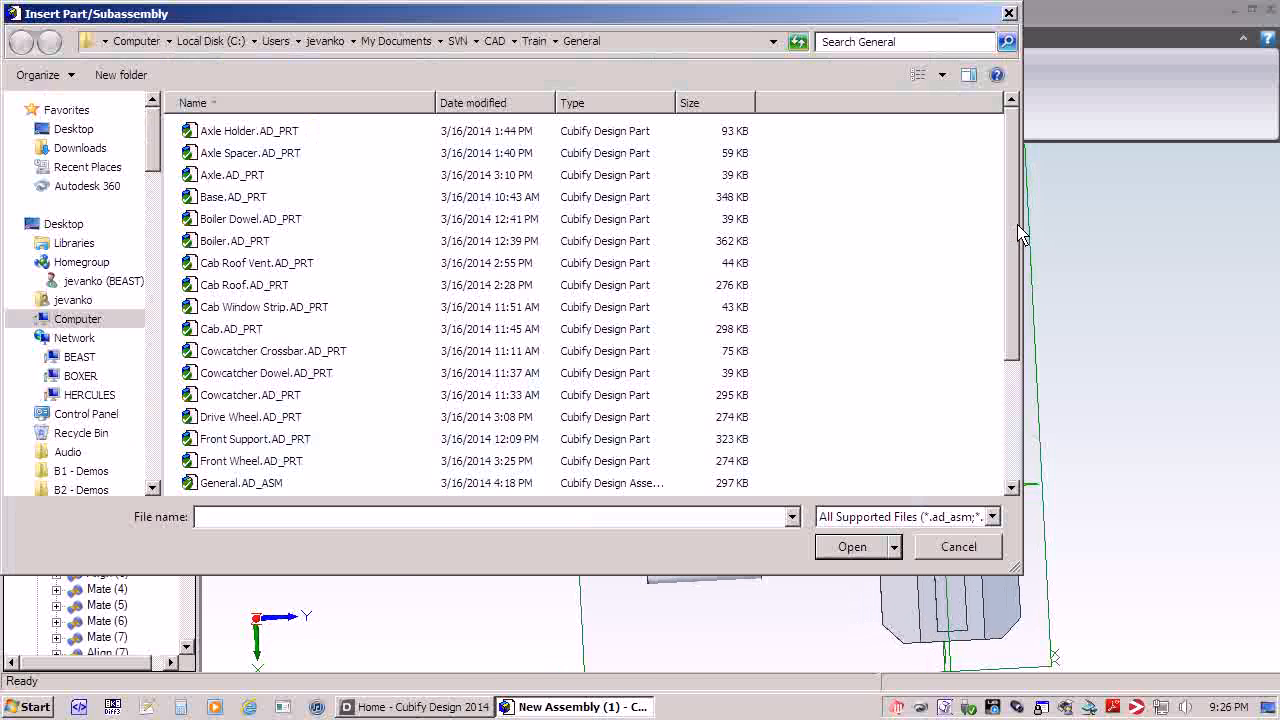
drag(1022, 233, 1022, 348)
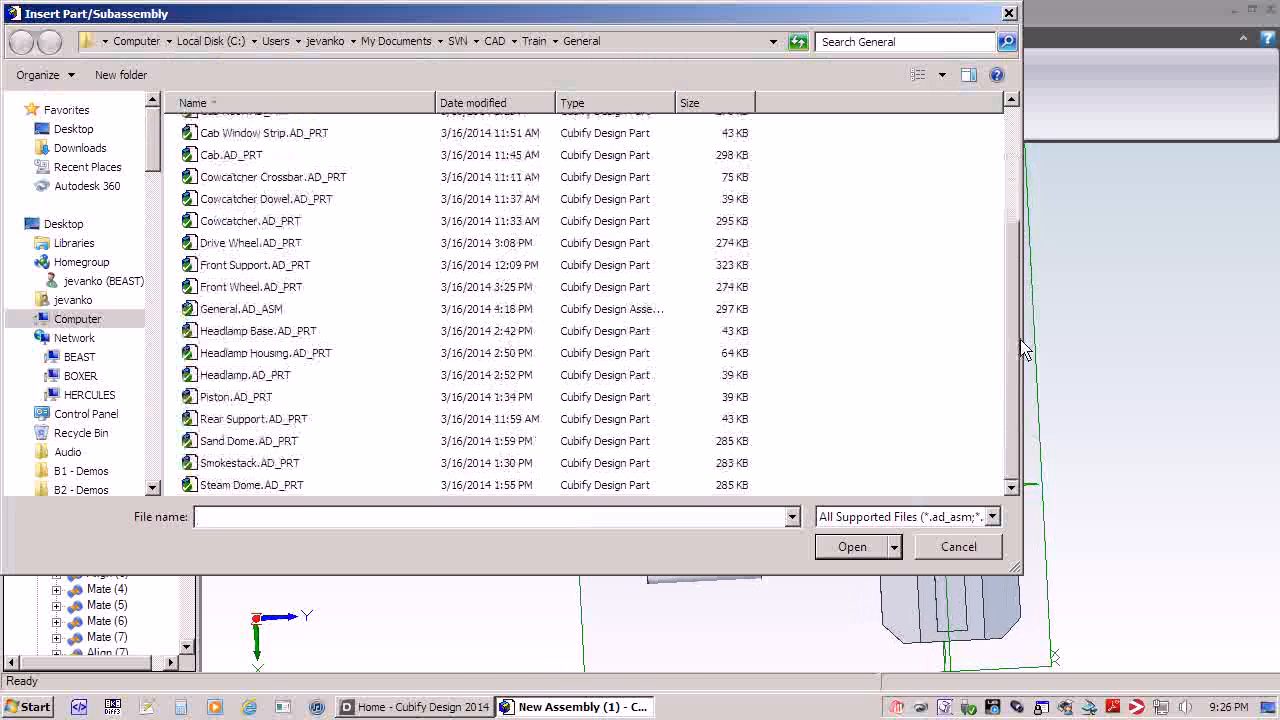
click(229, 250)
click(862, 548)
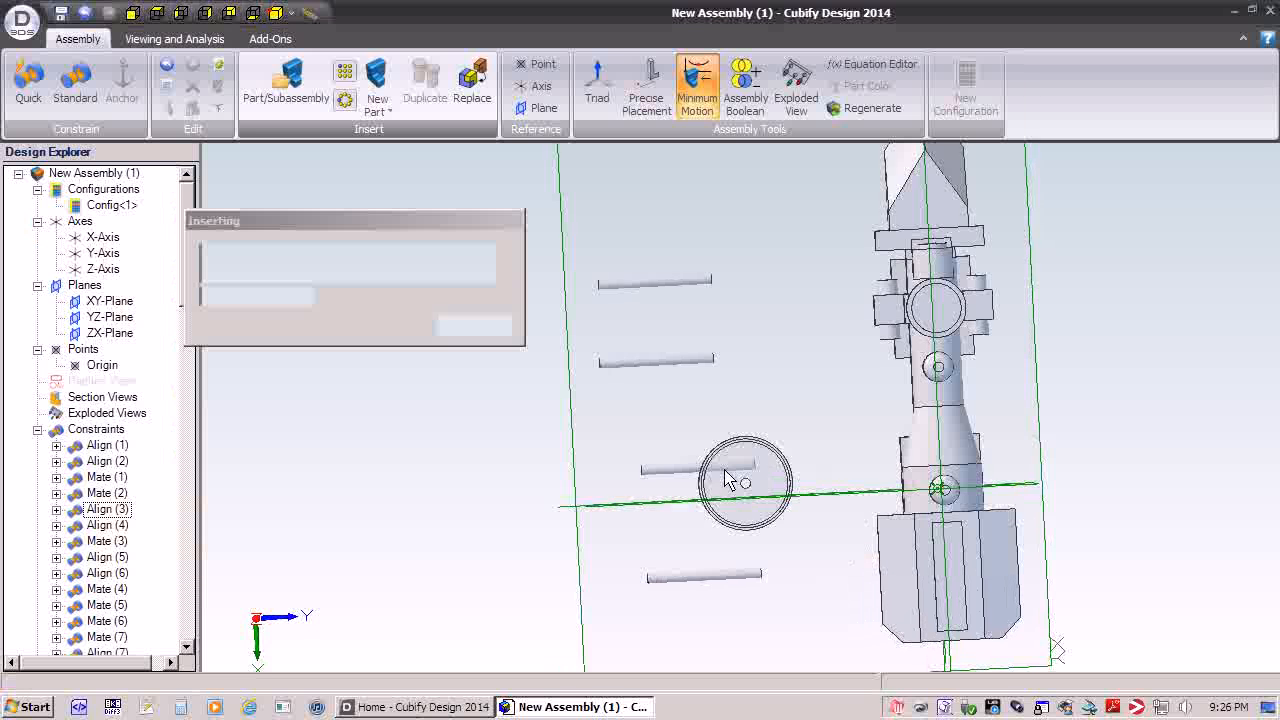
click(548, 430)
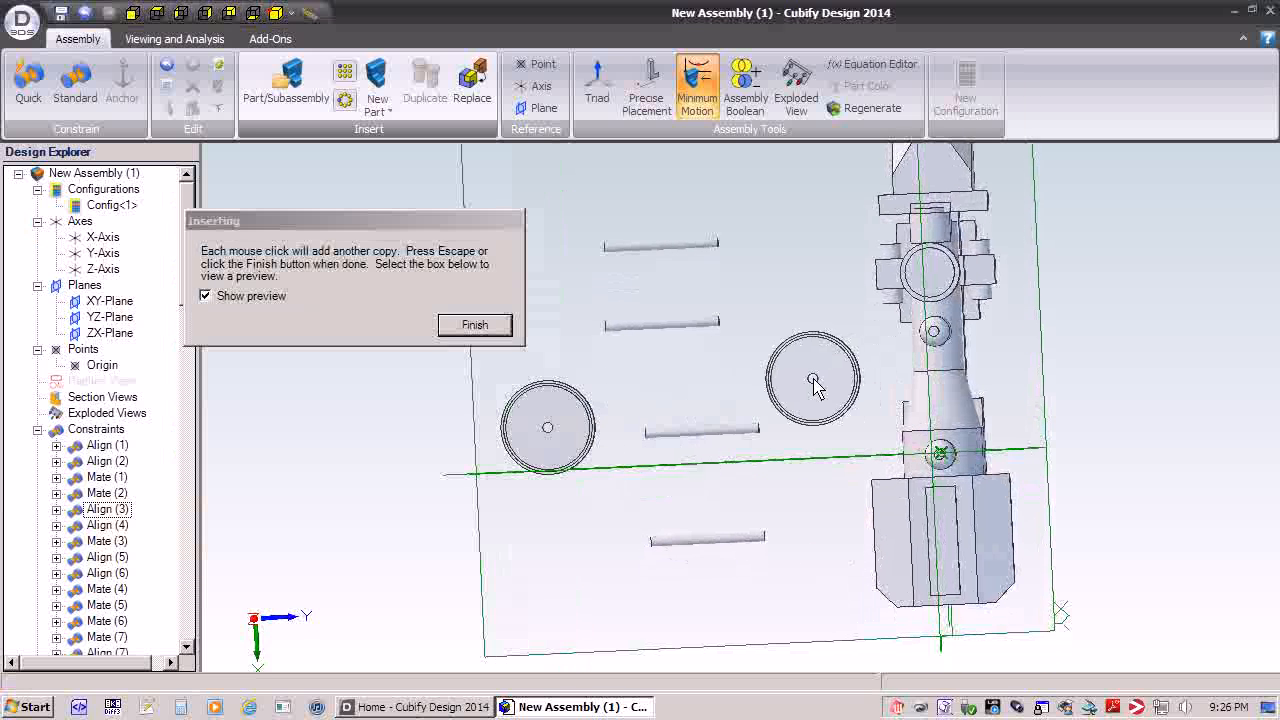
click(812, 378)
click(555, 552)
click(808, 599)
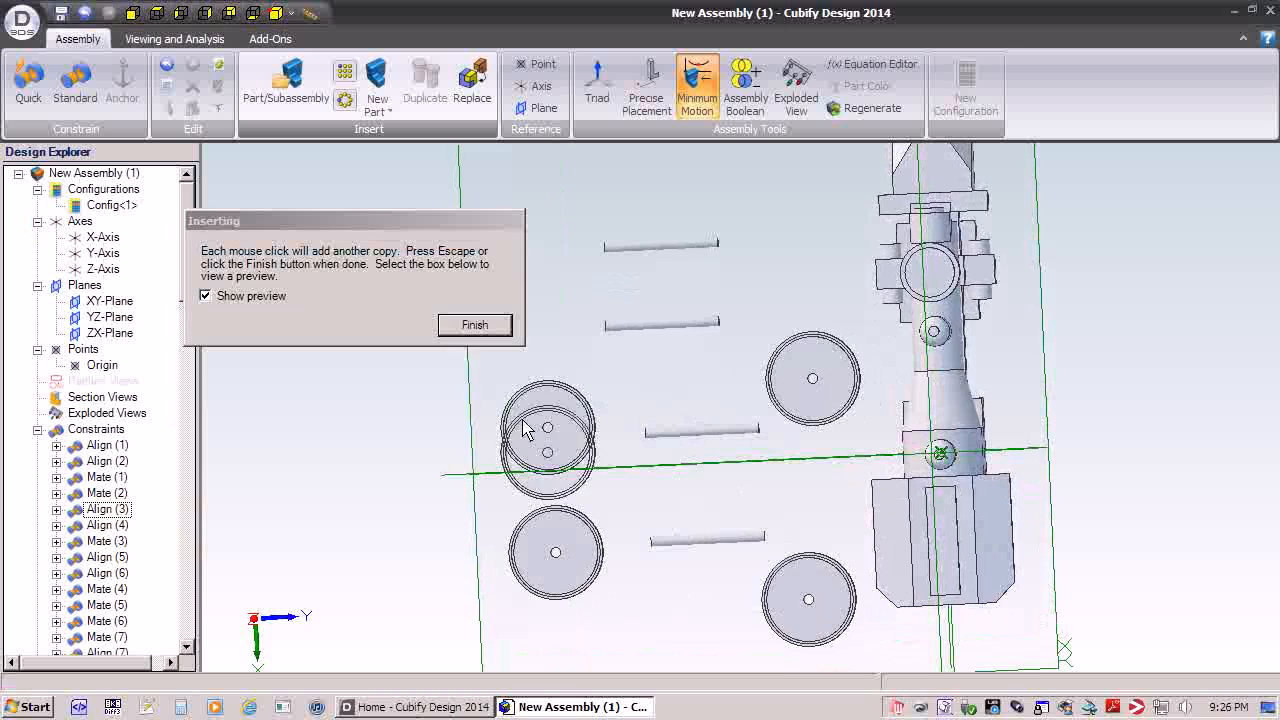
click(474, 324)
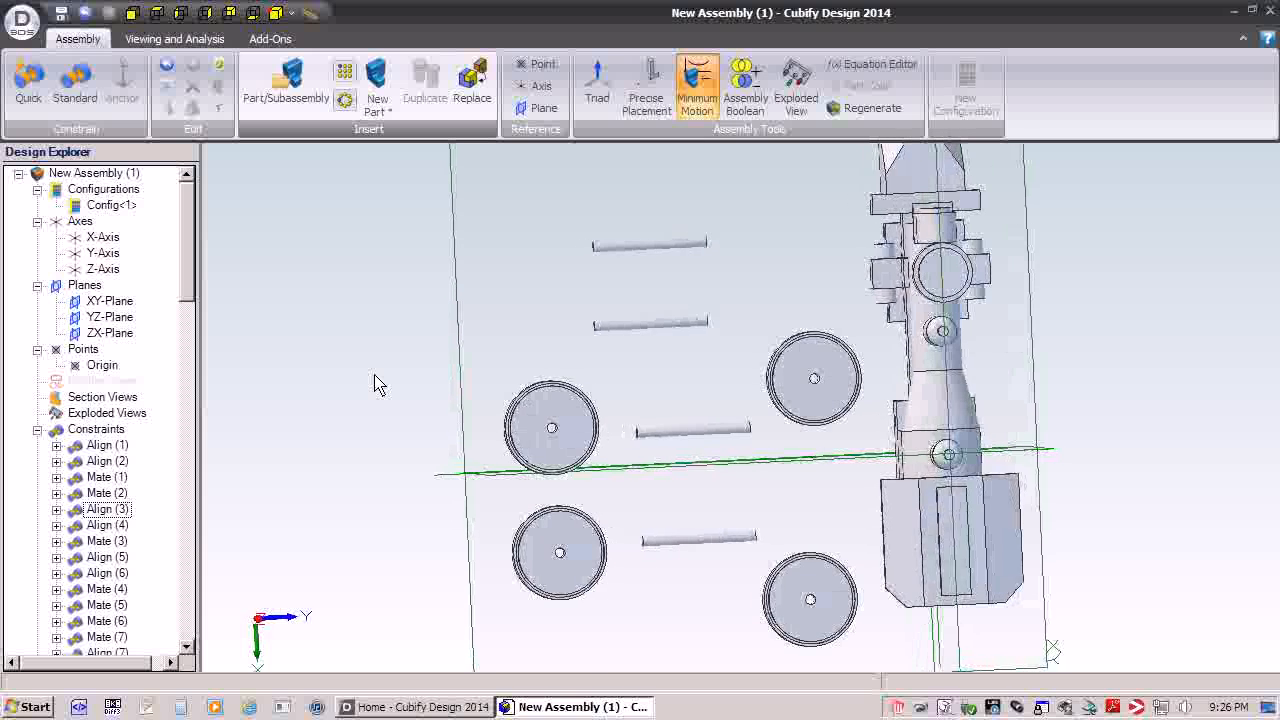
- Rotate the four drive wheels upright with the Triad, perpendicular to the axles and with their recessed faces pointing outward
click(597, 102)
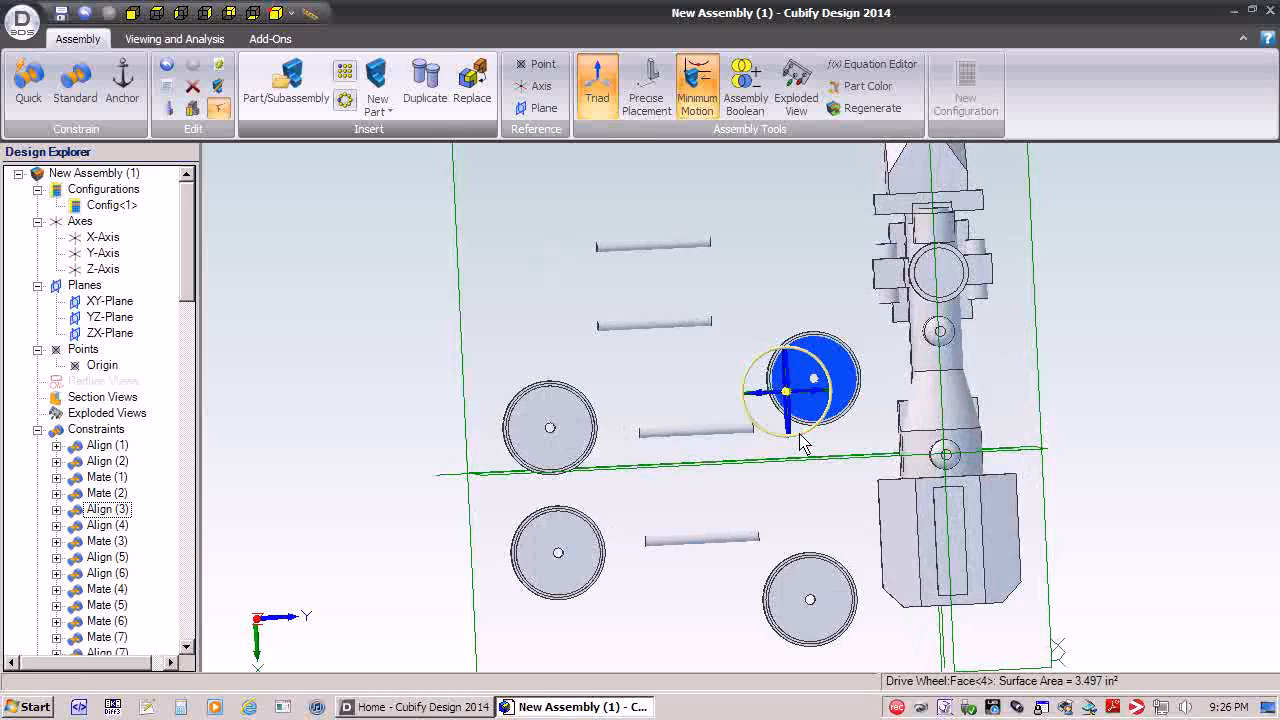
middle_drag(800, 434, 833, 388)
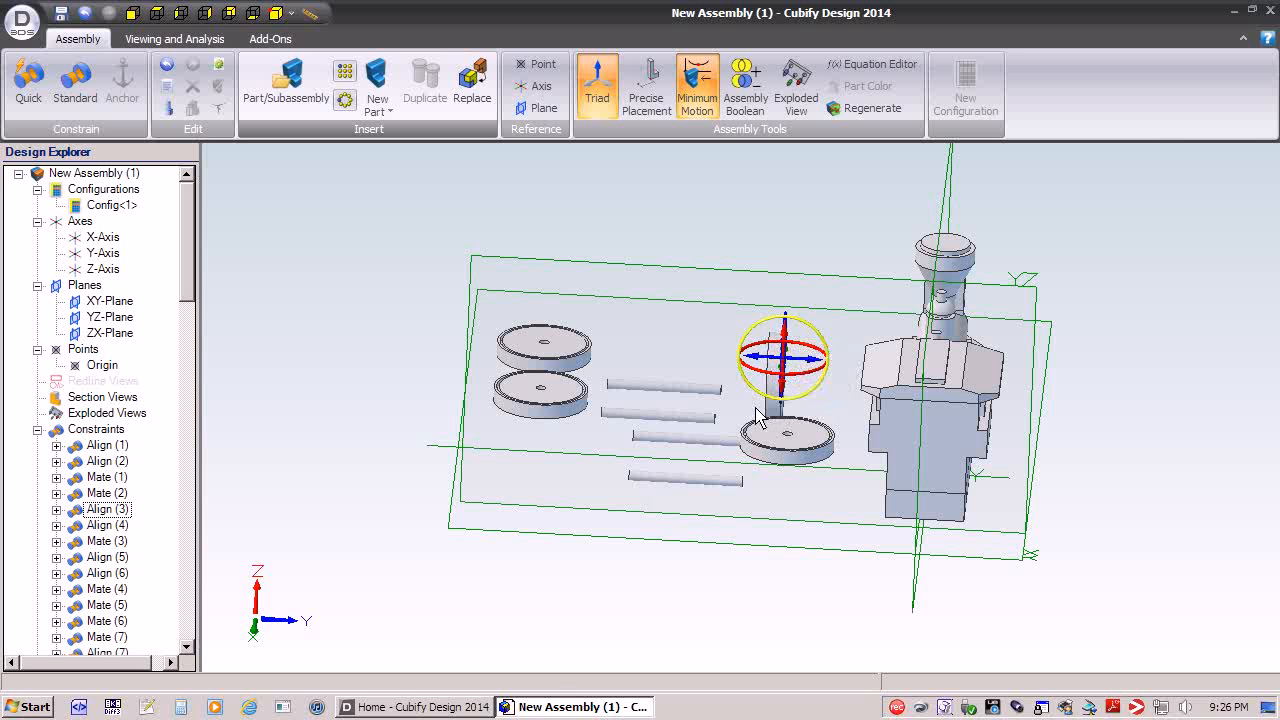
middle_drag(758, 415, 823, 515)
click(808, 535)
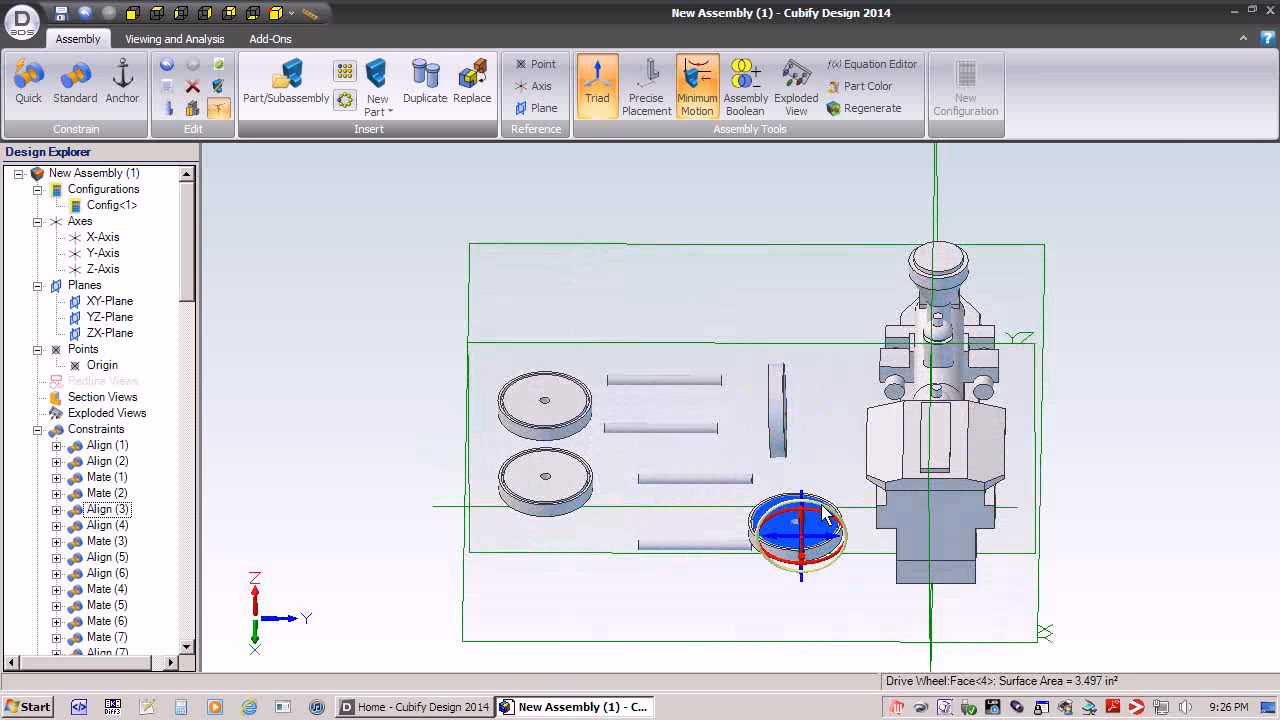
middle_drag(818, 560, 810, 507)
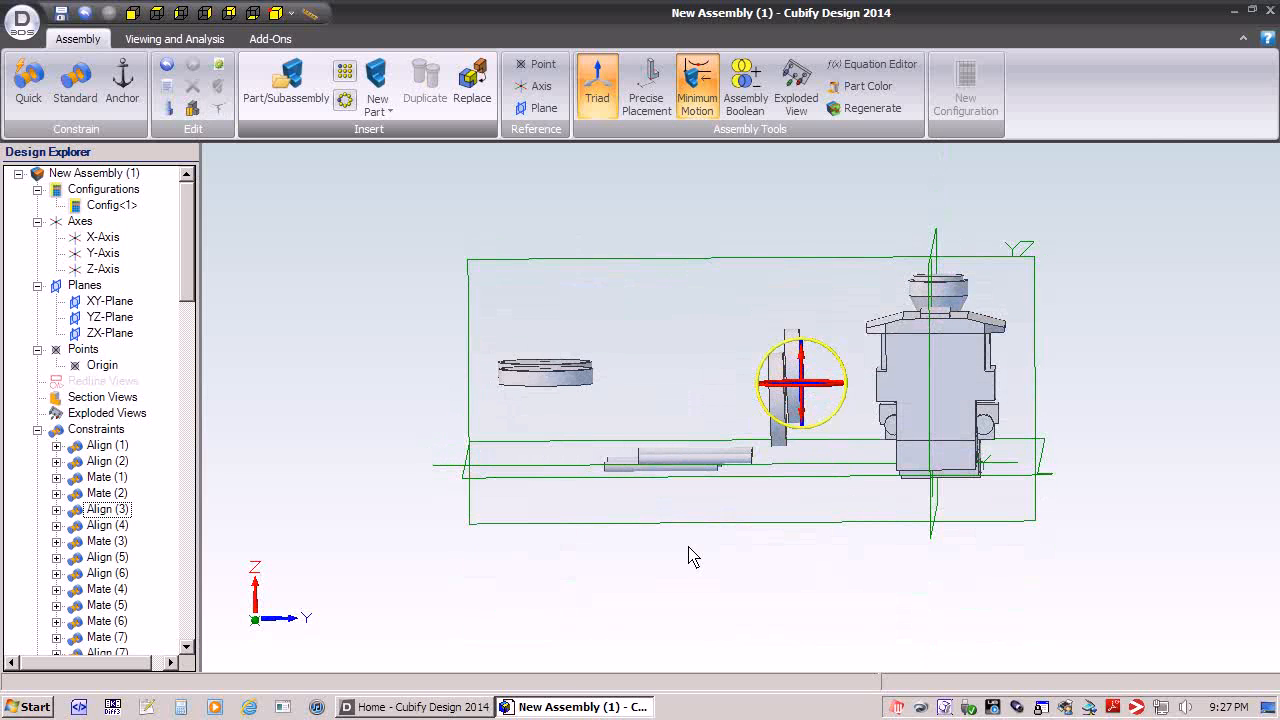
middle_drag(688, 557, 551, 463)
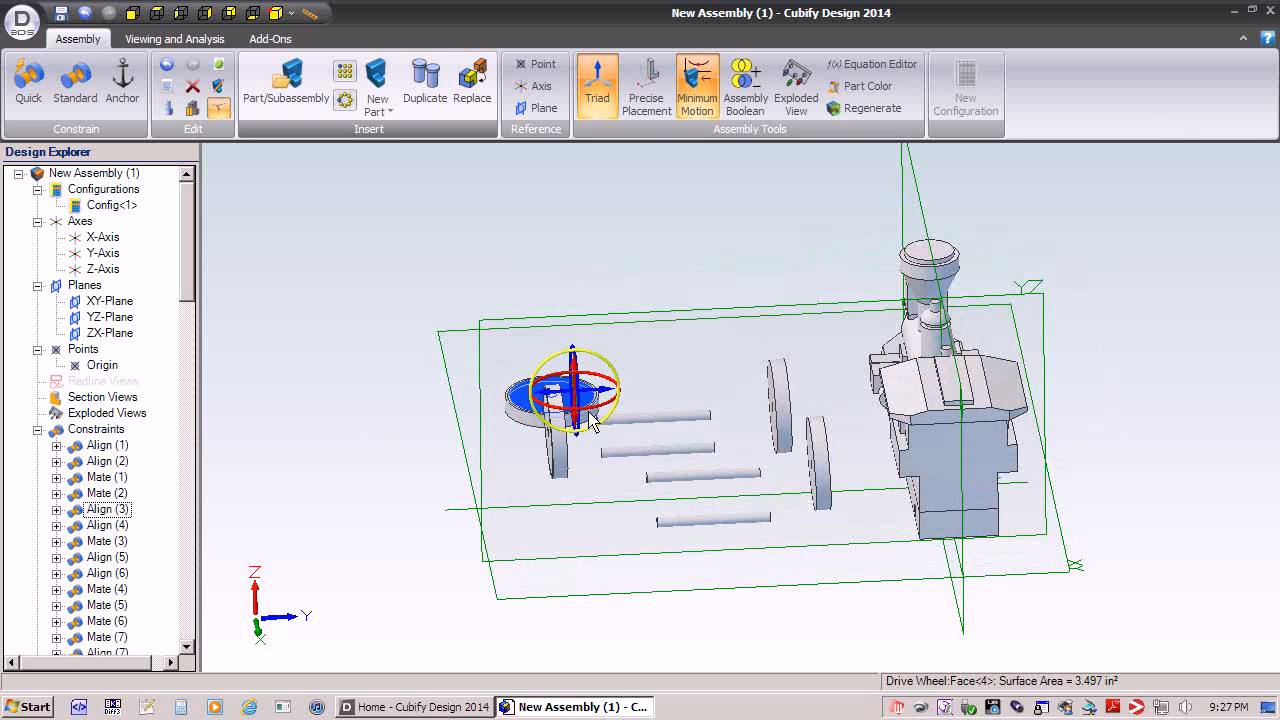
drag(590, 424, 573, 400)
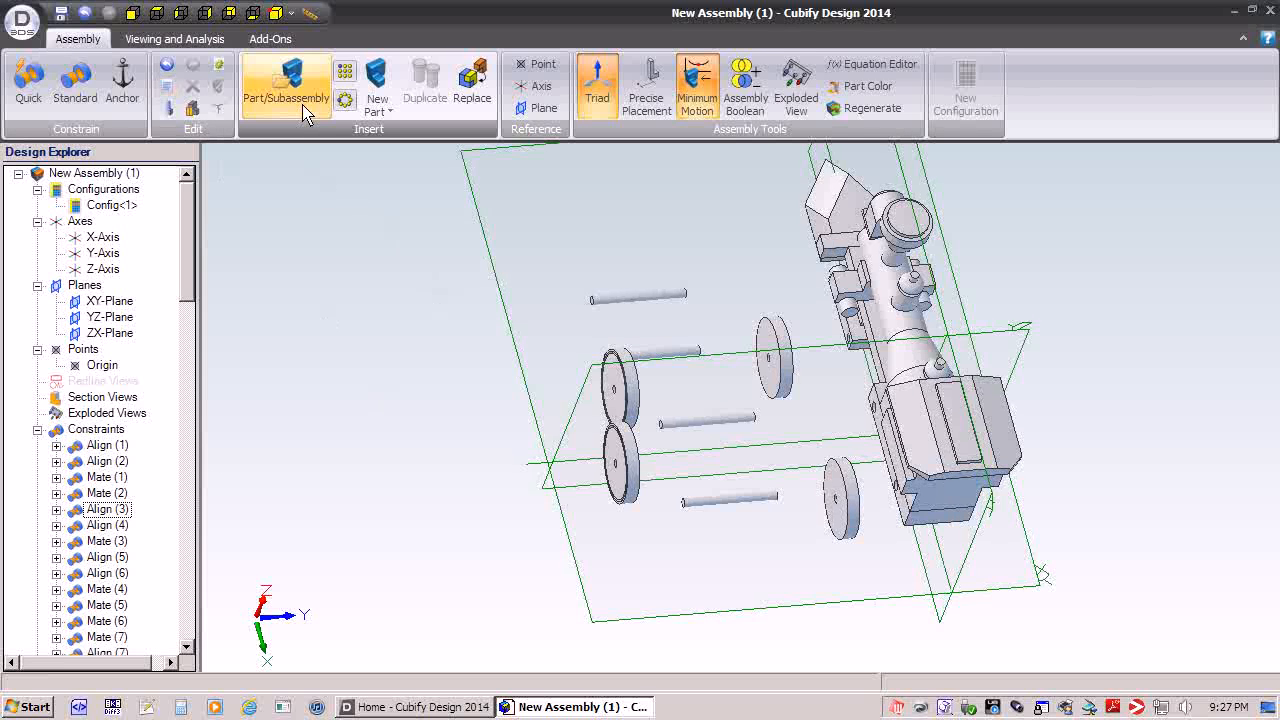
- Align the center hole of the rear drive wheel nearest the locomotive with the rearmost axle
click(78, 88)
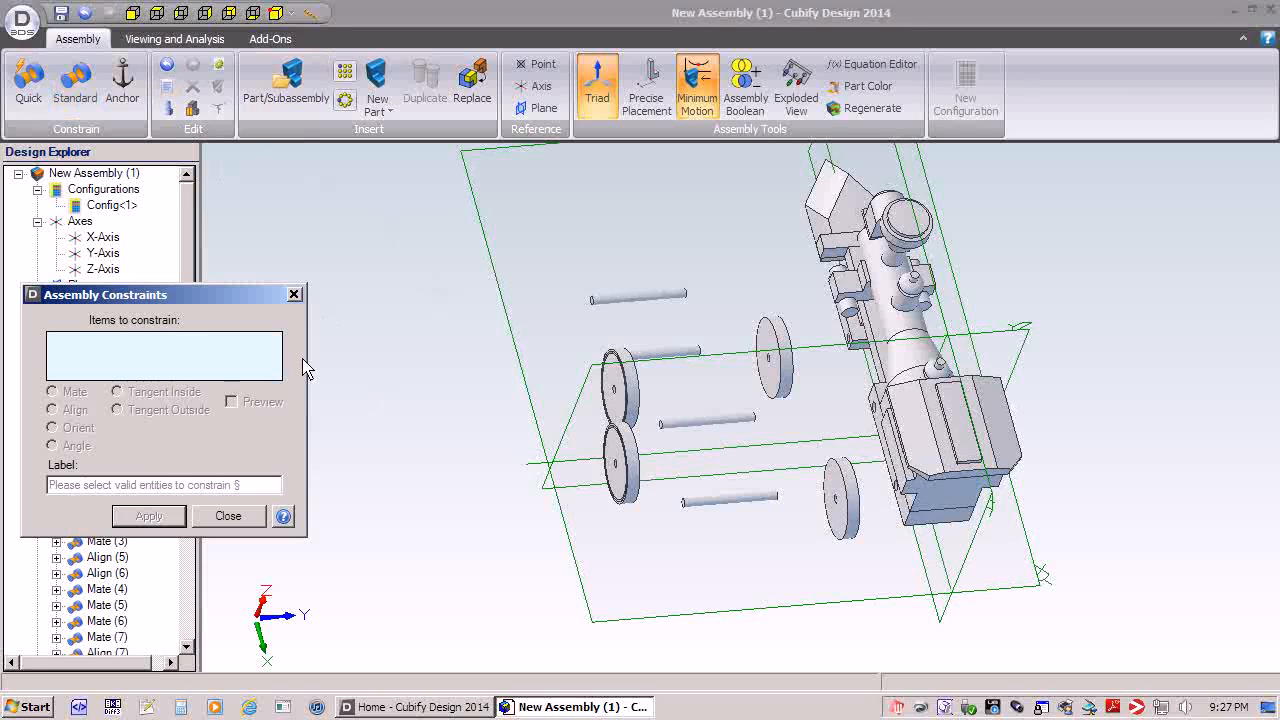
scroll(730, 537, up, 3)
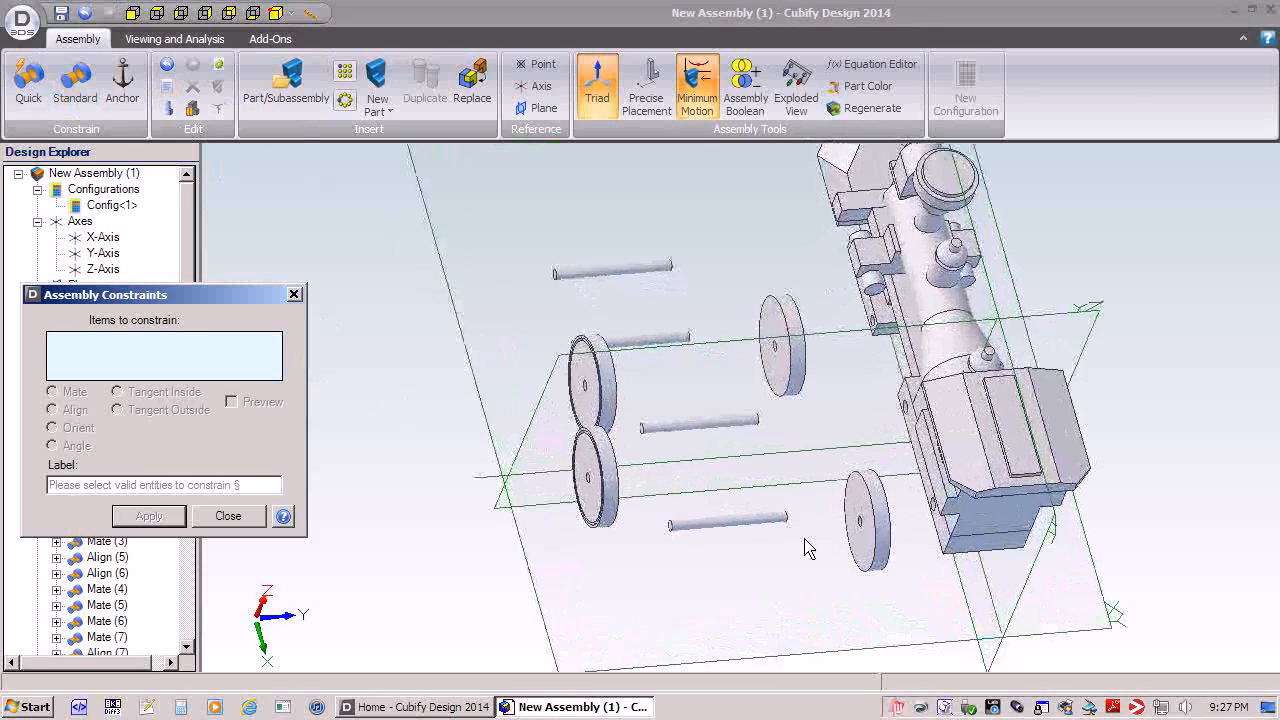
scroll(940, 565, up, 3)
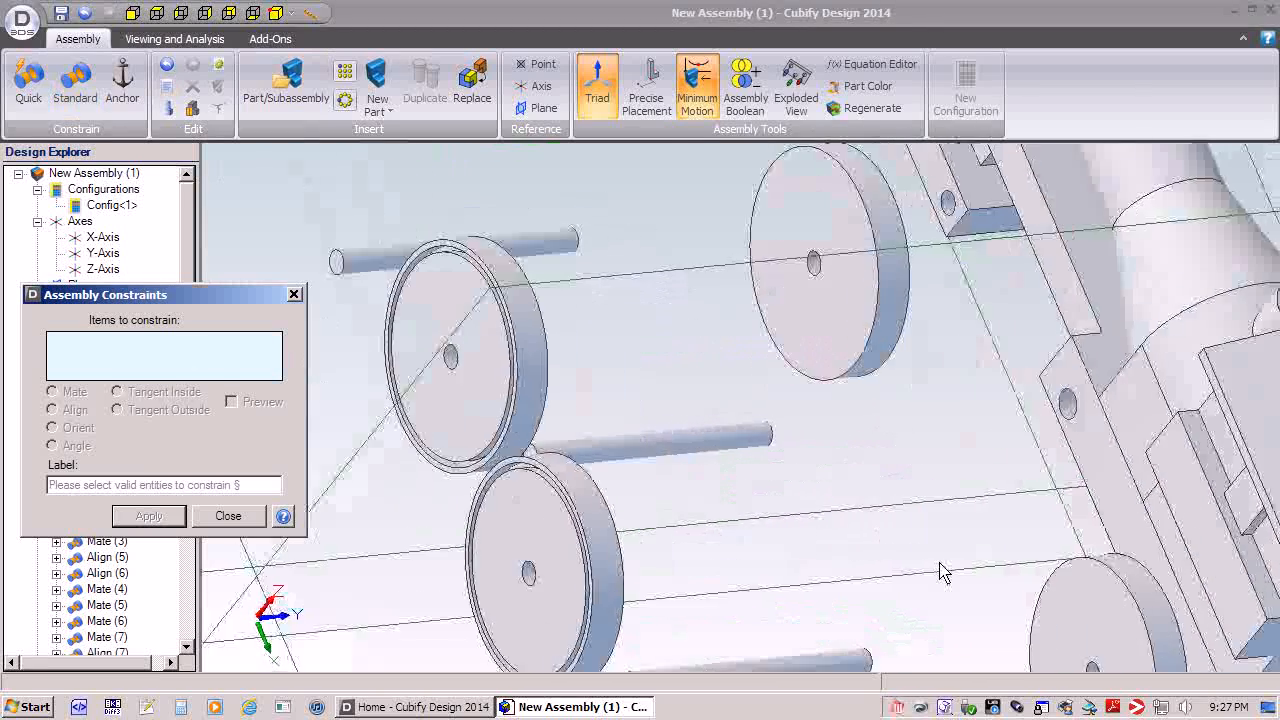
scroll(950, 570, up, 3)
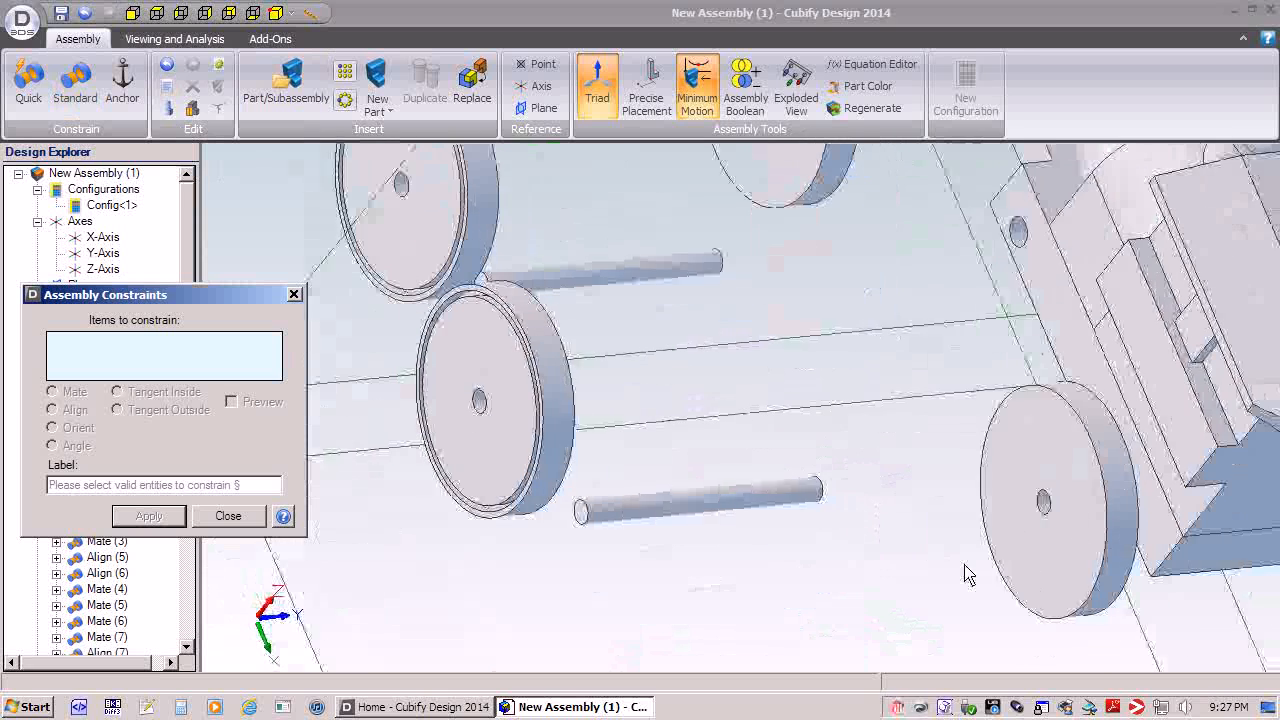
click(1035, 510)
click(897, 521)
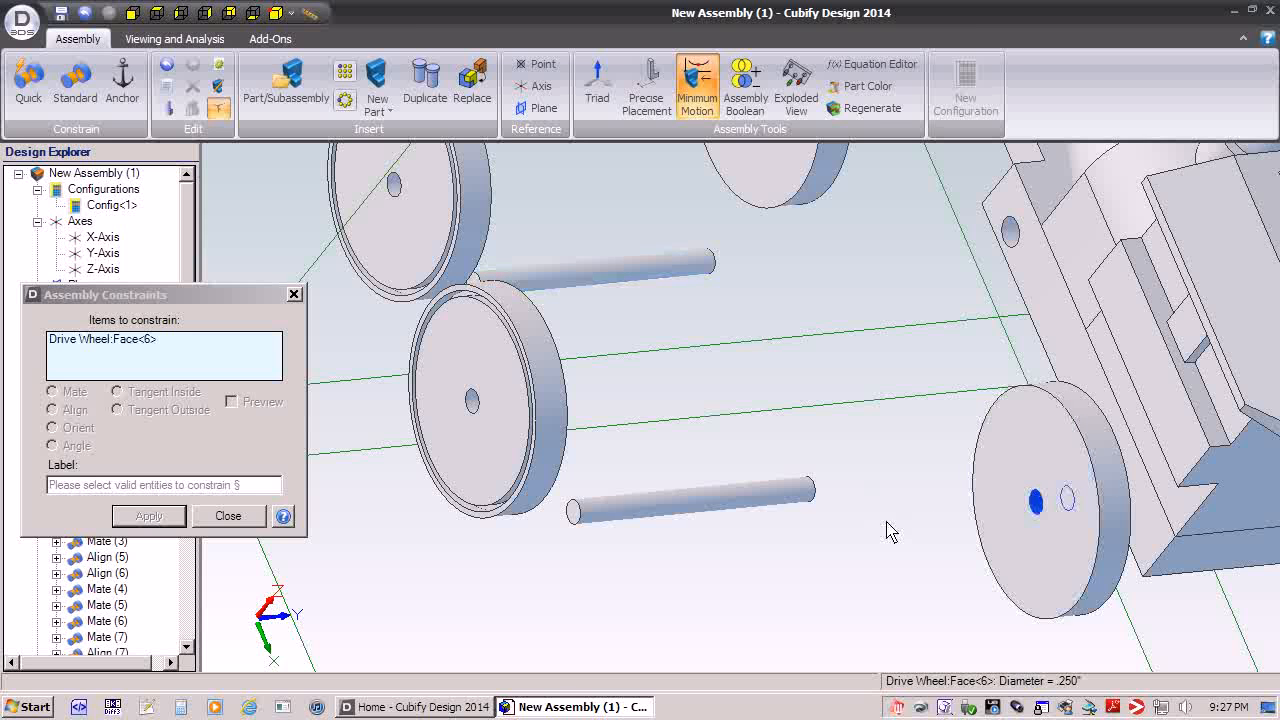
click(778, 498)
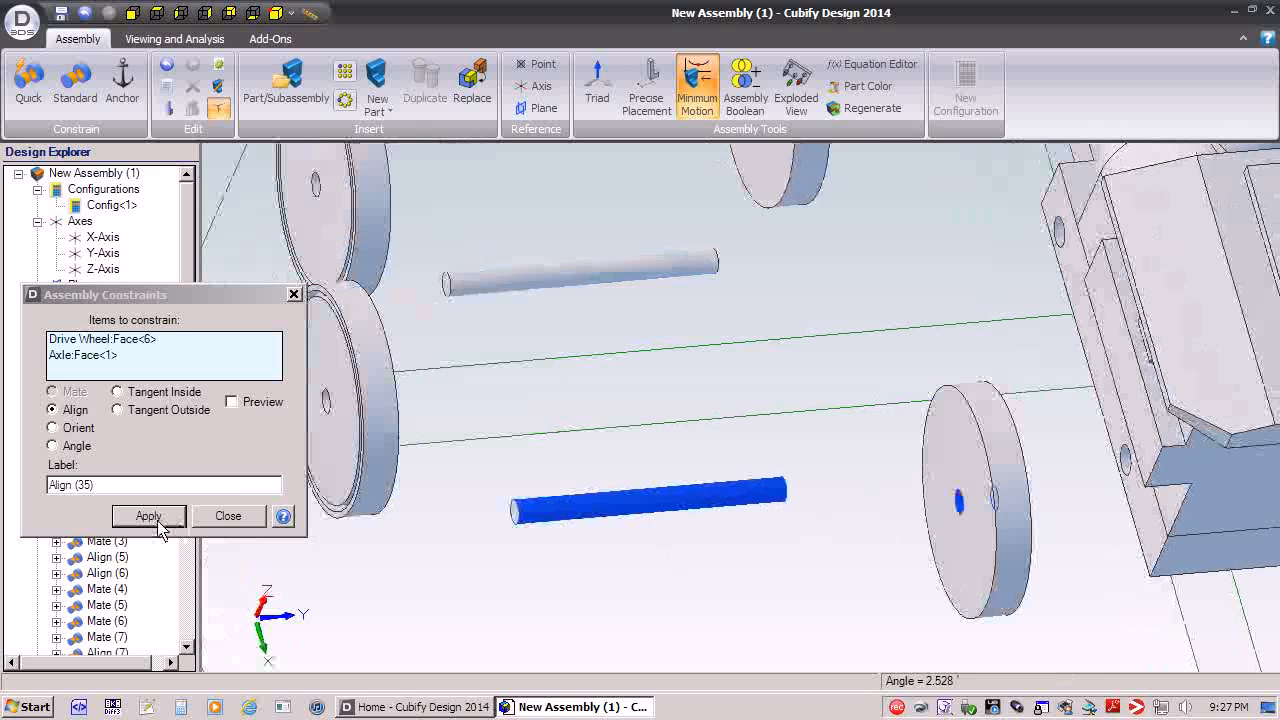
click(148, 516)
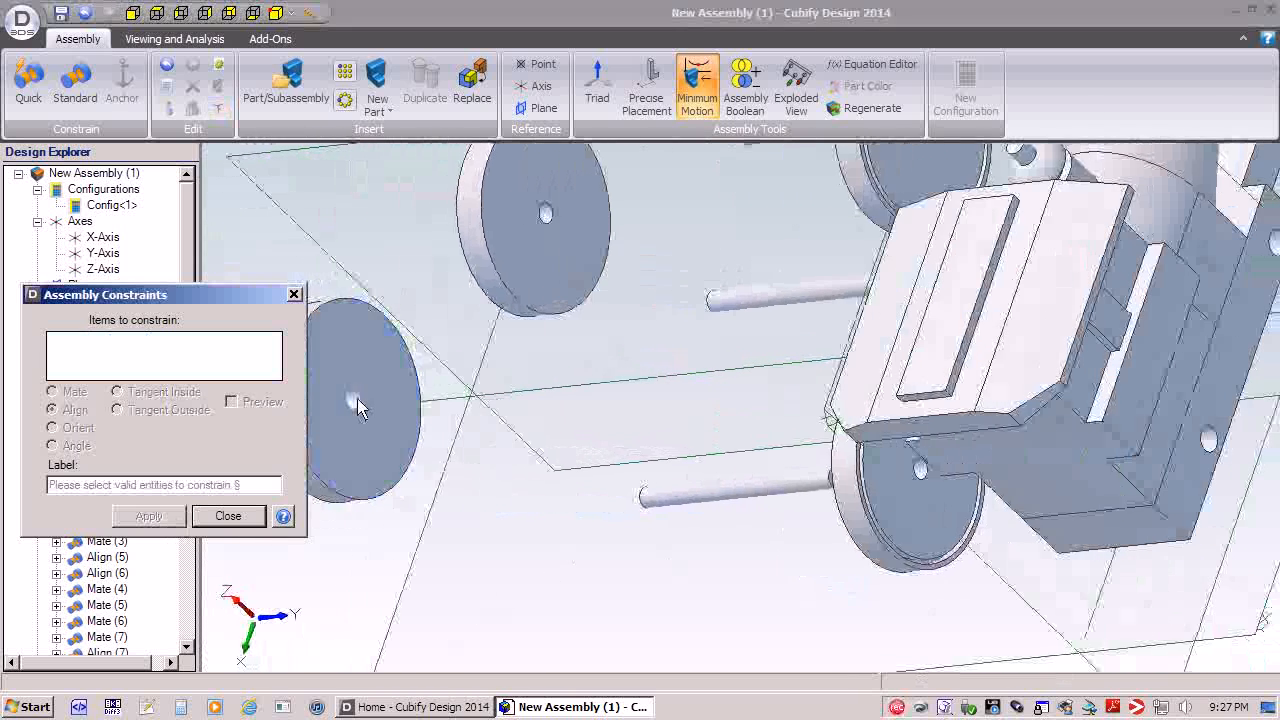
- Align the center hole of the rear drive wheel farthest from the locomotive with the same rearmost axle
click(353, 400)
click(673, 507)
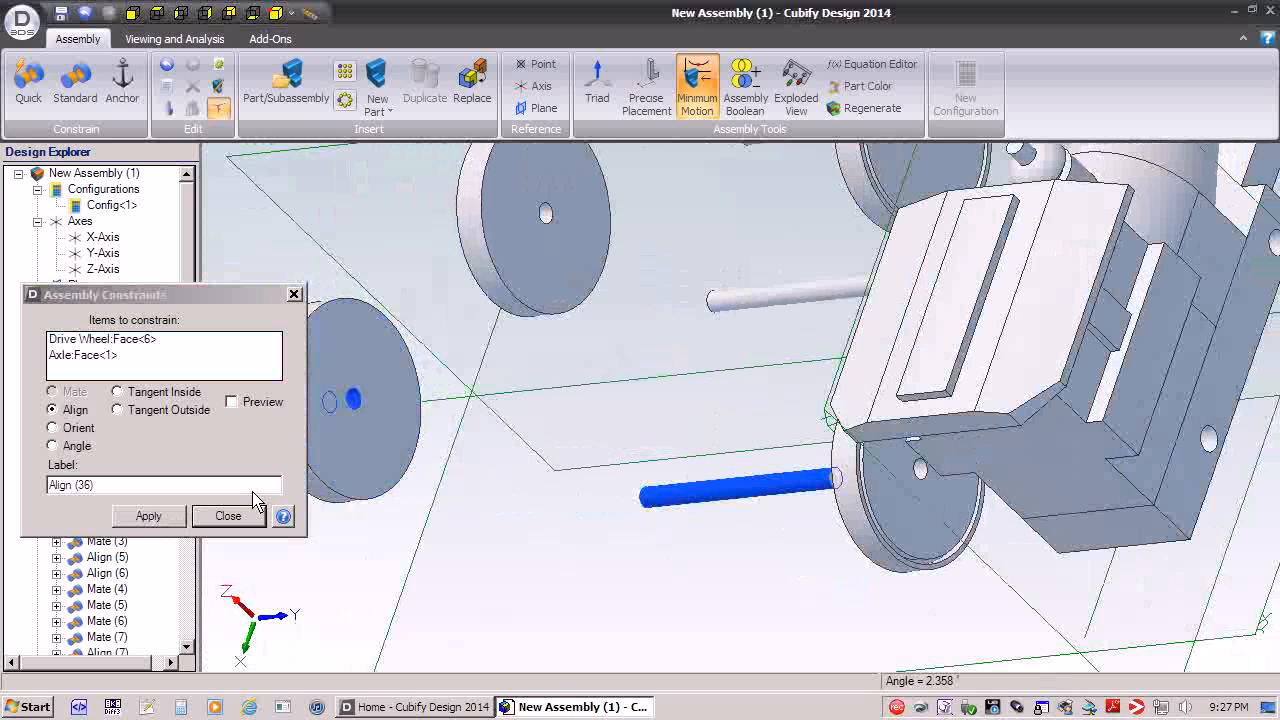
click(158, 517)
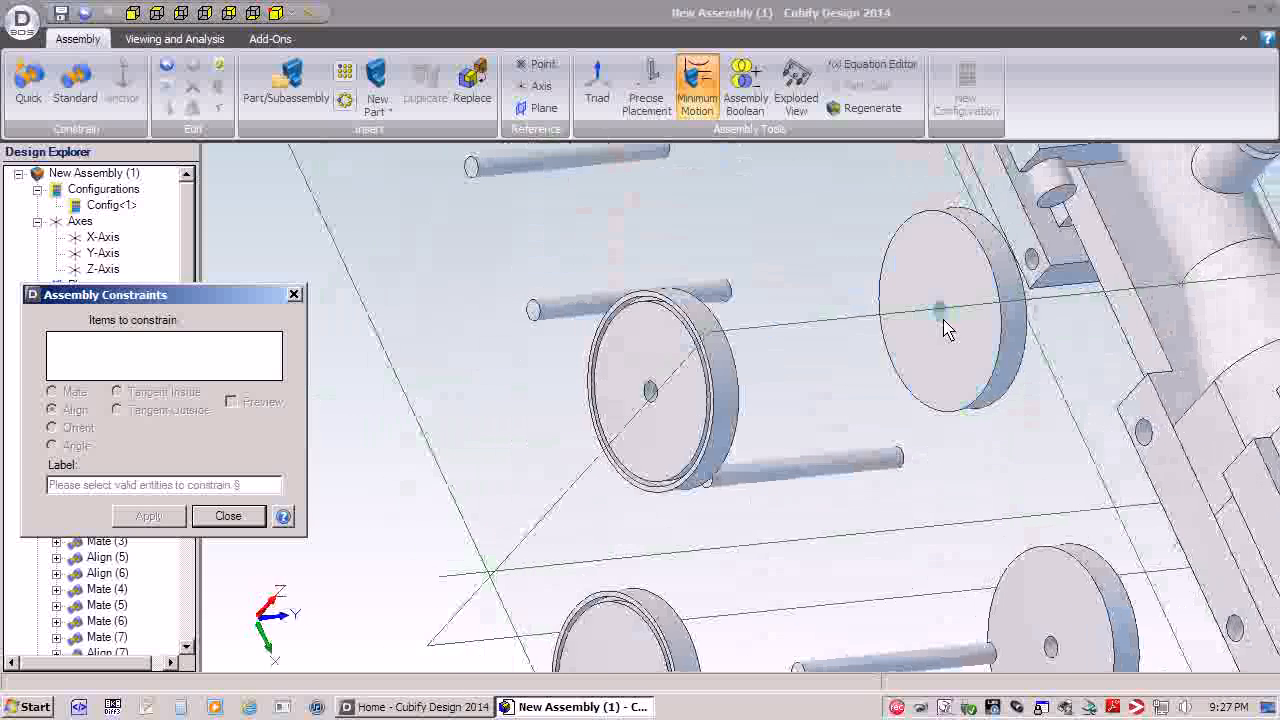
- Align the center holes of the remaining two drive wheels with the axle just ahead of the rearmost one
click(942, 318)
click(840, 475)
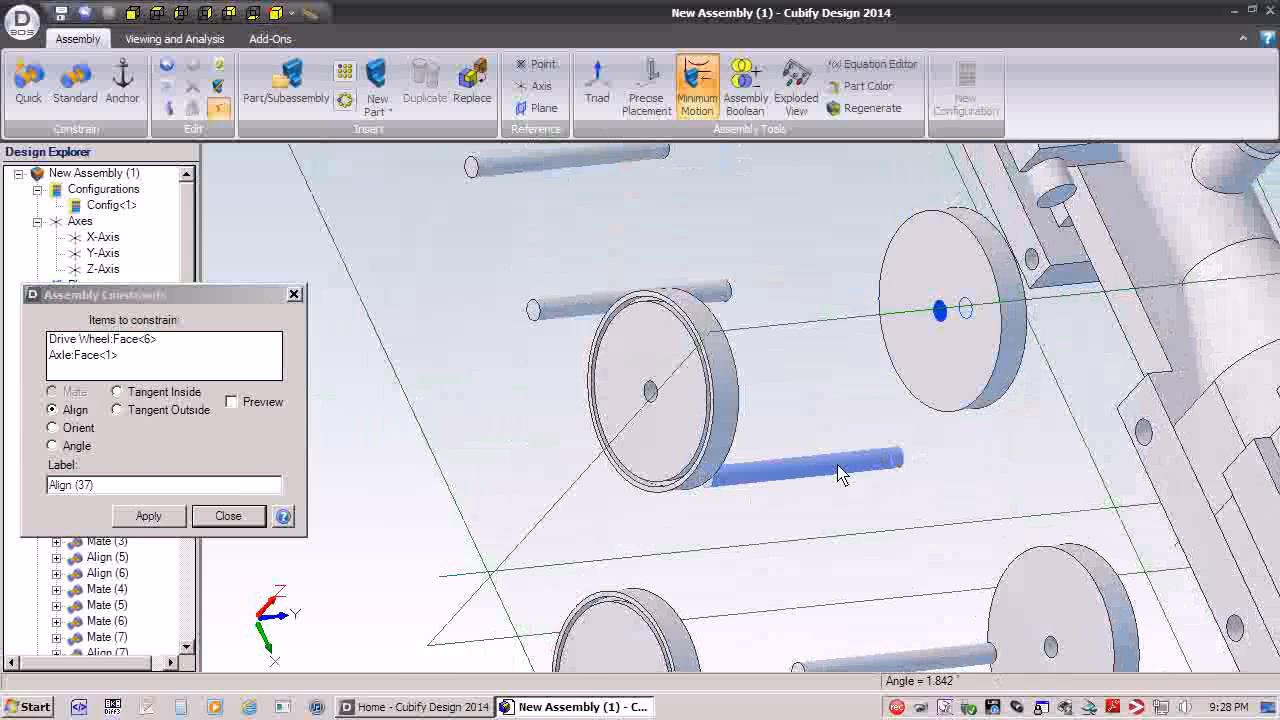
click(146, 516)
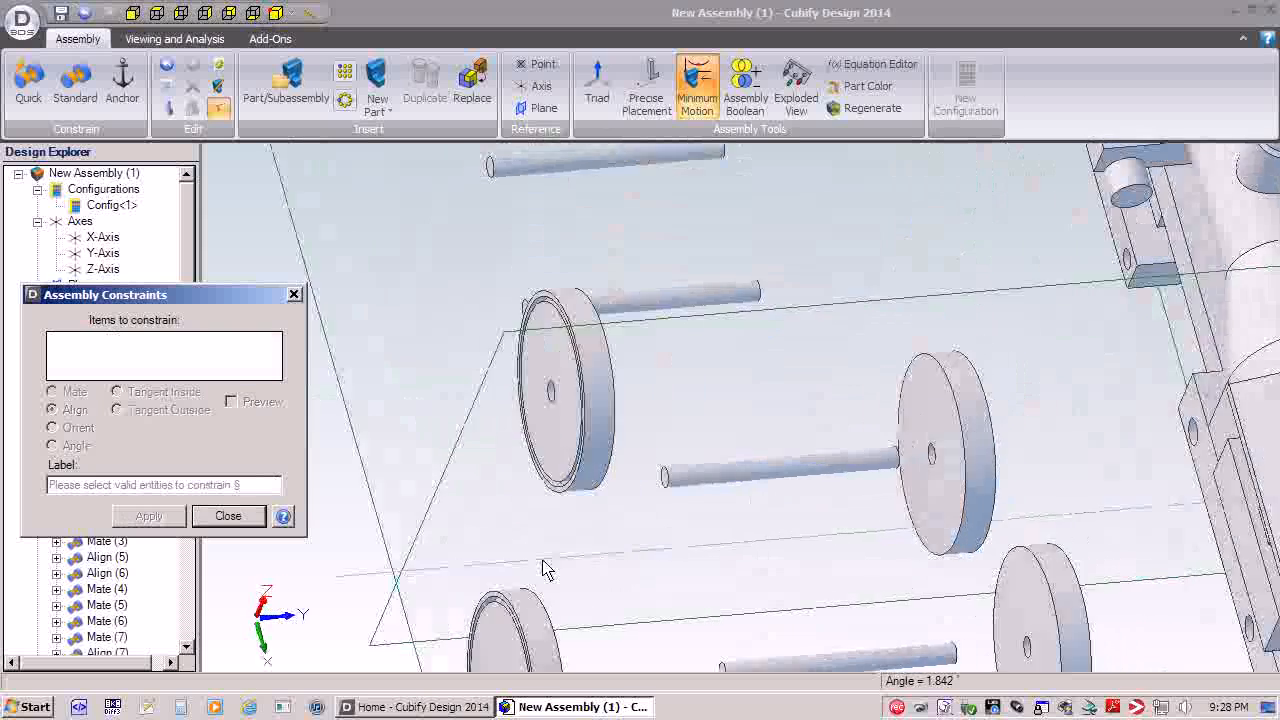
click(537, 389)
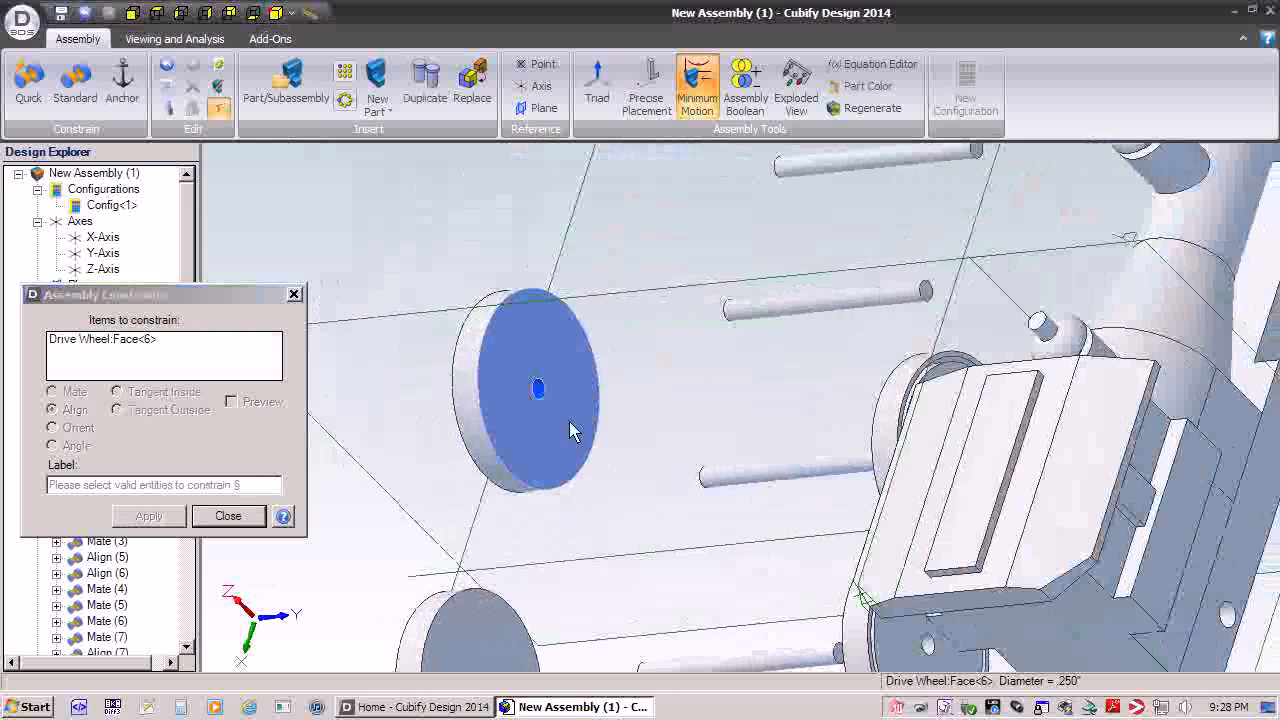
click(703, 477)
click(165, 516)
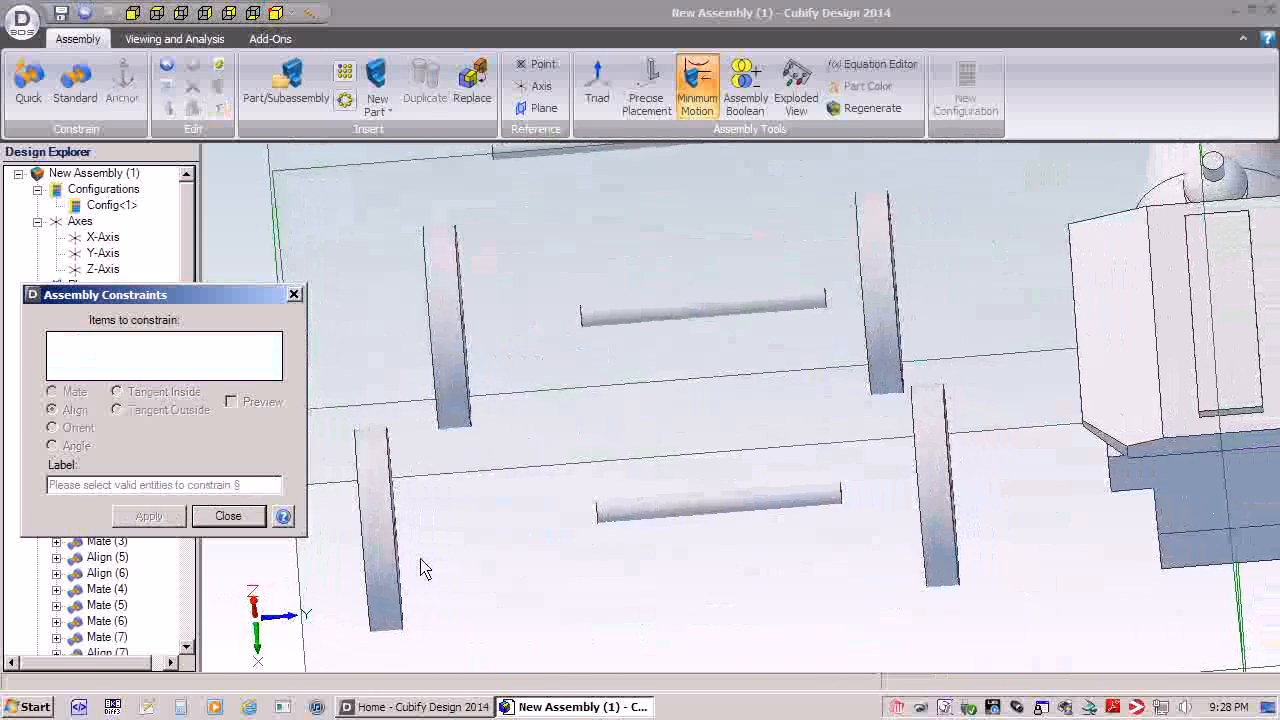
- Align the recessed face of the rearmost axle's far drive wheel with the axle's end face, using an offset of -1/32
click(392, 568)
drag(432, 568, 500, 580)
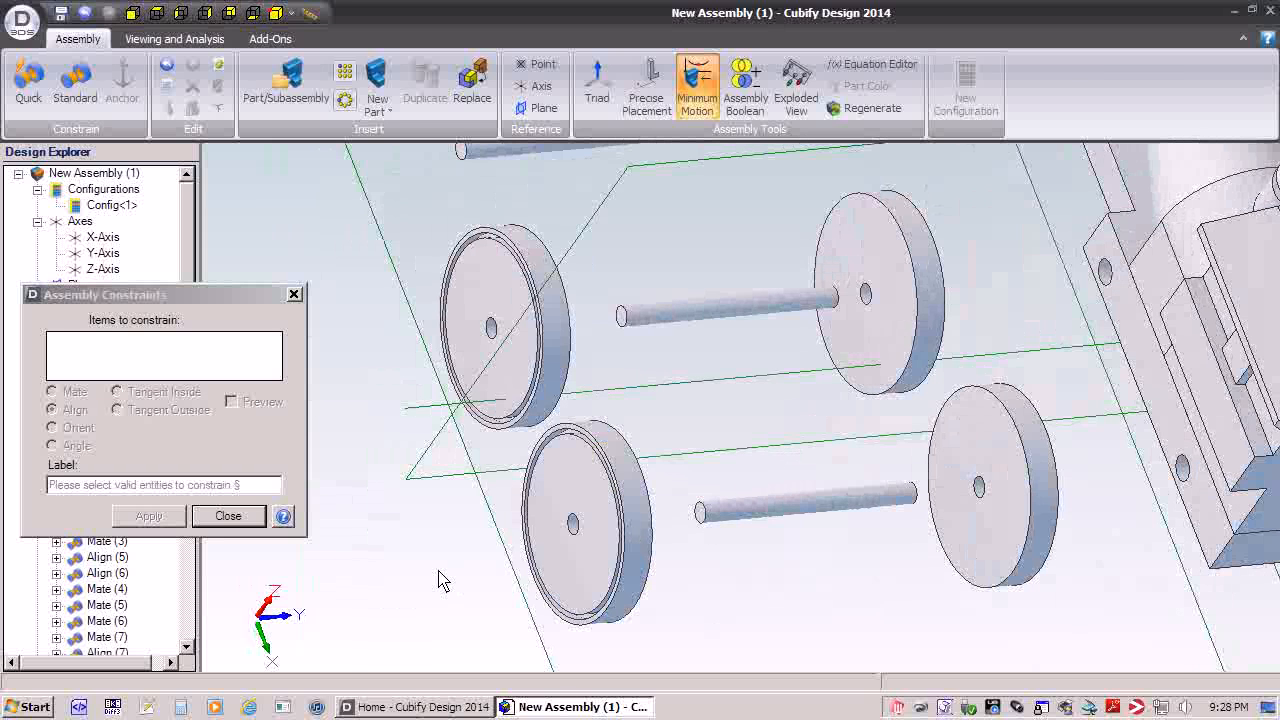
click(589, 561)
click(701, 514)
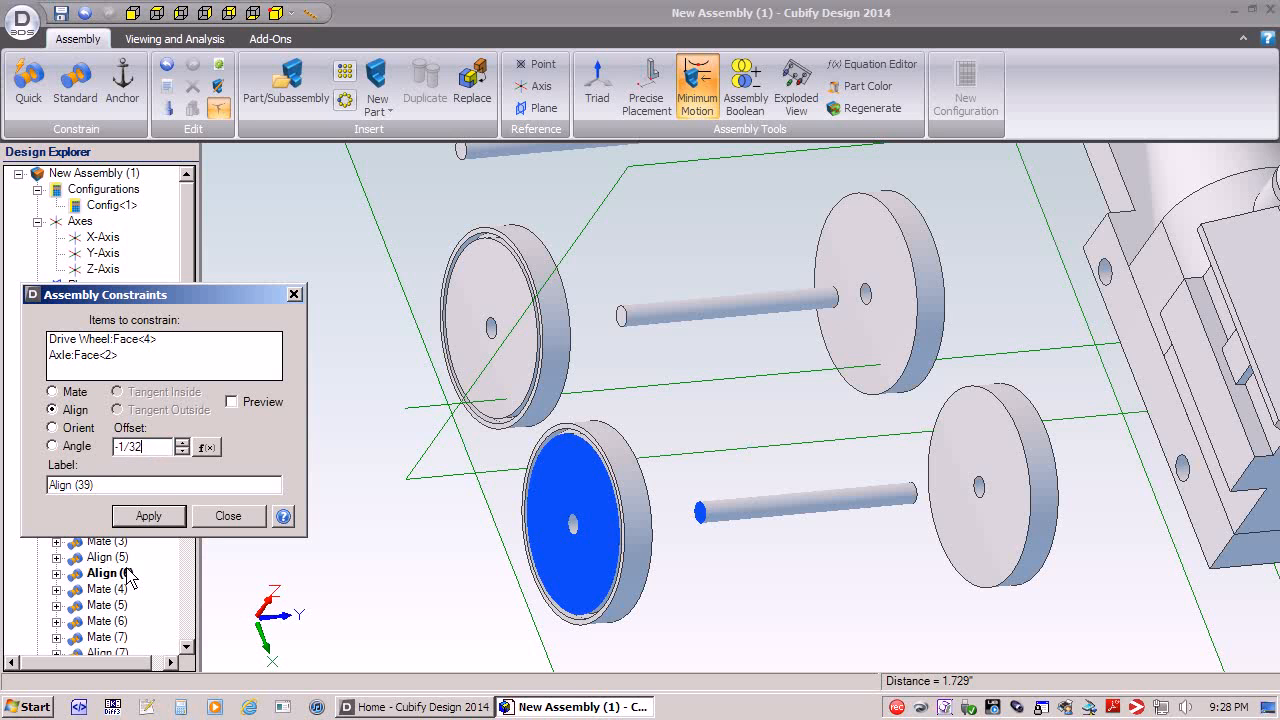
click(148, 515)
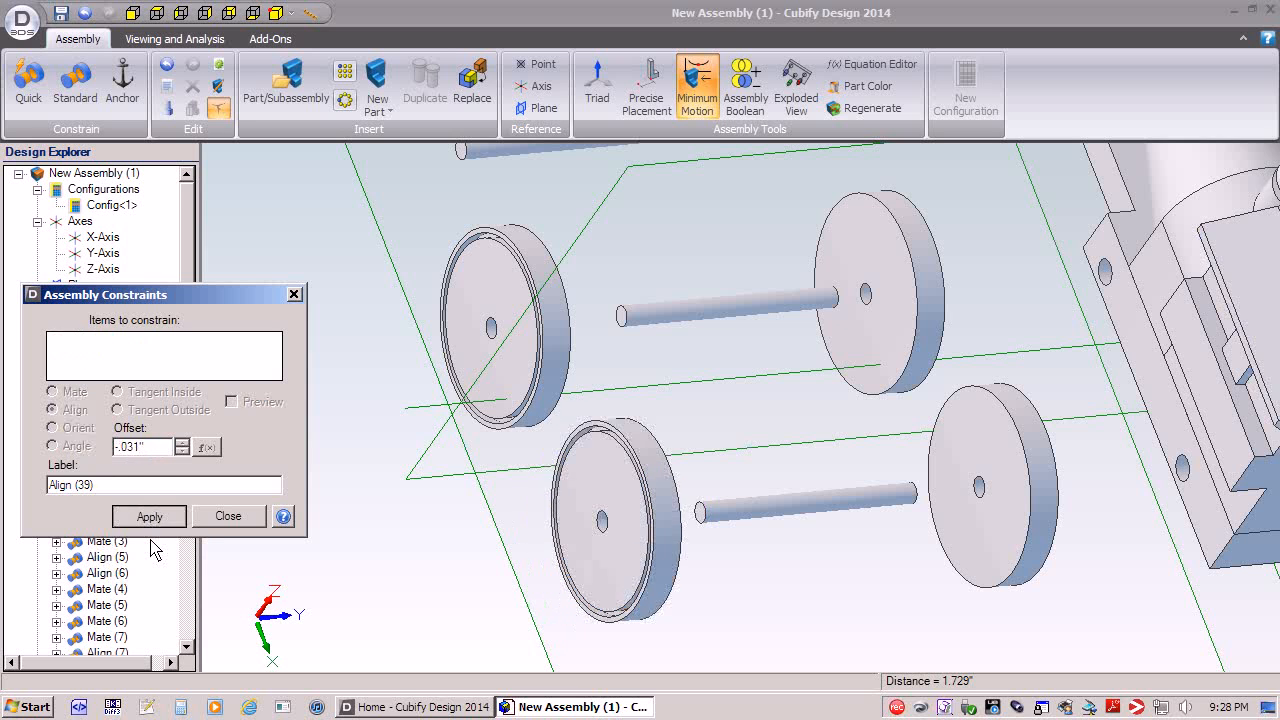
click(594, 633)
key(Left)
key(Right)
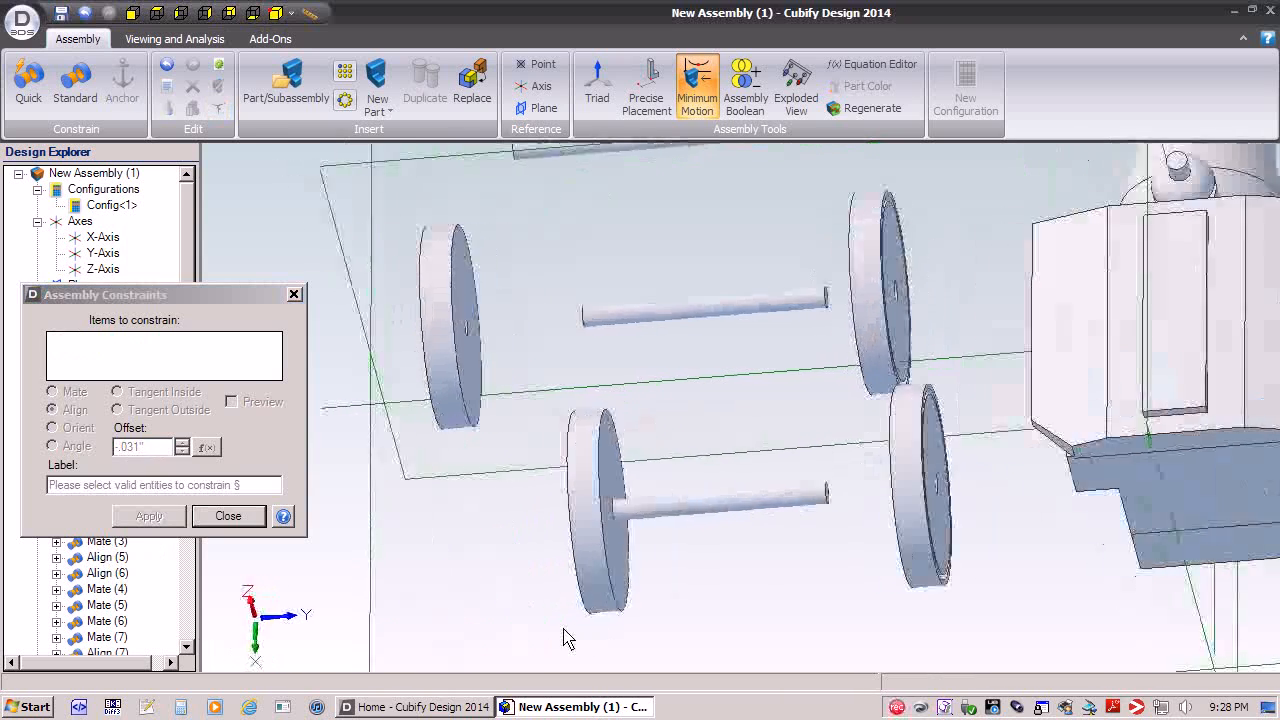
key(Right)
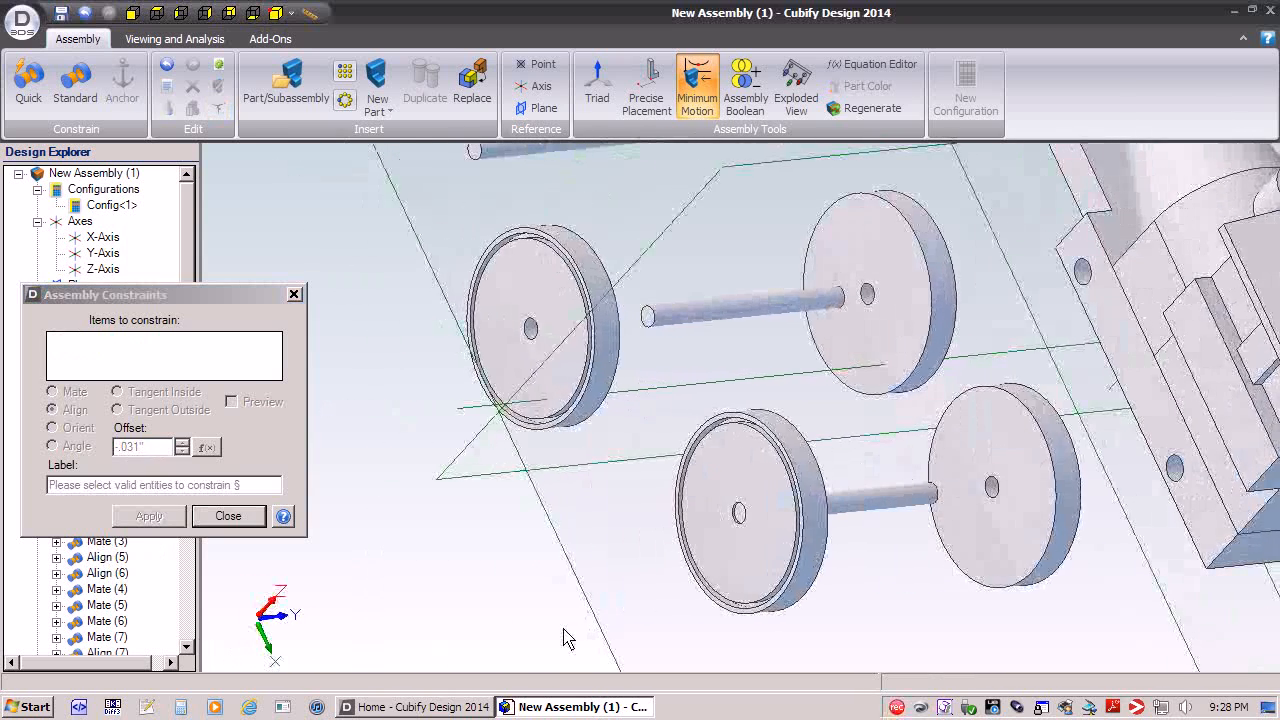
key(Right)
key(Right)
click(228, 515)
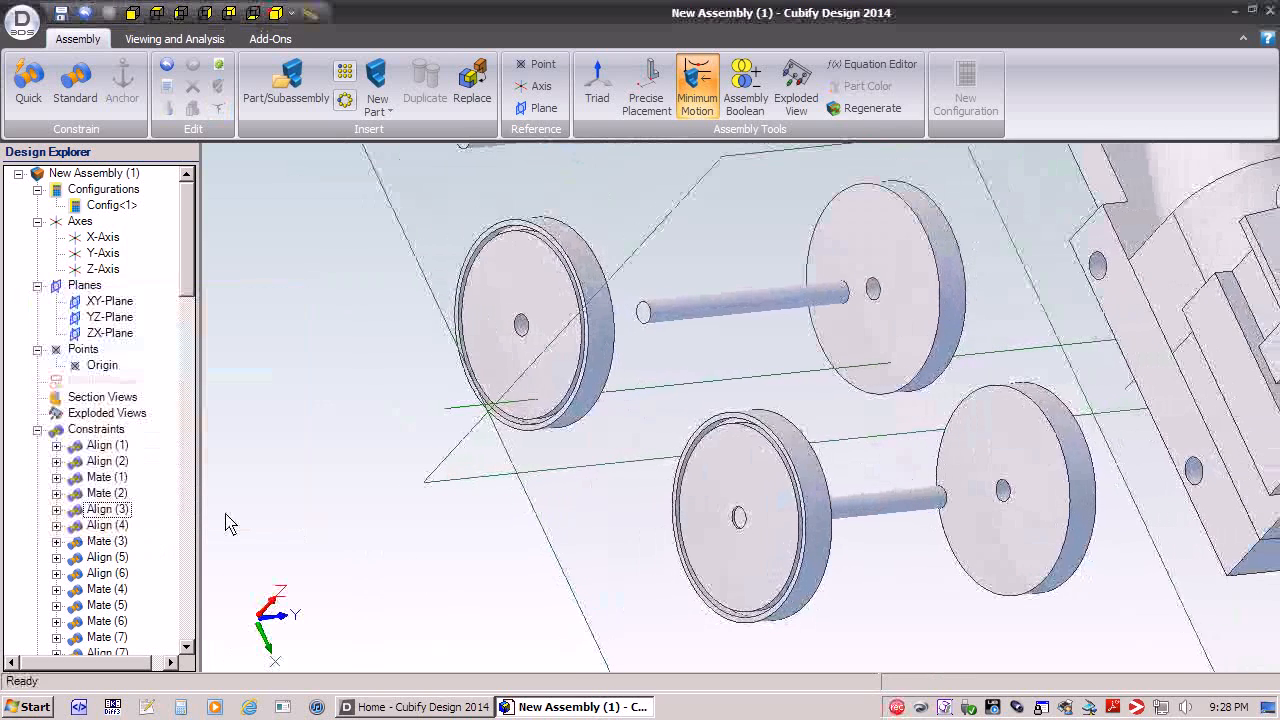
- Edit the face alignment of the rearmost axle's far drive wheel to reverse its offset direction
drag(189, 286, 195, 540)
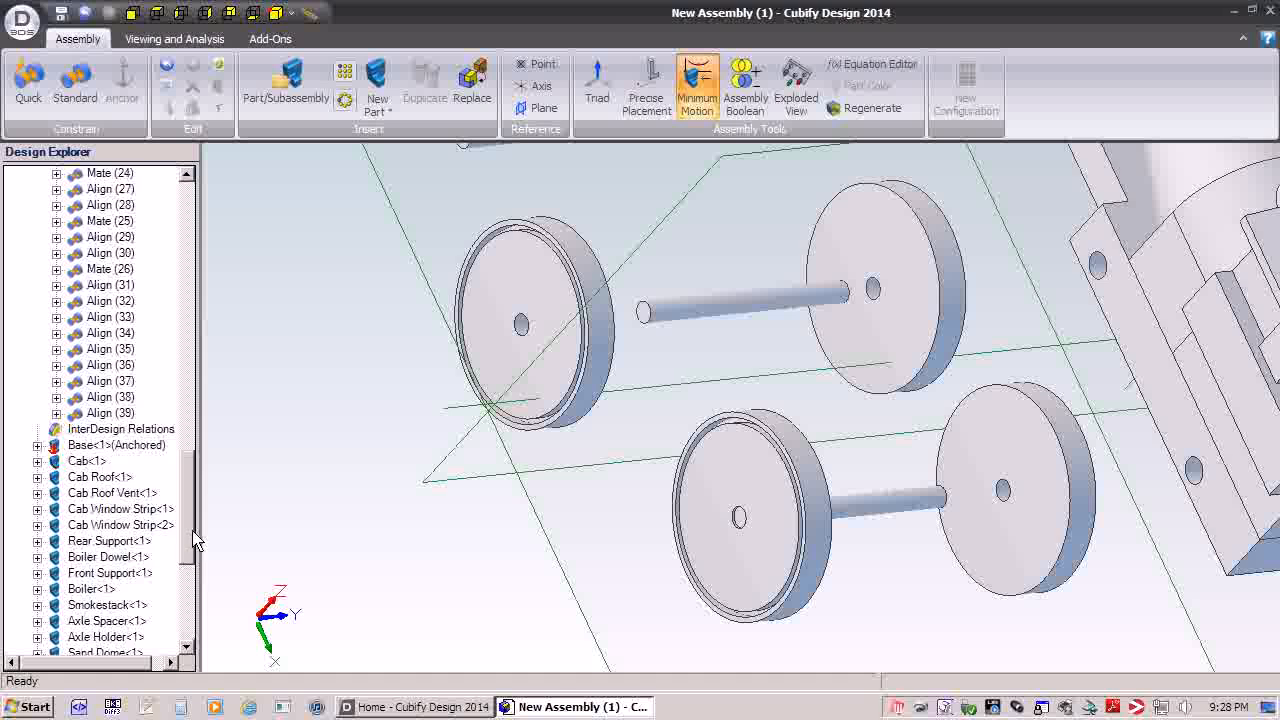
scroll(120, 493, up, 1)
right_click(110, 461)
click(192, 477)
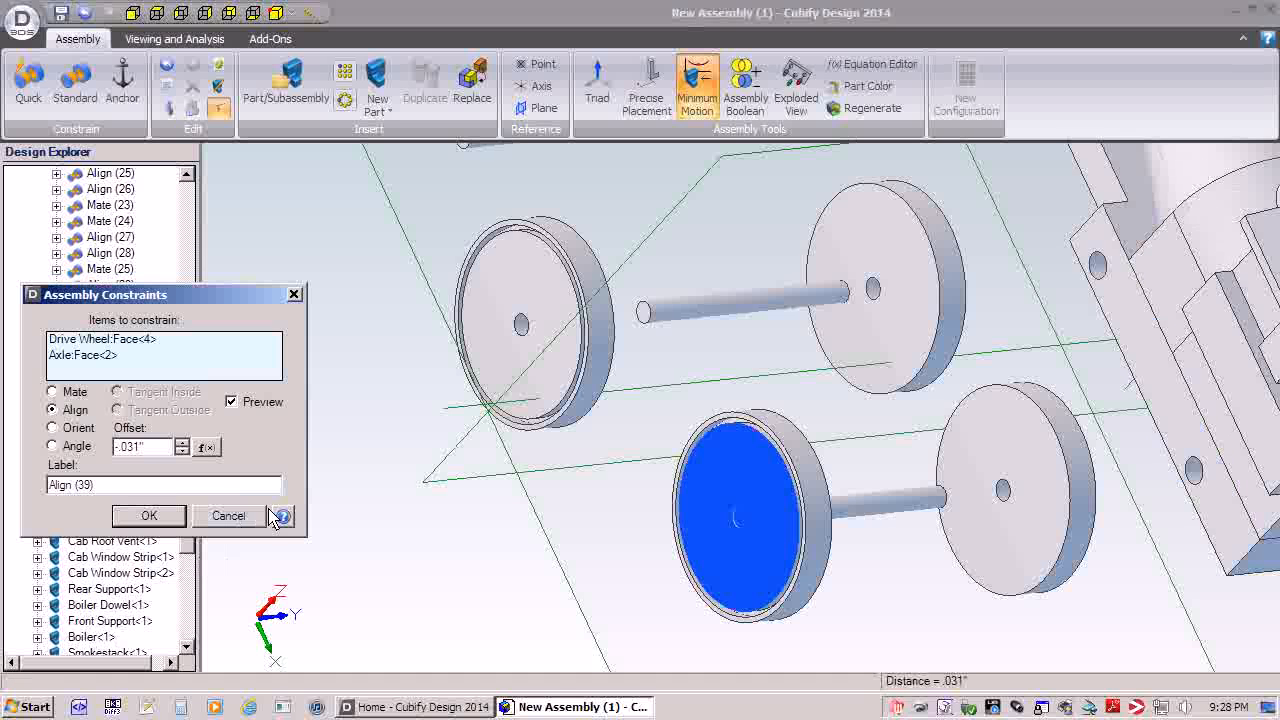
click(119, 450)
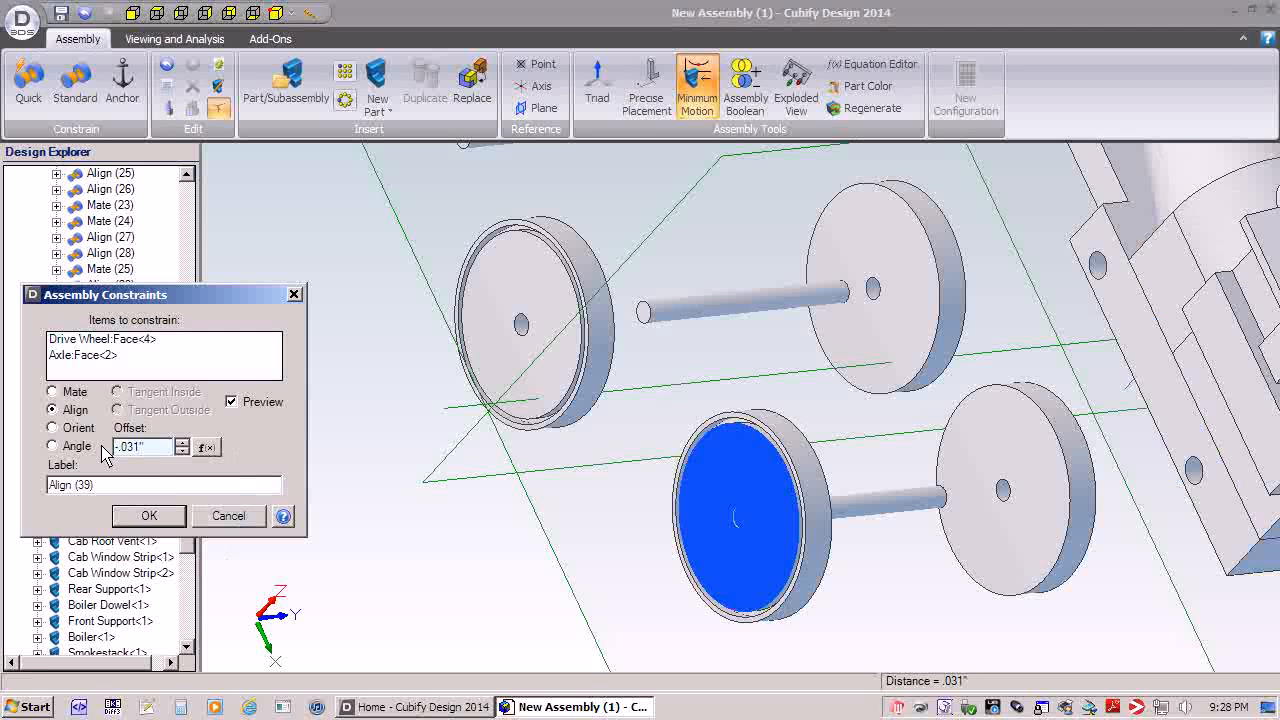
click(149, 515)
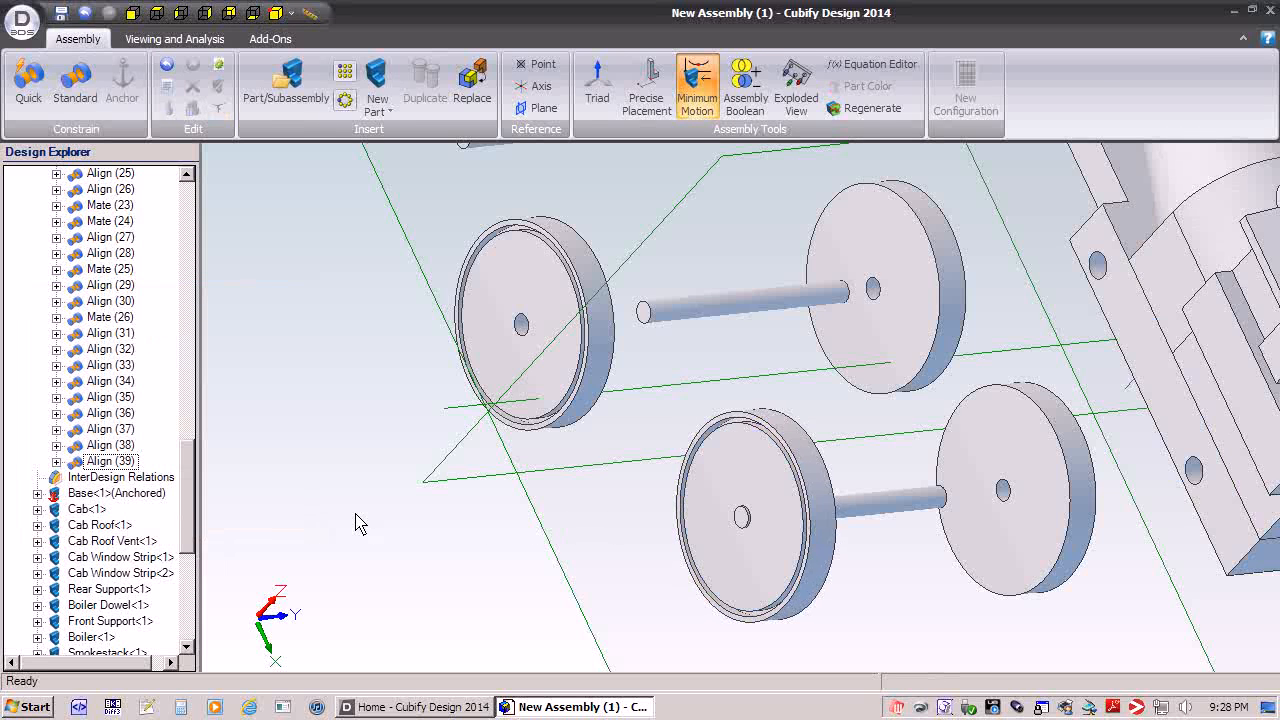
- Align the end face of the axle ahead of the rearmost one with its far drive wheel's recessed face, offset -1/32
click(84, 96)
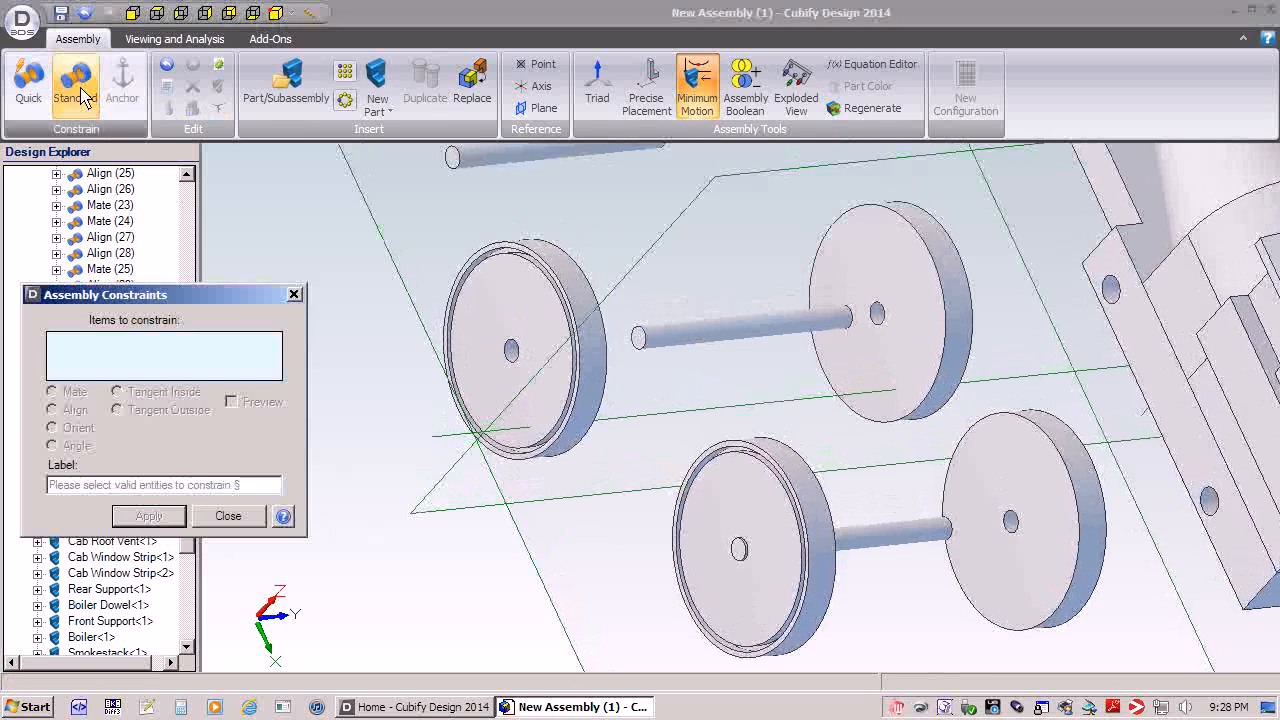
click(641, 346)
click(505, 417)
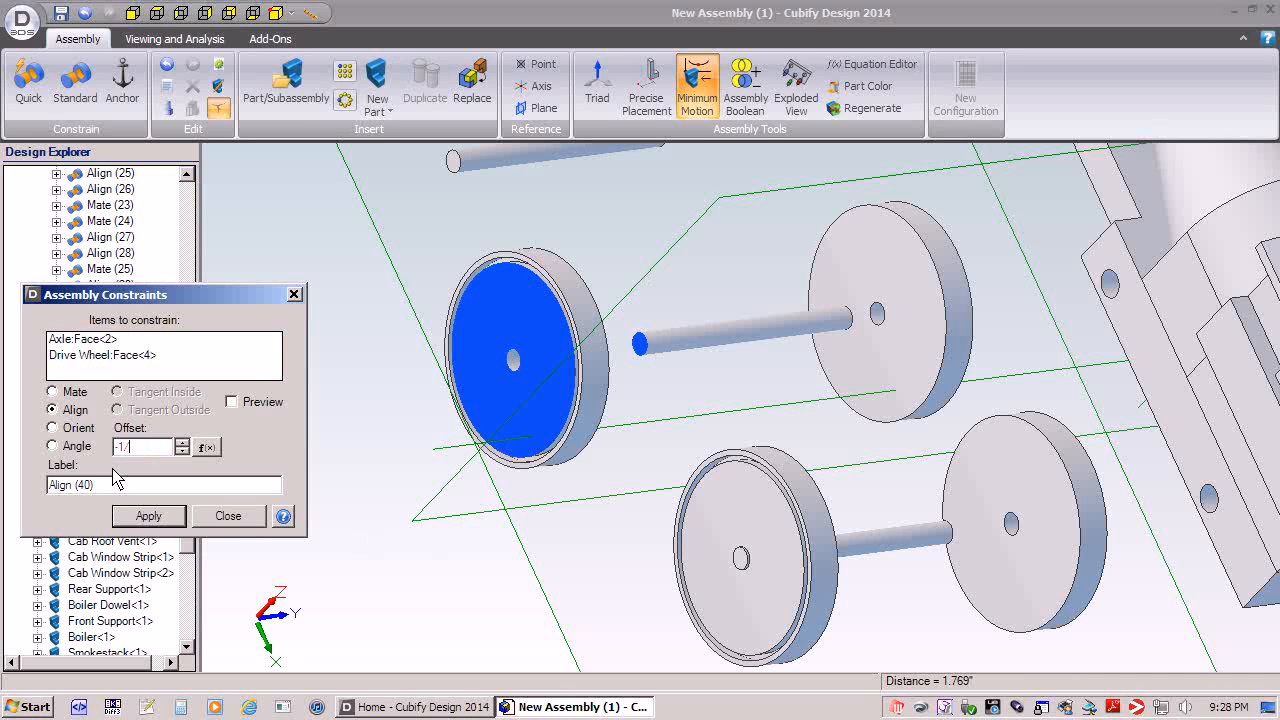
click(148, 516)
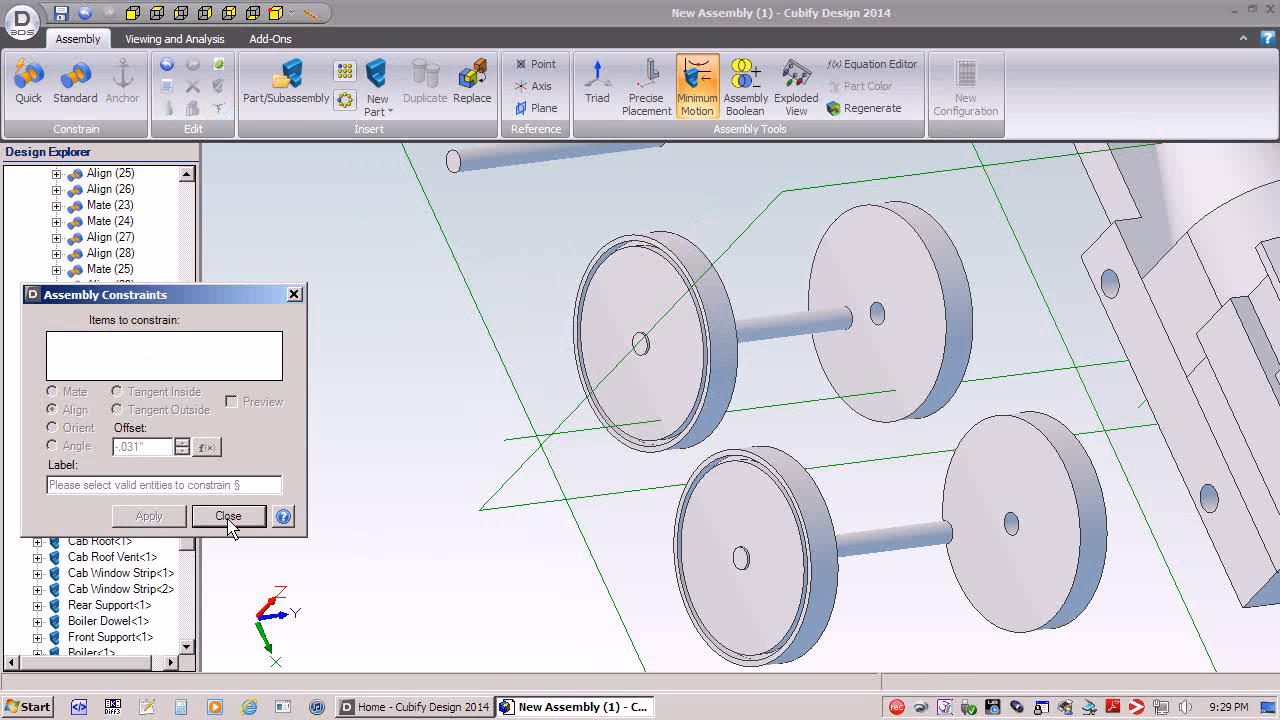
- Align the rearmost axle's end face nearest the locomotive with the recessed face of its drive wheel, offset -1/32
key(Left)
key(Left)
key(Left)
key(Left)
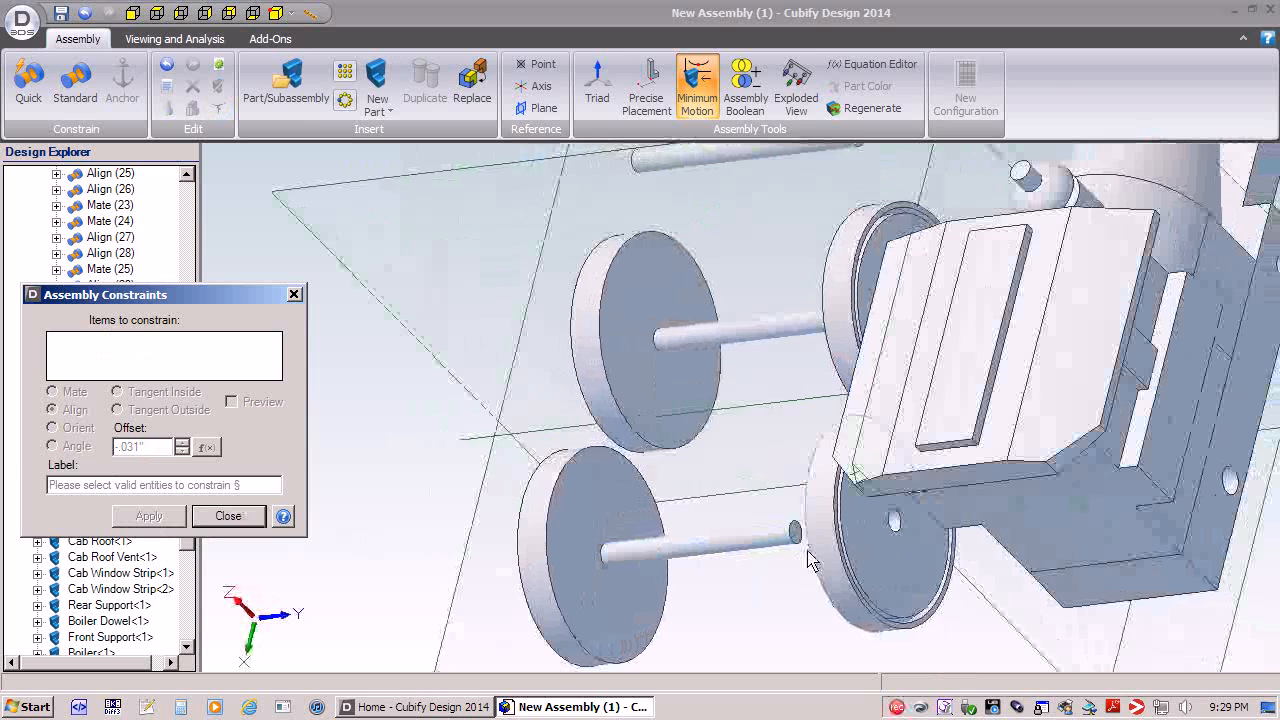
click(796, 536)
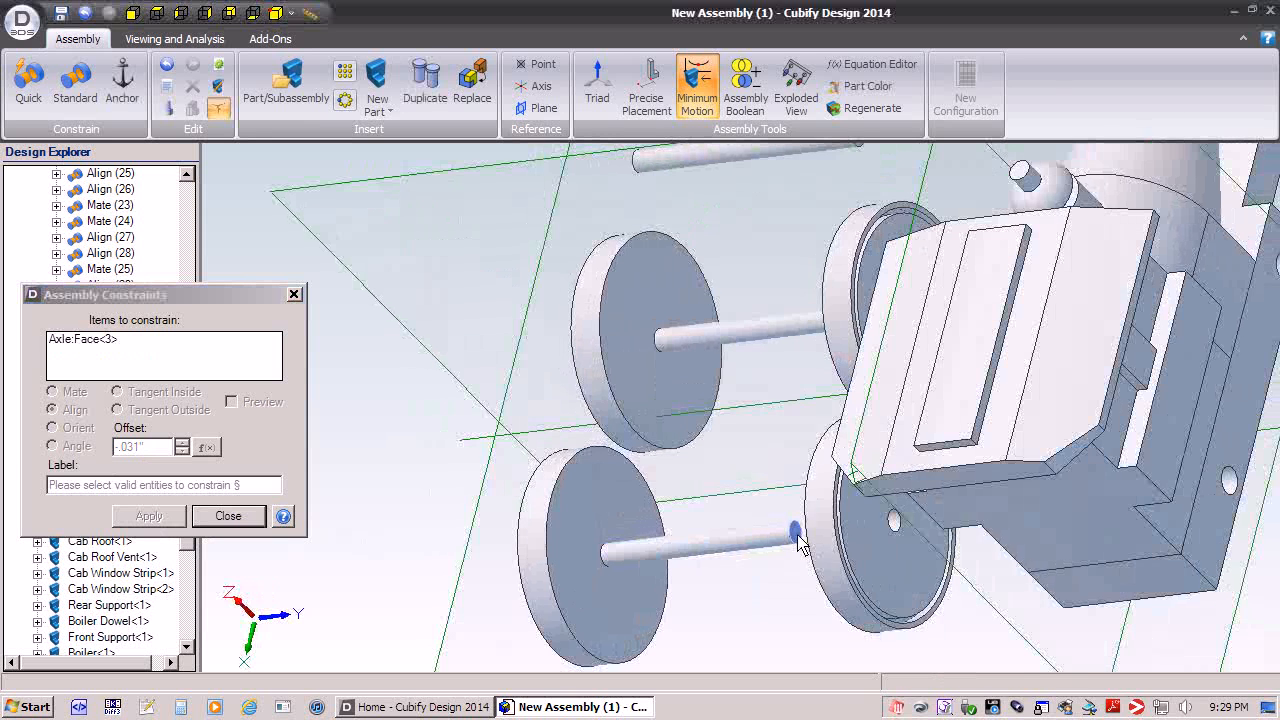
click(866, 552)
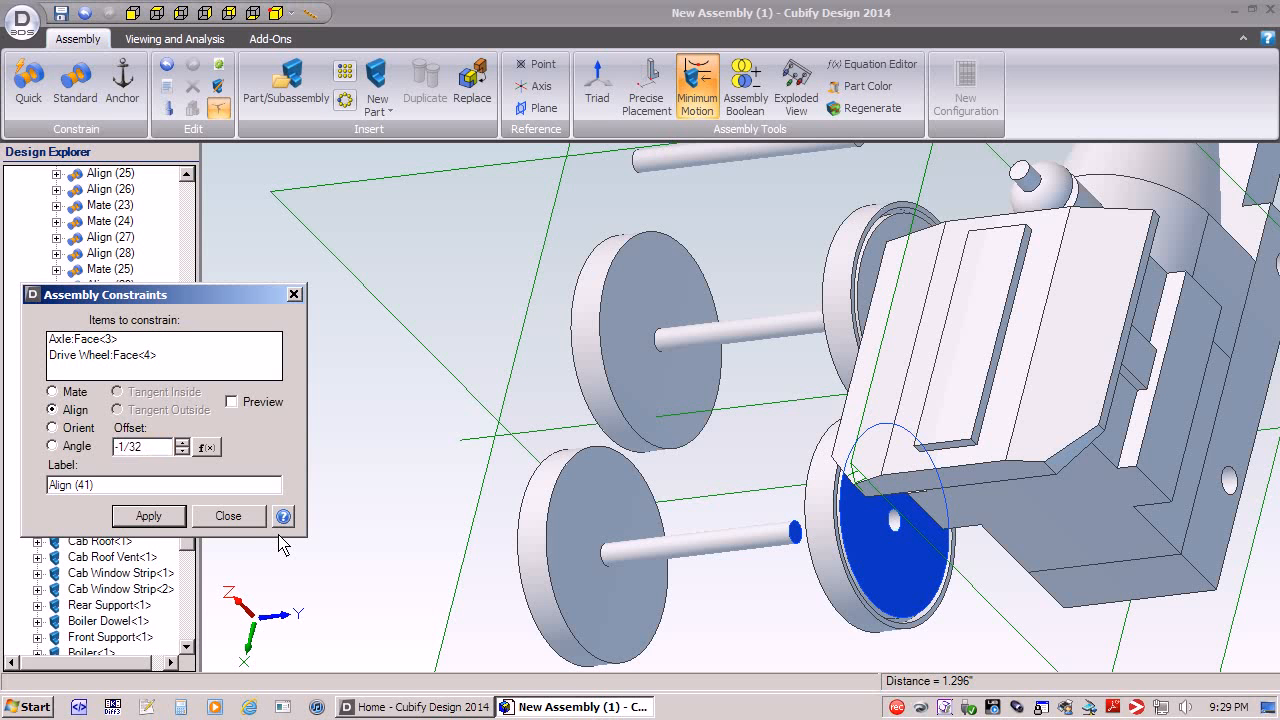
click(150, 519)
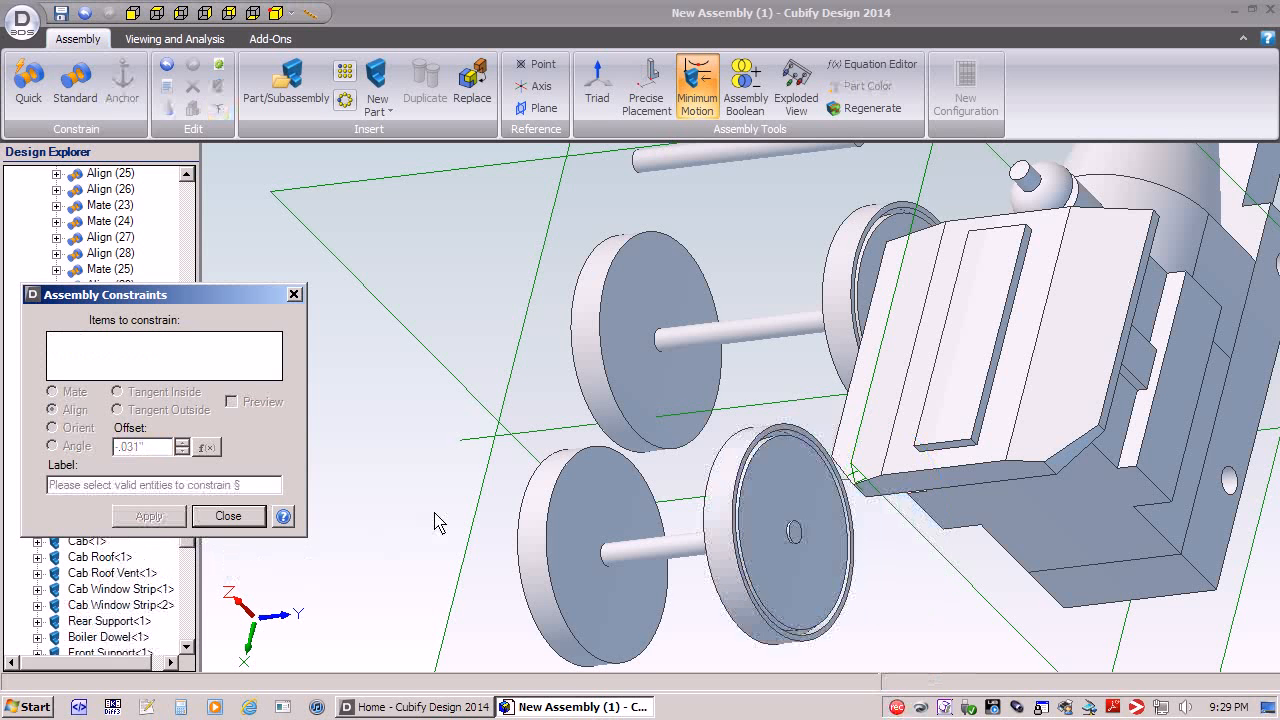
- Align the locomotive-side end face of the axle ahead of the rearmost one with its drive wheel's recessed face, offset -1/32
key(Down)
key(Right)
key(Right)
key(Left)
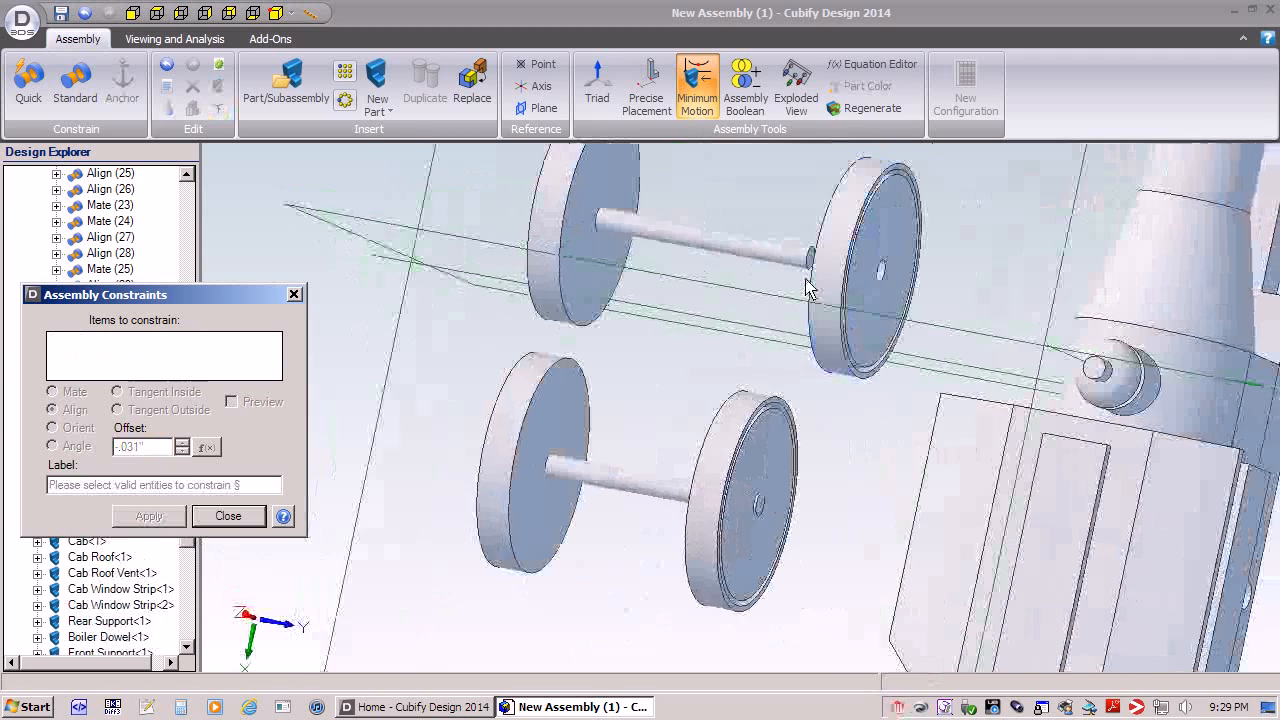
scroll(812, 287, up, 5)
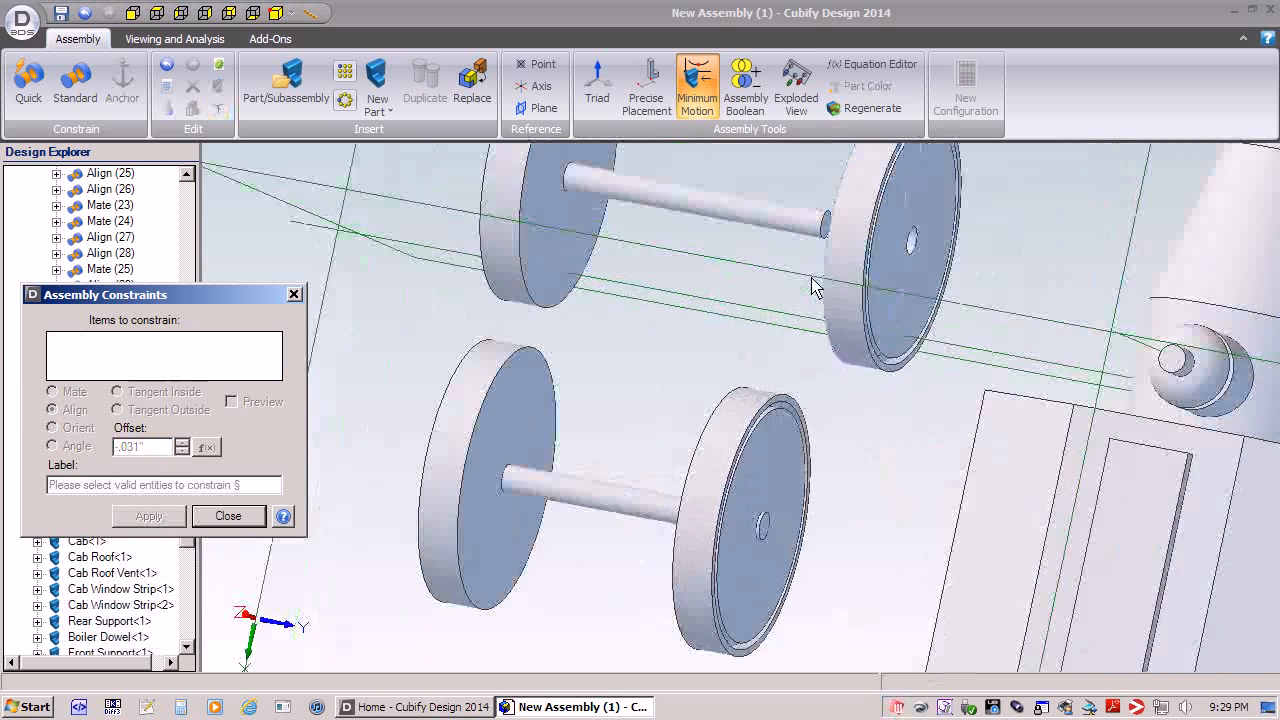
scroll(866, 277, up, 3)
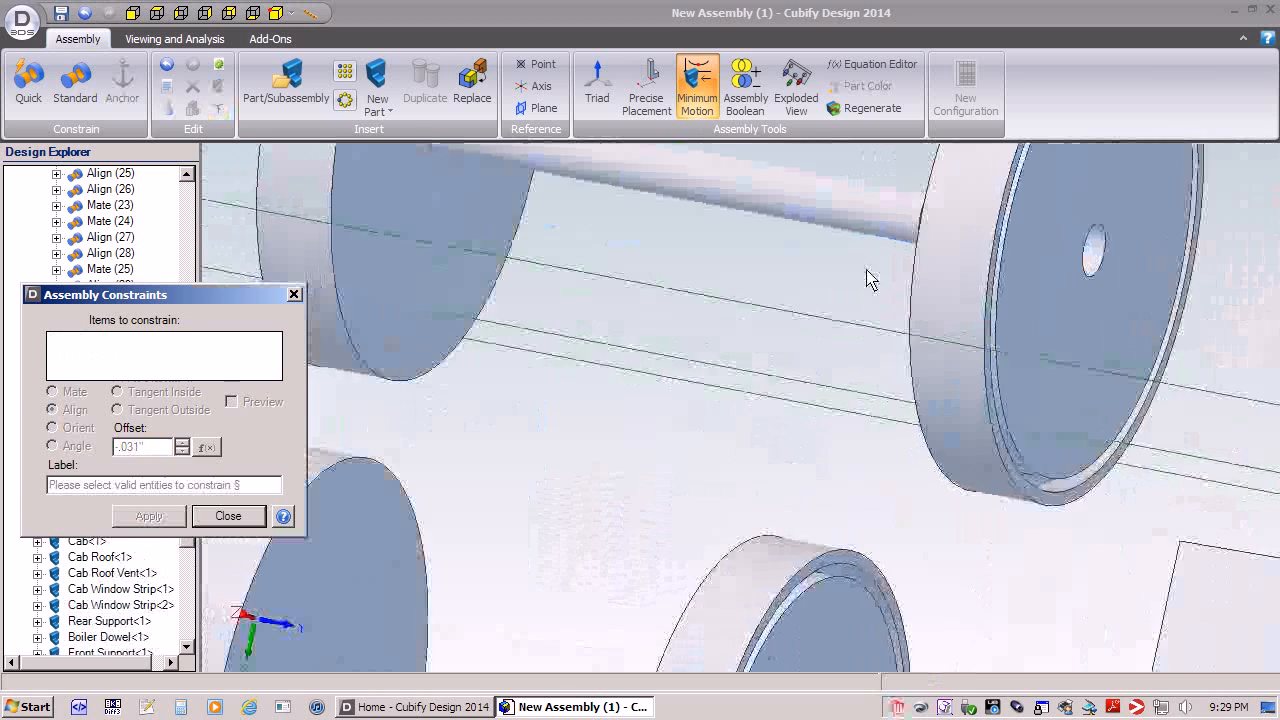
click(886, 236)
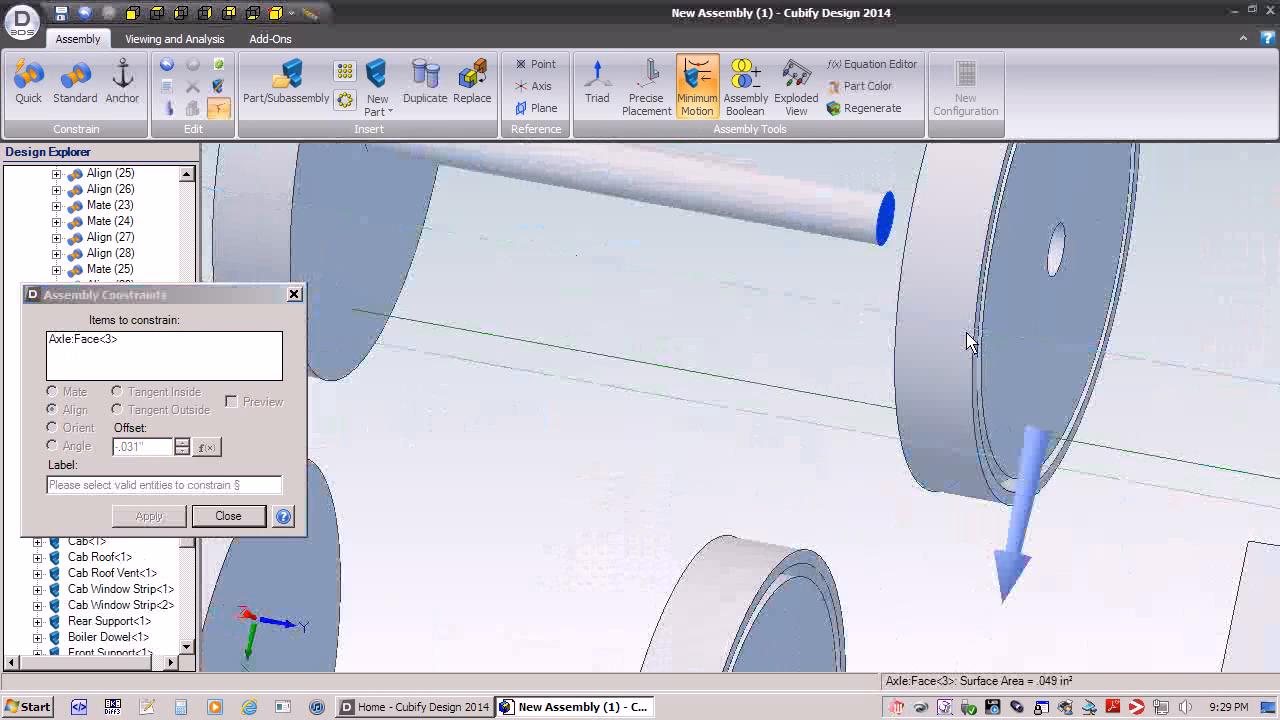
click(1014, 323)
click(140, 512)
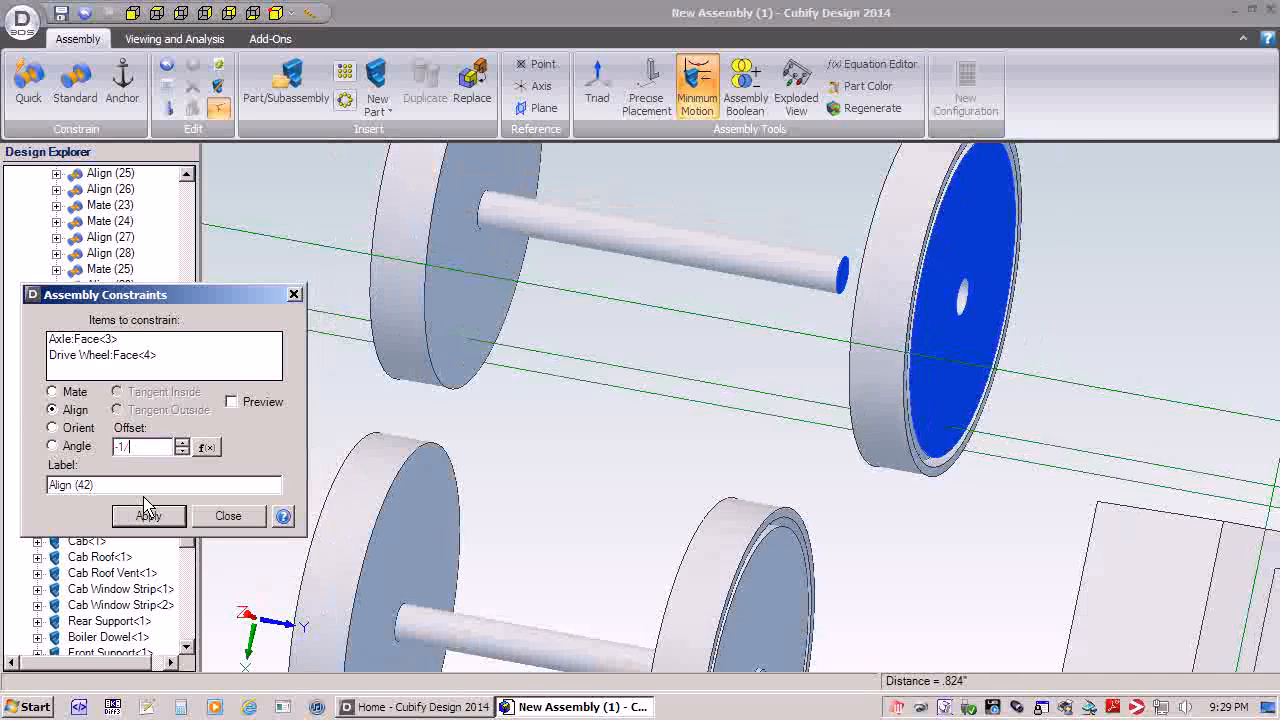
click(128, 522)
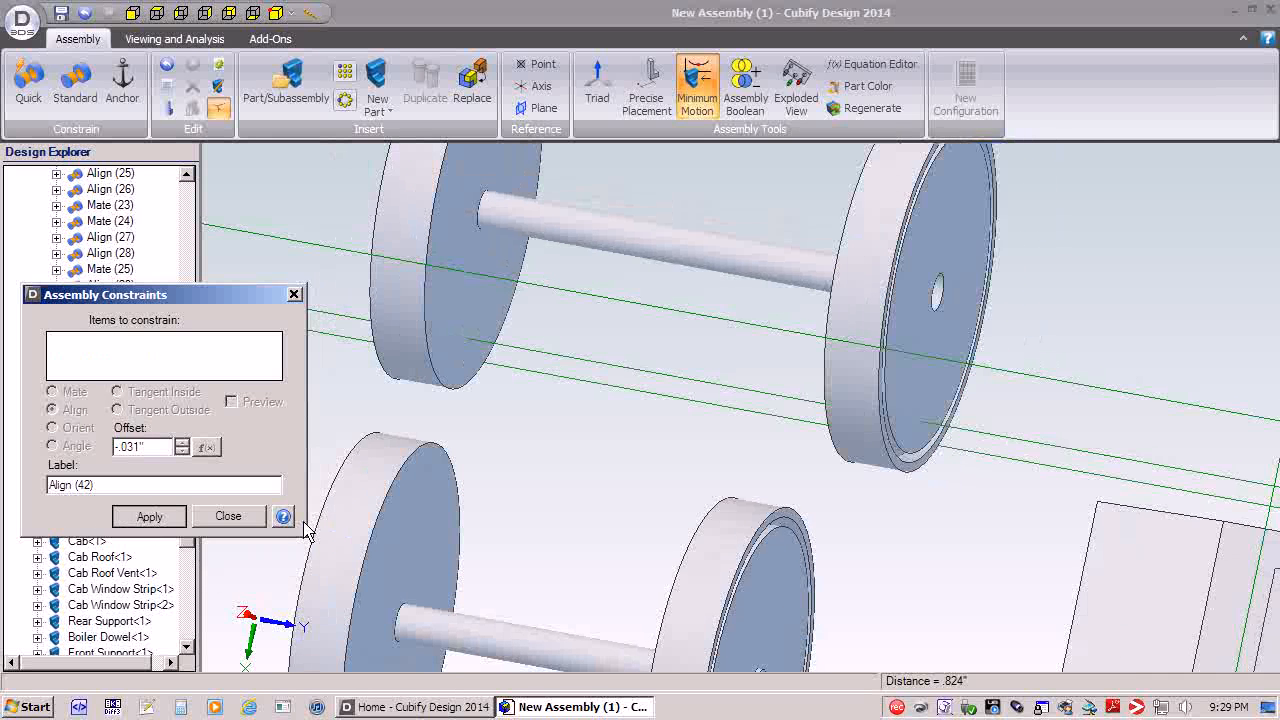
- Try to align the base's side face with the inner face of the rearmost axle's far drive wheel at a 1/32 offset
scroll(501, 508, down, 7)
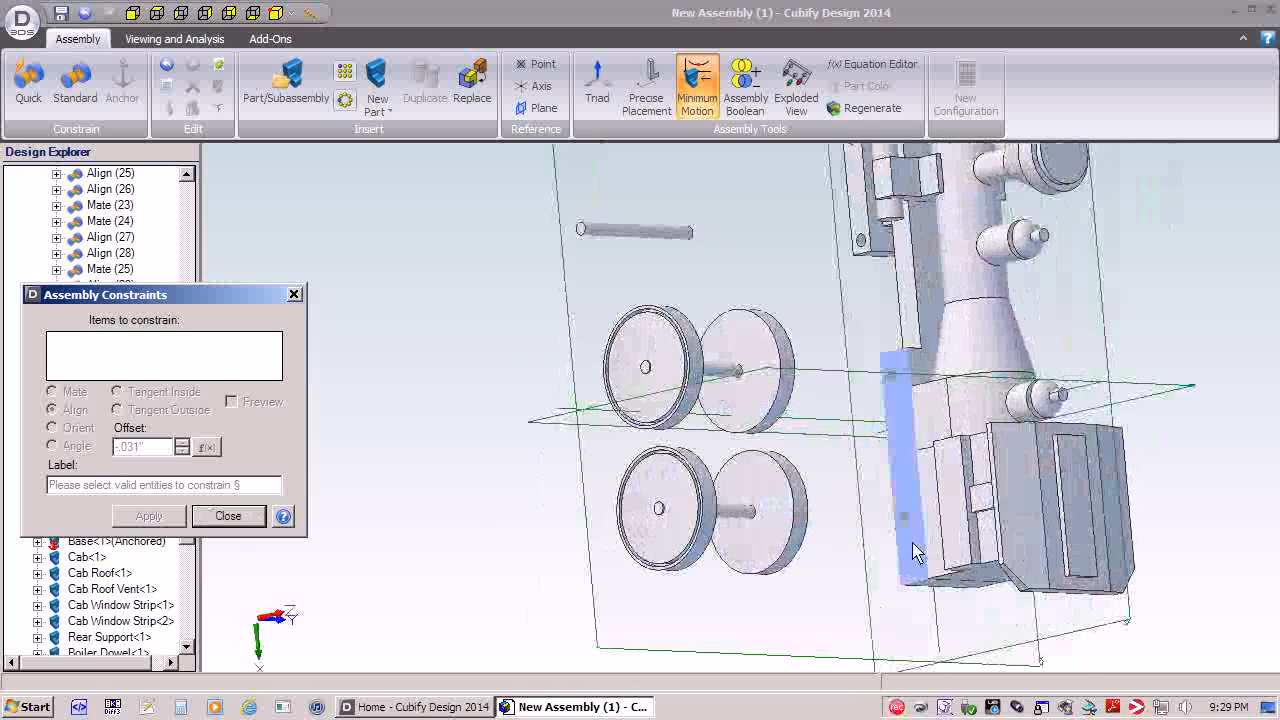
click(913, 553)
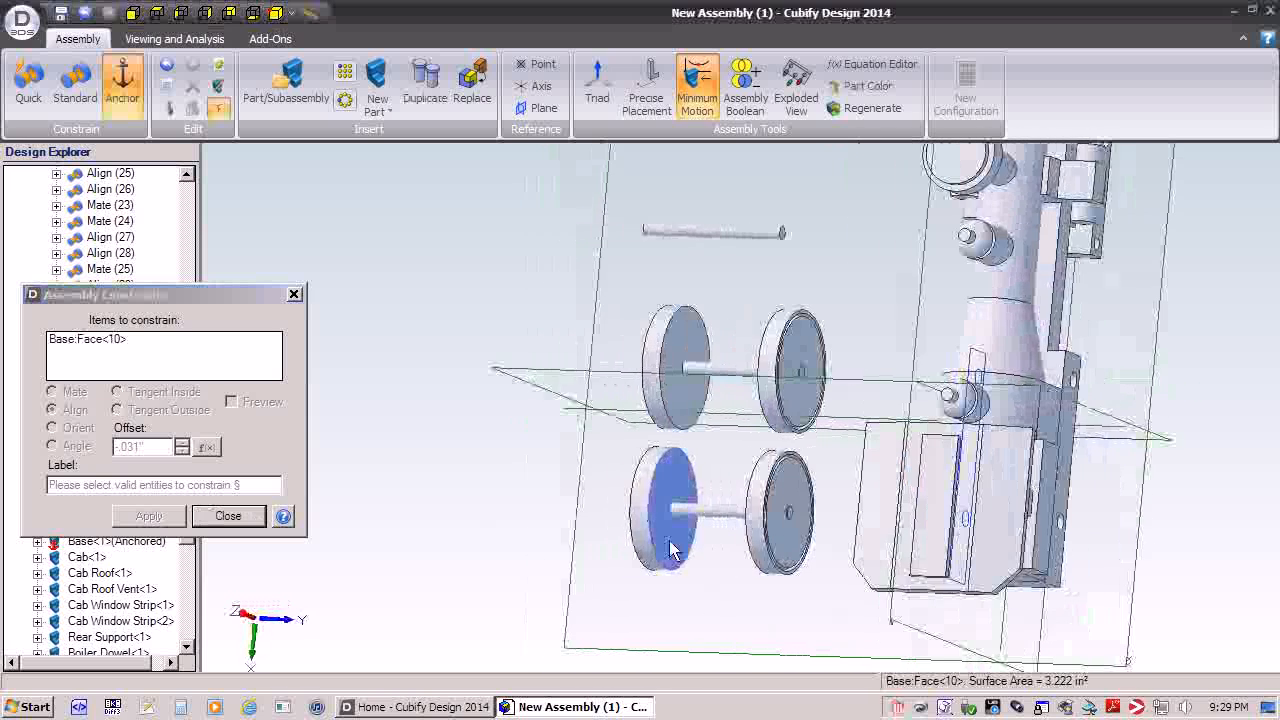
click(670, 549)
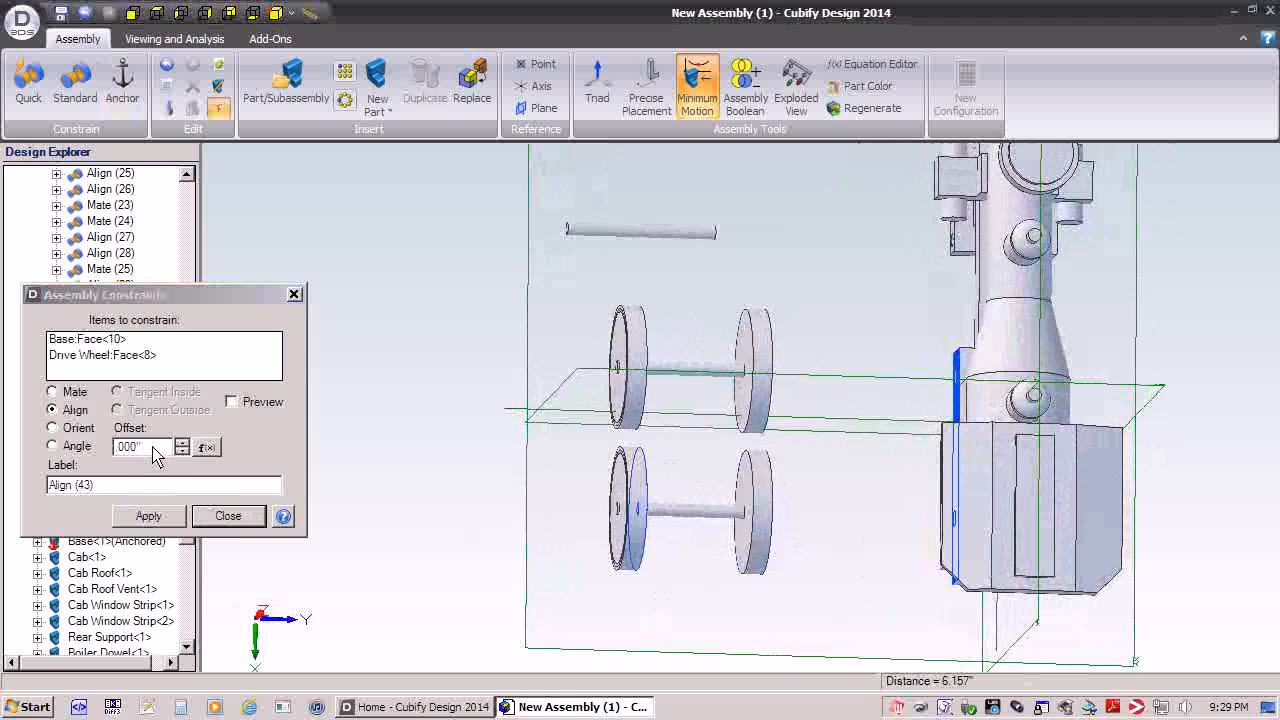
drag(157, 456, 110, 453)
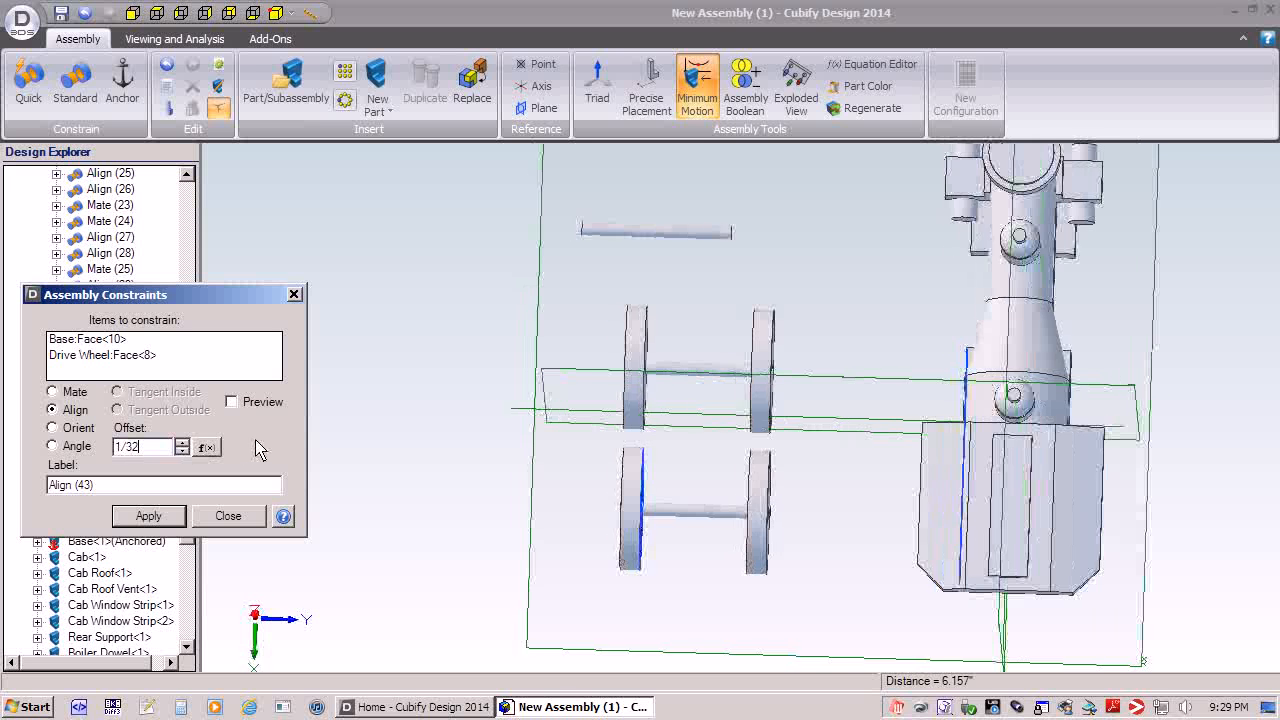
click(149, 516)
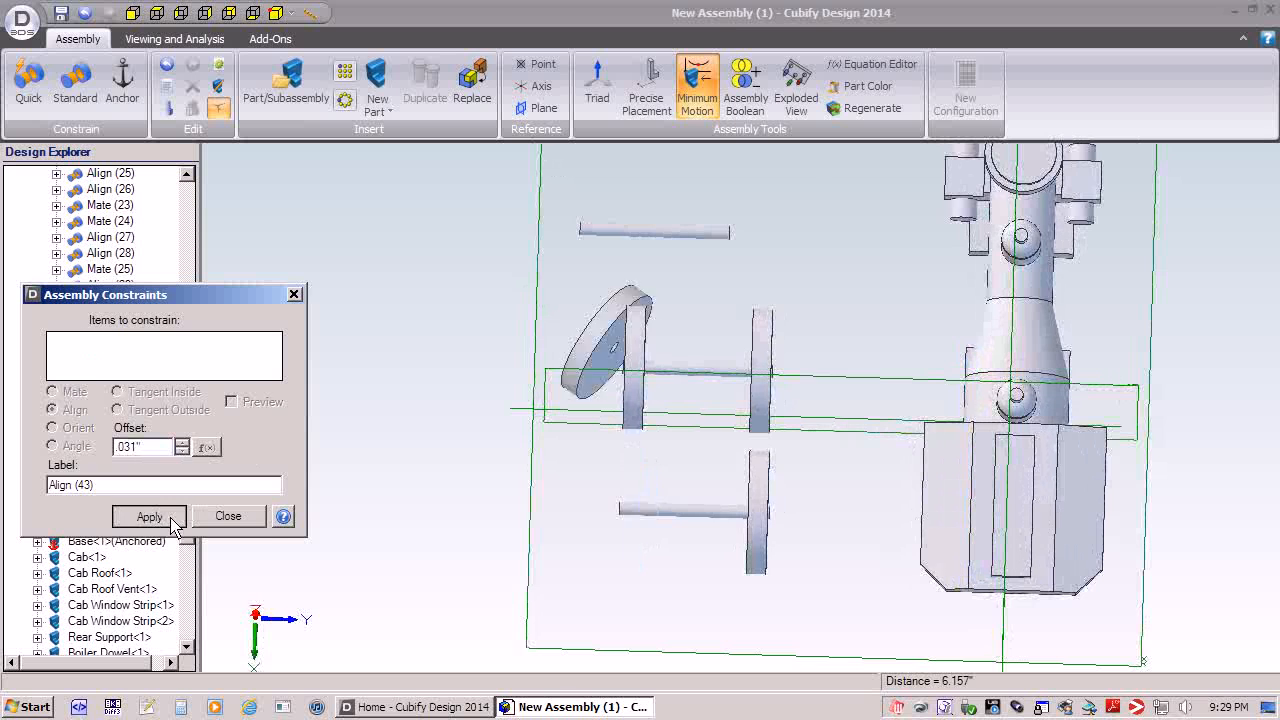
click(228, 516)
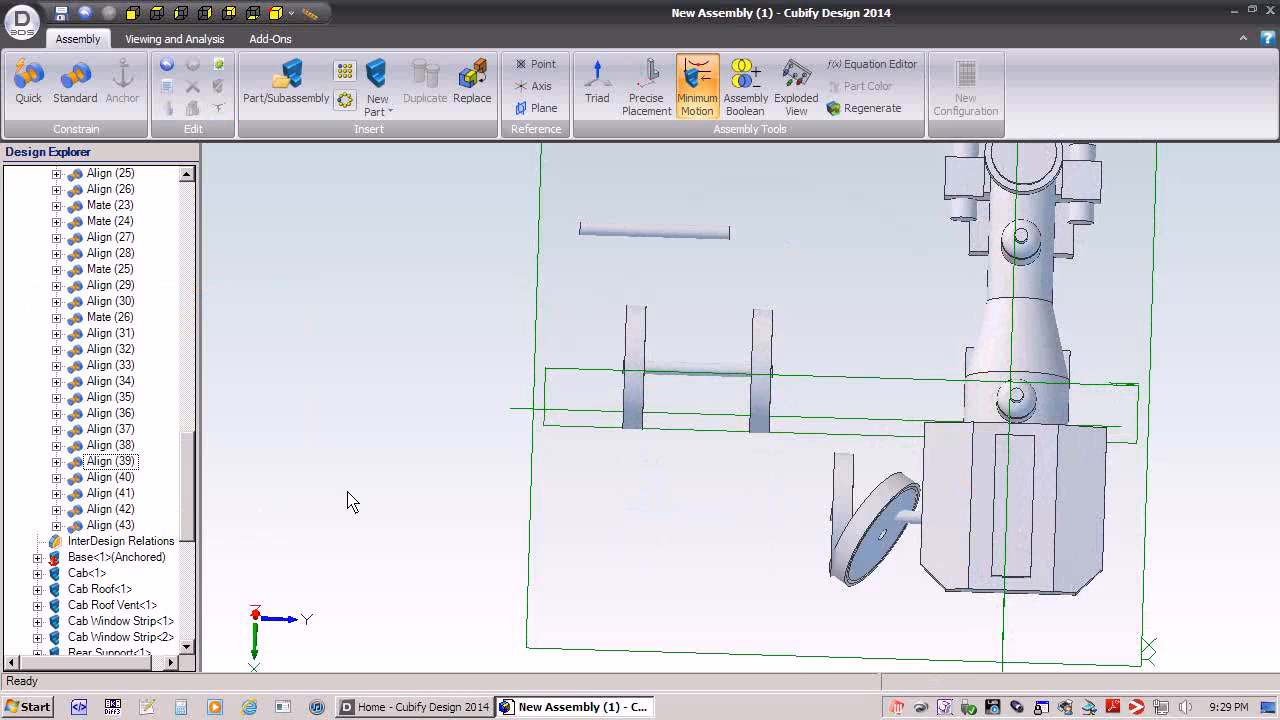
key(ctrl+z)
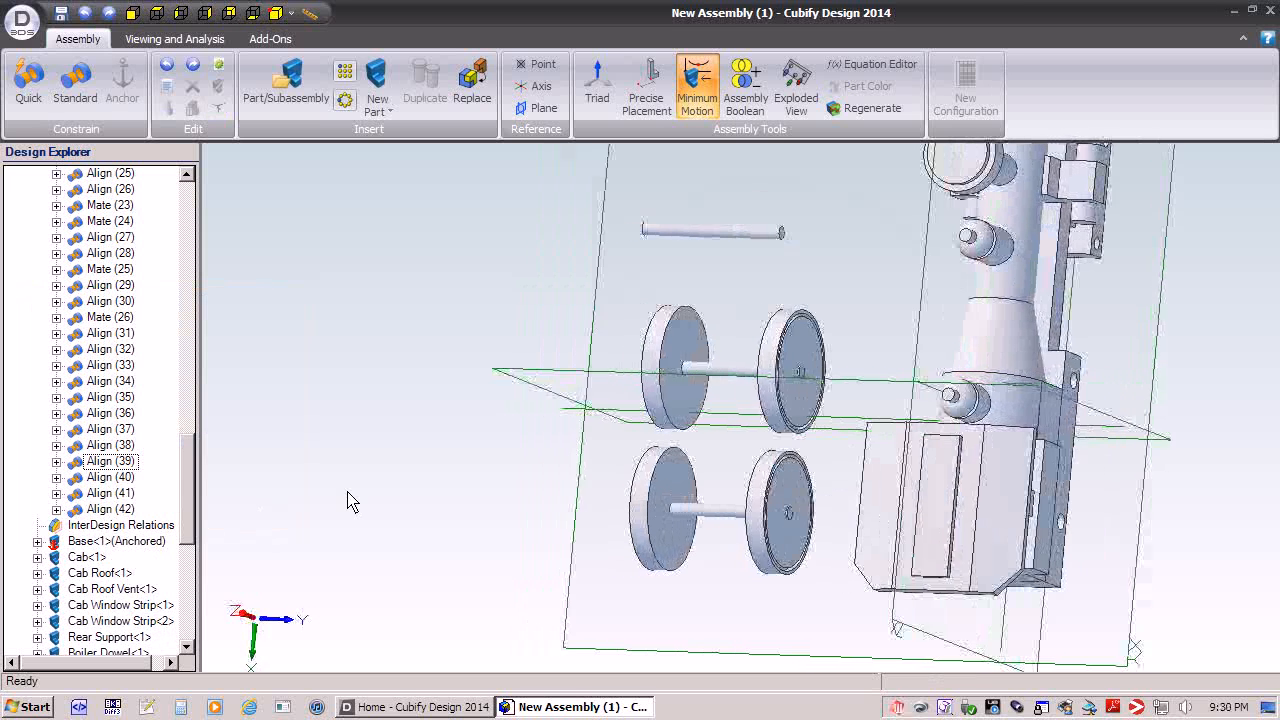
- Mate the base's side face with the inner face of the rearmost axle's far drive wheel at a 1/32 offset
click(70, 75)
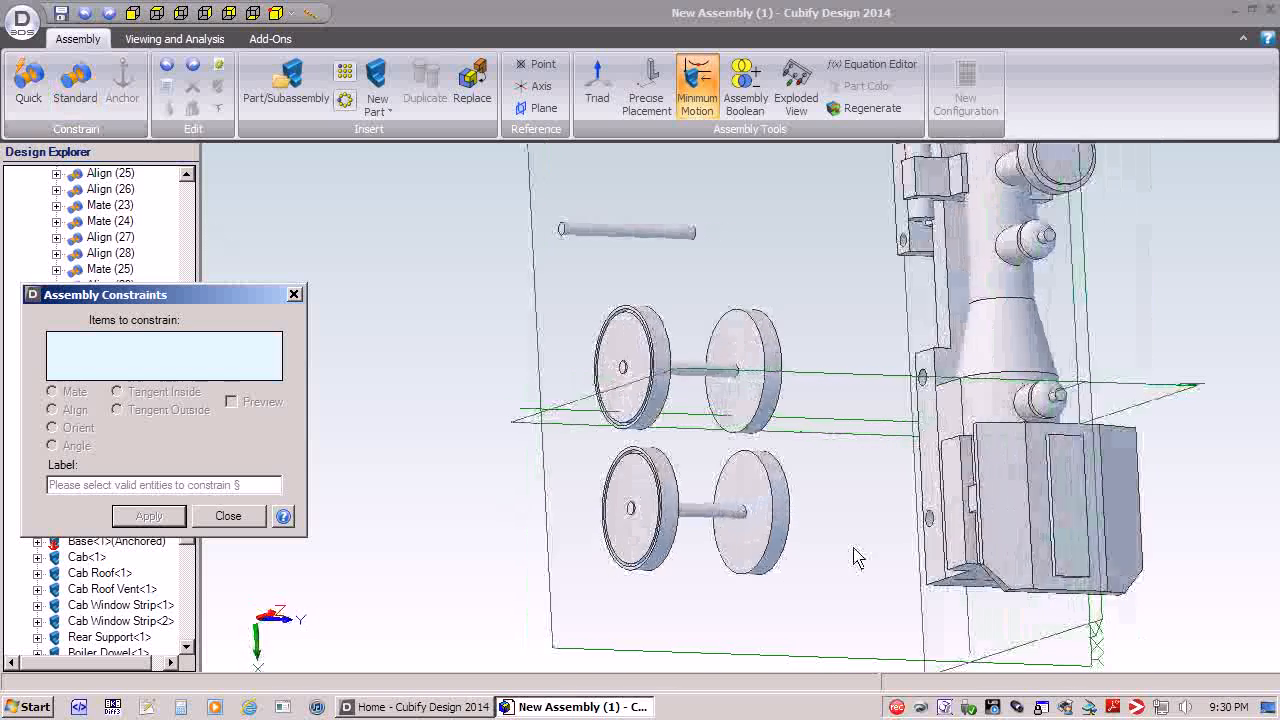
click(880, 572)
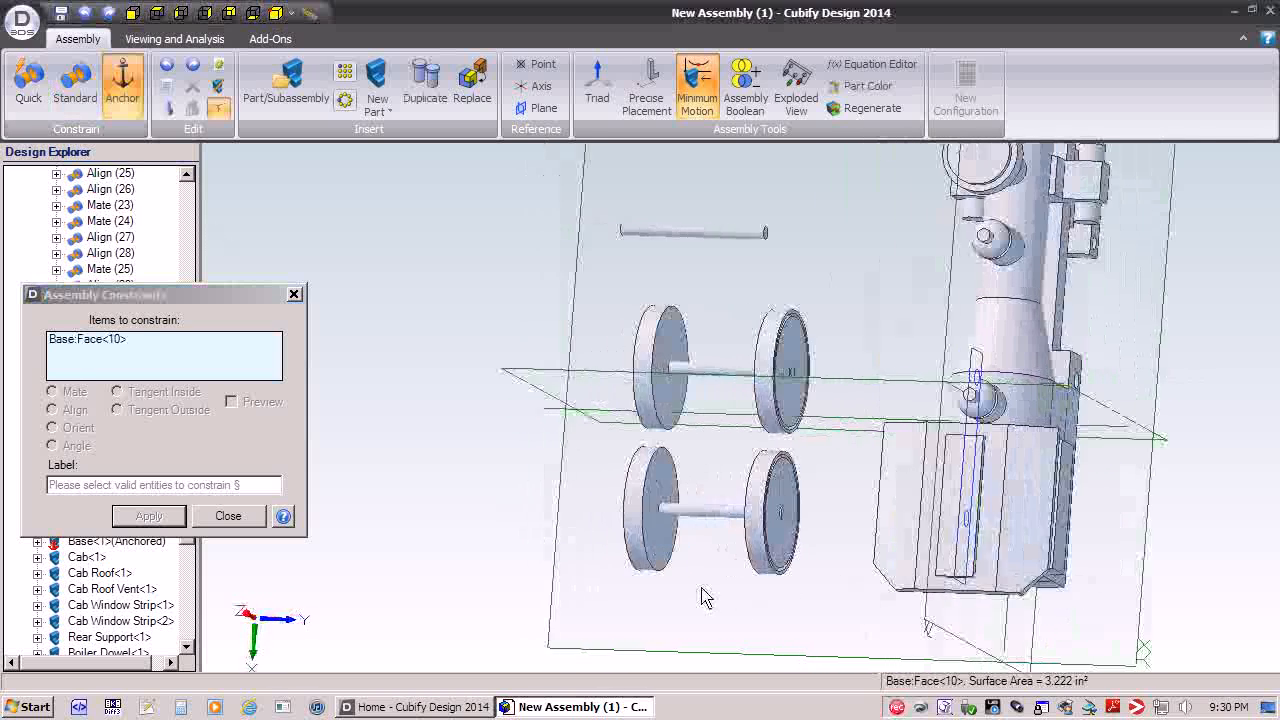
click(673, 531)
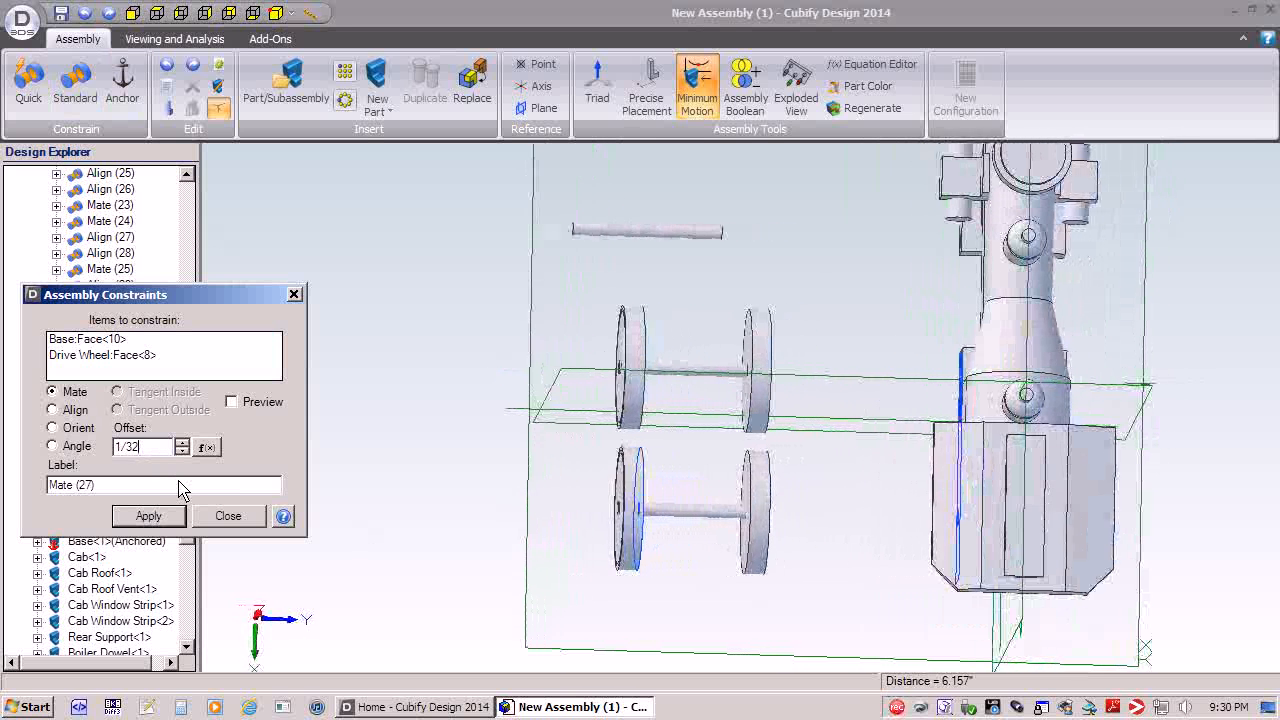
click(148, 516)
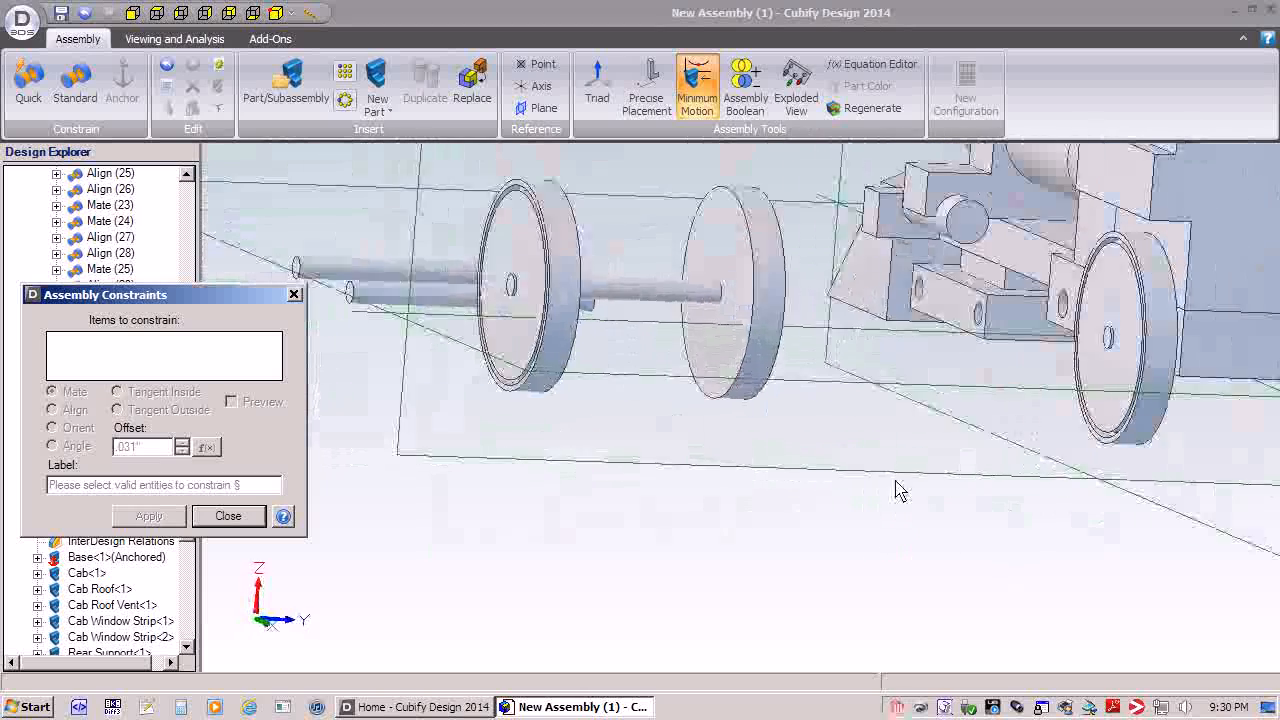
- Mate the base's side face with the inner face of the other axle's far drive wheel at a 1/32 offset
click(1095, 295)
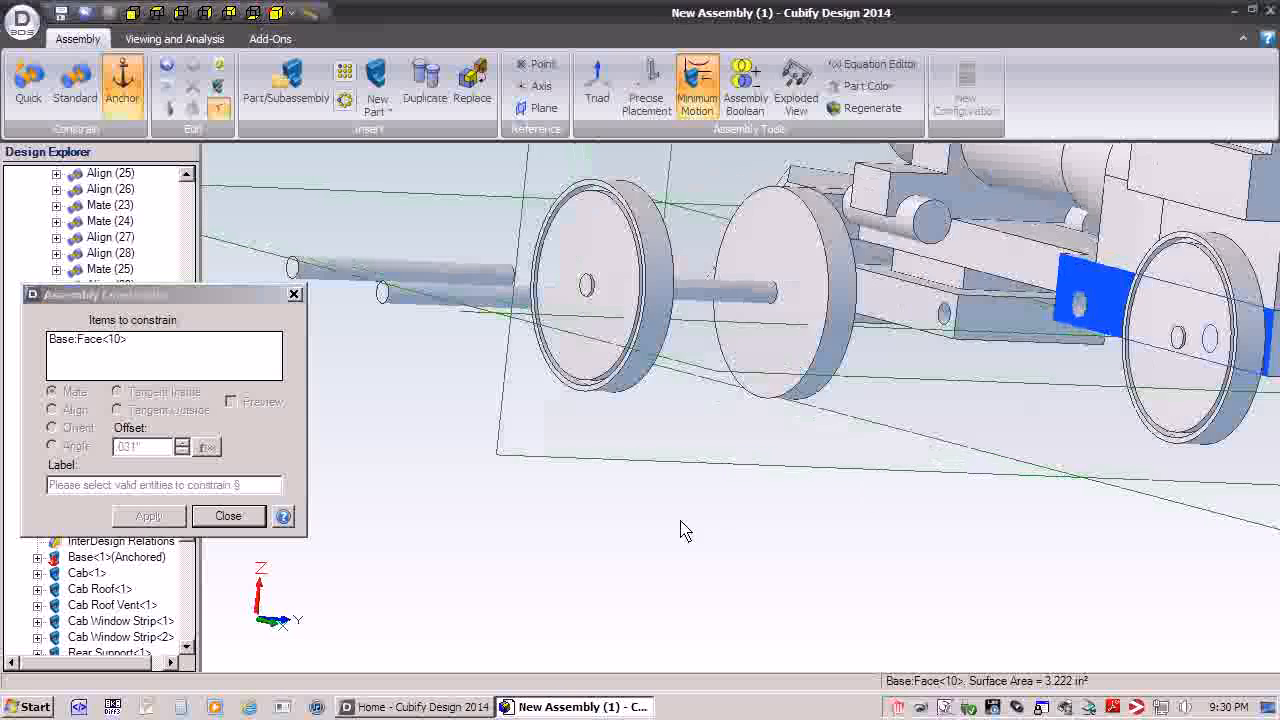
click(421, 365)
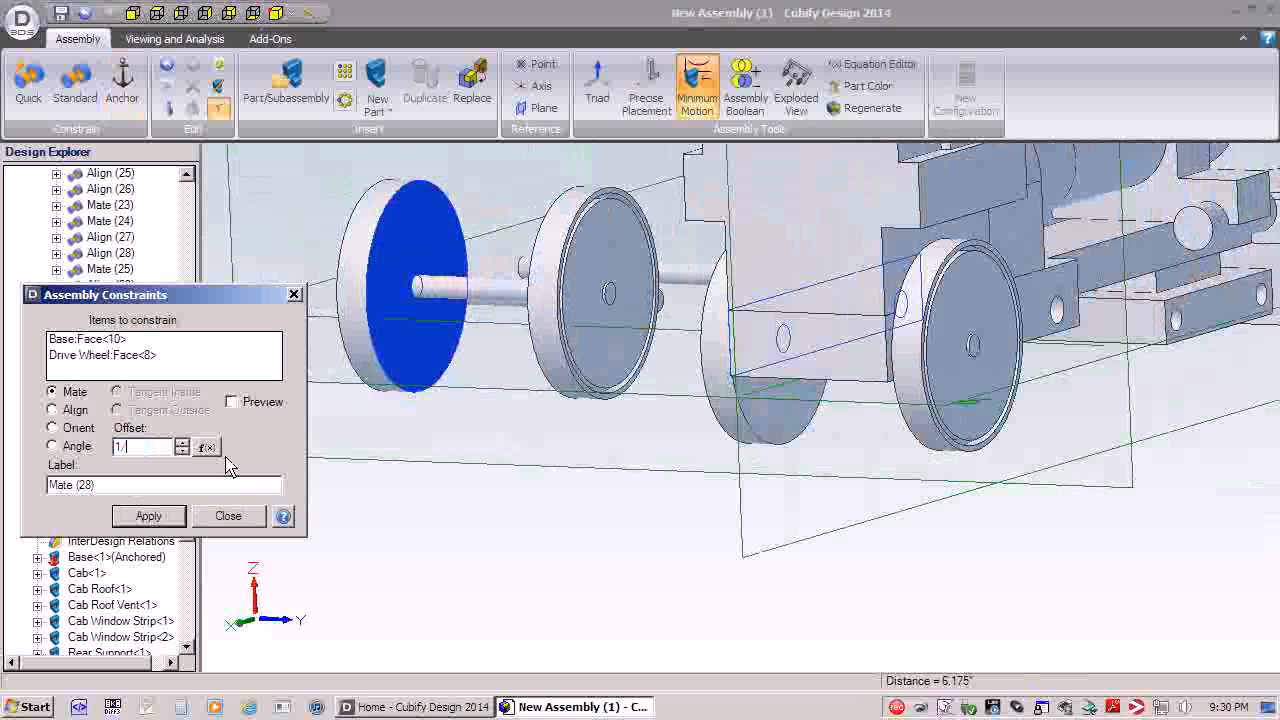
click(160, 520)
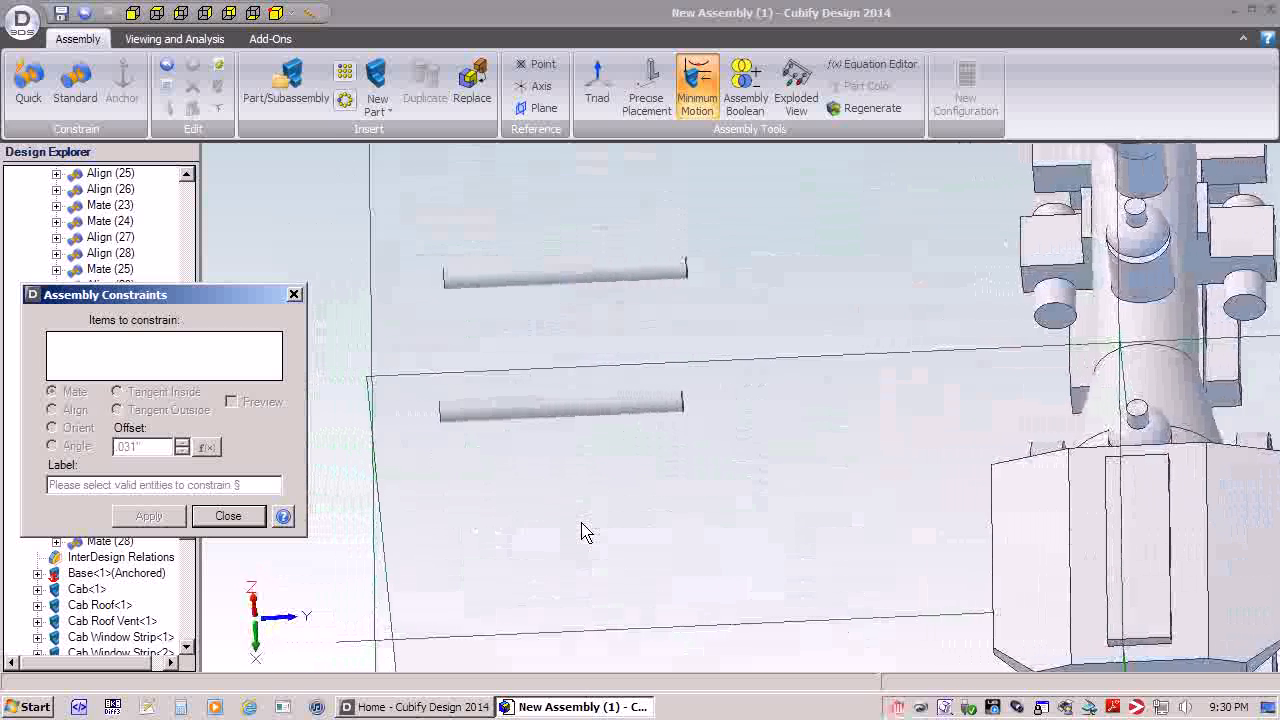
click(250, 520)
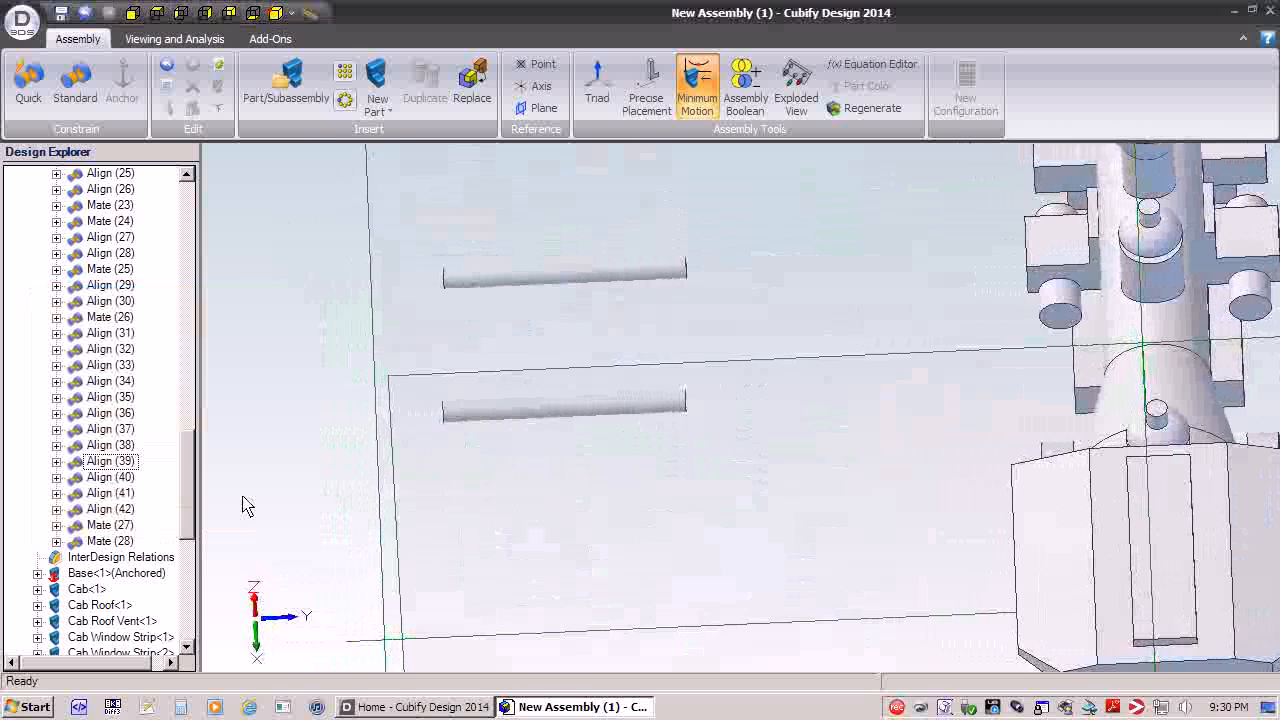
- Insert four copies of Front Wheel.AD_PRT, one near each end of the two remaining loose axles
click(283, 95)
scroll(1020, 240, down, 3)
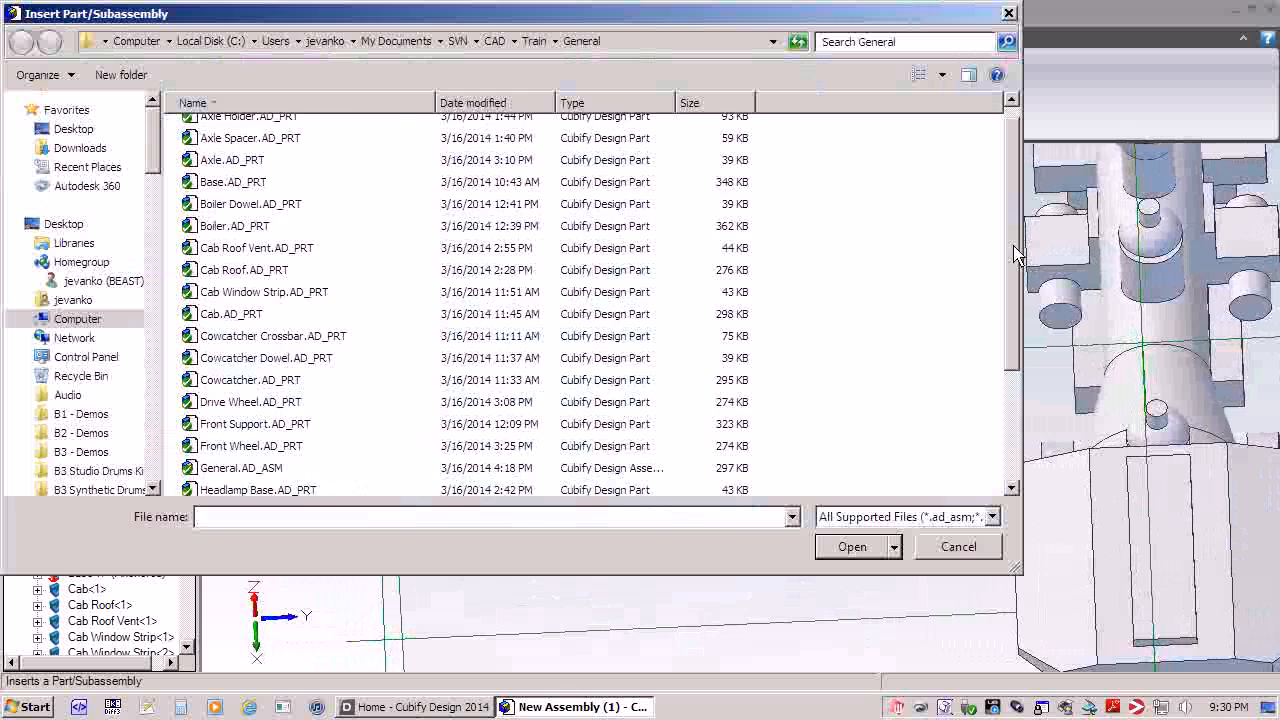
click(250, 288)
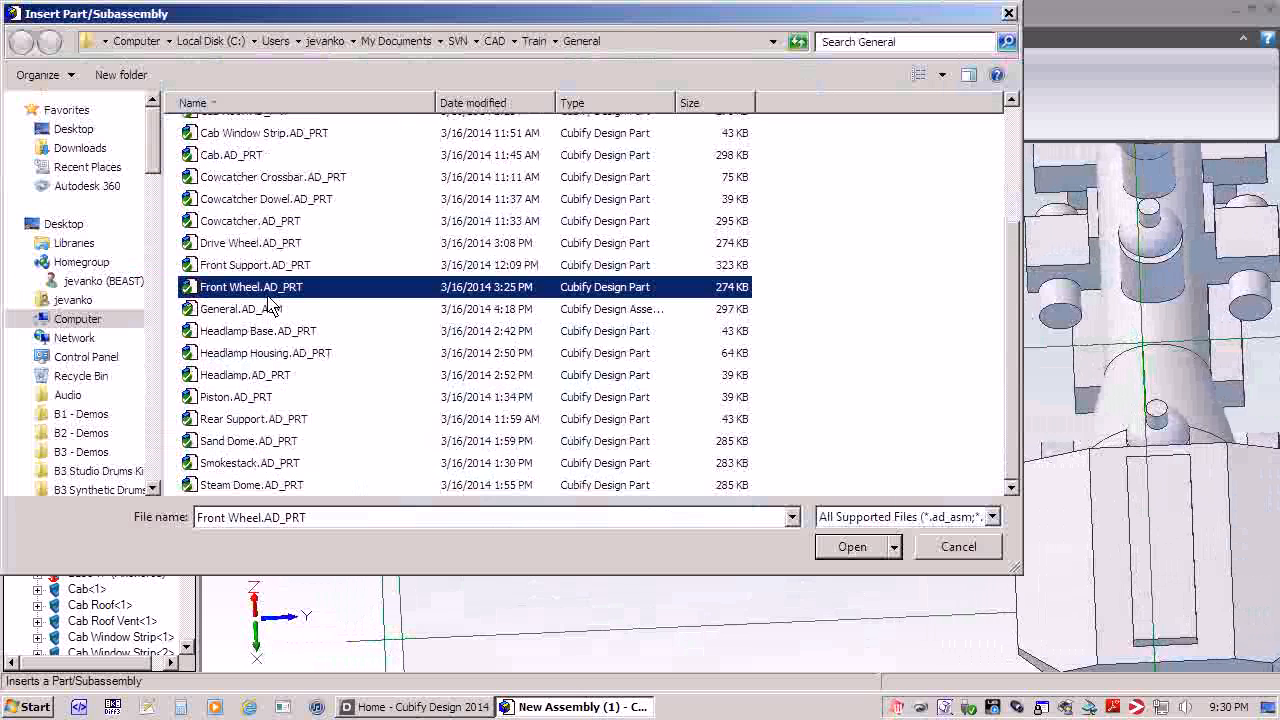
click(845, 546)
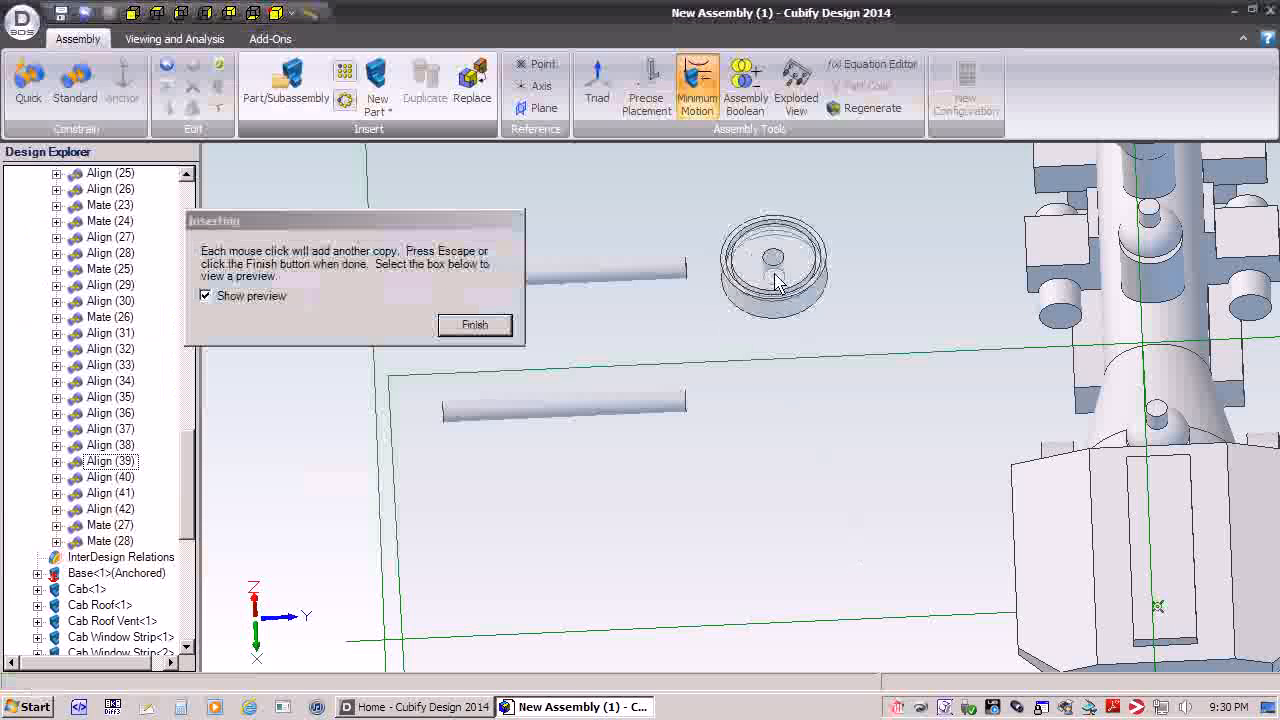
click(790, 288)
click(800, 424)
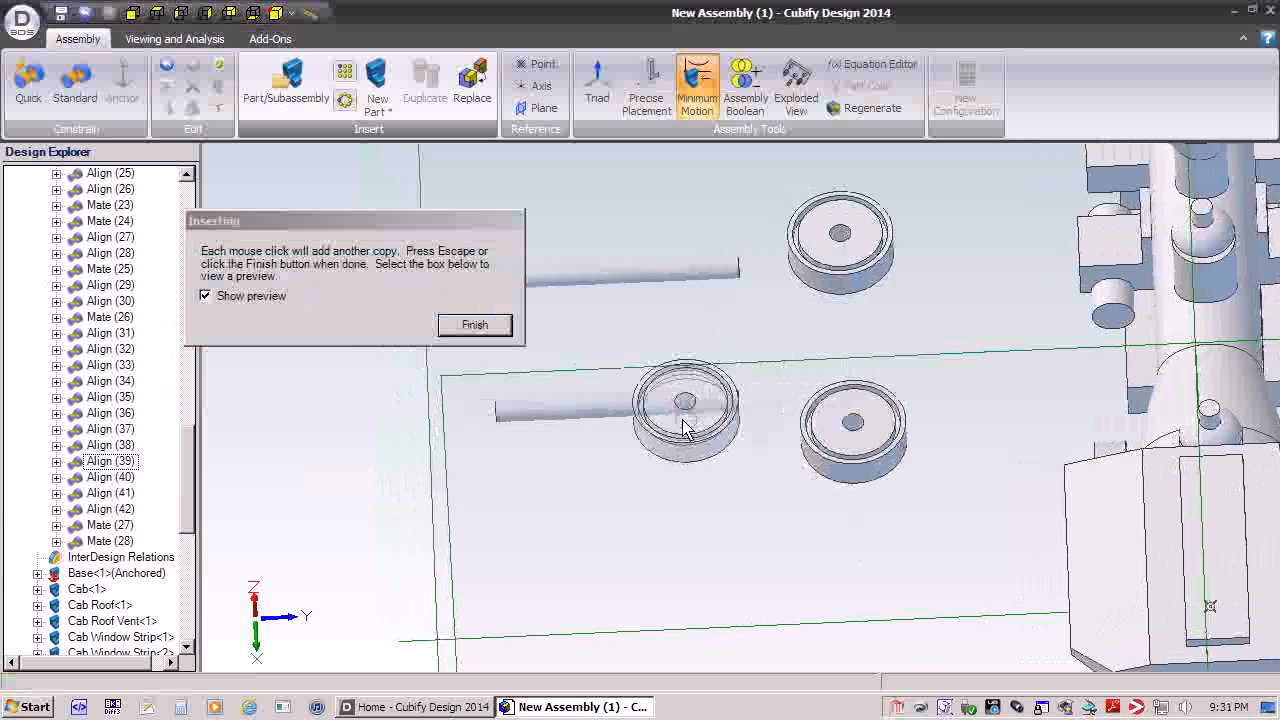
middle_drag(669, 414, 706, 414)
click(558, 263)
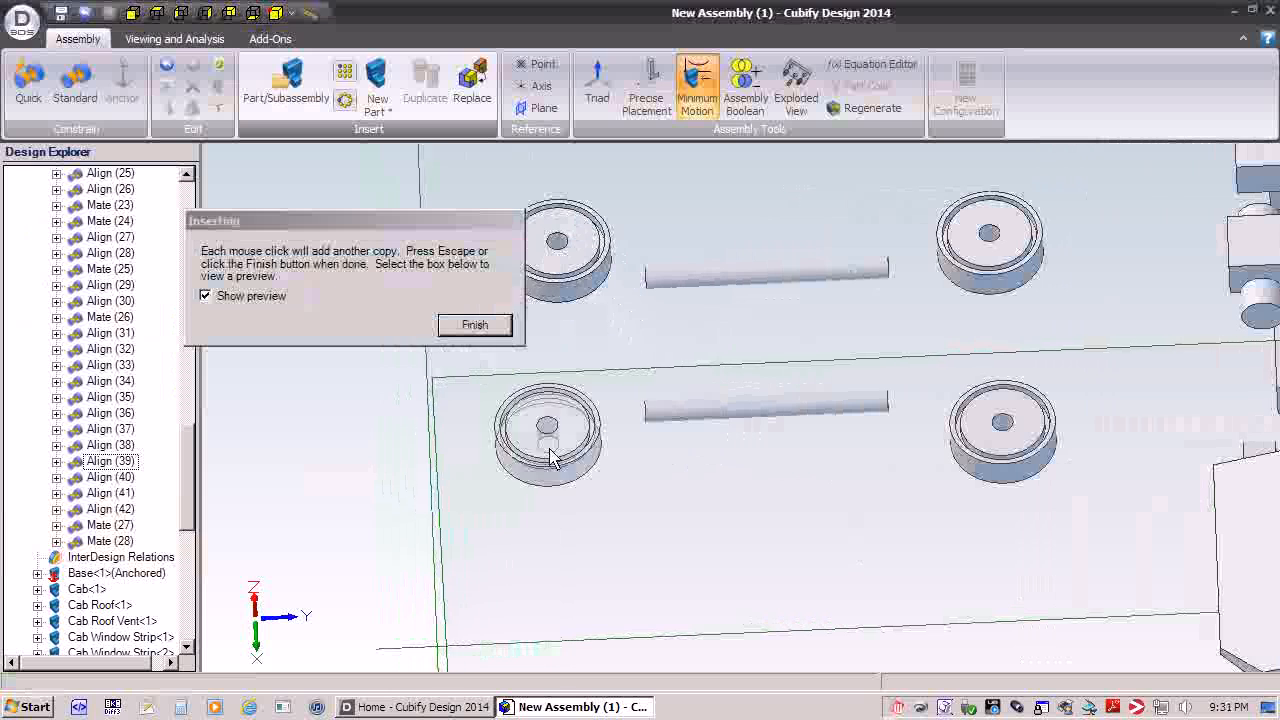
click(556, 454)
click(484, 326)
middle_drag(659, 537, 657, 527)
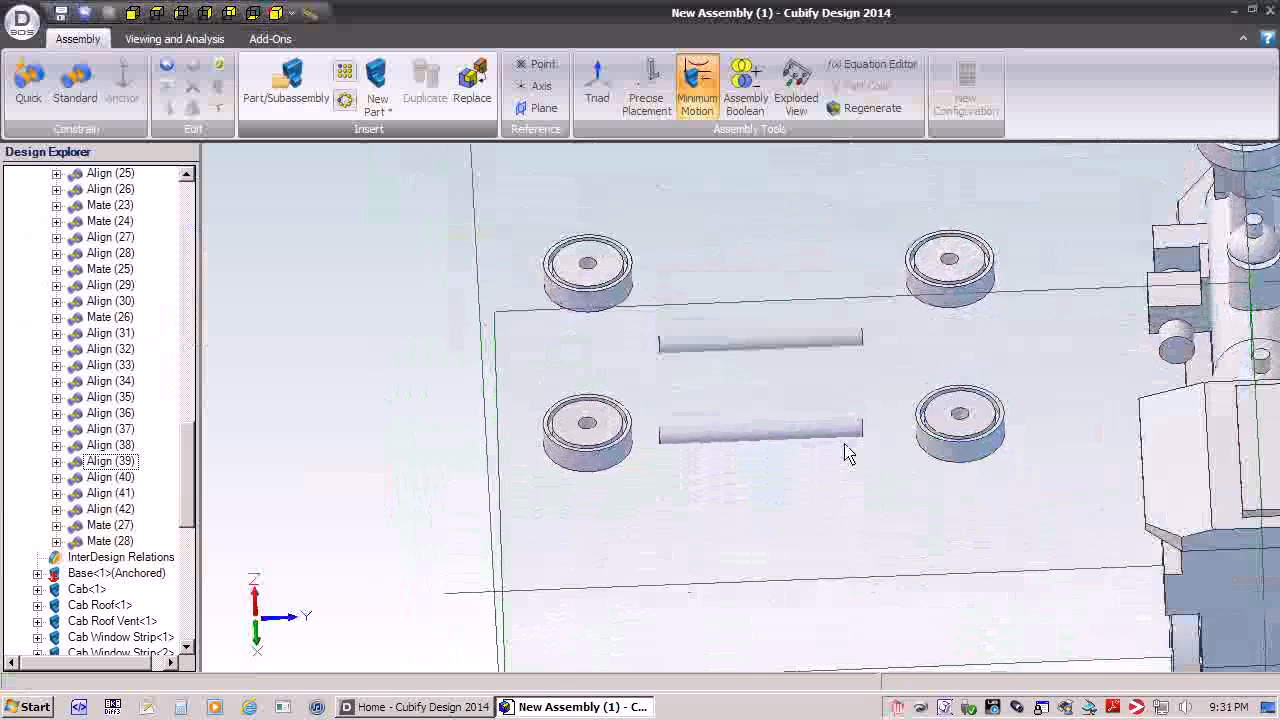
- Rotate the four front wheels upright with the Triad so their bores run roughly parallel to the loose axles
click(600, 95)
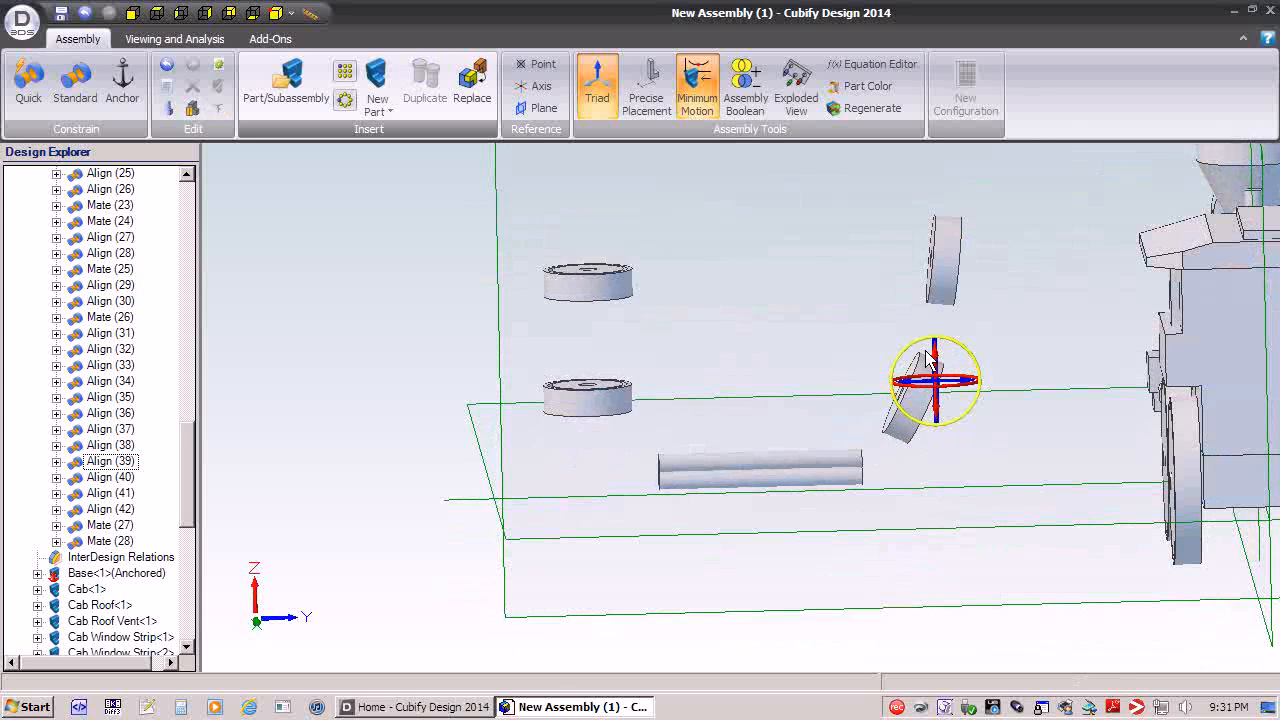
middle_drag(729, 421, 612, 398)
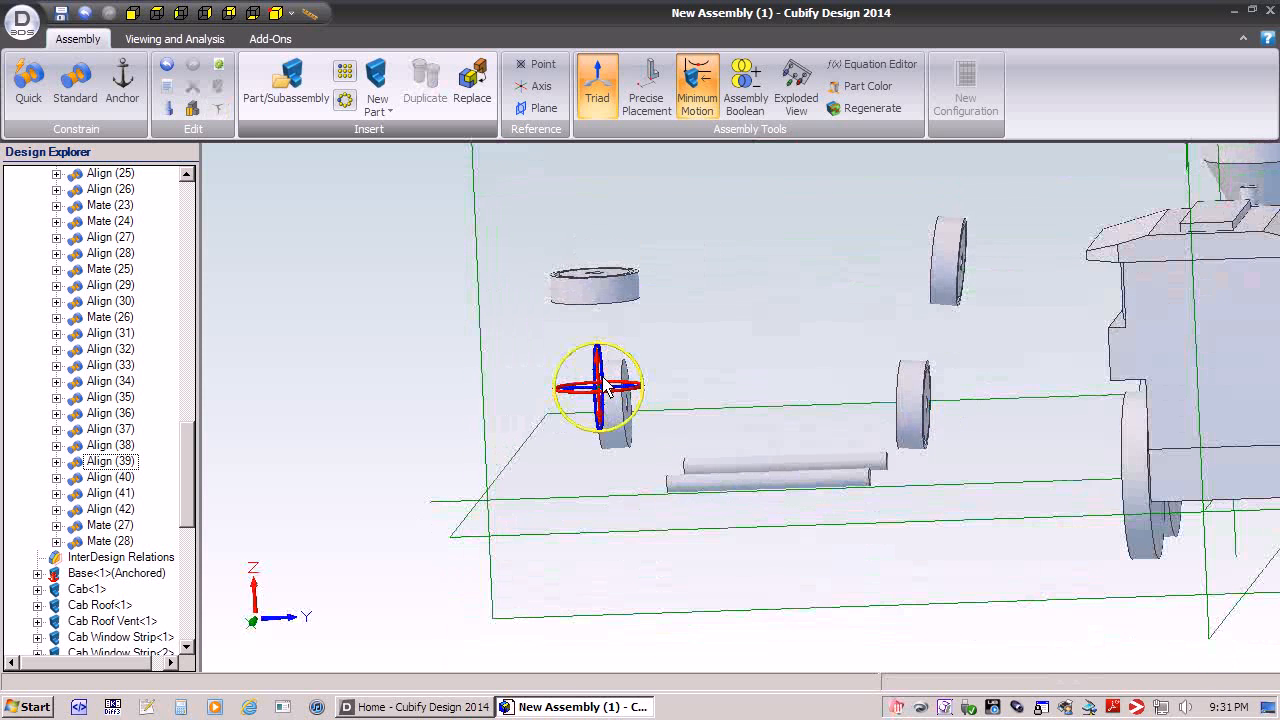
middle_drag(668, 341, 652, 262)
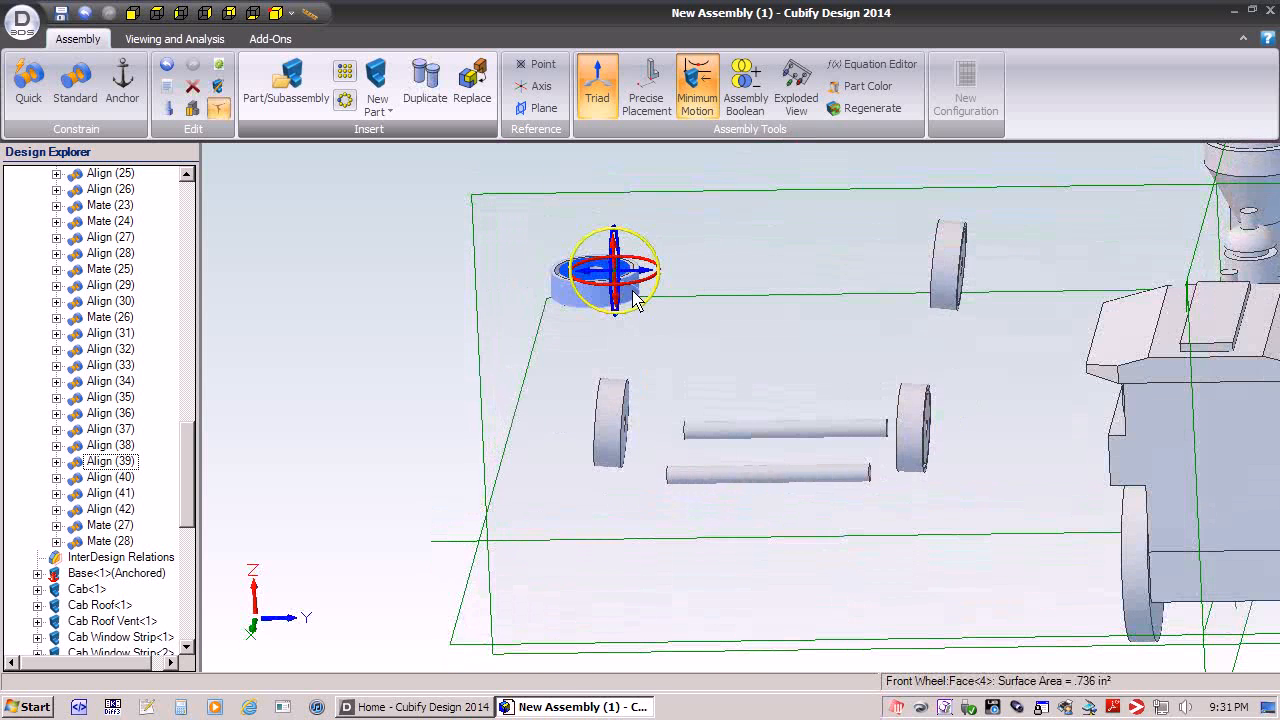
drag(633, 300, 620, 278)
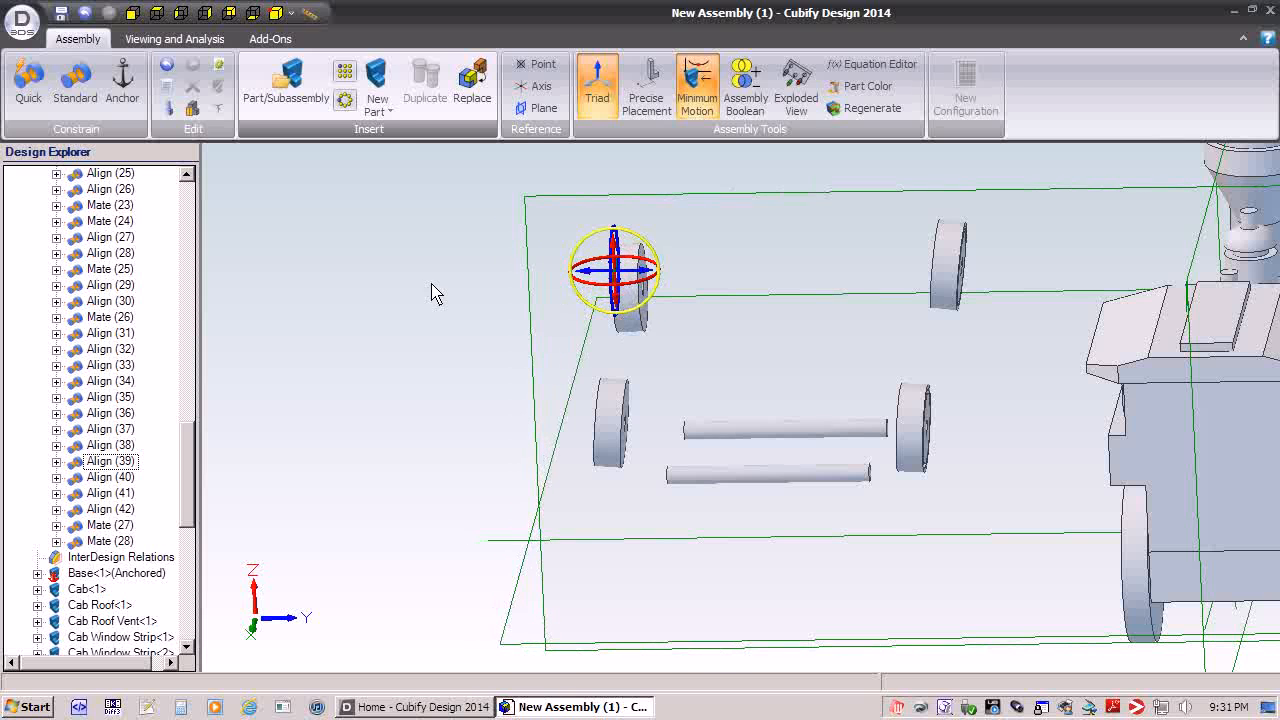
click(600, 86)
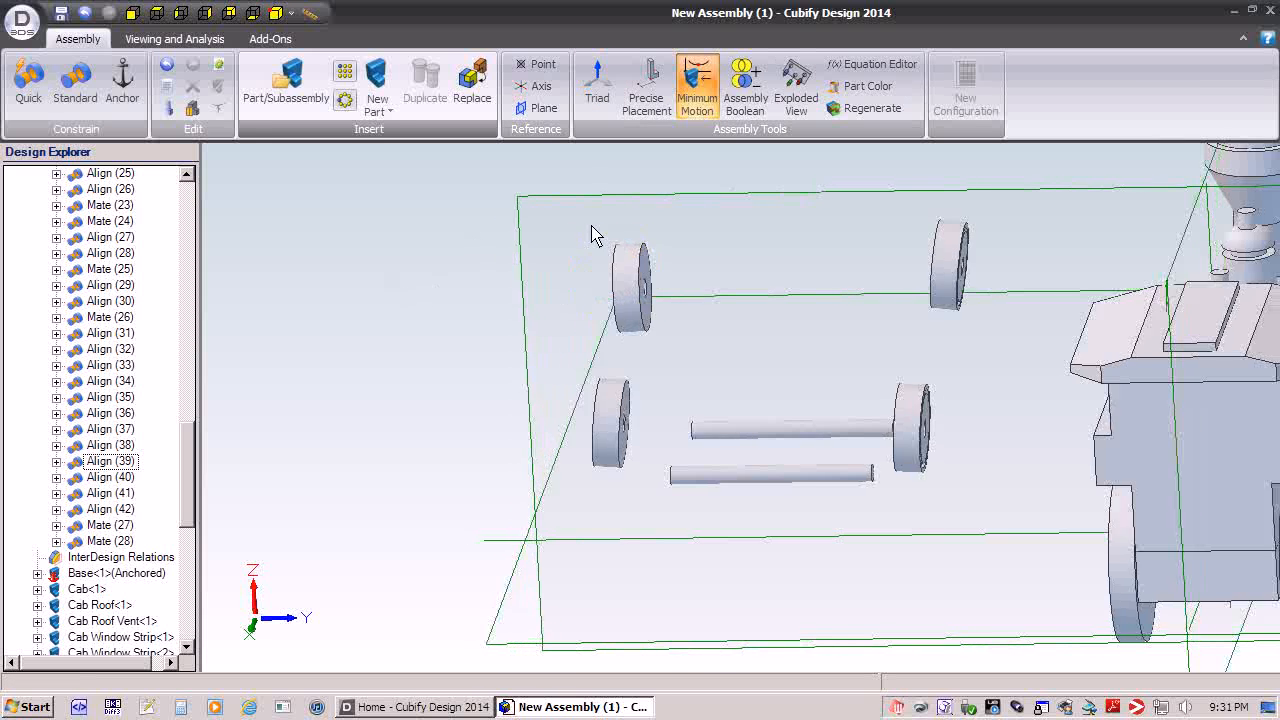
- Align the bore of the locomotive-side front wheel nearer the cab with the cylindrical face of the adjacent loose axle
middle_drag(590, 225, 605, 222)
scroll(600, 222, up, 3)
scroll(601, 222, down, 4)
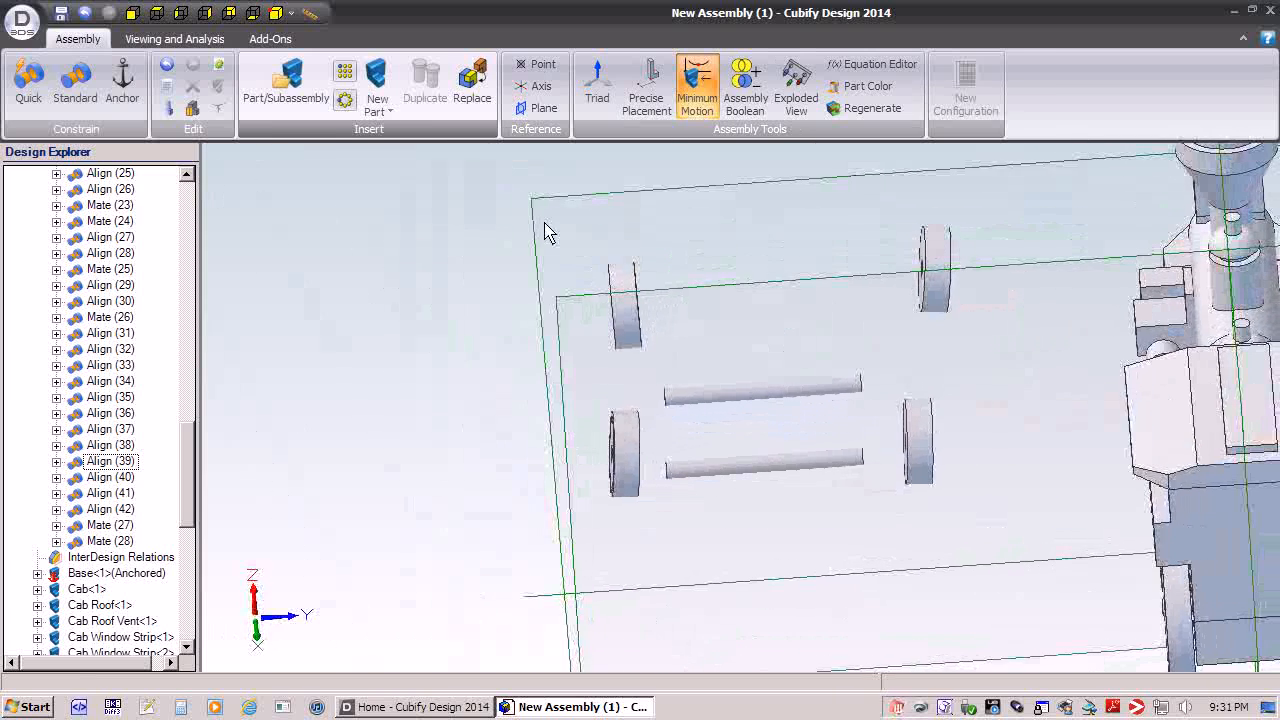
click(76, 84)
middle_drag(750, 470, 954, 467)
scroll(954, 467, up, 2)
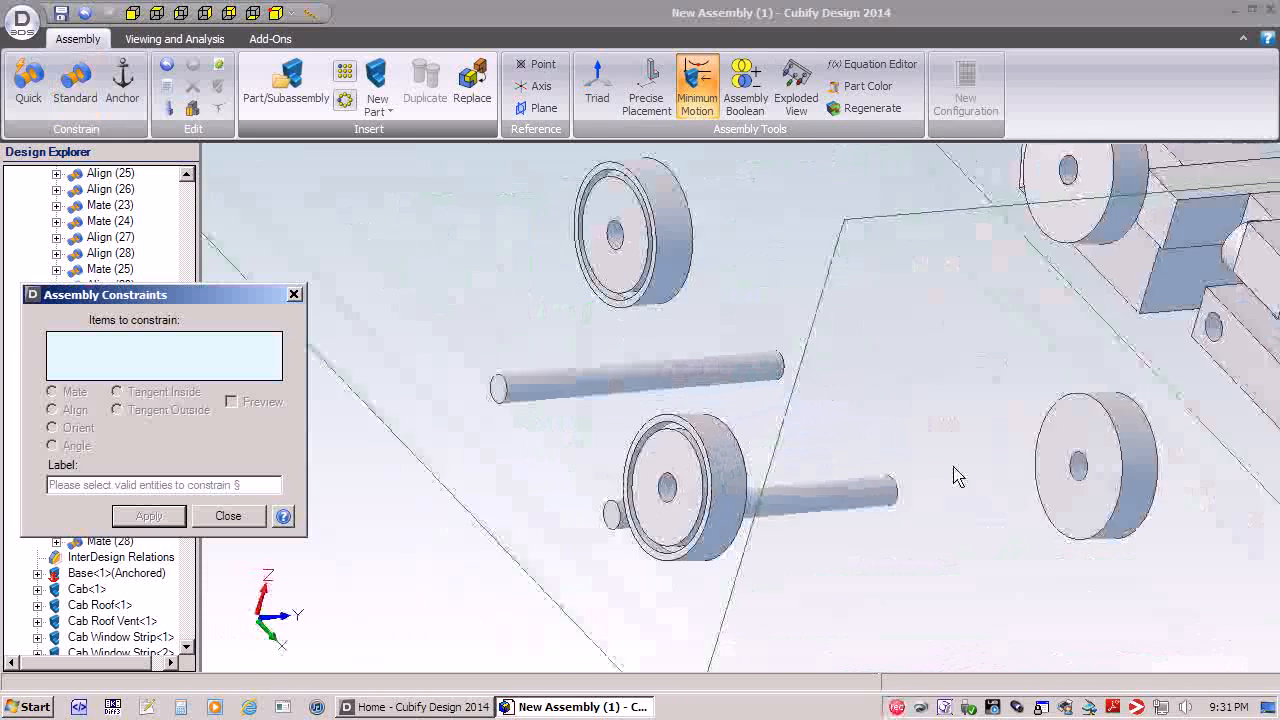
click(1078, 466)
middle_drag(1078, 466, 876, 505)
click(876, 505)
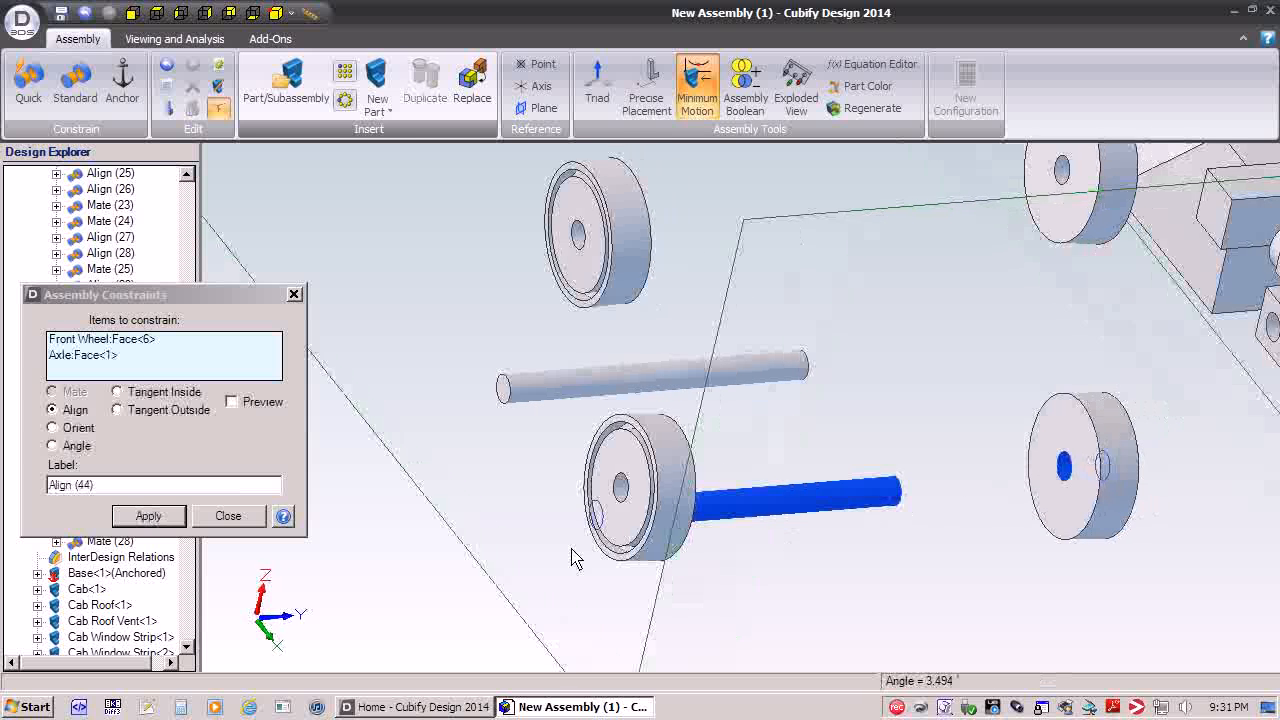
click(149, 517)
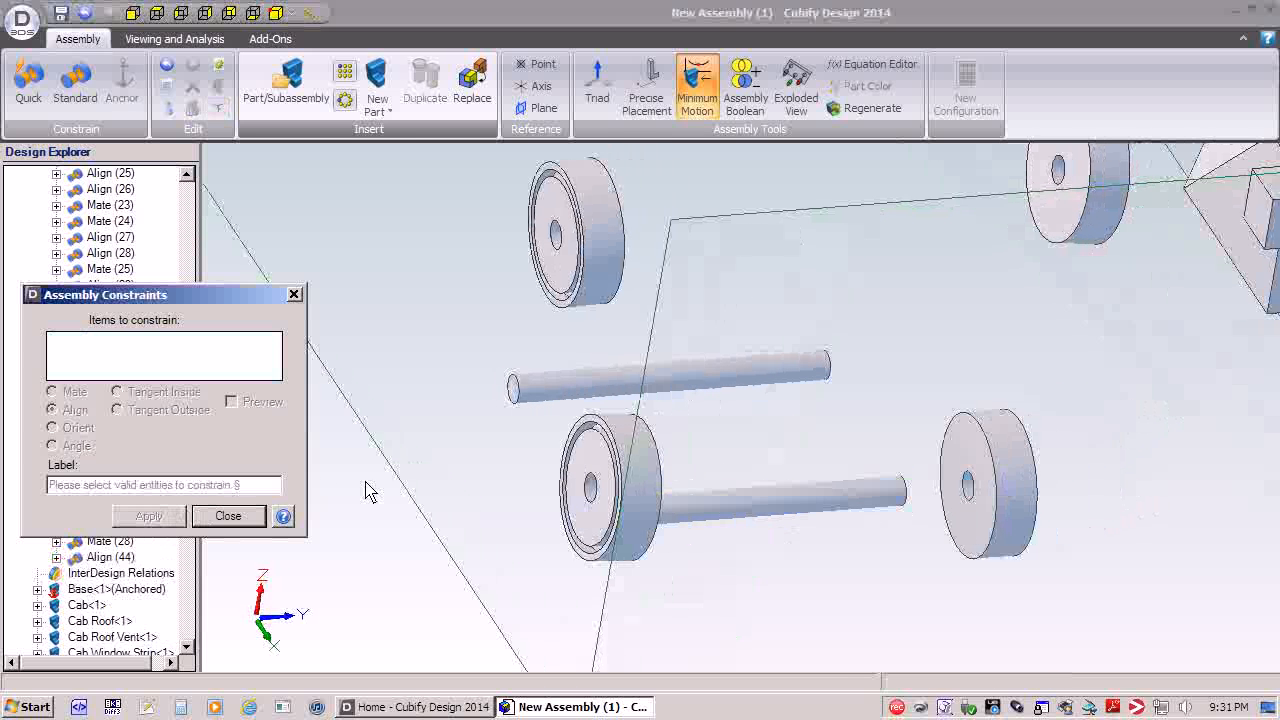
- Align the bore of the other locomotive-side front wheel with the cylindrical face of the loose axle farther from the cab
click(1060, 199)
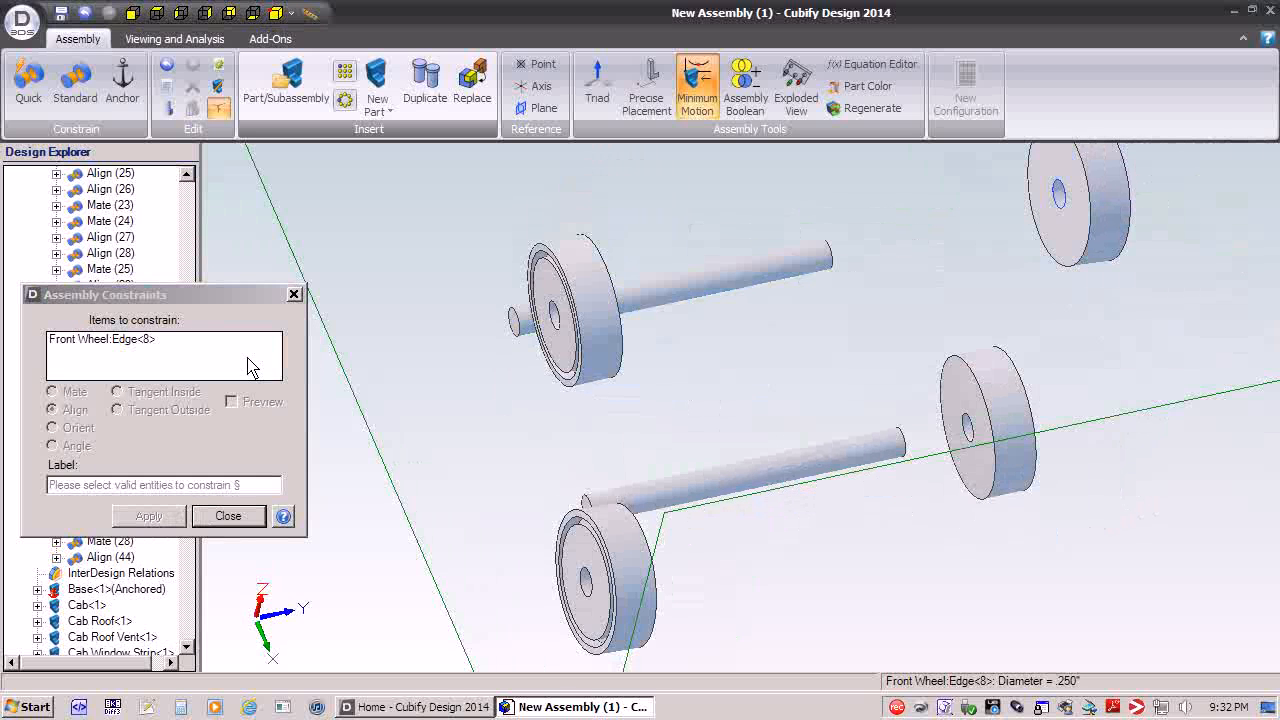
right_click(108, 341)
click(140, 350)
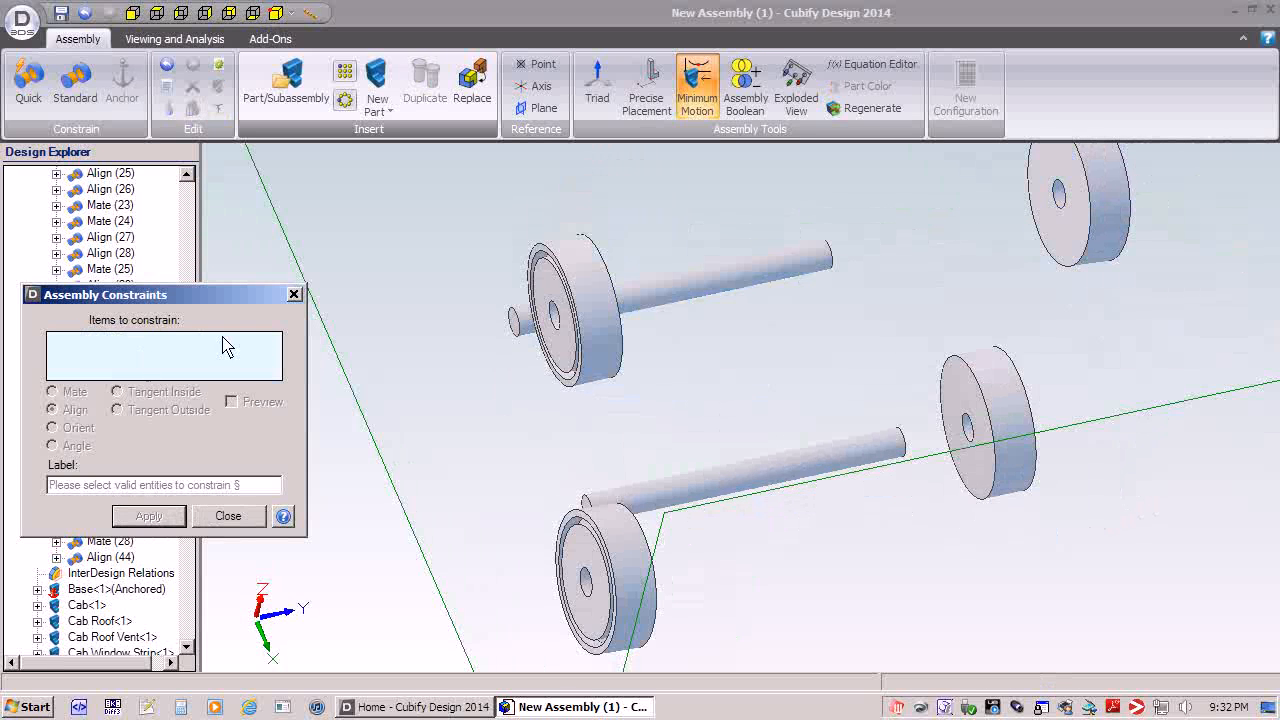
click(1060, 192)
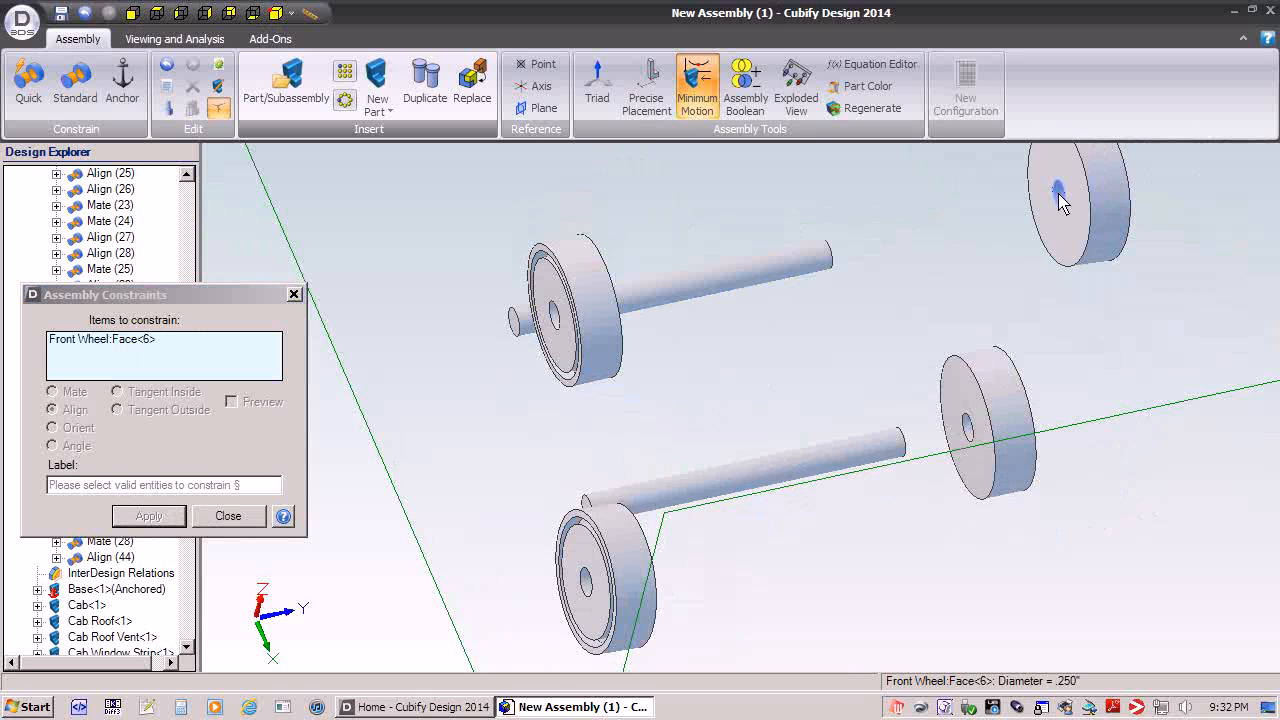
click(777, 297)
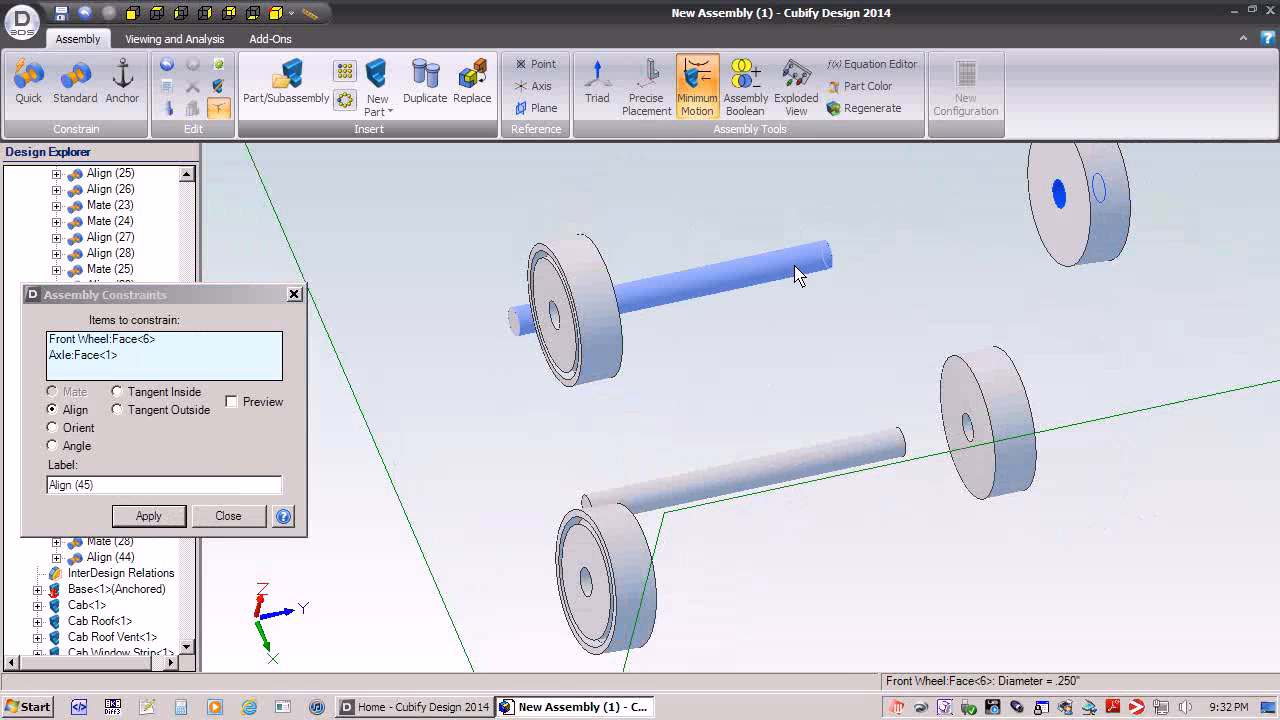
click(163, 520)
click(163, 520)
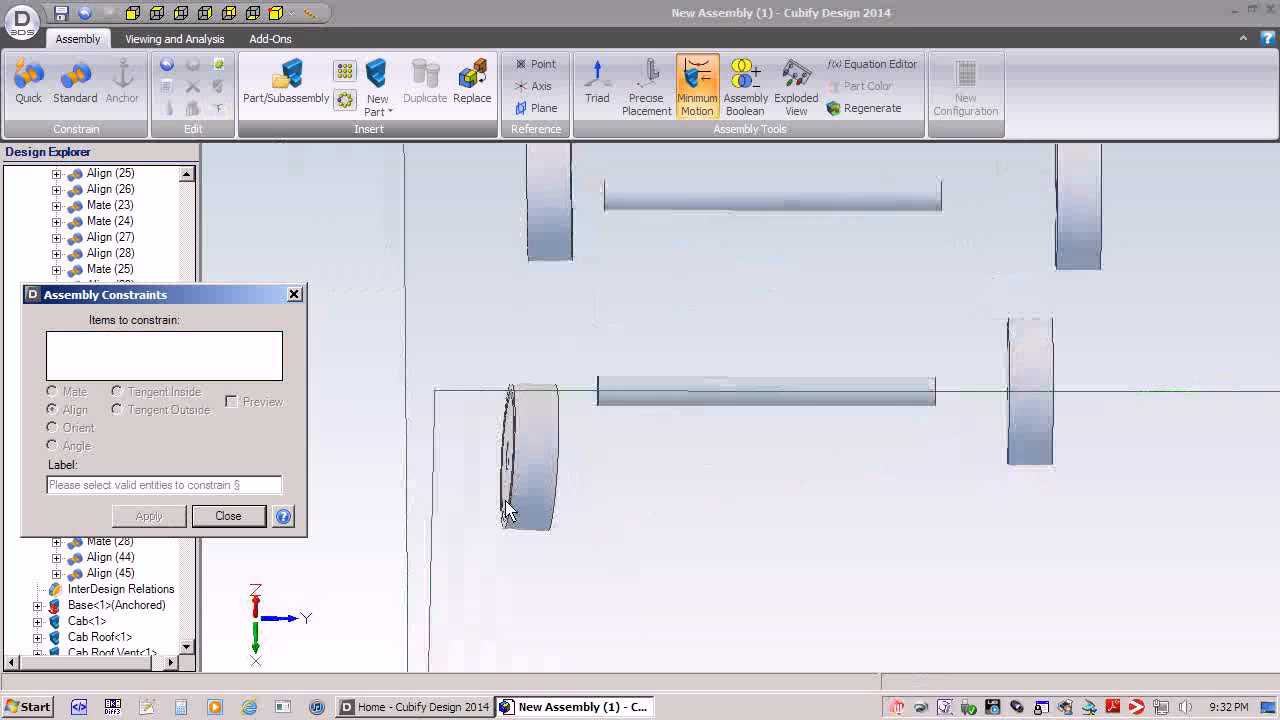
- Align the bore of the far-side front wheel nearer the cab with the cylindrical face of its adjacent axle
click(706, 458)
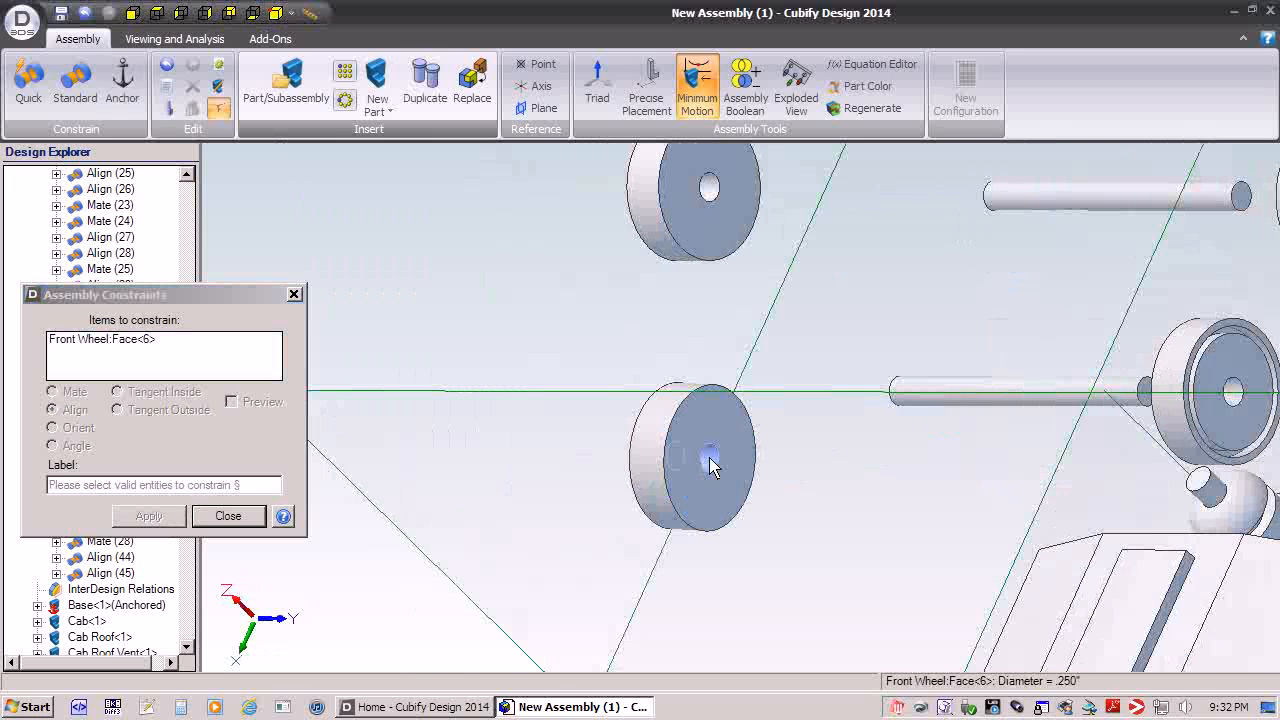
click(900, 392)
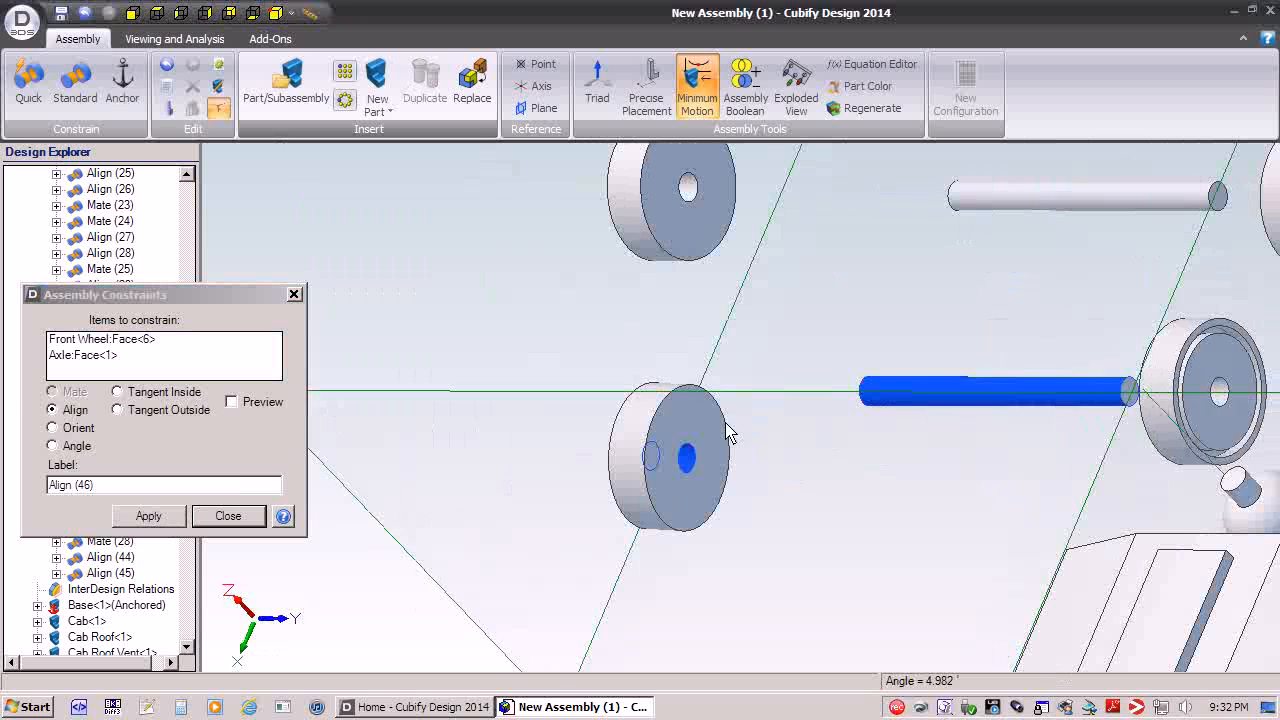
click(155, 518)
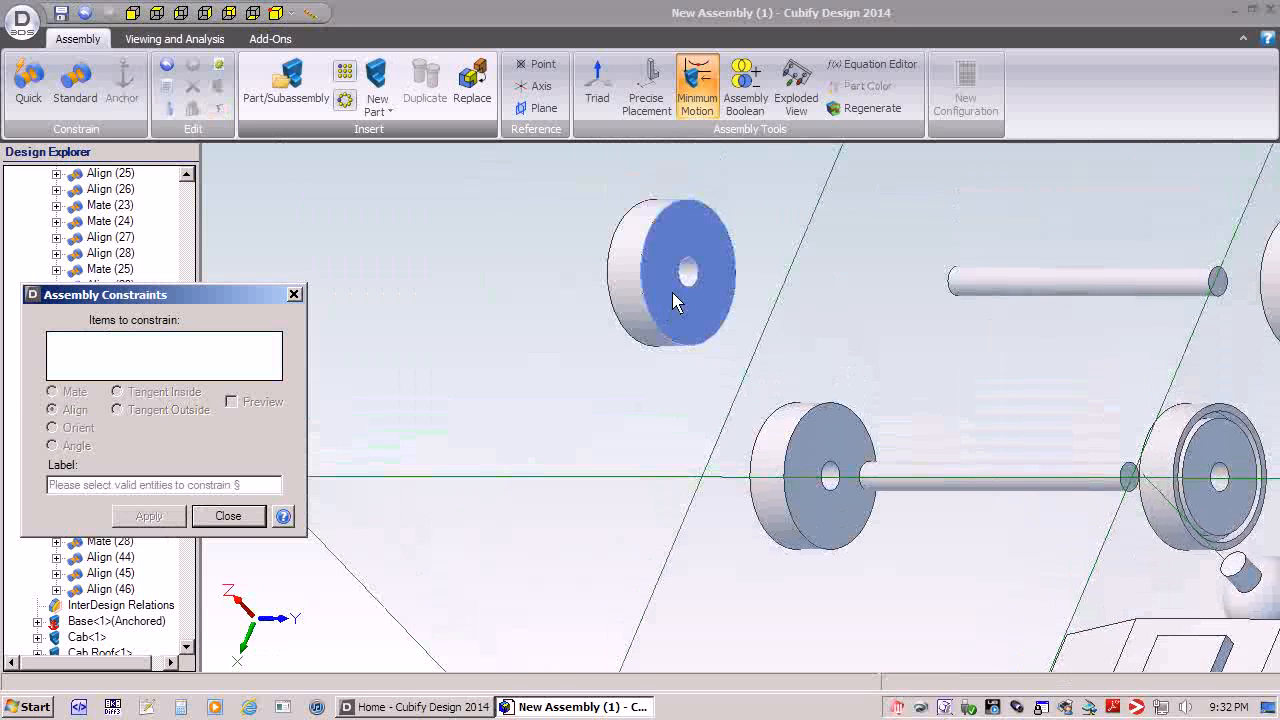
- Align the bore of the last unconstrained front wheel with the cylindrical face of the axle farther from the cab
click(687, 276)
click(986, 284)
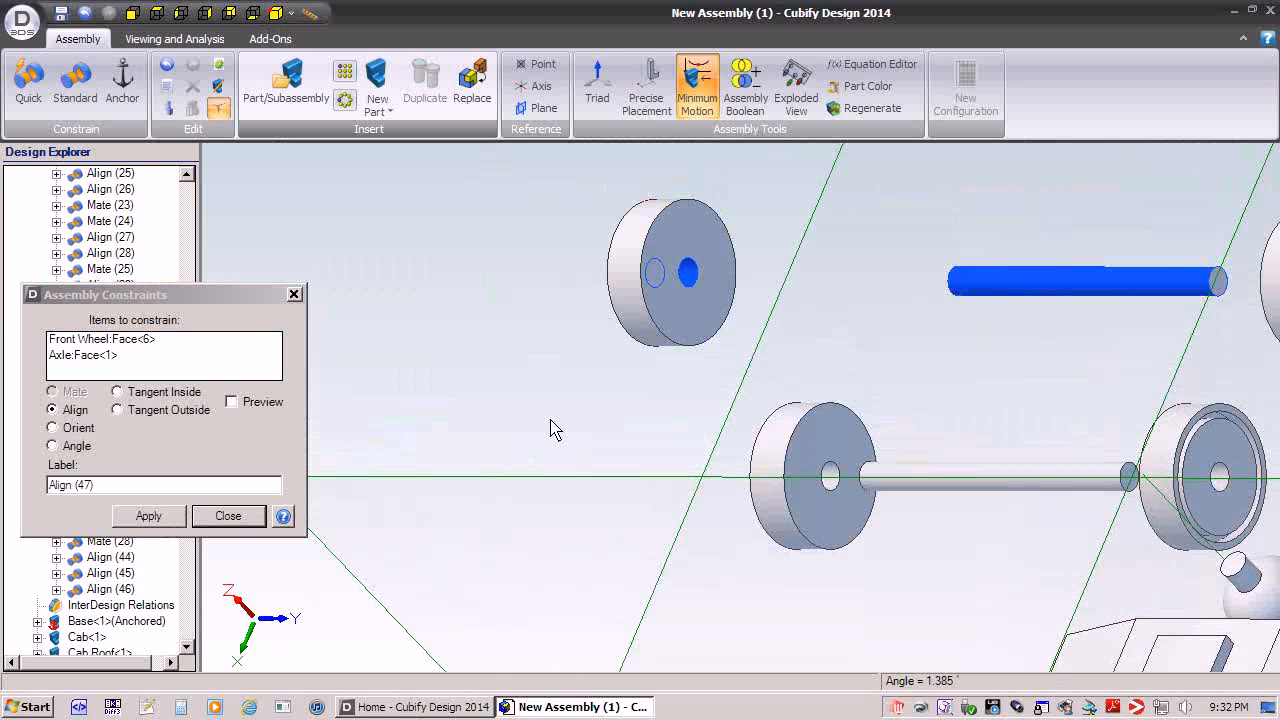
click(149, 517)
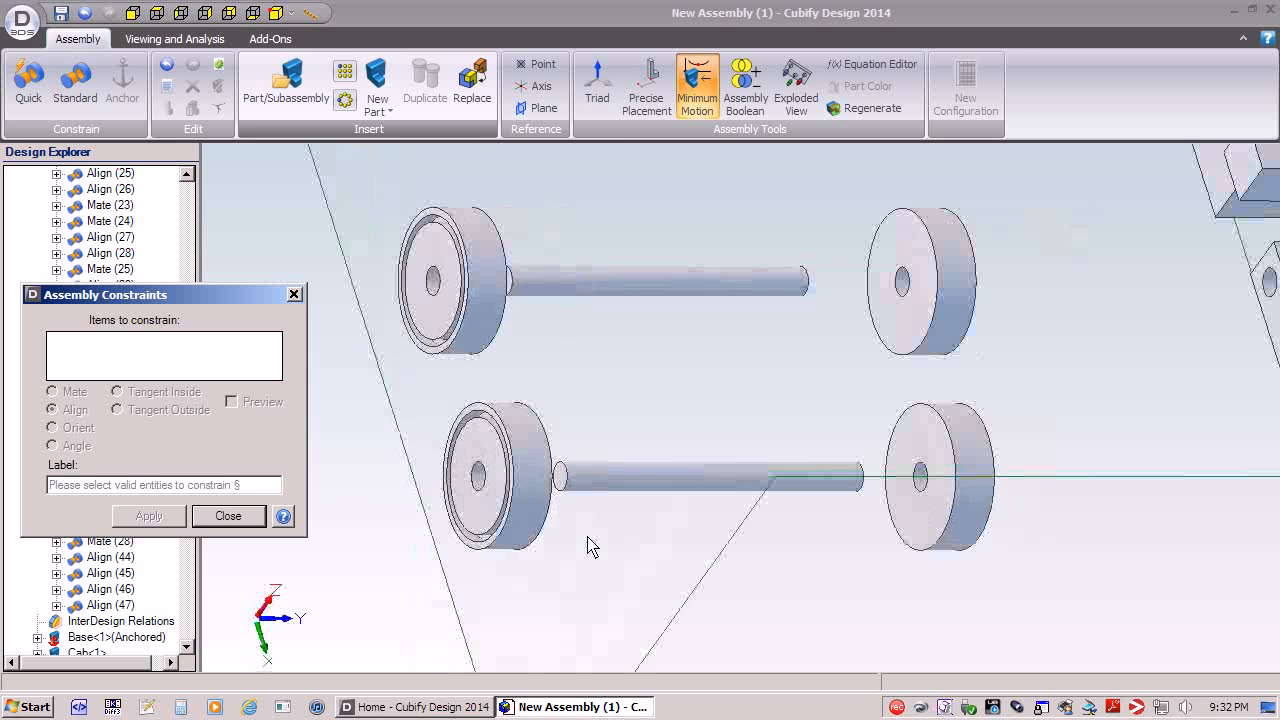
- Align the recessed outer faces of both front wheels with the end faces of the axle nearer the cab, using a -1/32 offset for each
click(567, 484)
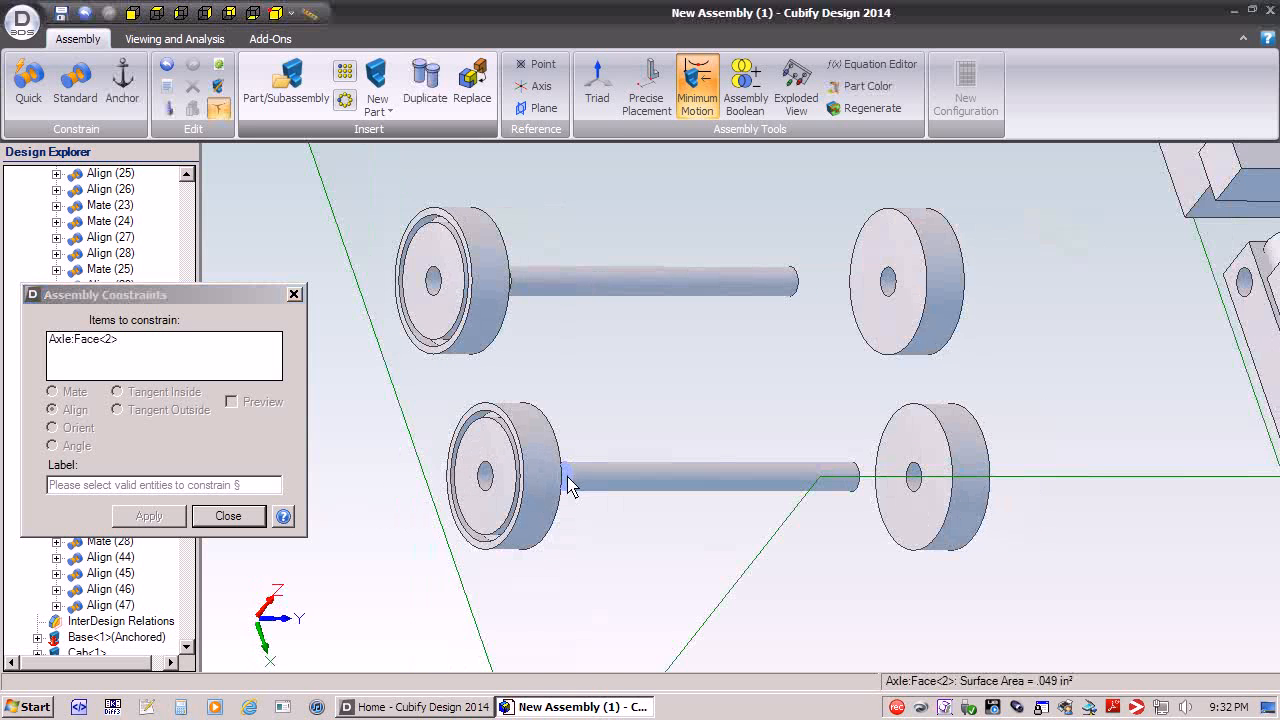
click(507, 478)
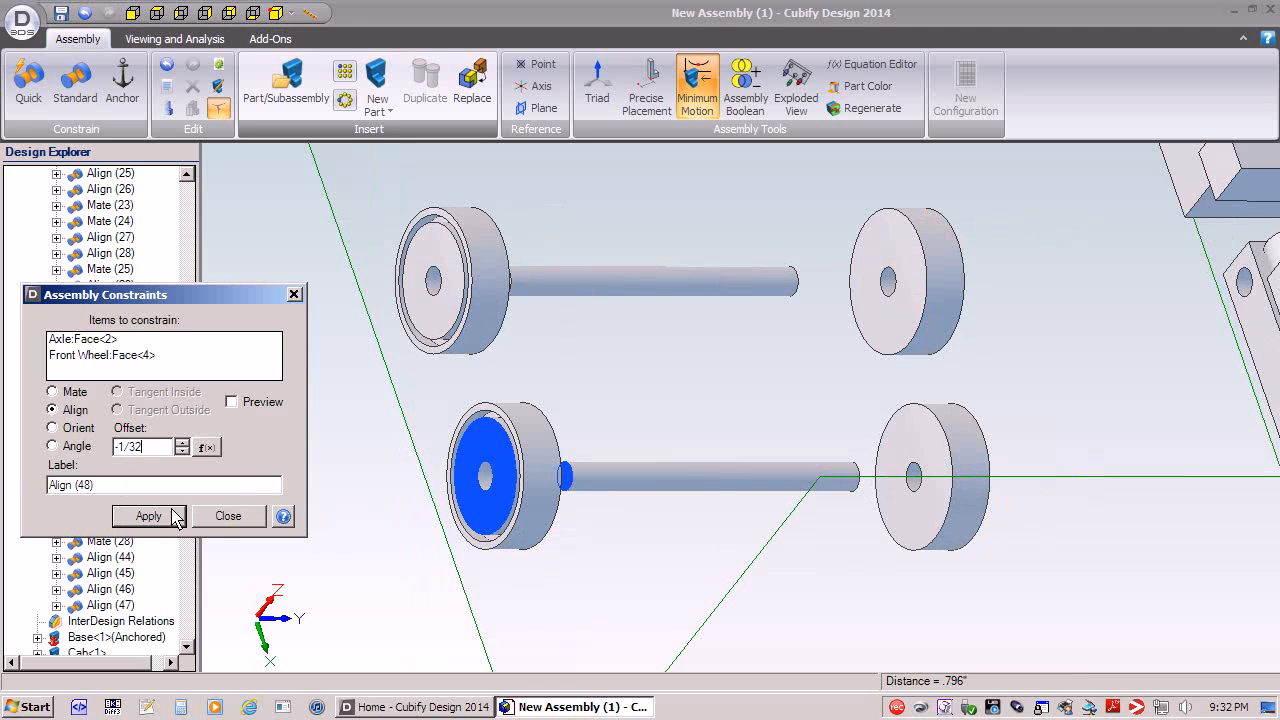
click(146, 519)
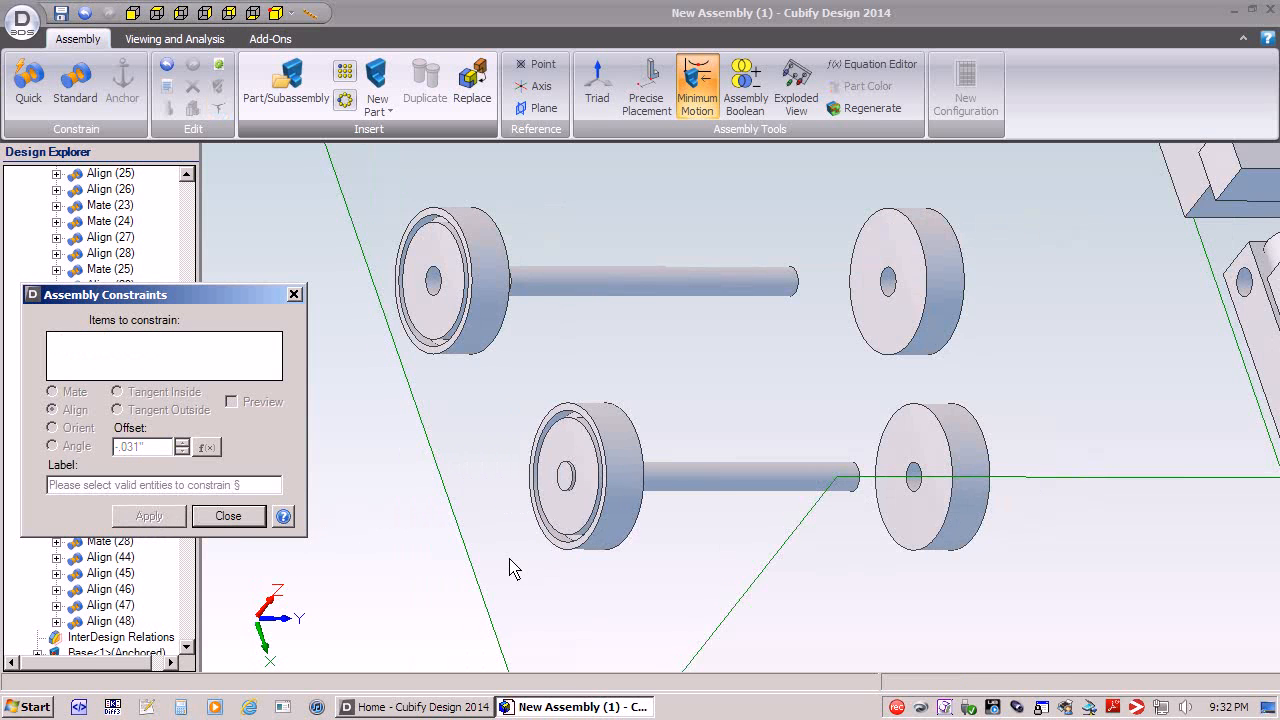
middle_drag(514, 568, 1040, 508)
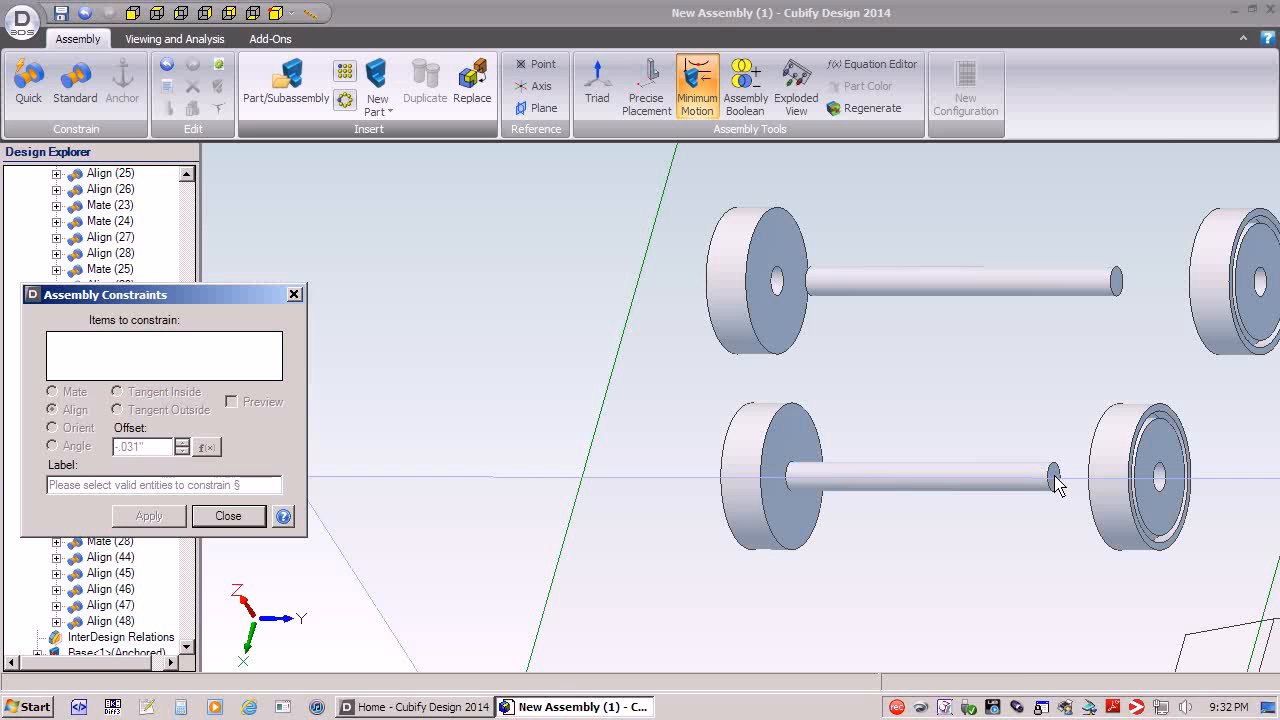
click(1054, 478)
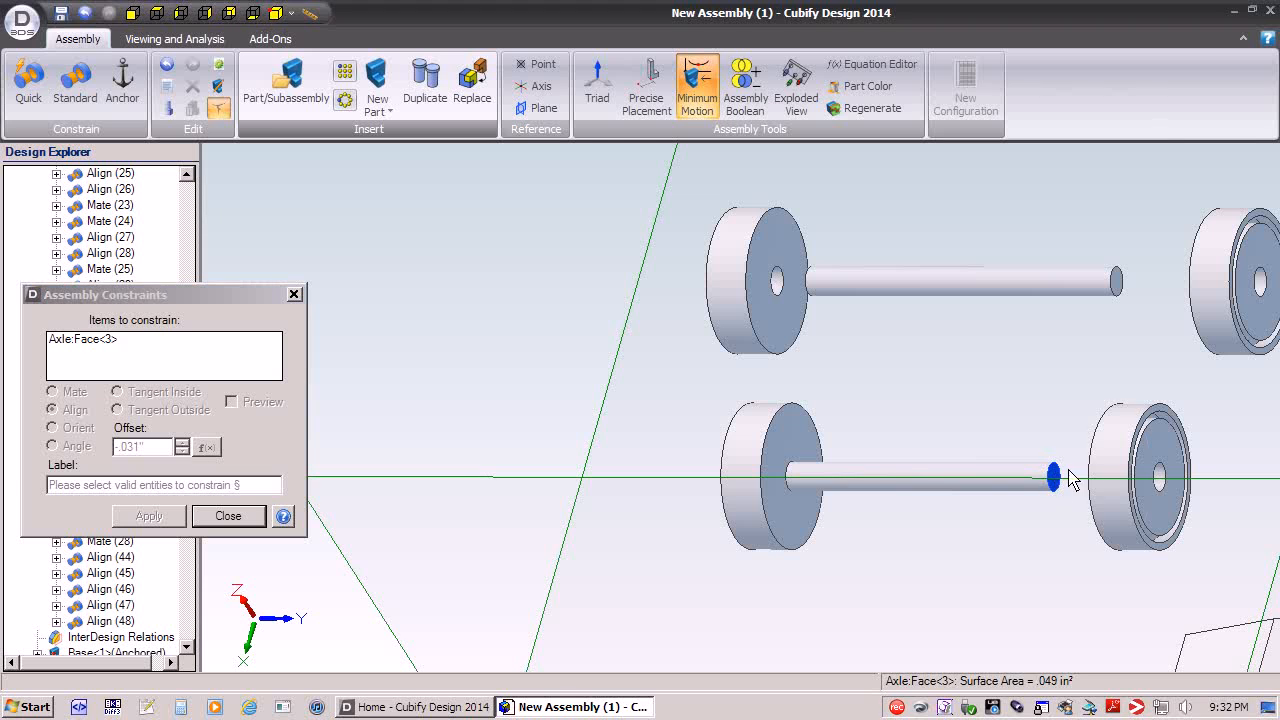
click(1159, 450)
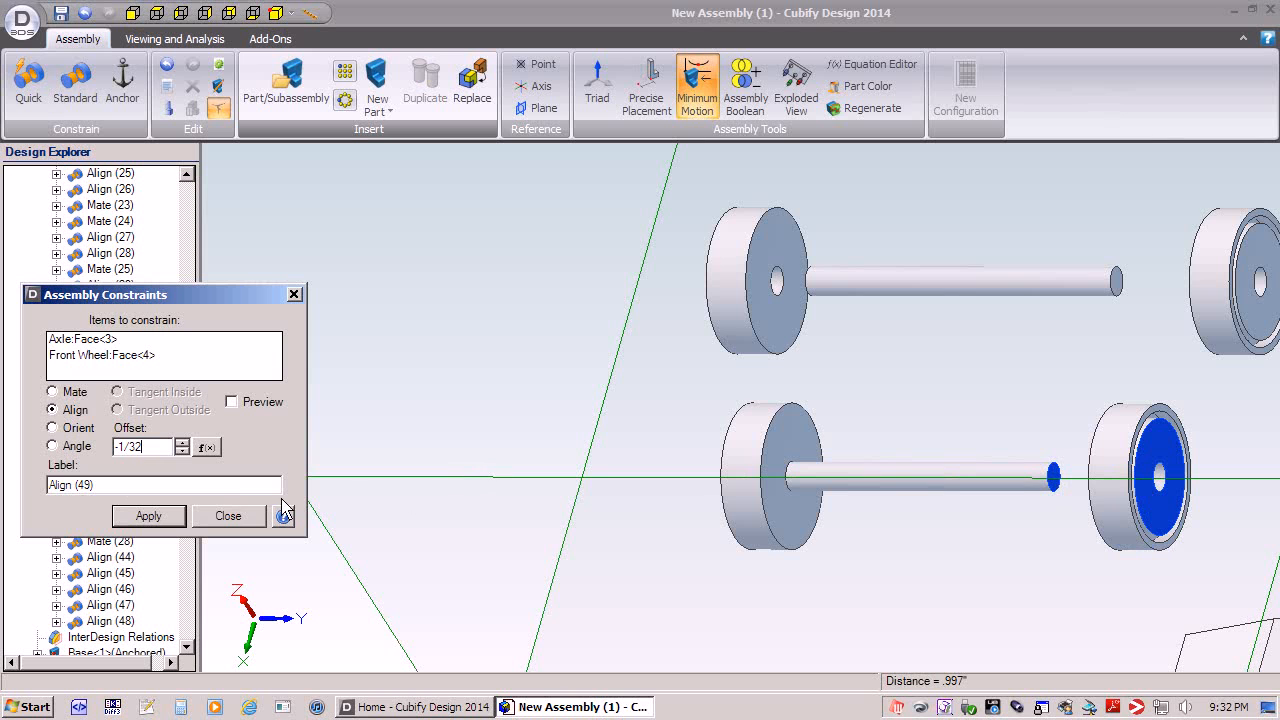
click(138, 516)
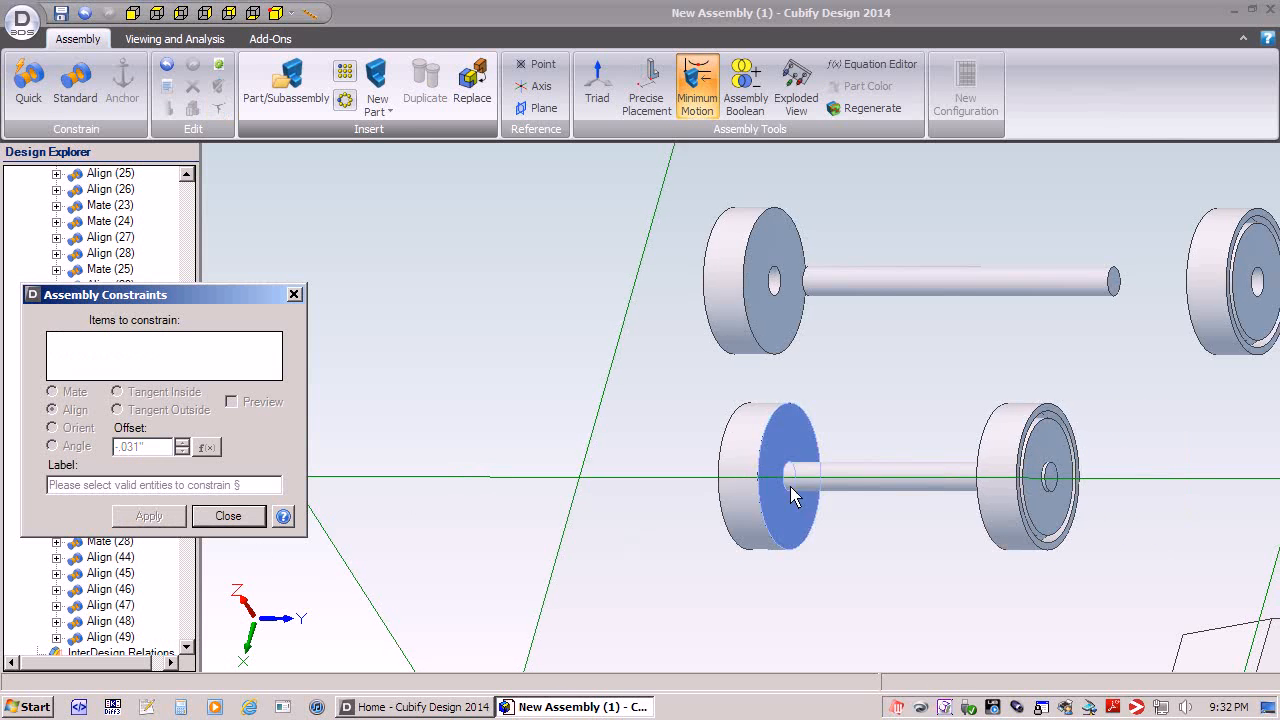
- Align the recessed outer faces of both wheels on the axle farther from the cab with its end faces, each with a -1/32 offset
click(981, 283)
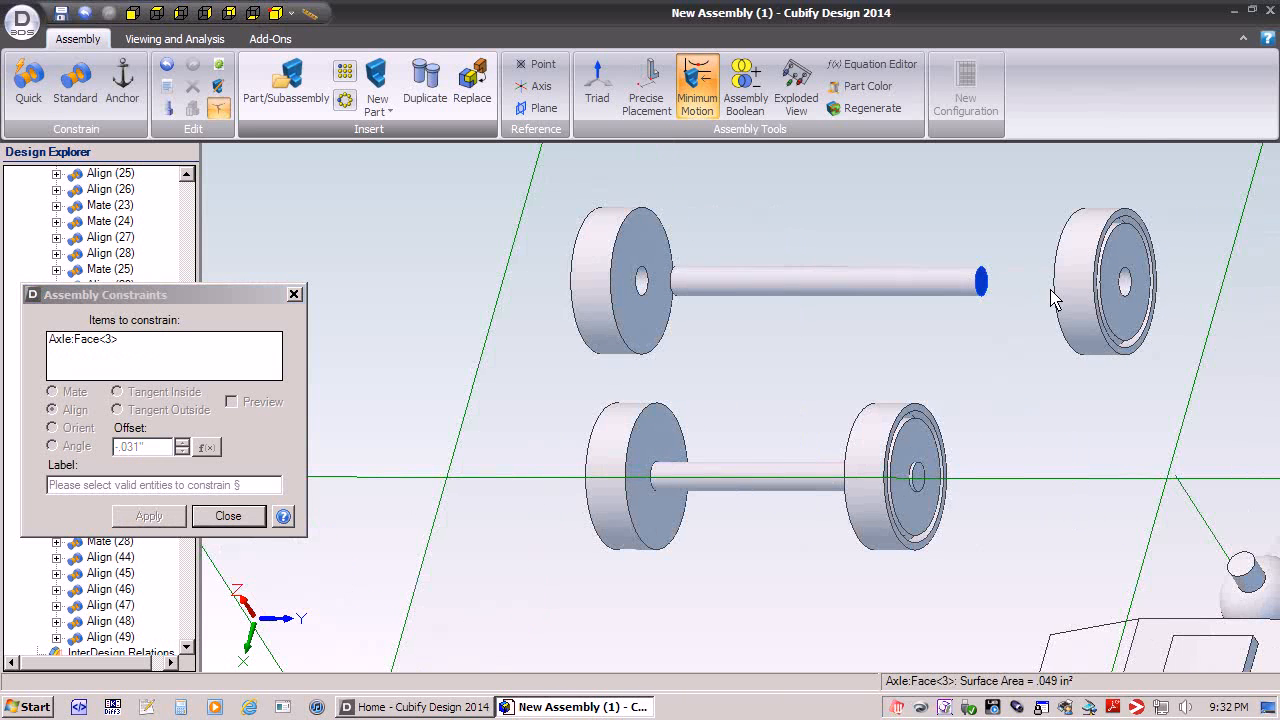
click(1119, 313)
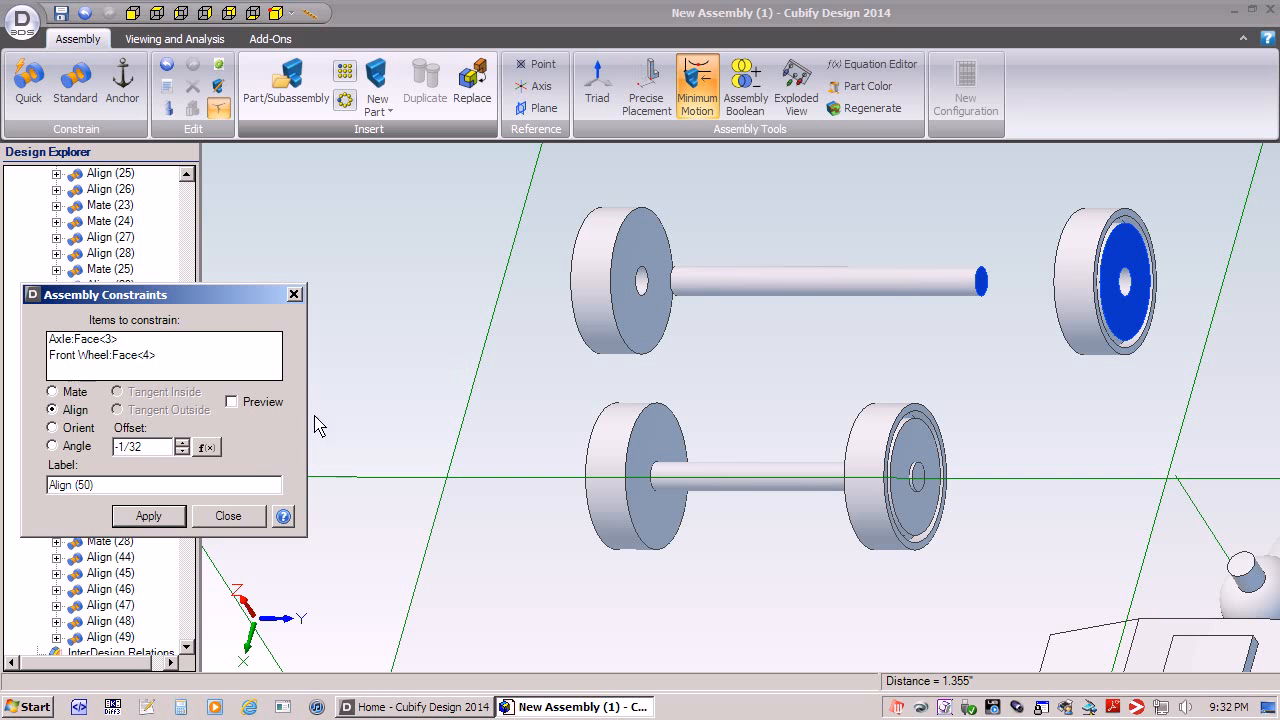
click(180, 518)
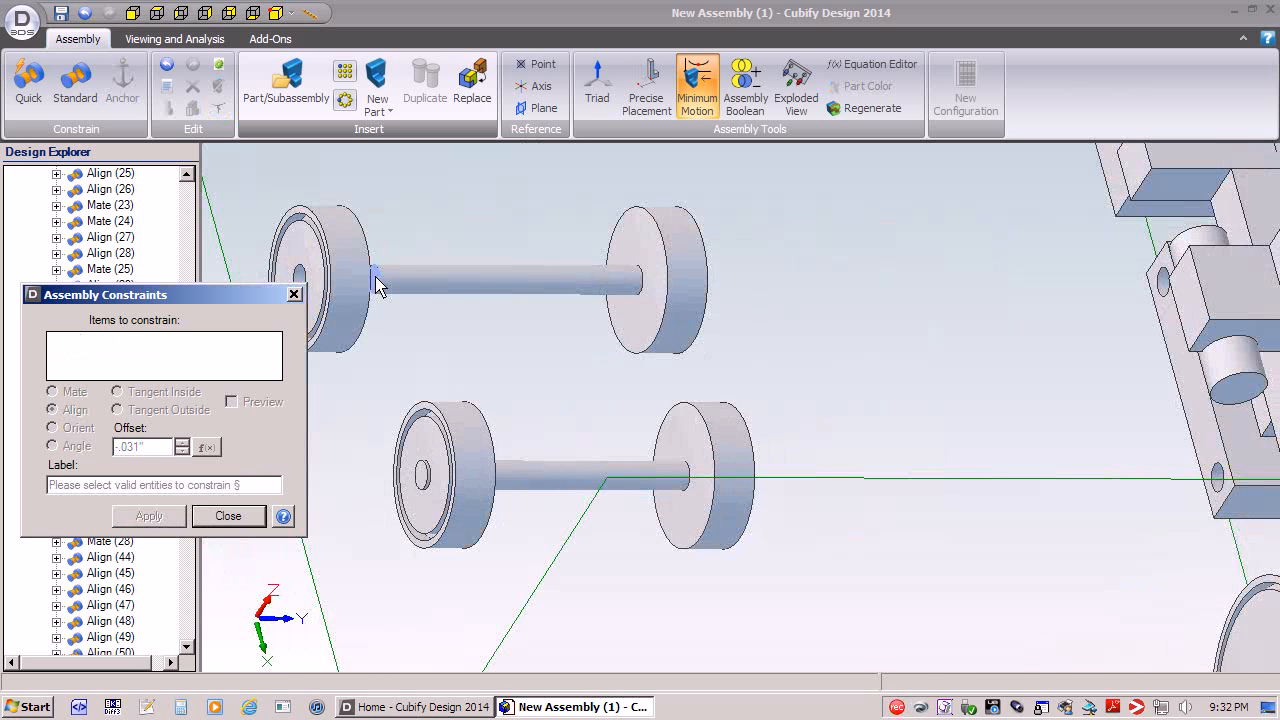
click(375, 280)
click(307, 262)
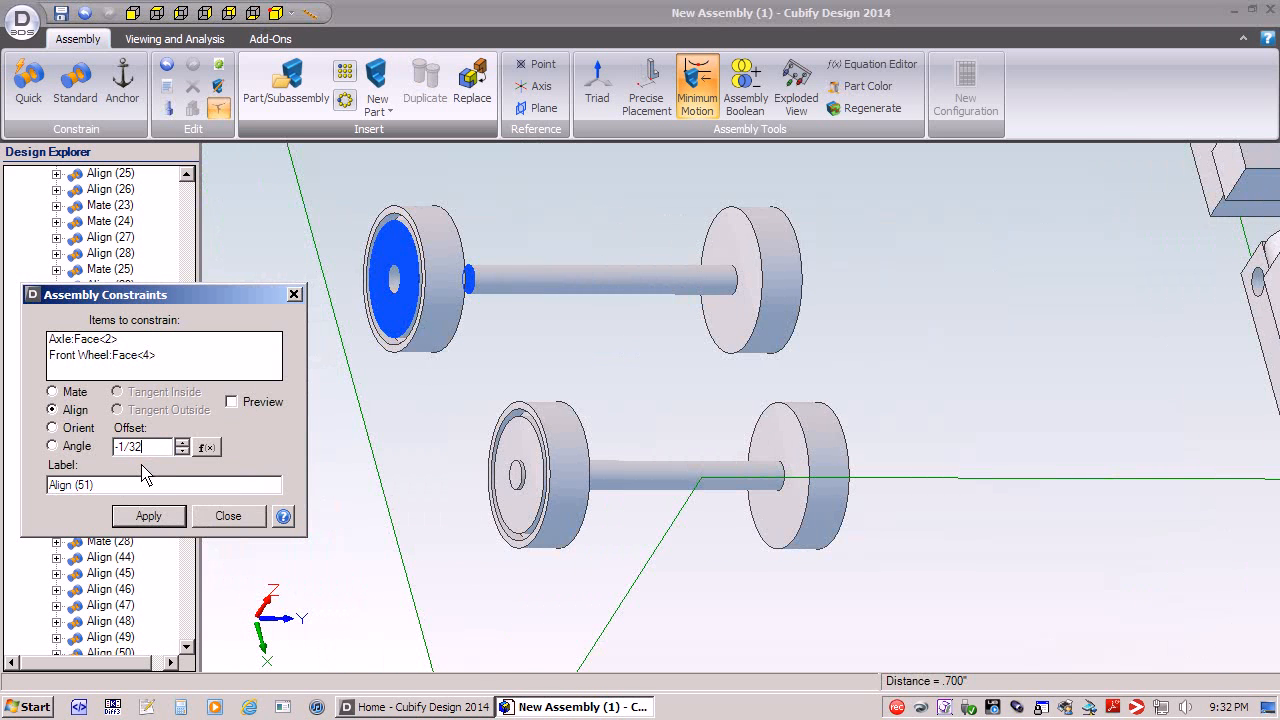
click(150, 517)
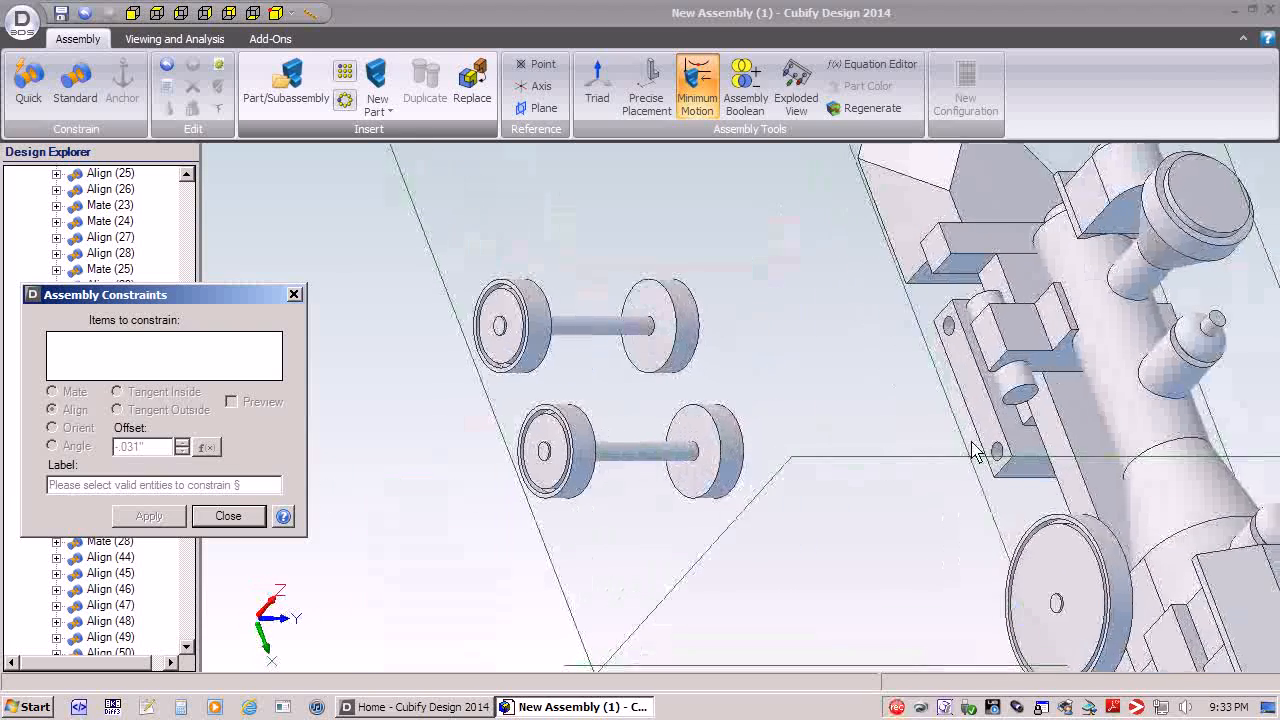
- Mate the axle holder's outer side face with the inner face of the far-side front wheel nearer the cab, offset 0.031"
click(985, 425)
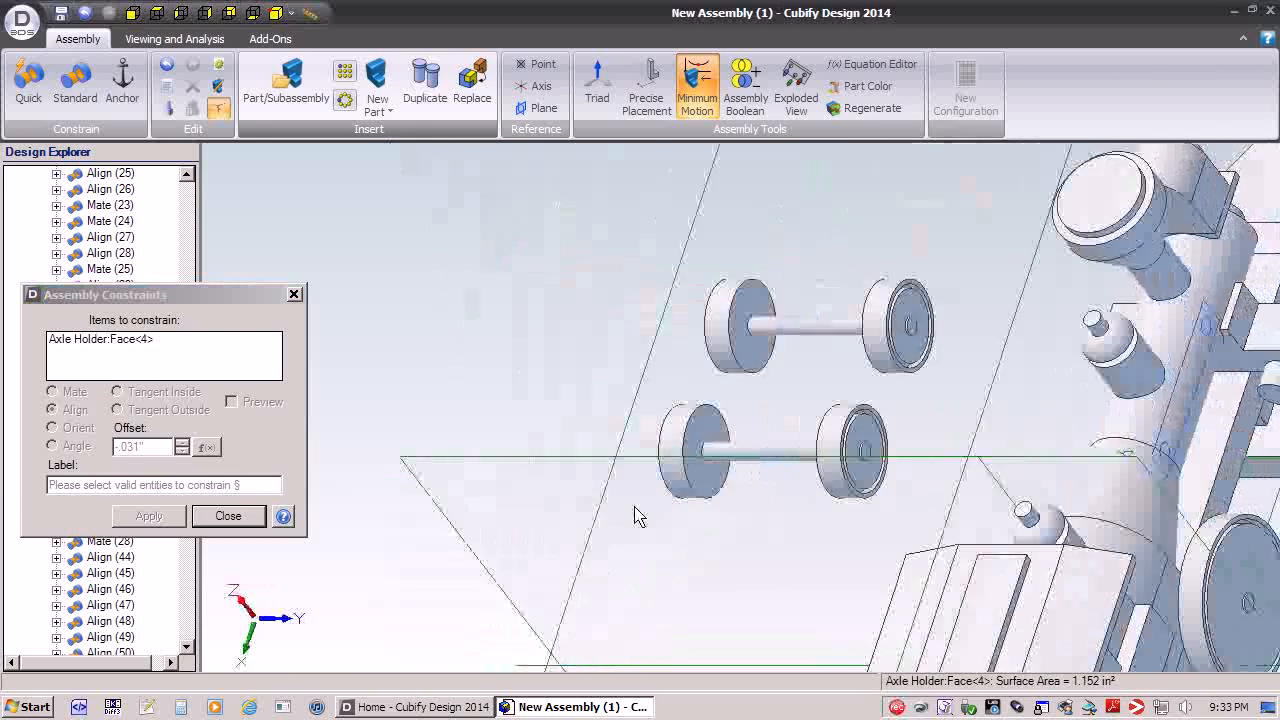
click(710, 452)
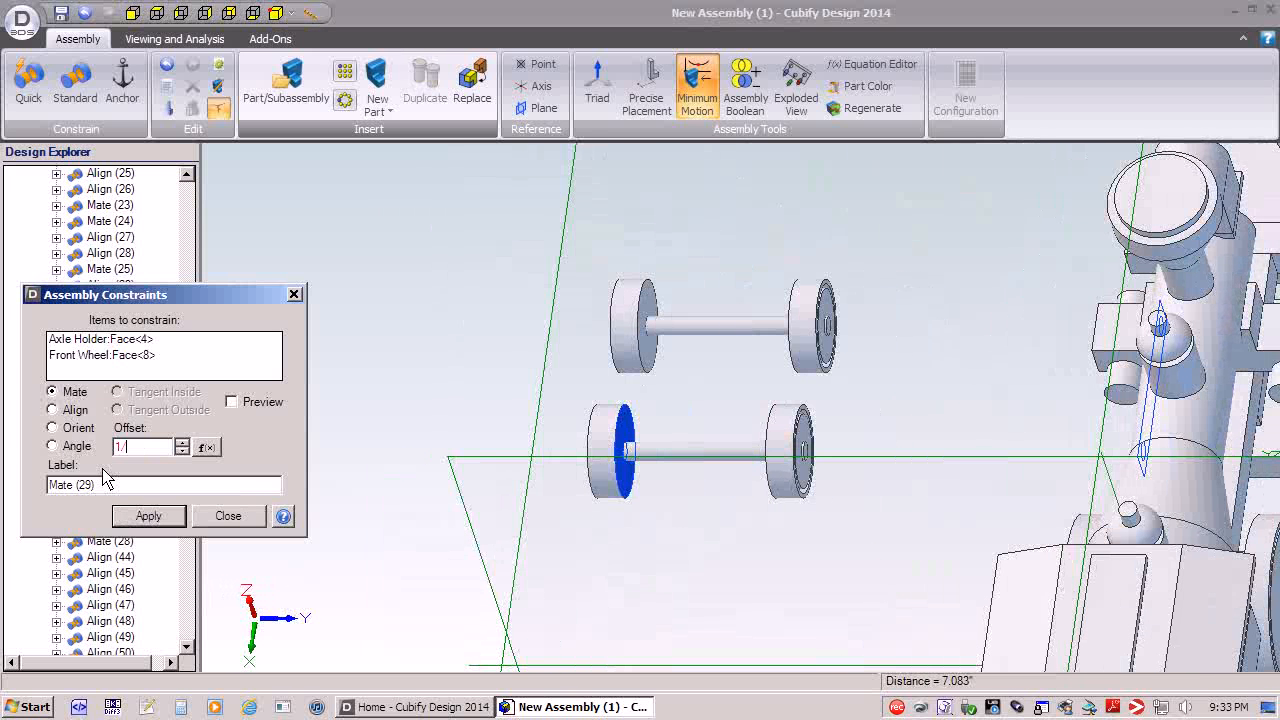
click(150, 516)
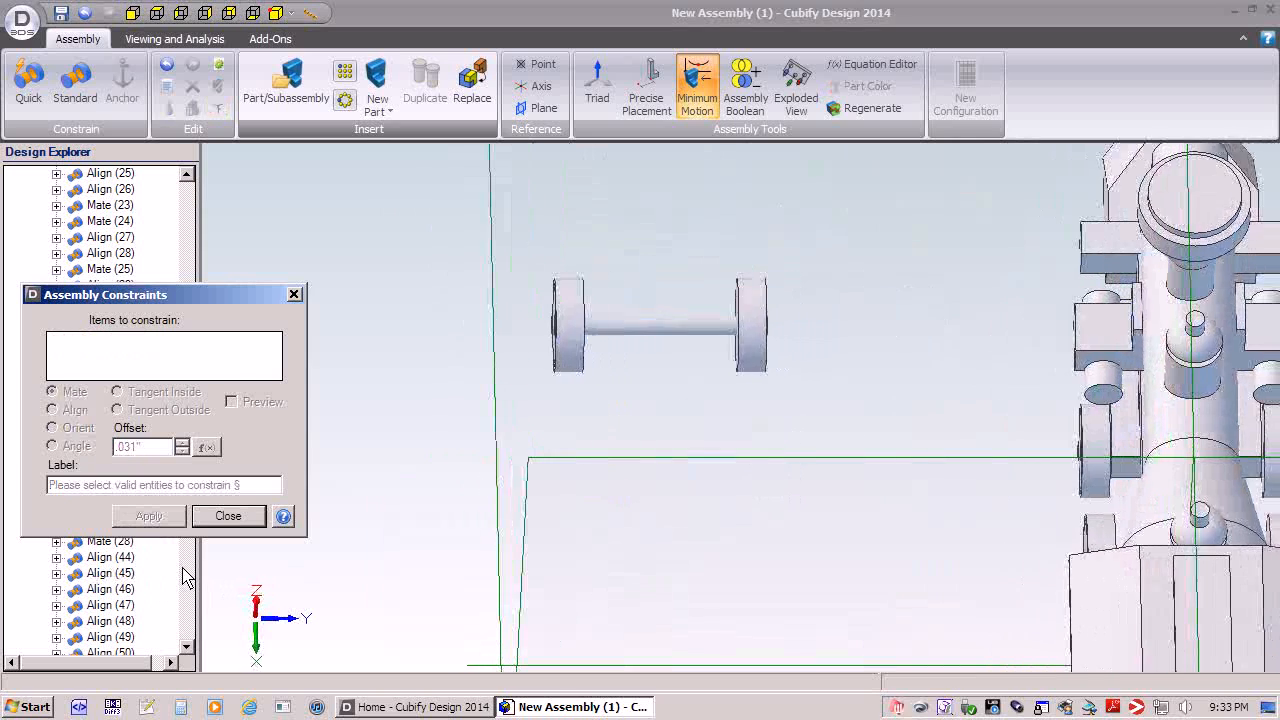
- Mate the remaining wheelset's far-side wheel inner face with the axle holder's outer side face at a 0.031" offset, and finish constraining
click(884, 365)
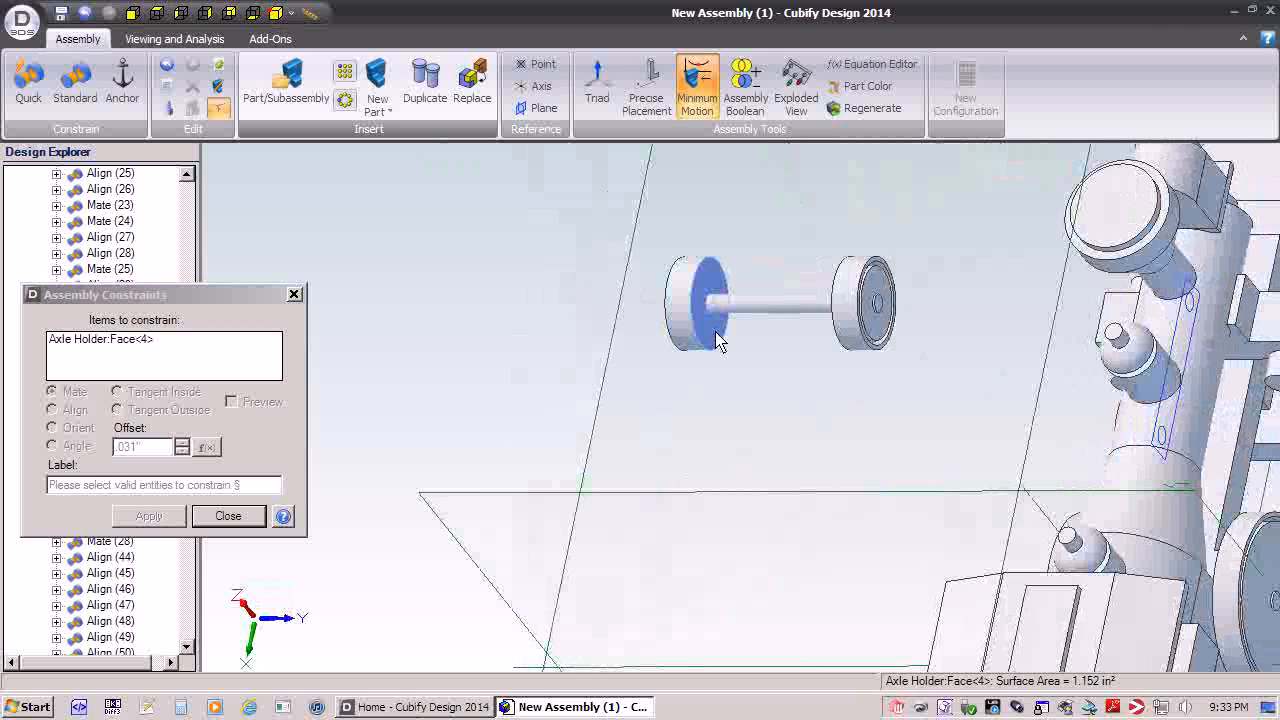
click(718, 341)
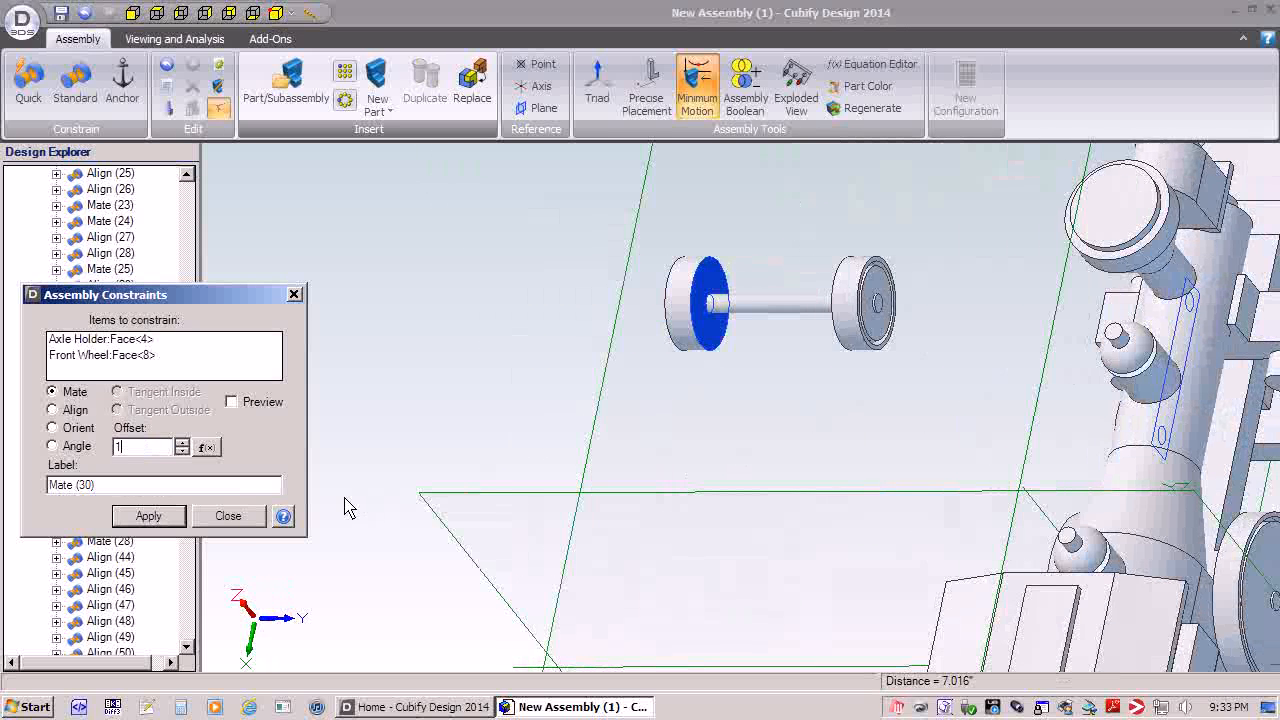
click(143, 516)
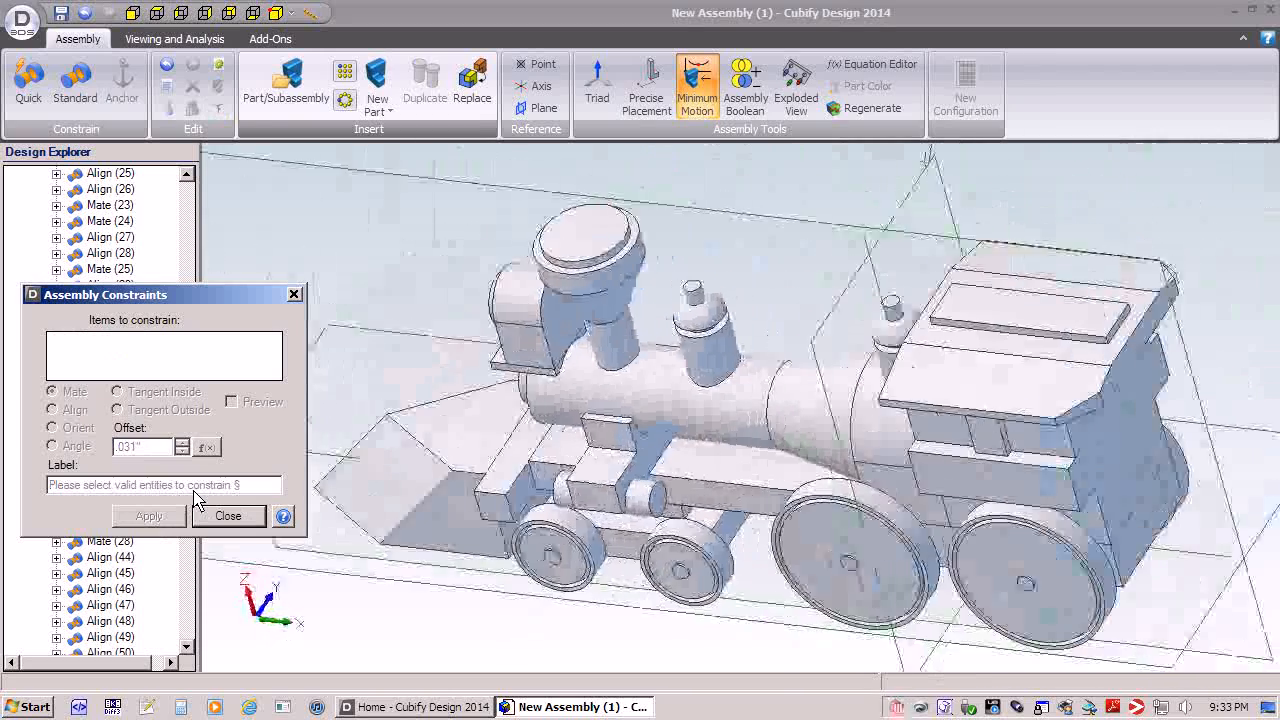
click(298, 294)
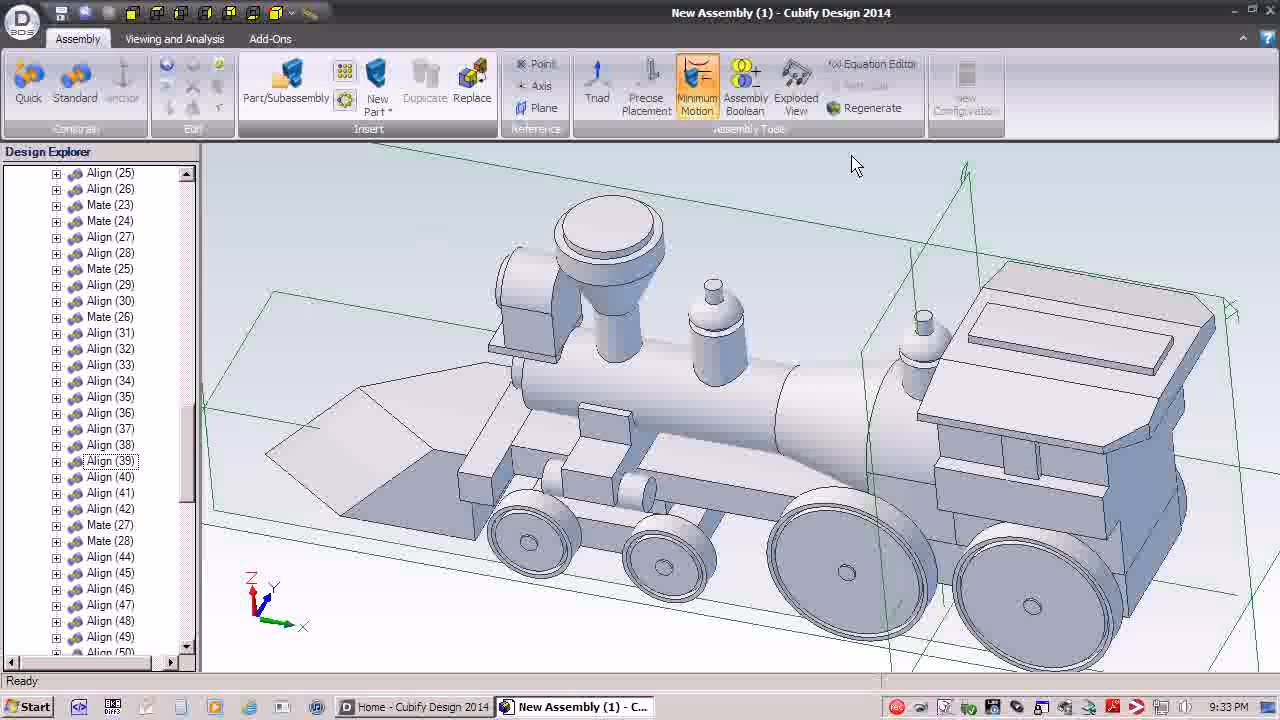
- Hide all reference geometry and the Design Explorer, and minimize the ribbon to give the finished locomotive a clear view
click(174, 38)
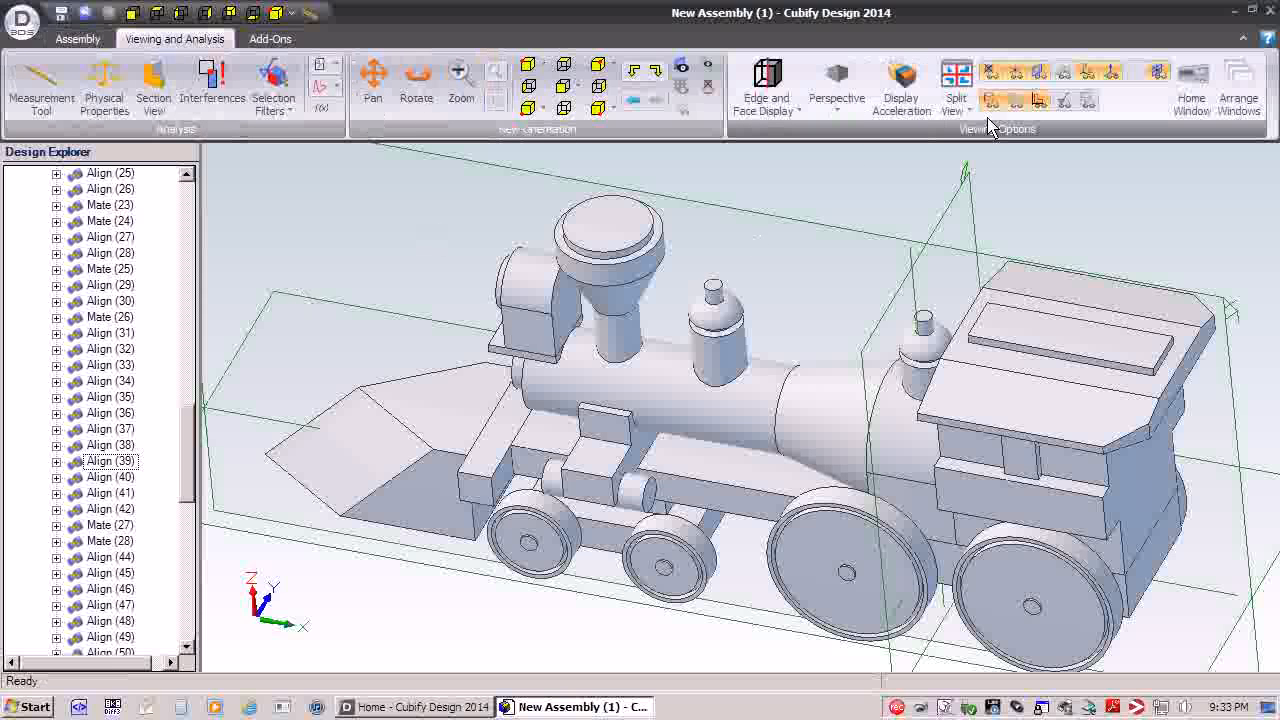
click(1014, 104)
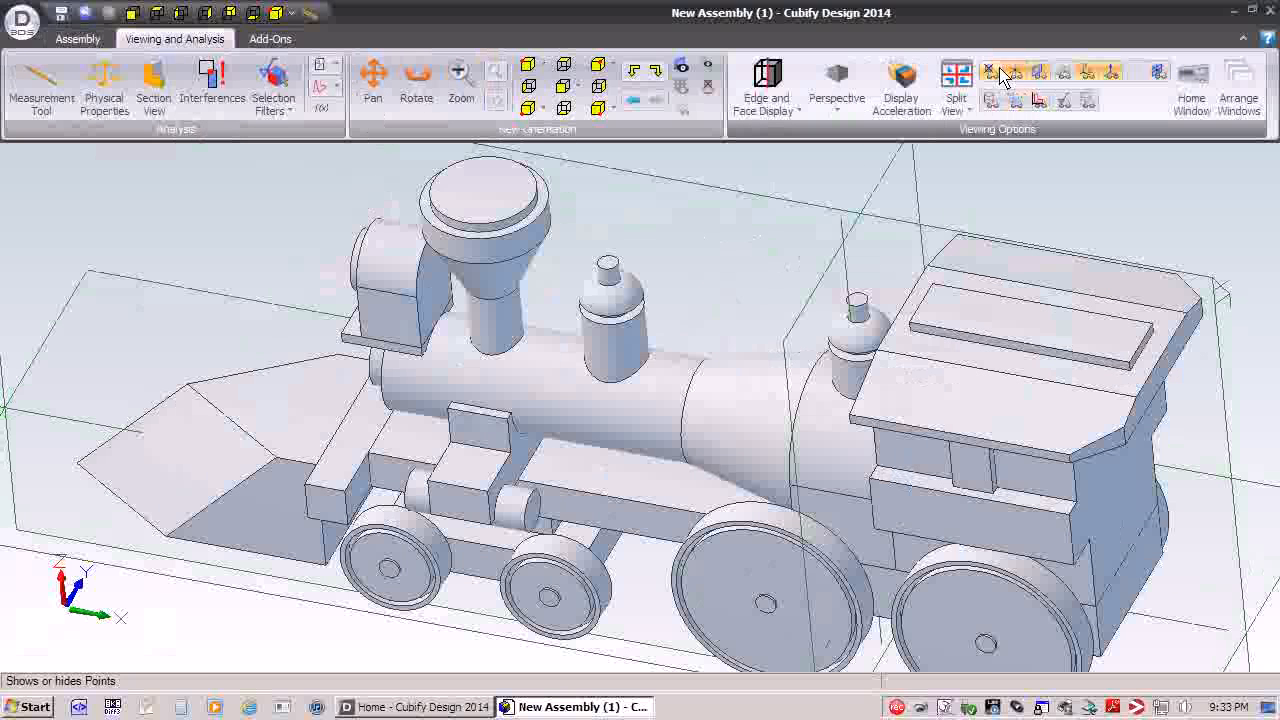
click(1035, 74)
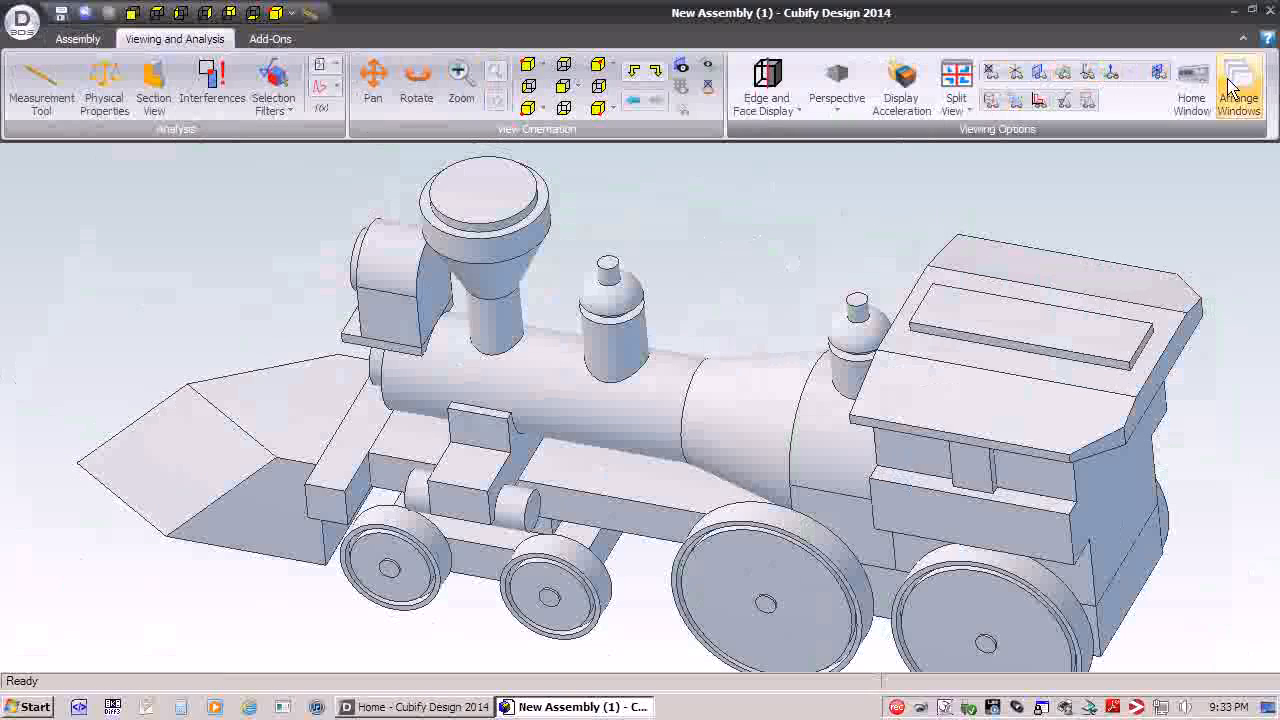
right_click(1260, 88)
click(1228, 124)
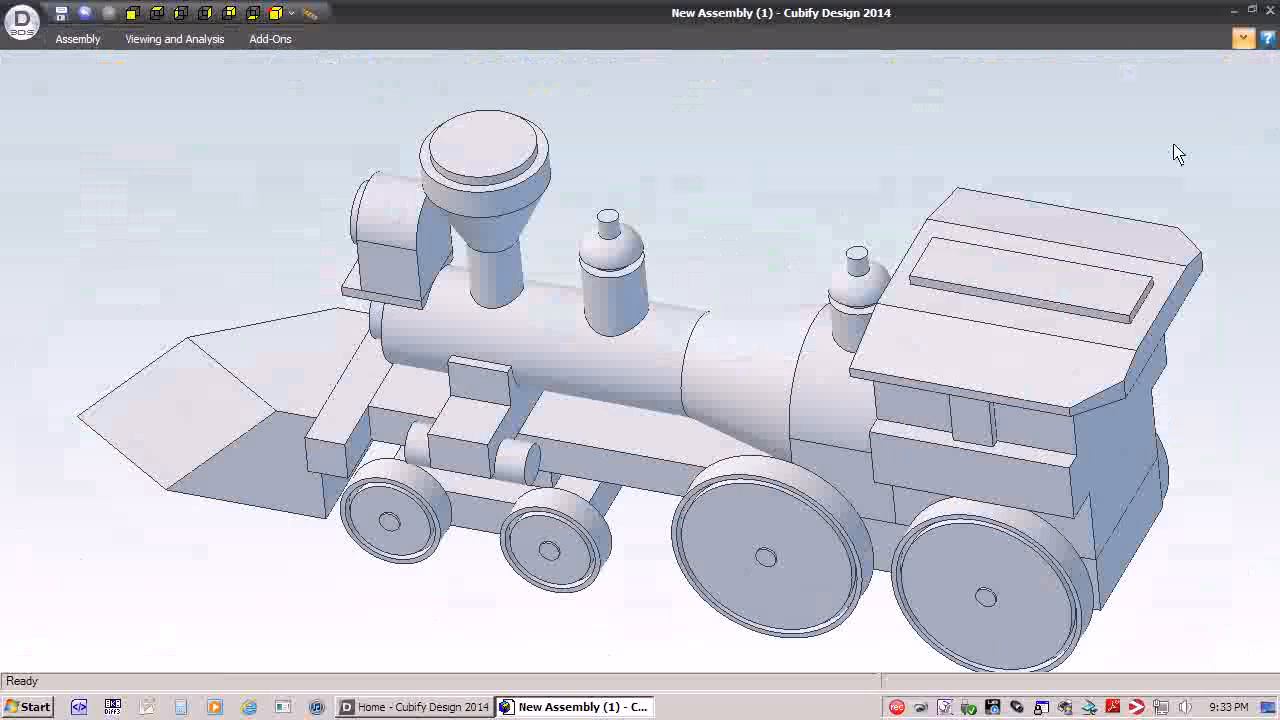
middle_drag(932, 263, 671, 242)
scroll(671, 242, down, 2)
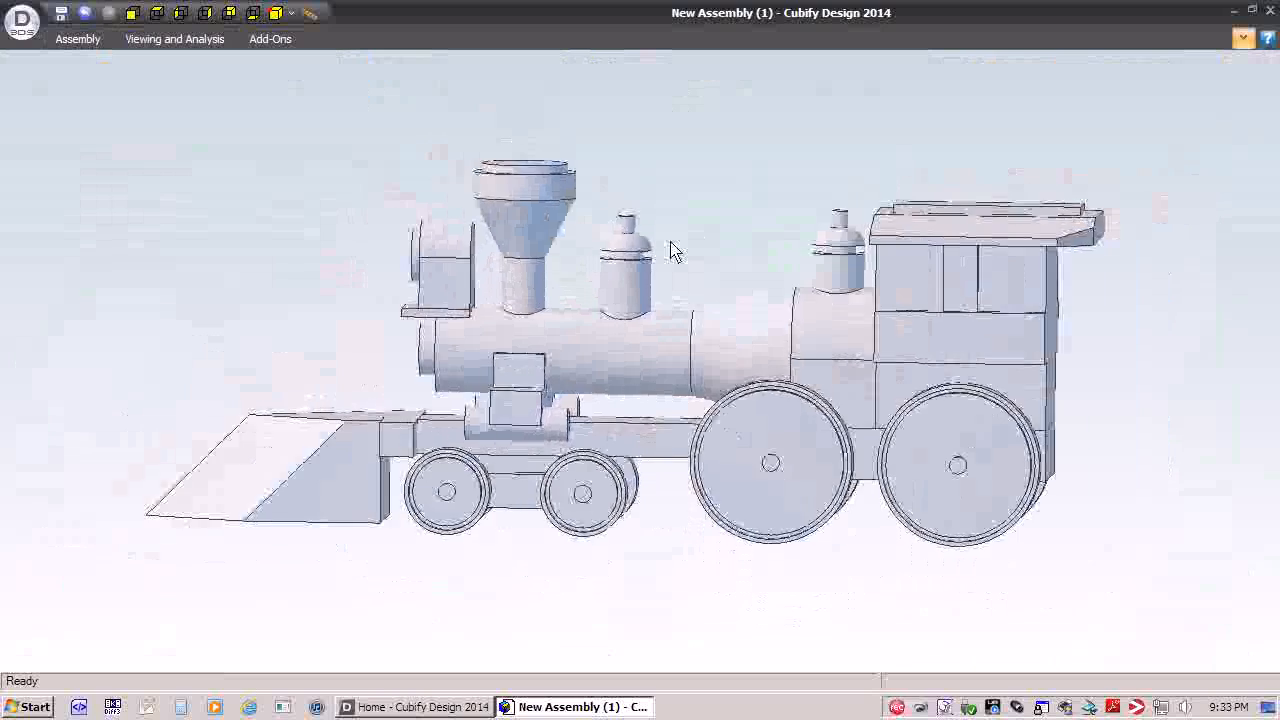
scroll(671, 242, up, 1)
scroll(671, 242, down, 1)
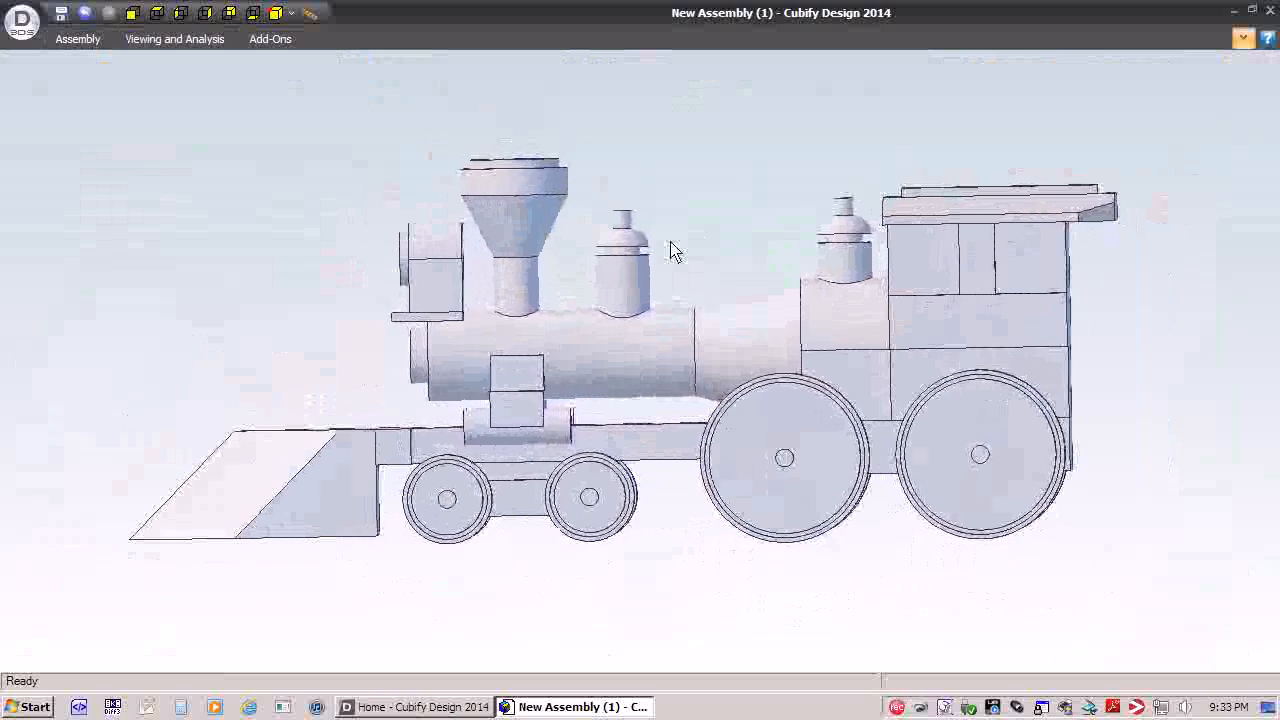
middle_drag(671, 242, 752, 260)
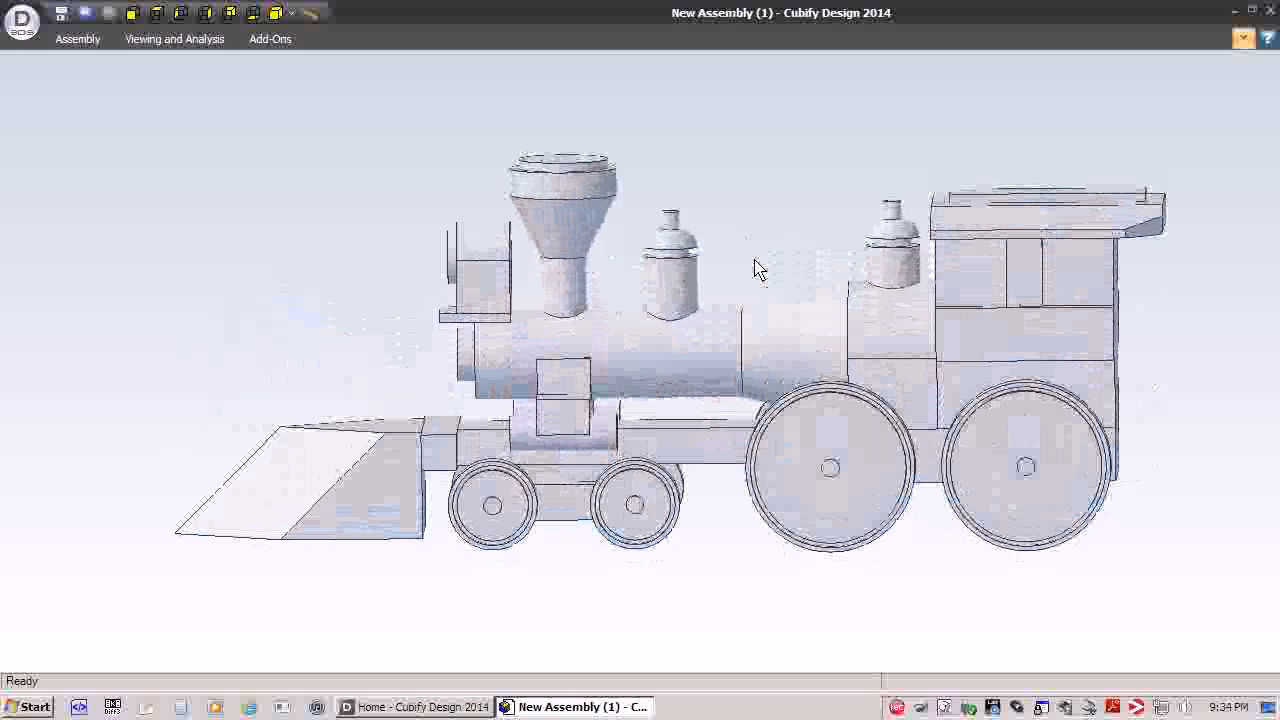
right_click(899, 709)
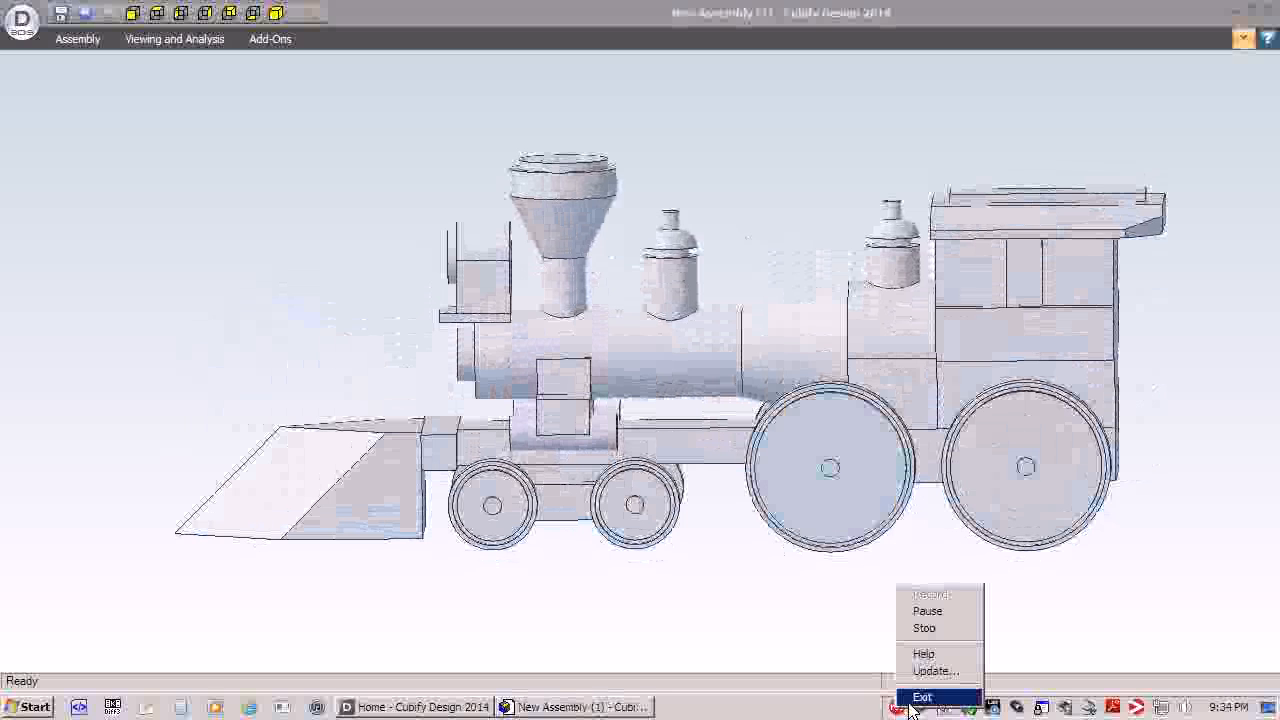